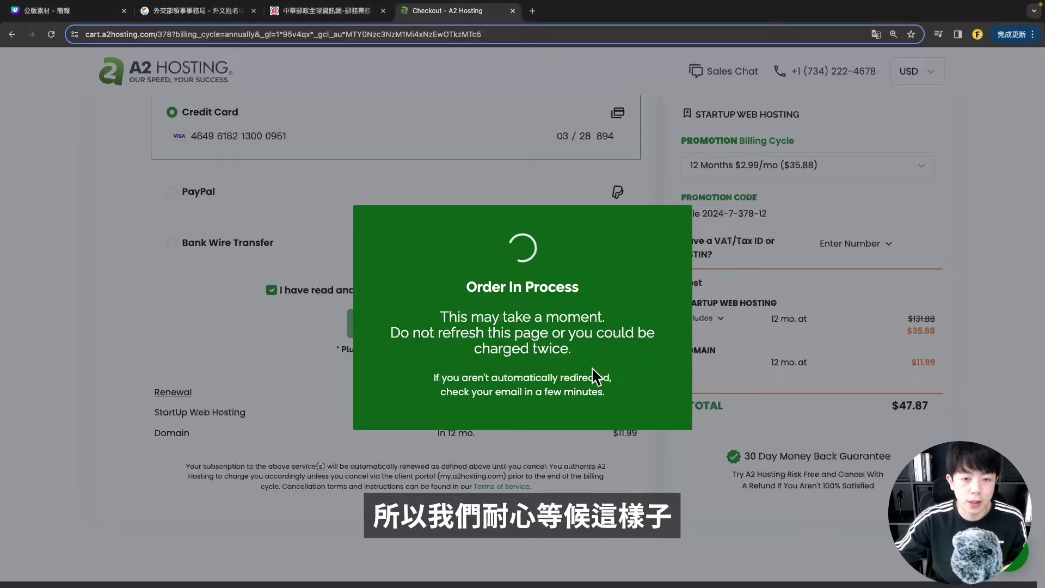
- Read the Order In Process notes: don't refresh, you won't be redirected, and check your email
left_click_drag(391, 333, 487, 332)
left_click(436, 294)
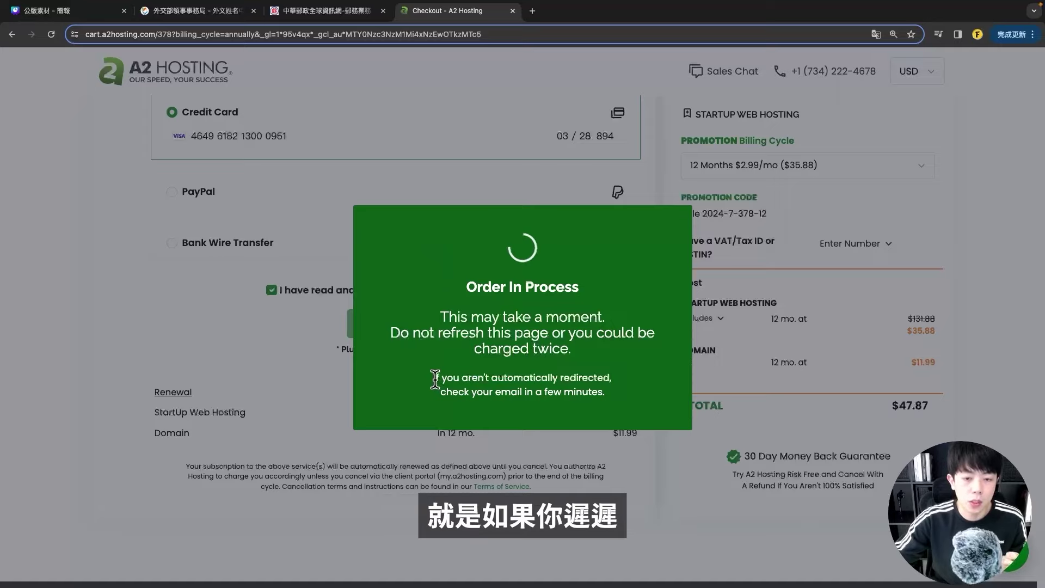
left_click_drag(434, 379, 613, 378)
left_click(613, 378)
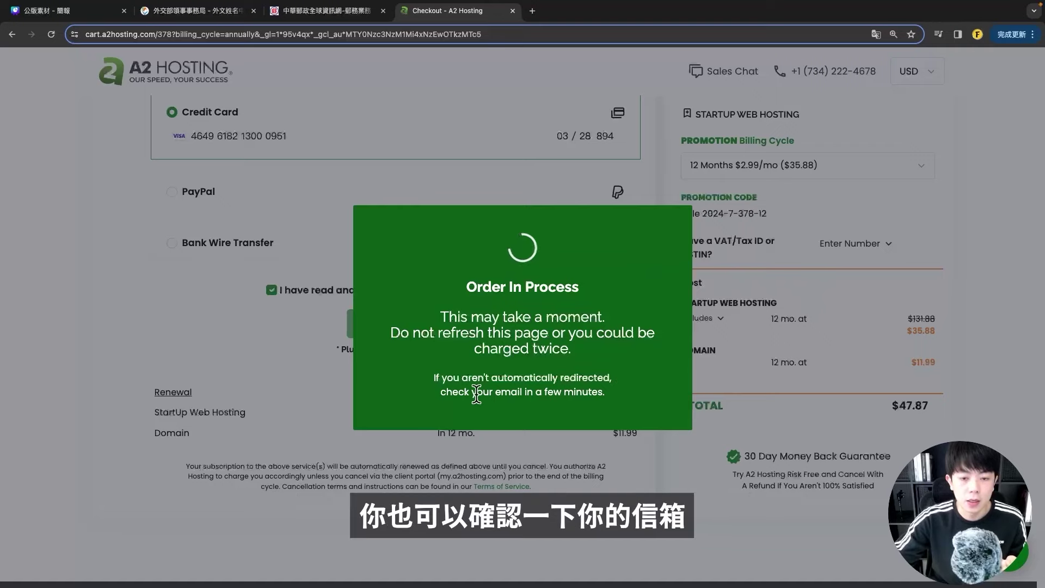
left_click_drag(437, 390, 576, 392)
left_click(613, 394)
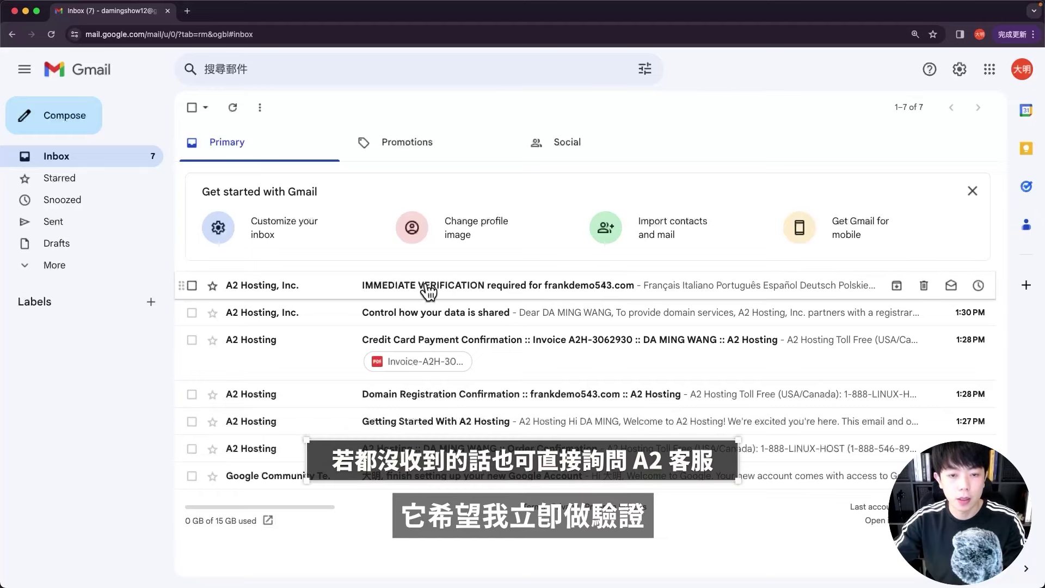
- Open the IMMEDIATE VERIFICATION email and follow its 'Click here to verify your email address' link
left_click(405, 285)
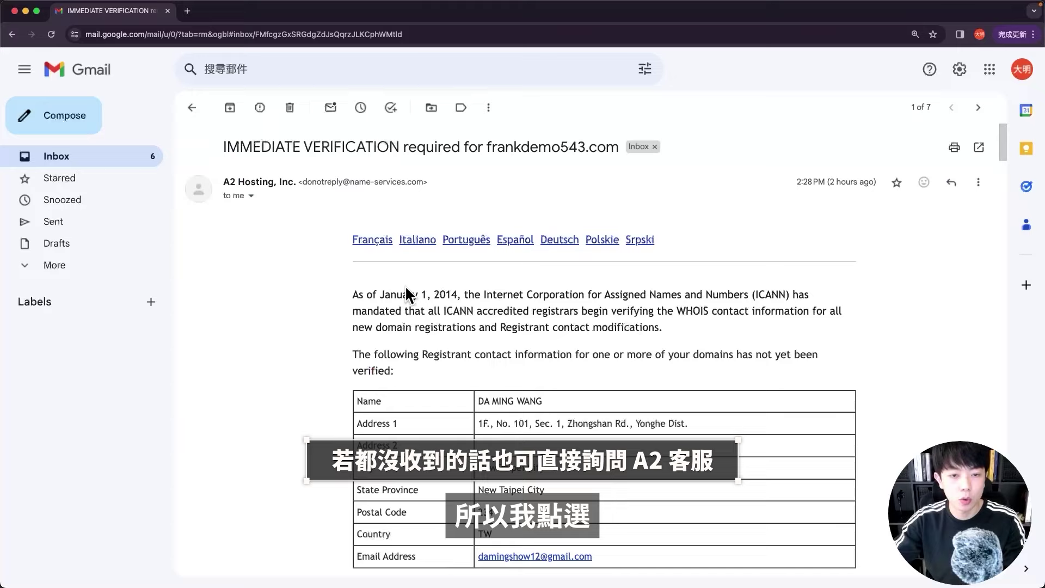
scroll(317, 279, "down", 5)
scroll(327, 293, "up", 5)
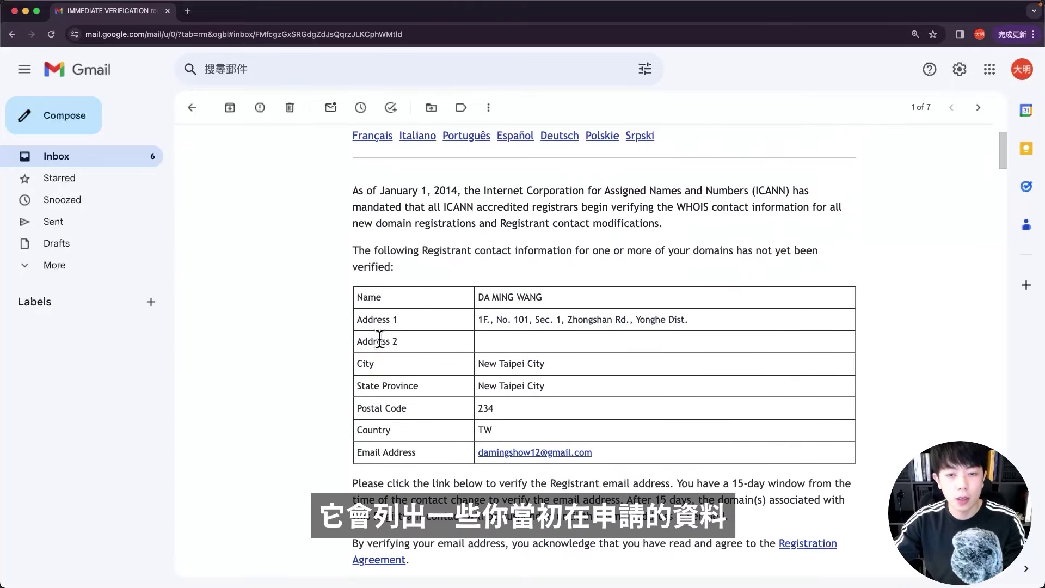
scroll(388, 326, "down", 2)
scroll(388, 325, "down", 4)
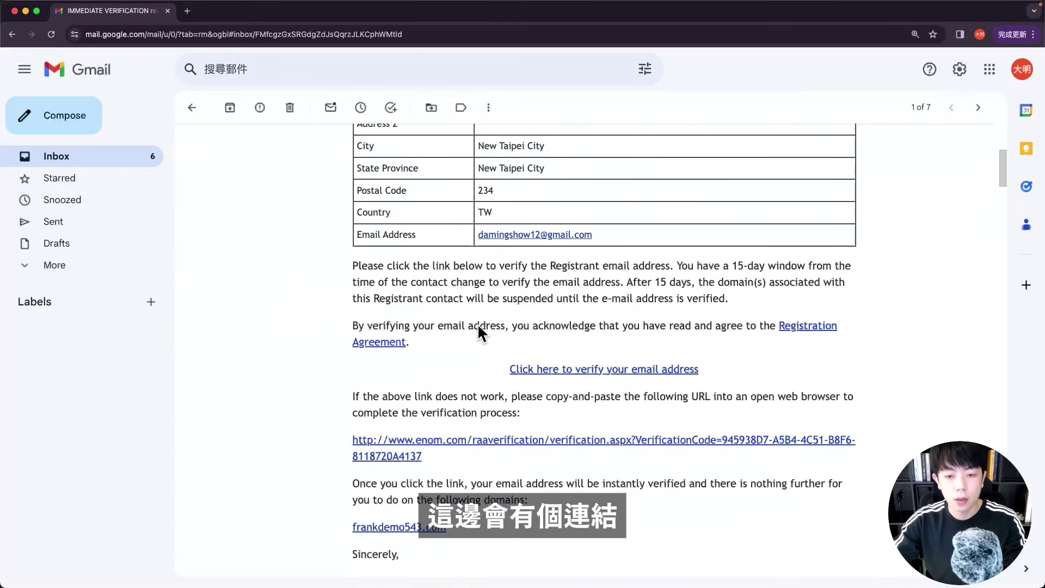
left_click(597, 374)
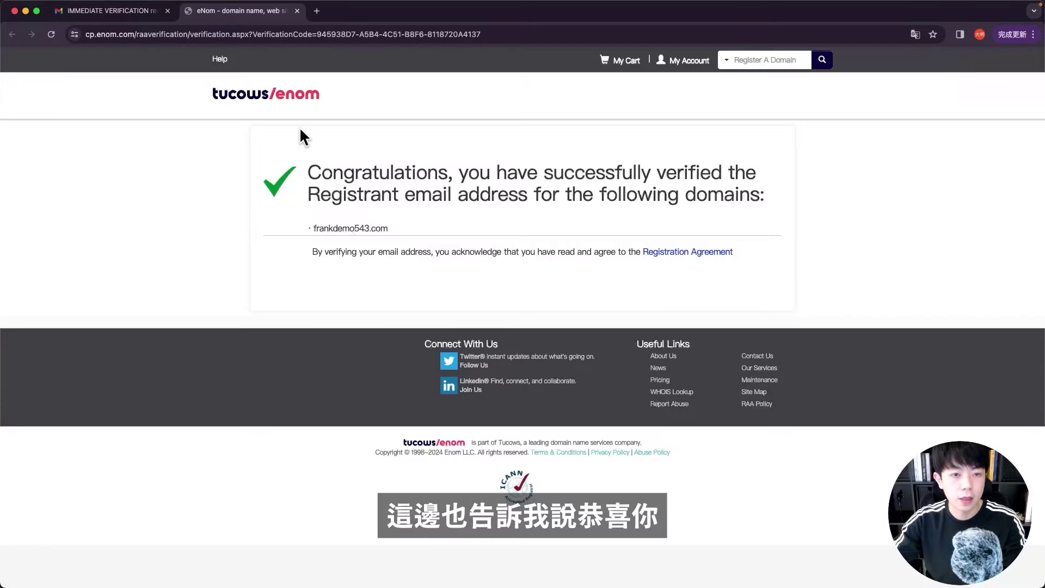
- Read the eNom confirmation that the registrant email for frankdemo543.com was successfully verified
left_click_drag(315, 167, 456, 167)
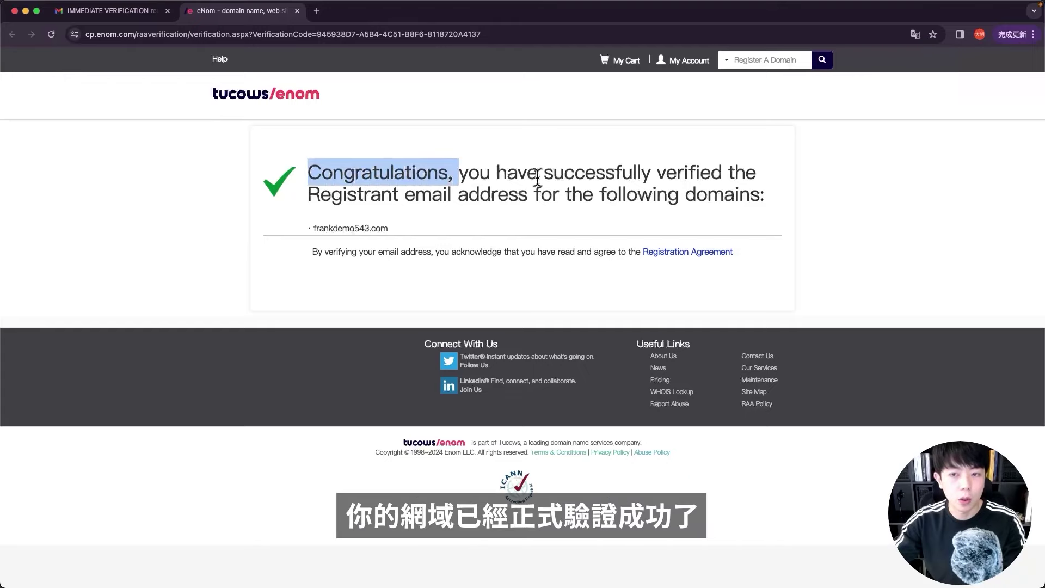
left_click_drag(632, 173, 379, 221)
left_click(378, 221)
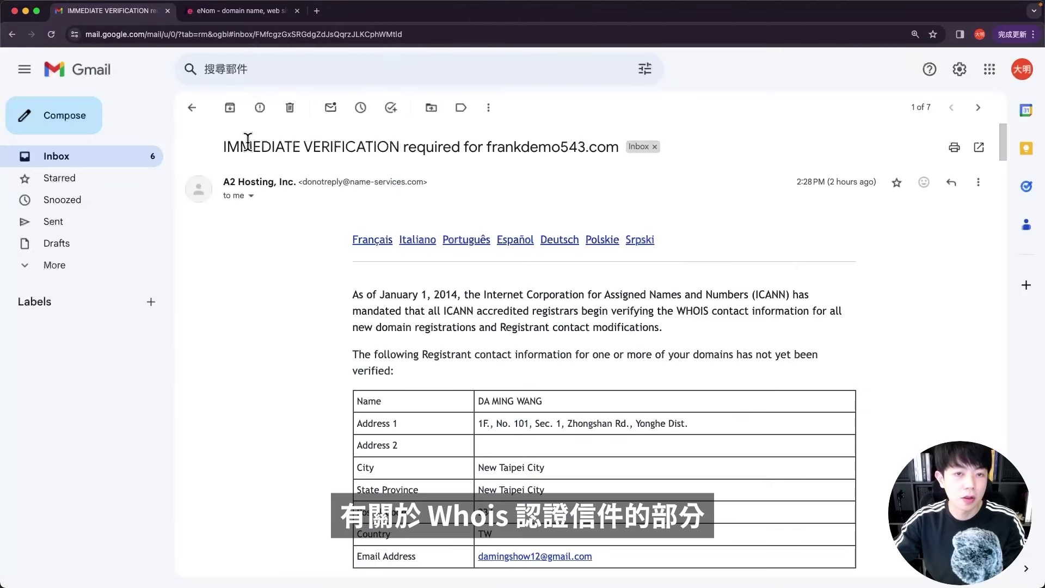
scroll(269, 319, "down", 5)
scroll(268, 319, "up", 6)
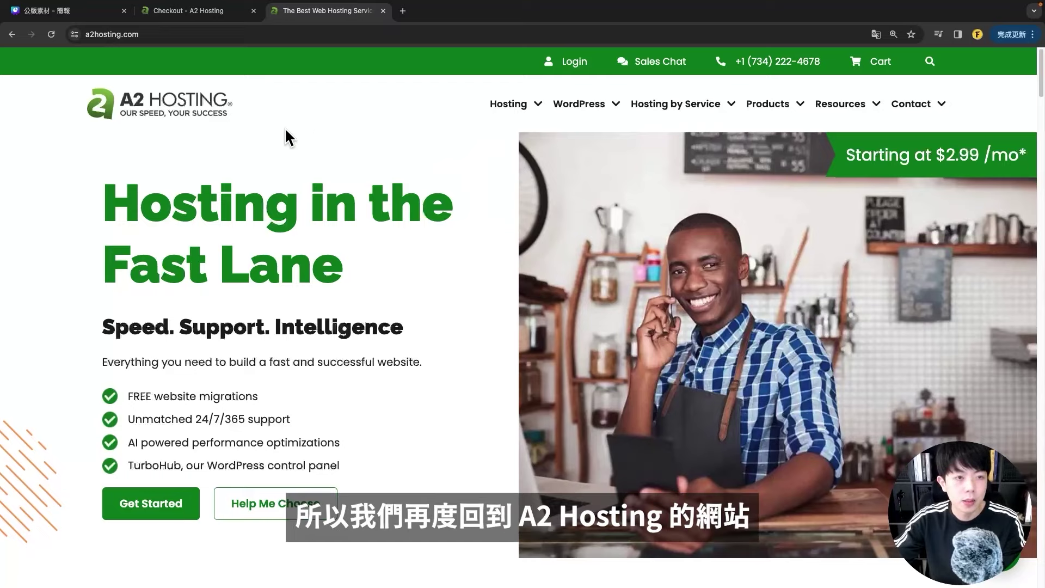
- Sign in to the A2 Hosting client area with the saved account e-mail and password
left_click(579, 64)
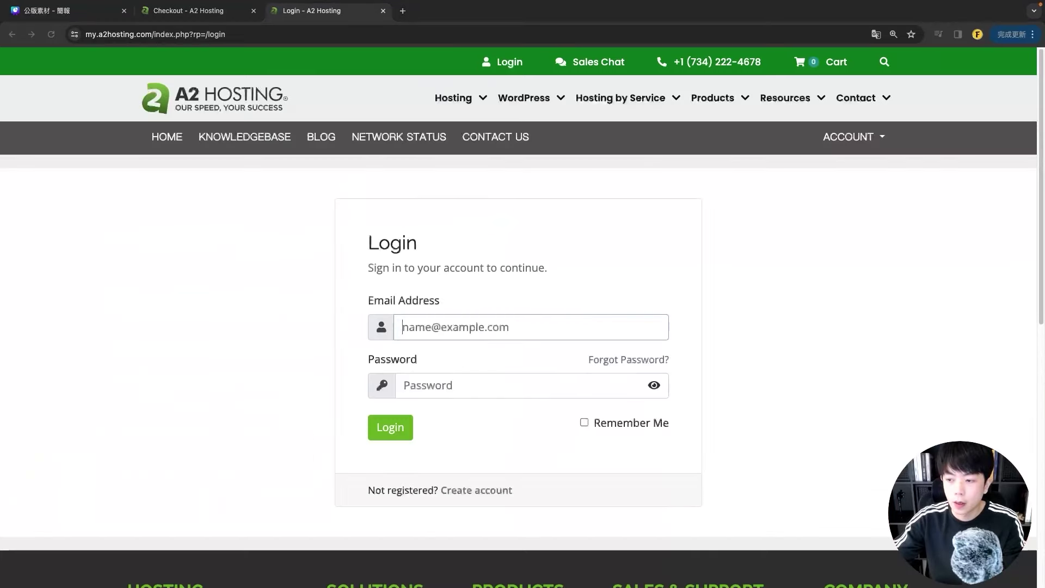
scroll(454, 289, "down", 3)
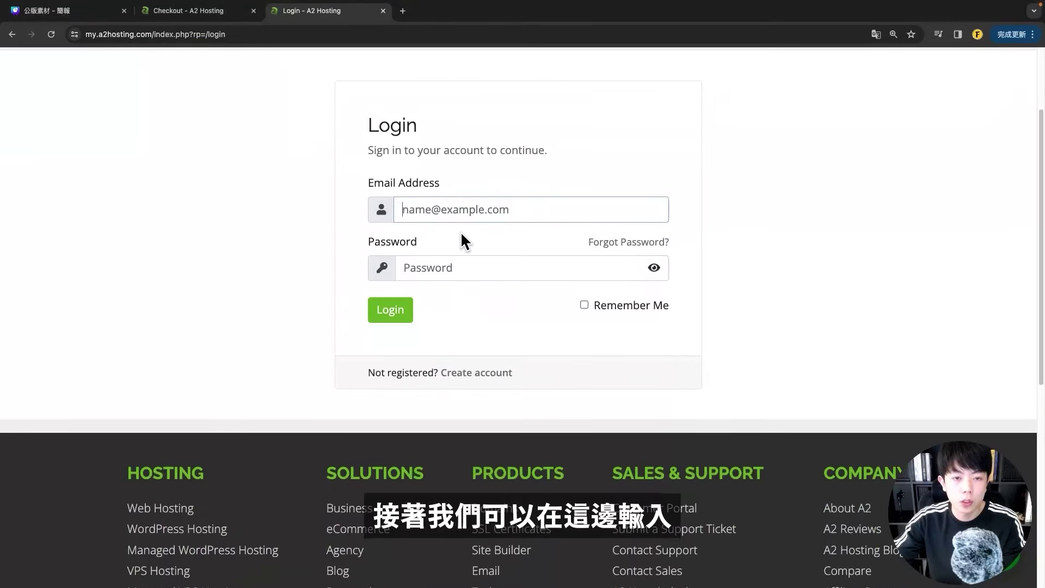
left_click(427, 210)
left_click(412, 236)
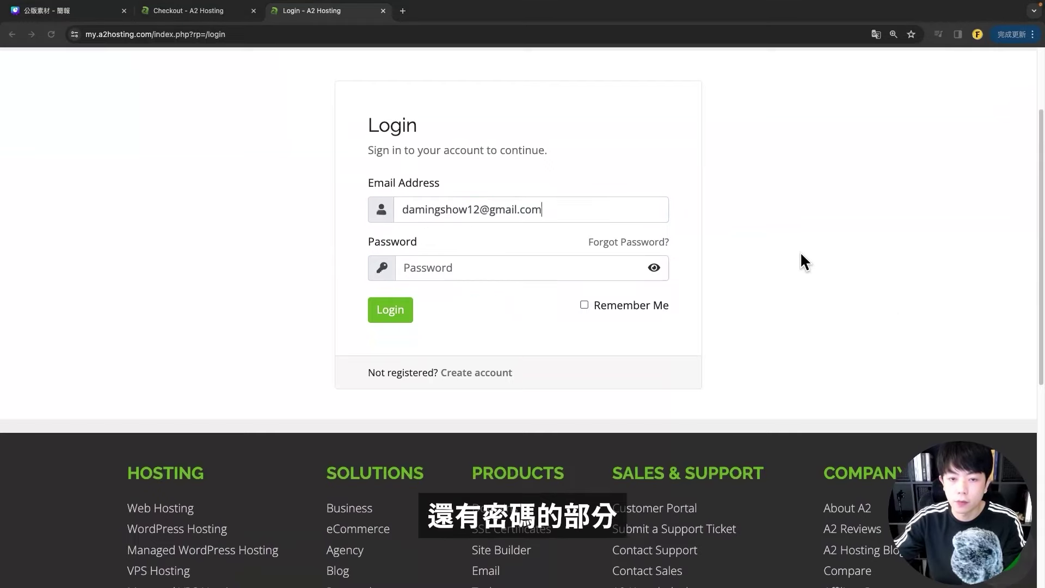
left_click(494, 262)
left_click(517, 298)
key("Return")
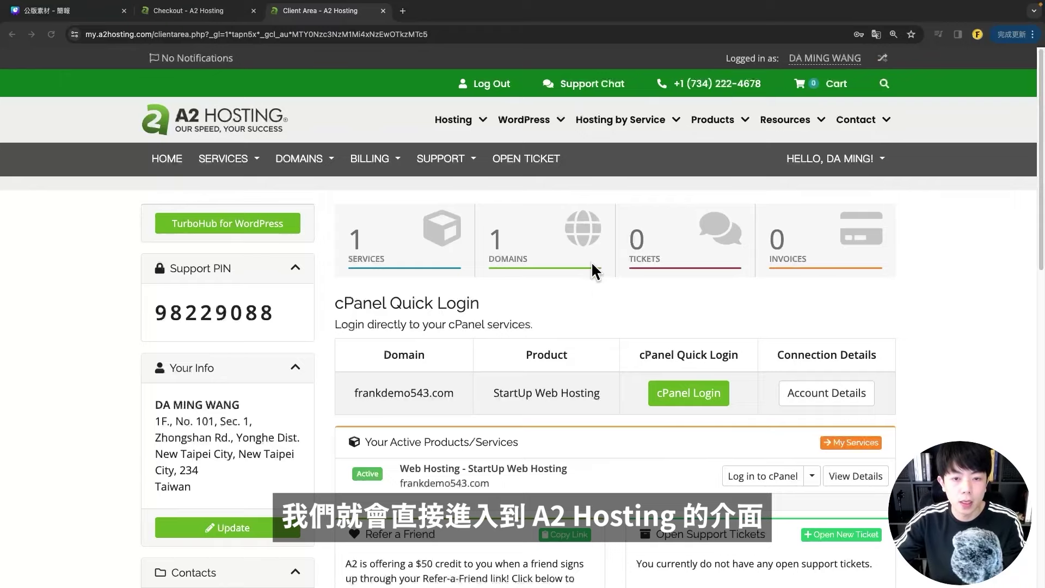
- Launch cPanel for frankdemo543.com from the client area
scroll(592, 291, "down", 1)
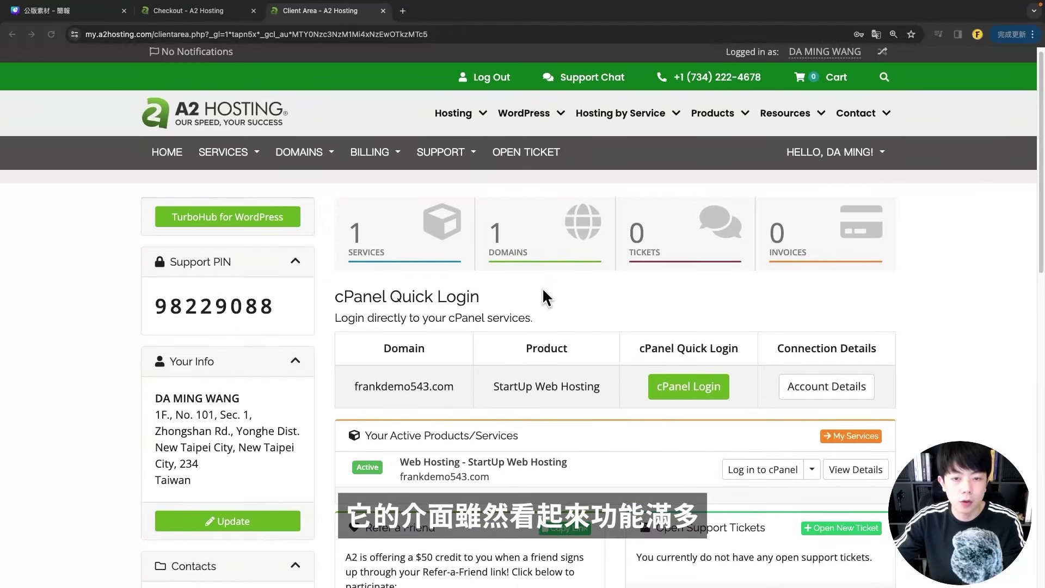
scroll(542, 286, "down", 5)
scroll(542, 287, "up", 5)
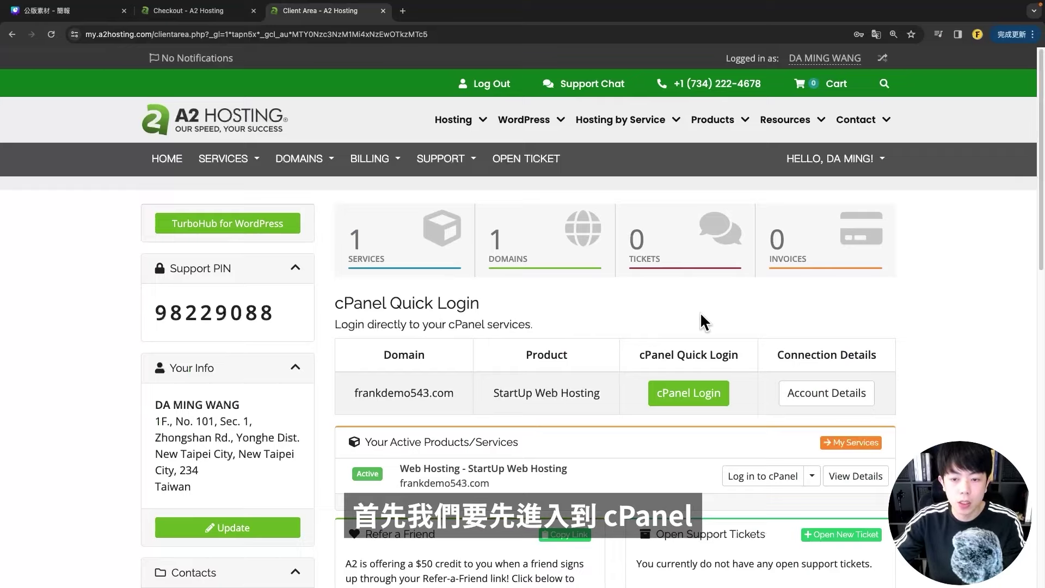
scroll(700, 306, "down", 1)
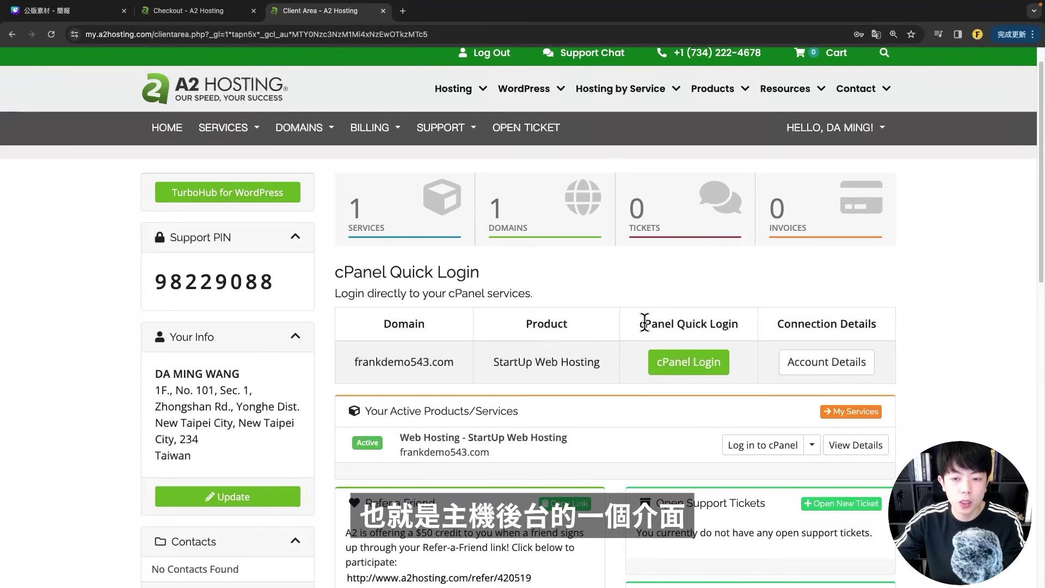
scroll(691, 295, "down", 1)
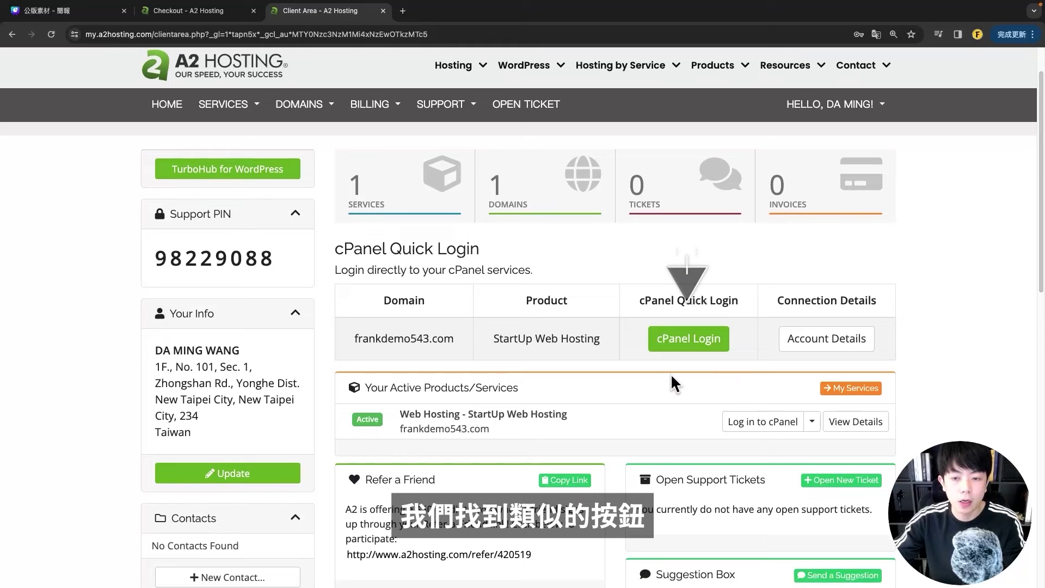
left_click(681, 348)
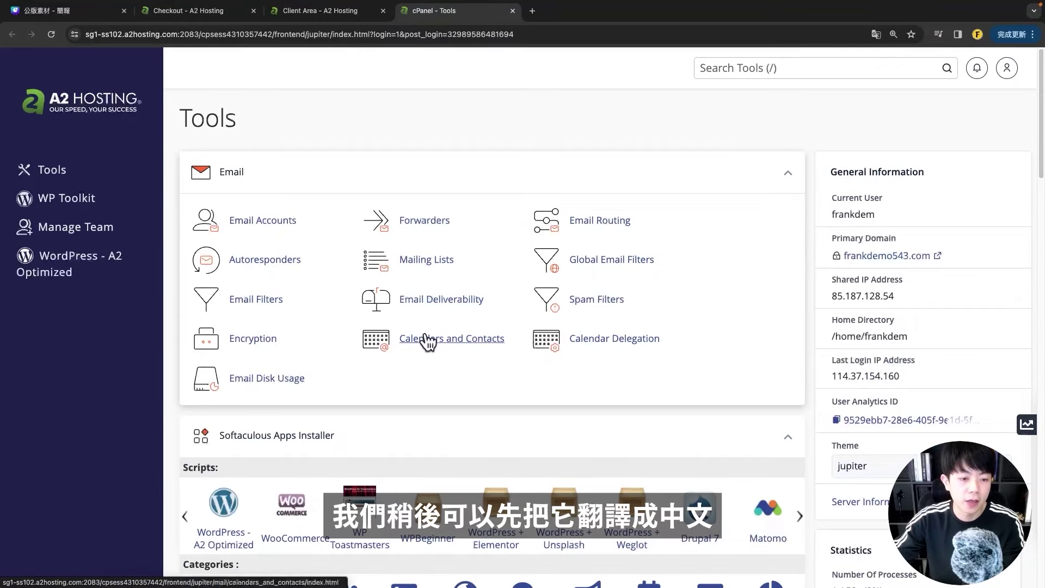
- Change the cPanel interface language to Chinese (Taiwan)
scroll(427, 342, "down", 15)
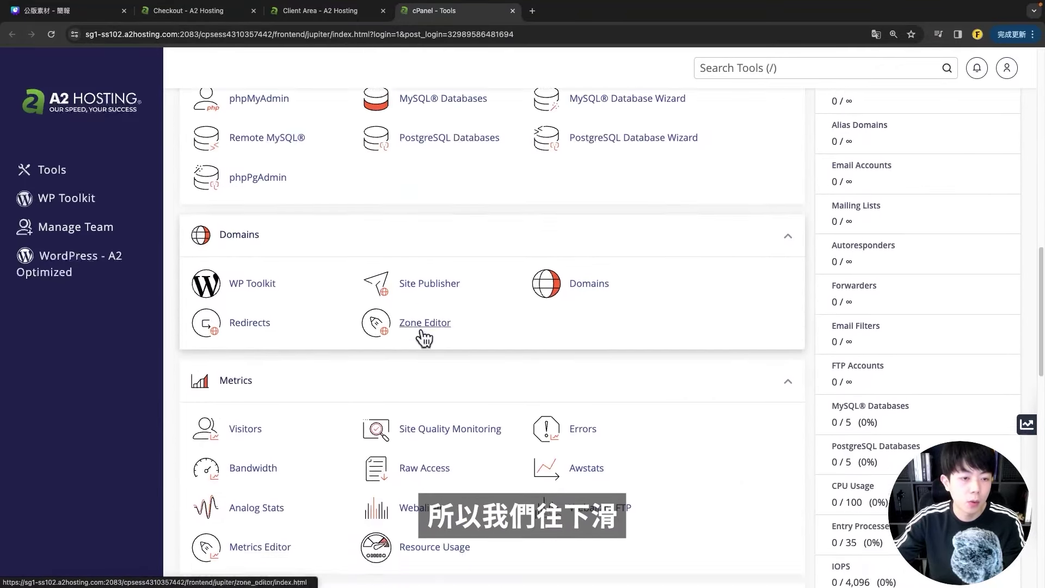
scroll(423, 341, "down", 10)
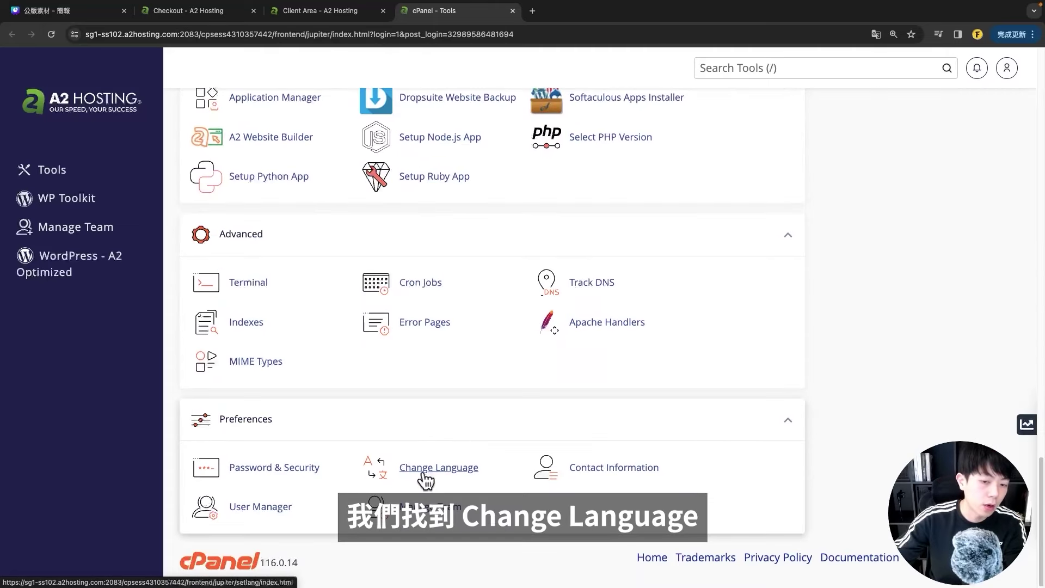
left_click(424, 475)
left_click(218, 291)
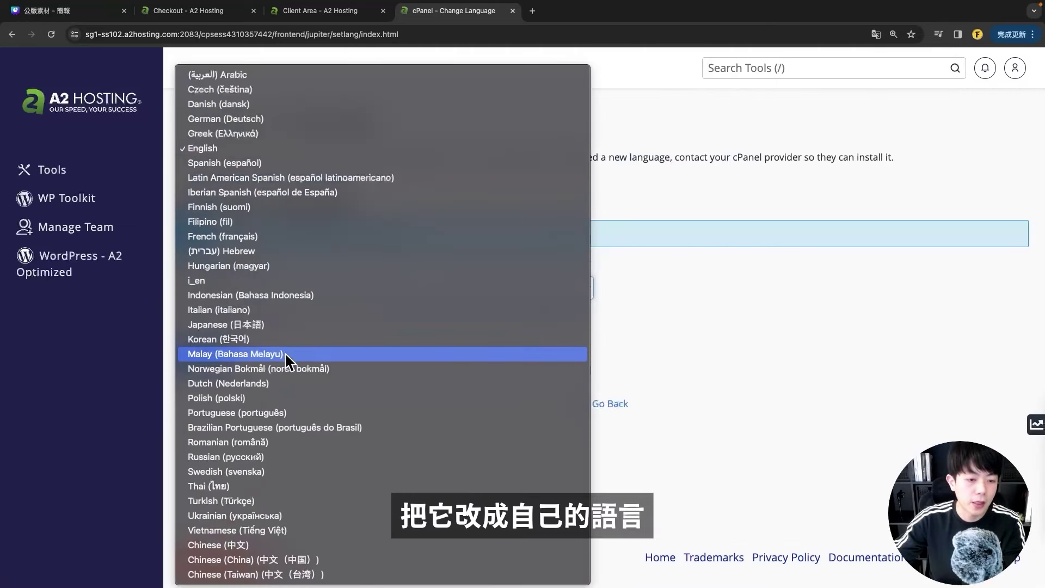
left_click(338, 574)
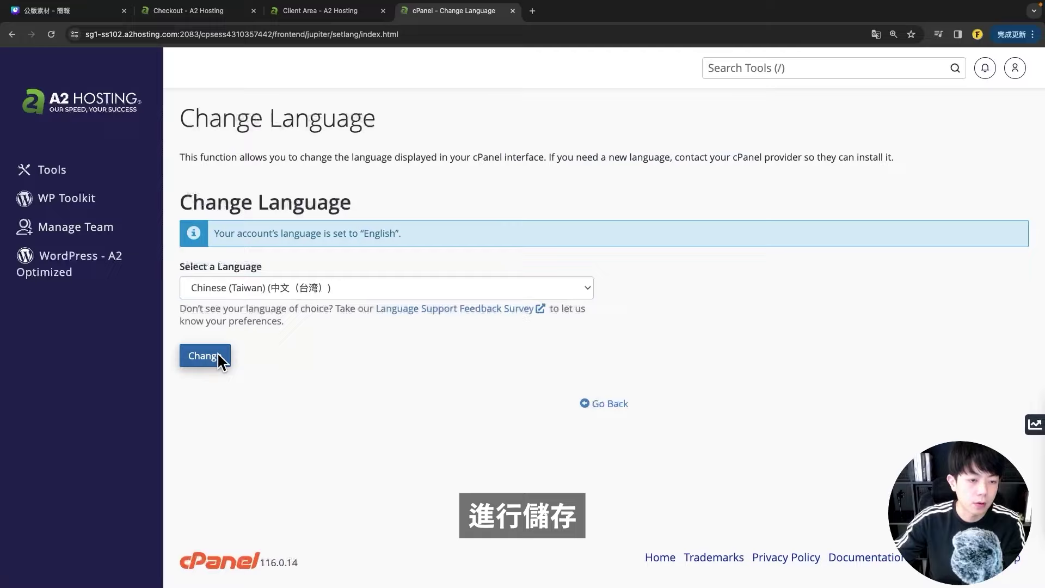
left_click(219, 355)
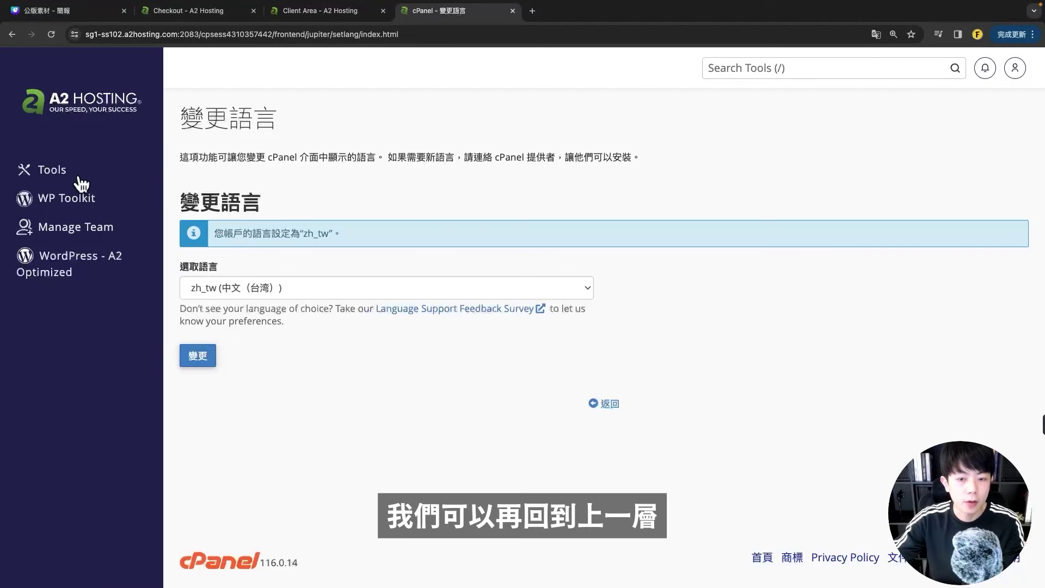
- Go back to the Tools page and browse its Software section
left_click(79, 178)
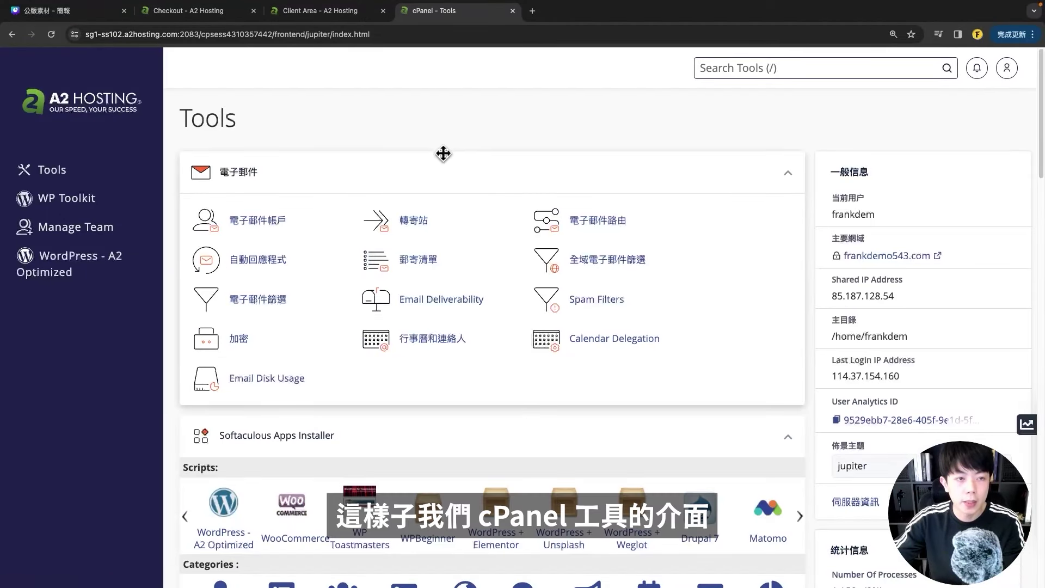
scroll(423, 278, "down", 2)
scroll(397, 298, "down", 5)
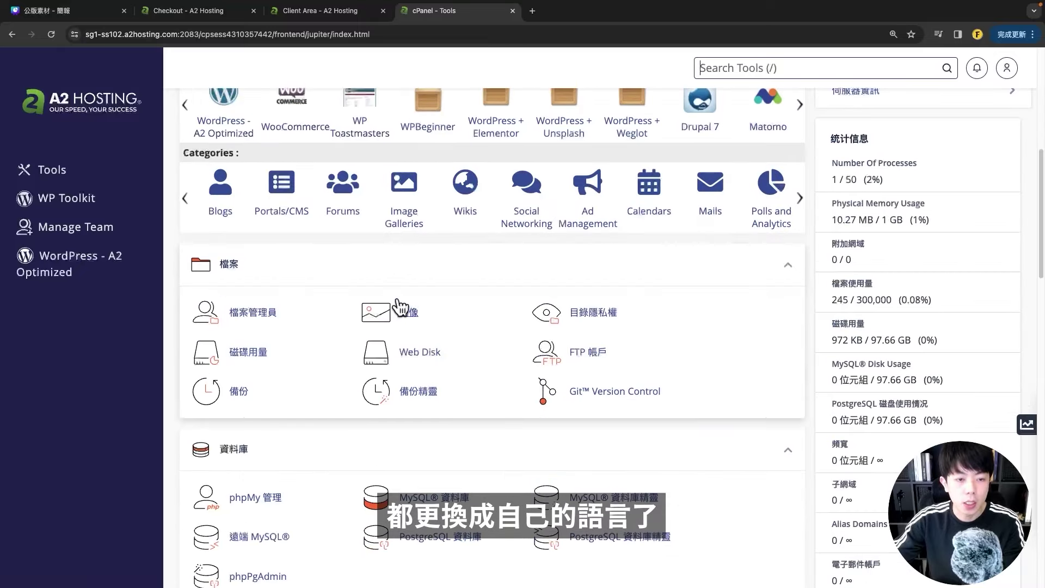
scroll(401, 304, "down", 5)
scroll(401, 302, "up", 12)
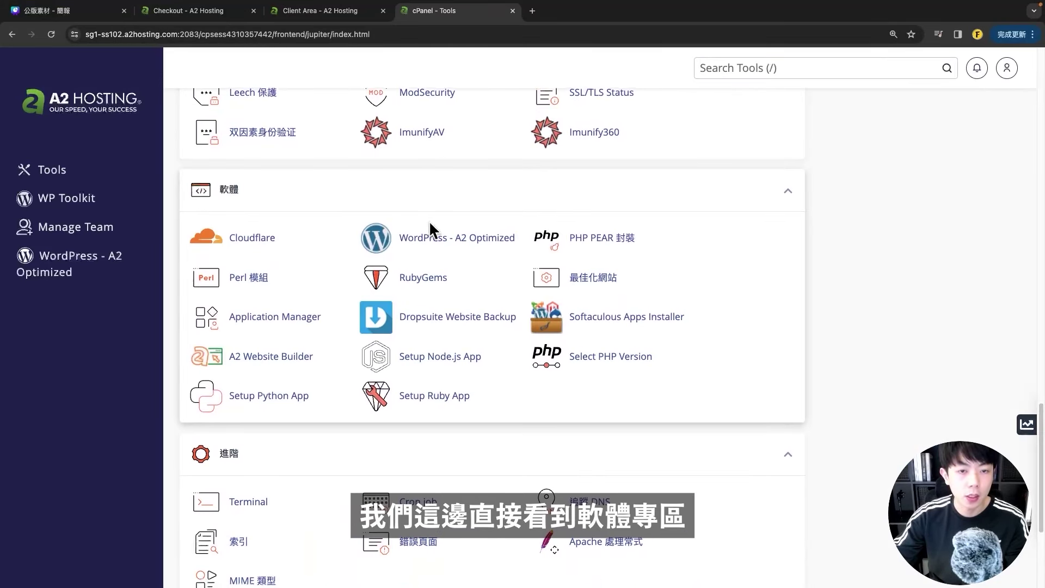
left_click(442, 241)
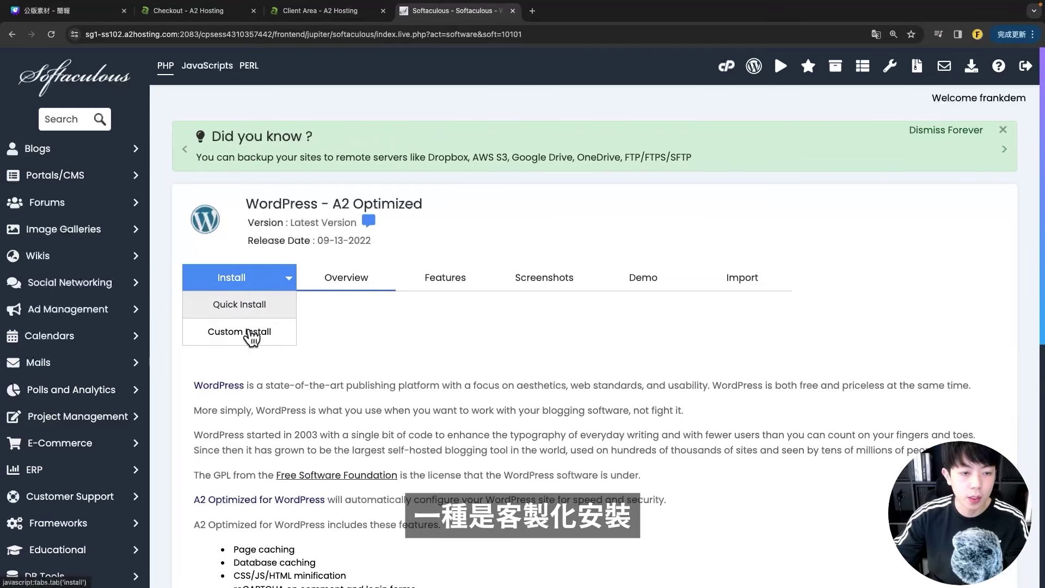
left_click(236, 336)
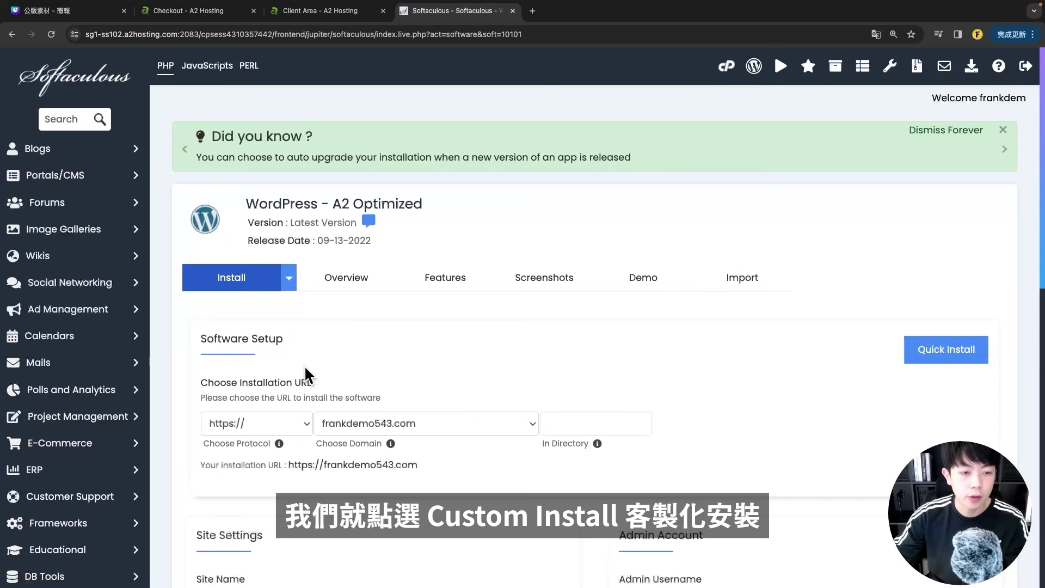
scroll(332, 392, "down", 3)
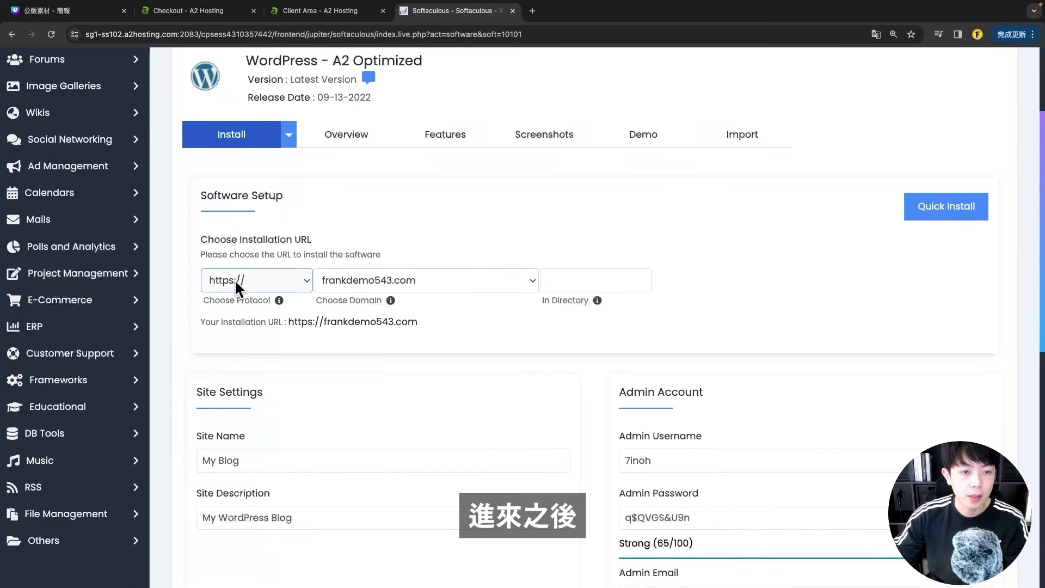
left_click(234, 279)
left_click(357, 249)
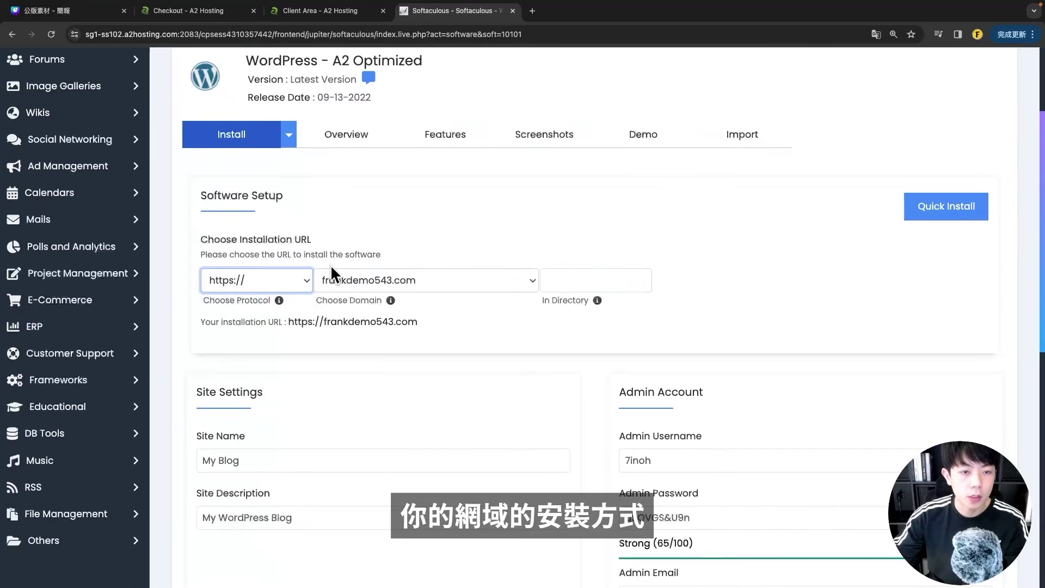
left_click(270, 279)
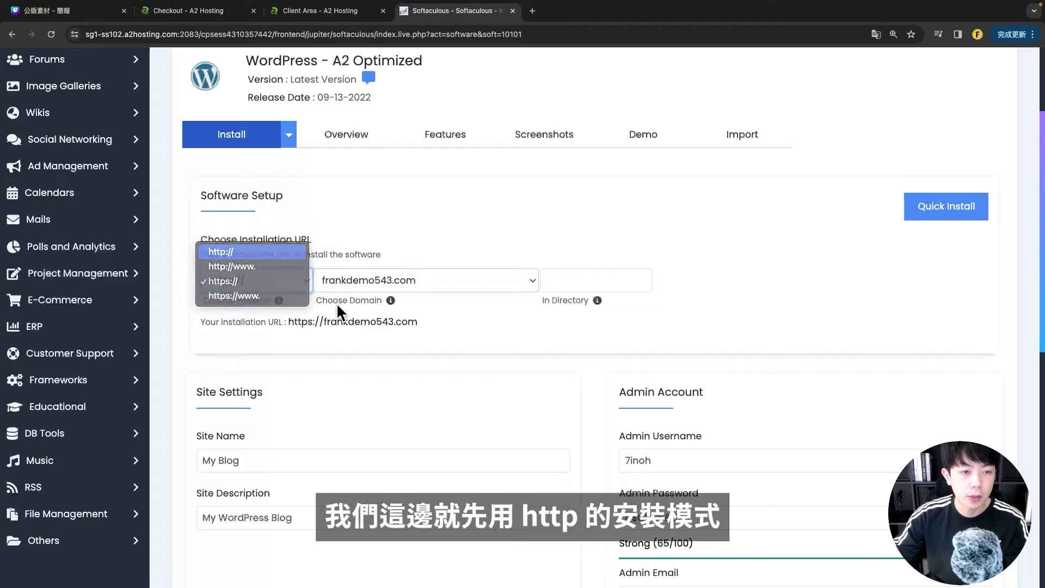
left_click(223, 250)
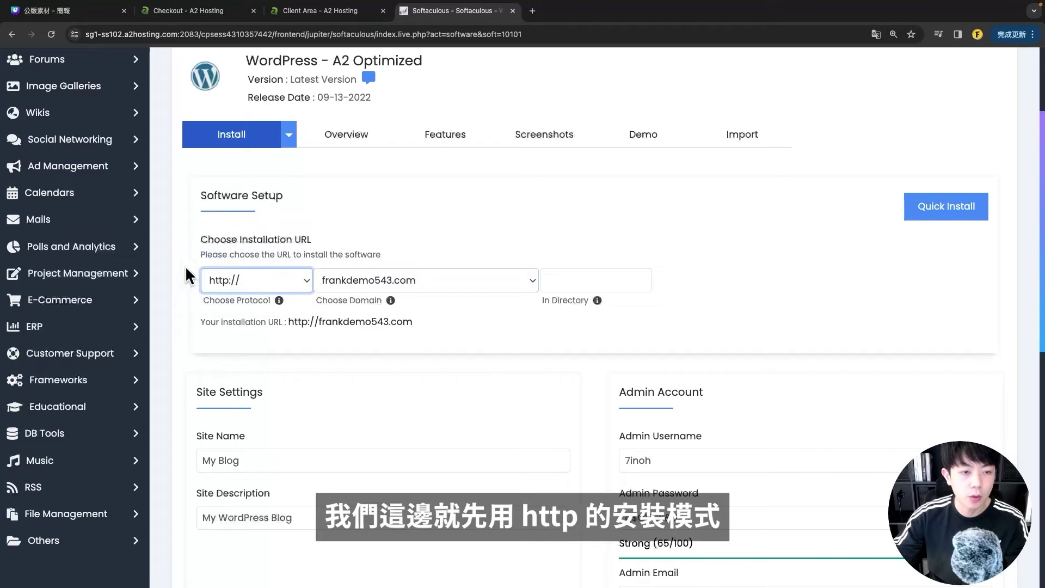
left_click(237, 284)
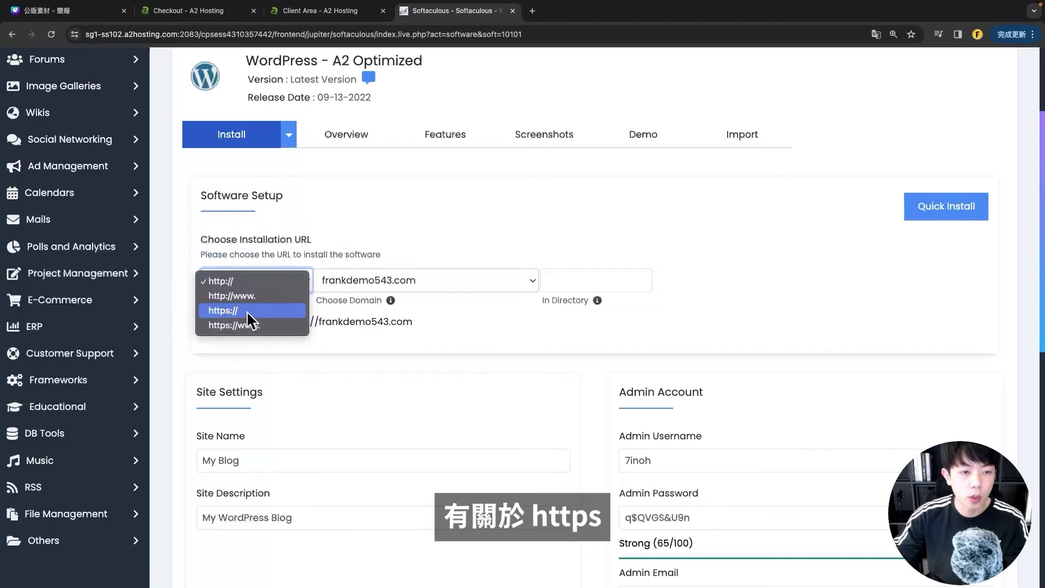
left_click(415, 229)
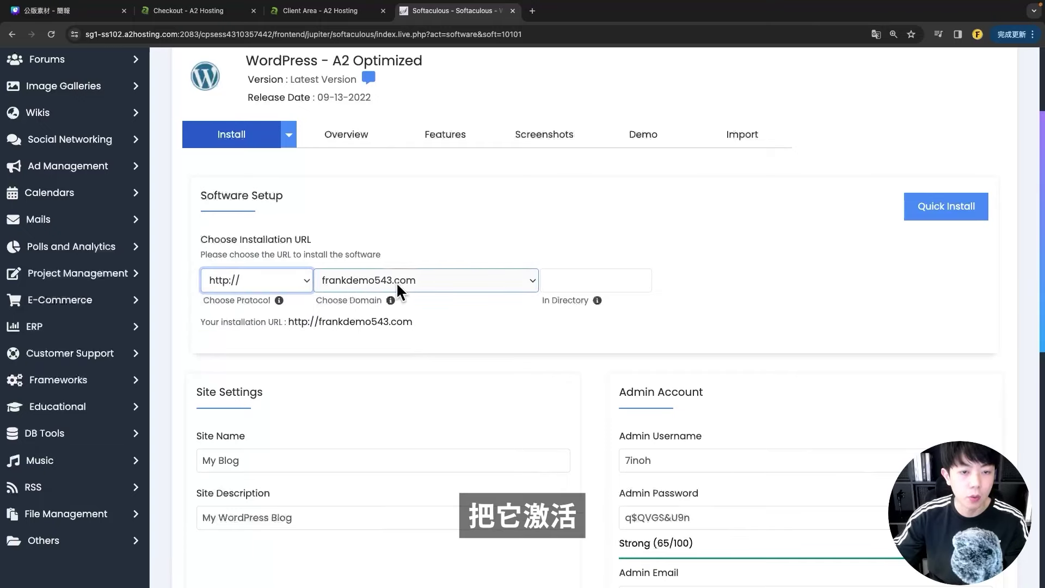
- Review the default site name 'My Blog' and site description
scroll(416, 282, "down", 2)
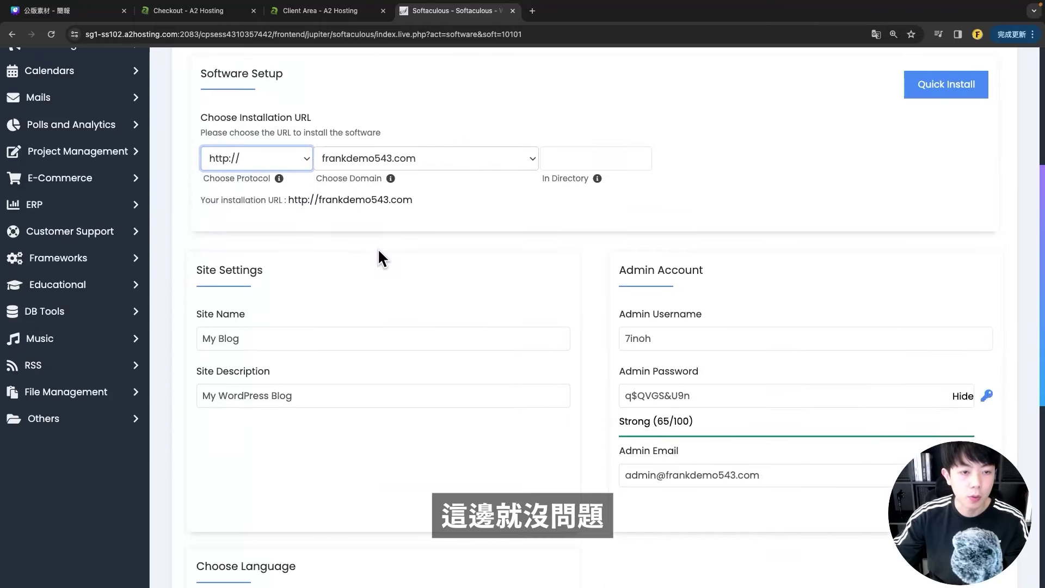
scroll(378, 253, "down", 1)
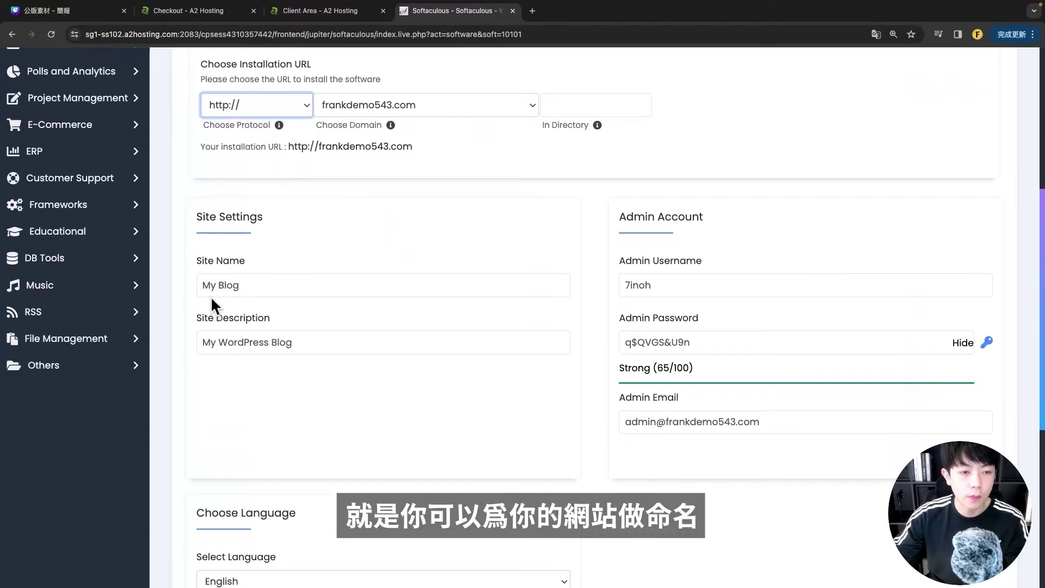
left_click_drag(212, 289, 186, 282)
triple_click(322, 343)
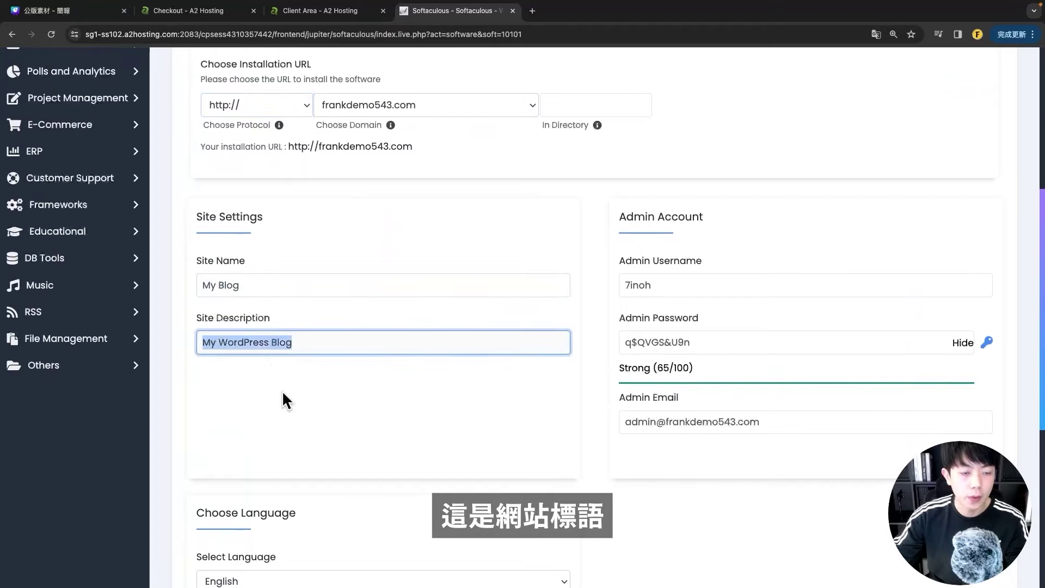
left_click(282, 392)
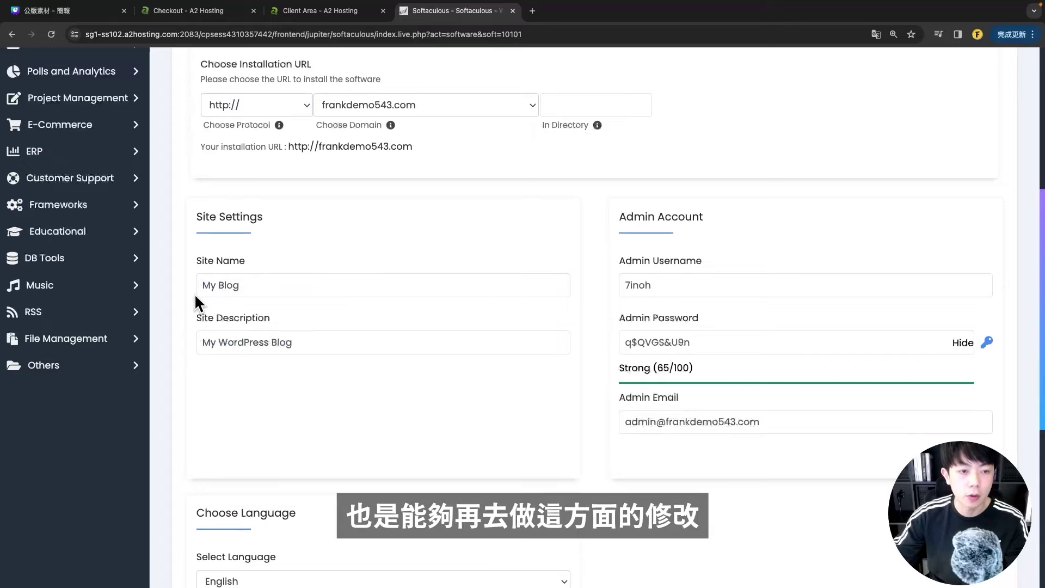
scroll(625, 264, "down", 1)
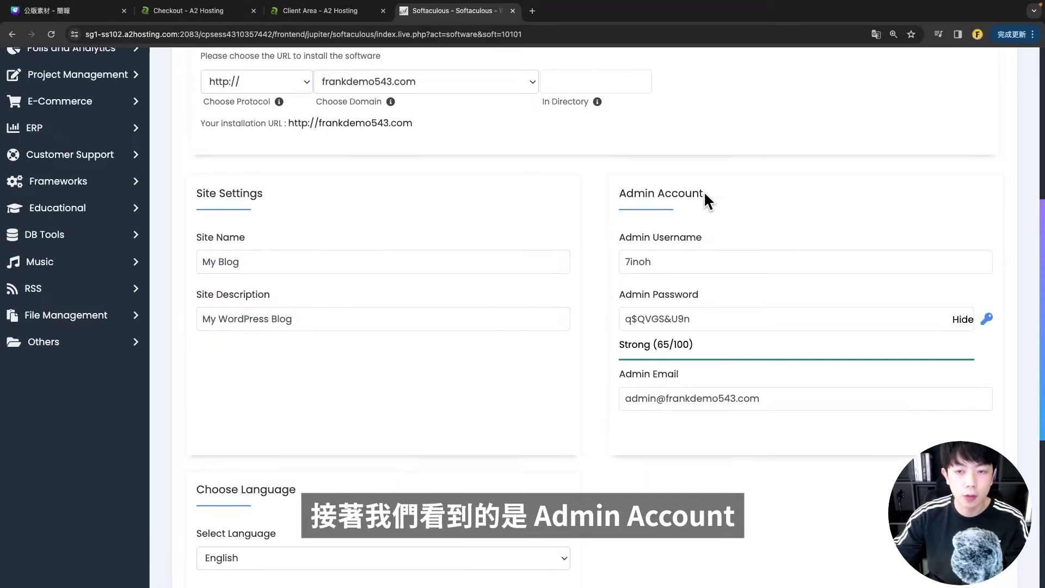
- Set the admin username and generate a new random admin password
left_click(681, 259)
scroll(653, 240, "down", 1)
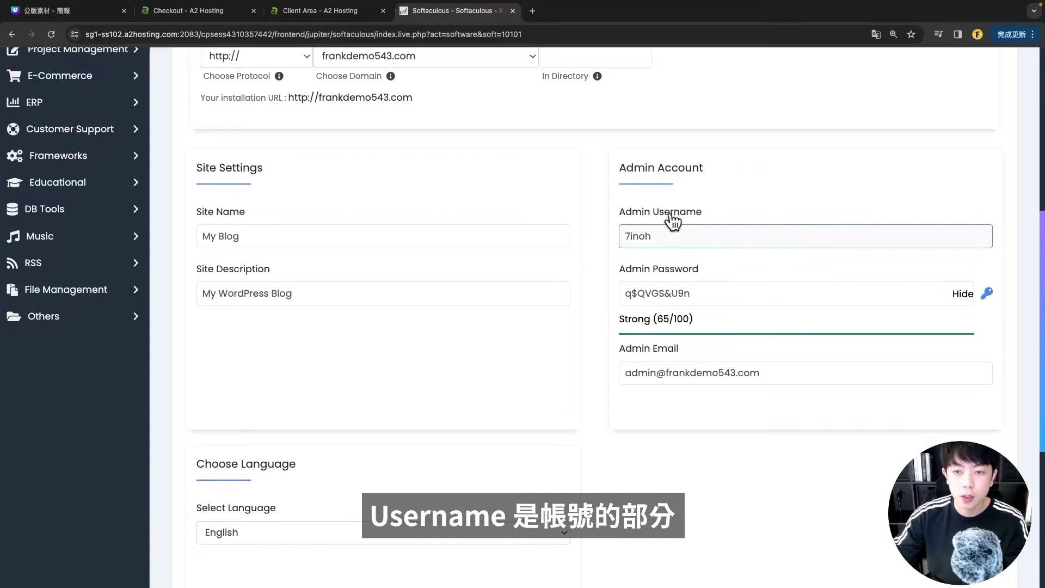
left_click_drag(665, 236, 600, 238)
left_click_drag(731, 293, 597, 296)
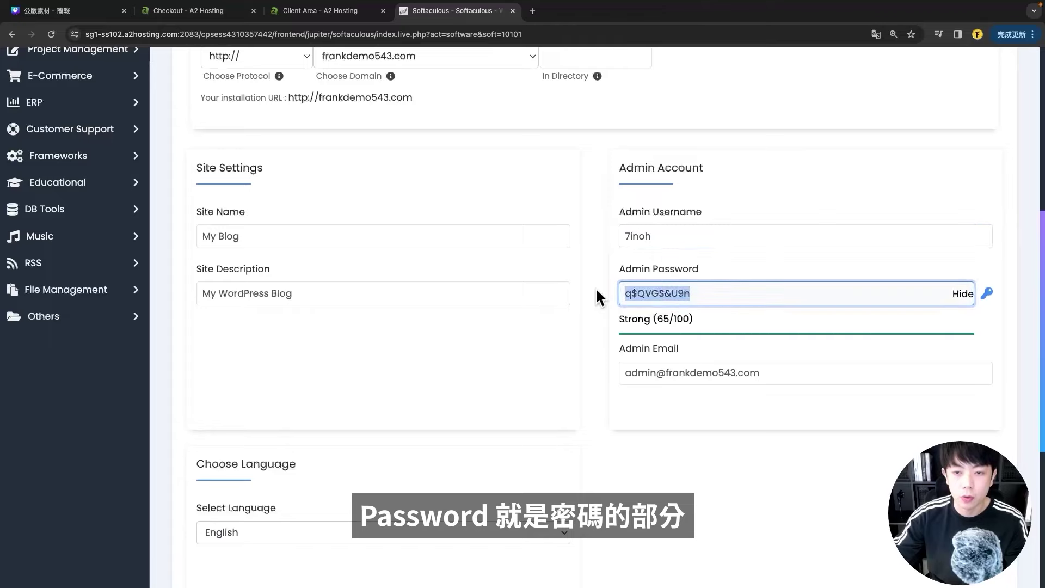
left_click(987, 294)
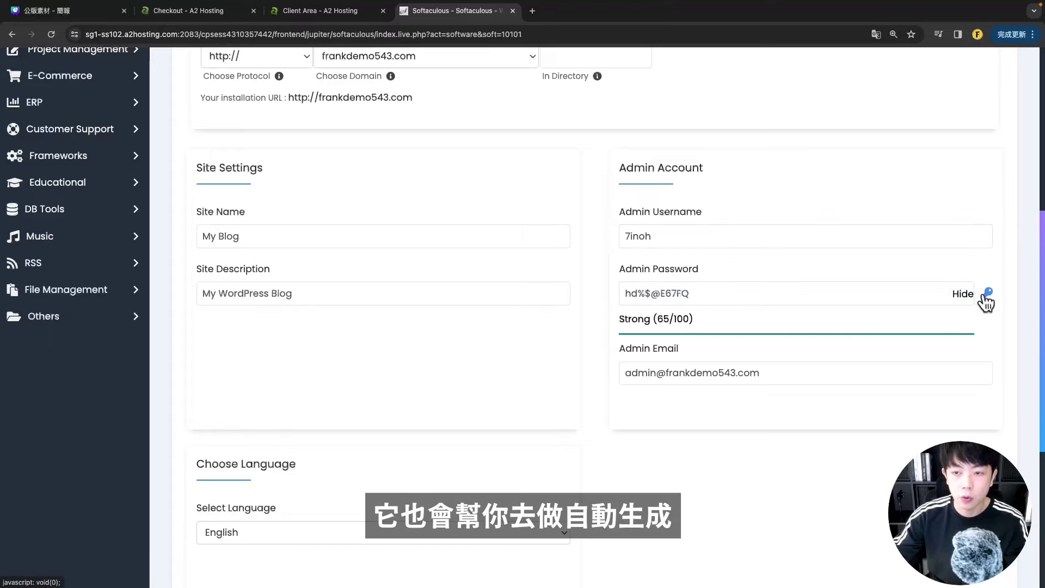
left_click(988, 295)
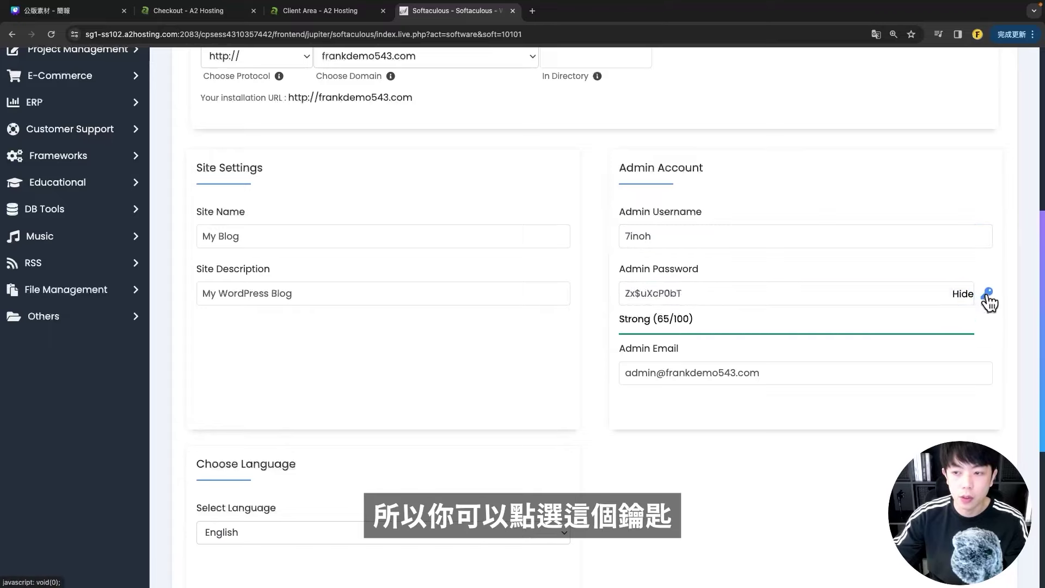
left_click(988, 295)
left_click_drag(708, 293, 592, 297)
left_click(613, 288)
left_click(602, 257)
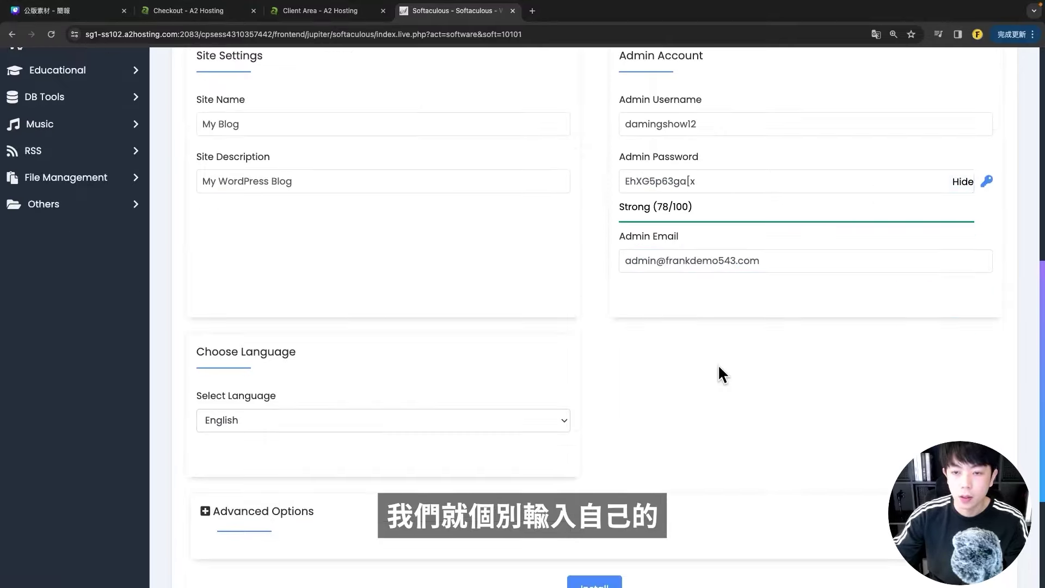
- Enter a Gmail address as the admin email
left_click(640, 253)
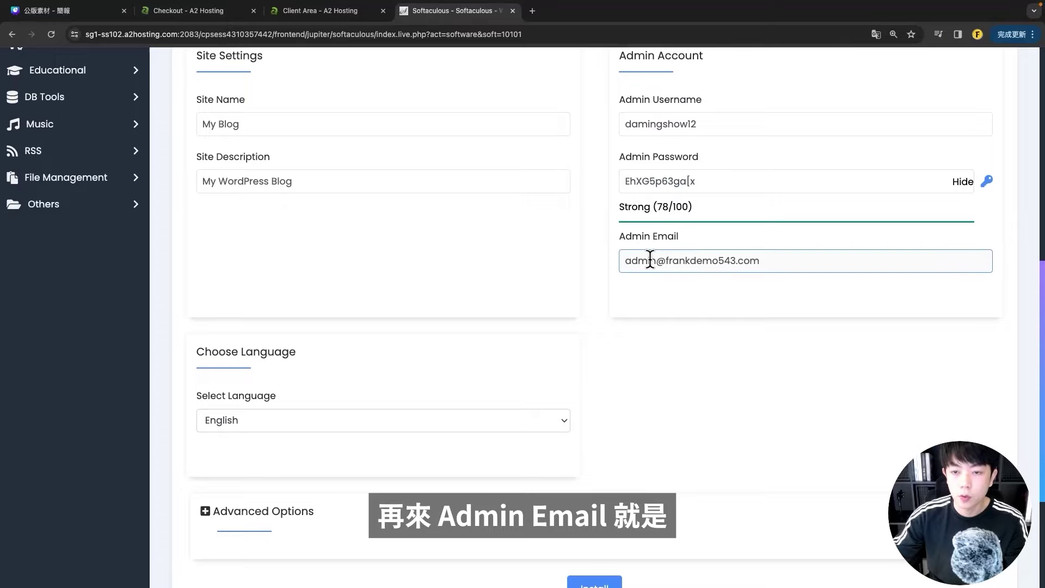
left_click(741, 345)
scroll(681, 345, "up", 2)
left_click(661, 347)
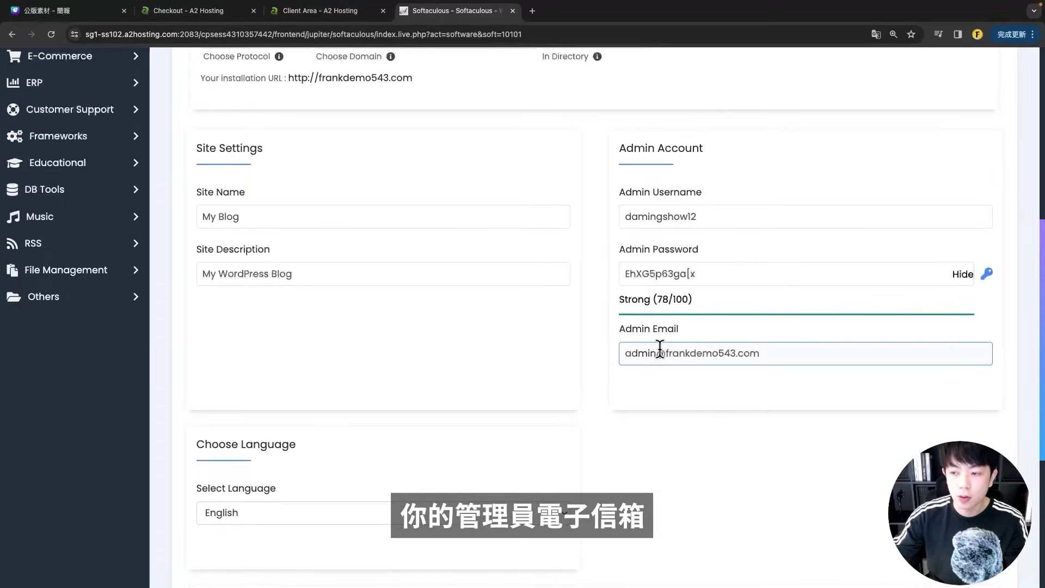
left_click(687, 355)
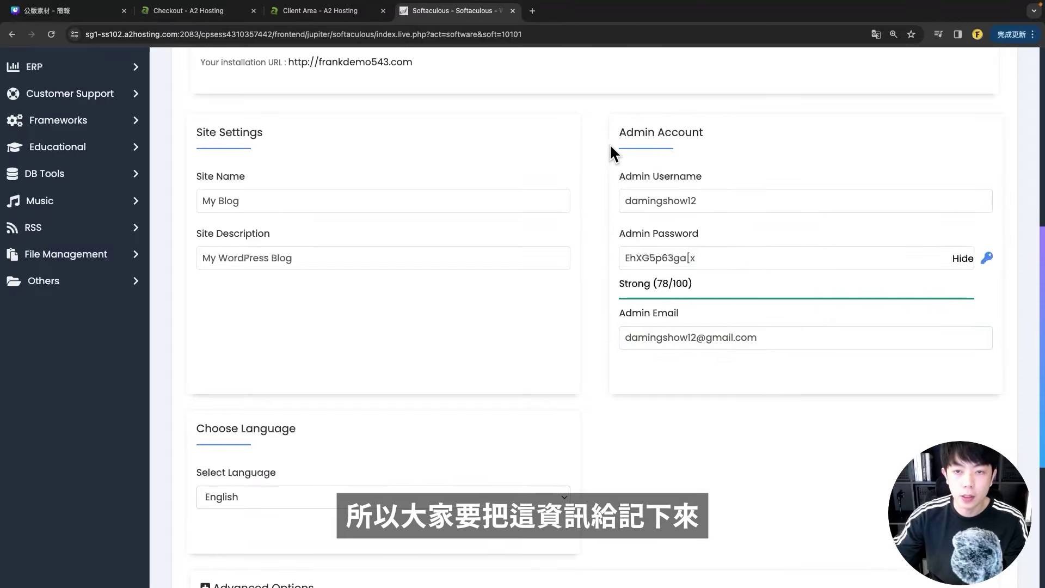
scroll(574, 365, "down", 5)
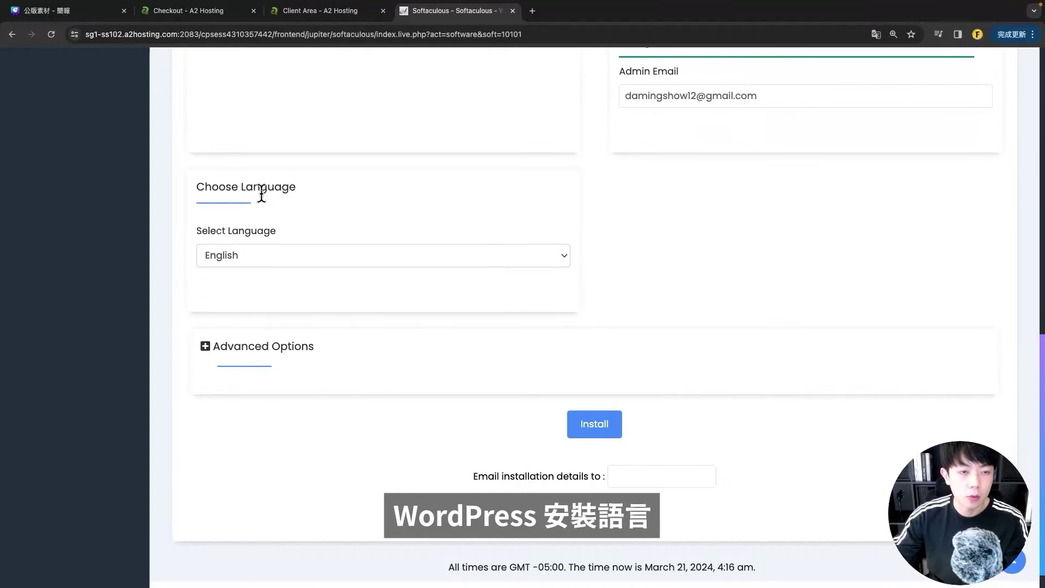
- Set the install language to Chinese (Traditional)
left_click(225, 253)
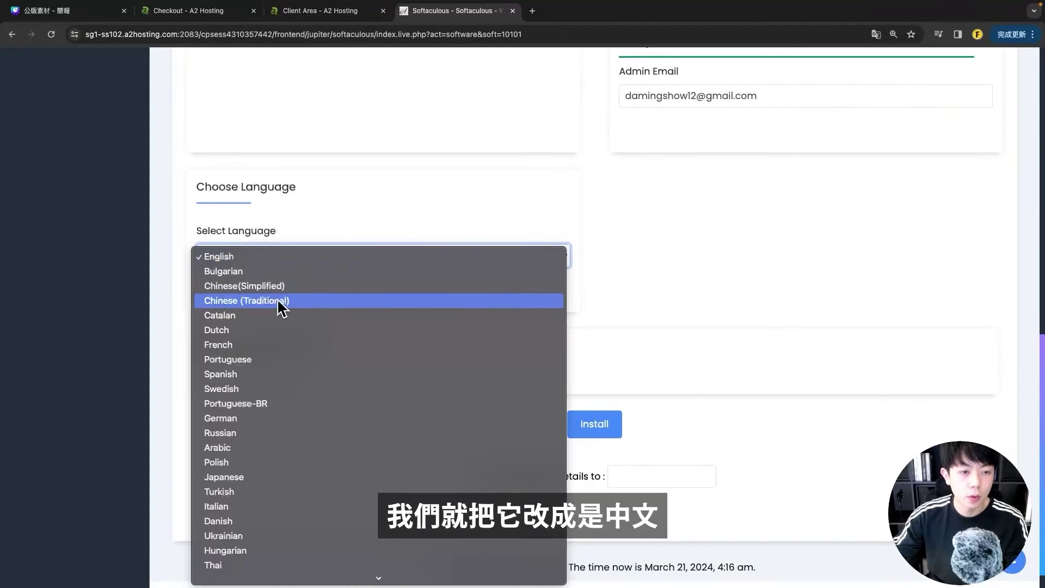
left_click(277, 304)
scroll(381, 375, "down", 1)
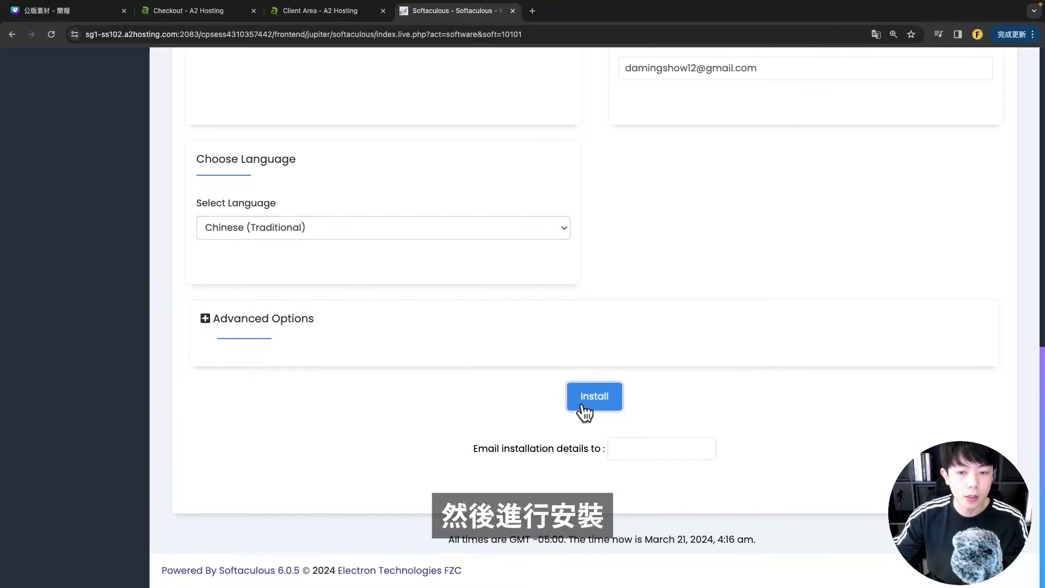
- Try installing, note the existing index.php error, and tick the overwrite-all-files checkbox
left_click(584, 400)
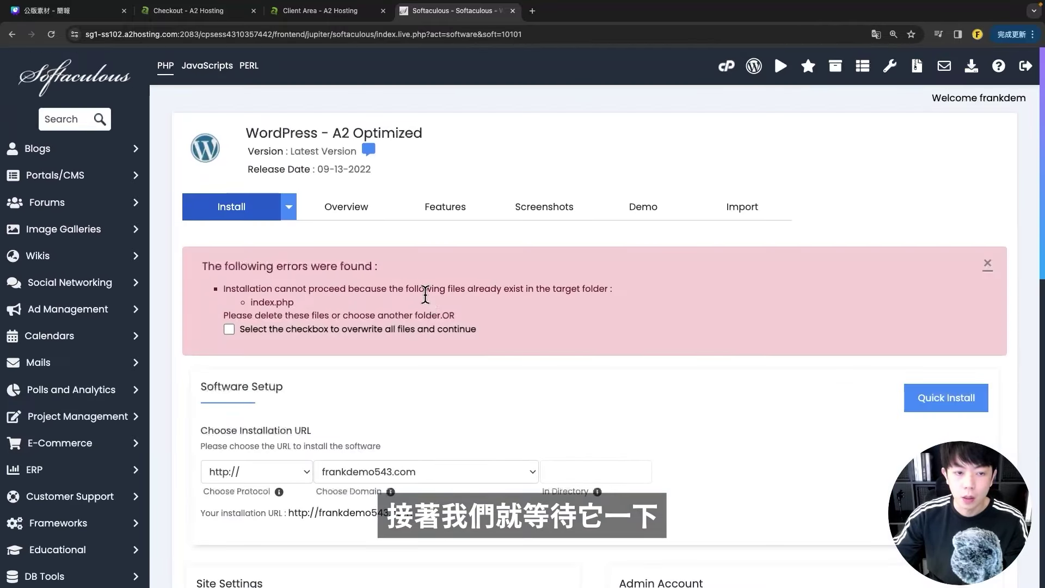
scroll(451, 300, "down", 1)
left_click_drag(203, 239, 392, 247)
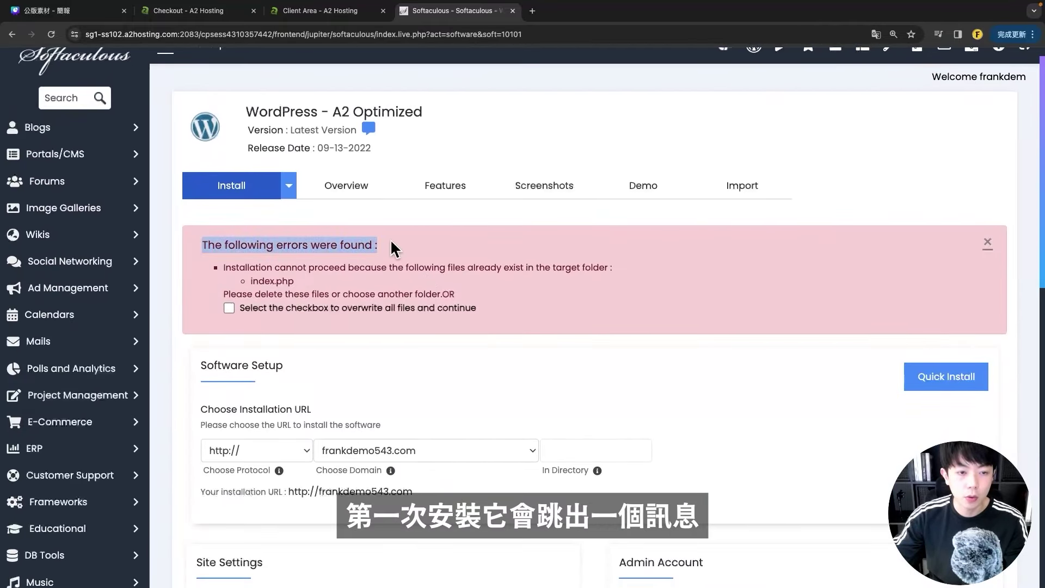
left_click(402, 289)
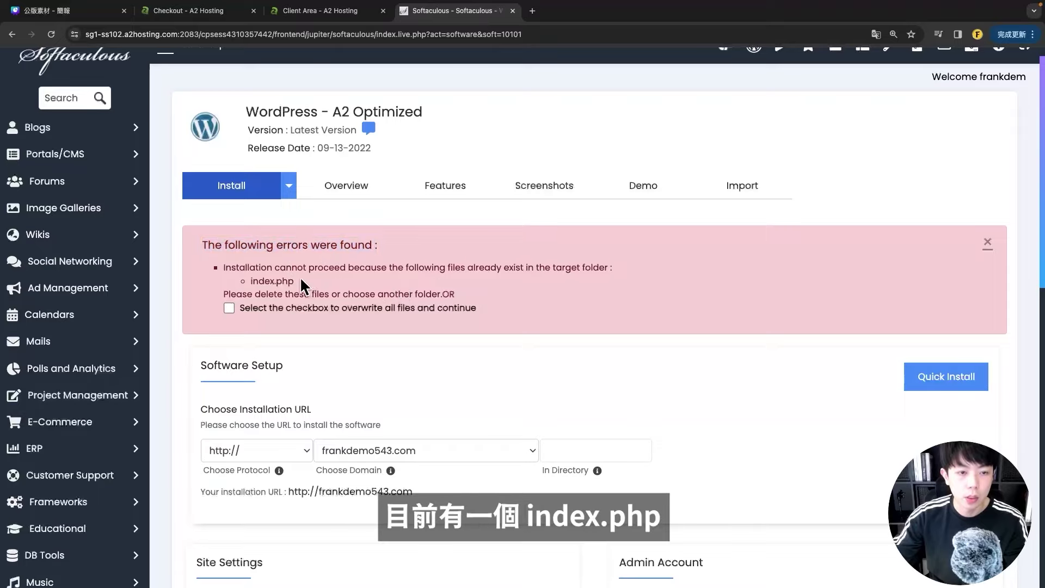
left_click_drag(297, 282, 253, 281)
left_click(264, 282)
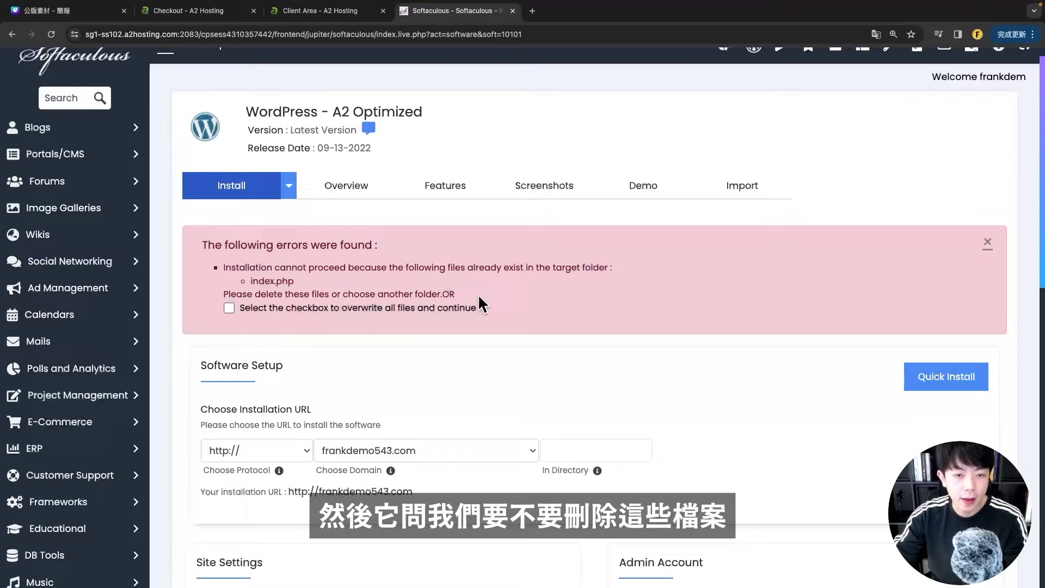
left_click(229, 308)
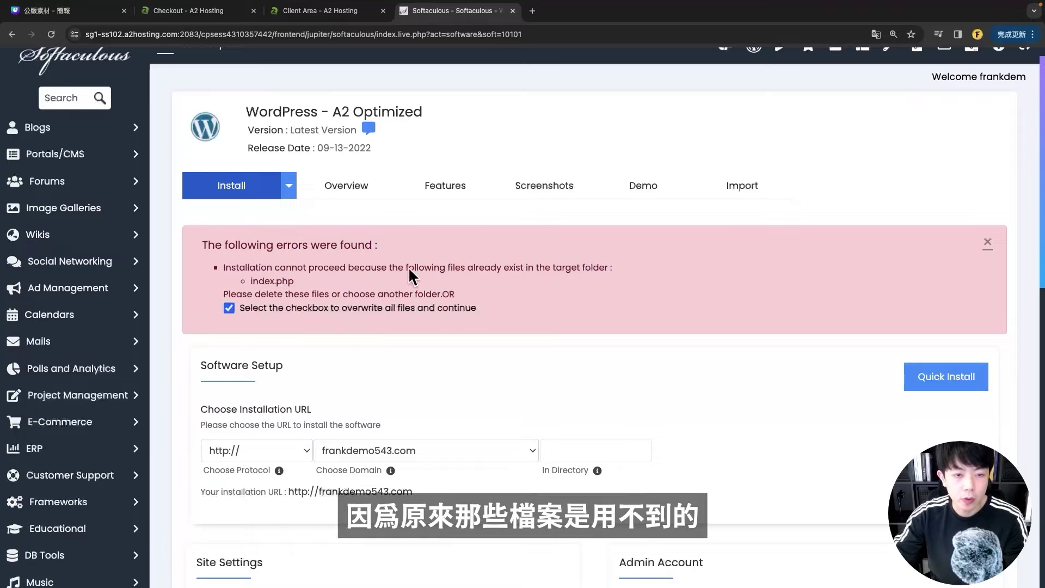
scroll(380, 357, "down", 15)
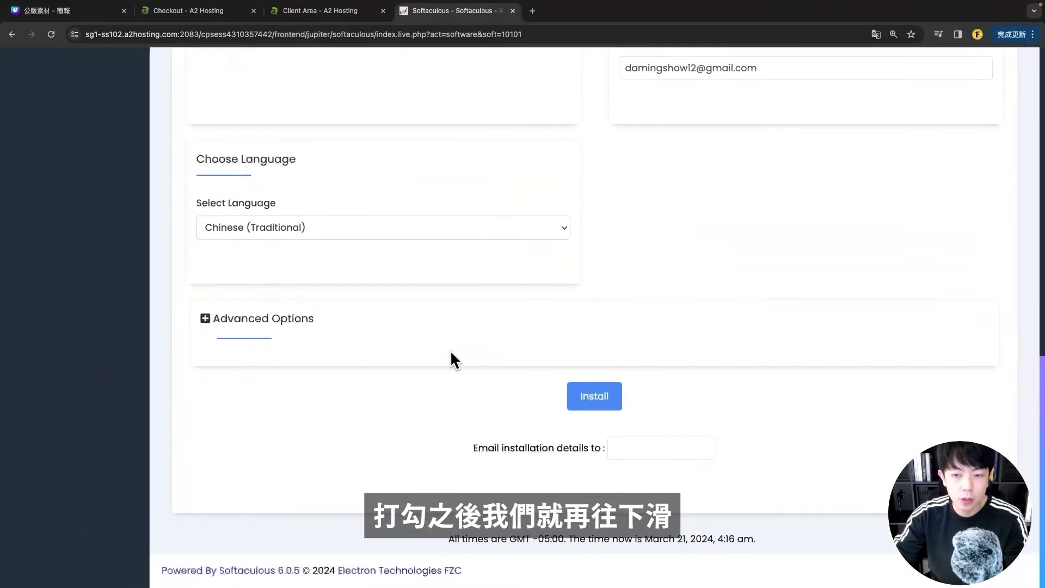
left_click(593, 403)
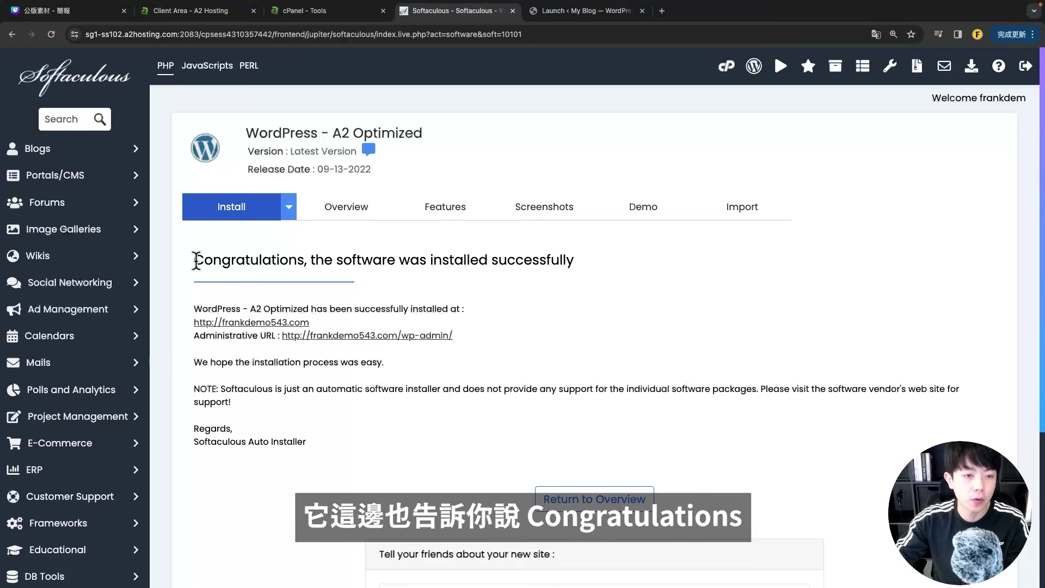
left_click_drag(193, 260, 318, 262)
left_click(483, 311)
scroll(214, 292, "down", 1)
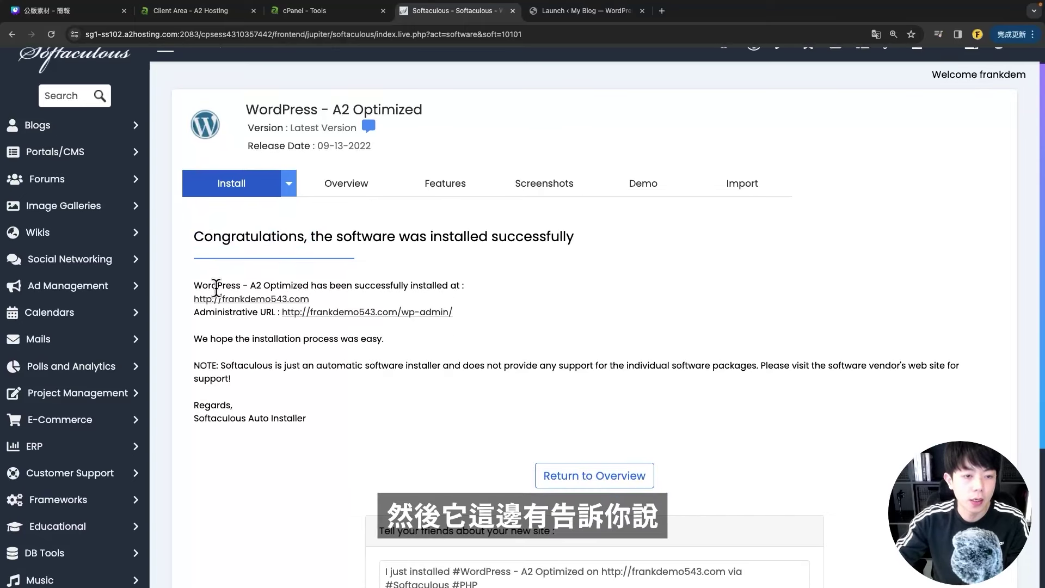
left_click_drag(217, 289, 353, 288)
left_click(356, 291)
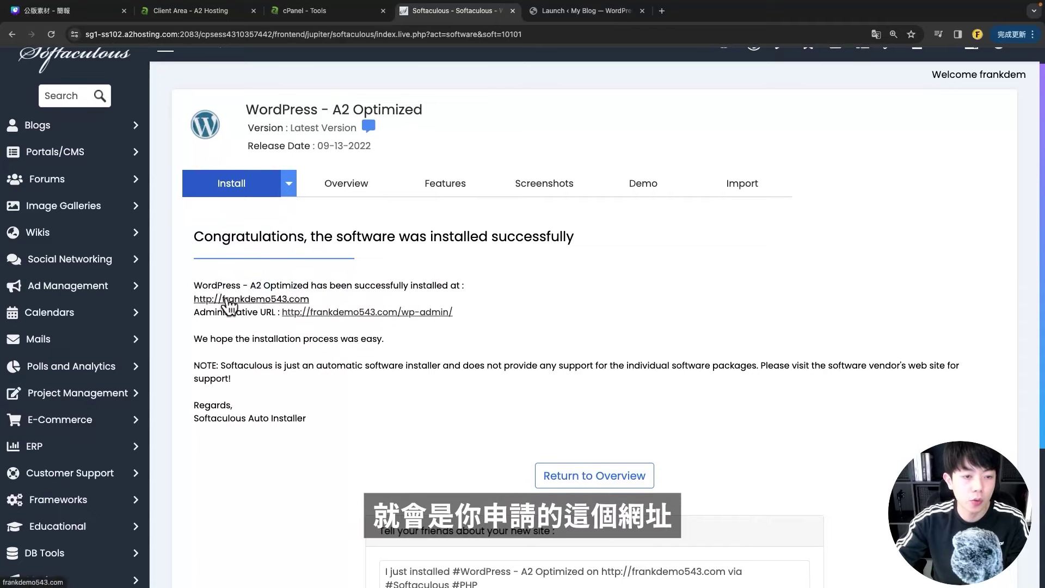
left_click_drag(195, 312, 273, 312)
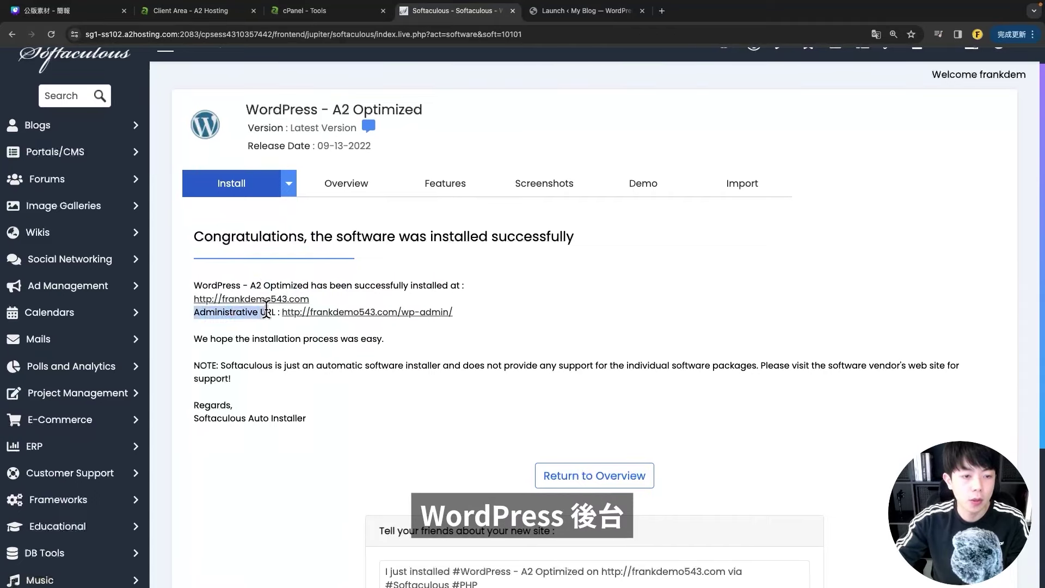
left_click(354, 329)
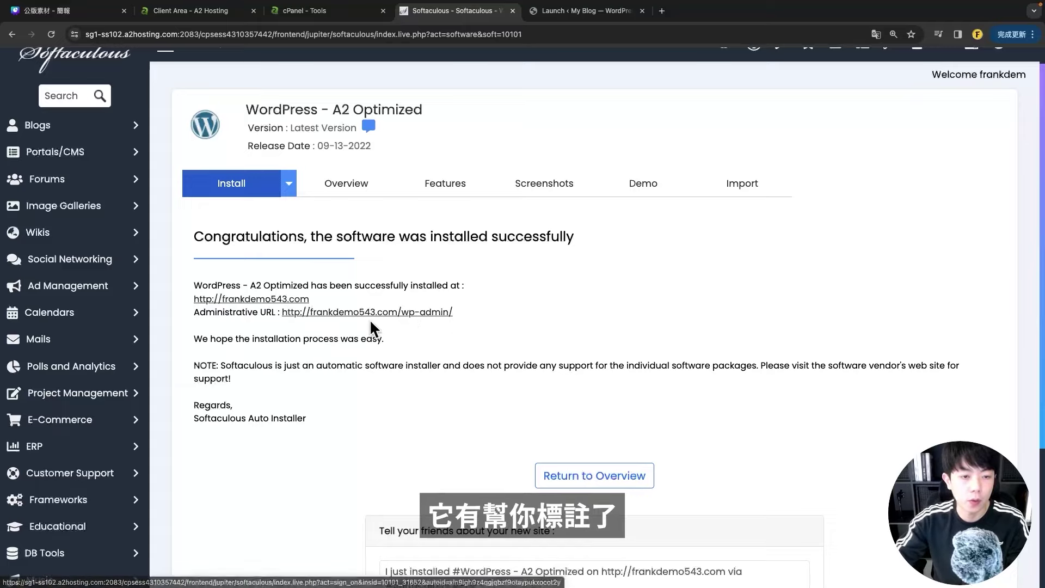
scroll(571, 344, "up", 1)
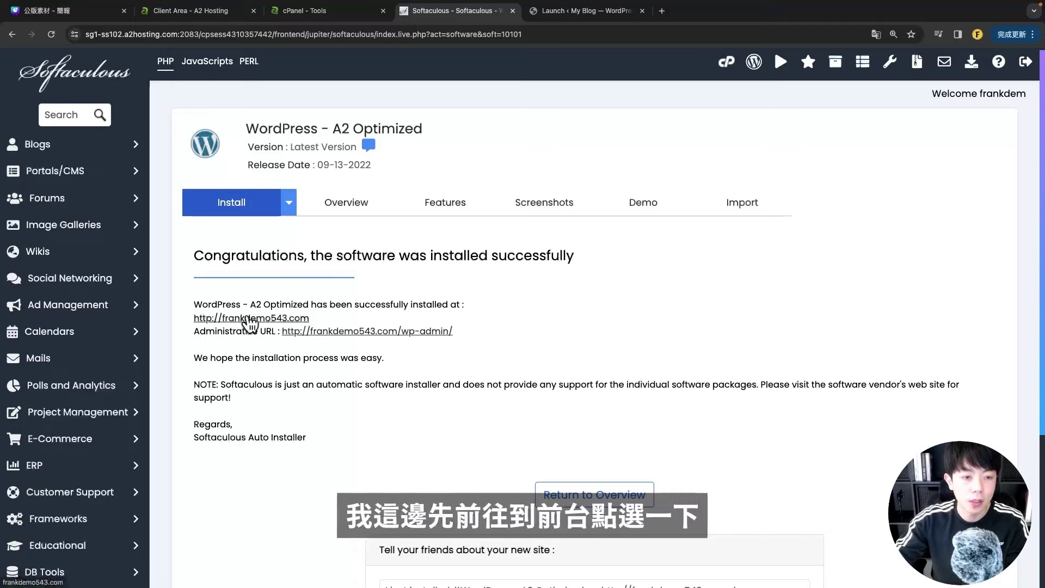
- View the new frankdemo543.com front page, then return to the Softaculous success page
left_click(246, 318)
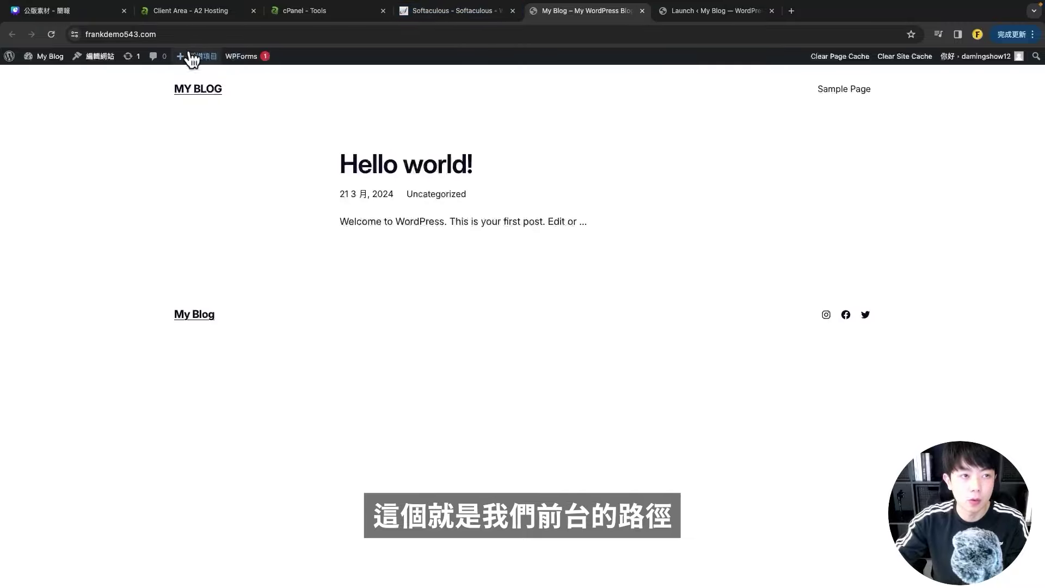
left_click(80, 33)
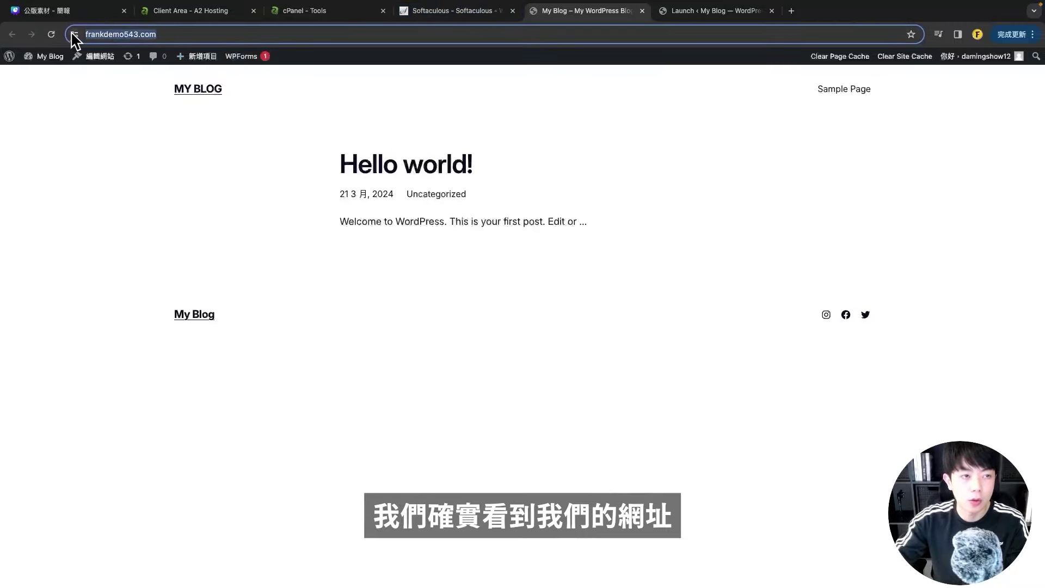
left_click(544, 105)
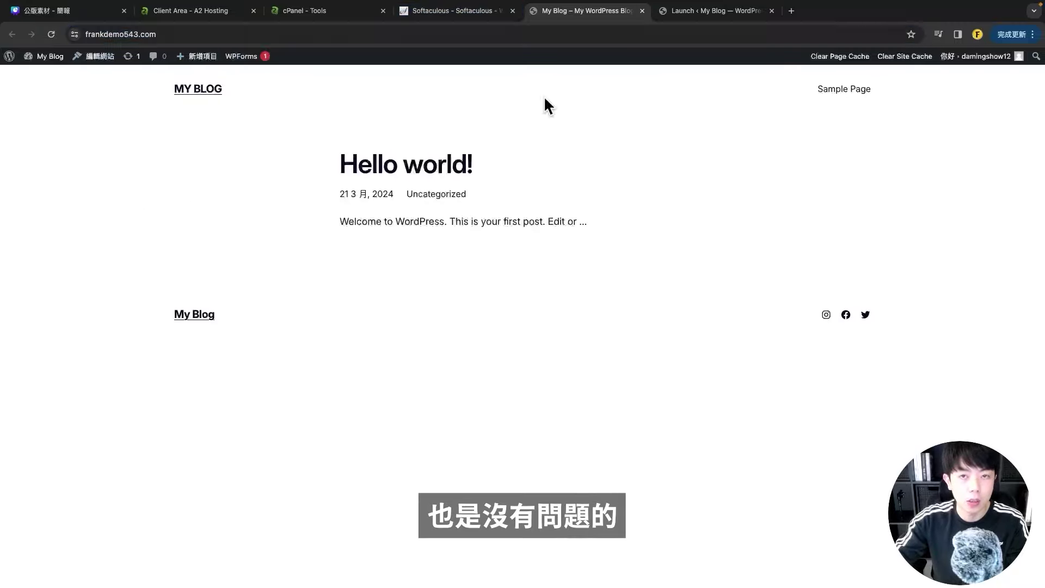
left_click(473, 12)
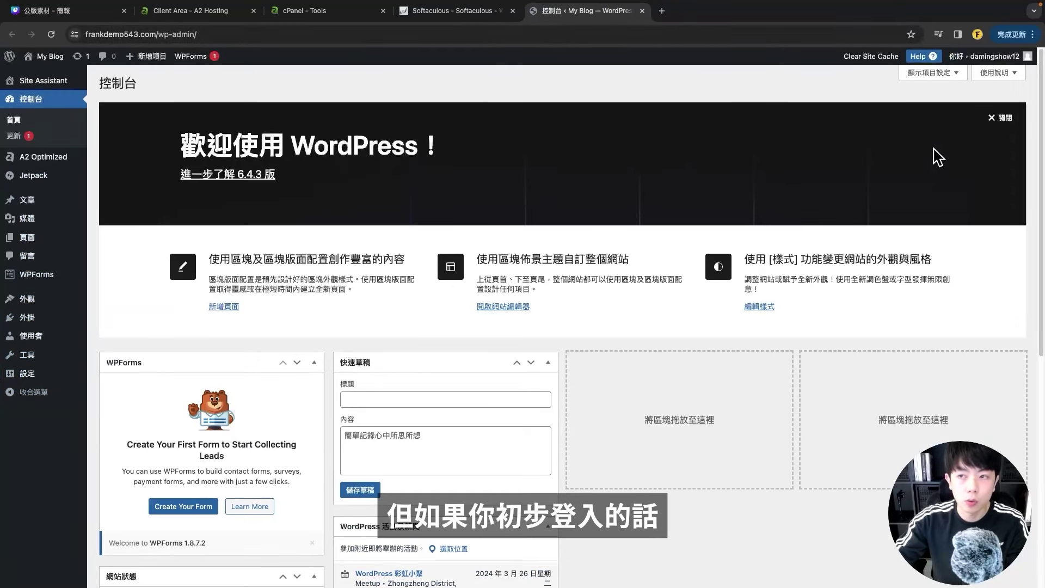
- Close the 歡迎使用 WordPress welcome panel with 關閉
left_click(991, 118)
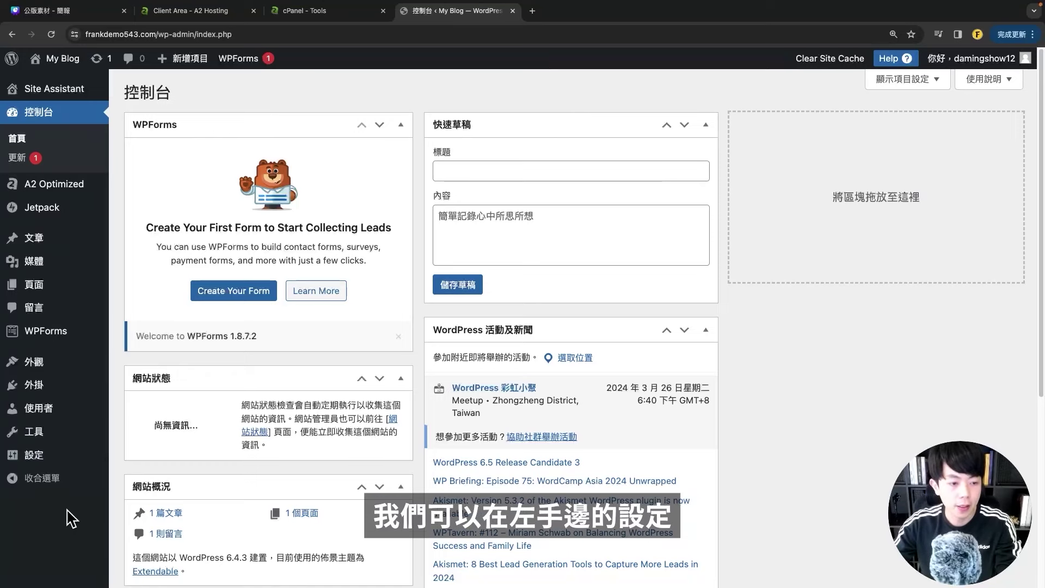
- Open General settings and keep the site language as 繁體中文
mouse_move(32, 456)
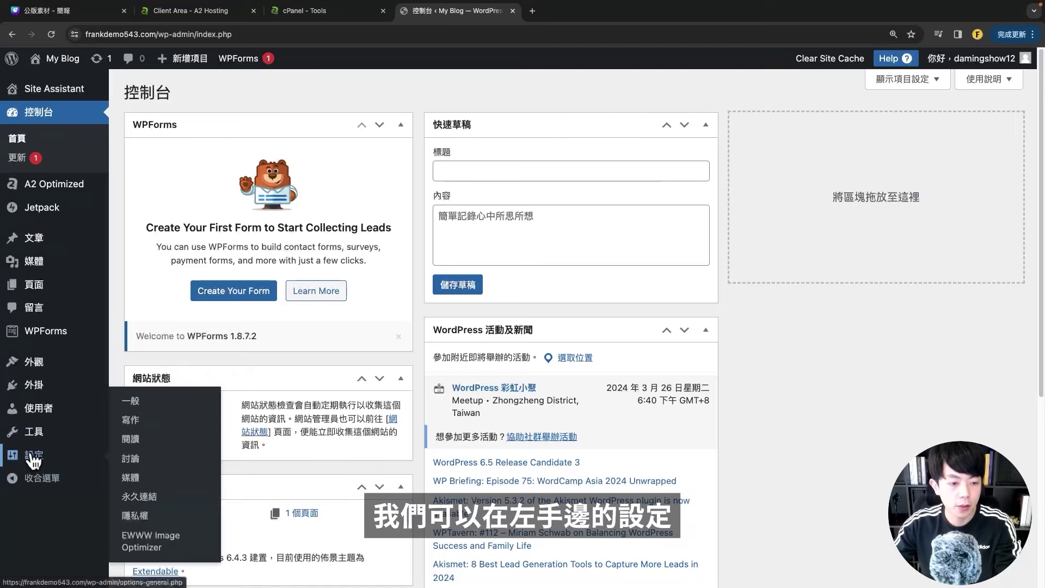
left_click(150, 405)
scroll(211, 351, "down", 5)
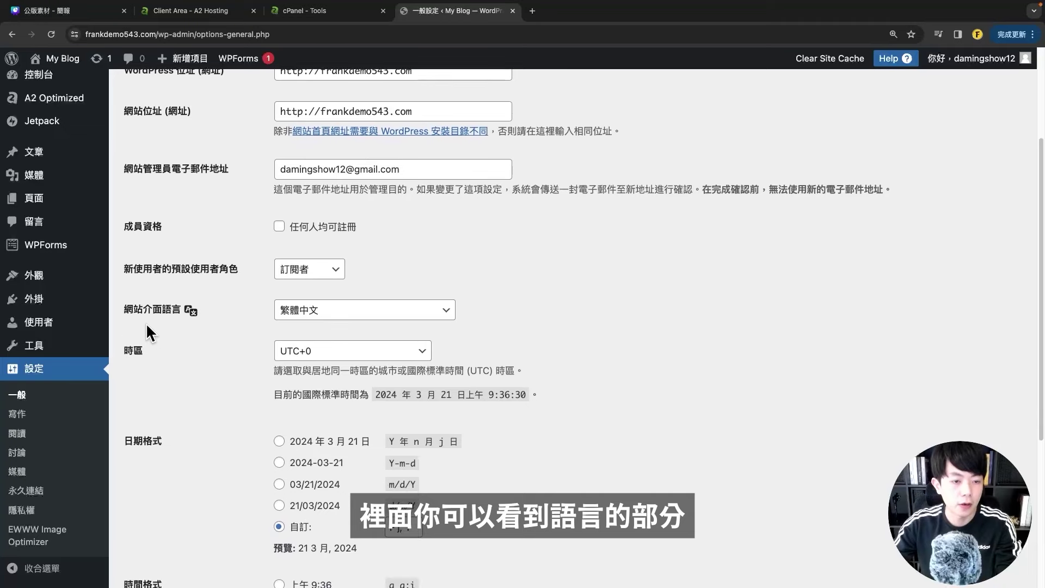
left_click(320, 317)
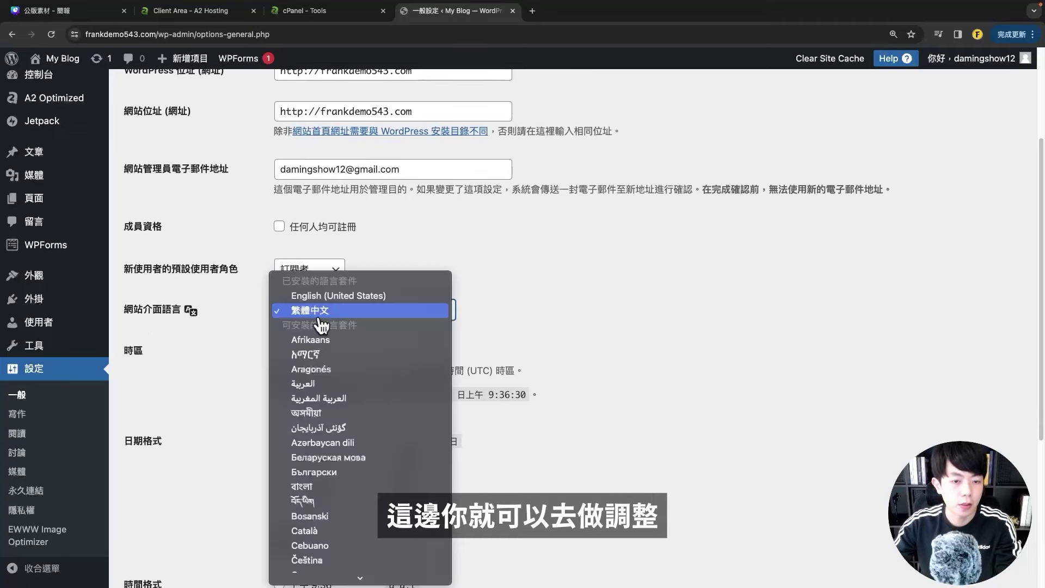
left_click(642, 340)
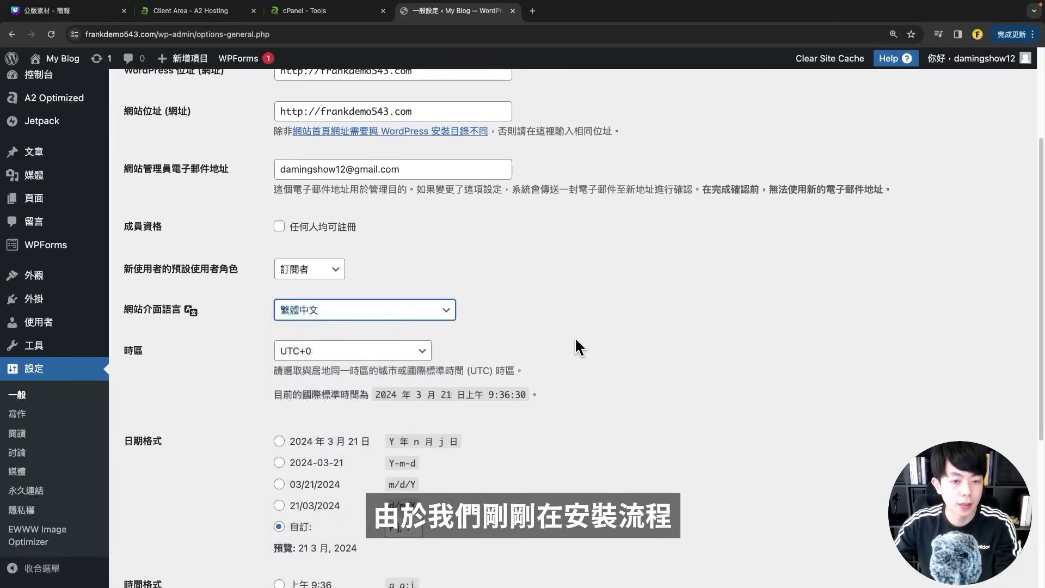
left_click(289, 319)
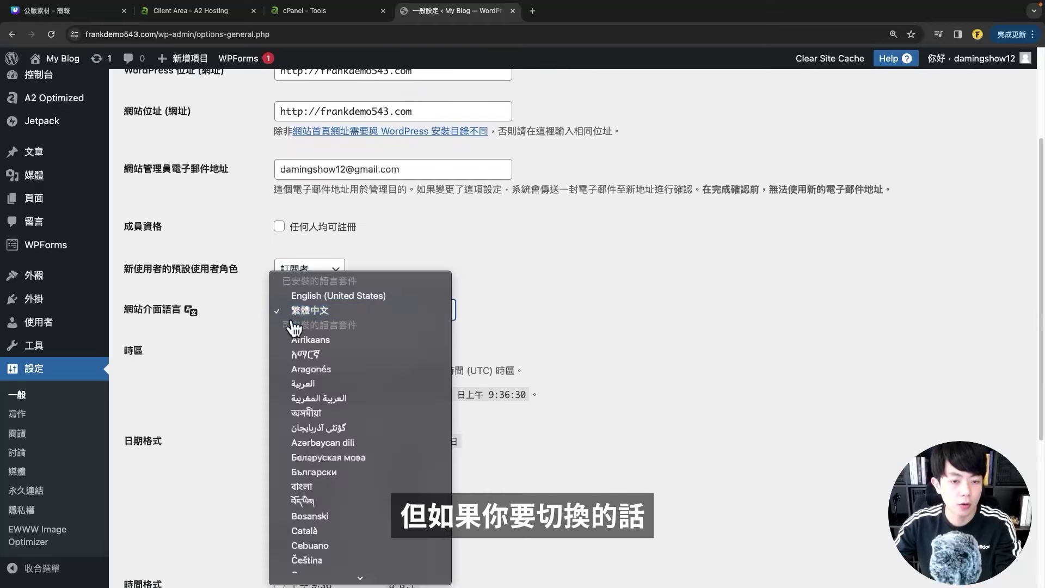
left_click(533, 355)
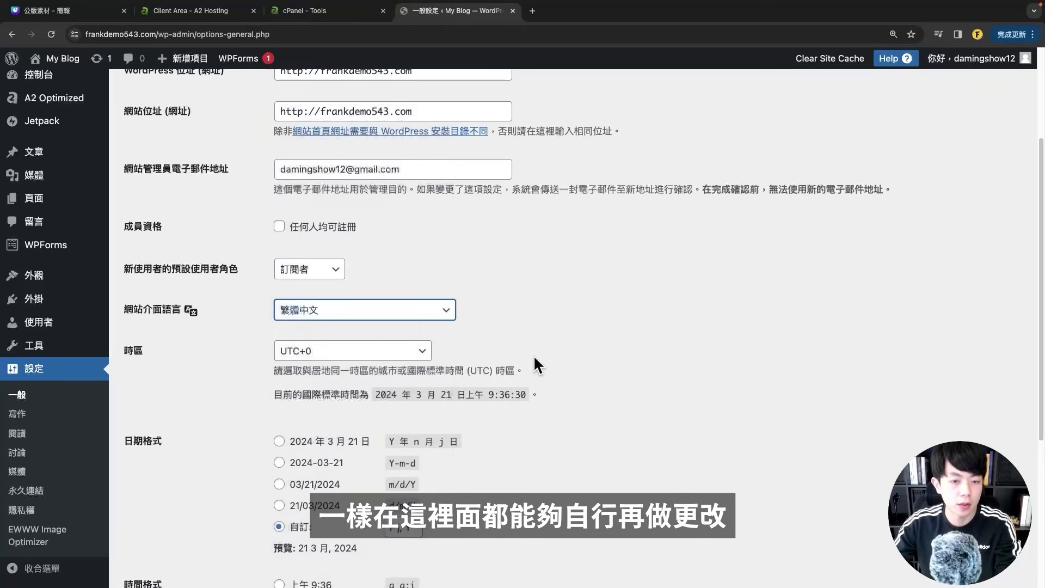
scroll(525, 367, "up", 1)
scroll(326, 348, "down", 3)
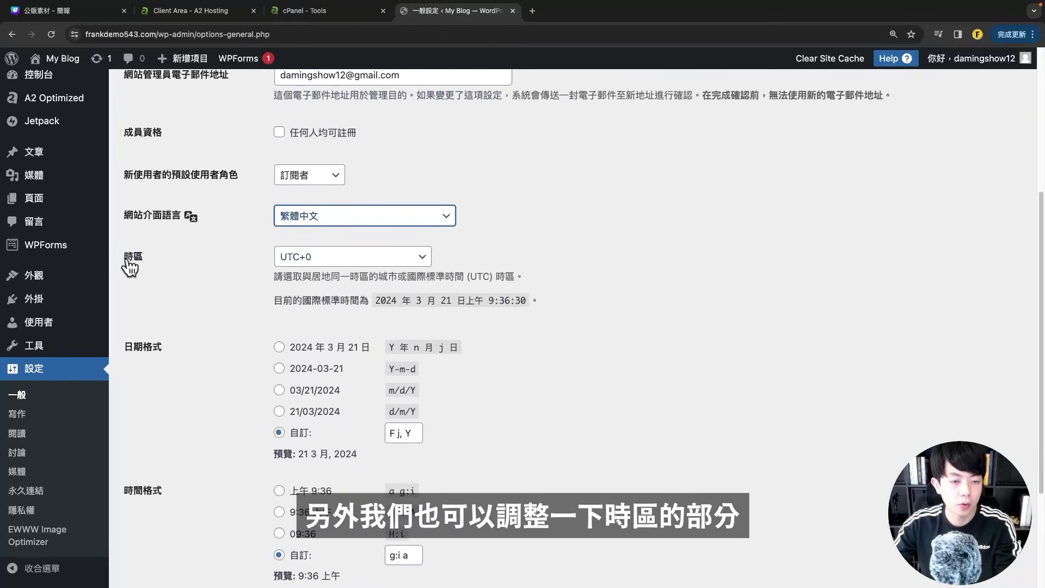
- Set the timezone to UTC+8 and save the general settings
left_click(305, 256)
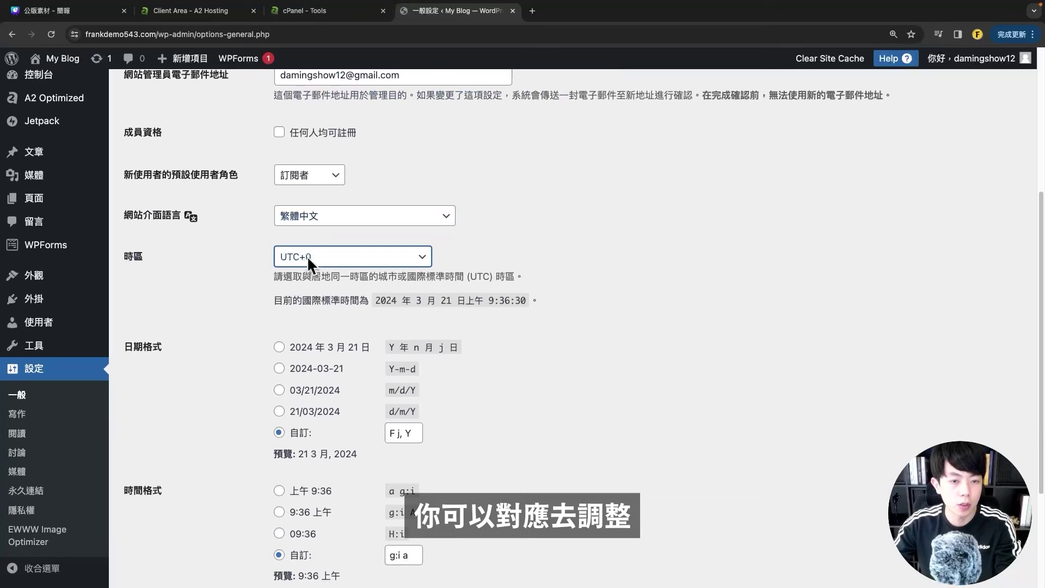
scroll(347, 381, "down", 2)
left_click(337, 434)
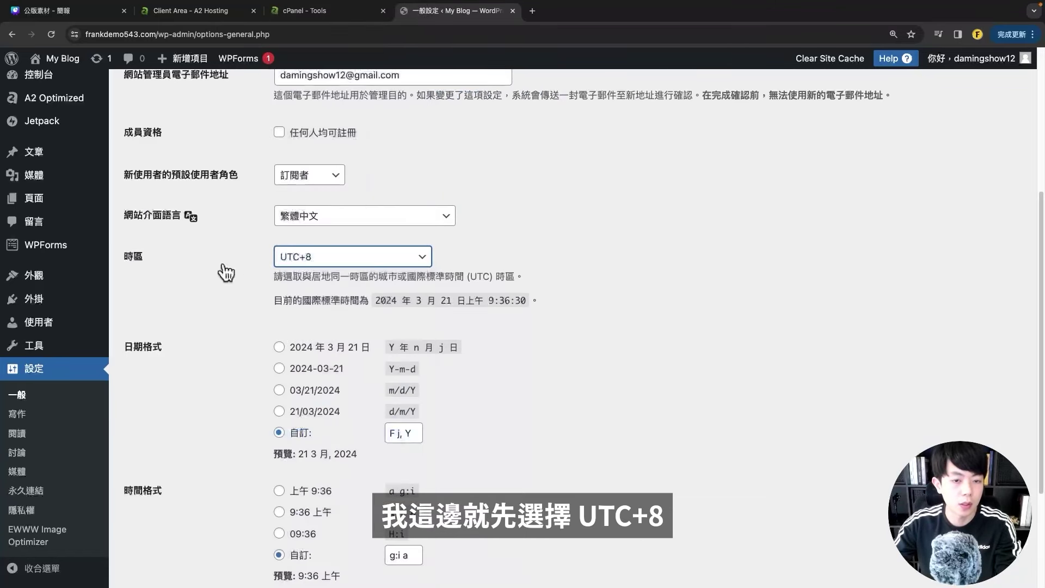
scroll(207, 273, "down", 5)
left_click(157, 519)
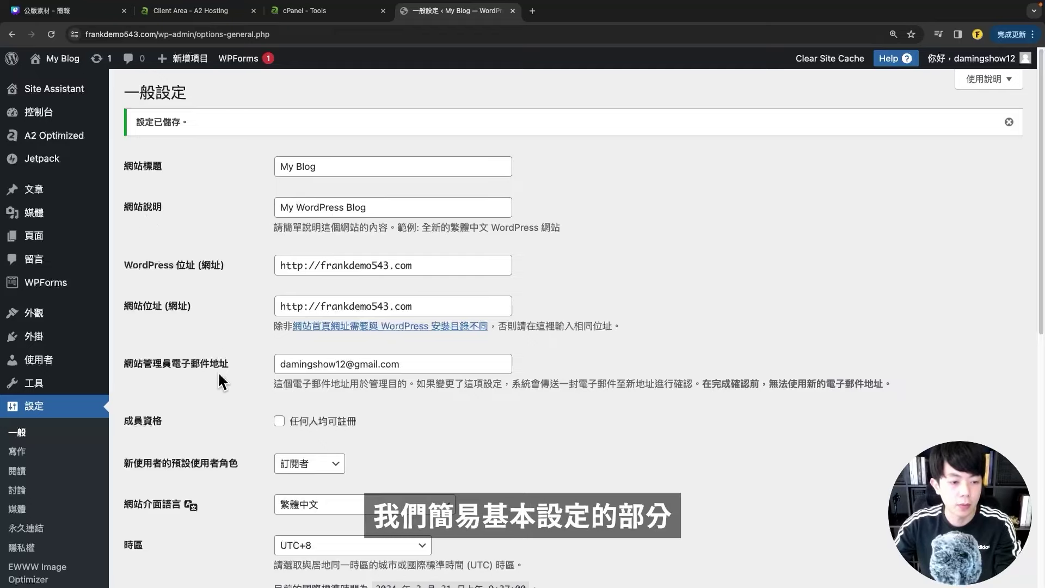
scroll(204, 369, "down", 3)
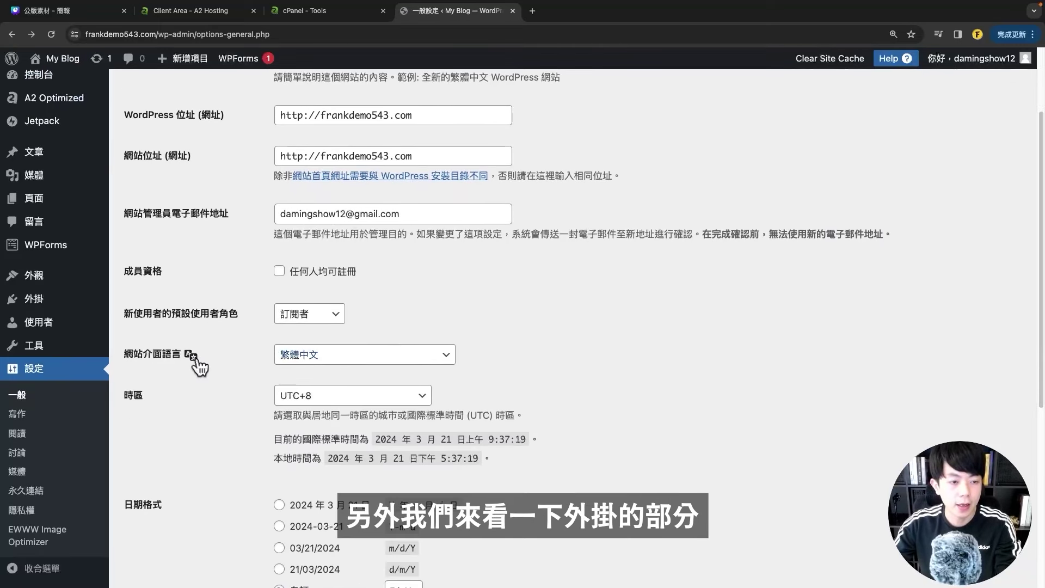
- On the Plugins page, check every plugin except Akismet and pick 停用 as the bulk action
mouse_move(34, 305)
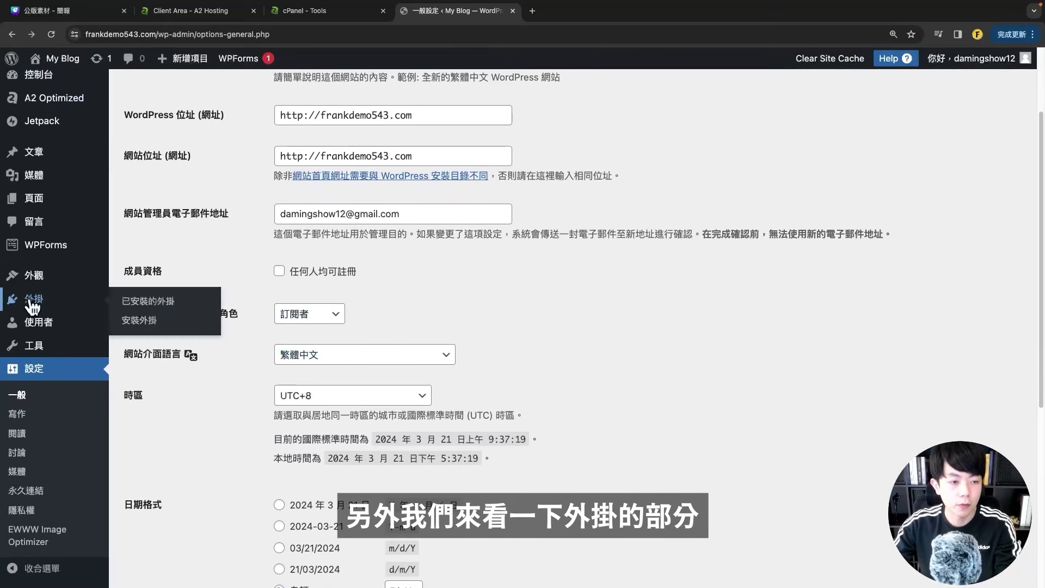
left_click(155, 303)
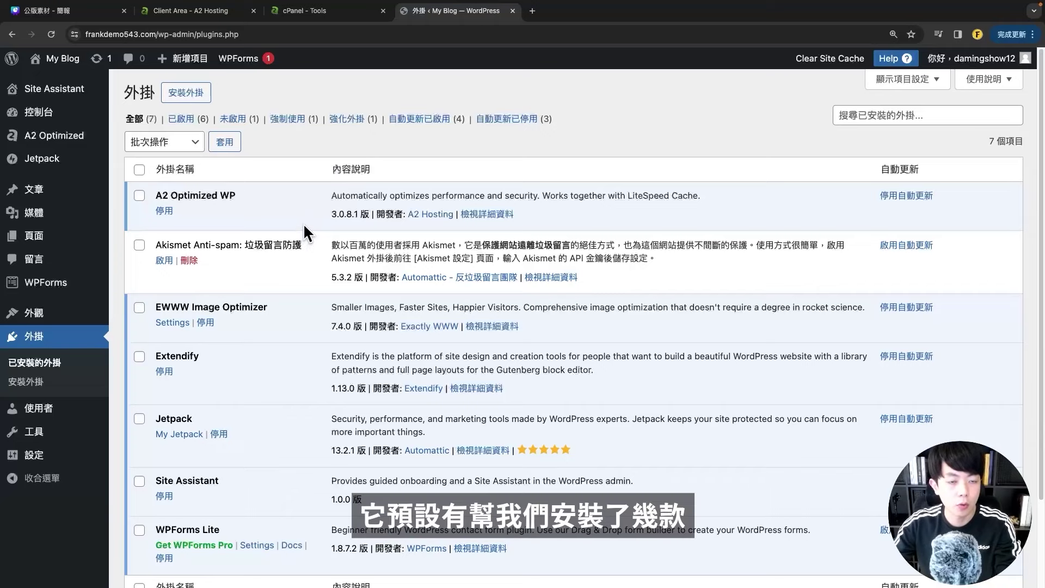
scroll(309, 339, "down", 1)
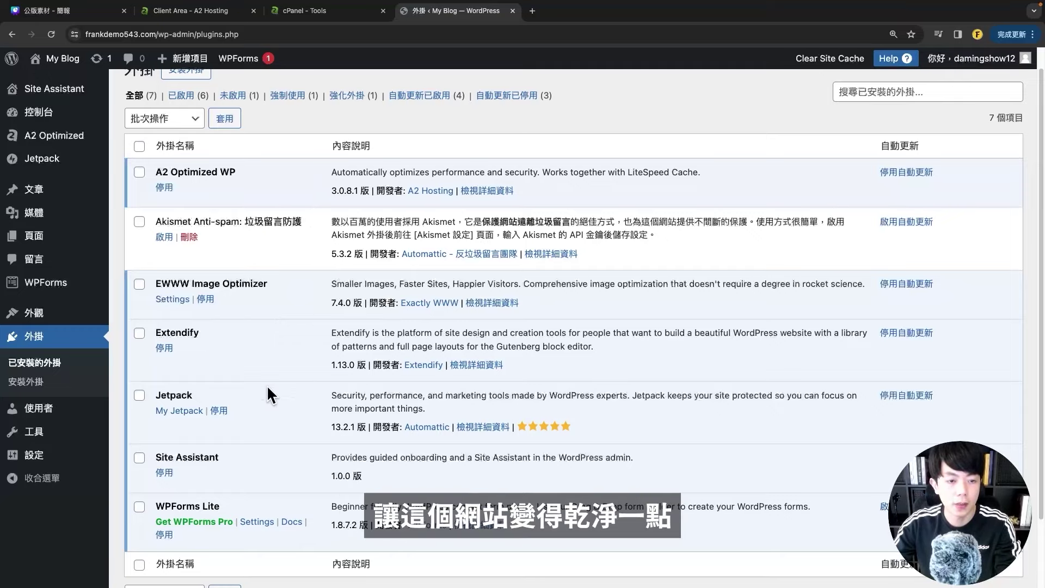
scroll(238, 266, "up", 1)
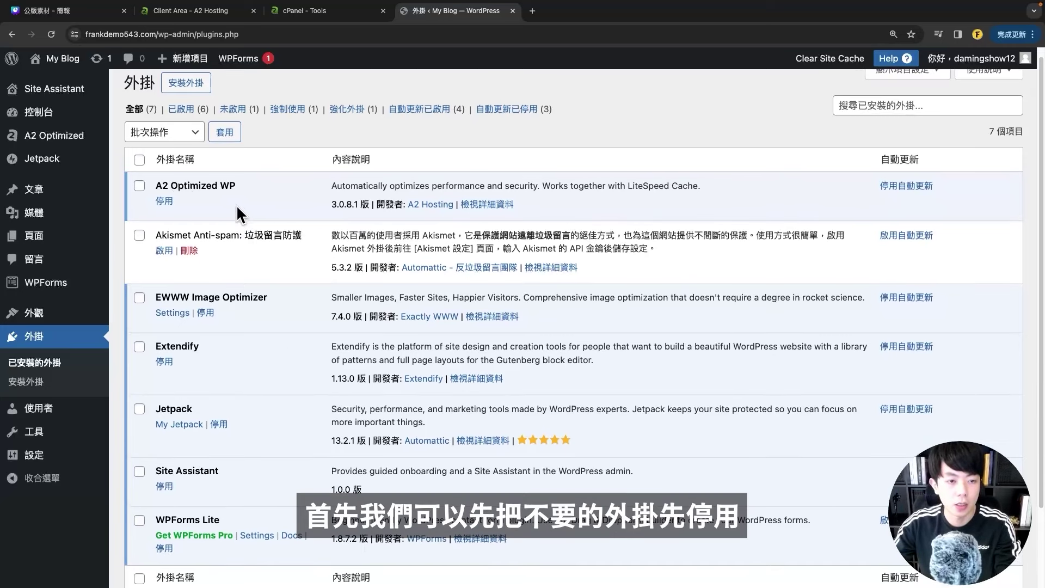
left_click(140, 186)
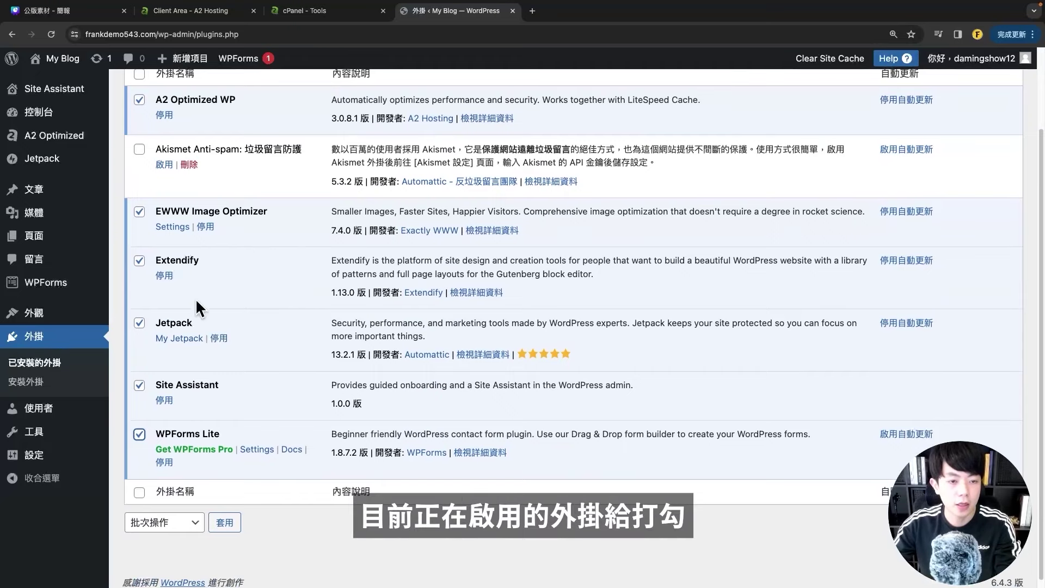
scroll(204, 284, "up", 3)
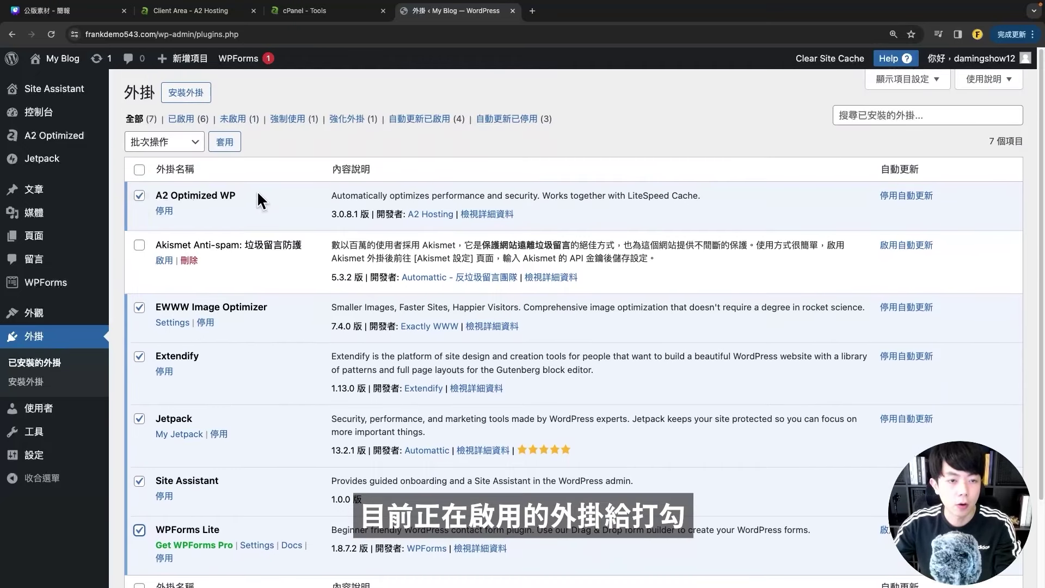
scroll(243, 353, "down", 3)
scroll(262, 338, "up", 3)
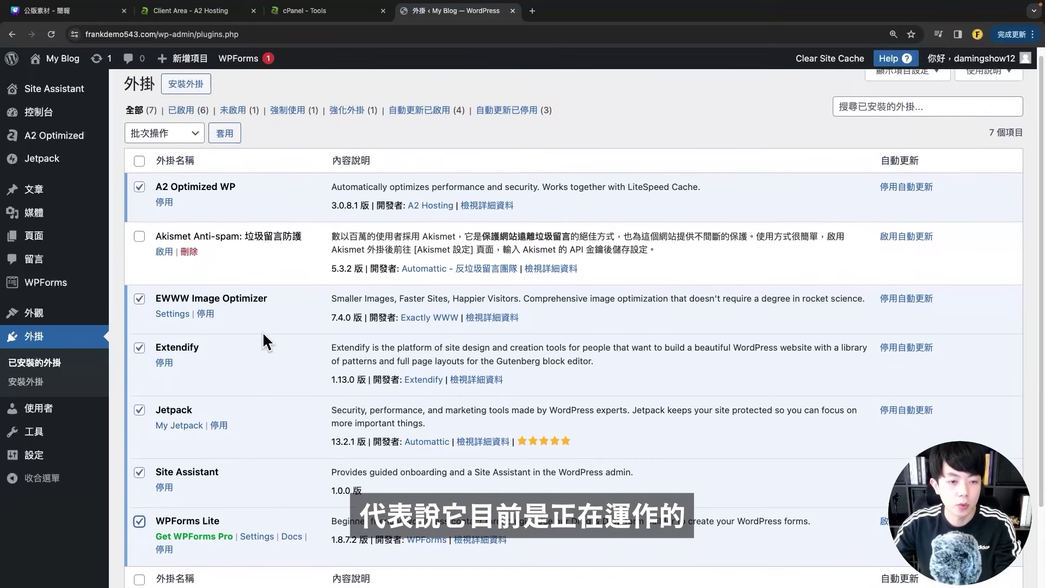
left_click(169, 142)
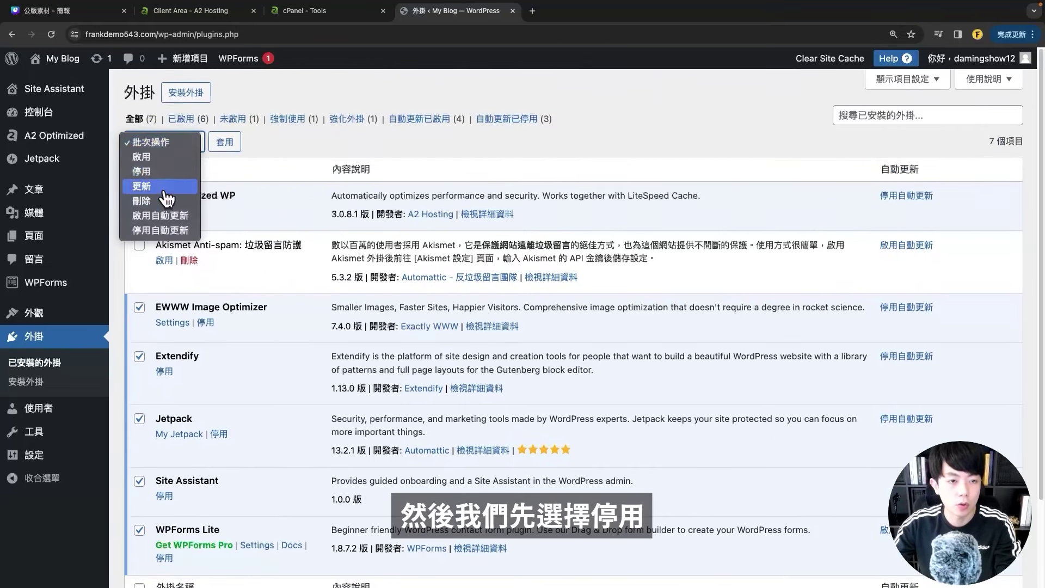
left_click(160, 172)
- Apply the bulk deactivation to the checked plugins
left_click(225, 143)
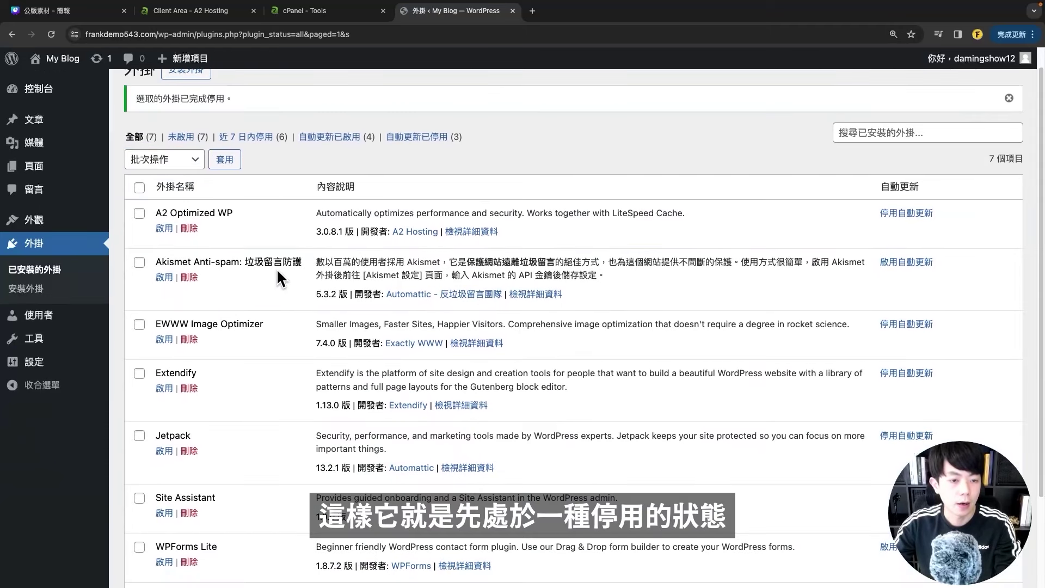
scroll(208, 182, "down", 1)
scroll(212, 209, "down", 1)
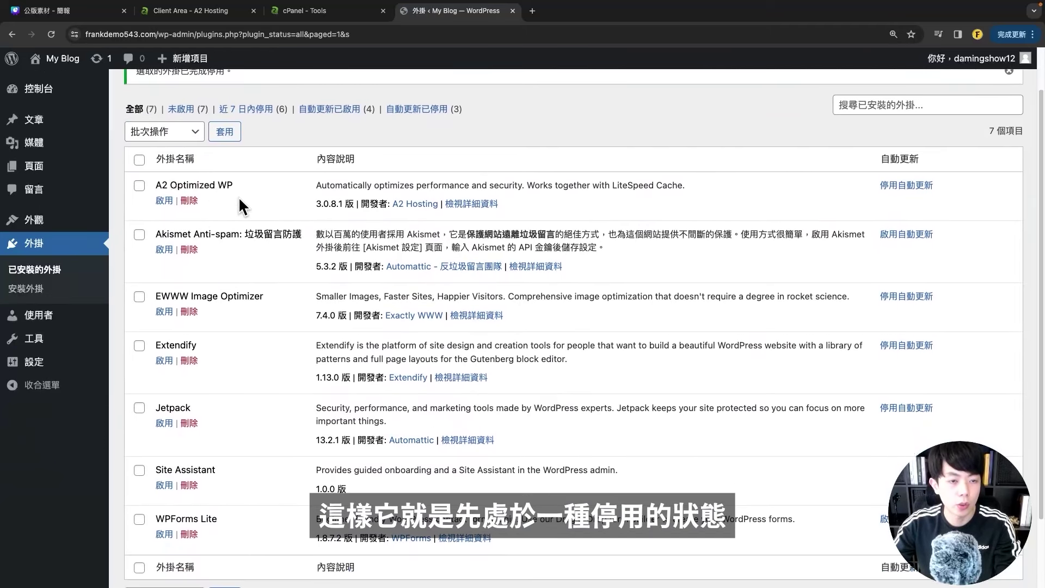
scroll(238, 197, "down", 1)
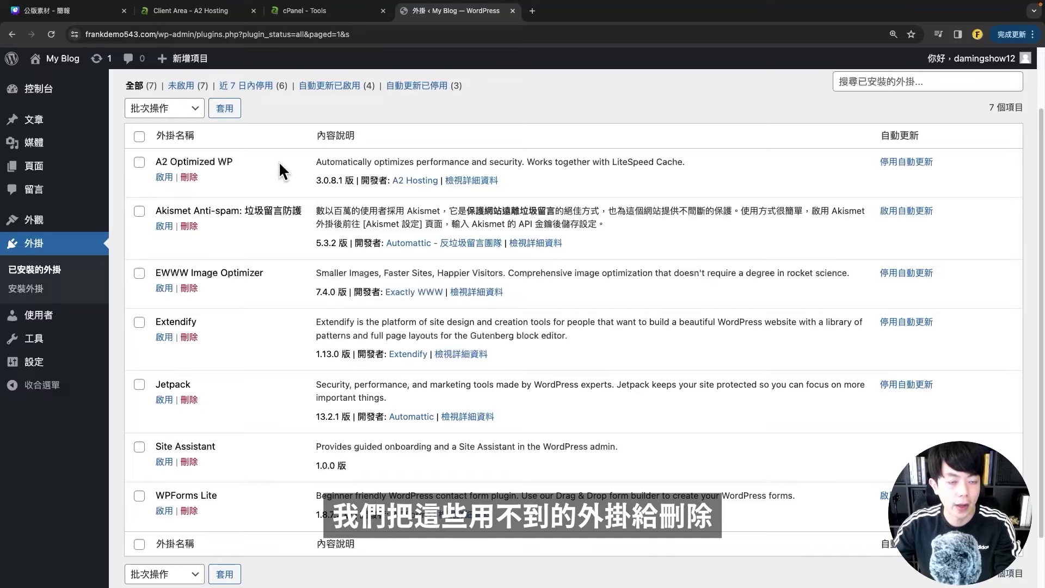
- Delete A2 Optimized WP, EWWW Image Optimizer, Extendify, Jetpack, Site Assistant and WPForms Lite, then return to the Dashboard
left_click(140, 163)
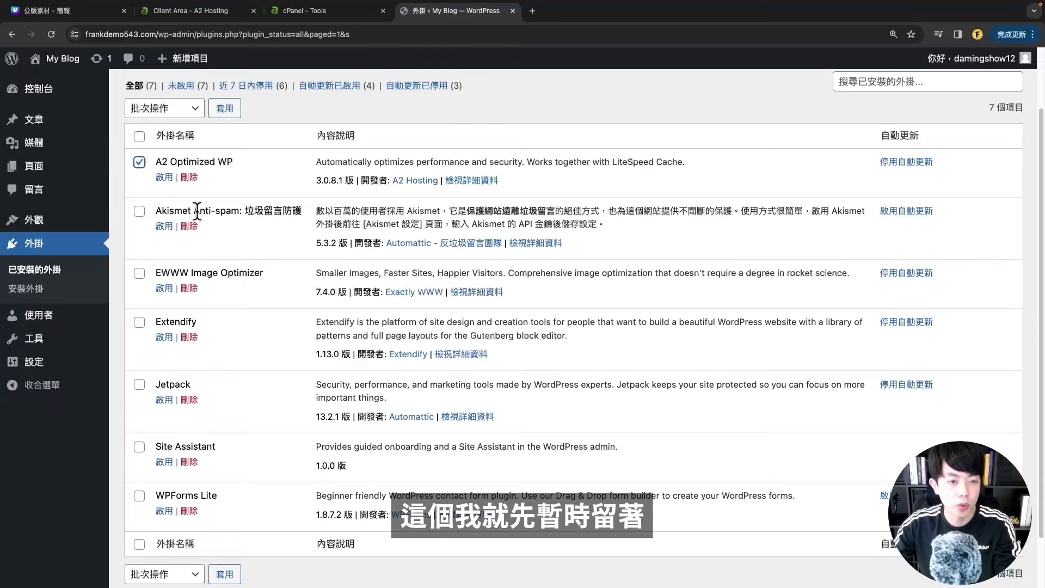
left_click(139, 272)
left_click(139, 321)
left_click(139, 385)
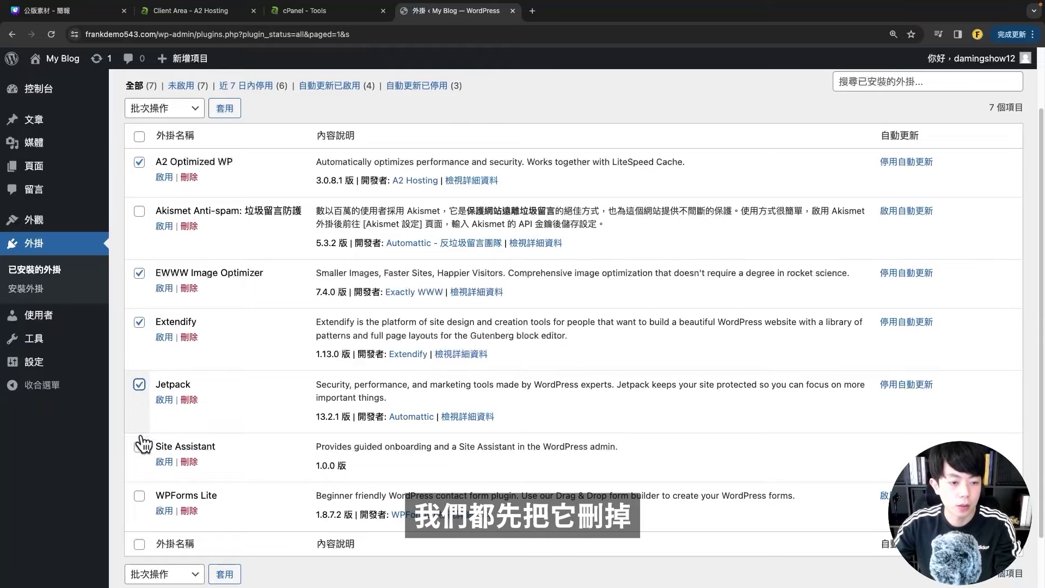
left_click(140, 446)
left_click(139, 495)
scroll(182, 401, "up", 3)
left_click(163, 182)
left_click(193, 231)
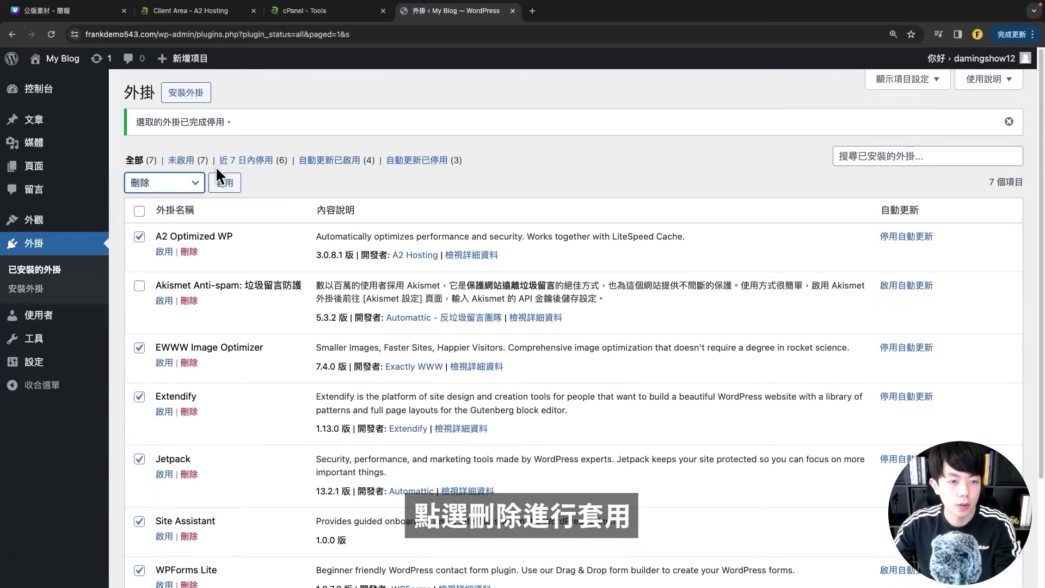
left_click(218, 175)
left_click(611, 101)
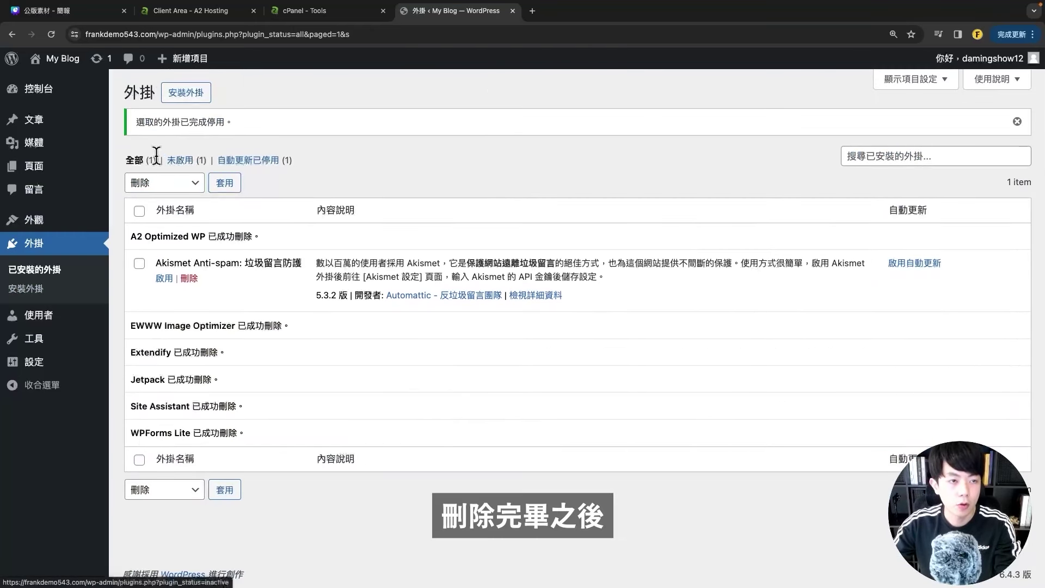
left_click(50, 33)
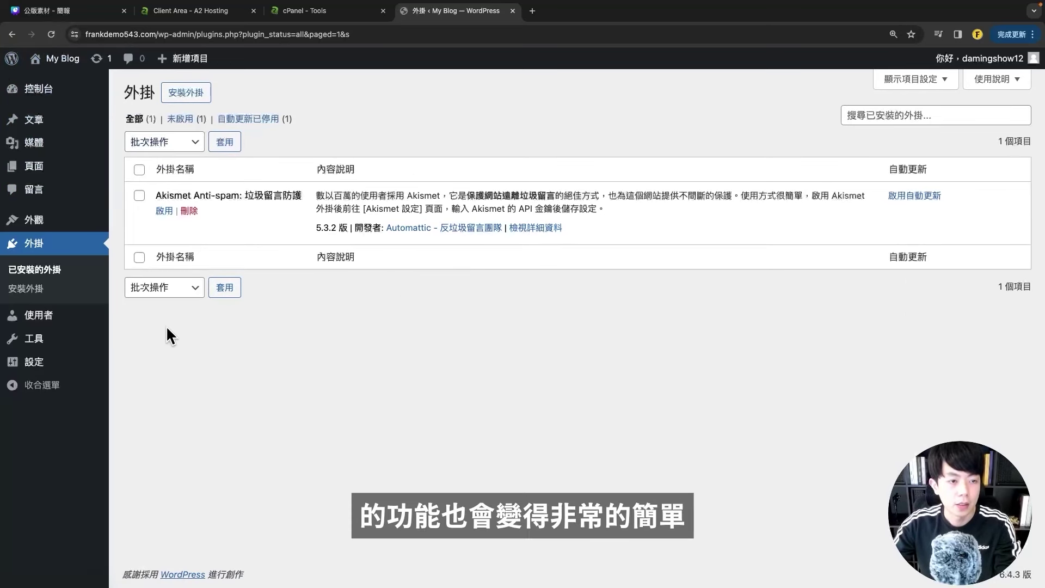
left_click(61, 94)
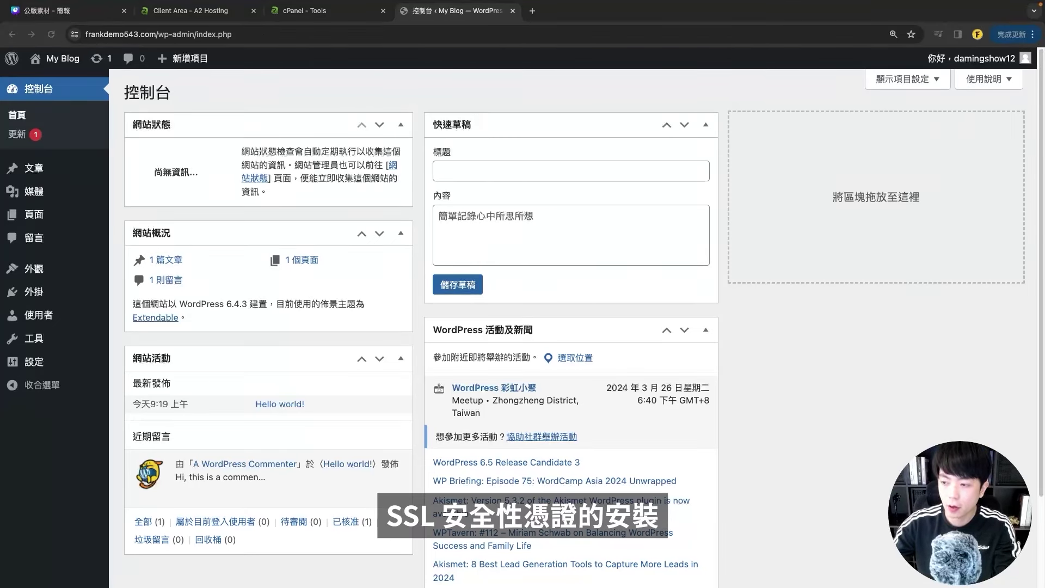
- Open the My Blog front end in a new browser tab
left_click(832, 374)
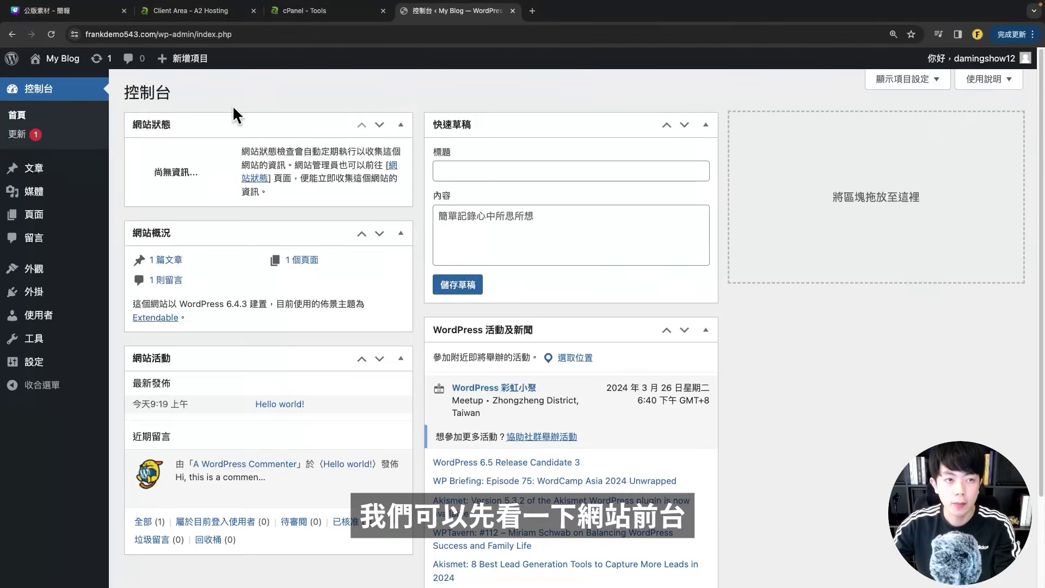
mouse_move(60, 59)
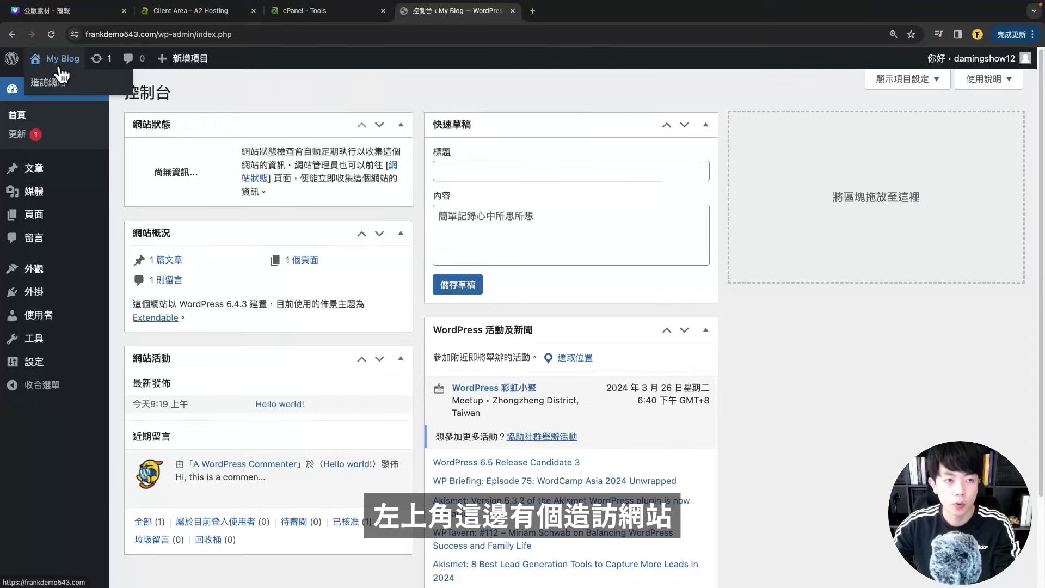
right_click(54, 84)
left_click(80, 89)
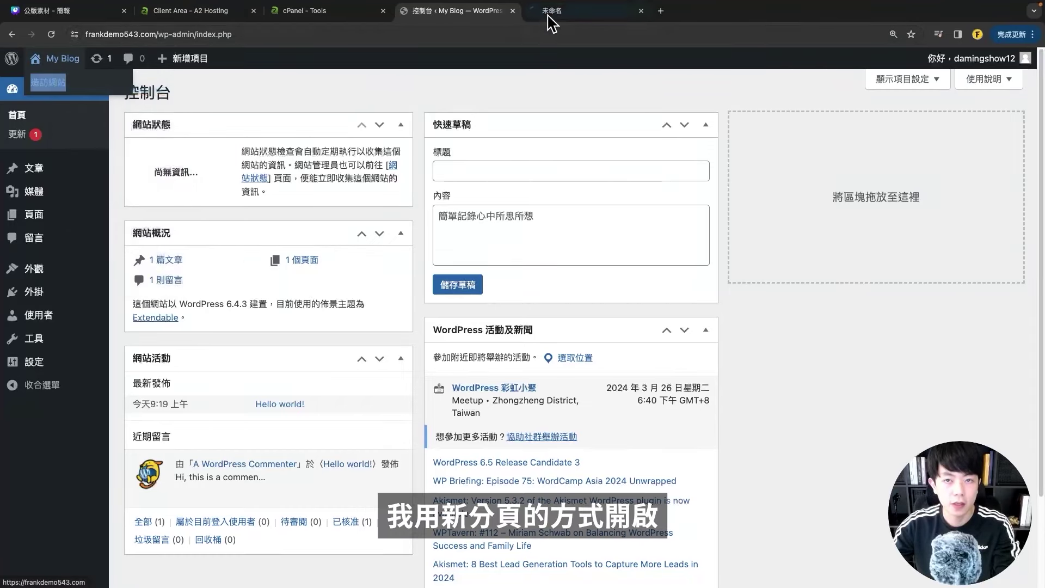
left_click(569, 11)
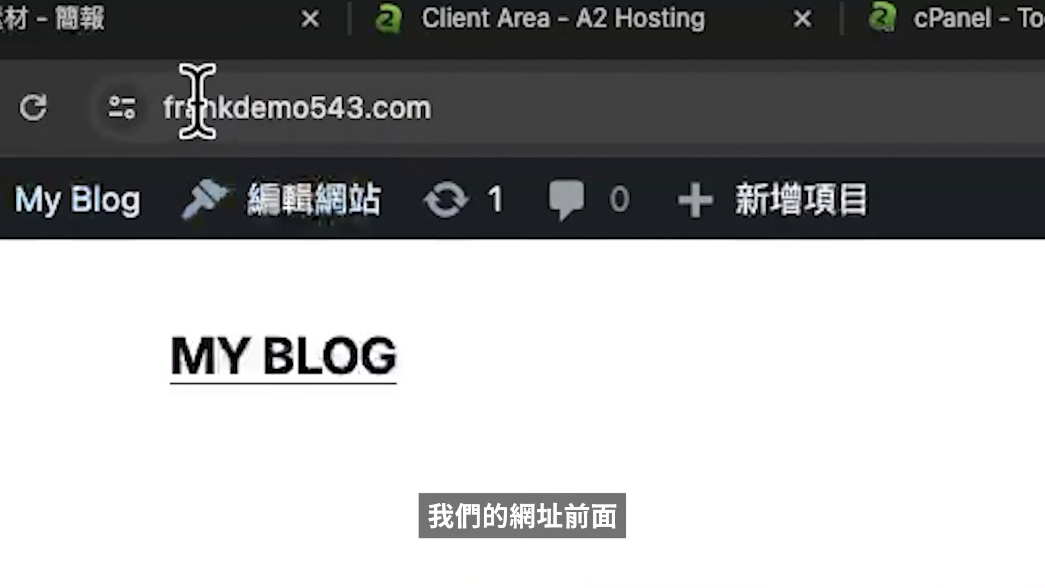
- Check the frankdemo543.com connection security details, then close them
left_click(86, 34)
left_click(119, 109)
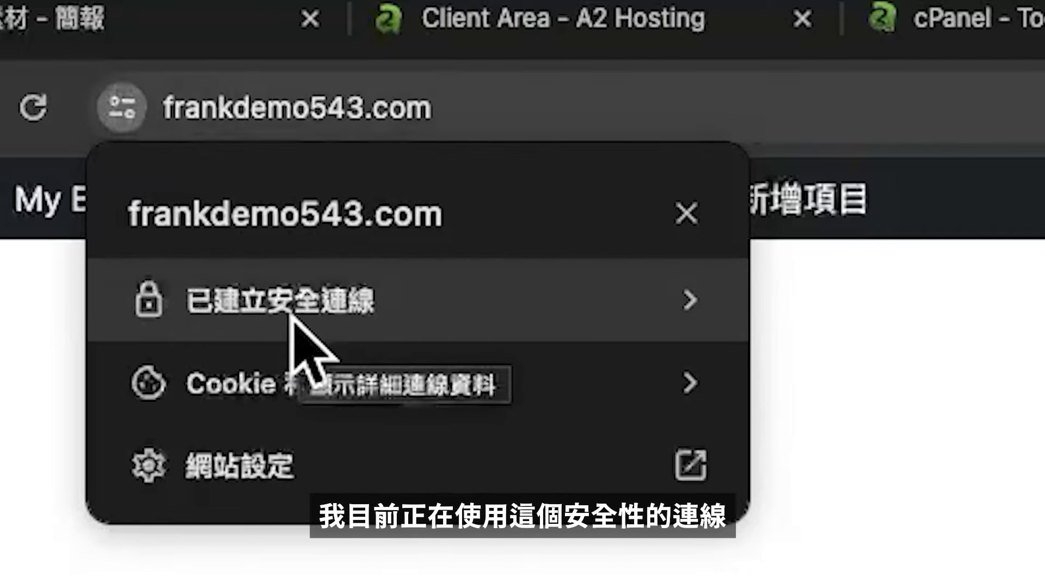
left_click(121, 107)
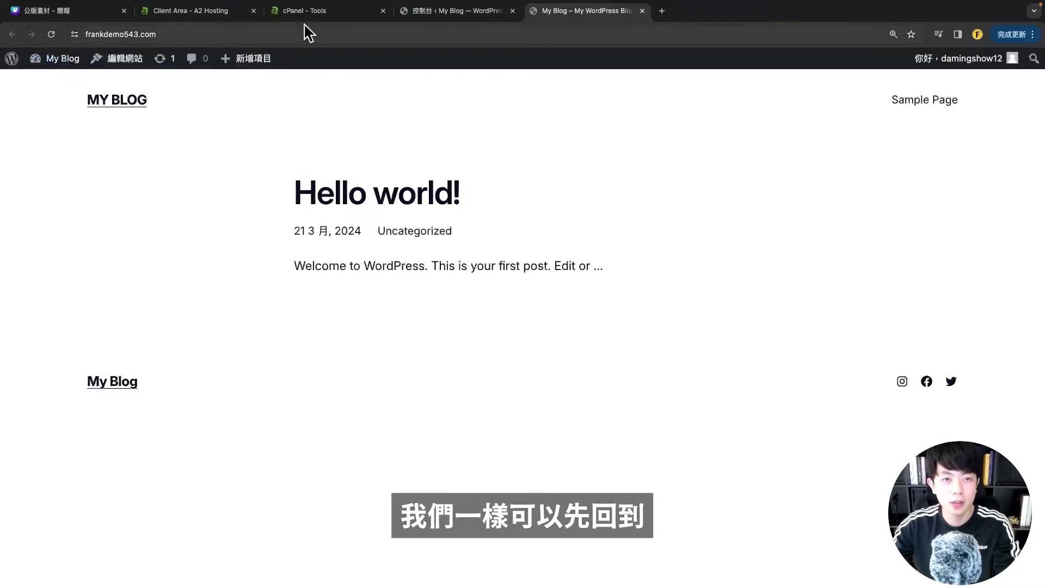
- In cPanel, search tools for 'ssl' and open SSL/TLS Status under Security
left_click(290, 11)
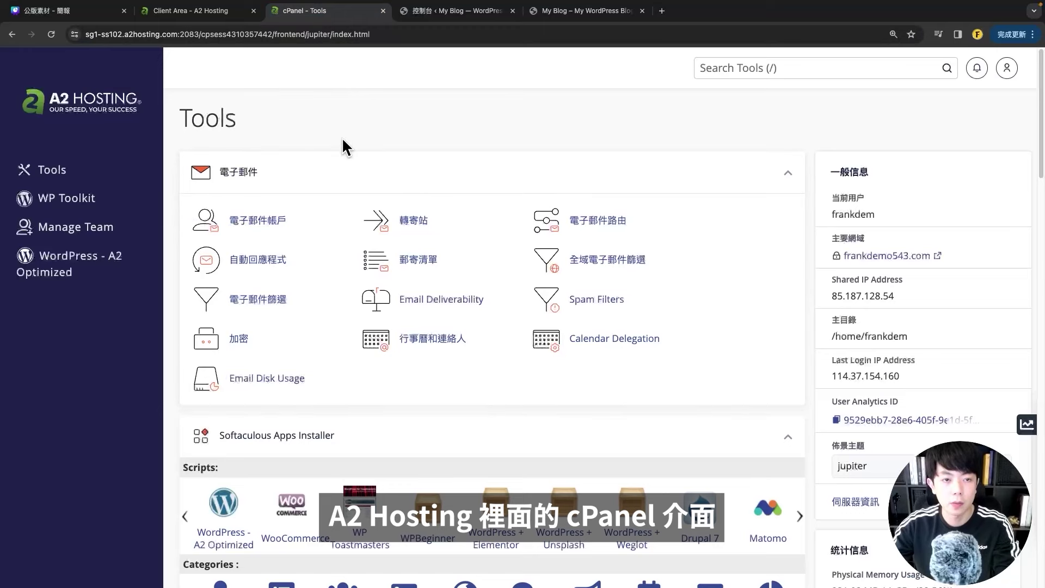
left_click(748, 68)
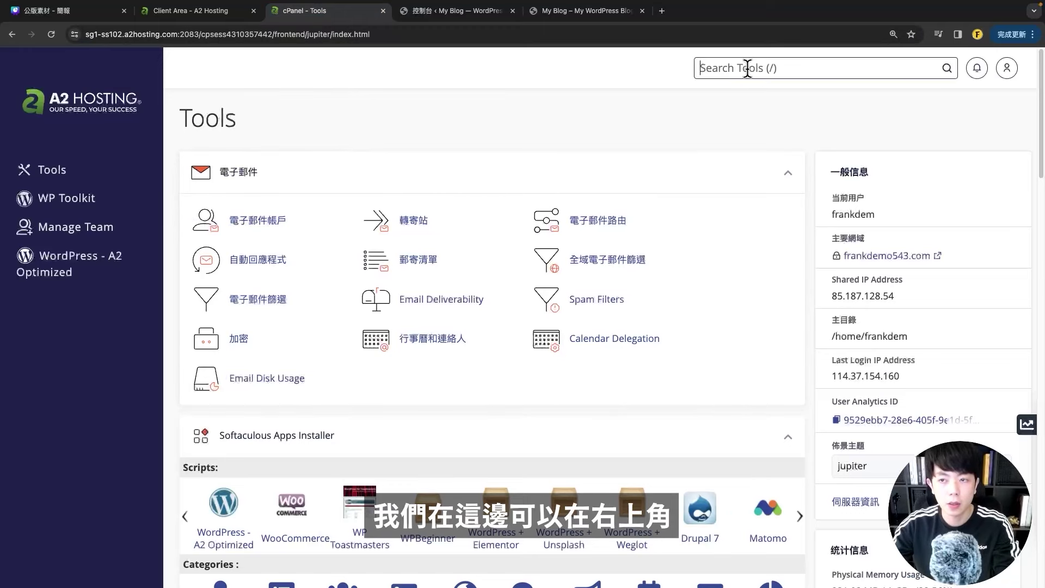
type("d")
key("BackSpace")
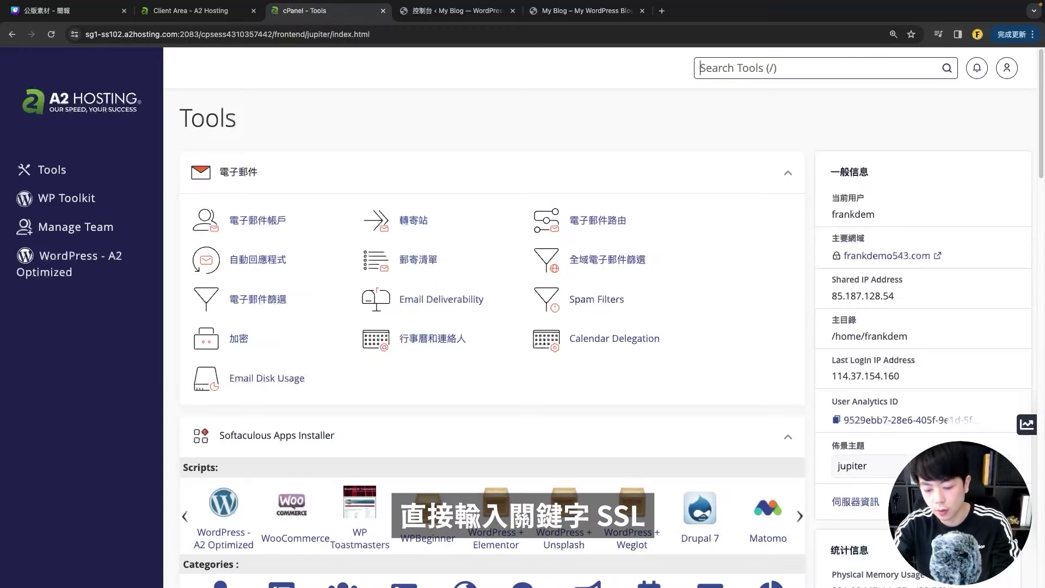
type("ssl")
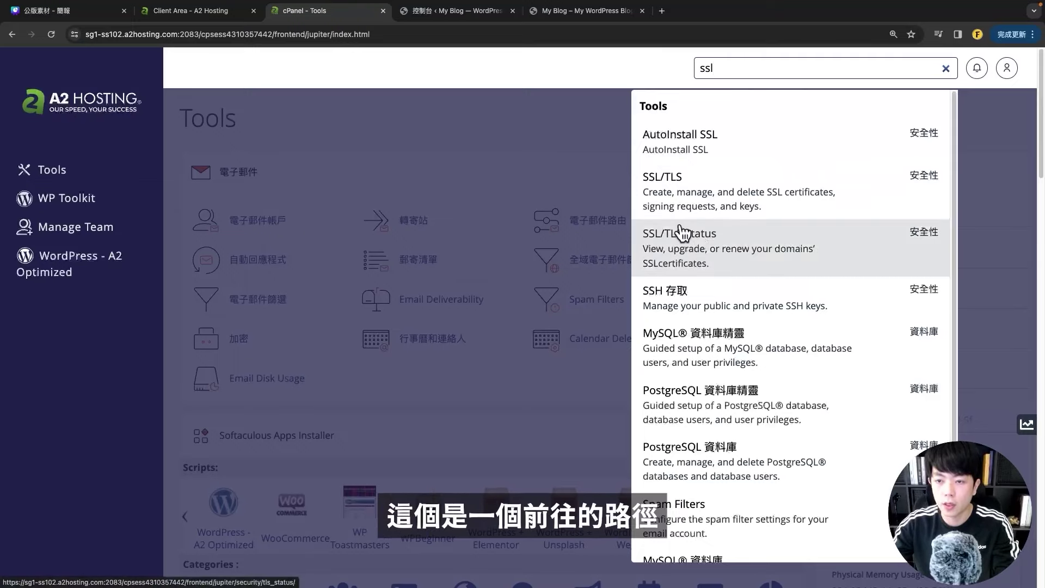
left_click(553, 65)
scroll(582, 207, "down", 5)
scroll(582, 207, "down", 15)
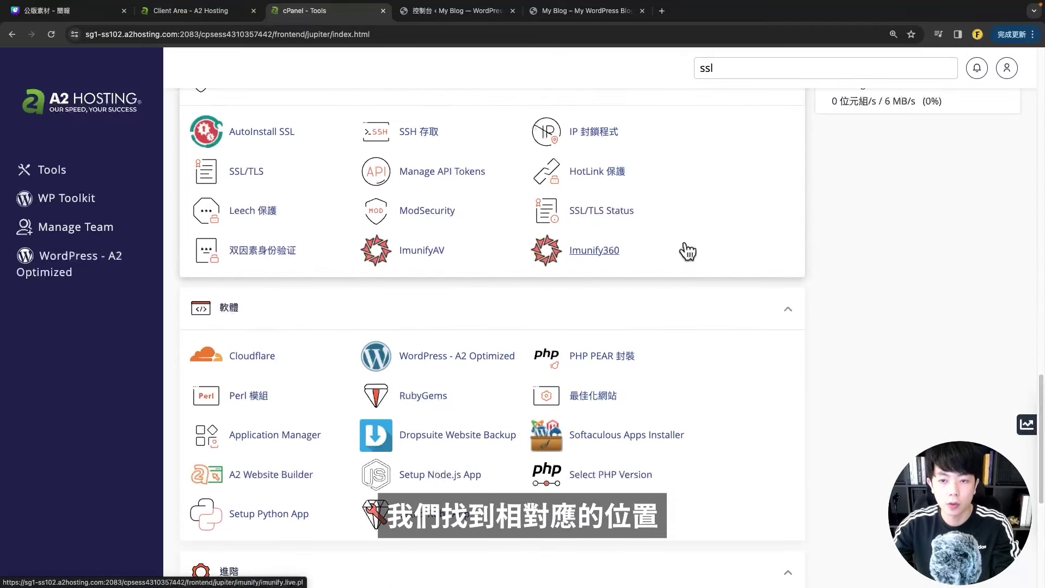
scroll(684, 250, "down", 2)
scroll(390, 227, "up", 3)
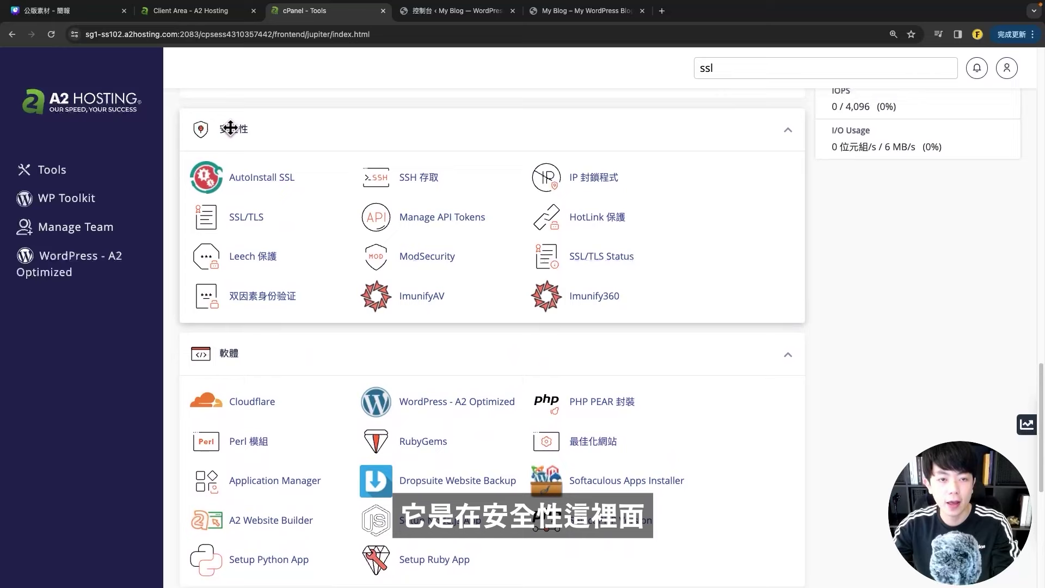
left_click(617, 267)
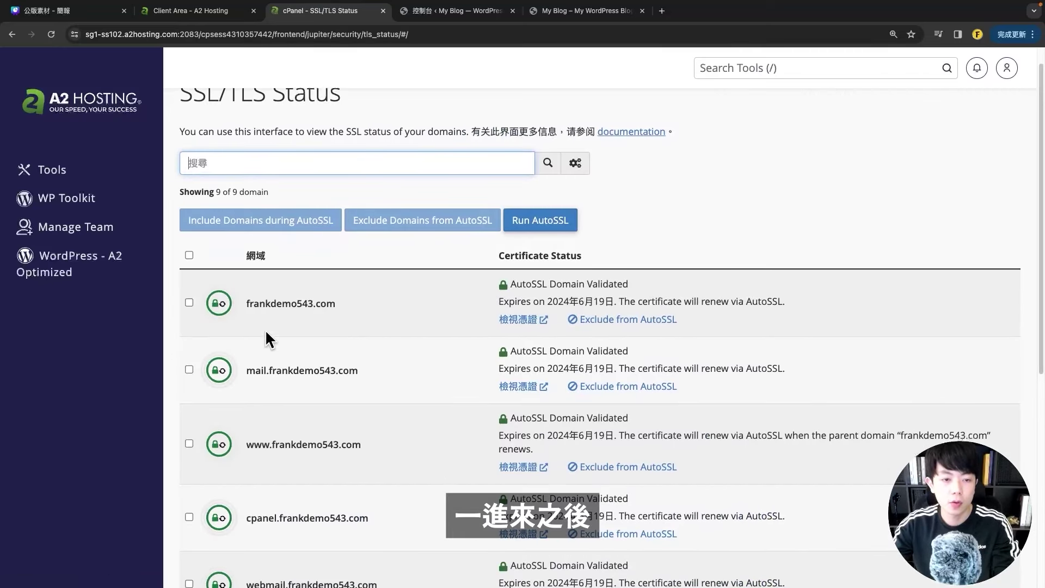
- Review the domains' AutoSSL Domain Validated statuses on the SSL/TLS Status page
scroll(227, 302, "down", 3)
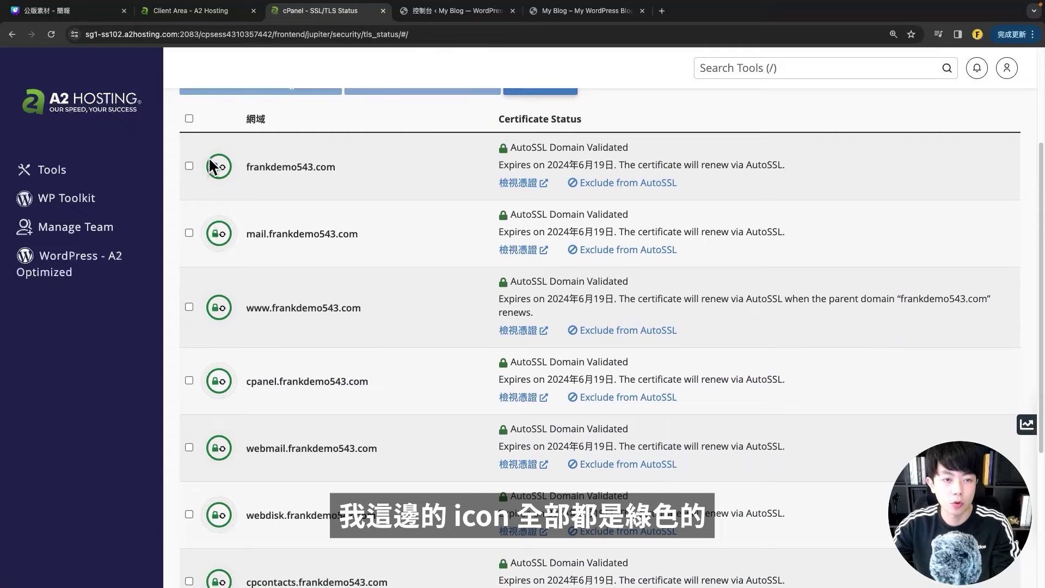
scroll(235, 300, "down", 4)
scroll(233, 302, "up", 7)
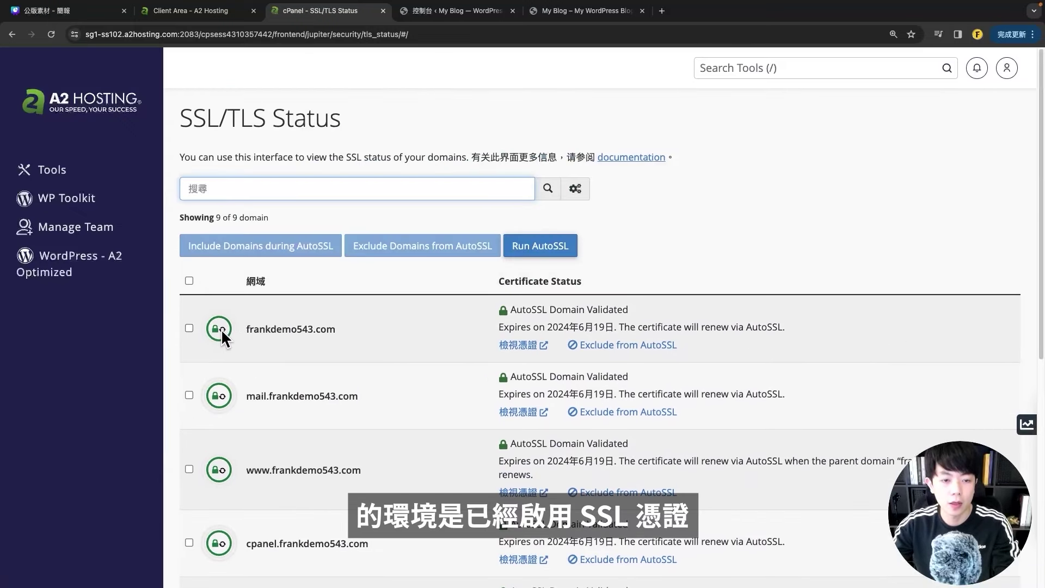
mouse_move(221, 329)
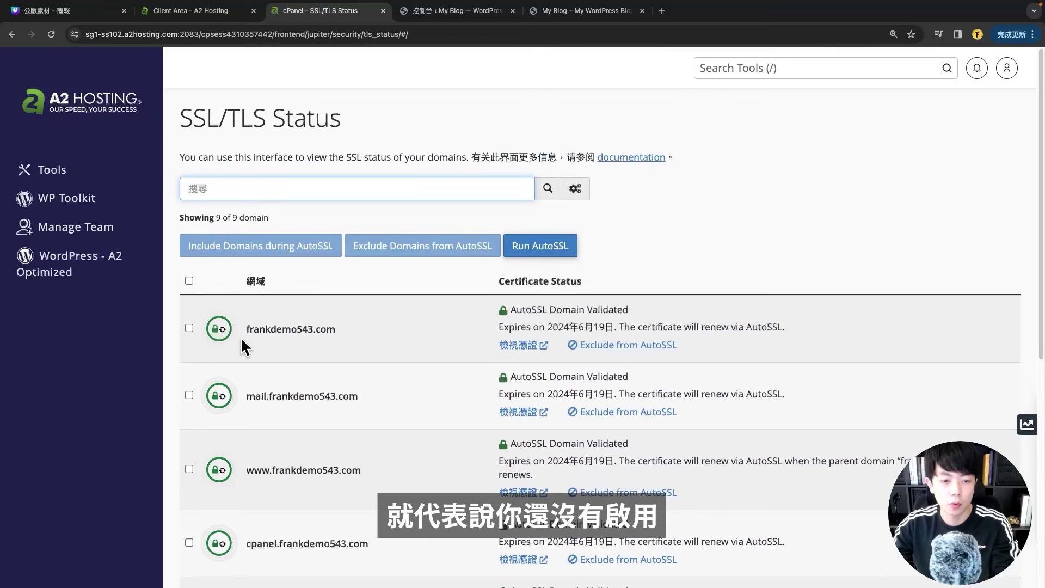
scroll(344, 331, "down", 7)
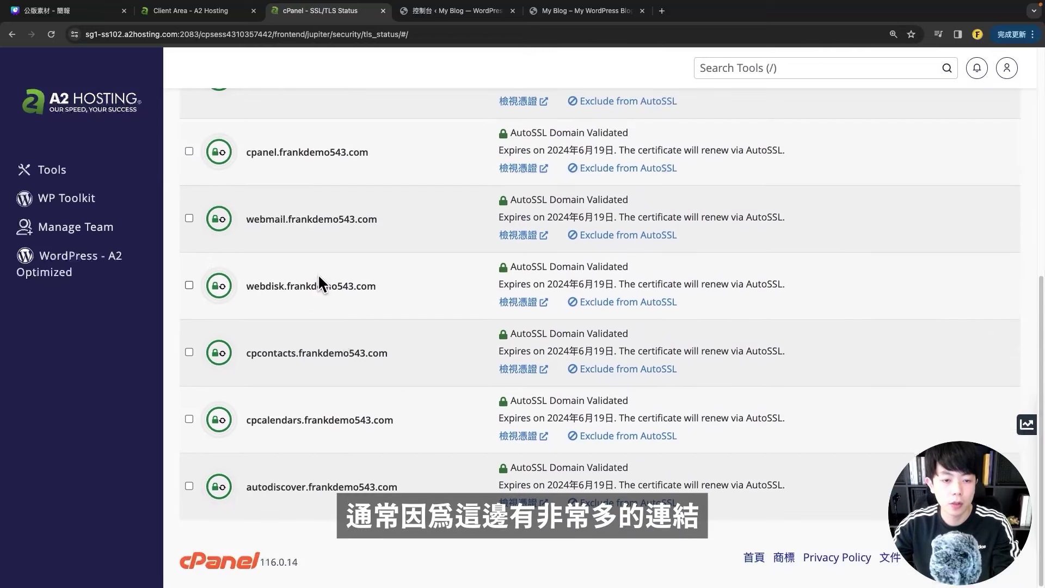
scroll(337, 364, "up", 6)
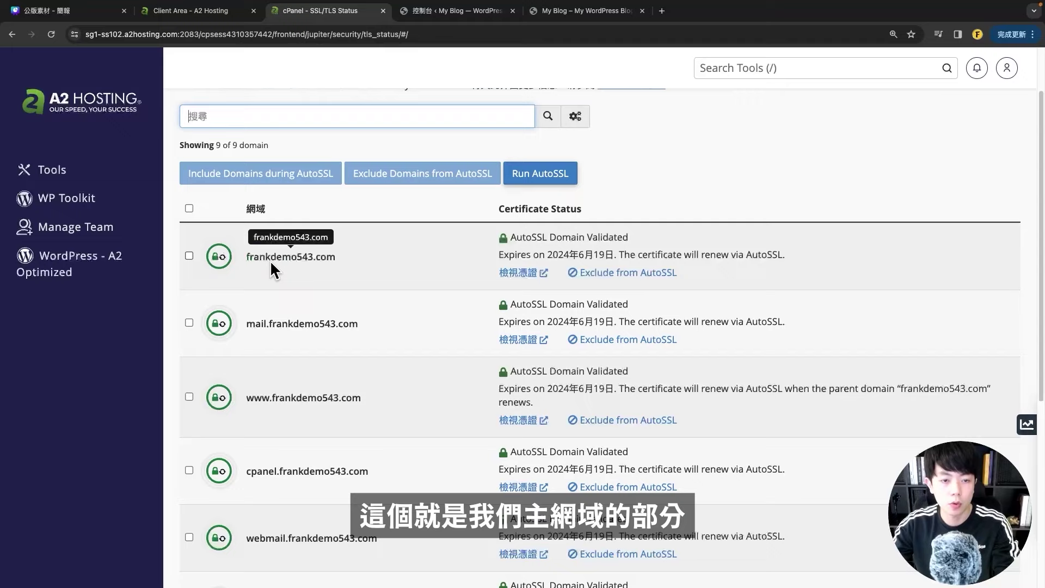
- Run AutoSSL for frankdemo543.com, then return to the My Blog tab
left_click(188, 255)
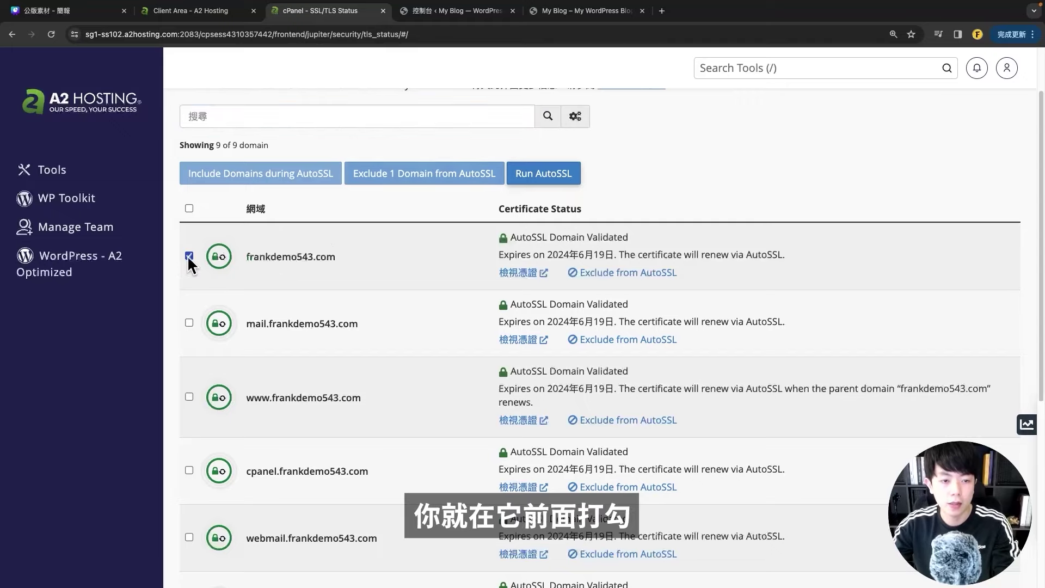
left_click(544, 170)
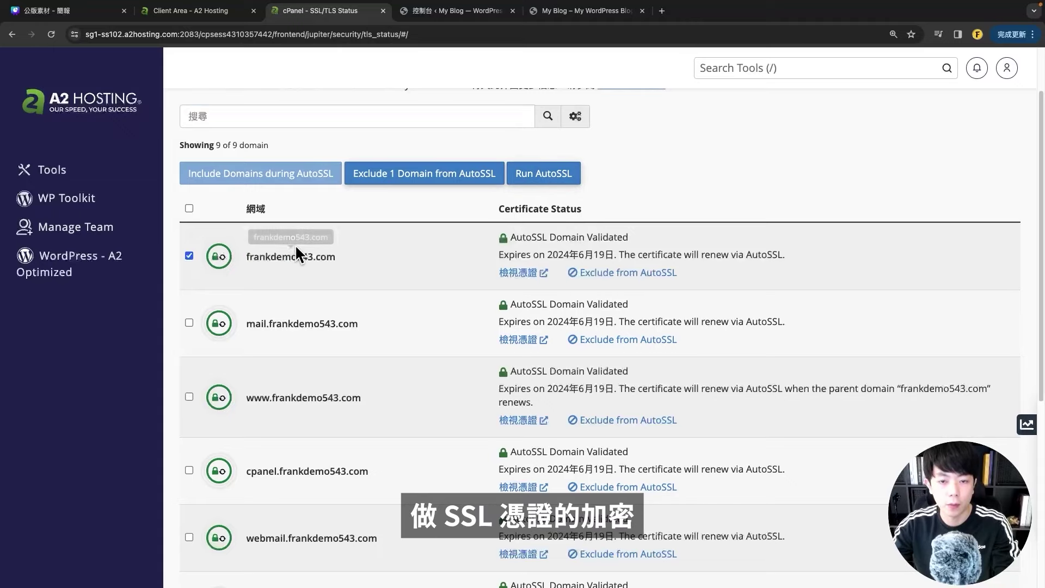
scroll(332, 261, "up", 3)
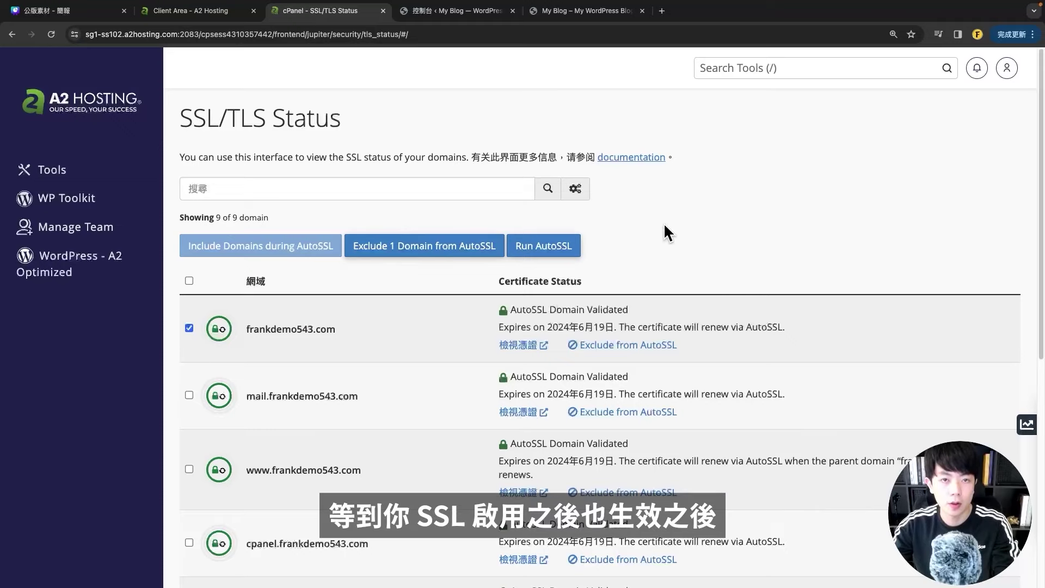
left_click(577, 11)
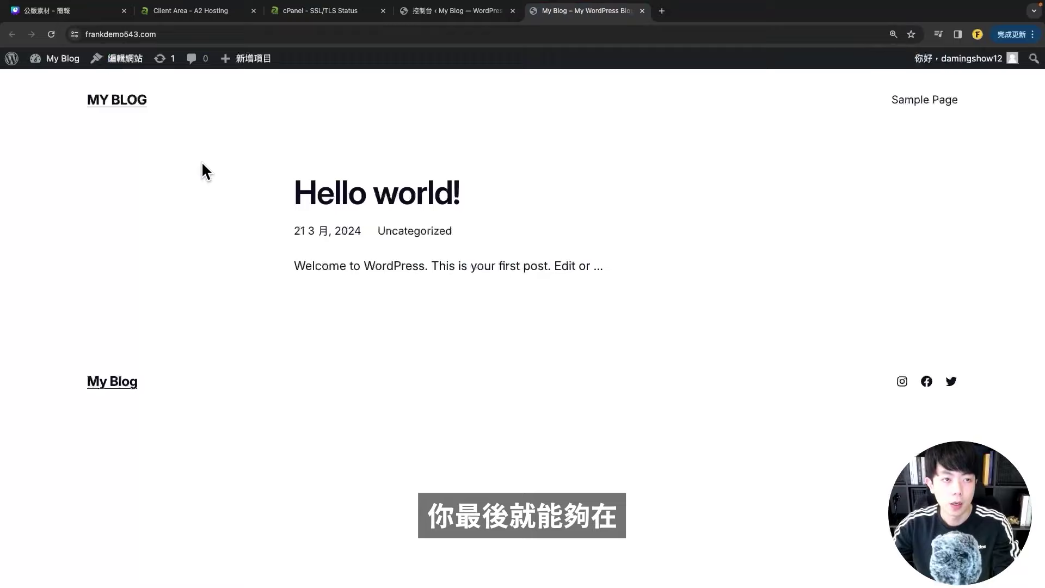
- View and close frankdemo543.com's connection security details
left_click(74, 36)
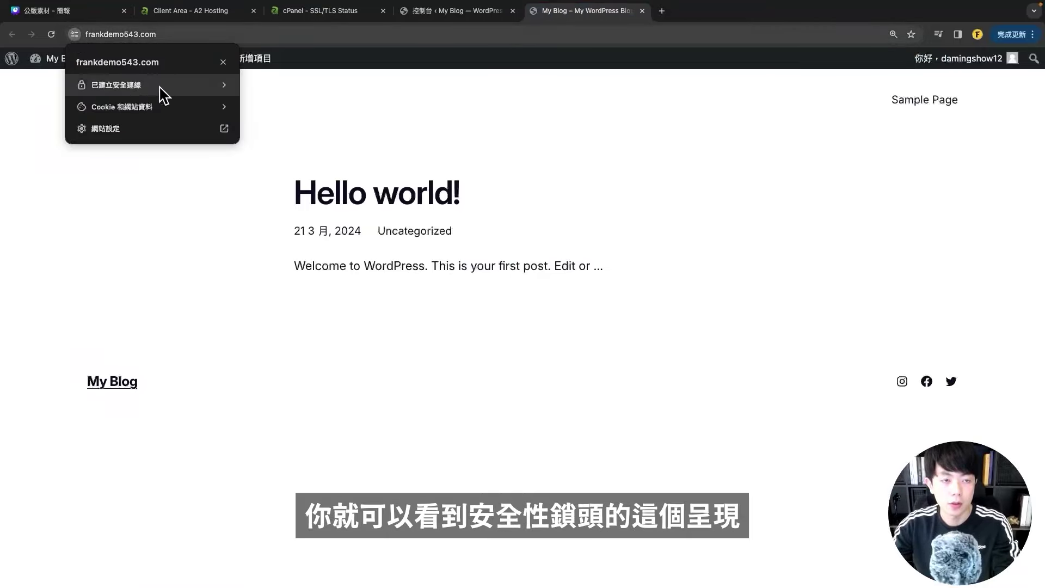
left_click(197, 168)
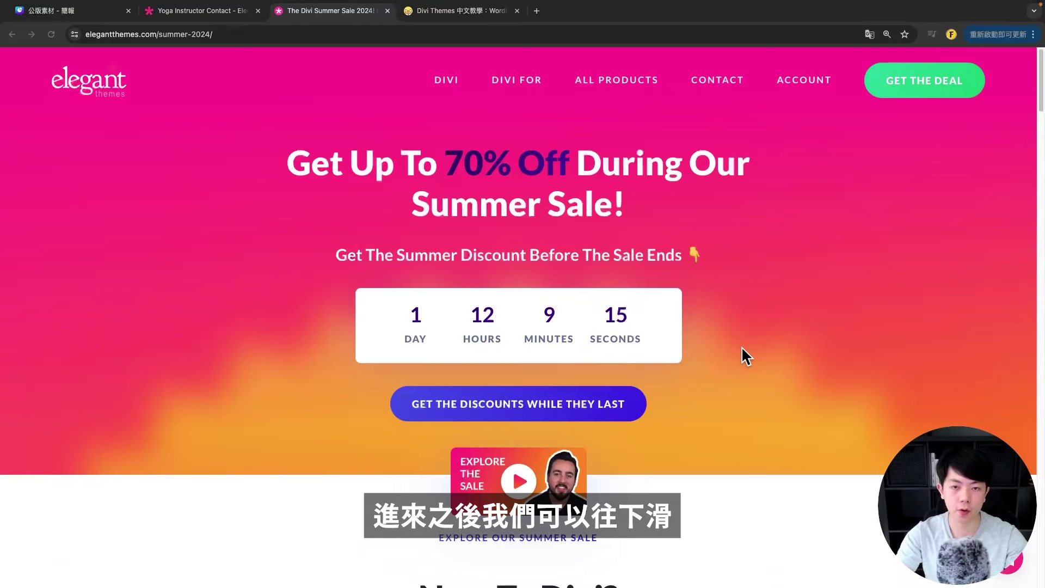
- Claim the Divi summer sale offer and switch pricing to Divi Lifetime
scroll(741, 348, "down", 10)
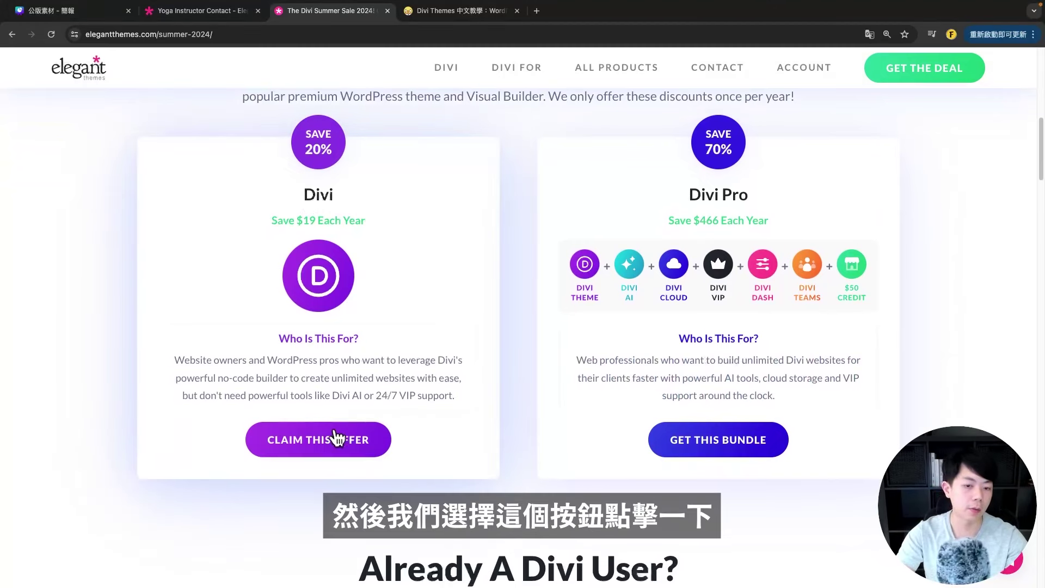
left_click(316, 439)
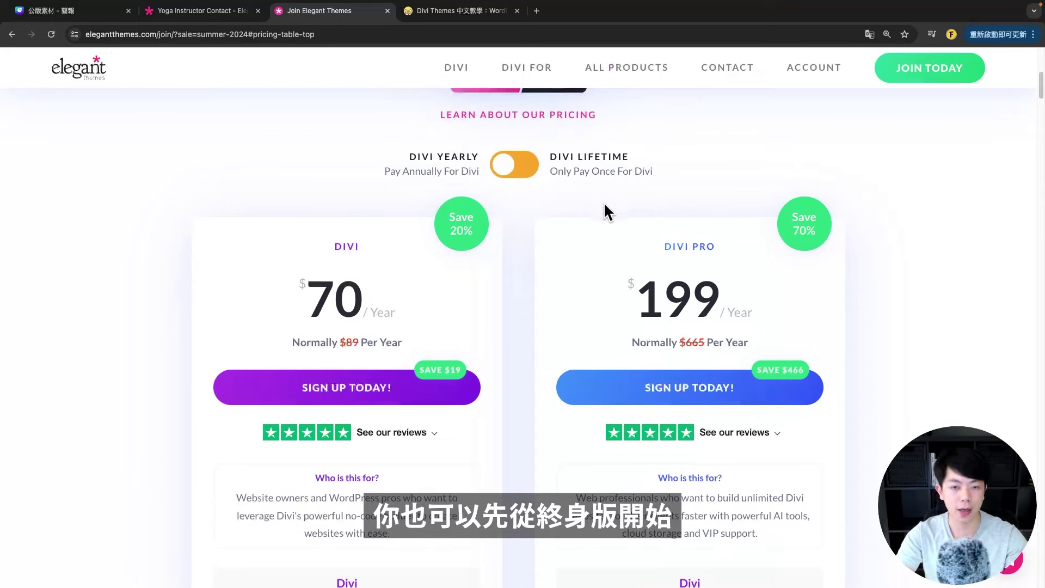
left_click(537, 167)
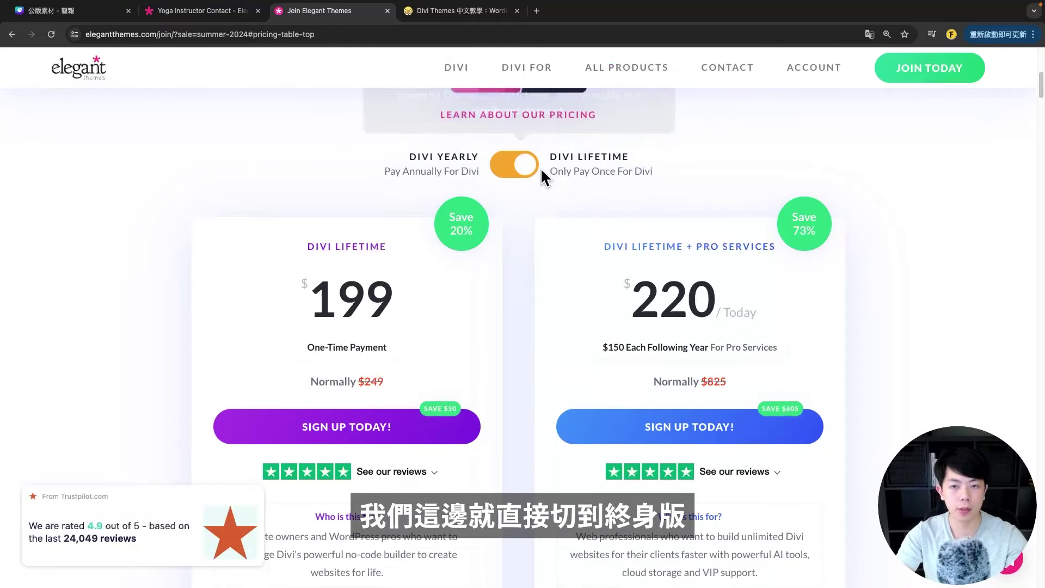
- Sign up for the $199 Divi Lifetime plan
scroll(511, 279, "down", 6)
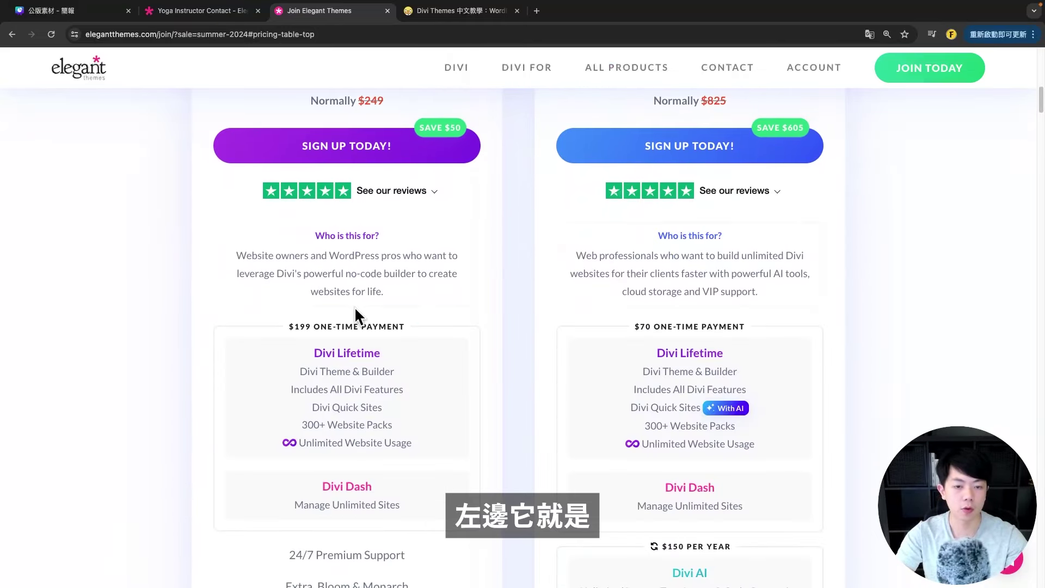
scroll(338, 292, "up", 6)
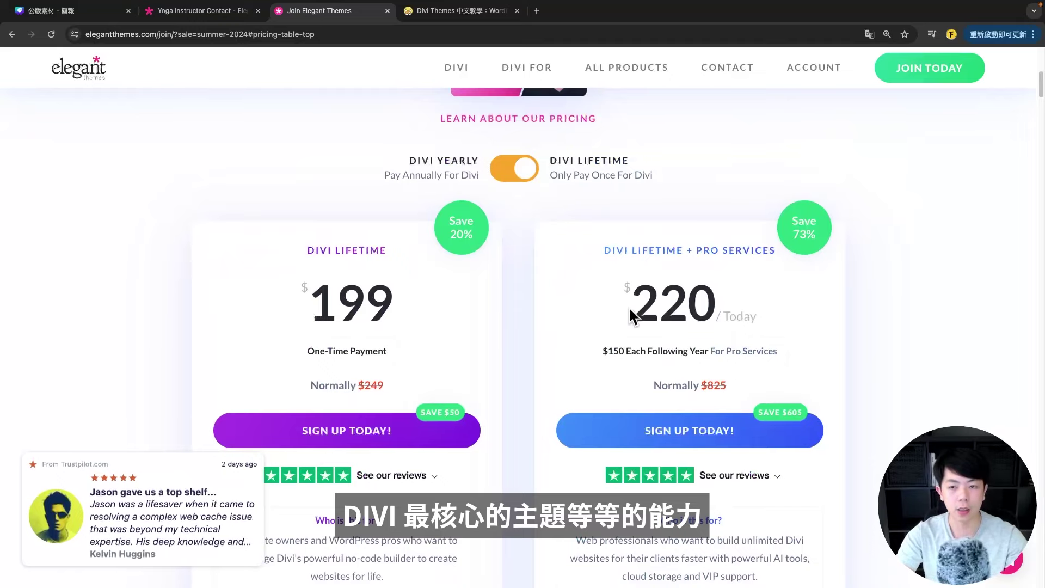
scroll(740, 261, "down", 4)
scroll(720, 246, "down", 7)
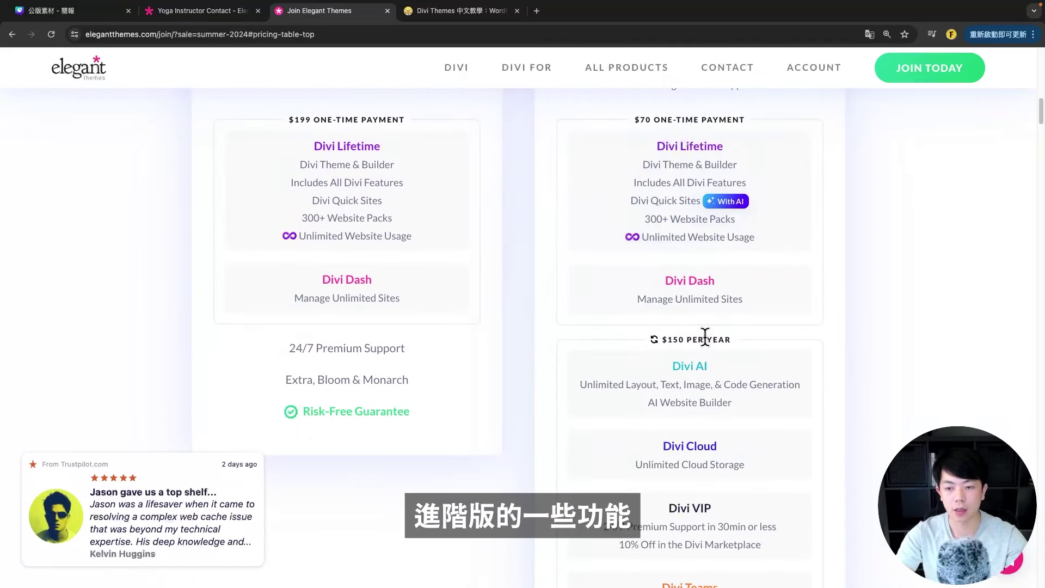
mouse_move(733, 304)
scroll(734, 305, "down", 1)
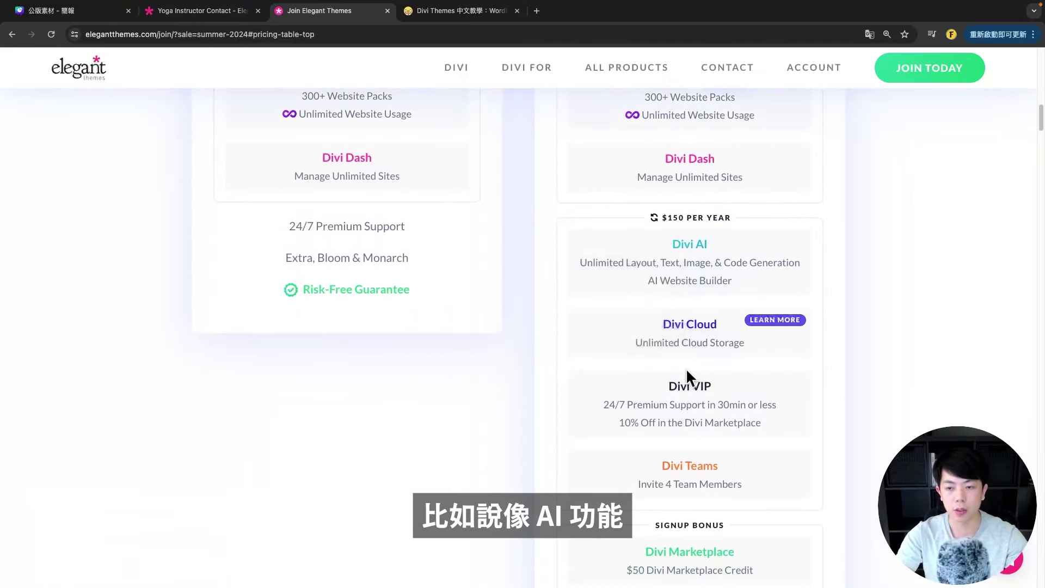
scroll(675, 371, "up", 6)
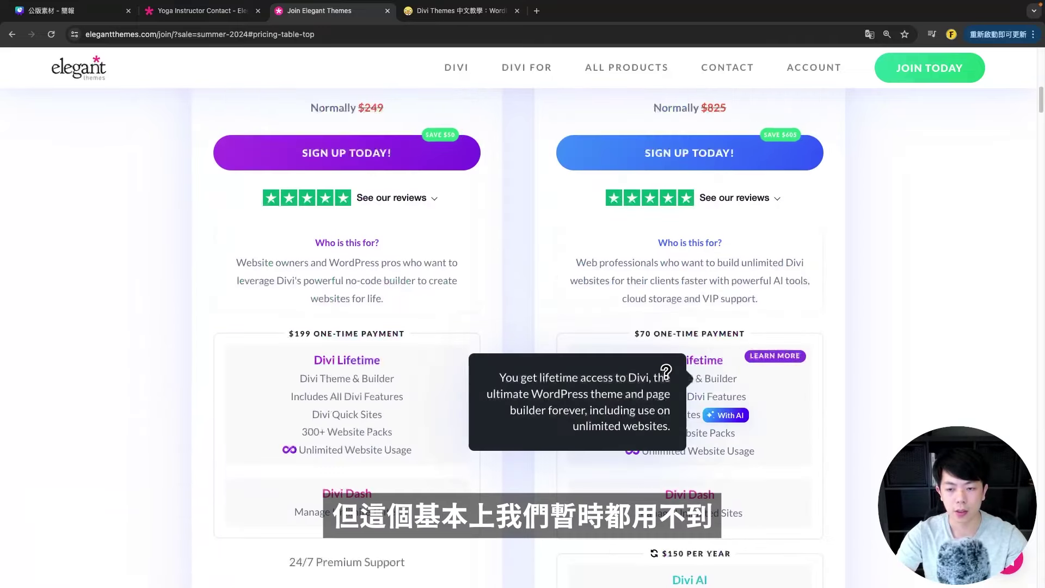
scroll(691, 337, "up", 6)
scroll(427, 322, "down", 1)
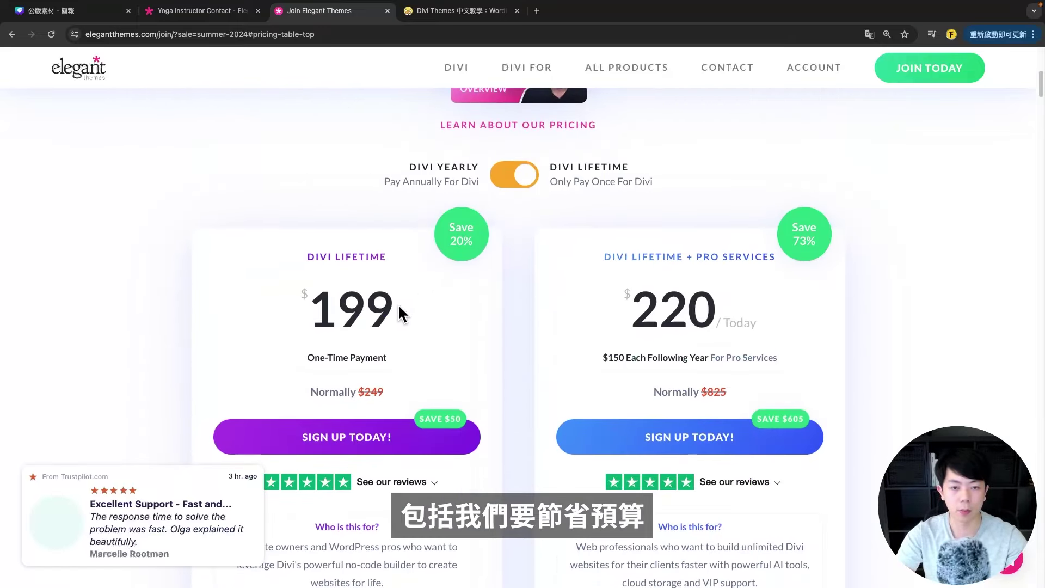
scroll(402, 307, "down", 2)
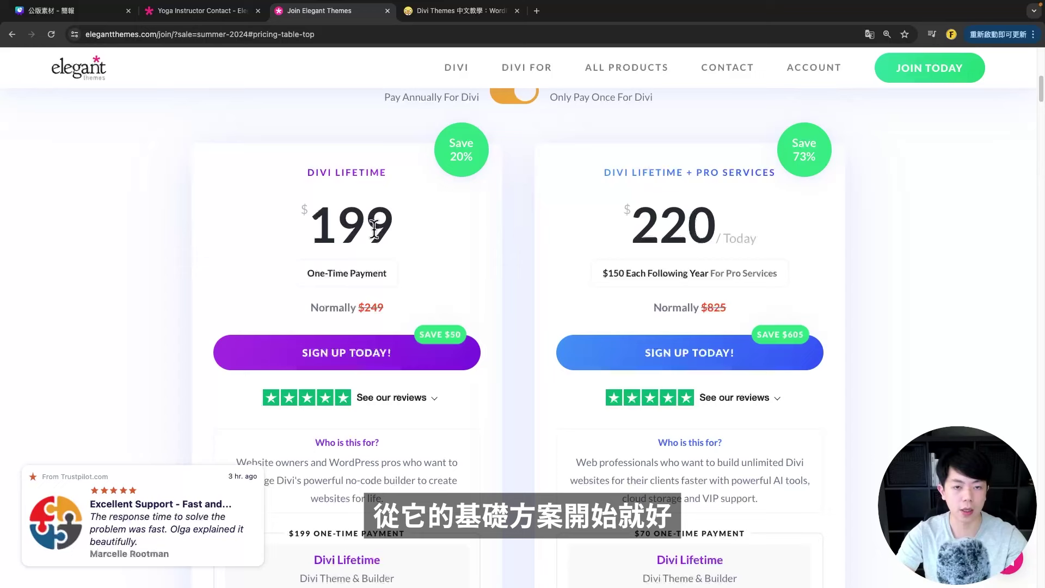
scroll(384, 252, "down", 2)
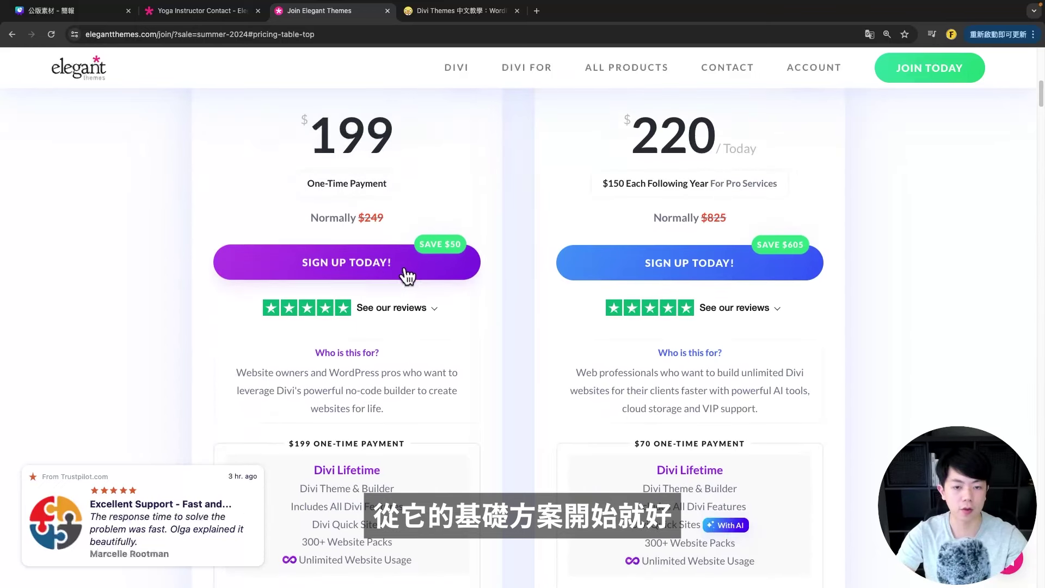
left_click(360, 265)
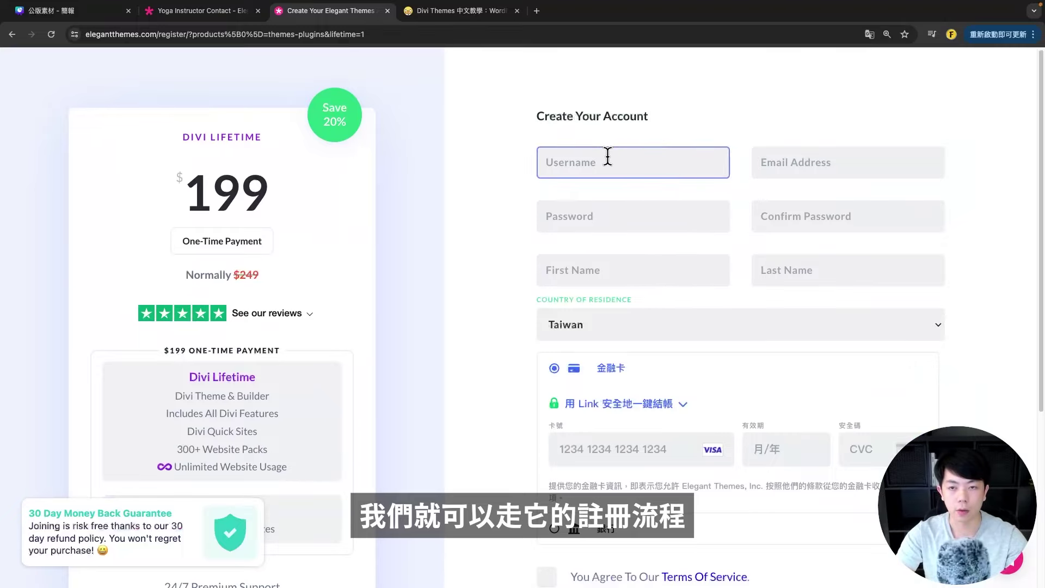
- Bring up the frankknow.com Divi tutorial and scroll to its contents list
left_click(452, 12)
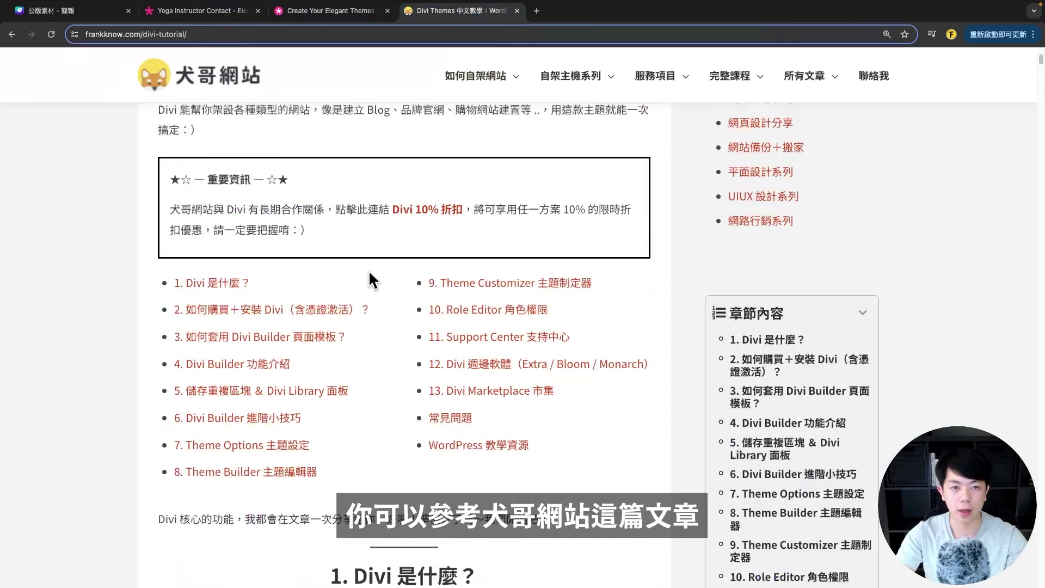
scroll(242, 135, "down", 1)
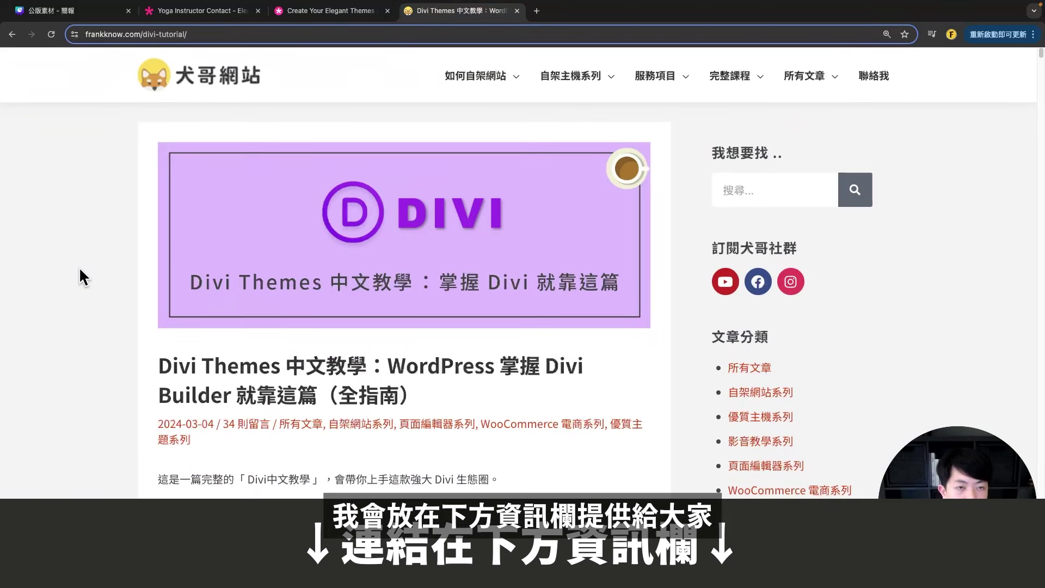
scroll(86, 272, "down", 10)
scroll(126, 264, "down", 2)
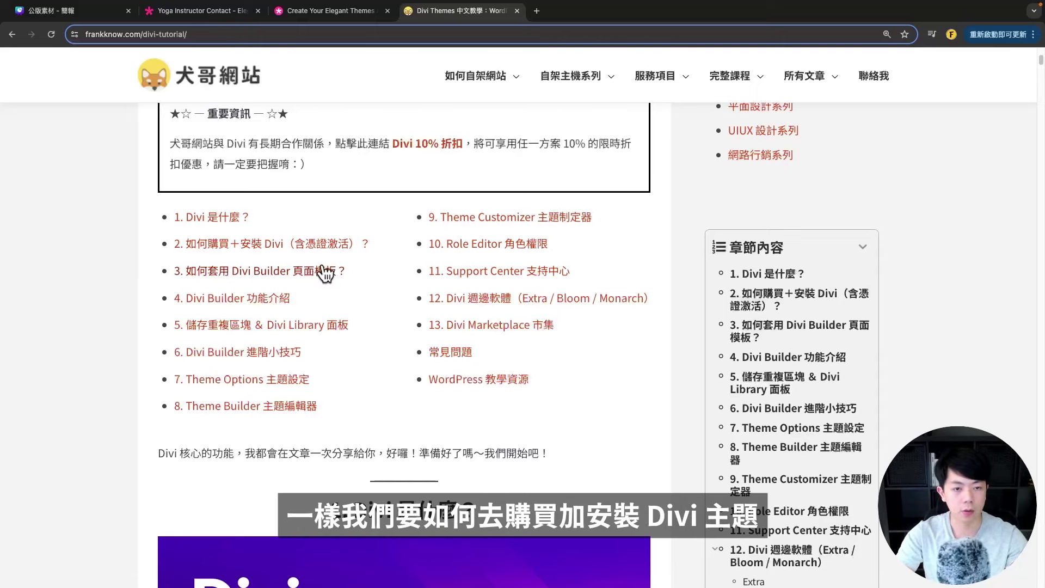
- Read chapter 2 on buying and installing Divi, then return to the My Blog site
left_click(279, 244)
scroll(301, 214, "down", 5)
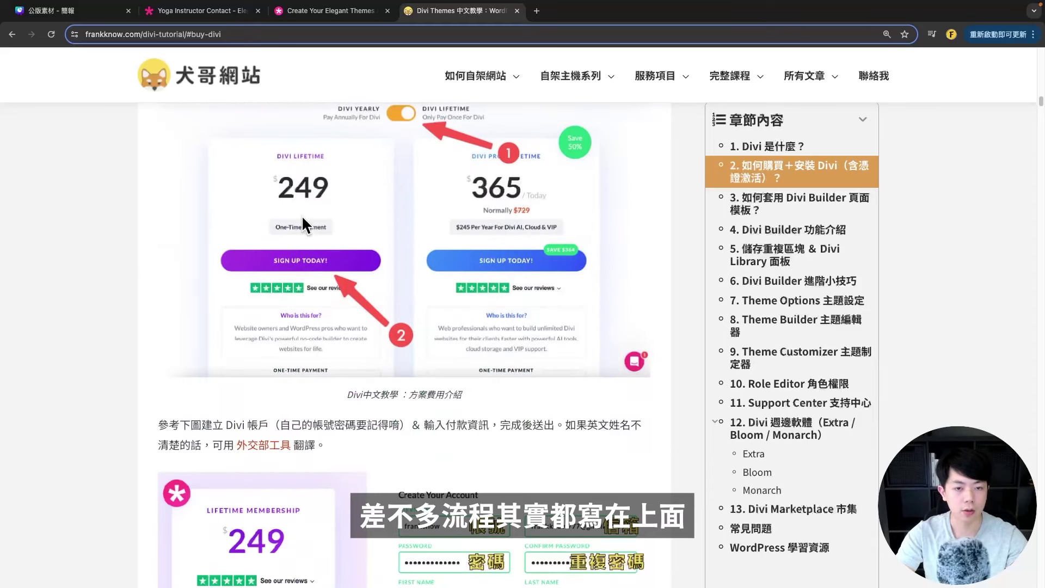
scroll(384, 240, "down", 8)
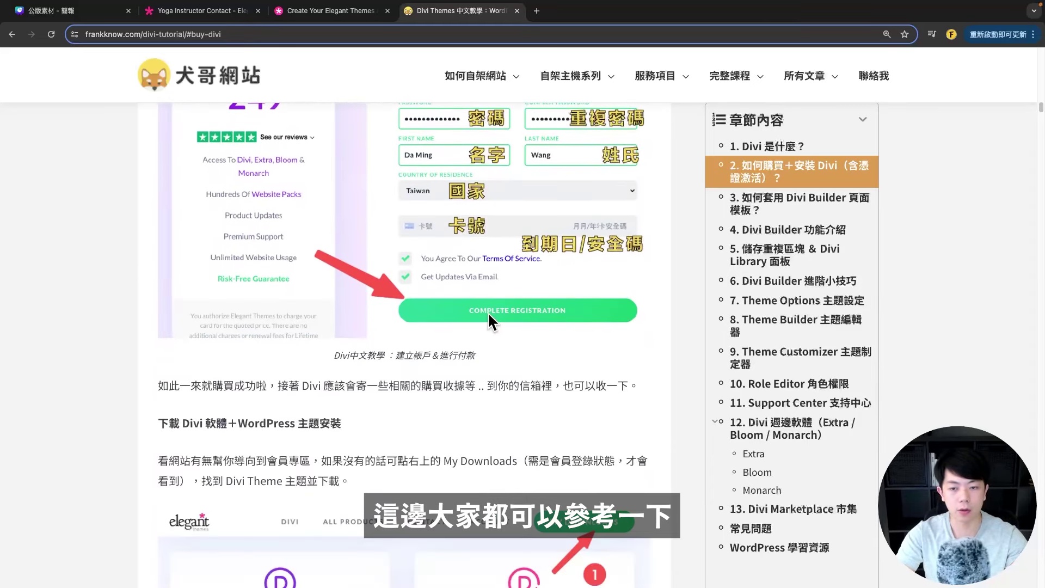
scroll(403, 339, "up", 3)
scroll(403, 339, "down", 8)
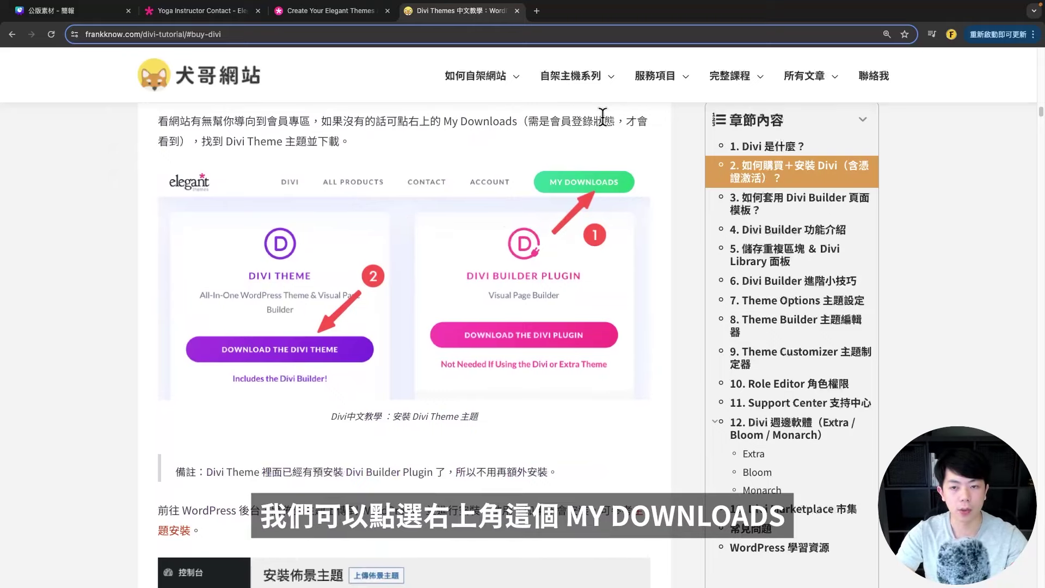
scroll(518, 243, "down", 1)
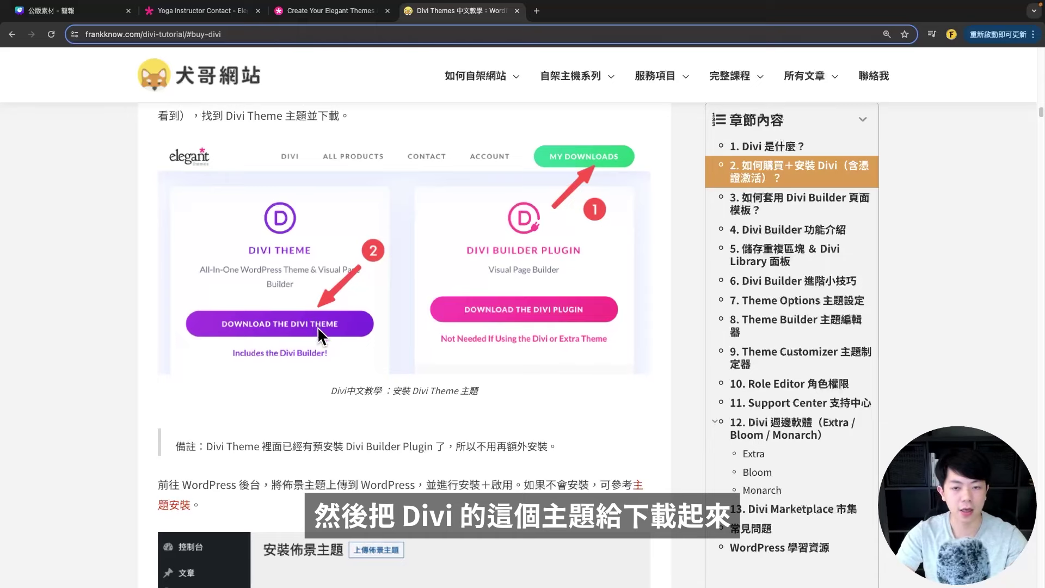
scroll(258, 269, "down", 12)
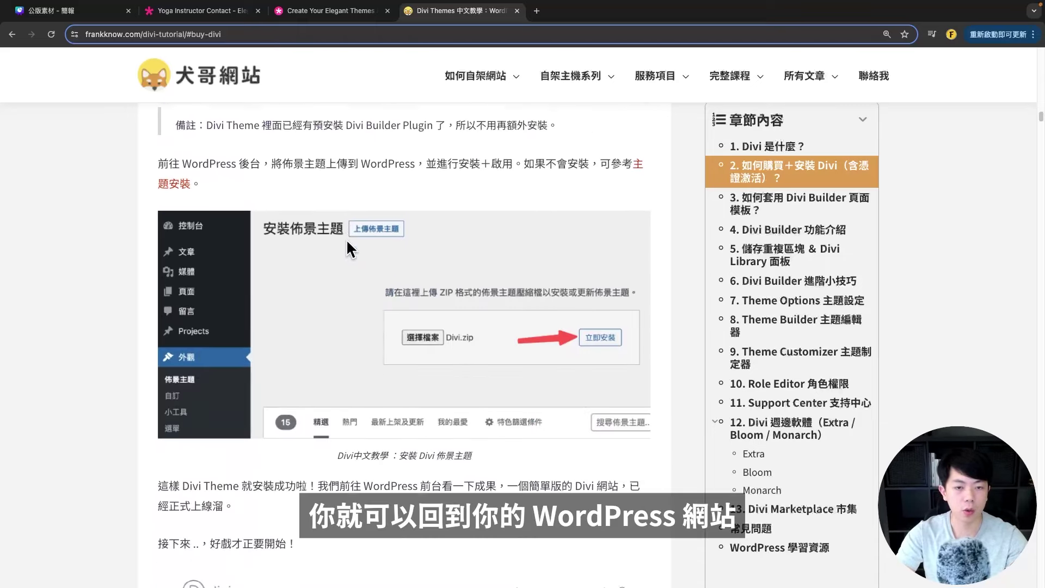
scroll(321, 297, "down", 1)
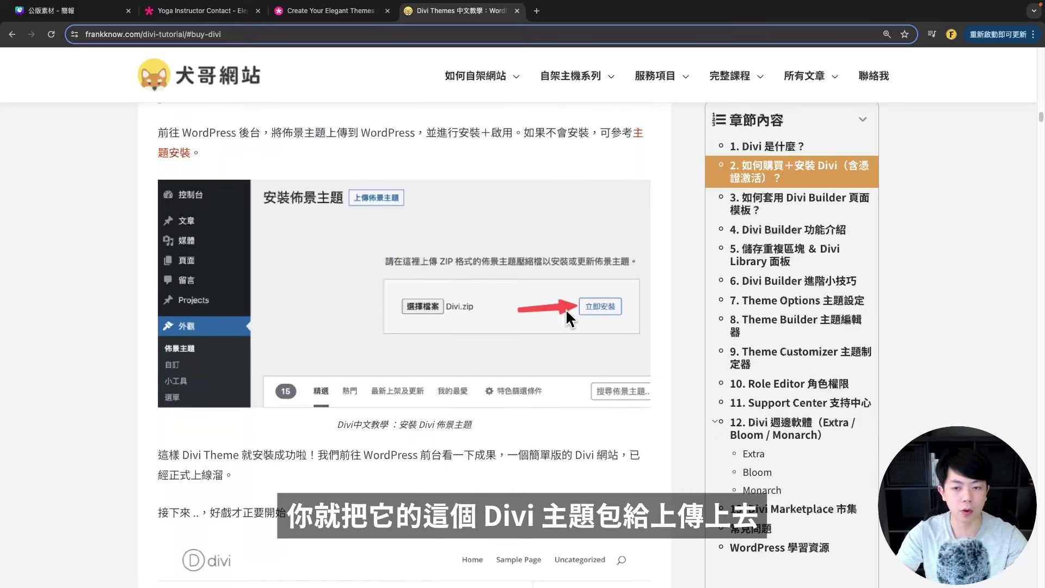
scroll(483, 302, "down", 6)
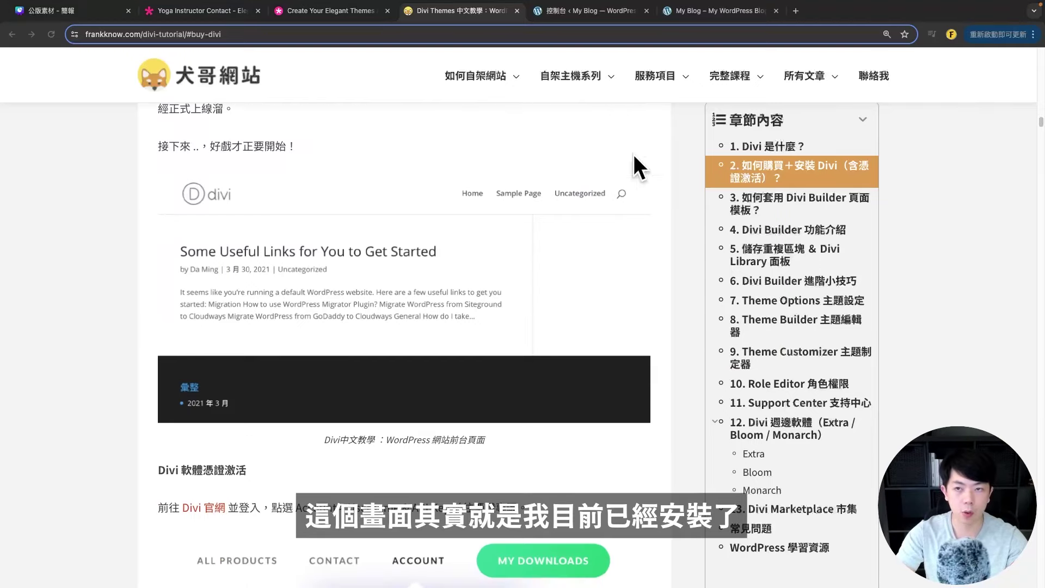
left_click(676, 12)
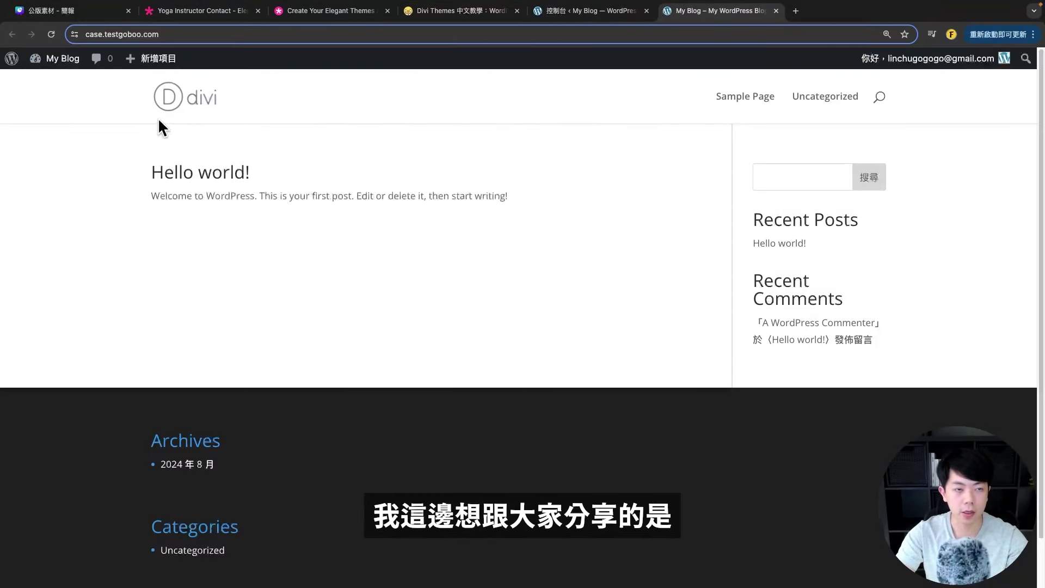
- Open Divi Theme Options on its Updates tab
mouse_move(59, 61)
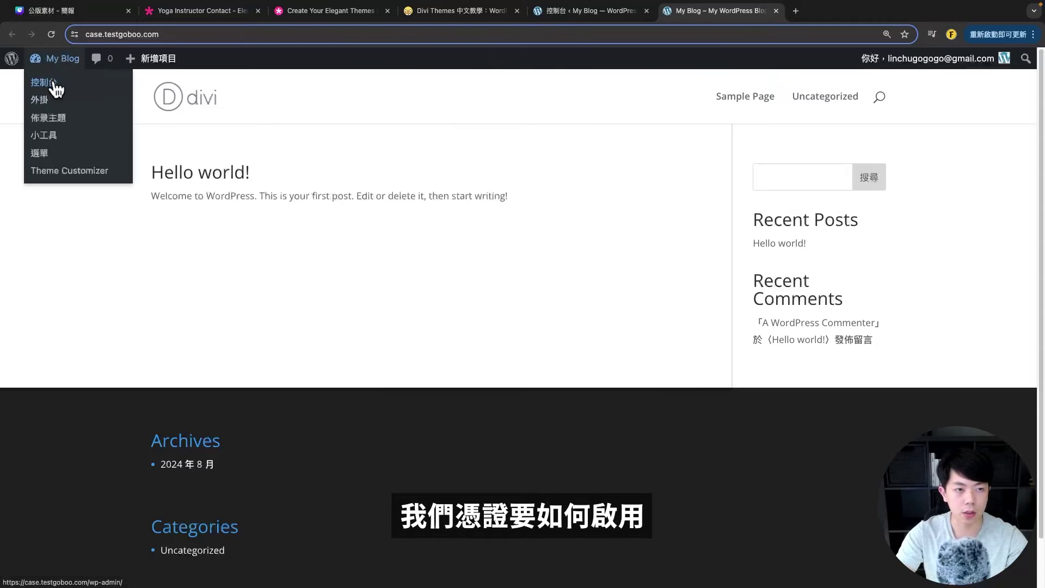
left_click(58, 84)
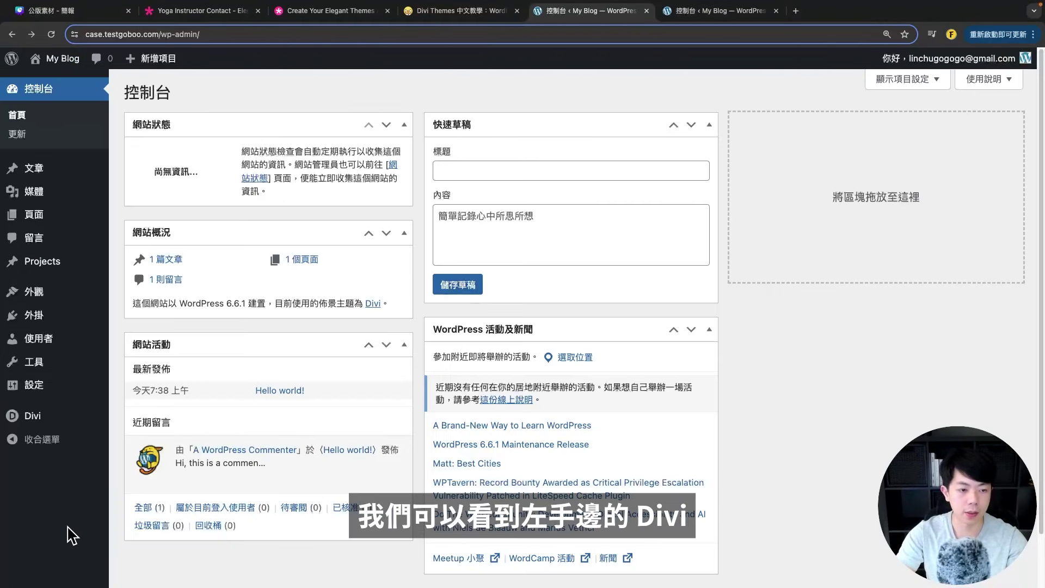
mouse_move(46, 426)
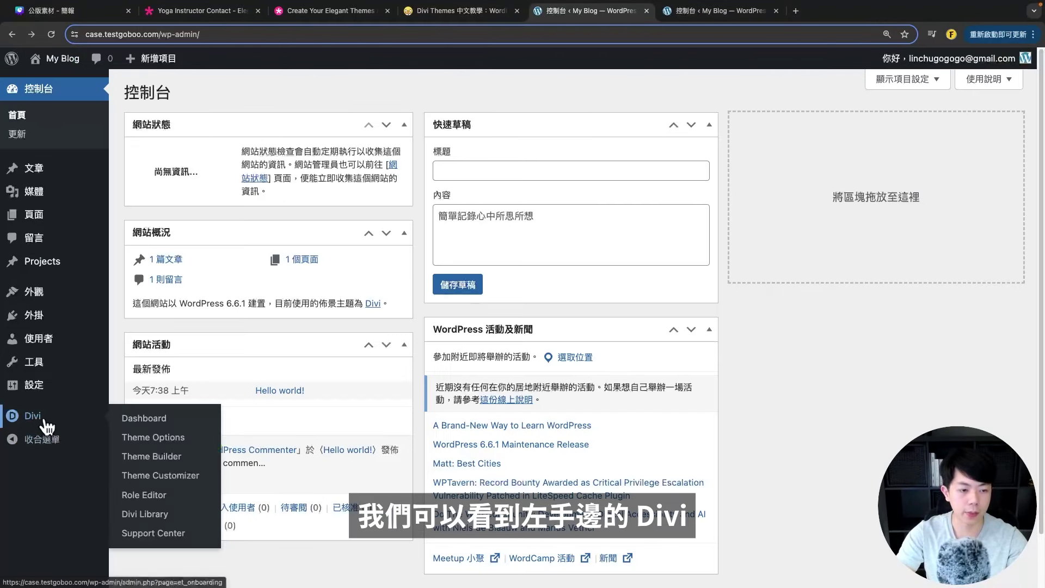
left_click(153, 444)
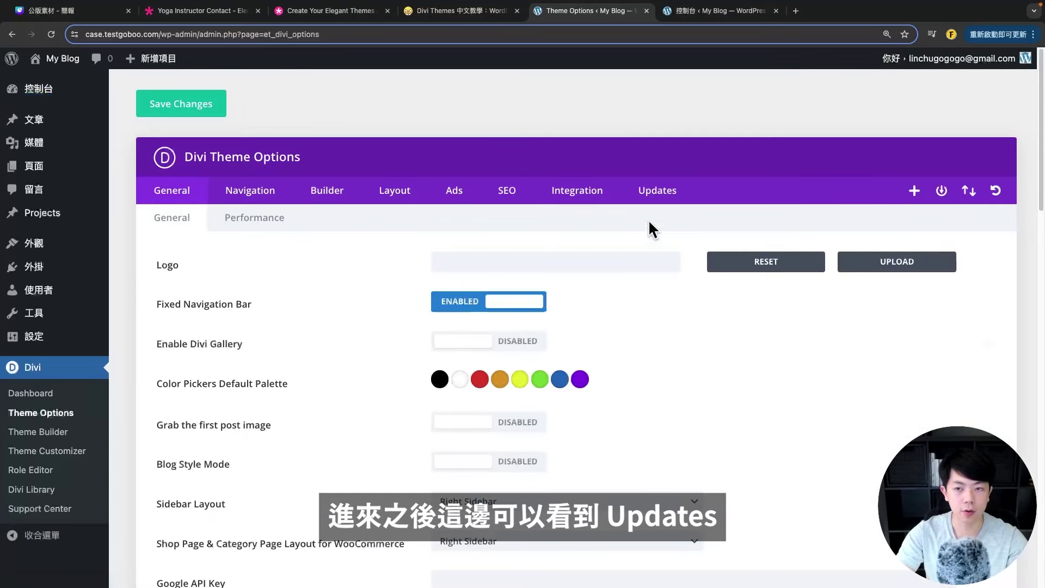
left_click(665, 197)
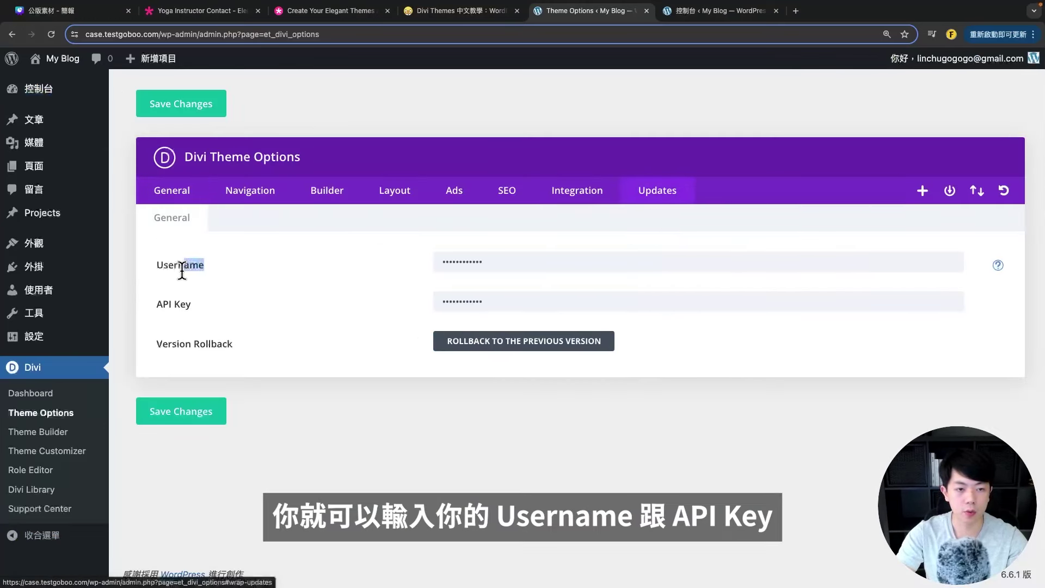
- Highlight the Username and API Key fields, then go back to the Divi tutorial
left_click_drag(182, 270, 156, 268)
left_click_drag(195, 306, 157, 306)
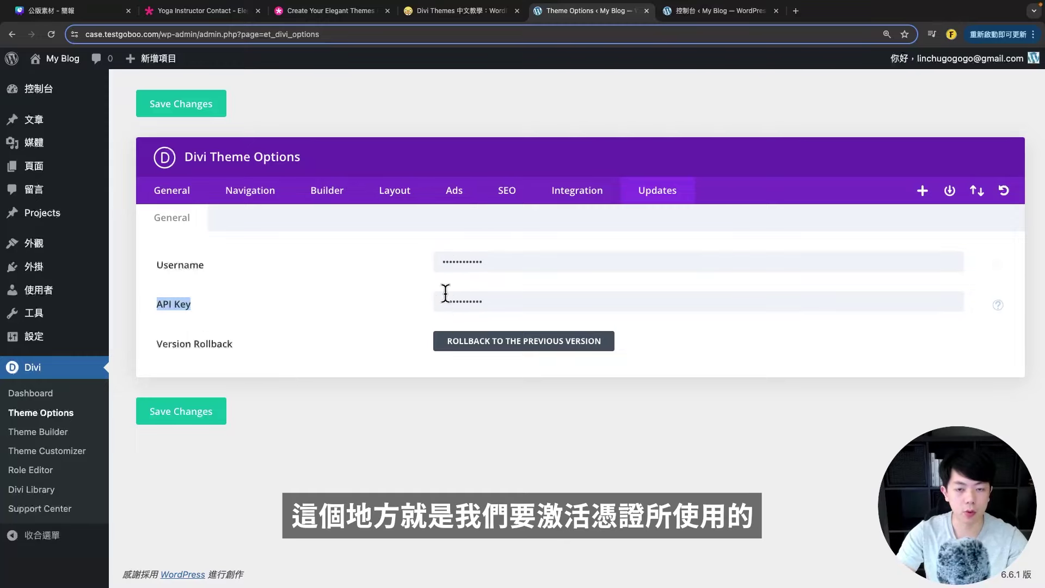
left_click(437, 480)
left_click(457, 11)
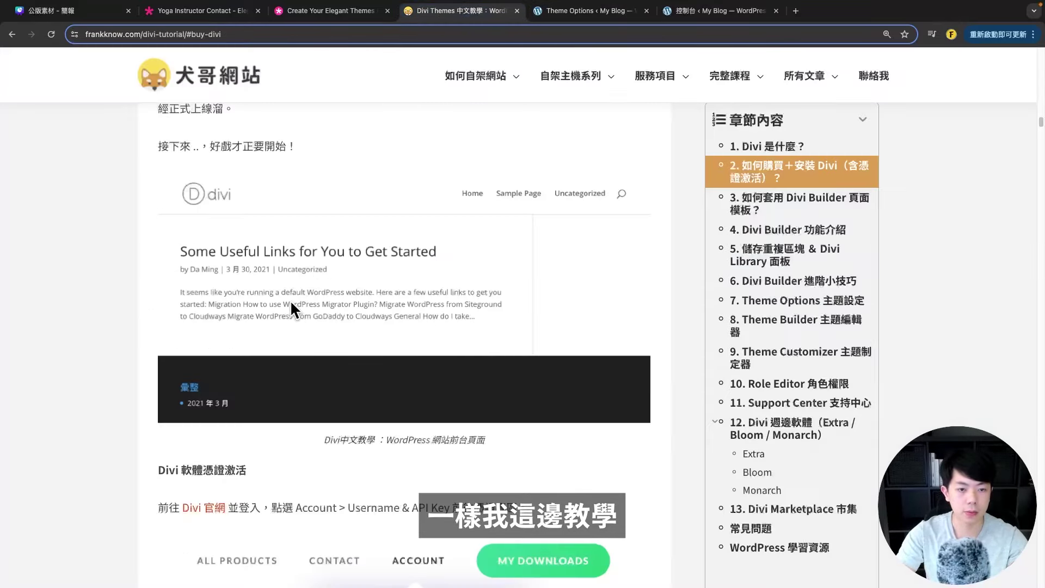
- Find the tutorial's Username screenshots and compare them with the Theme Options Username field
scroll(290, 299, "down", 10)
scroll(283, 296, "up", 1)
scroll(378, 302, "up", 2)
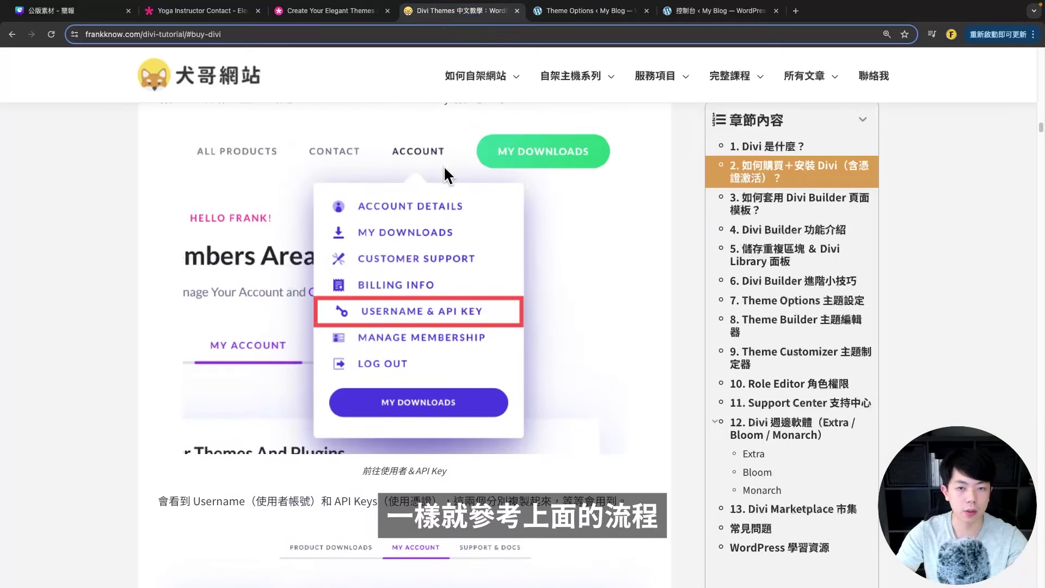
scroll(419, 177, "up", 1)
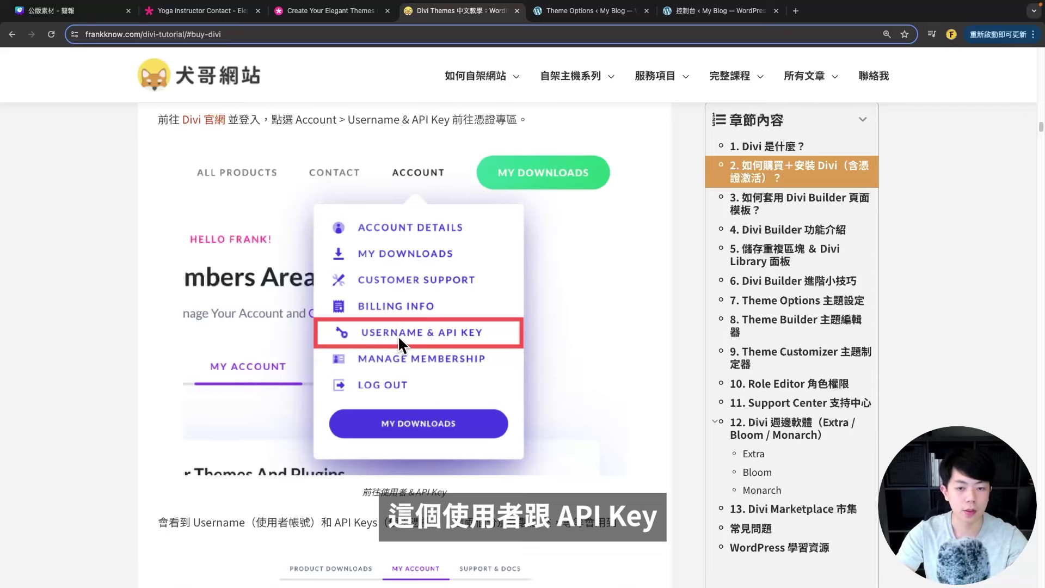
scroll(354, 348, "down", 8)
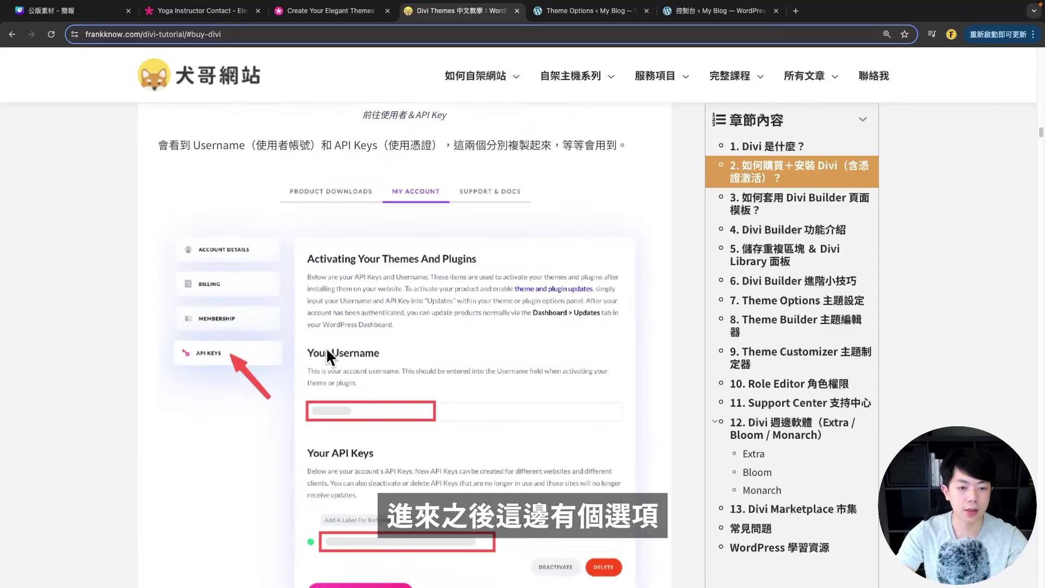
scroll(350, 308, "down", 1)
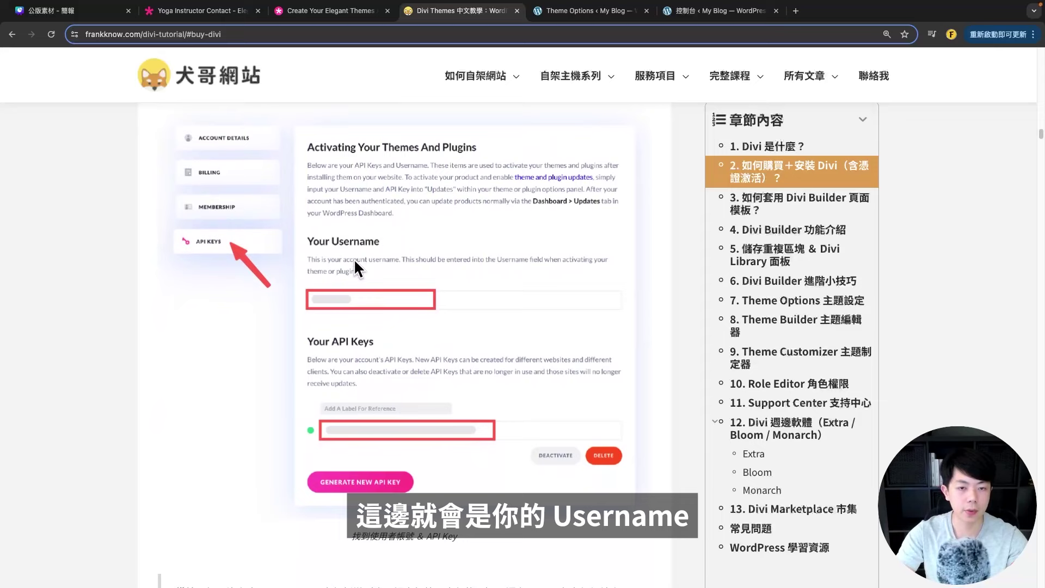
left_click(585, 10)
left_click_drag(205, 265, 153, 266)
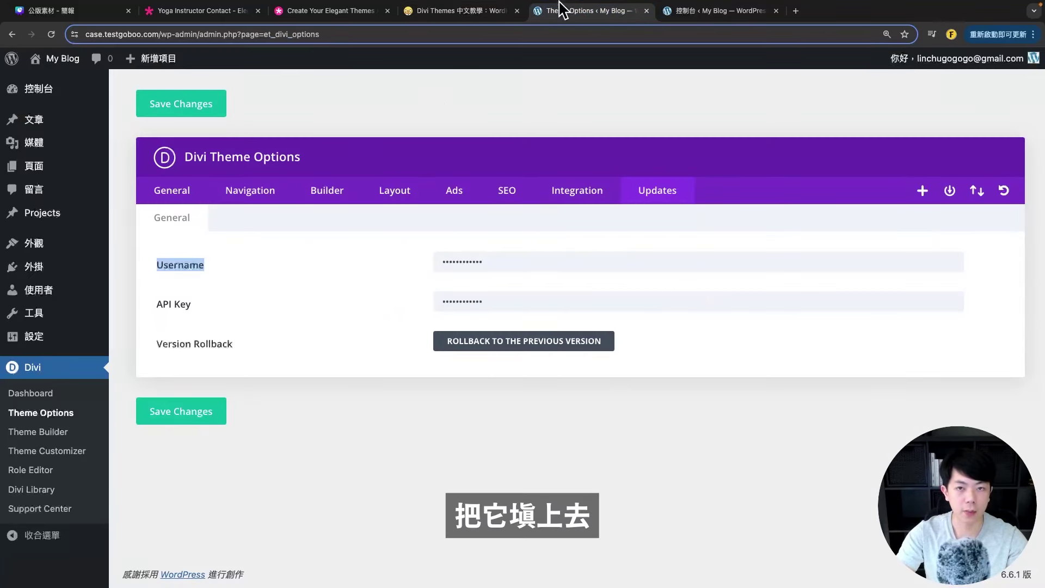
- Compare the tutorial's API Key instructions with the API Key field in Theme Options
left_click(456, 13)
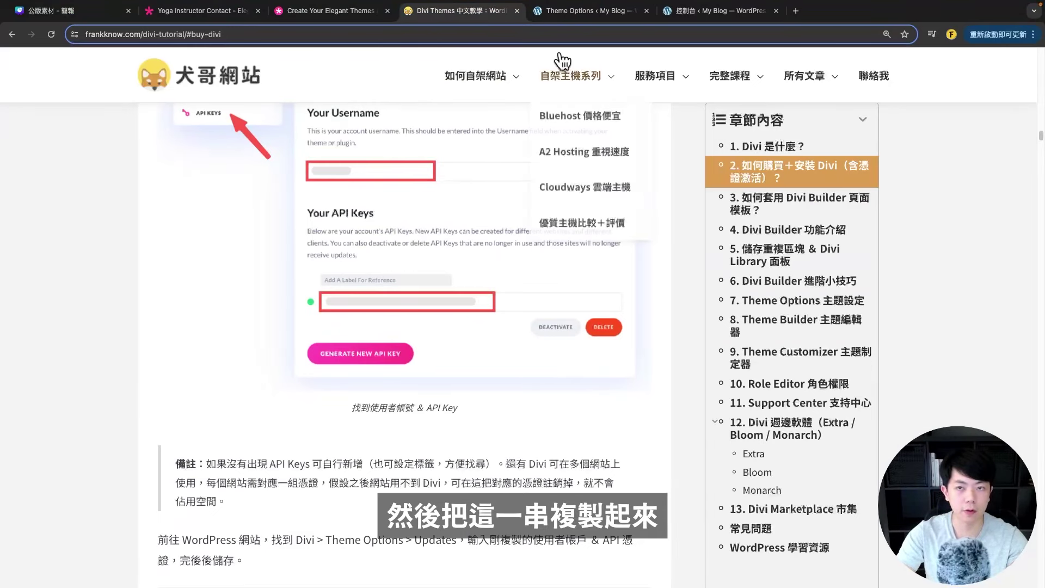
left_click(566, 12)
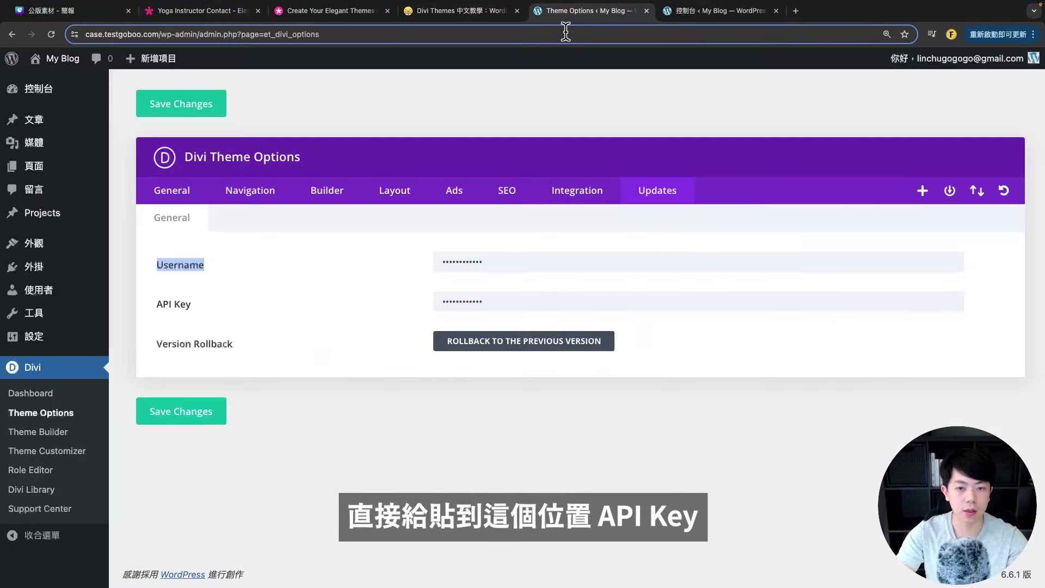
left_click_drag(218, 318, 153, 315)
left_click(423, 315)
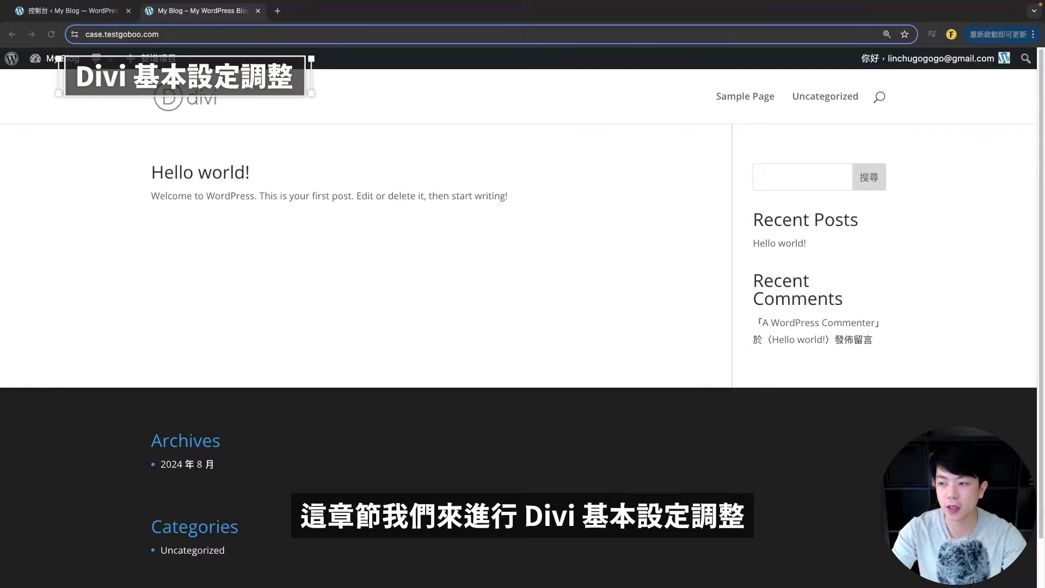
- Open Divi Theme Options from the Dashboard and review the General tab's Logo setting
left_click(66, 11)
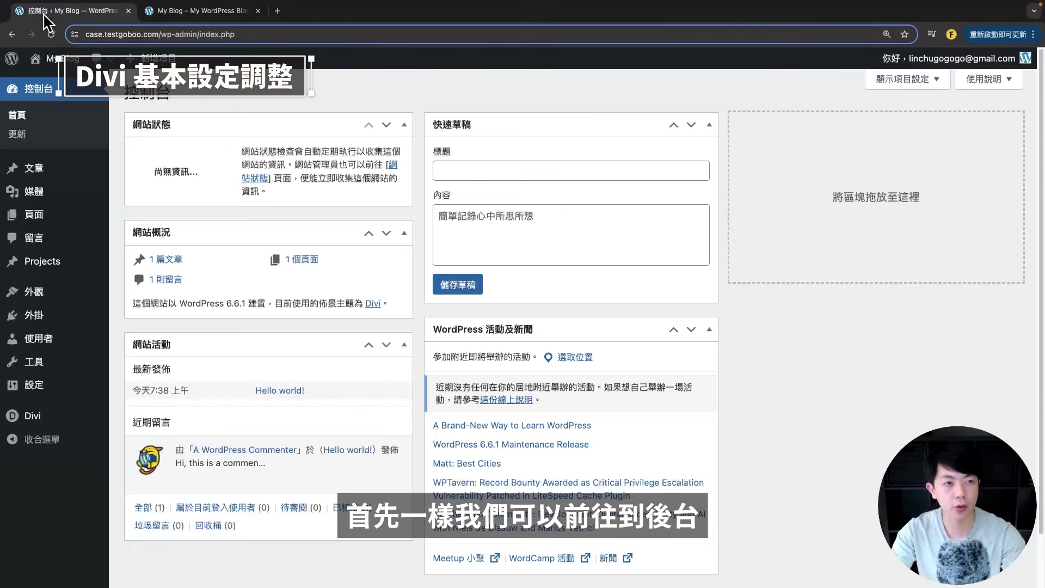
mouse_move(52, 422)
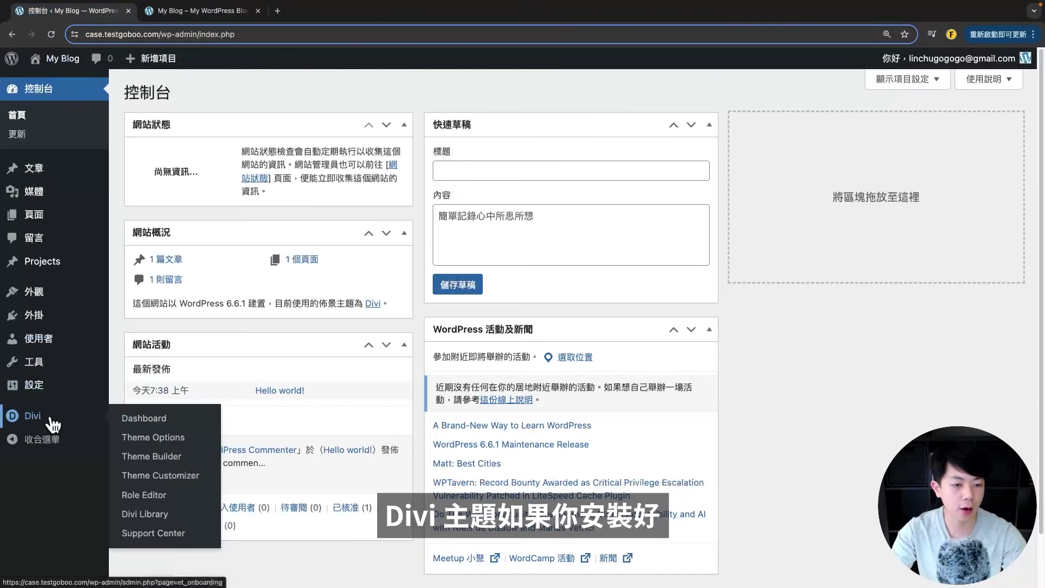
left_click(145, 439)
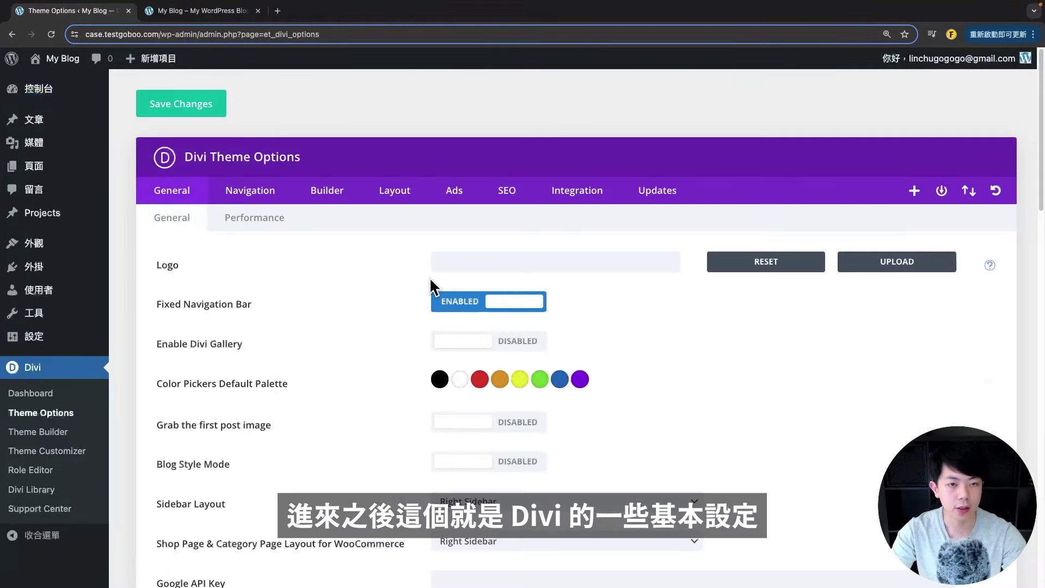
scroll(741, 342, "down", 1)
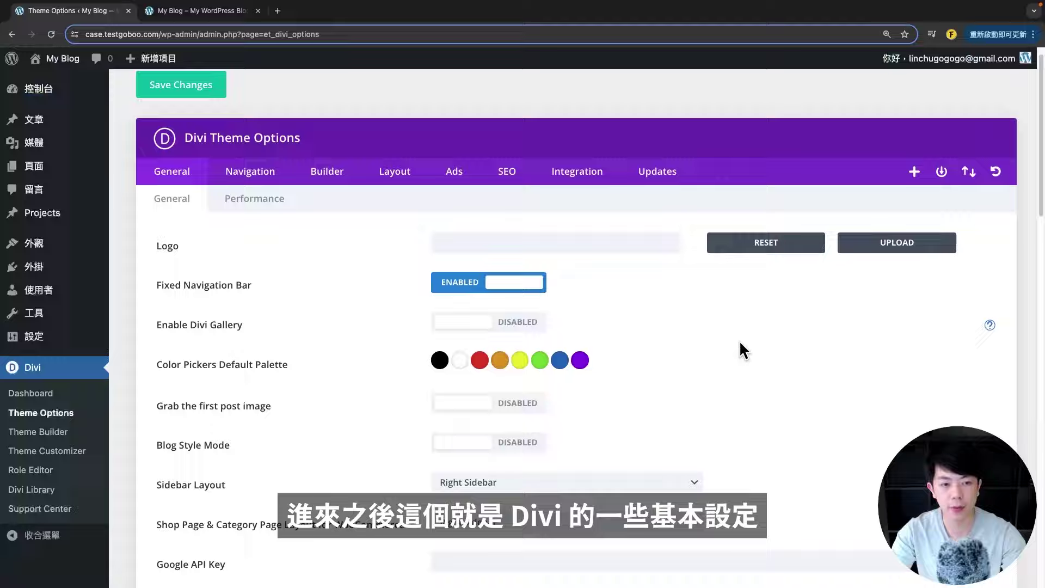
scroll(740, 343, "down", 2)
scroll(236, 299, "up", 1)
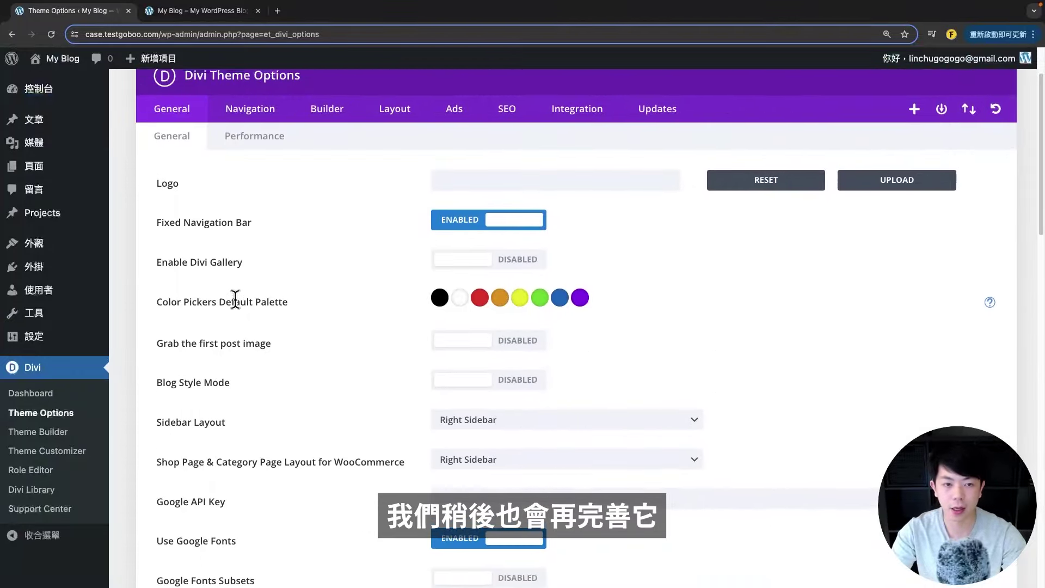
scroll(236, 299, "up", 1)
double_click(168, 194)
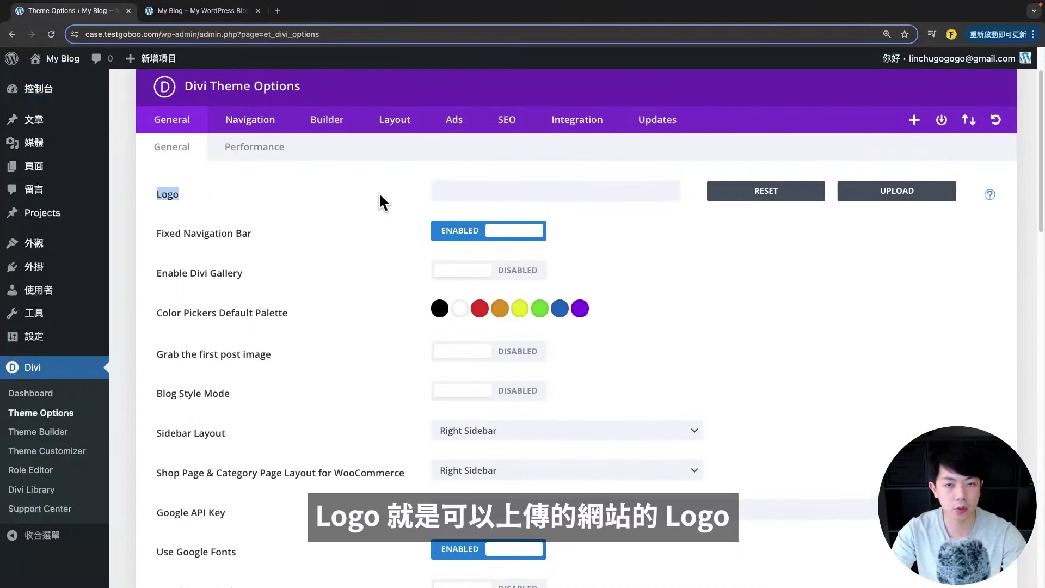
- Check the Fixed Navigation Bar setting against the header on the blog front page
left_click(180, 16)
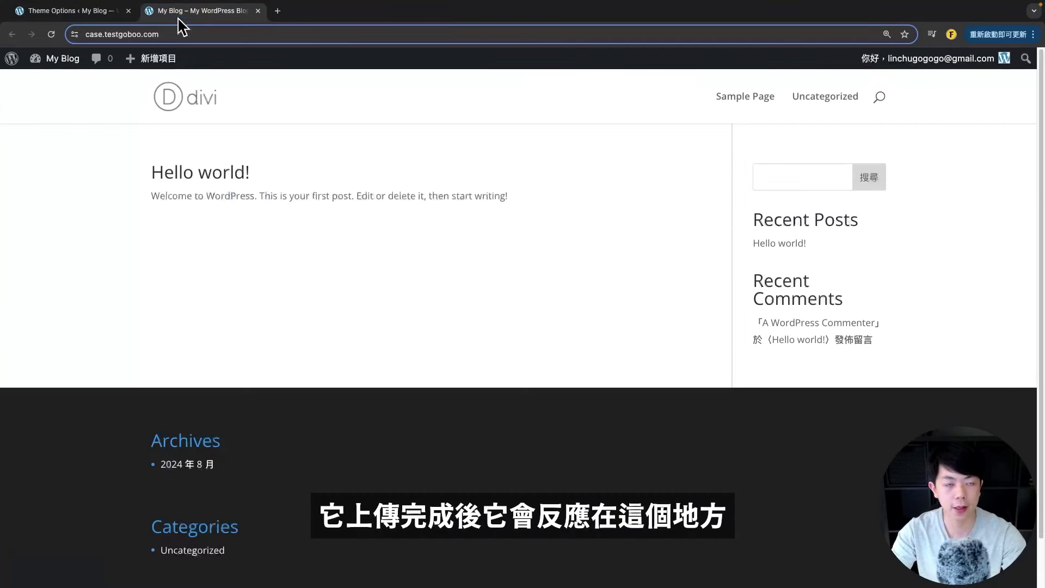
left_click(79, 12)
scroll(298, 312, "down", 1)
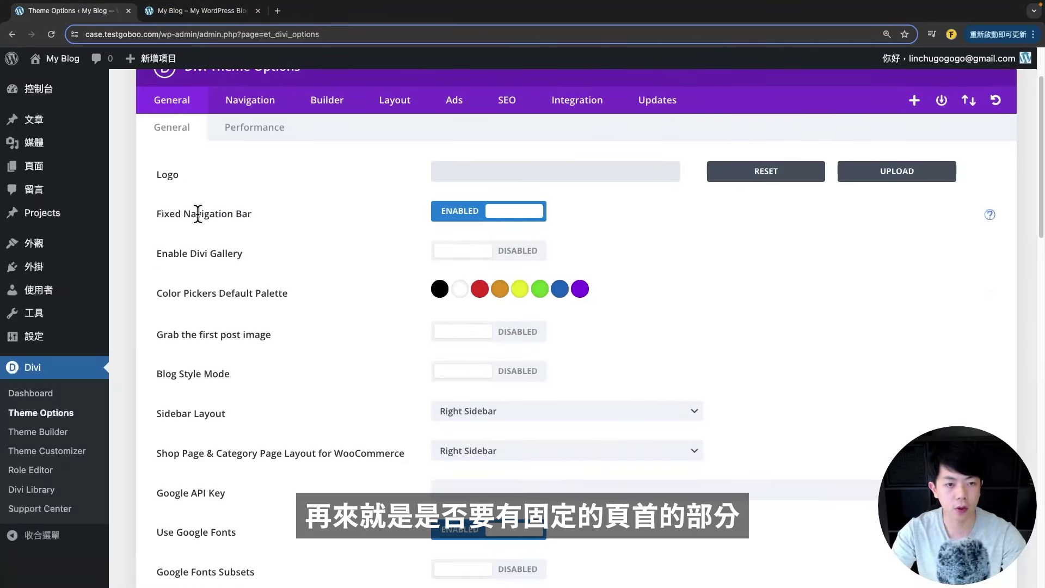
left_click_drag(183, 214, 281, 211)
key("ctrl+Tab")
scroll(326, 267, "down", 1)
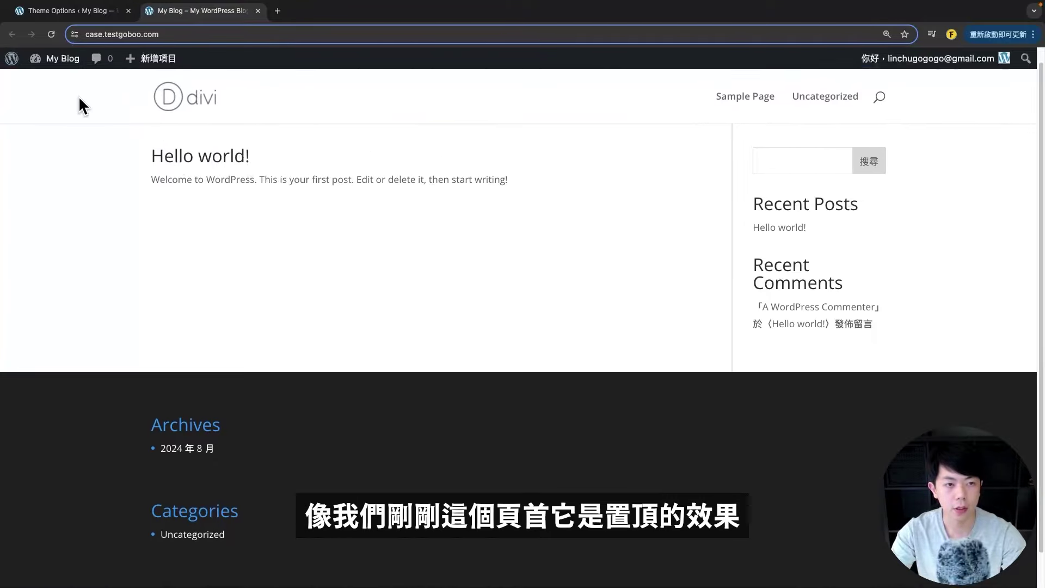
scroll(109, 158, "down", 2)
scroll(127, 81, "up", 2)
scroll(105, 79, "down", 2)
left_click(74, 12)
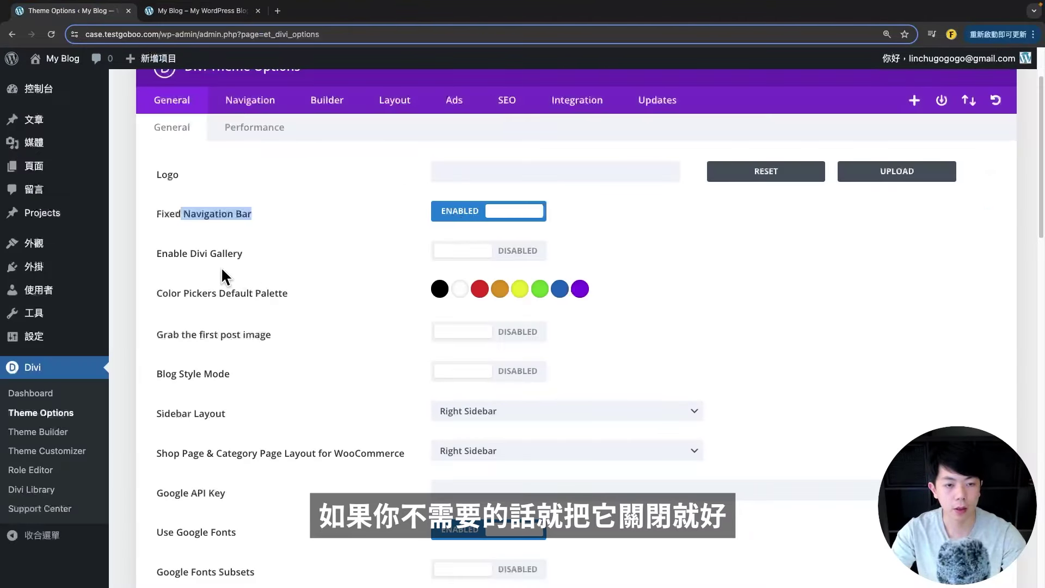
left_click_drag(173, 253, 252, 256)
left_click(316, 373)
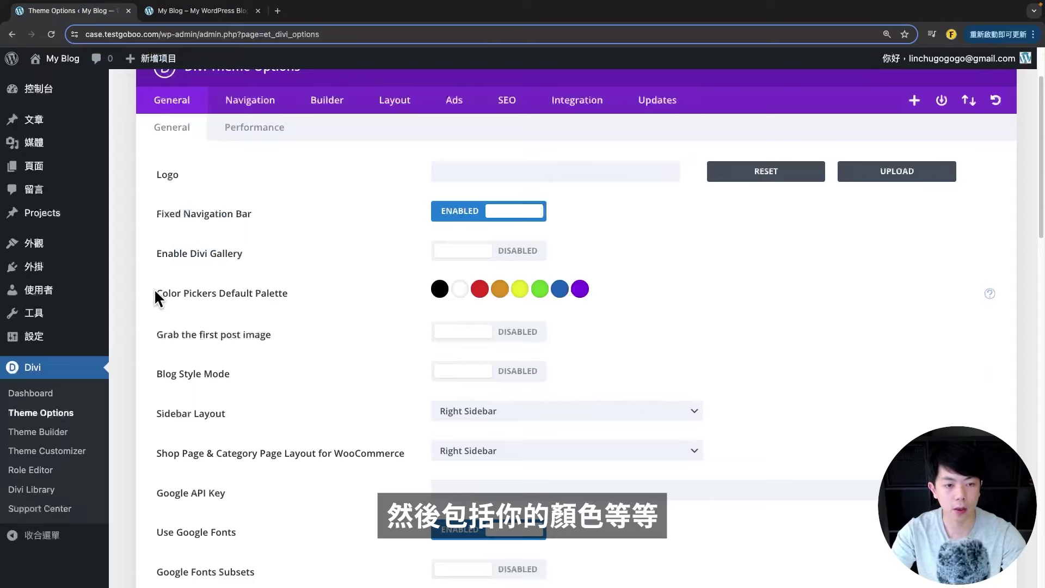
left_click_drag(154, 293, 448, 299)
left_click(457, 291)
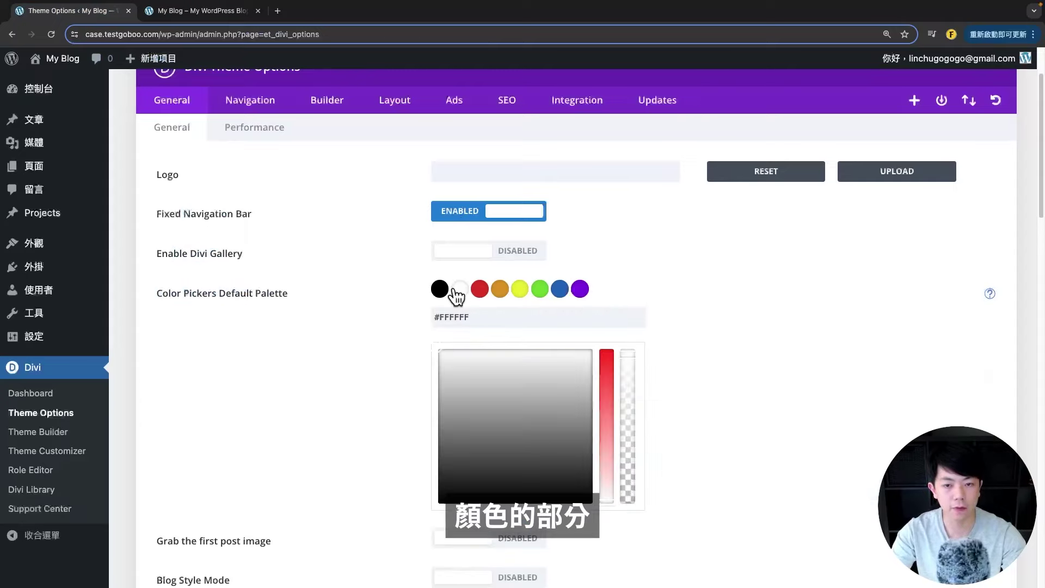
left_click_drag(154, 294, 282, 292)
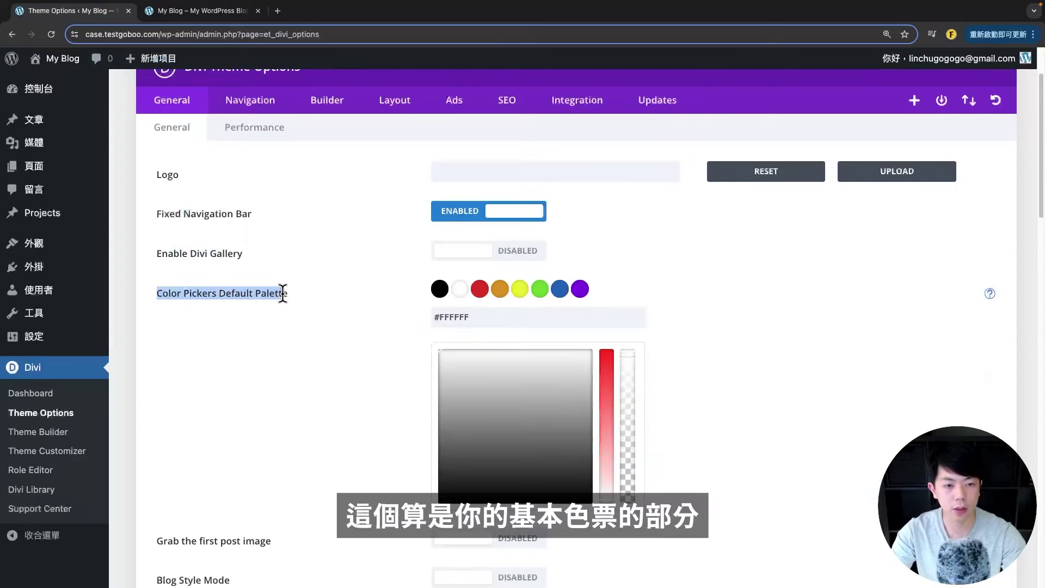
left_click(459, 297)
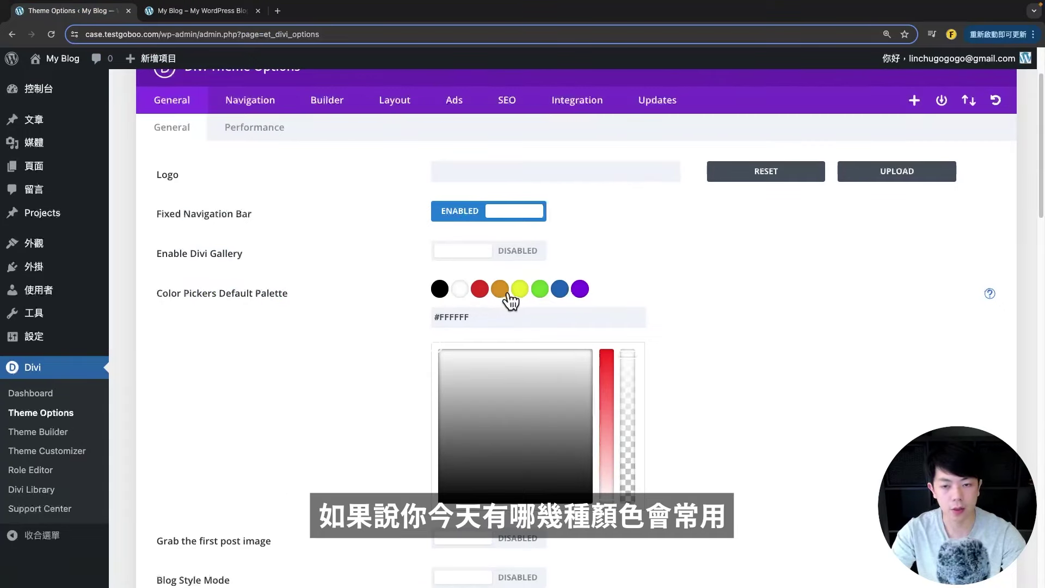
scroll(332, 321, "down", 6)
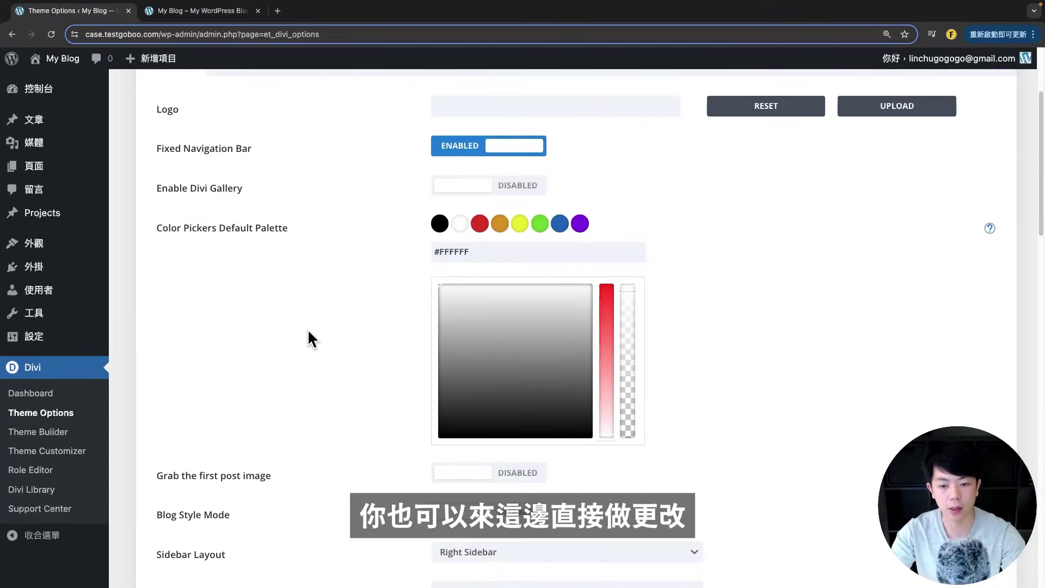
left_click_drag(167, 187, 254, 186)
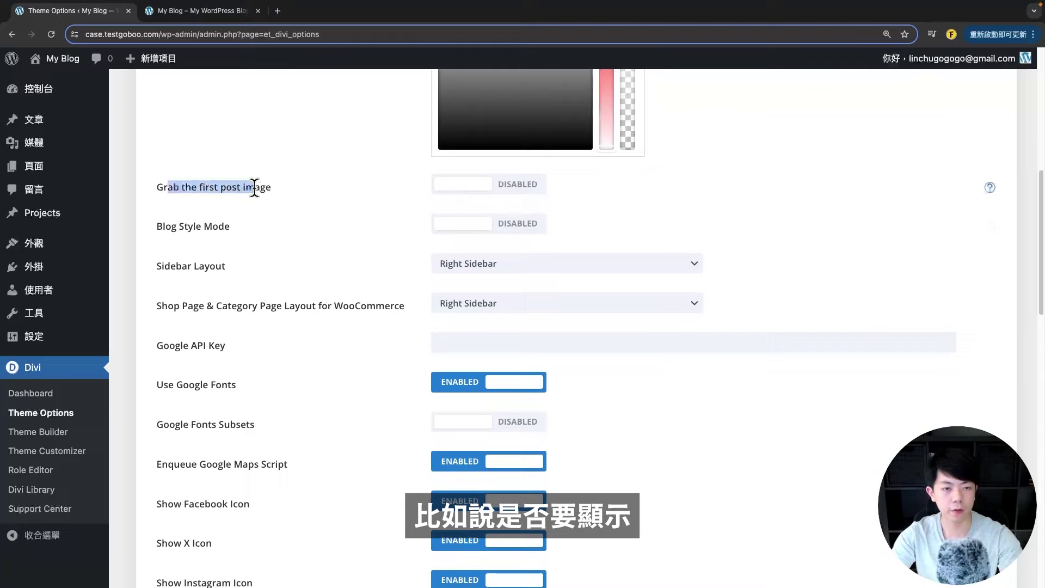
left_click(334, 204)
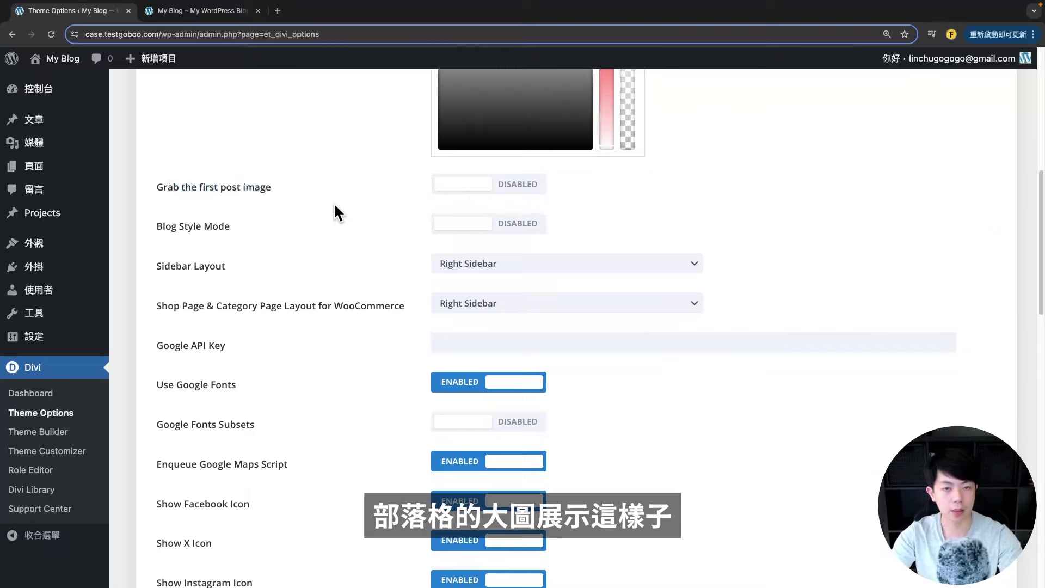
left_click(503, 194)
left_click(503, 193)
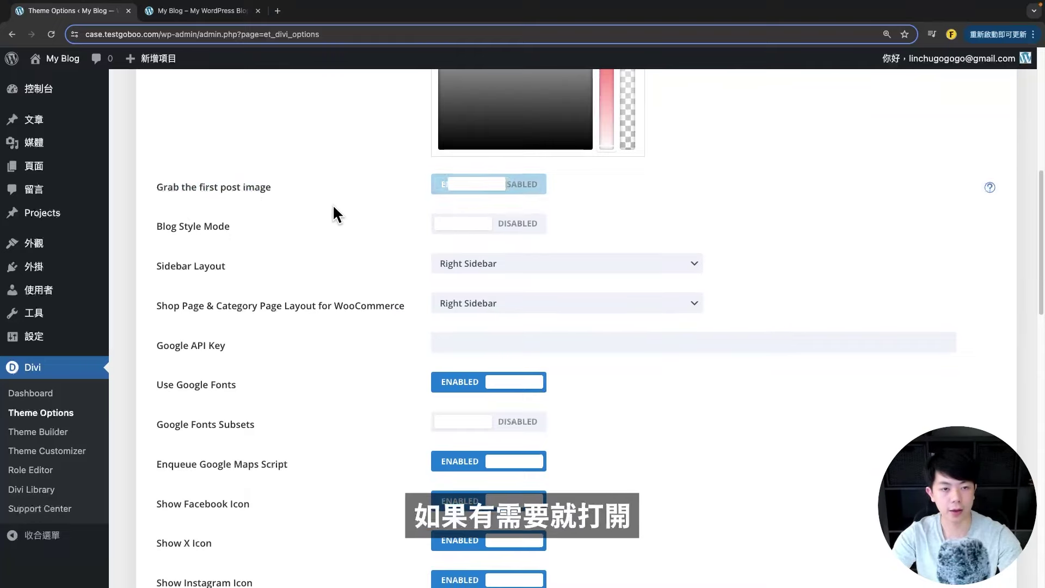
left_click_drag(274, 187, 183, 188)
left_click(246, 235)
scroll(218, 218, "down", 3)
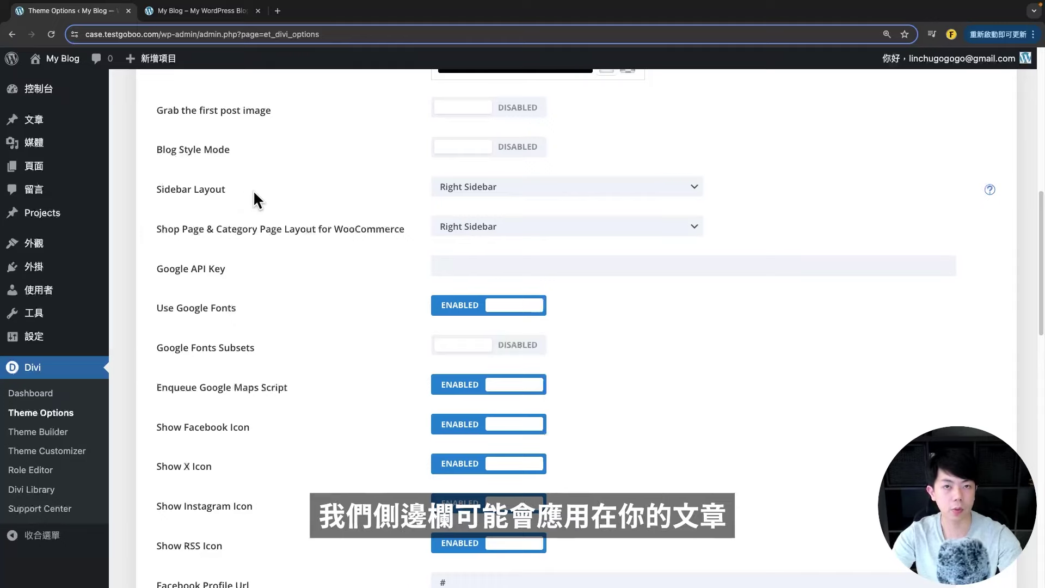
- Review Sidebar Layout, keeping Right Sidebar for the WooCommerce shop page, and Use Google Fonts
left_click(506, 184)
scroll(326, 191, "down", 1)
left_click_drag(221, 208, 306, 208)
left_click(457, 210)
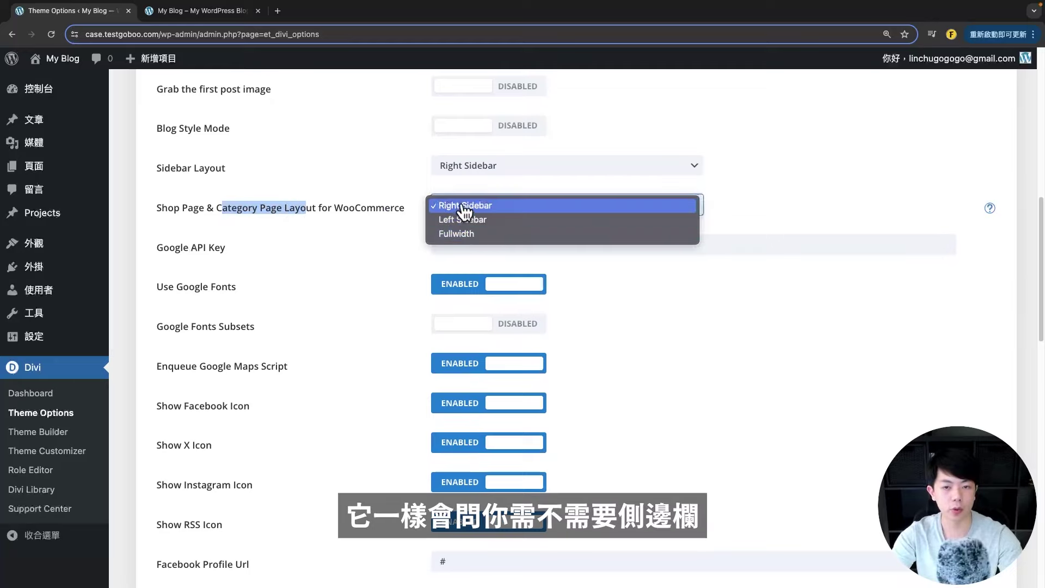
left_click(304, 276)
scroll(305, 276, "down", 2)
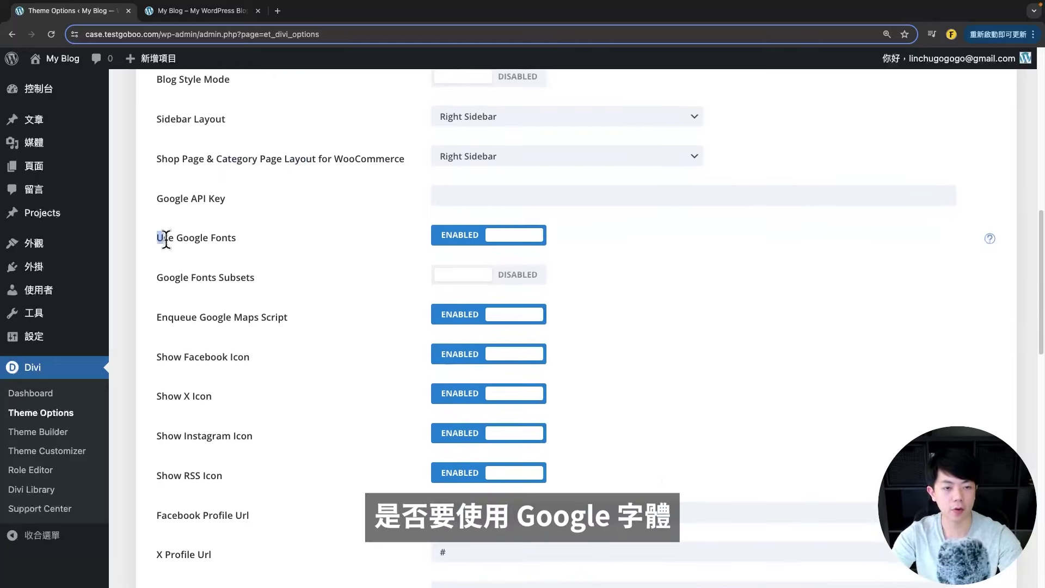
left_click_drag(159, 237, 290, 272)
left_click(293, 273)
- Compare the front-end social icons with the Facebook, X and Instagram profile URL fields
scroll(293, 273, "down", 1)
scroll(367, 303, "down", 4)
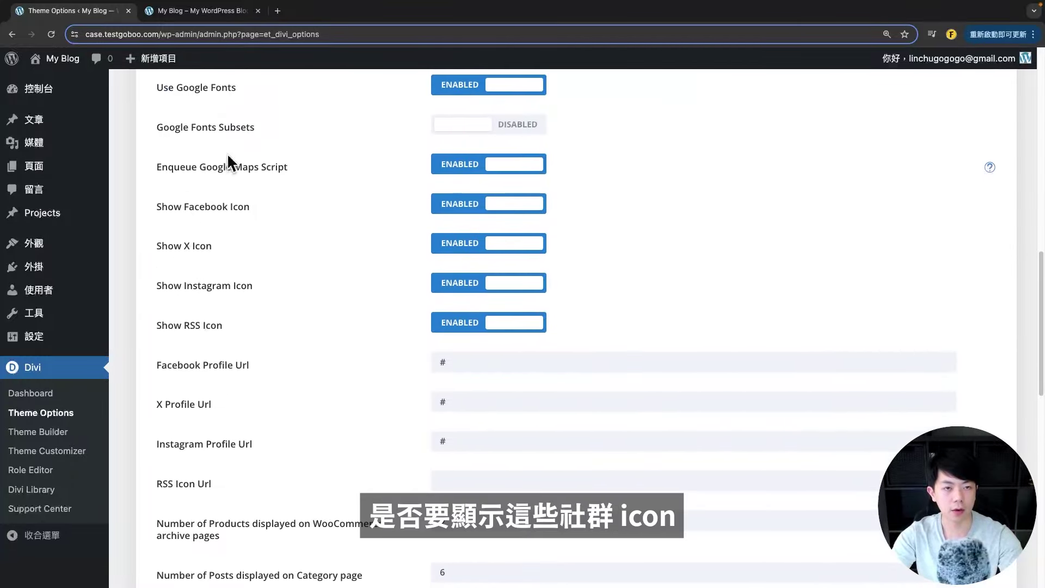
key("ctrl+Tab")
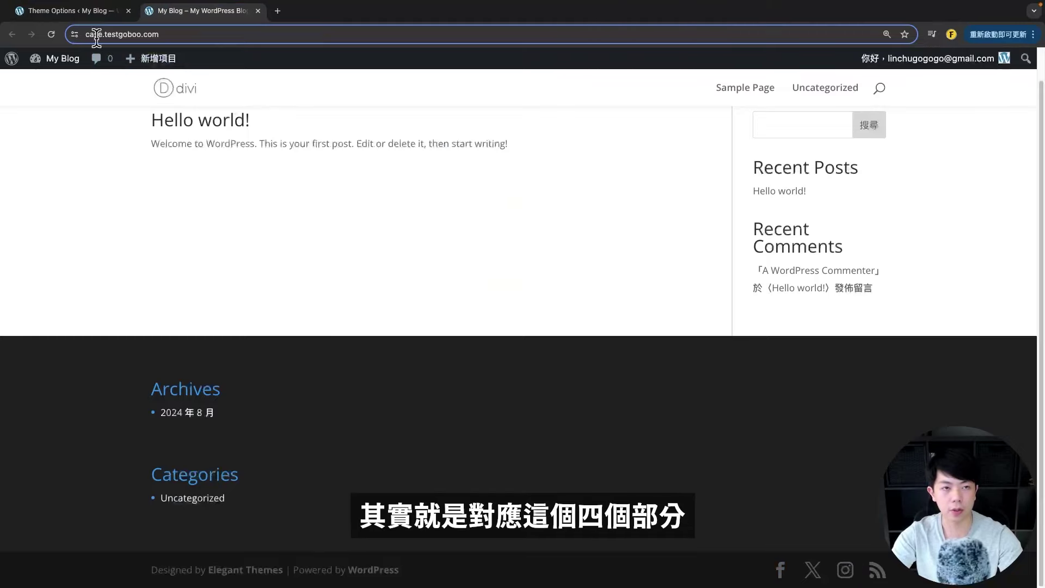
left_click(60, 11)
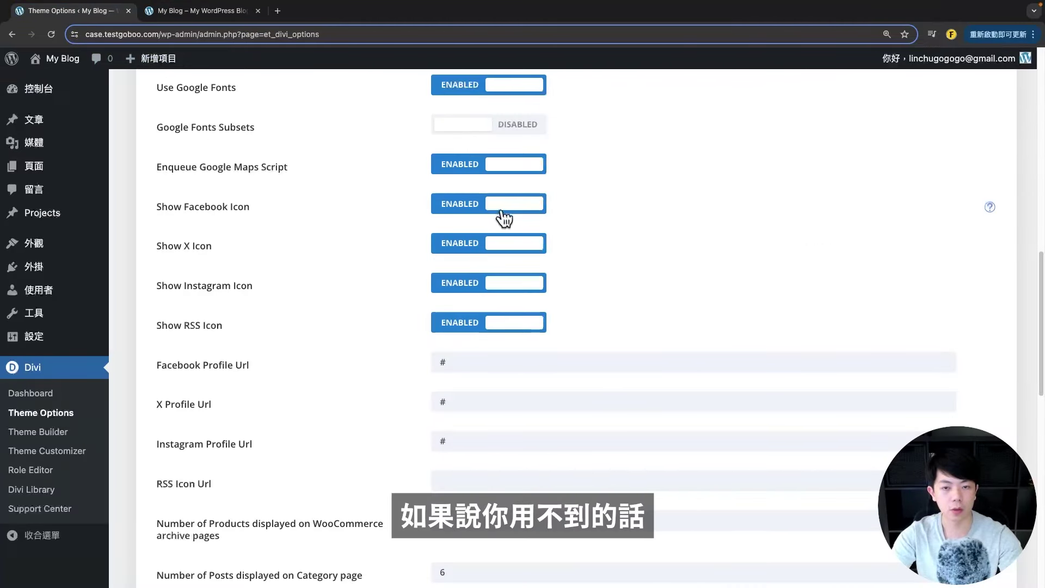
scroll(338, 324, "down", 3)
scroll(338, 316, "down", 1)
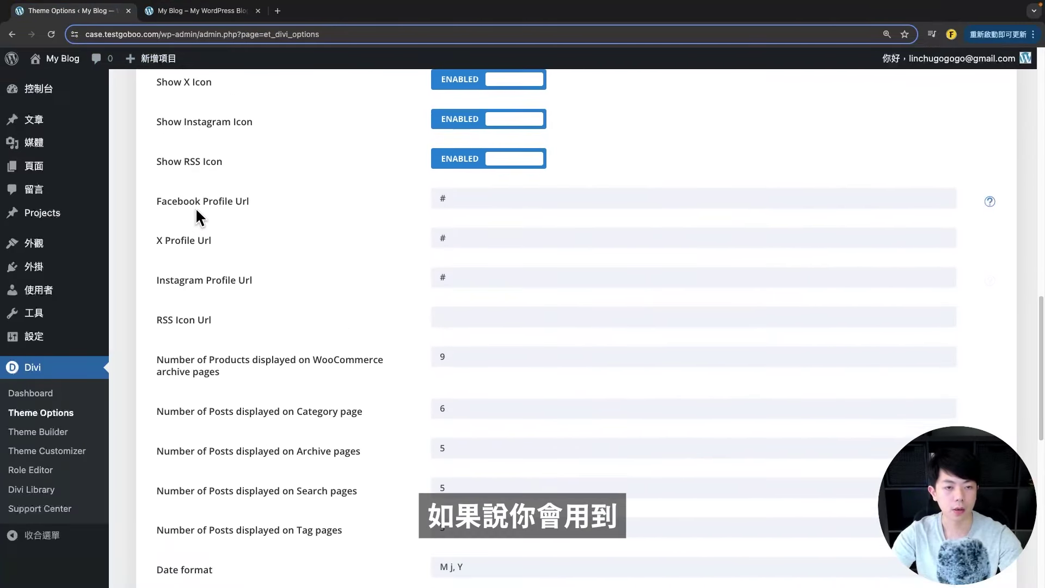
left_click_drag(176, 200, 494, 191)
left_click(472, 192)
key("Tab")
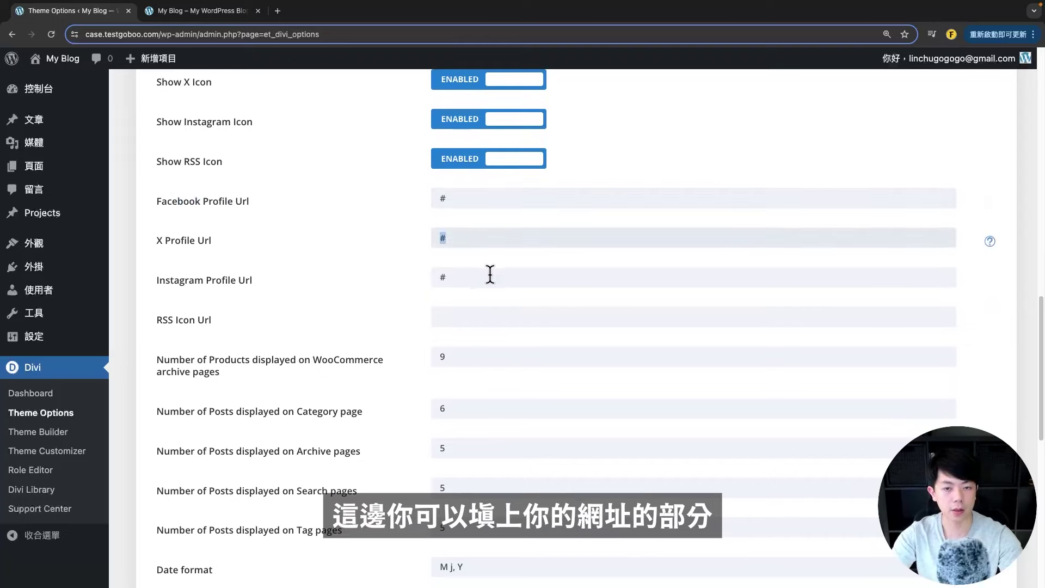
key("Tab")
- Review the posts-per-page settings, including 6 posts per Category page
scroll(210, 287, "down", 3)
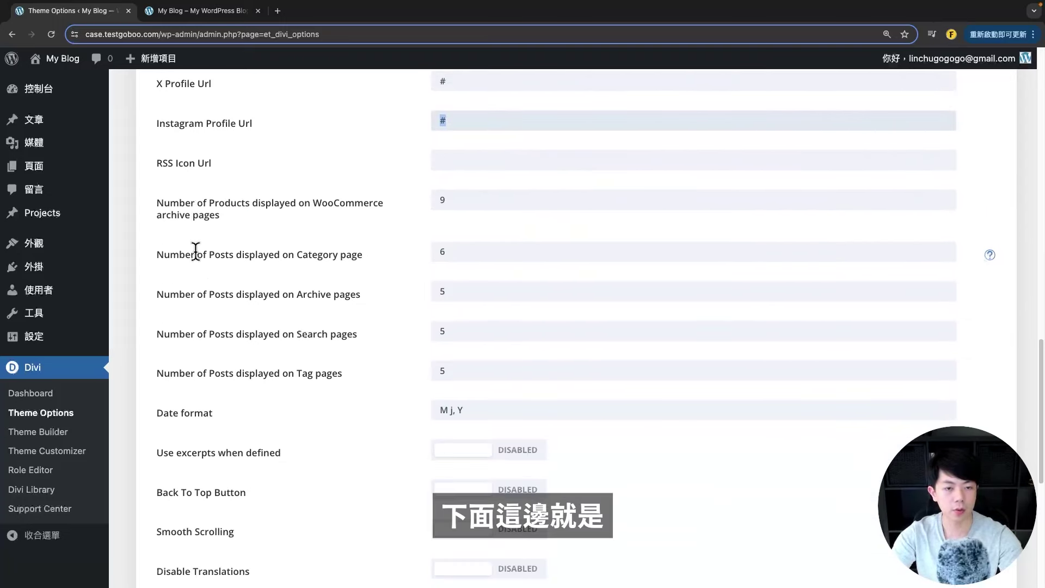
left_click_drag(158, 254, 273, 256)
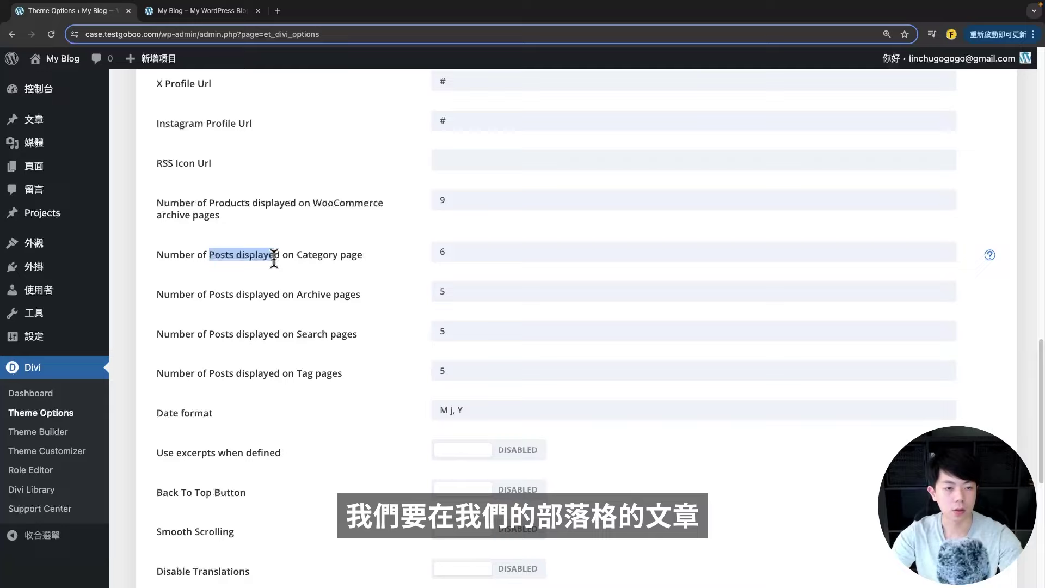
left_click_drag(457, 252, 399, 267)
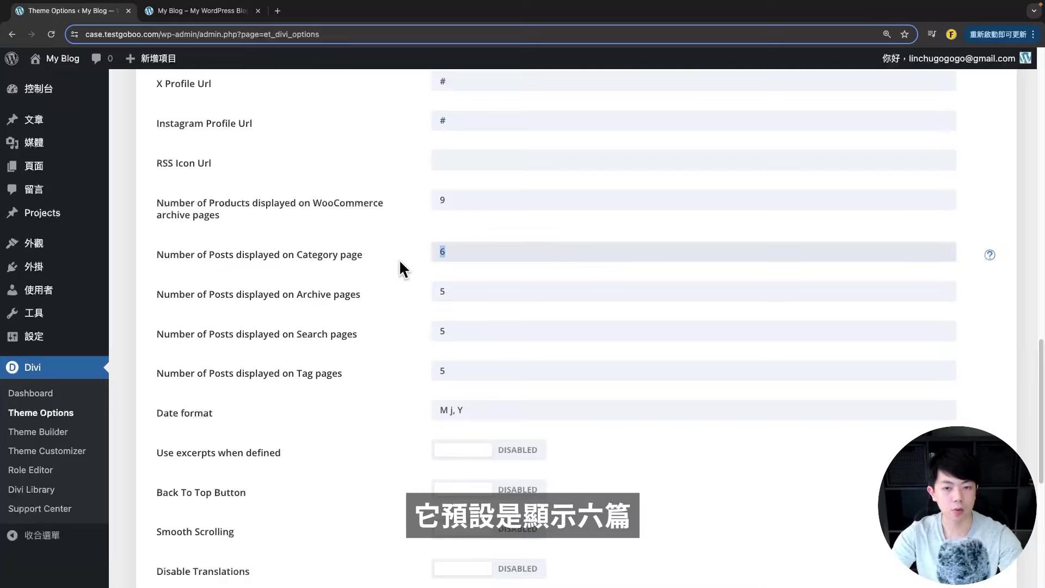
left_click_drag(297, 254, 363, 255)
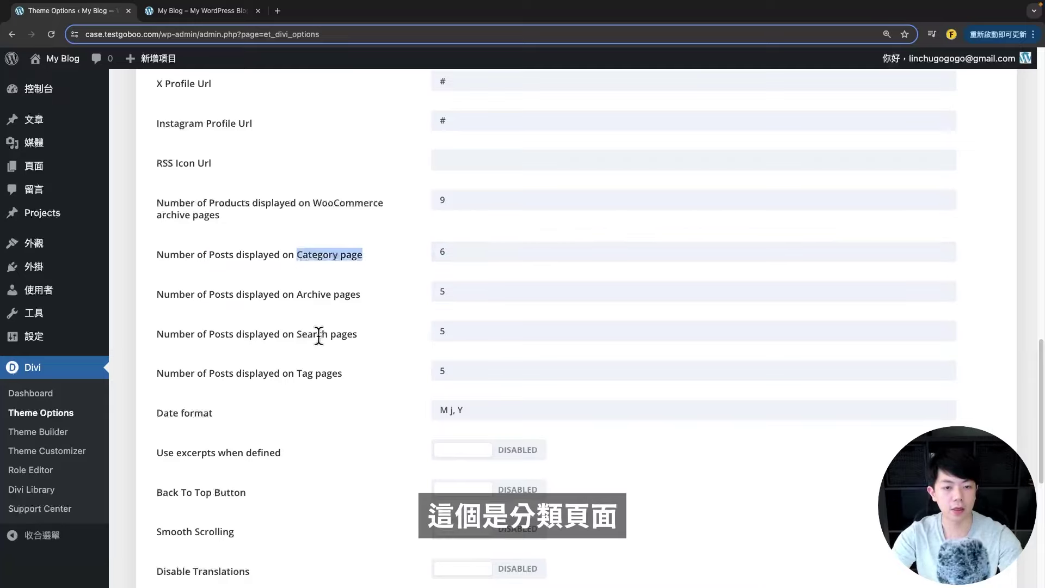
left_click_drag(298, 334, 357, 335)
left_click_drag(295, 373, 343, 374)
scroll(359, 422, "down", 5)
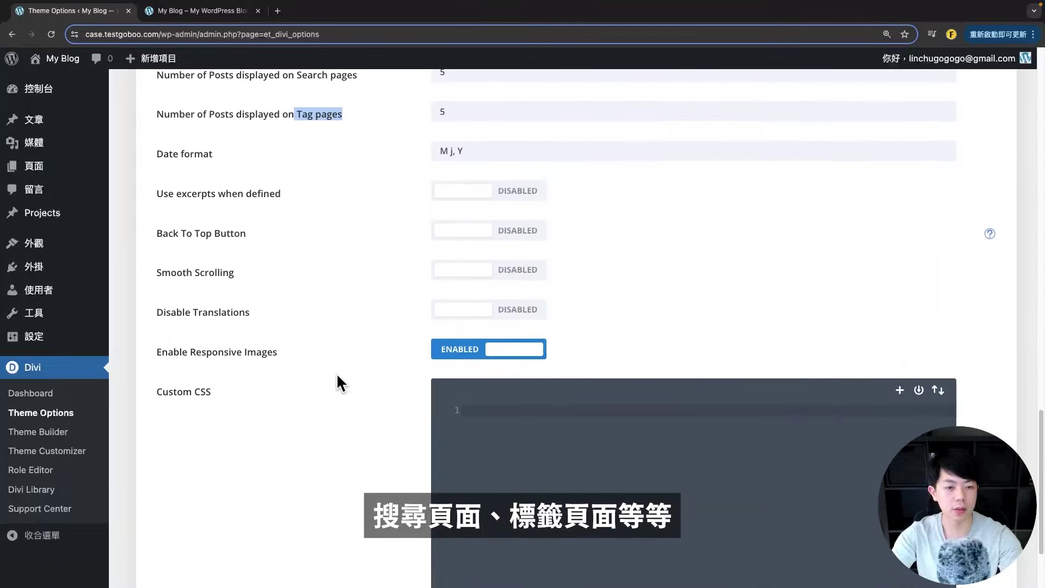
mouse_move(157, 211)
left_mouse_down()
mouse_move(262, 212)
mouse_move(152, 227)
left_mouse_up()
- Enable the Back To Top Button, leaving Smooth Scrolling disabled and Custom CSS empty
left_click(509, 211)
scroll(272, 250, "down", 1)
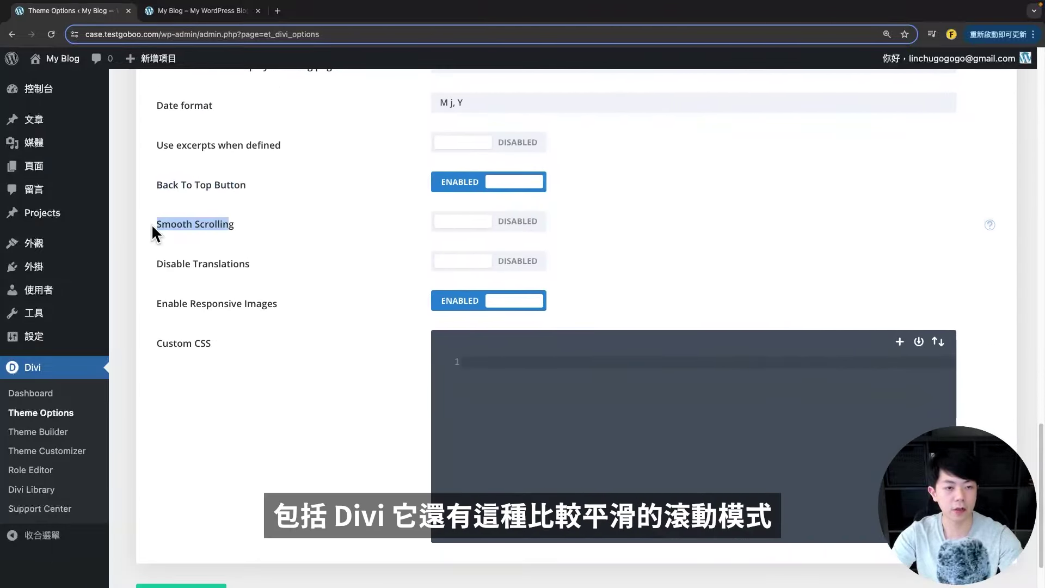
left_click(334, 273)
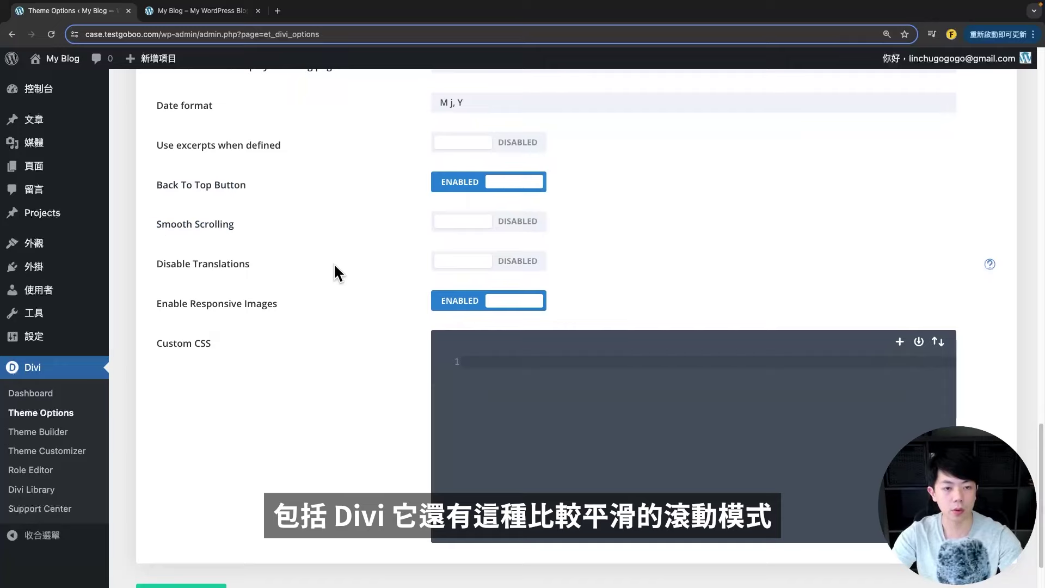
scroll(335, 272, "down", 3)
left_click_drag(212, 275, 164, 276)
left_click(479, 299)
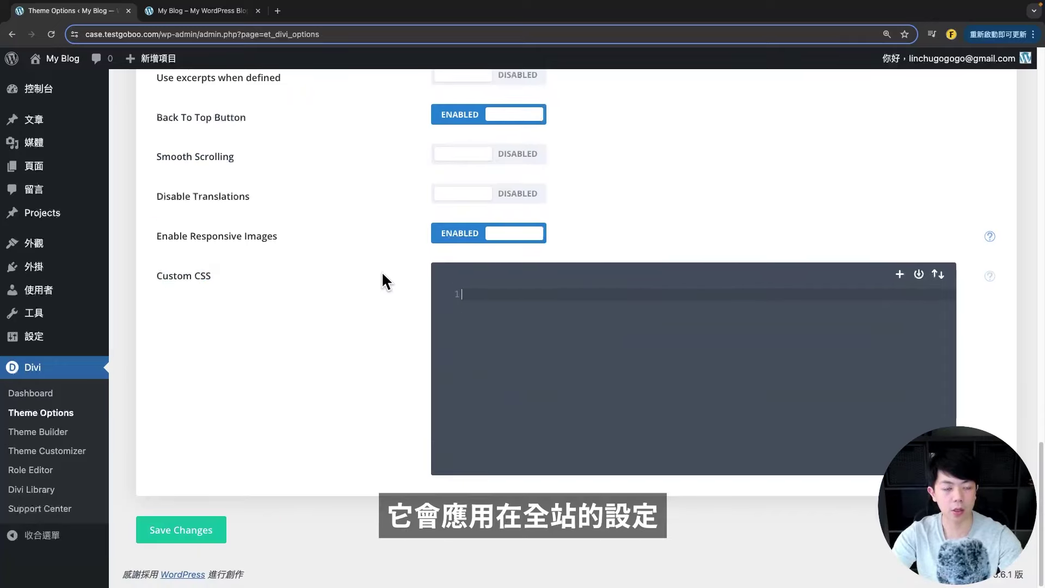
- Save the theme option changes and reload the front-end blog to check them
left_click(170, 527)
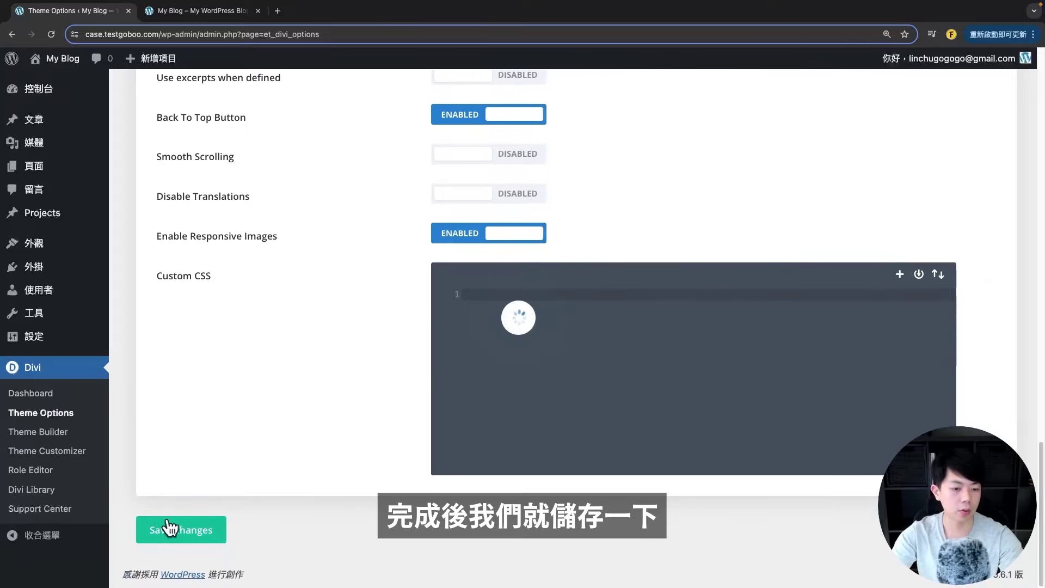
left_click(201, 10)
left_click(51, 34)
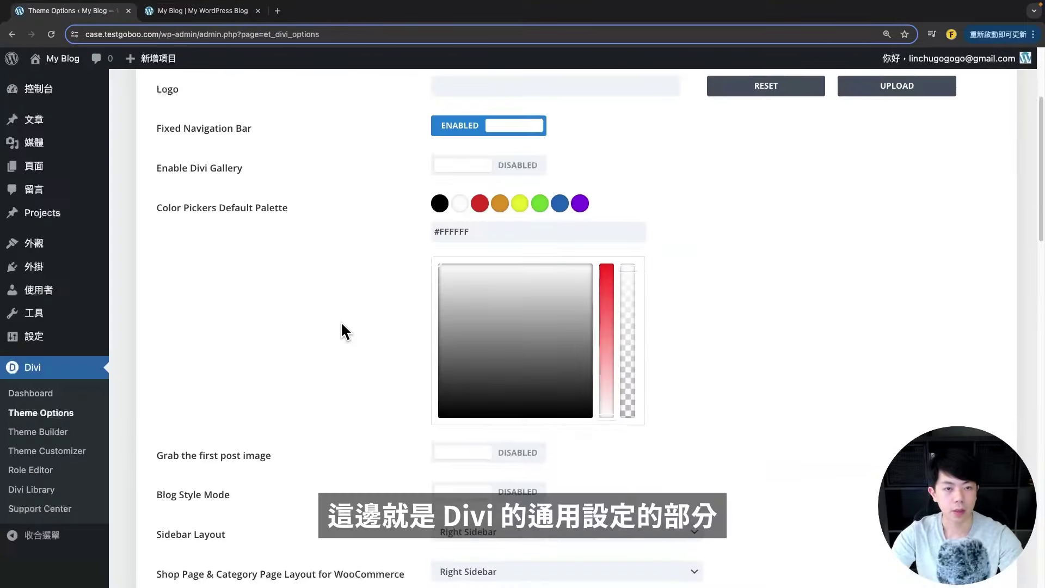
scroll(342, 319, "up", 3)
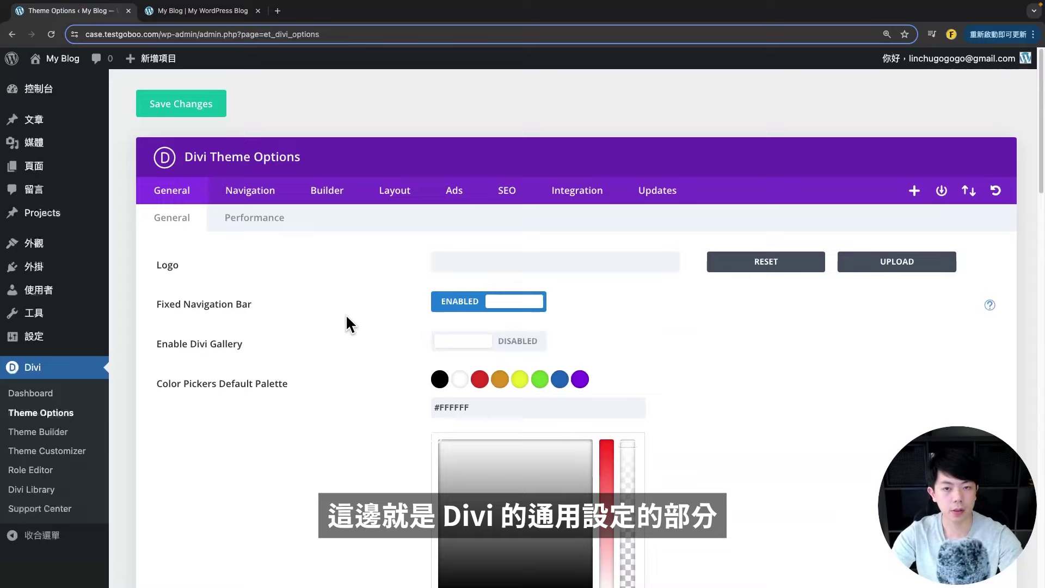
- Look through the General tab's Performance settings
left_click(262, 223)
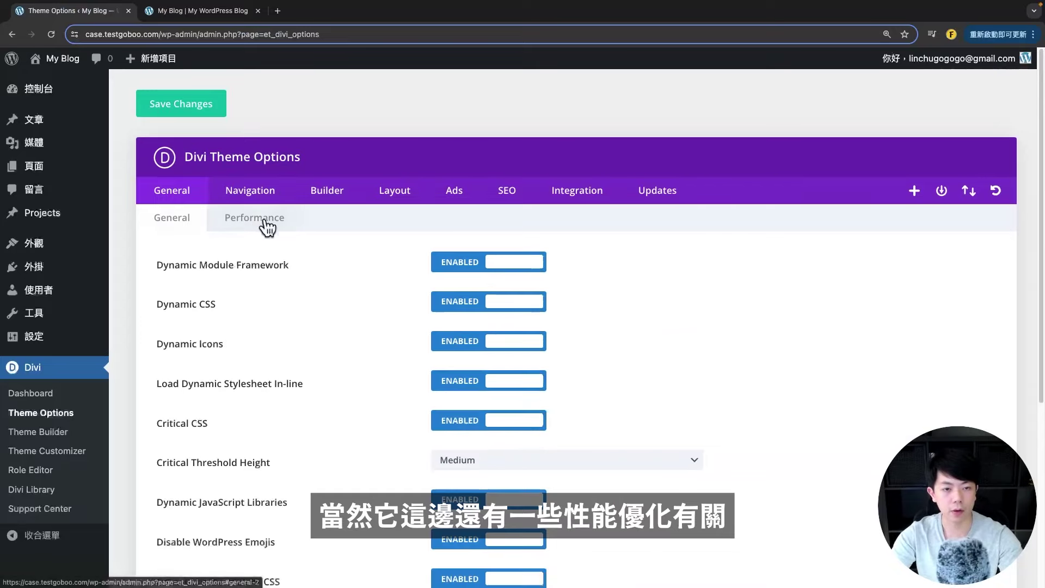
scroll(283, 253, "down", 1)
scroll(267, 280, "down", 5)
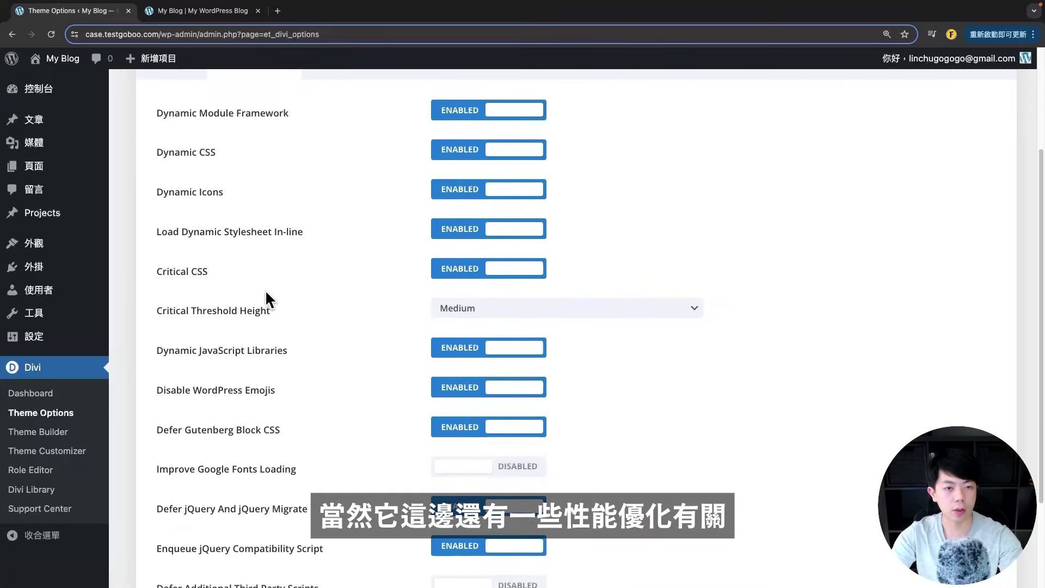
scroll(265, 290, "up", 5)
scroll(358, 290, "down", 1)
scroll(361, 316, "up", 2)
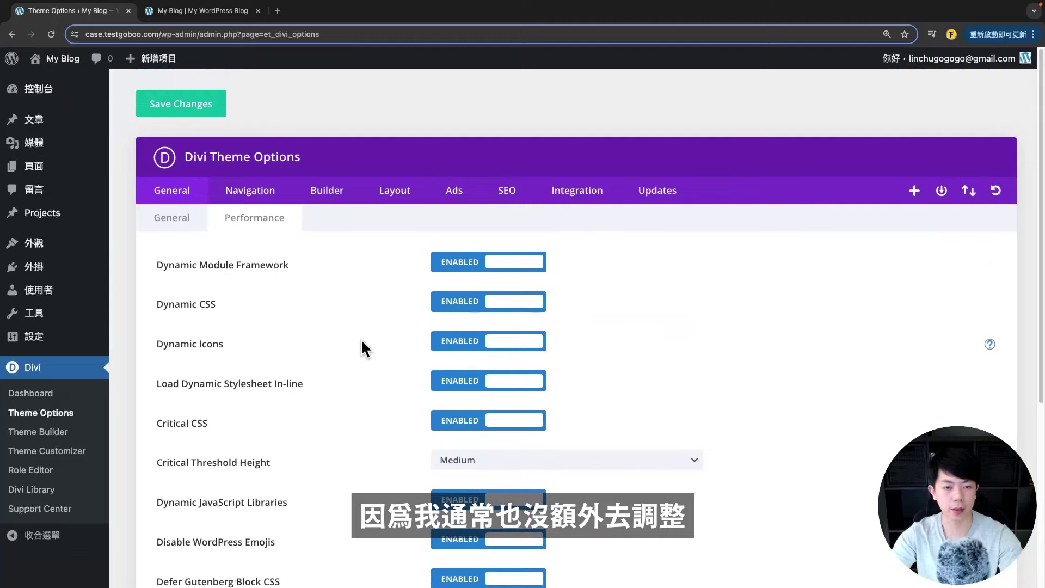
- Review the Navigation options, toggling page Show dropdown menus off and back on
left_click(252, 200)
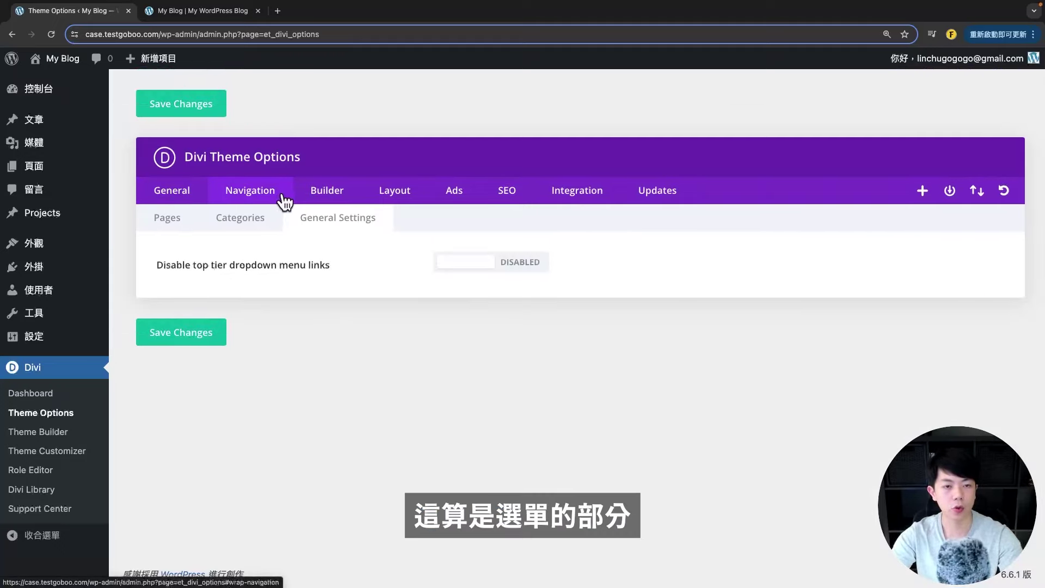
left_click(155, 224)
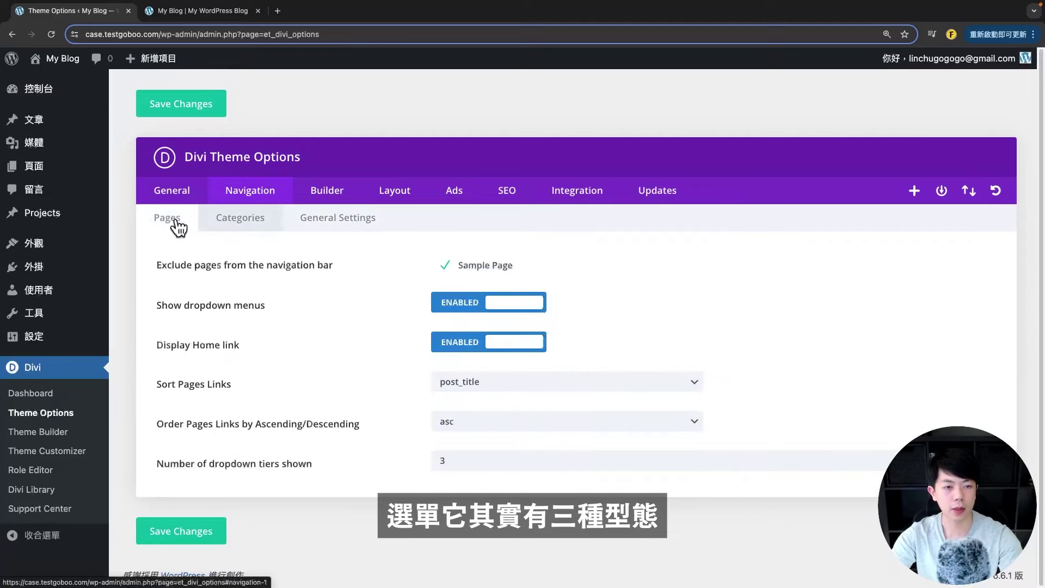
left_click(244, 224)
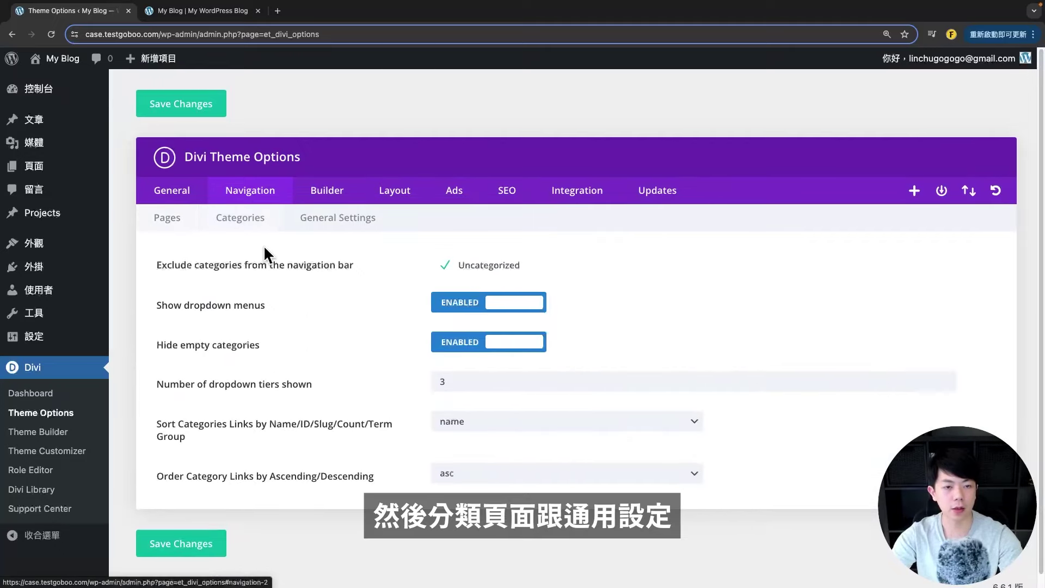
left_click(346, 224)
left_click(180, 222)
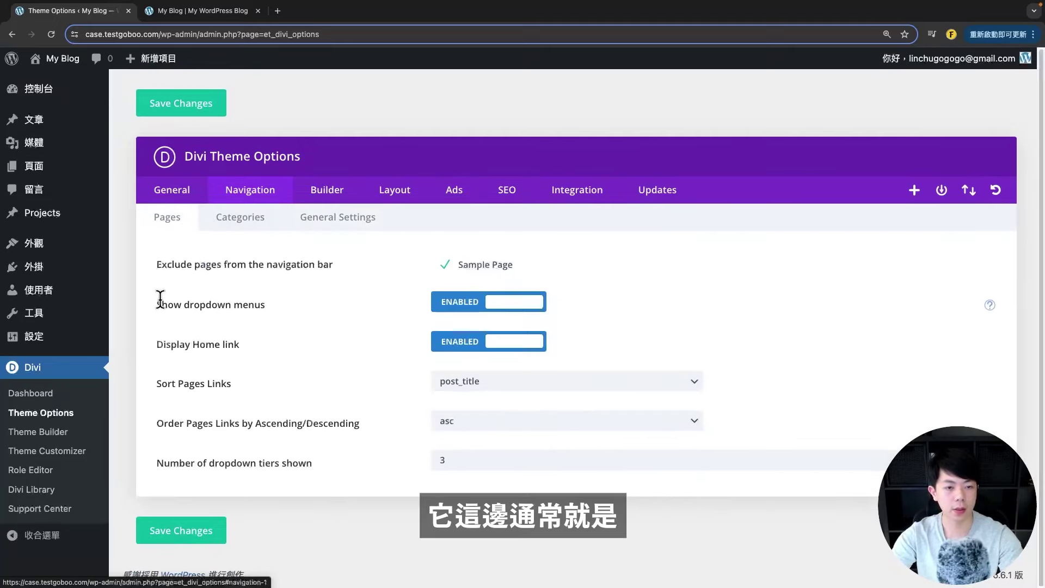
left_click_drag(160, 298, 197, 304)
left_click(210, 305)
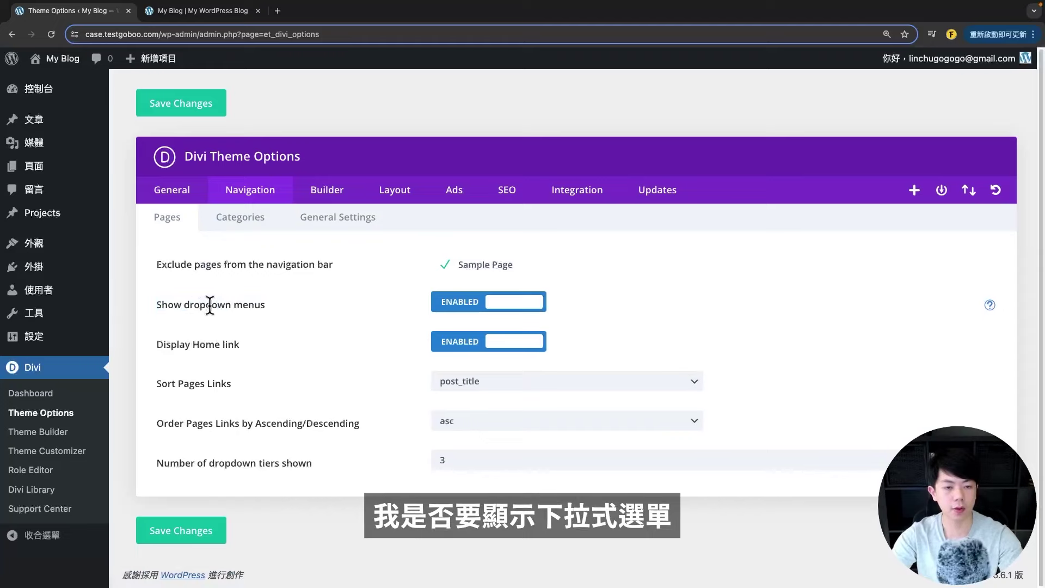
left_click(313, 315)
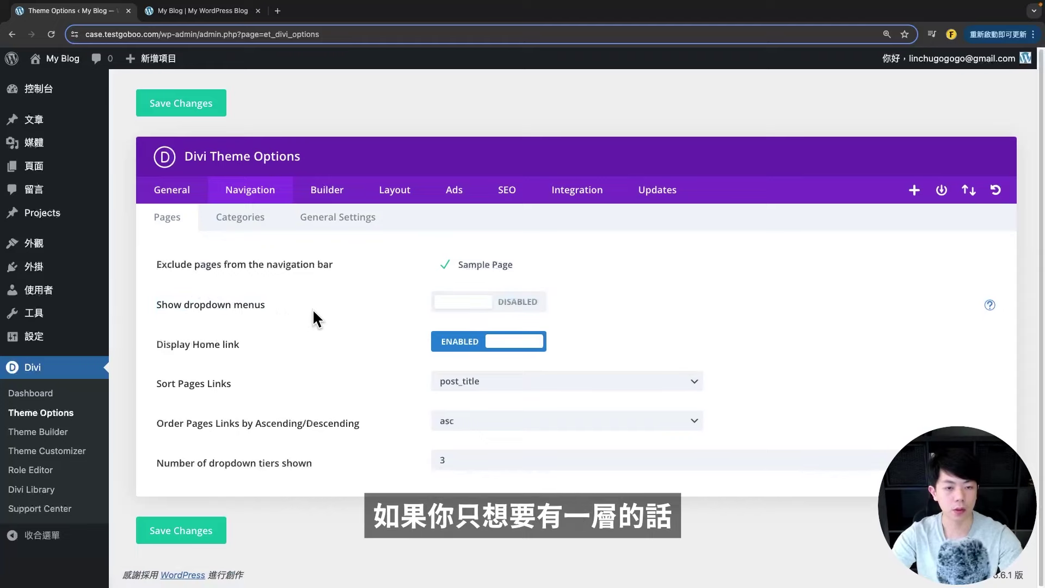
left_click(442, 316)
left_click_drag(155, 344, 281, 348)
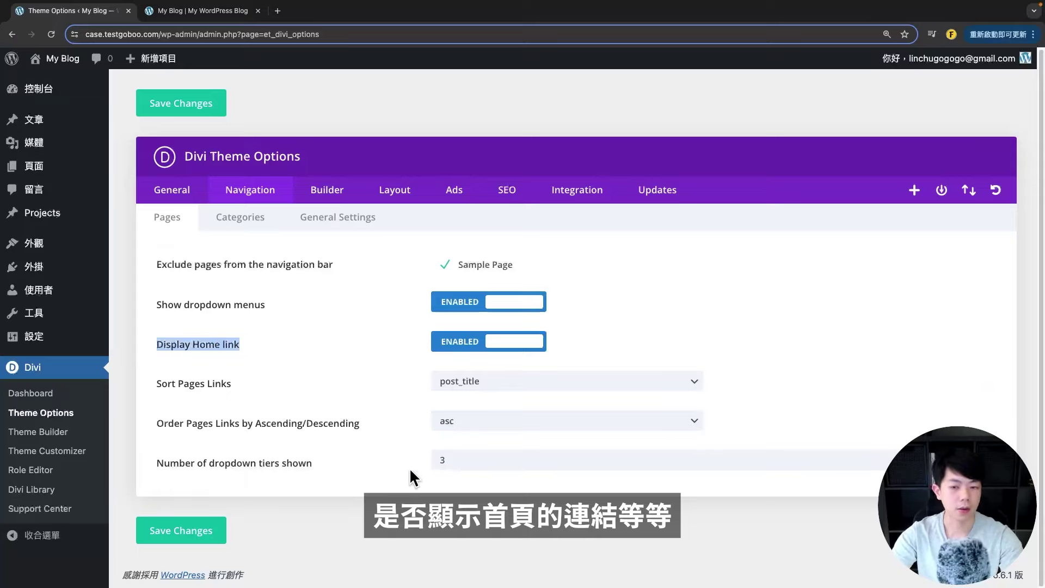
left_click(248, 219)
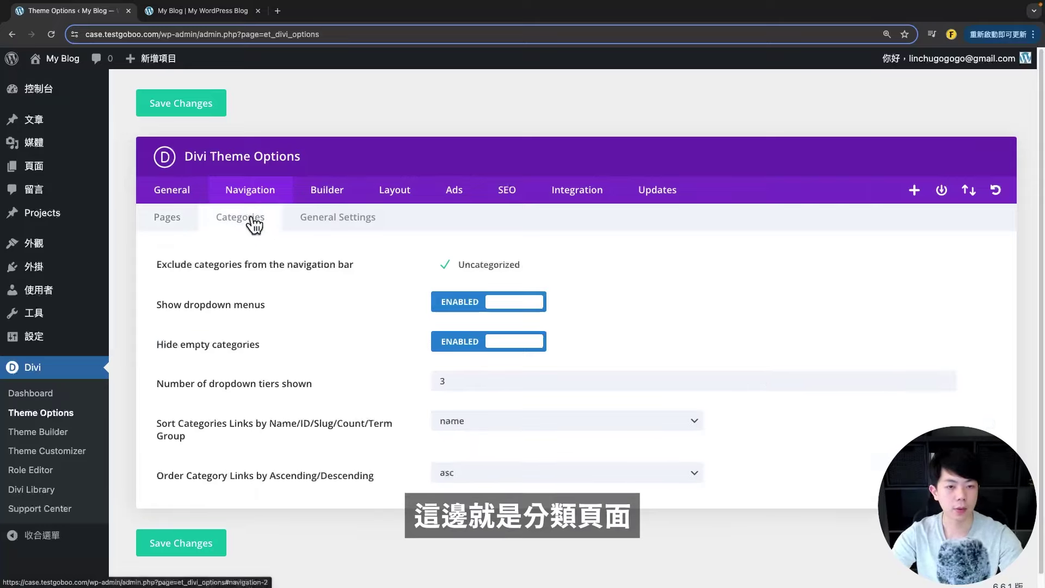
left_click(326, 190)
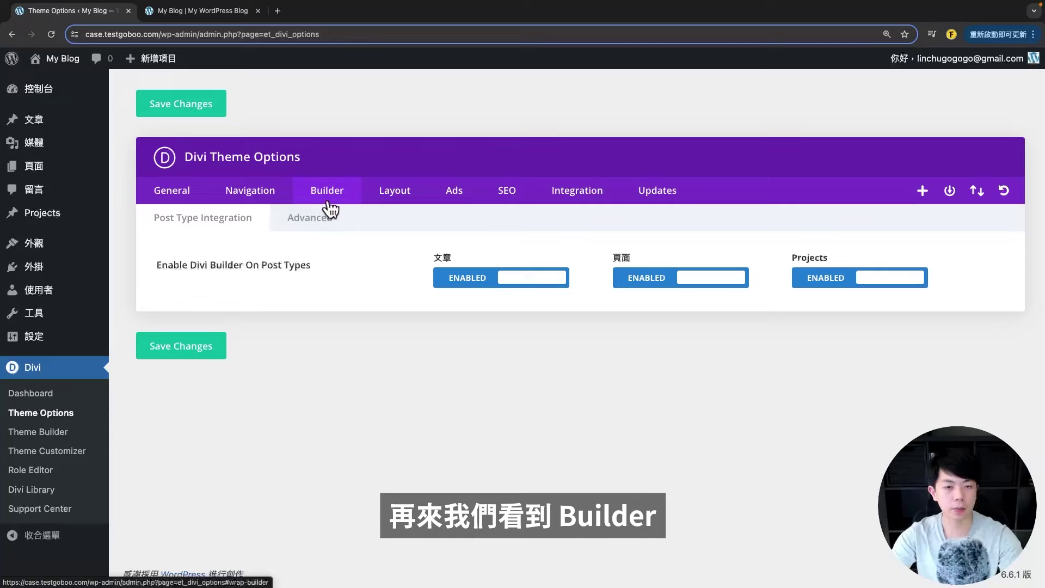
- Disable the Divi Builder for posts and save the builder settings
left_click_drag(197, 267, 288, 265)
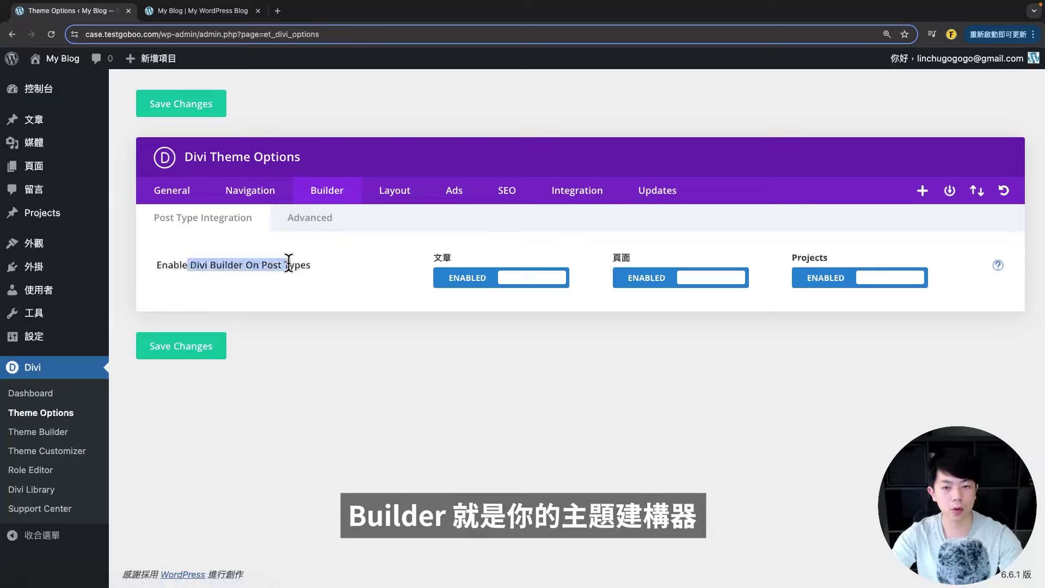
left_click(446, 337)
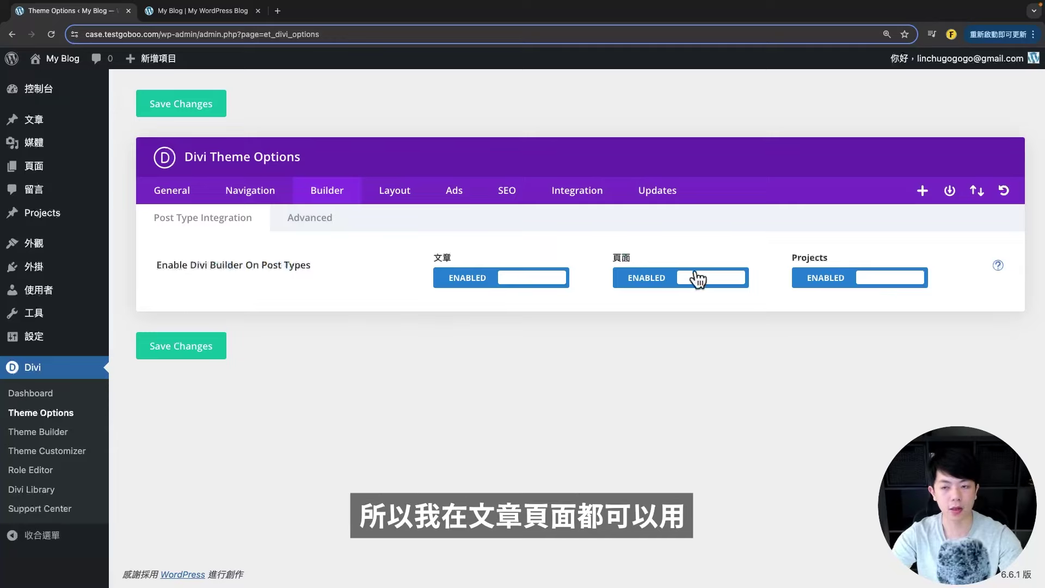
left_click_drag(190, 265, 328, 305)
left_click(391, 339)
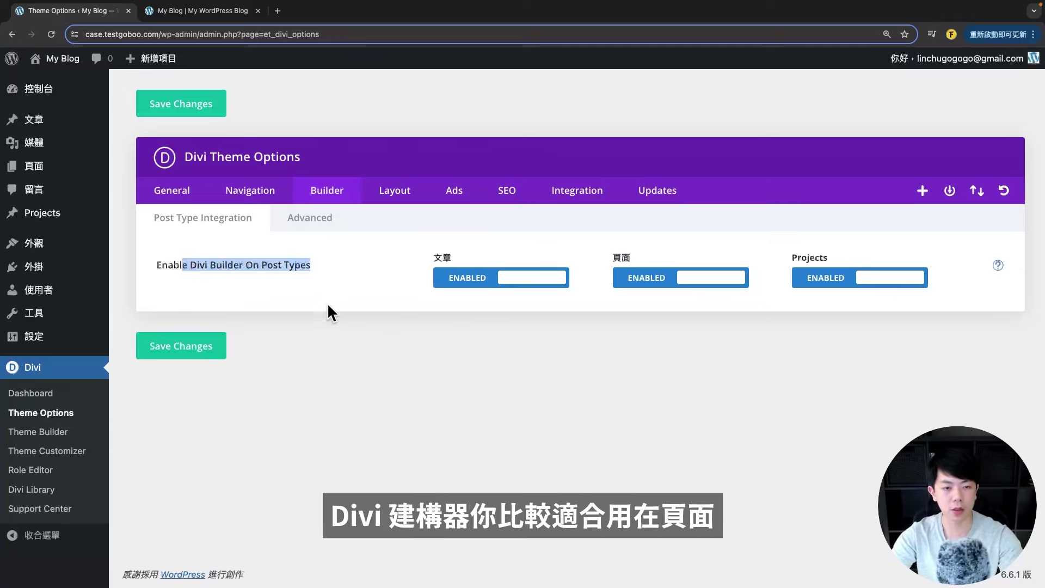
left_click(617, 326)
left_click(547, 280)
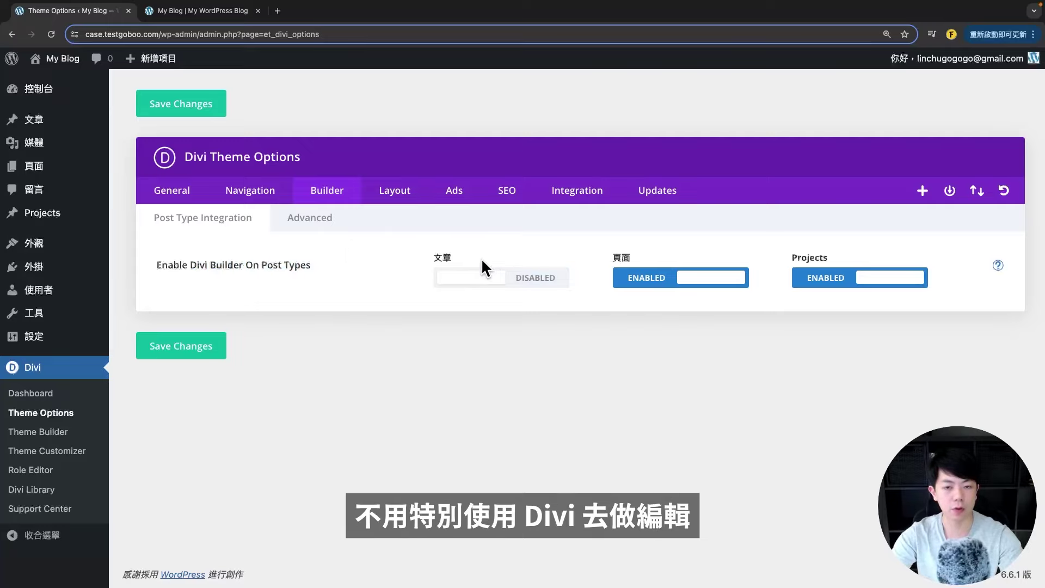
left_click(209, 359)
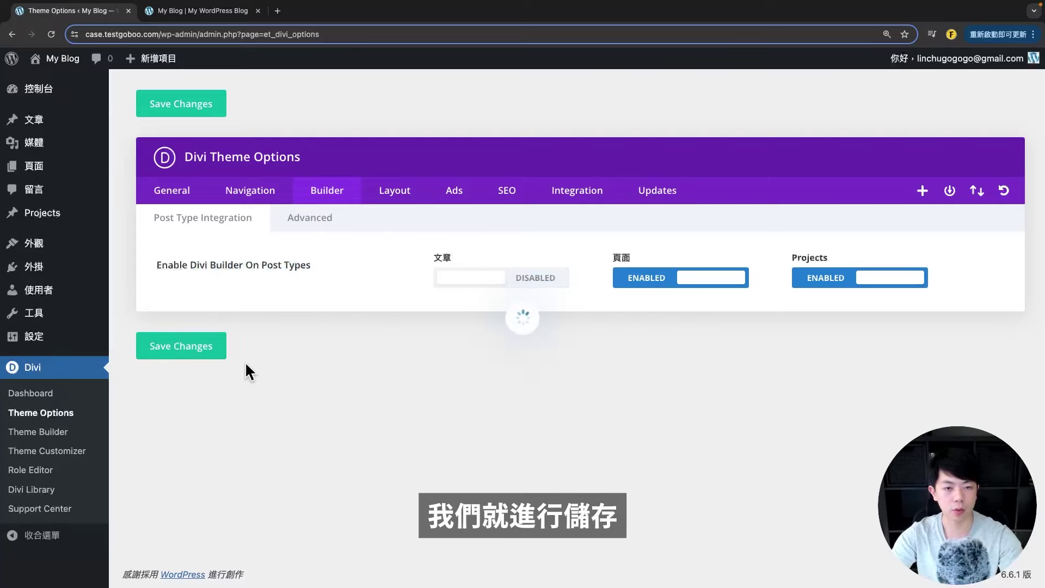
- Clear the generated static CSS files in the Builder's Advanced settings
left_click(310, 220)
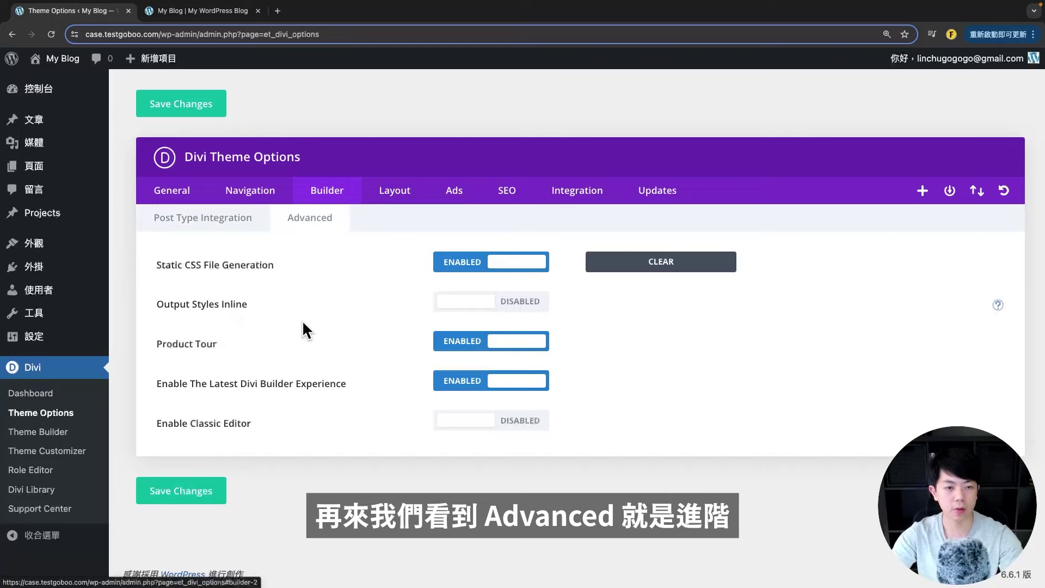
left_click_drag(156, 266, 225, 267)
left_click(228, 268)
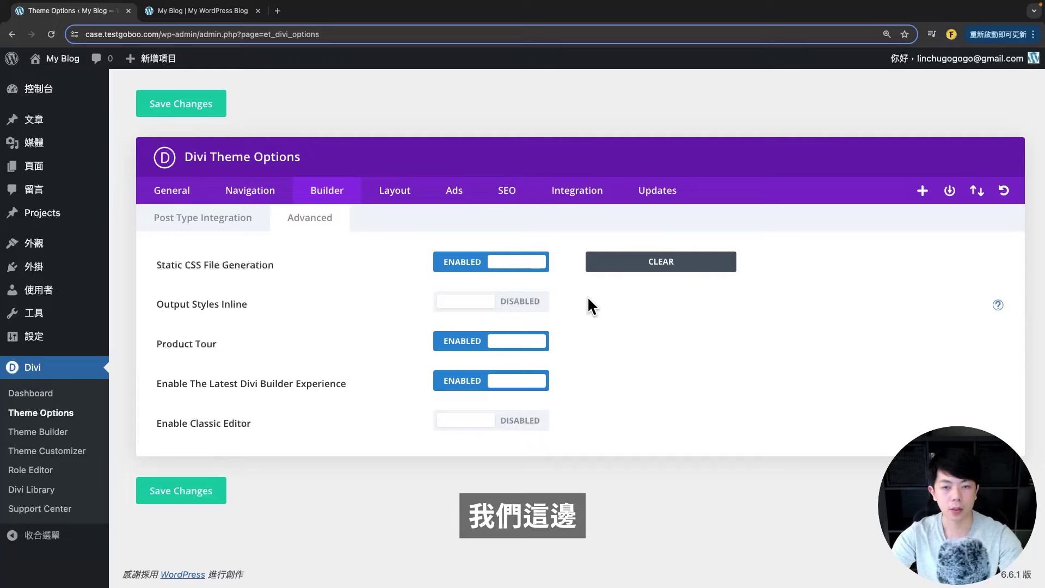
left_click(645, 267)
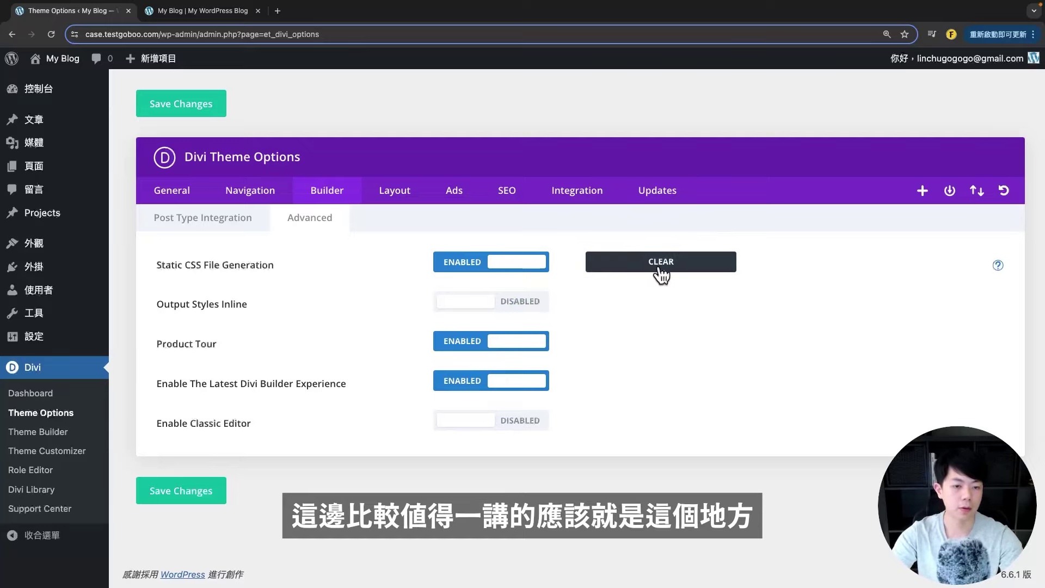
left_click(381, 197)
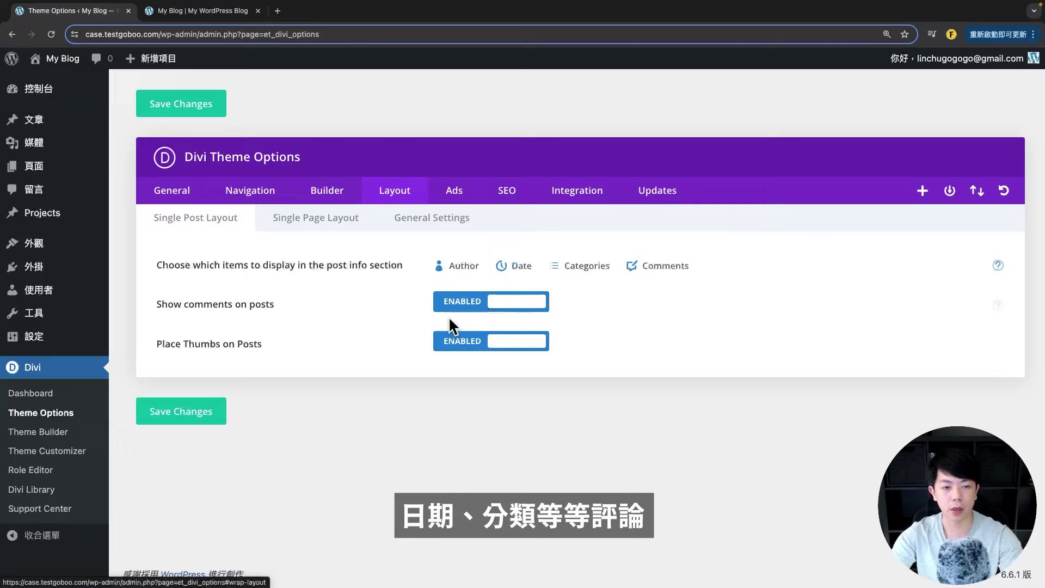
- Toggle the Comments post info item and Show comments on posts off, then back on
left_click(643, 269)
left_click(652, 276)
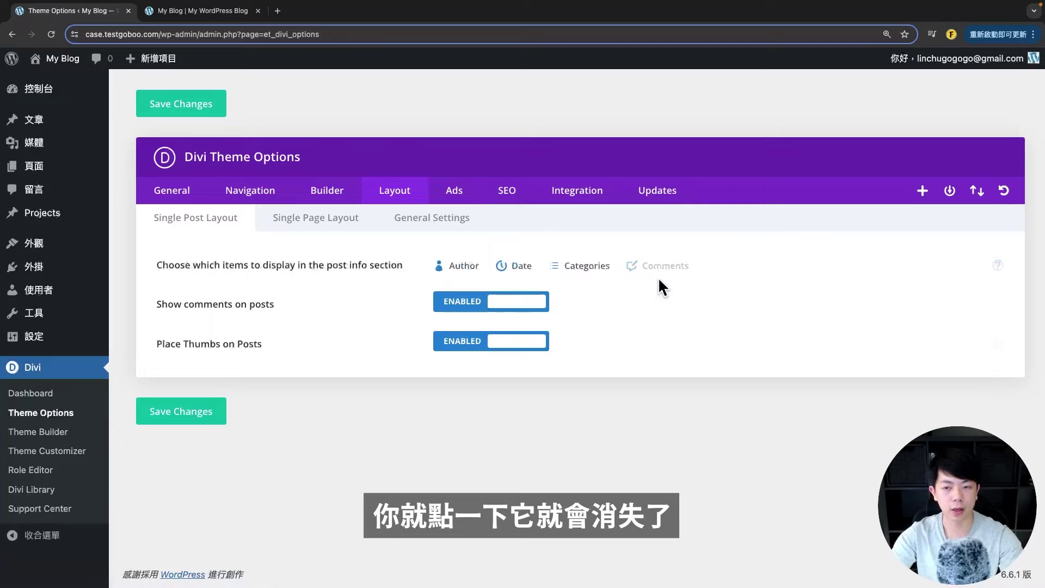
left_click(659, 272)
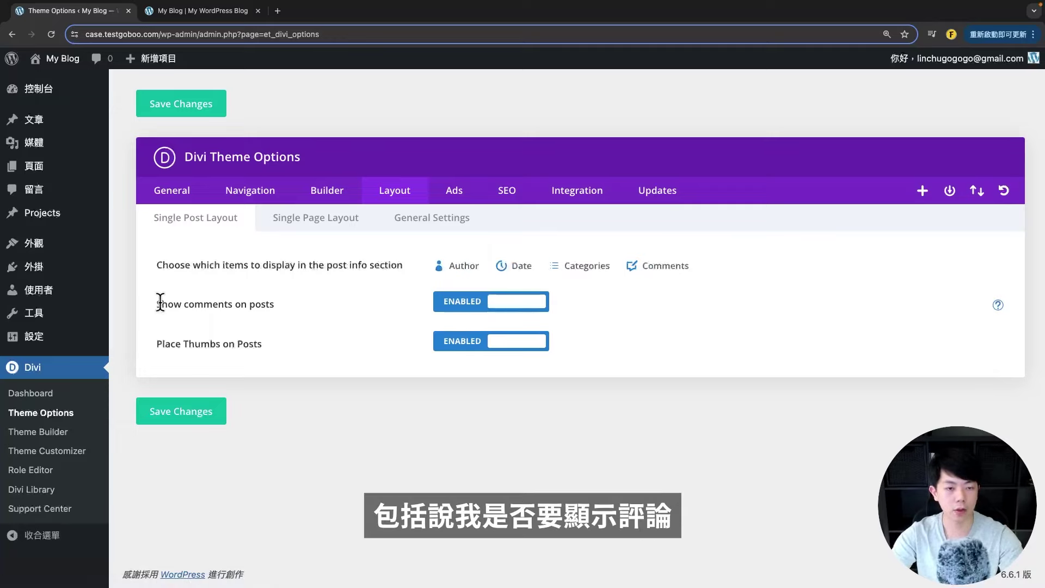
left_click_drag(158, 304, 290, 302)
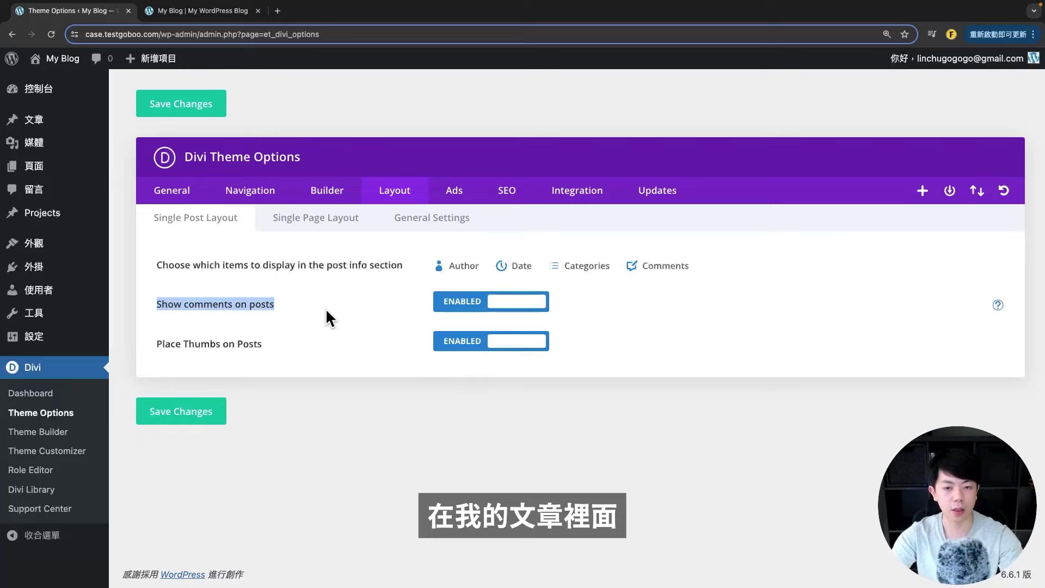
left_click(354, 308)
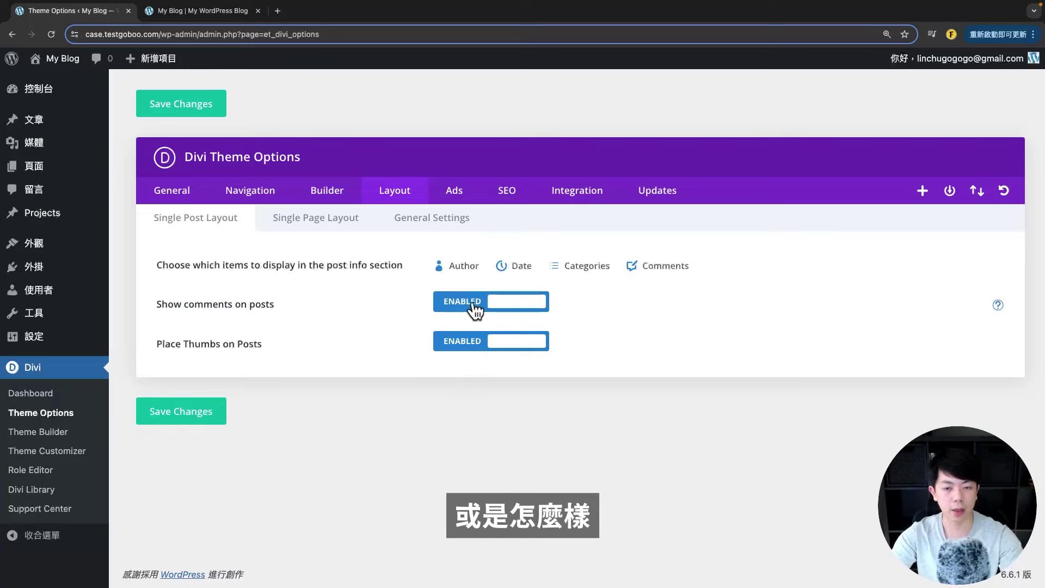
left_click(479, 305)
left_click(483, 304)
- Look through the Ads tab and the homepage and single post SEO settings
left_click(454, 190)
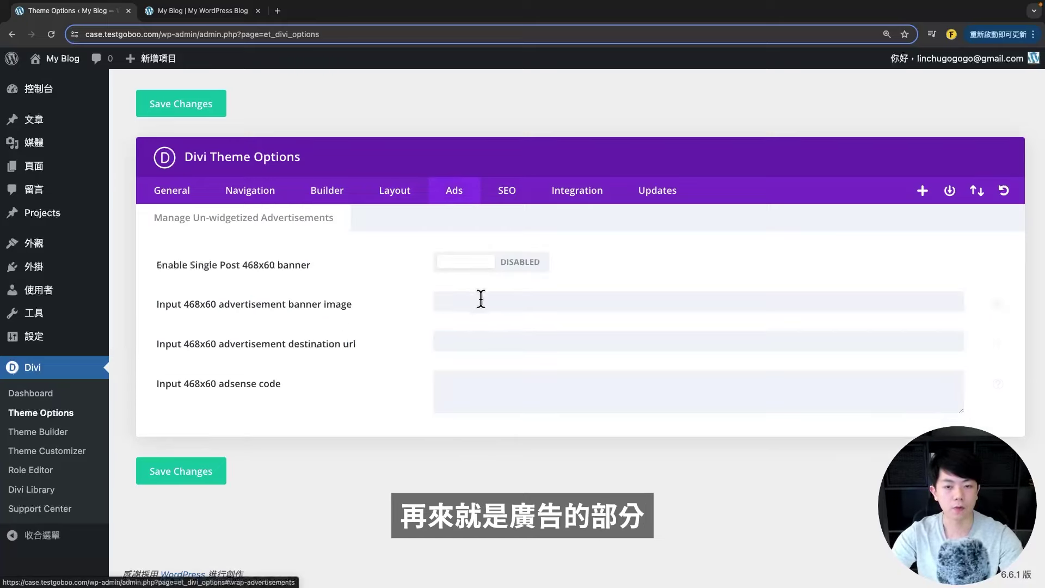
left_click(505, 196)
scroll(414, 261, "down", 2)
scroll(315, 320, "up", 2)
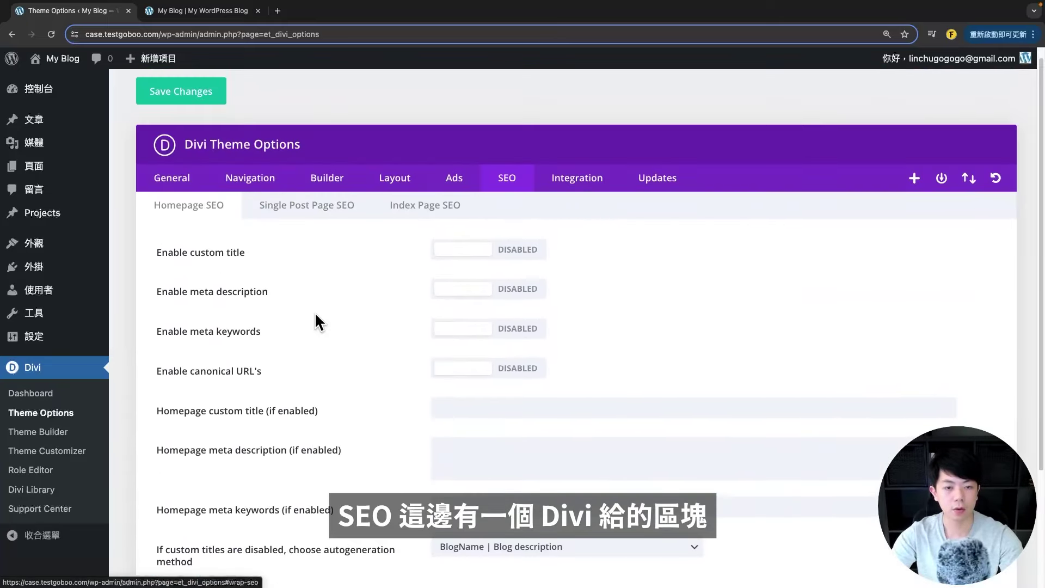
left_click(313, 207)
left_click(187, 212)
scroll(361, 319, "up", 1)
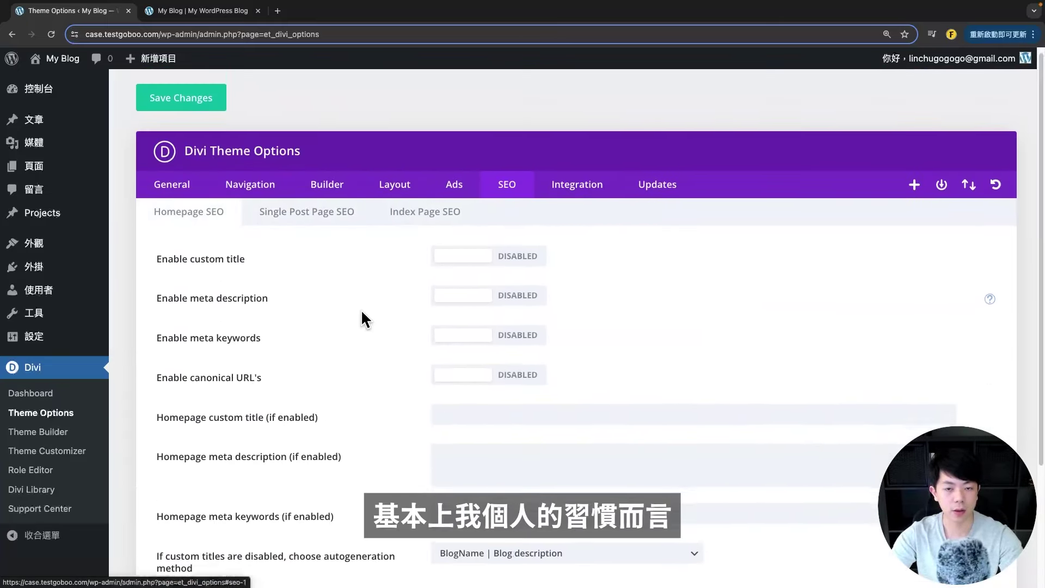
scroll(367, 305, "down", 2)
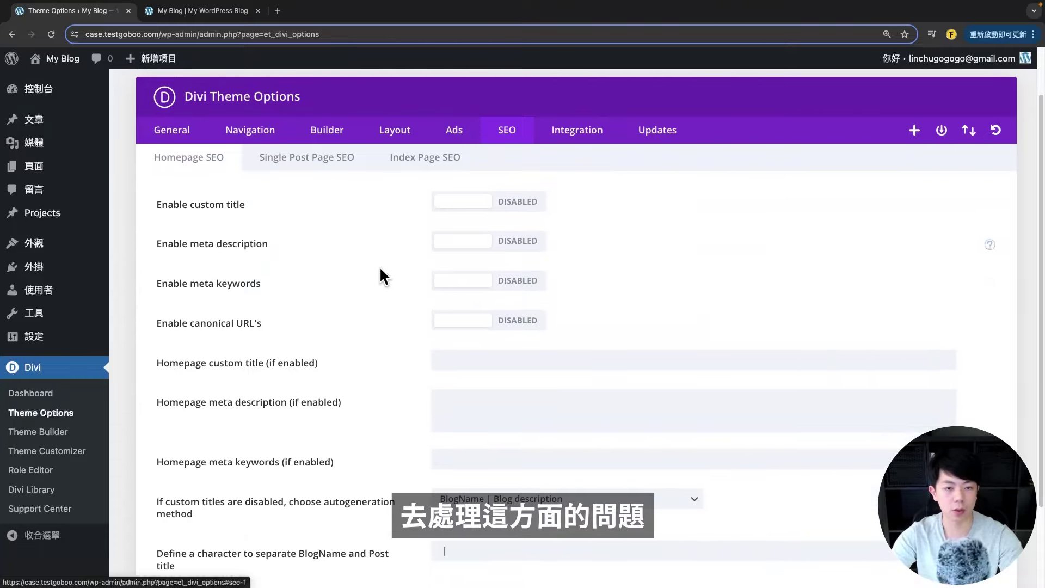
scroll(473, 287, "down", 2)
scroll(472, 250, "up", 3)
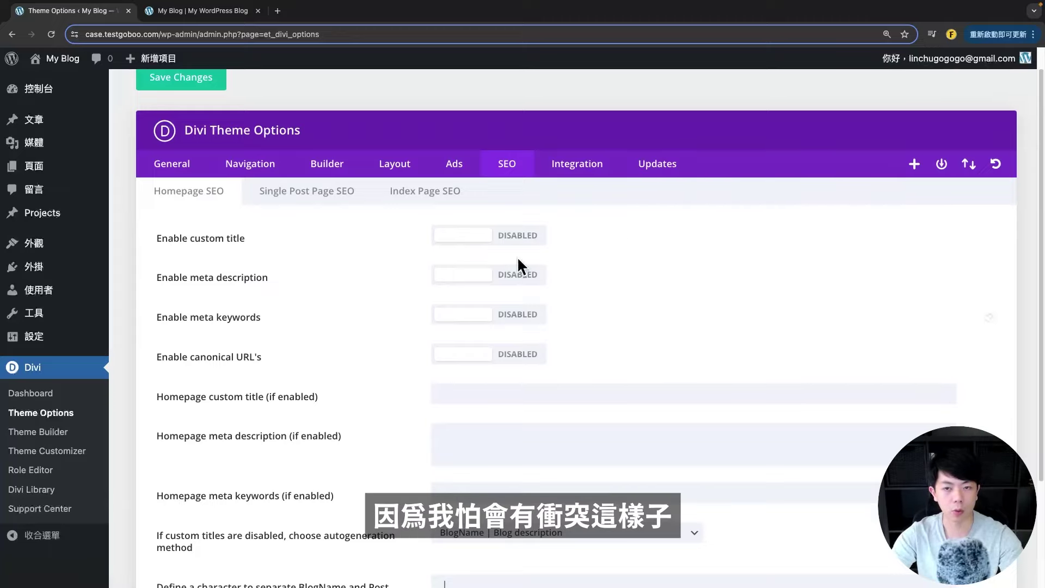
left_click(585, 172)
- Review the header, body and single post top/bottom code fields, then view Updates
scroll(381, 234, "down", 1)
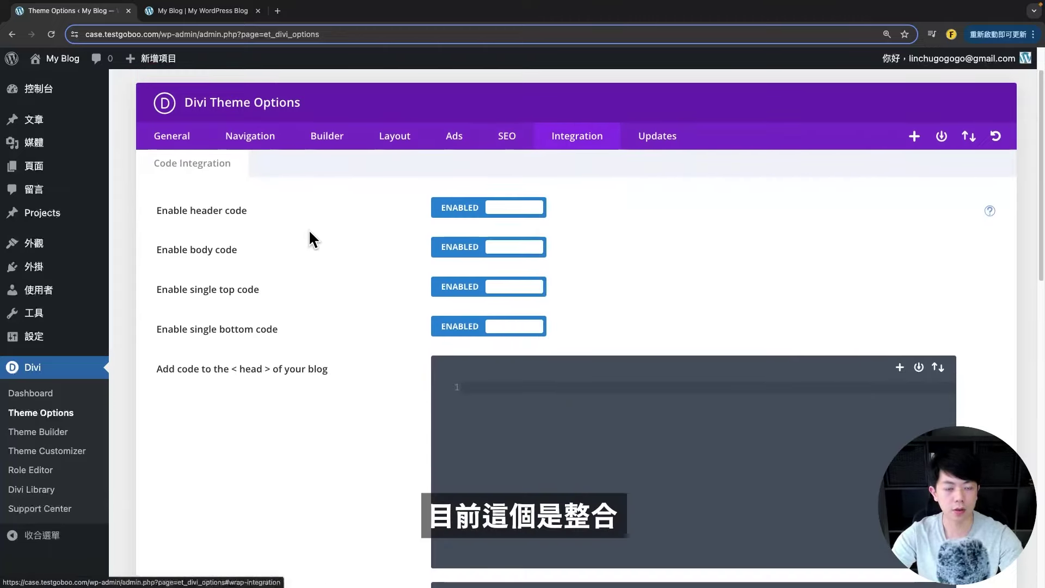
scroll(218, 229, "down", 1)
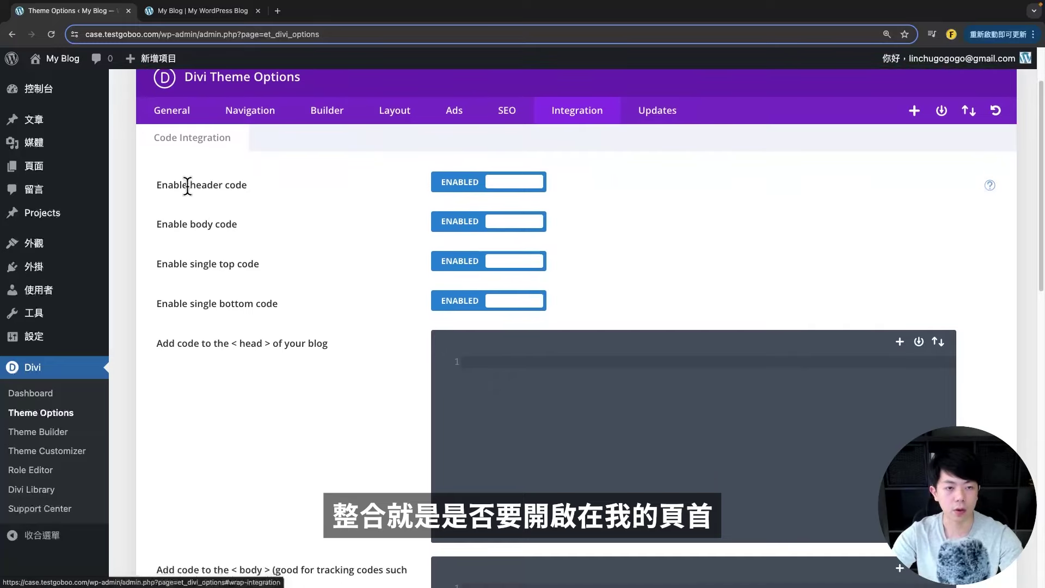
left_click_drag(188, 185, 292, 194)
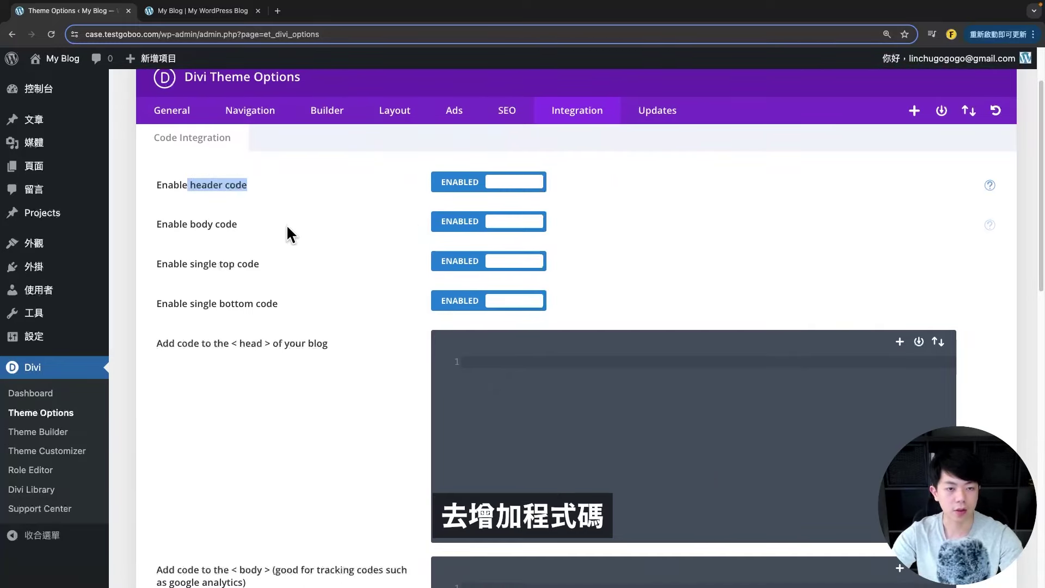
left_click_drag(162, 224, 292, 226)
left_click_drag(187, 265, 299, 269)
scroll(233, 280, "down", 1)
left_click(233, 287)
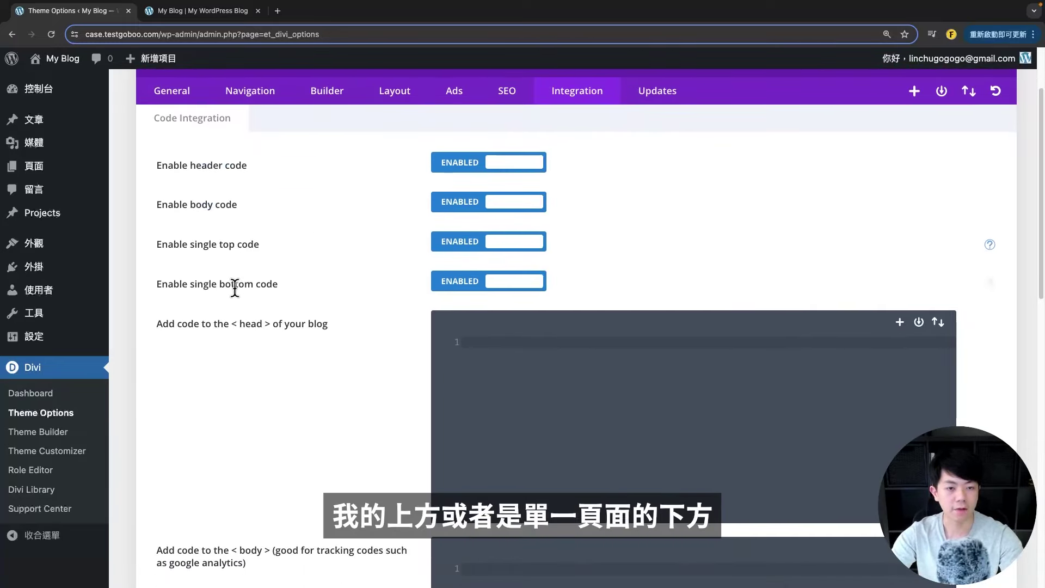
left_click_drag(220, 284, 299, 315)
scroll(337, 321, "down", 5)
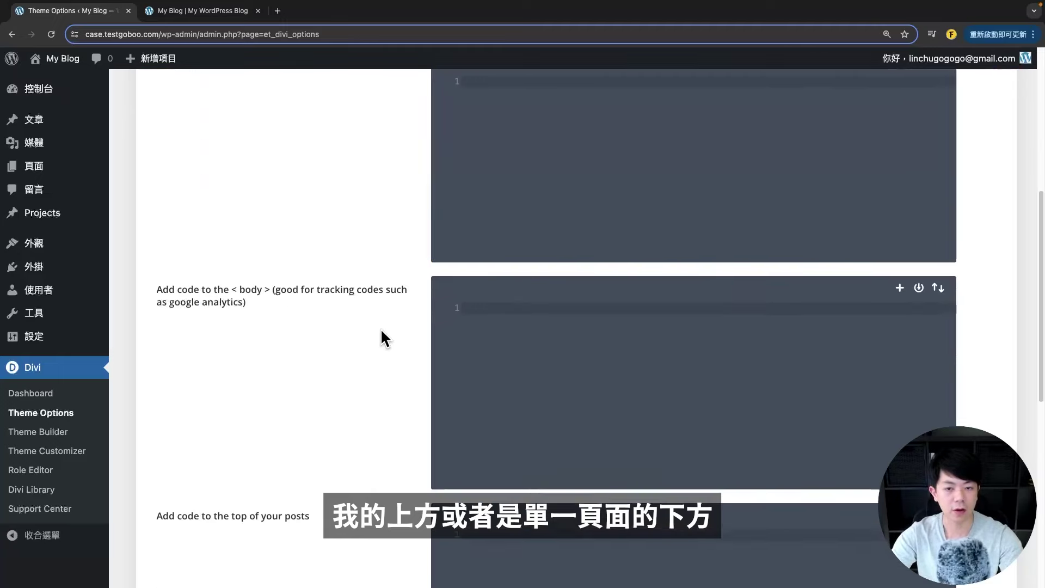
scroll(381, 329, "up", 7)
left_click(347, 311)
left_click(656, 191)
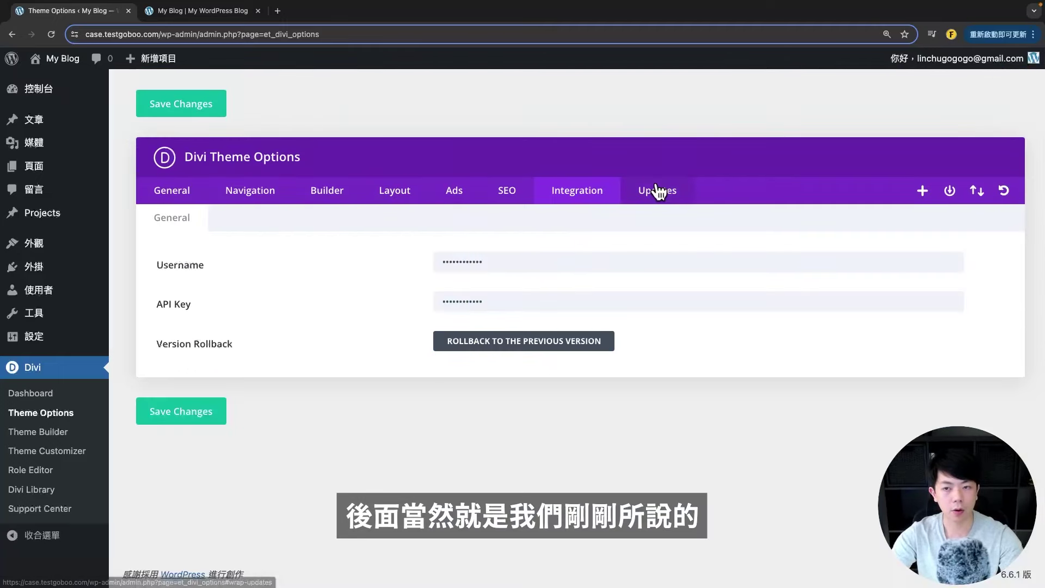
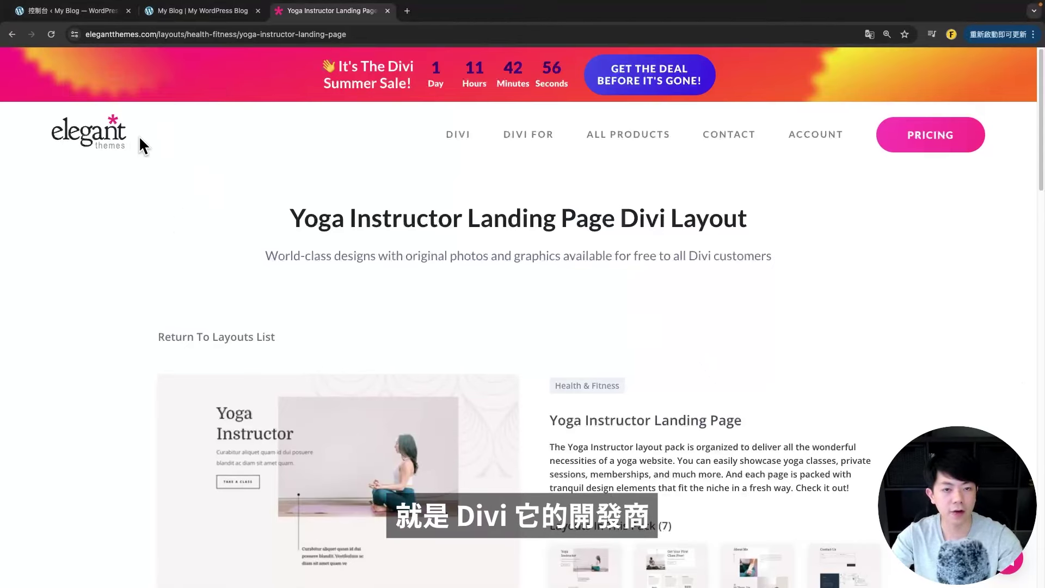
- Read through the Yoga Instructor layout page, highlighting its title along the way
scroll(121, 170, "down", 1)
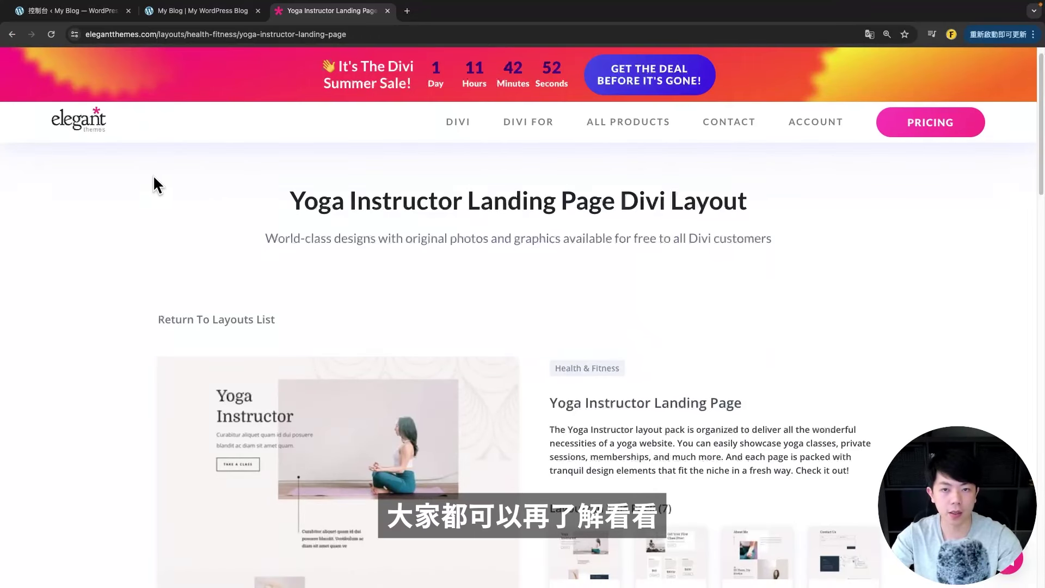
scroll(265, 270, "down", 2)
triple_click(304, 173)
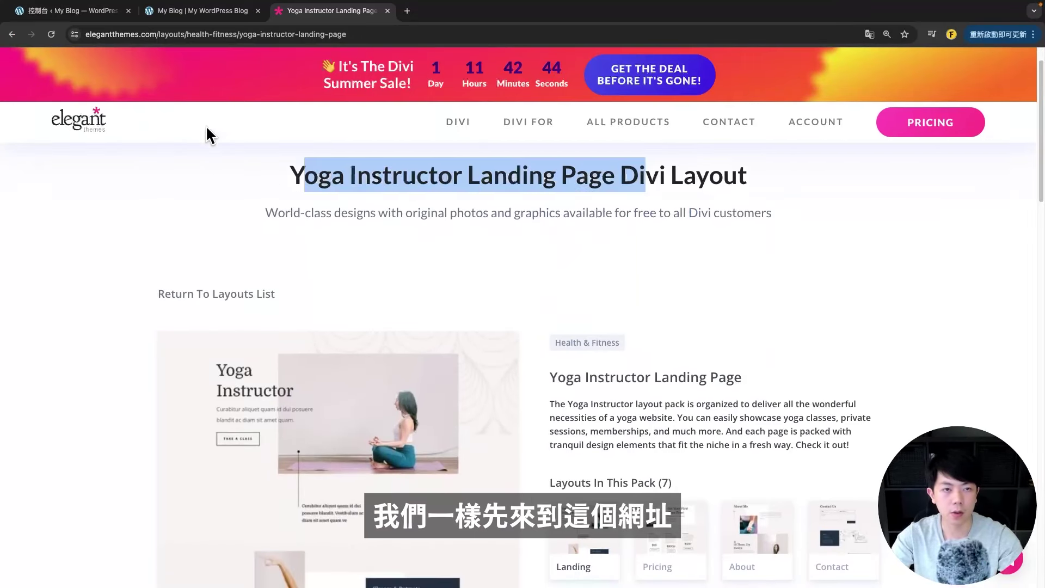
left_click(188, 181)
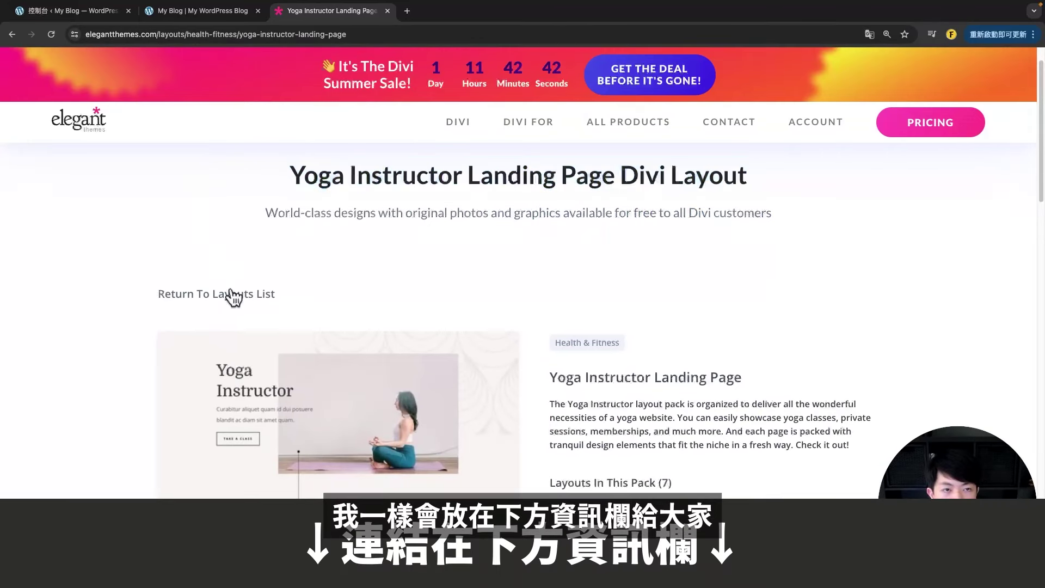
scroll(230, 279, "down", 5)
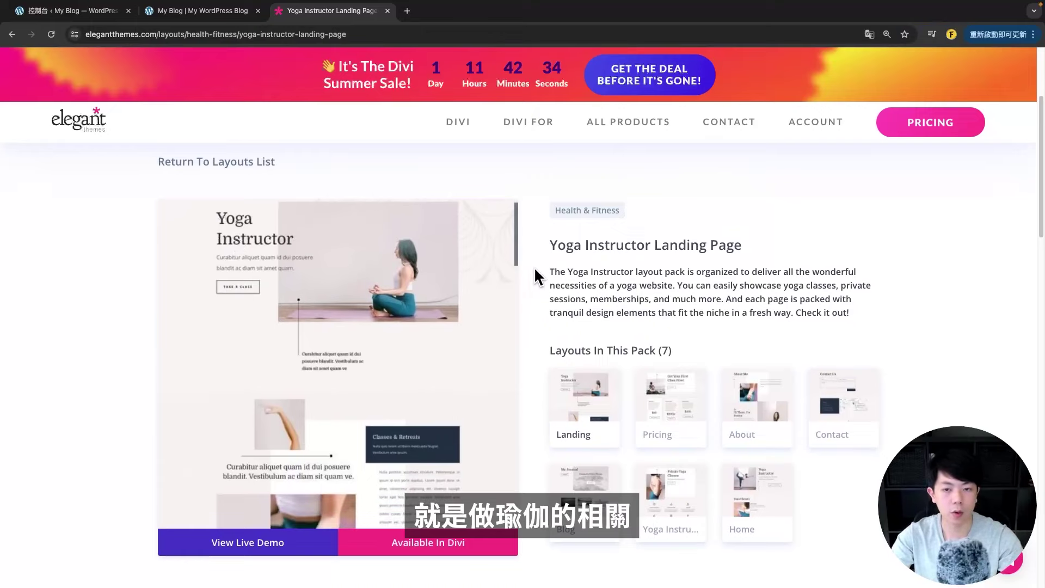
scroll(517, 239, "down", 4)
scroll(504, 374, "down", 5)
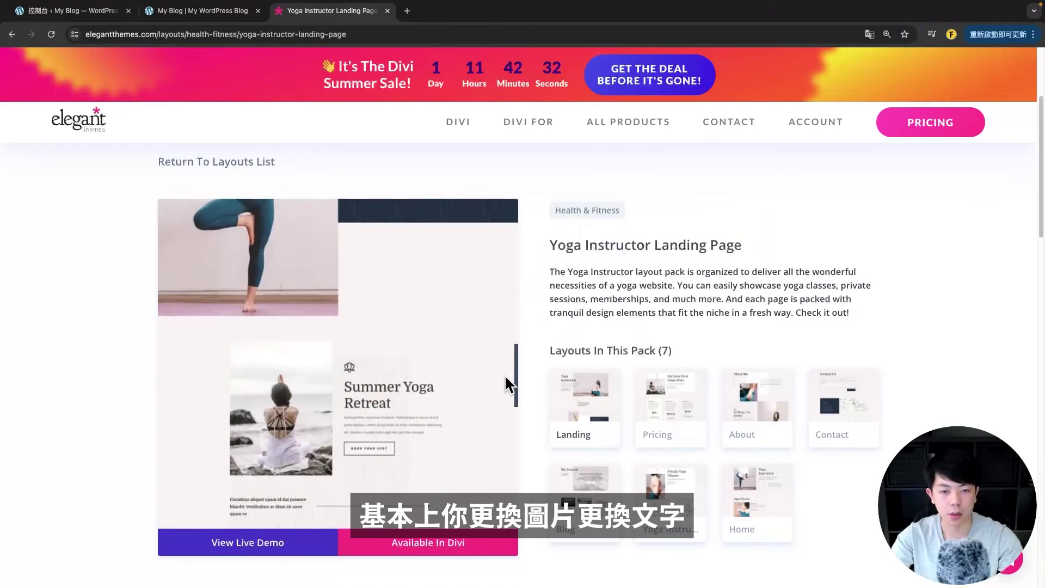
scroll(502, 273, "up", 10)
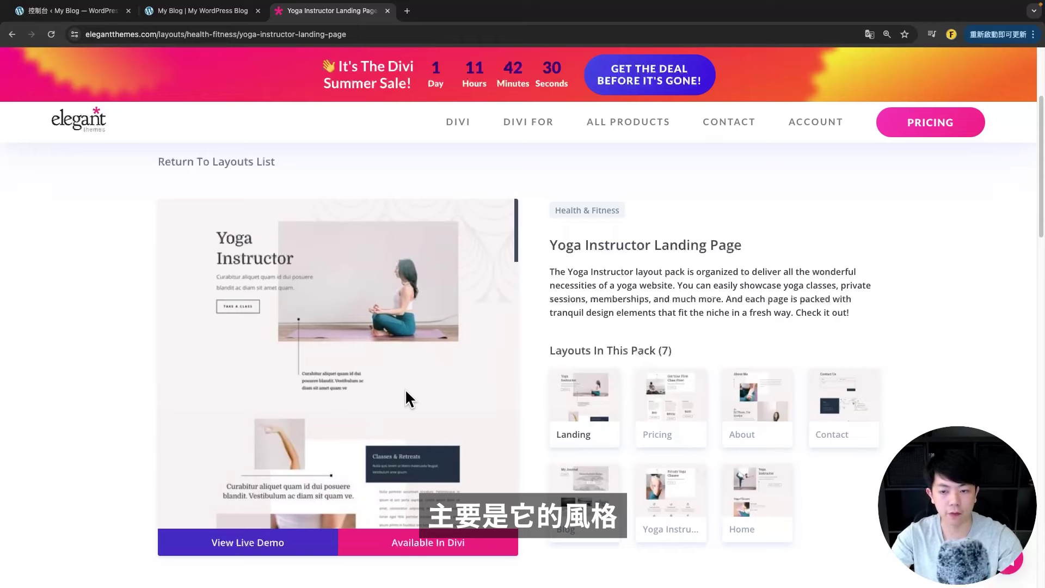
scroll(708, 304, "down", 2)
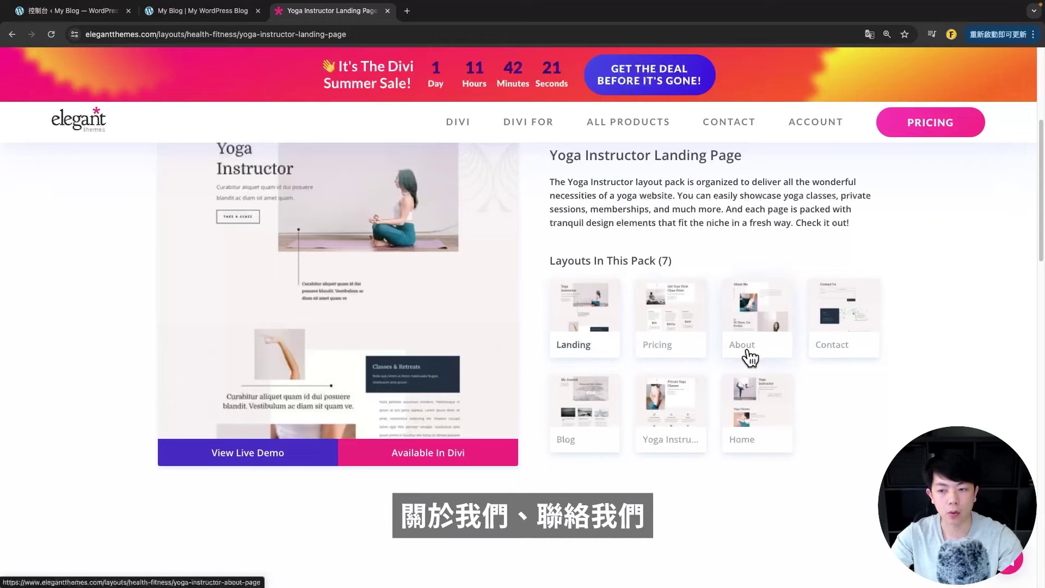
scroll(609, 458, "down", 1)
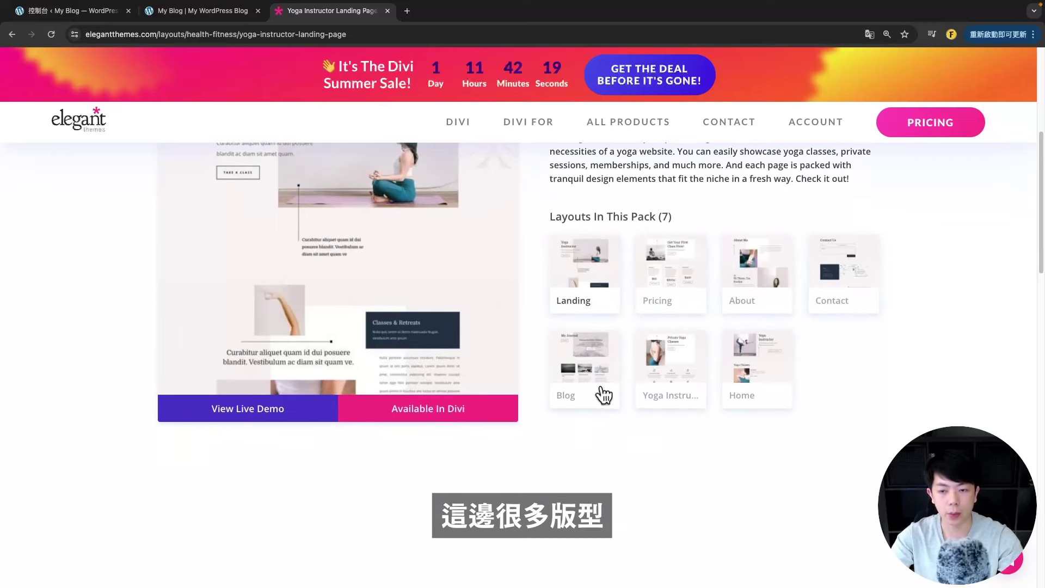
scroll(522, 416, "up", 3)
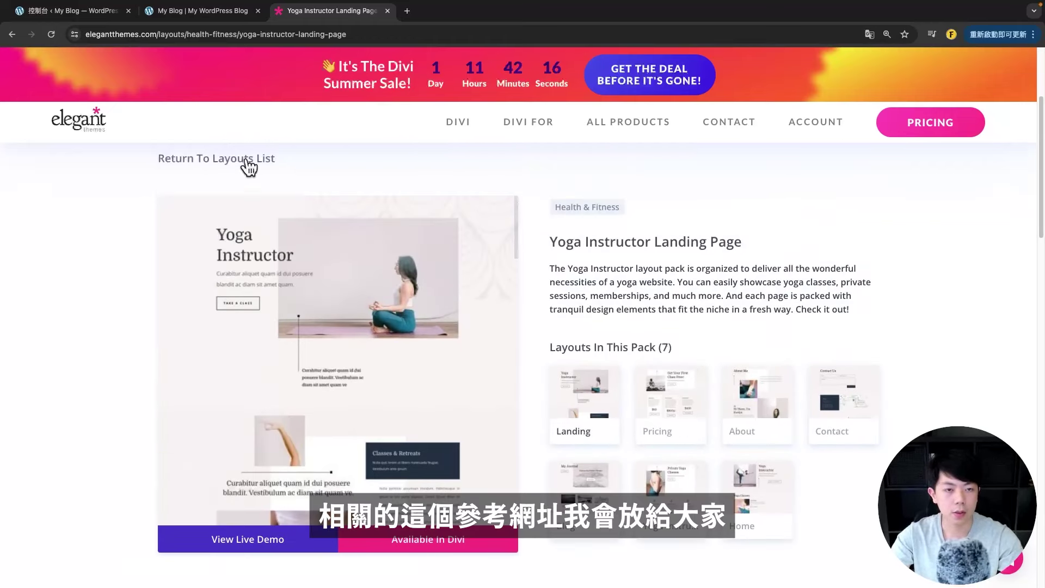
scroll(337, 188, "up", 2)
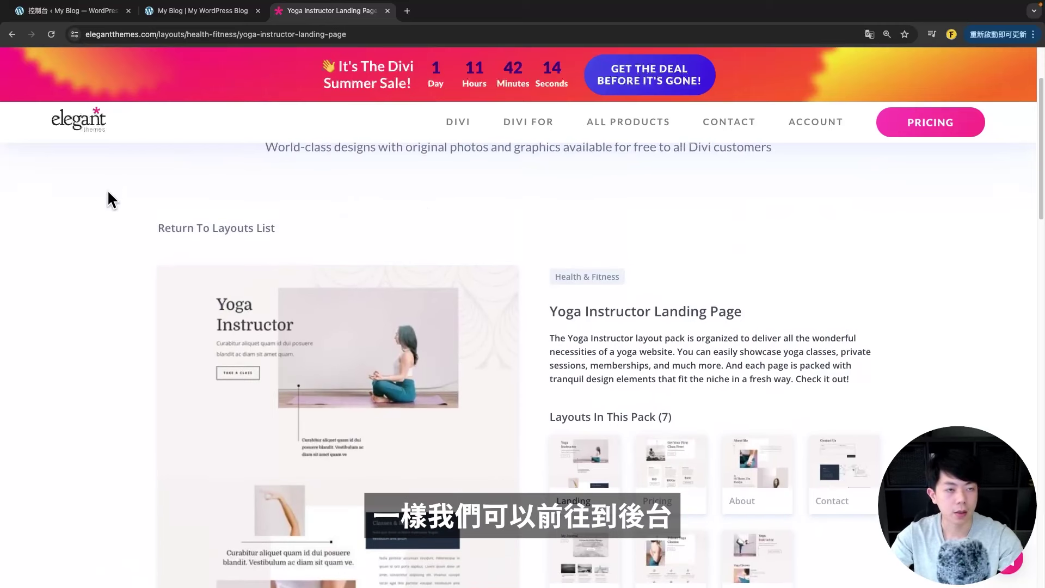
- Create a new page from the WordPress dashboard and open it in the Divi Builder
left_click(55, 10)
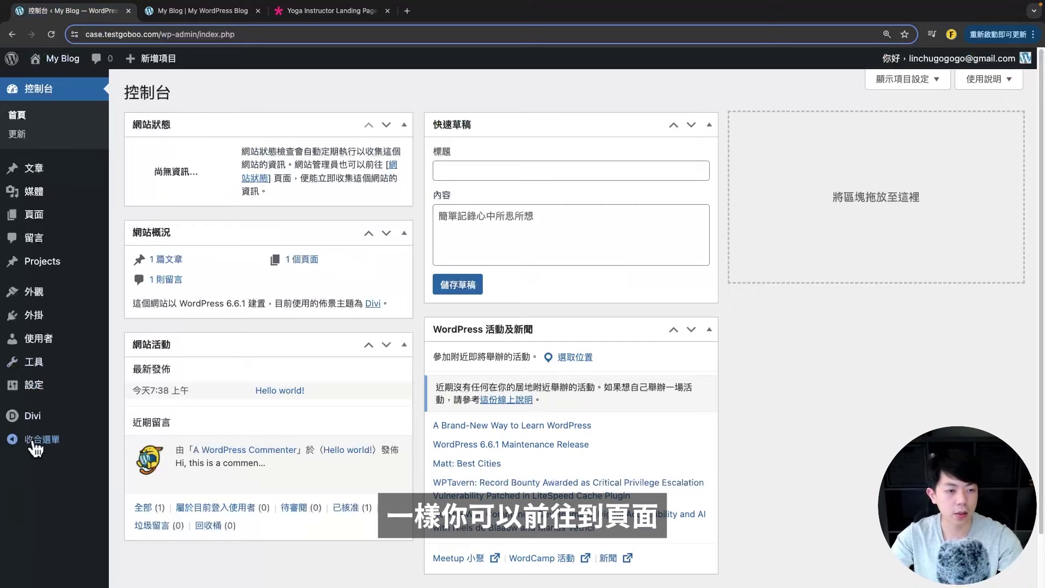
left_click(66, 225)
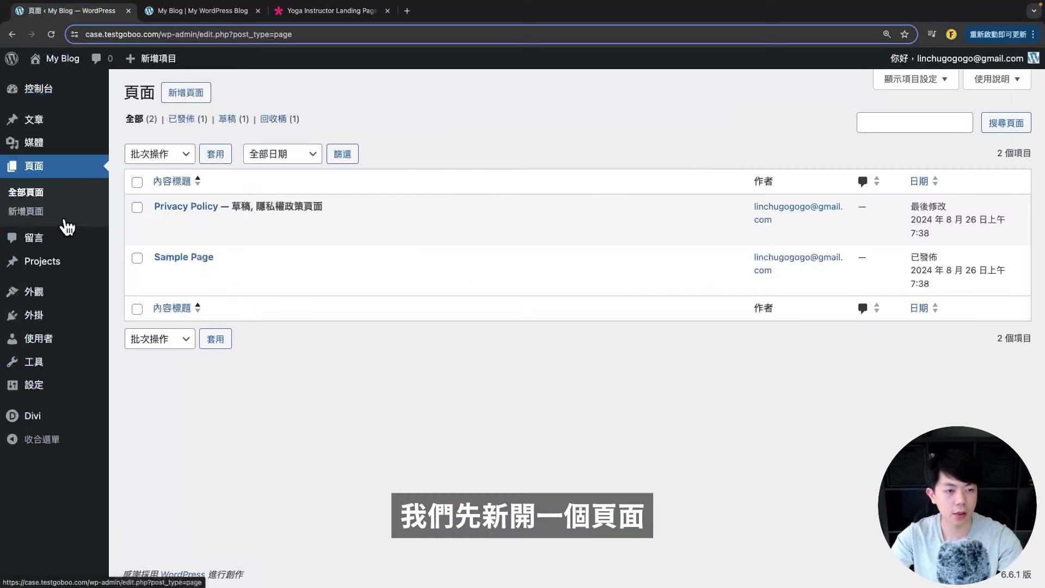
left_click(190, 95)
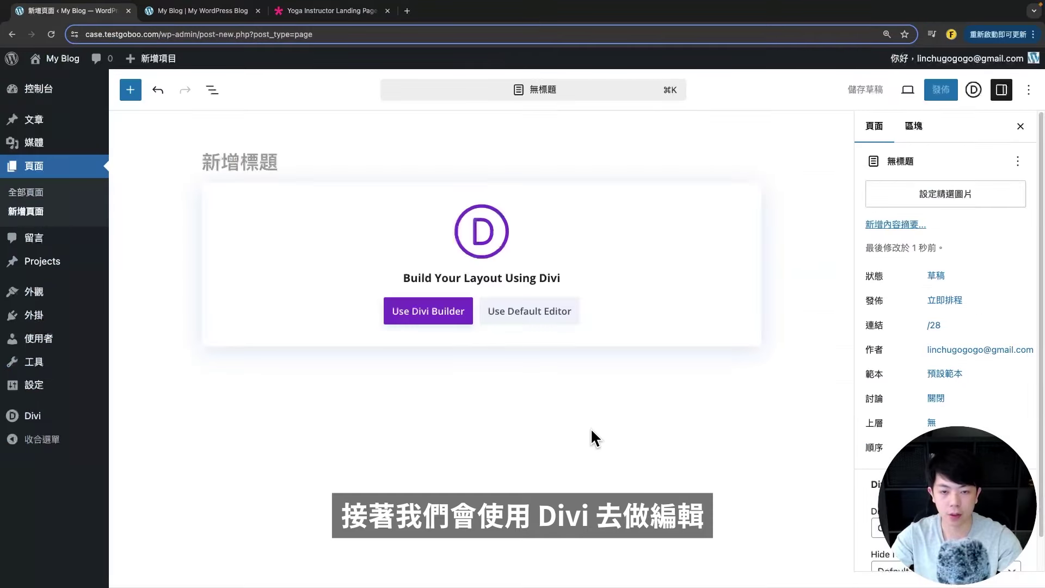
left_click_drag(484, 278, 518, 308)
left_click(401, 317)
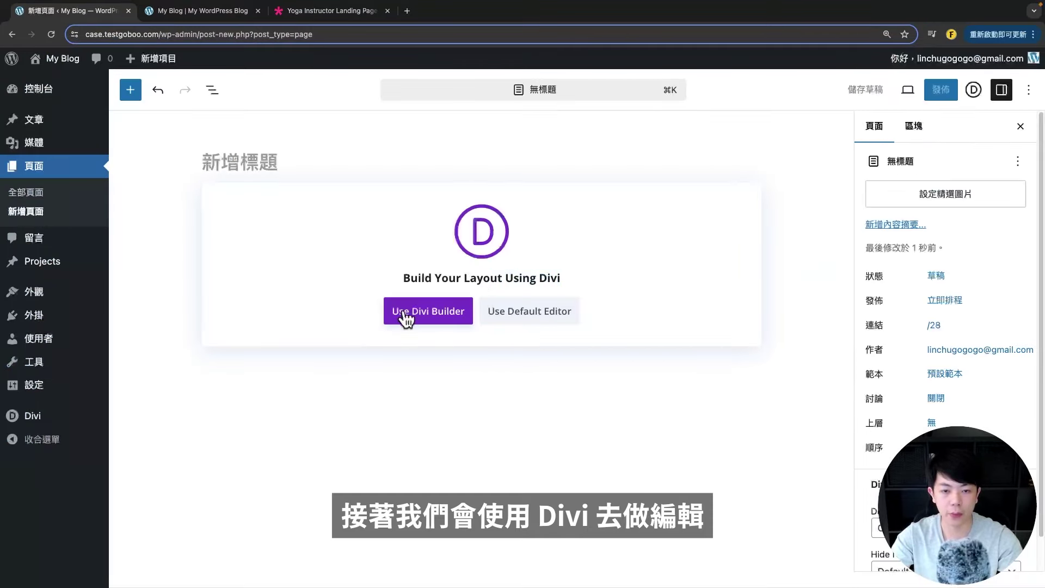
left_click(432, 319)
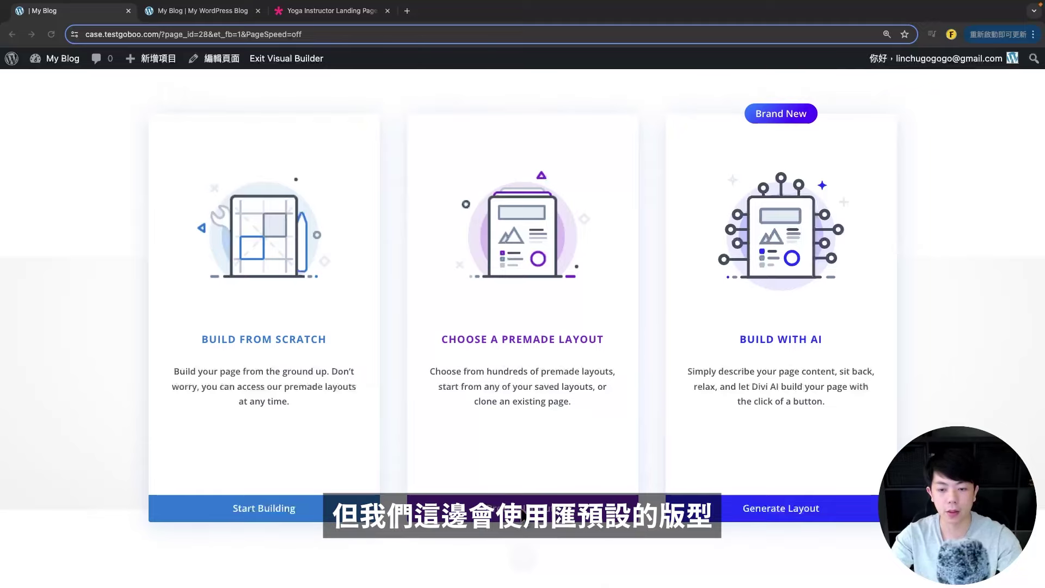
- Open the Fashion Stylist pack in the premade layouts library and view its live demo
left_click(521, 508)
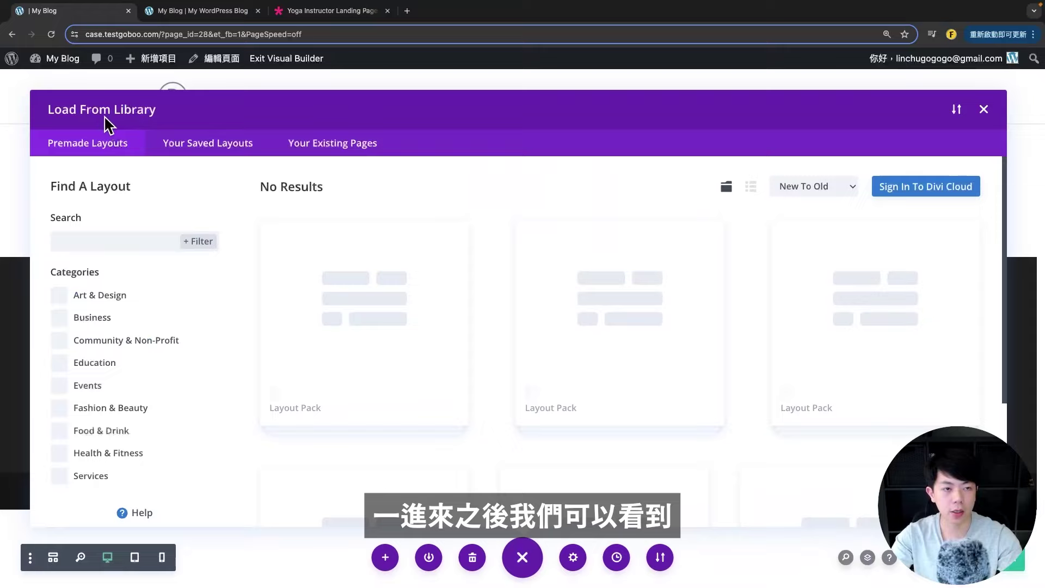
scroll(619, 354, "down", 15)
scroll(618, 354, "up", 10)
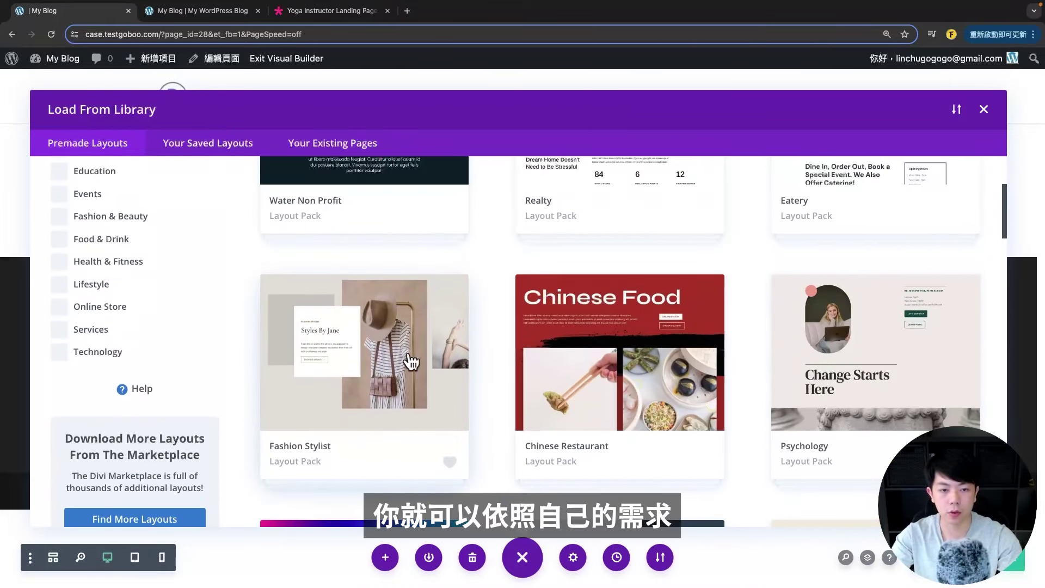
left_click(366, 354)
scroll(479, 334, "down", 3)
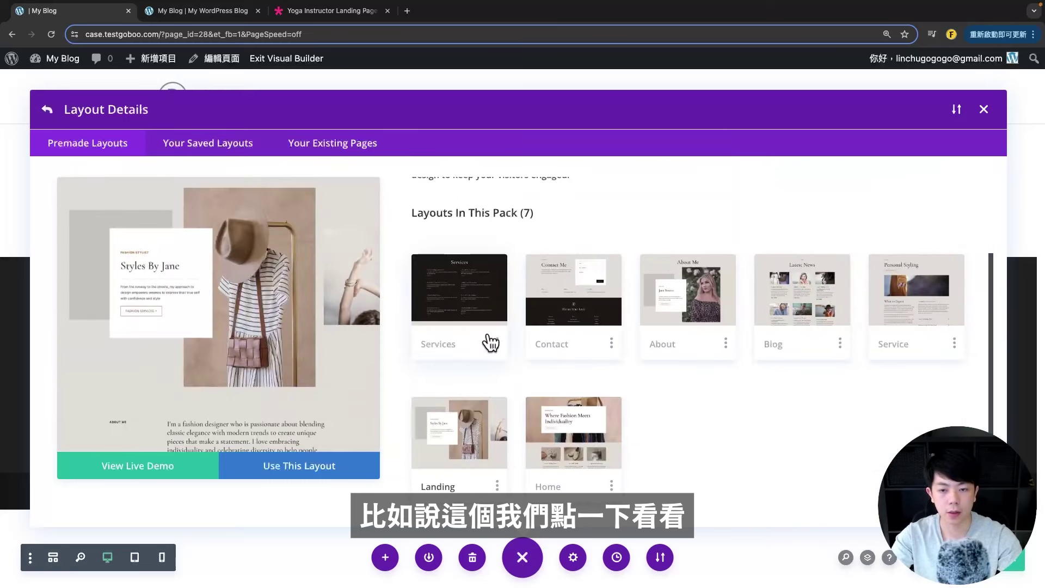
scroll(636, 389, "up", 2)
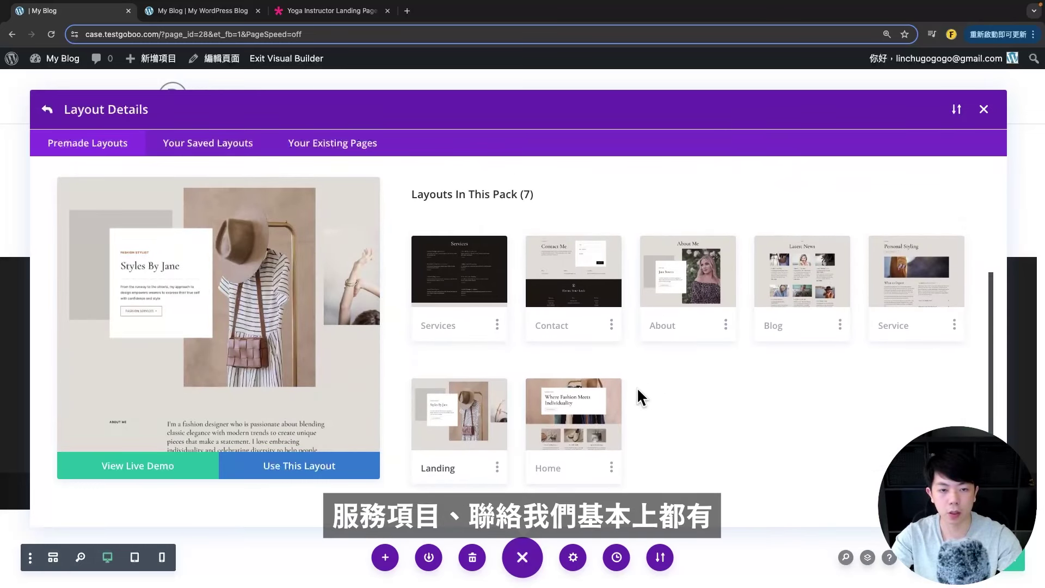
scroll(308, 380, "down", 2)
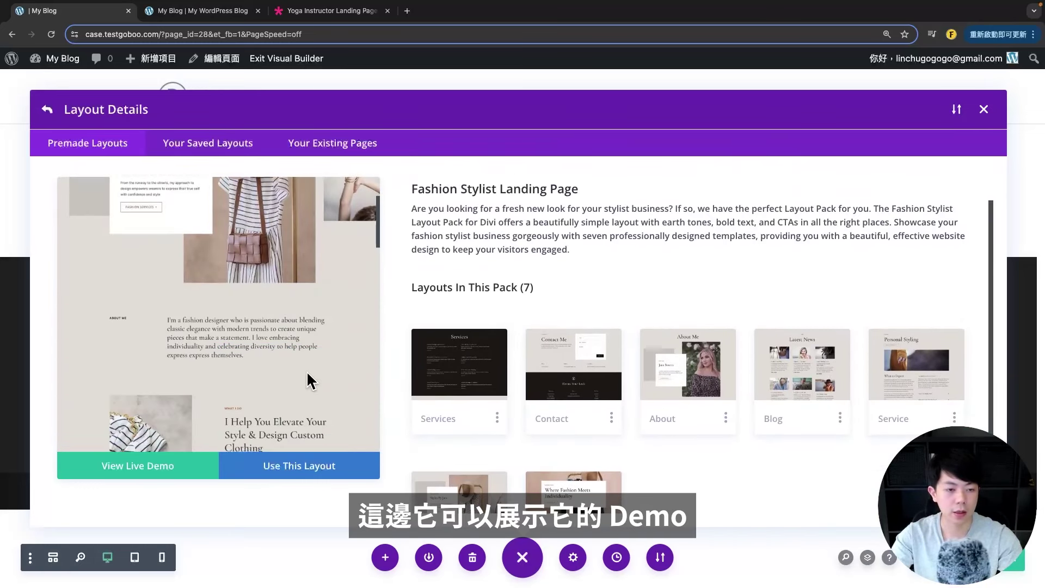
right_click(155, 475)
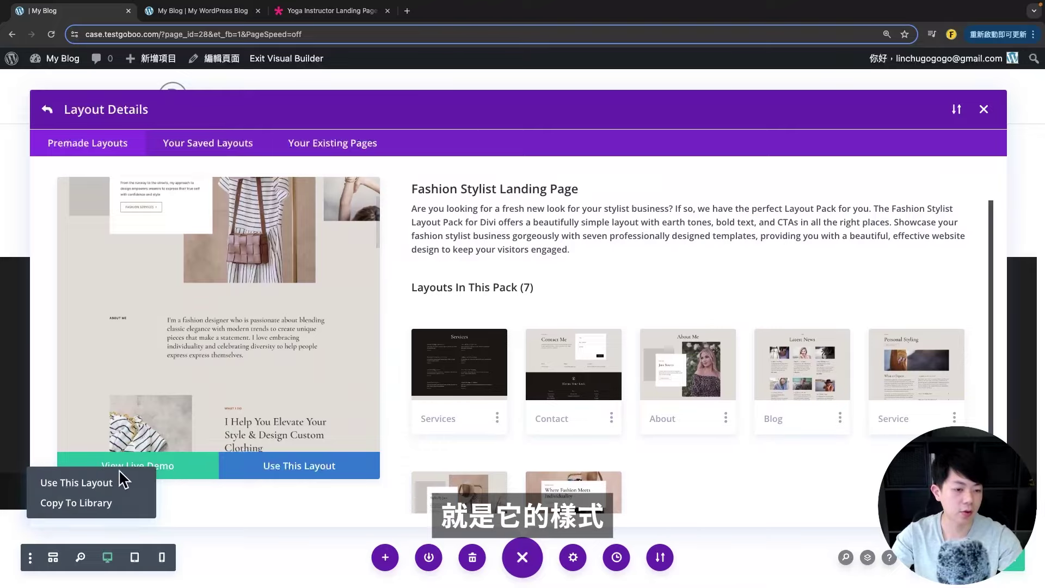
left_click(197, 467)
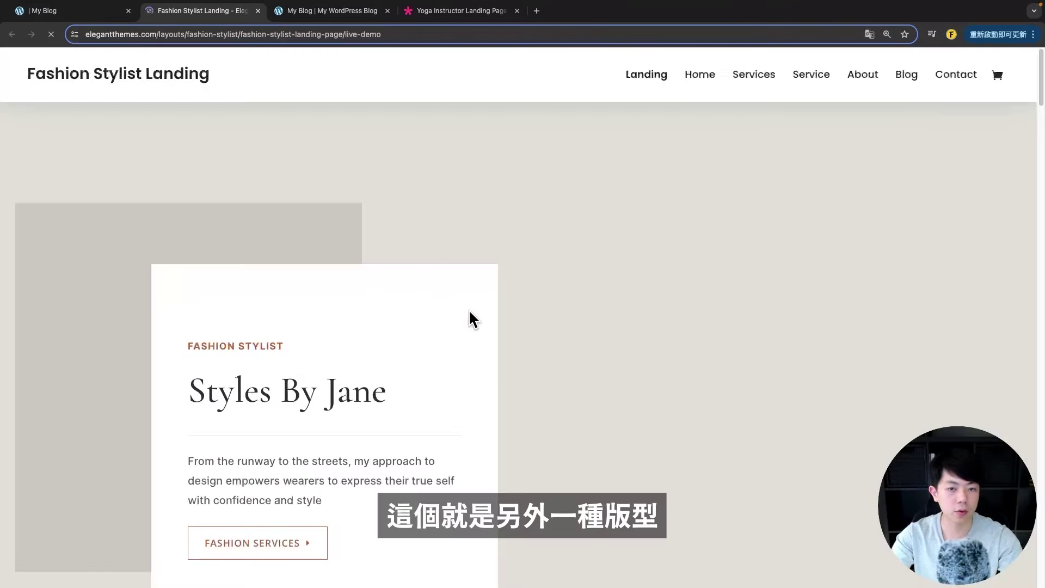
scroll(560, 280, "down", 20)
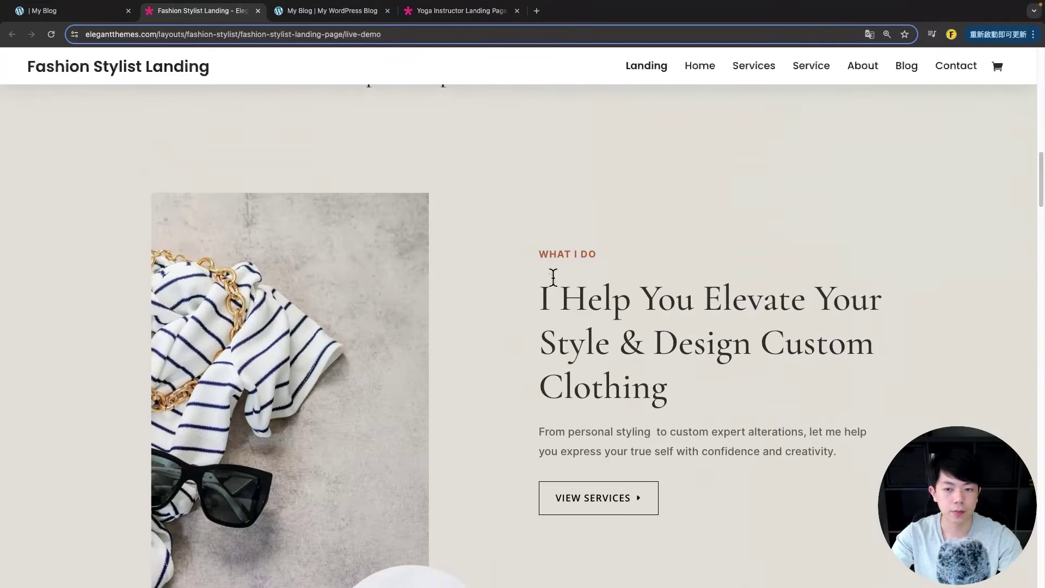
scroll(523, 305, "up", 20)
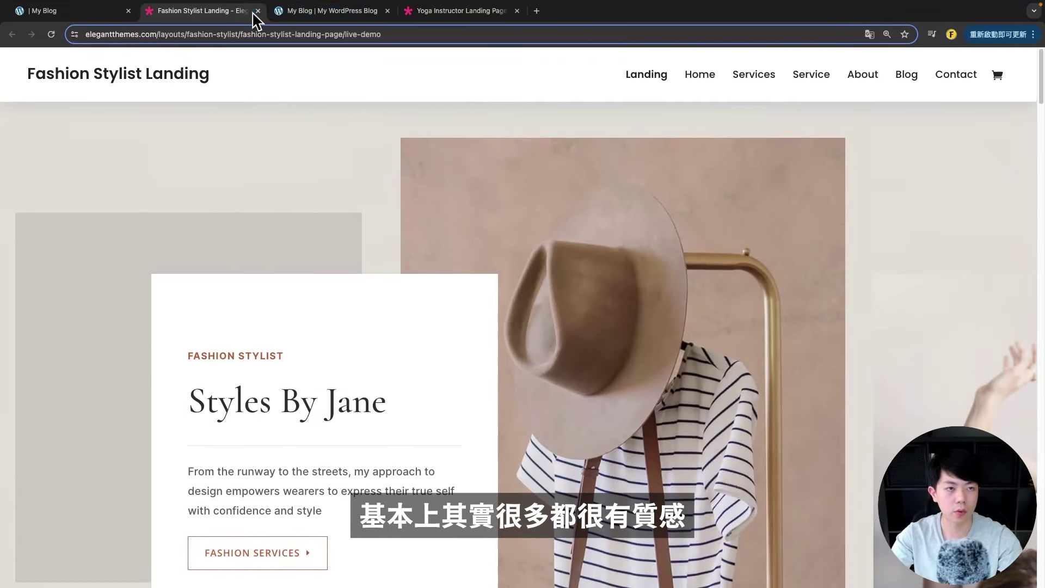
left_click(258, 11)
- Preview the pack's Contact and About layouts, then return to all layout packs
scroll(528, 403, "down", 3)
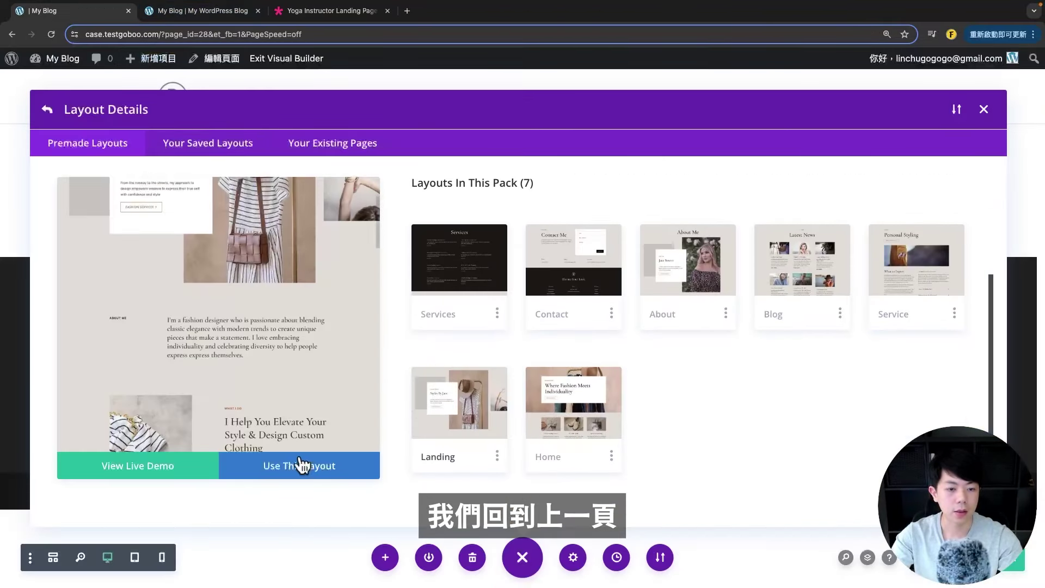
left_click(550, 267)
left_click(645, 281)
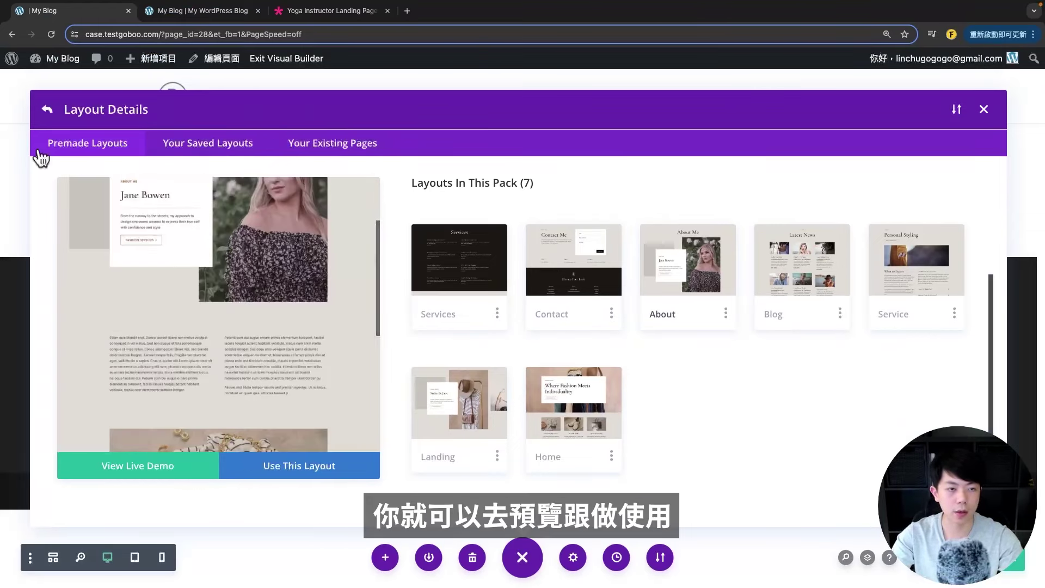
left_click(45, 115)
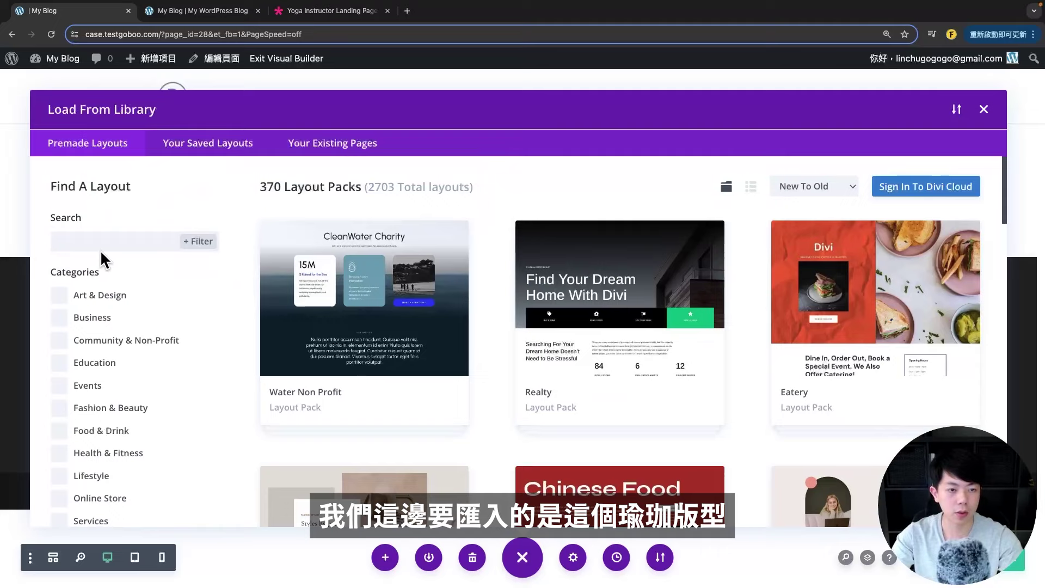
- Search the layout library for 'yoga' and open the Yoga Instructor Landing Page pack
left_click(103, 246)
type("yo")
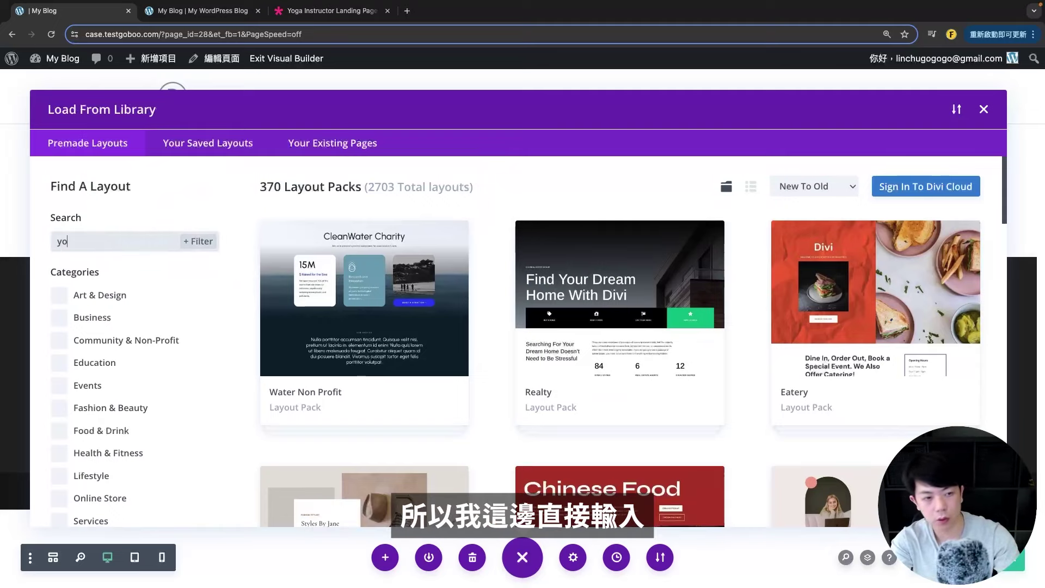
type("ga")
scroll(631, 370, "down", 5)
scroll(623, 372, "down", 5)
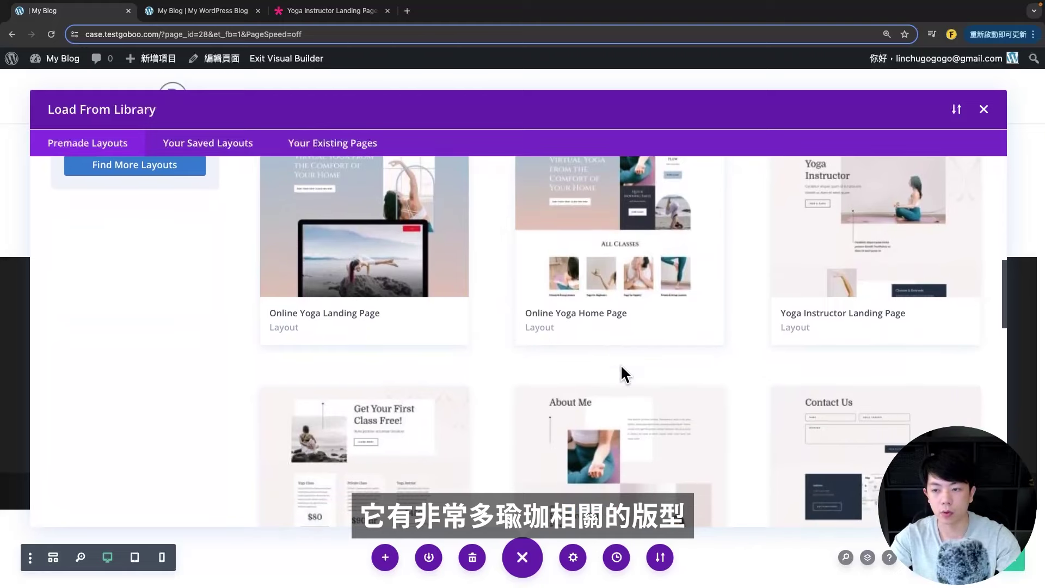
scroll(622, 374, "down", 2)
scroll(674, 381, "up", 4)
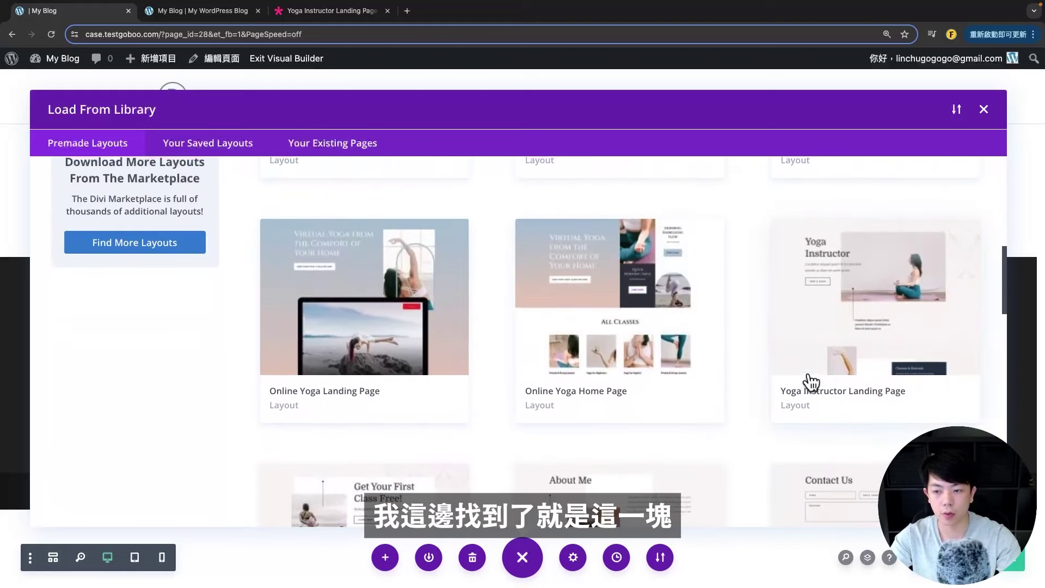
left_click(804, 313)
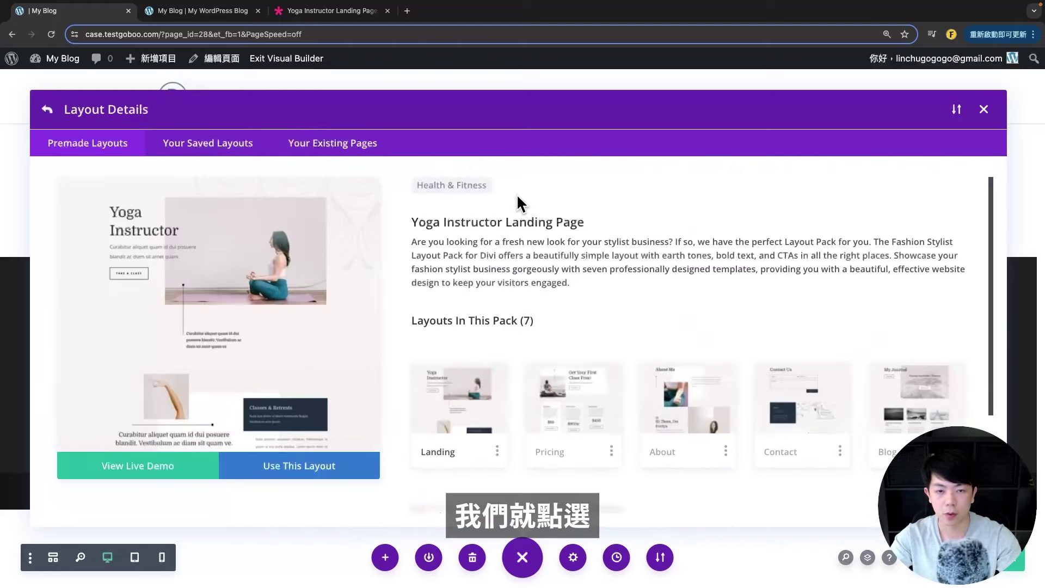
- Import the yoga pack's Home layout into the page
scroll(610, 428, "down", 1)
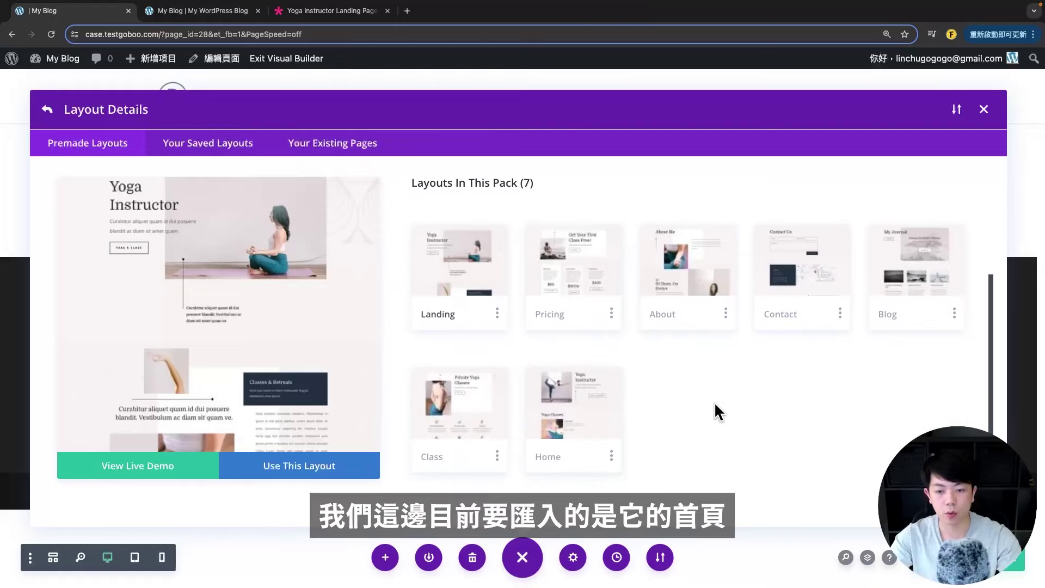
left_click(574, 412)
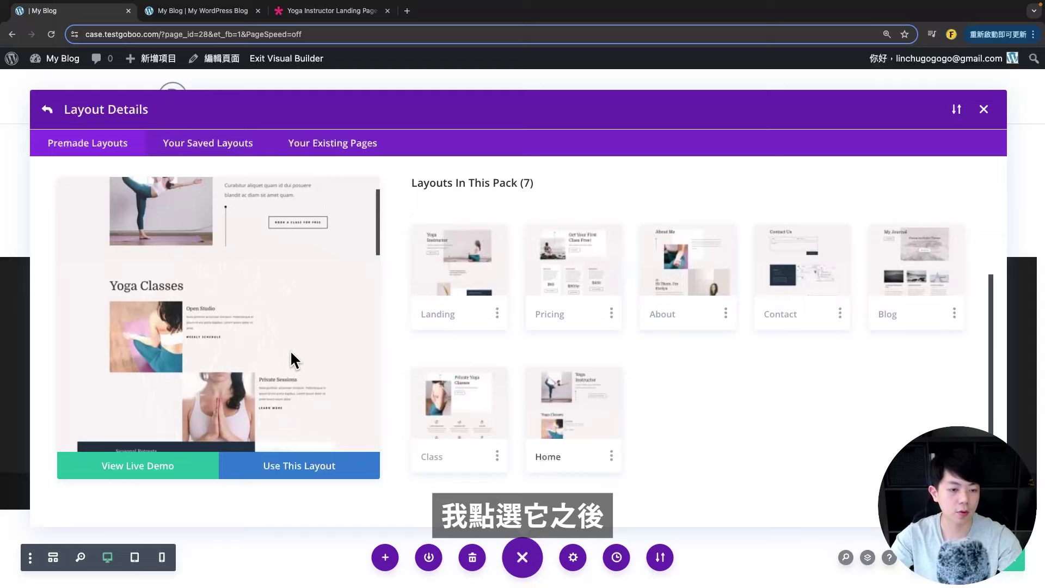
scroll(294, 370, "down", 1)
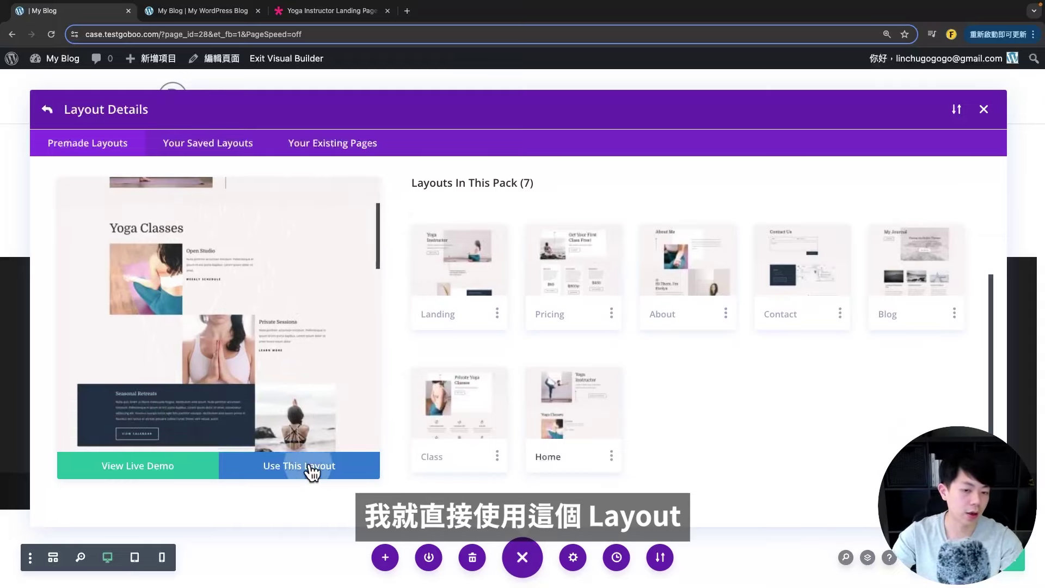
left_click(313, 471)
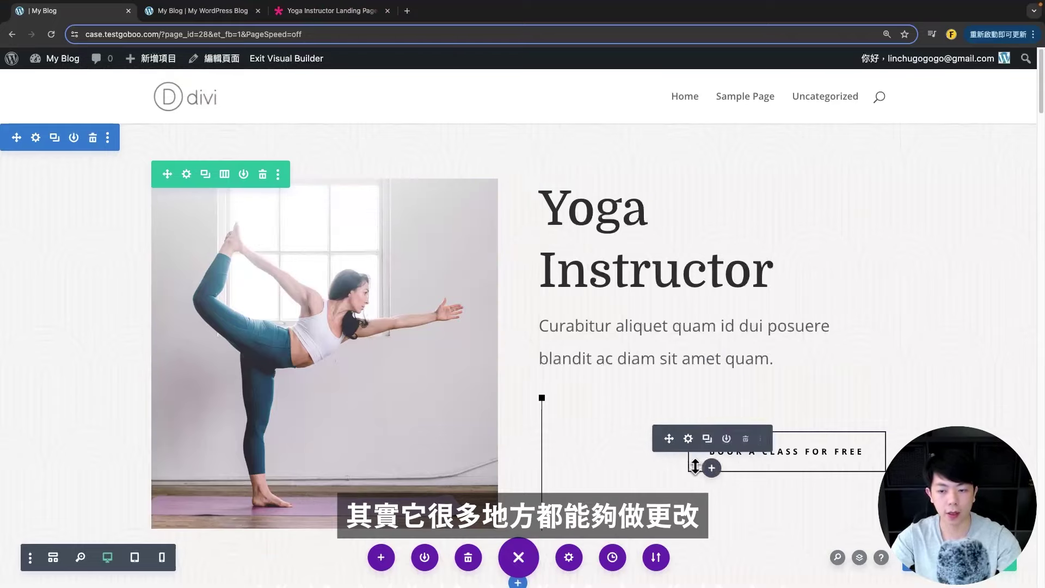
scroll(630, 431, "down", 5)
scroll(630, 431, "up", 5)
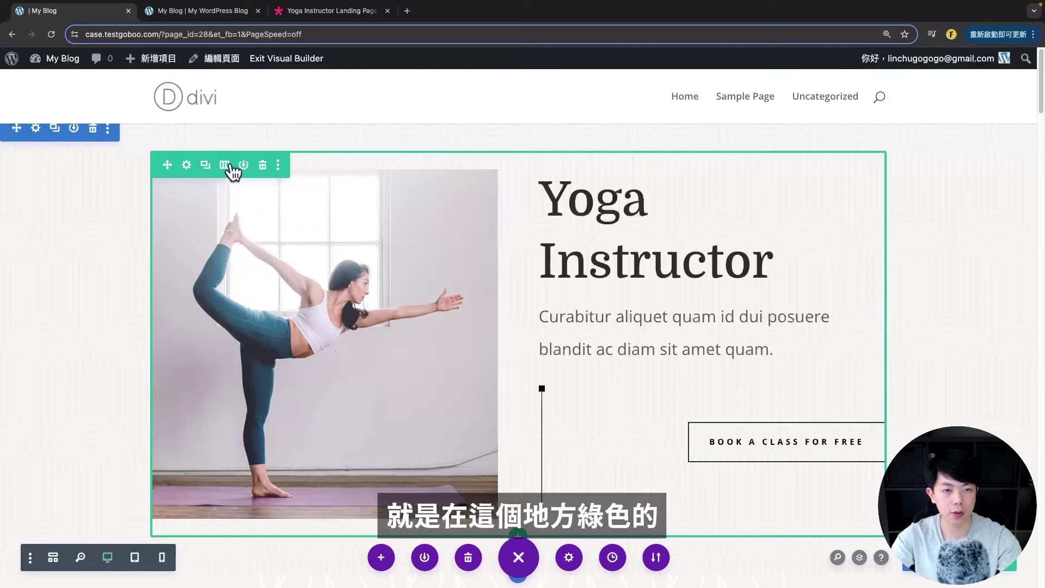
left_click(225, 166)
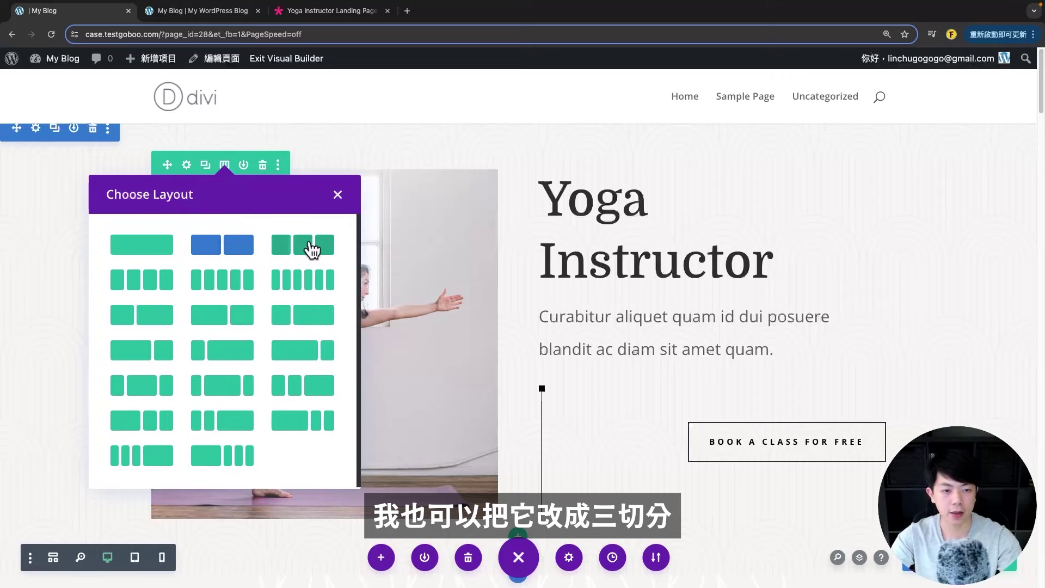
left_click(336, 195)
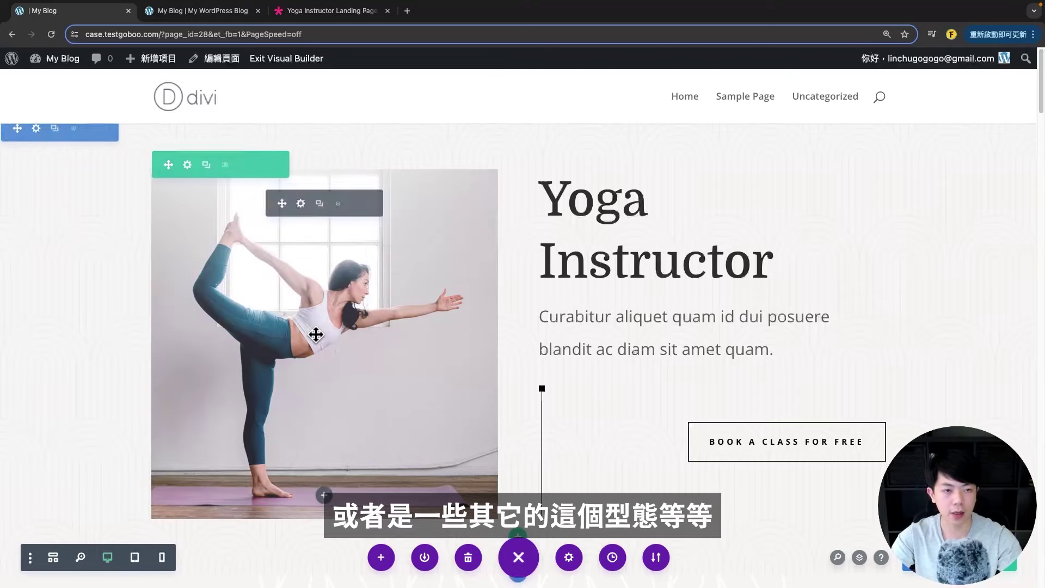
left_click(35, 129)
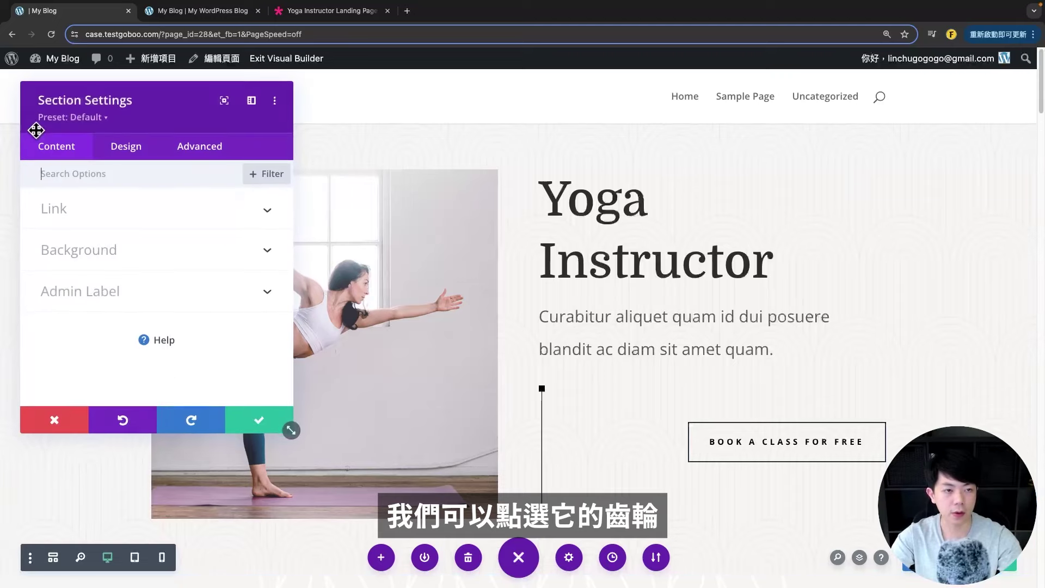
left_click_drag(103, 93, 188, 113)
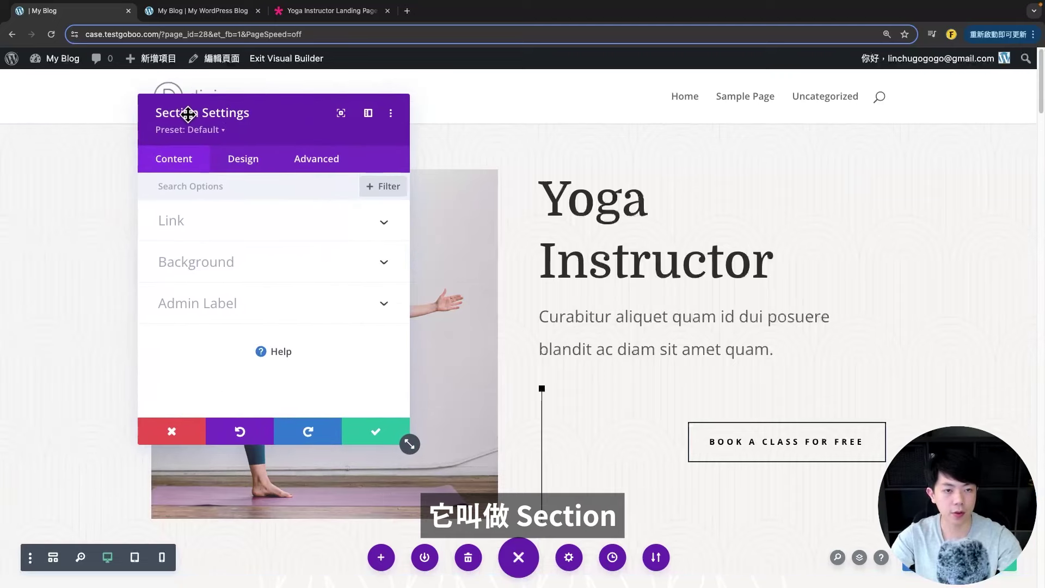
left_click(253, 159)
key("Escape")
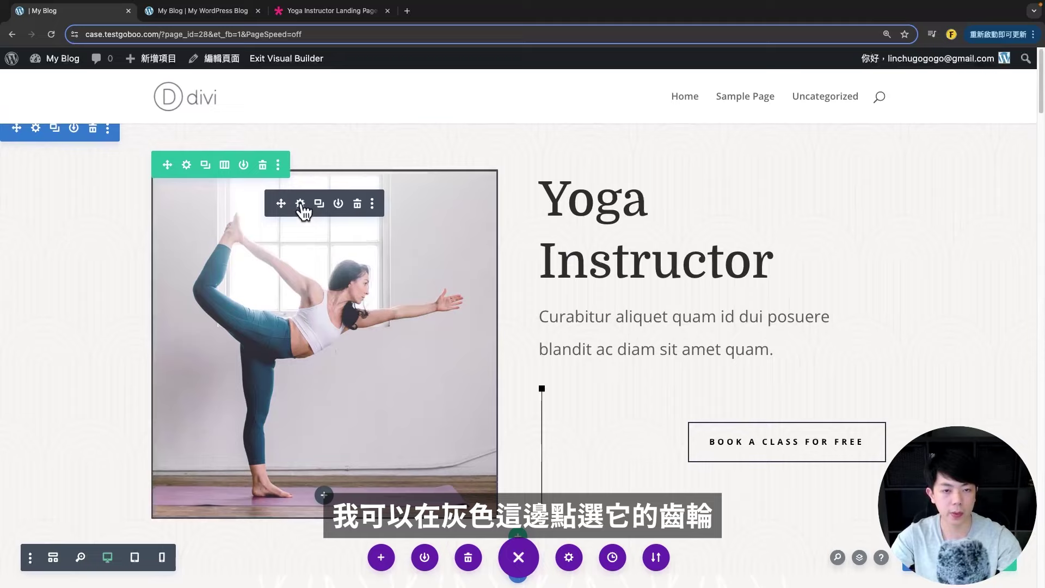
double_click(356, 281)
left_click_drag(273, 112, 325, 112)
scroll(315, 341, "down", 5)
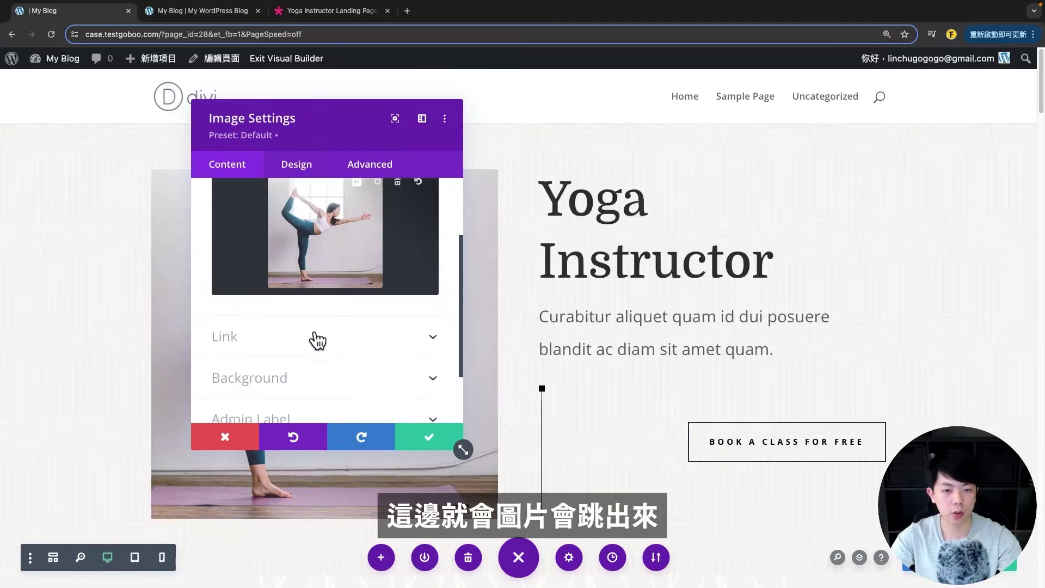
left_click(302, 247)
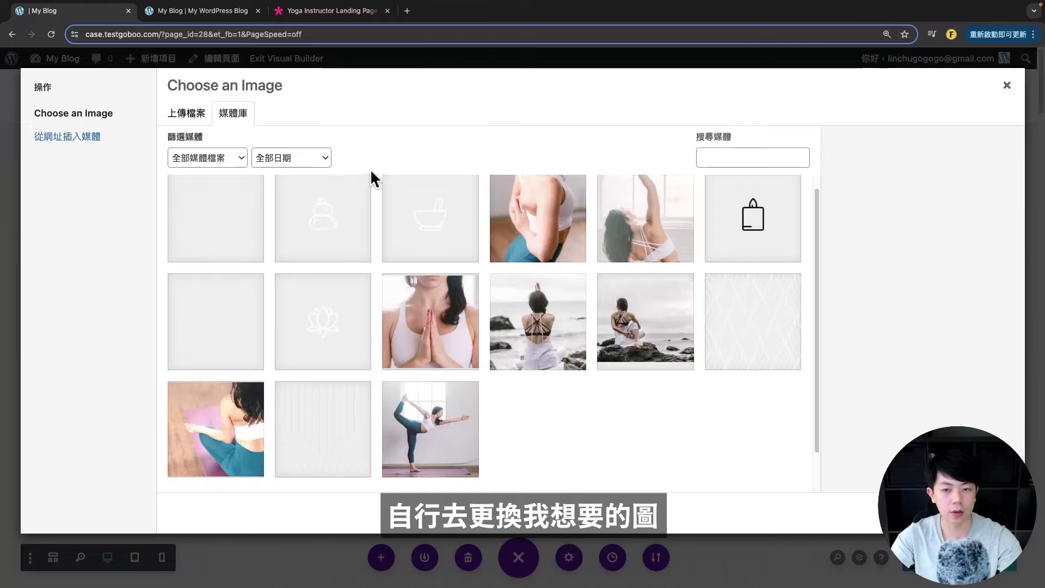
scroll(402, 338, "down", 1)
left_click(181, 217)
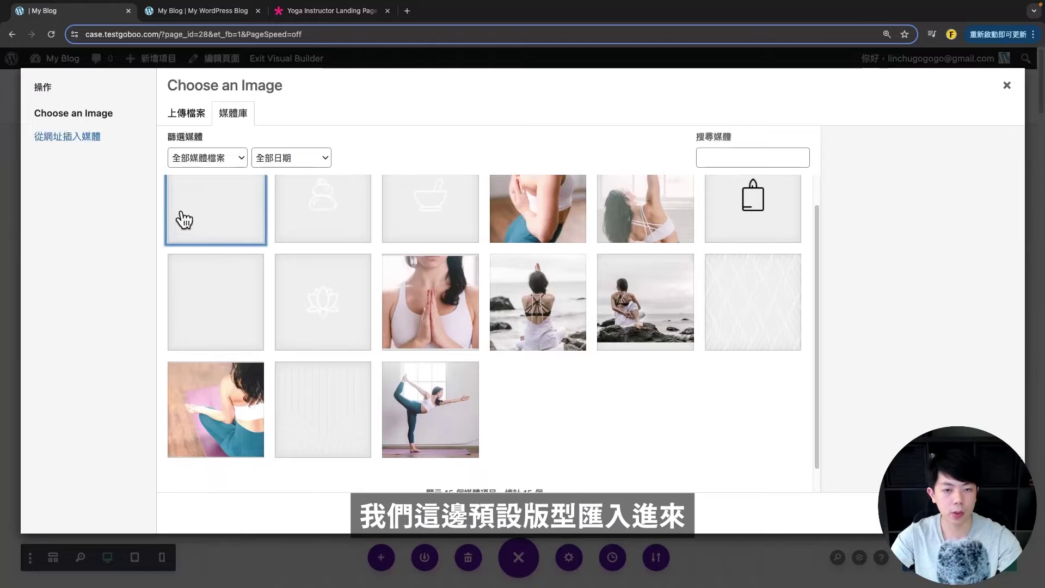
left_click(468, 220)
left_click(536, 215)
left_click(598, 305)
left_click(571, 305)
left_click(387, 303)
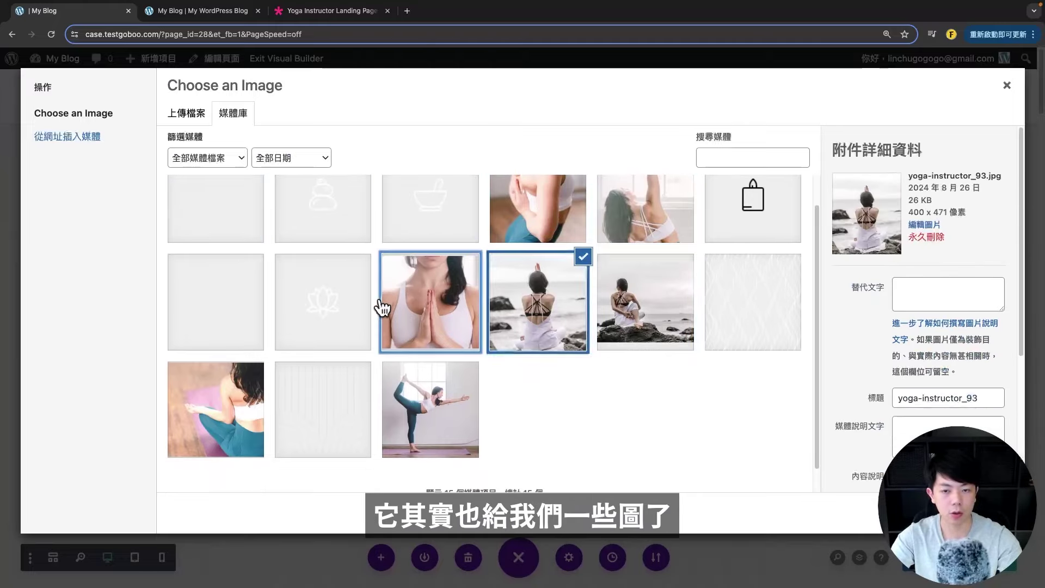
left_click(280, 414)
left_click(430, 408)
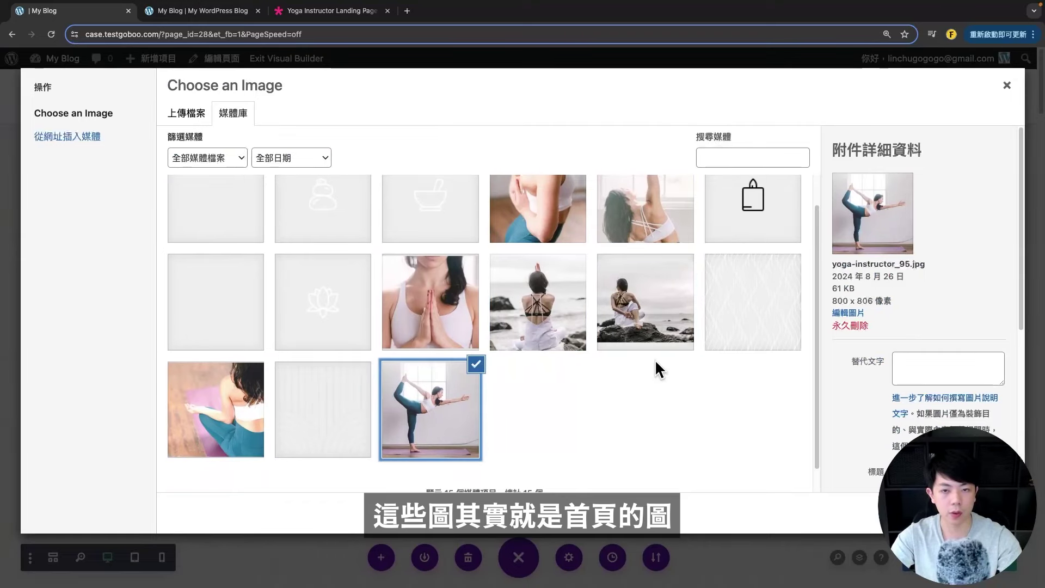
scroll(656, 366, "up", 1)
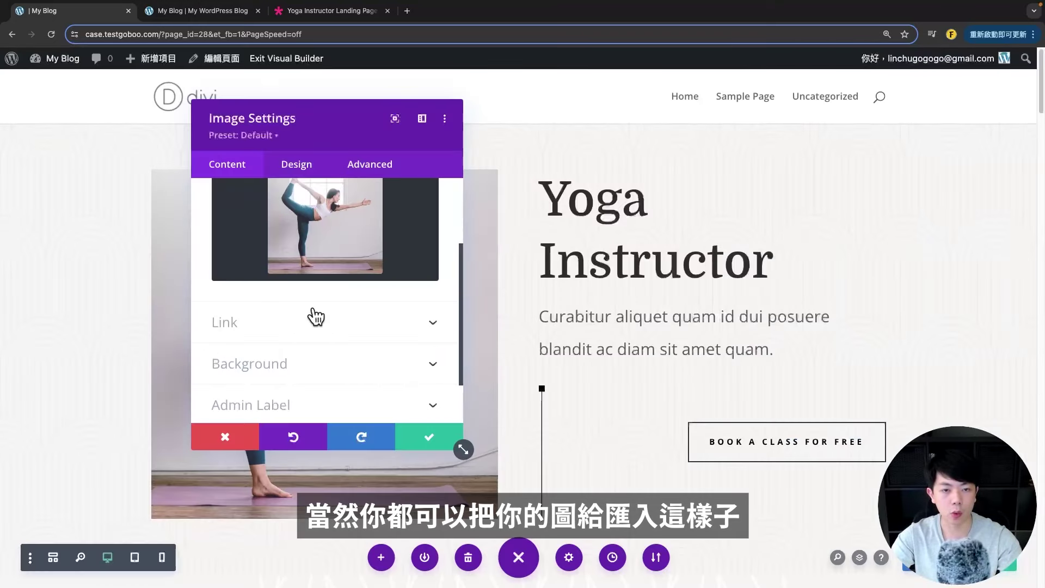
scroll(326, 272, "up", 3)
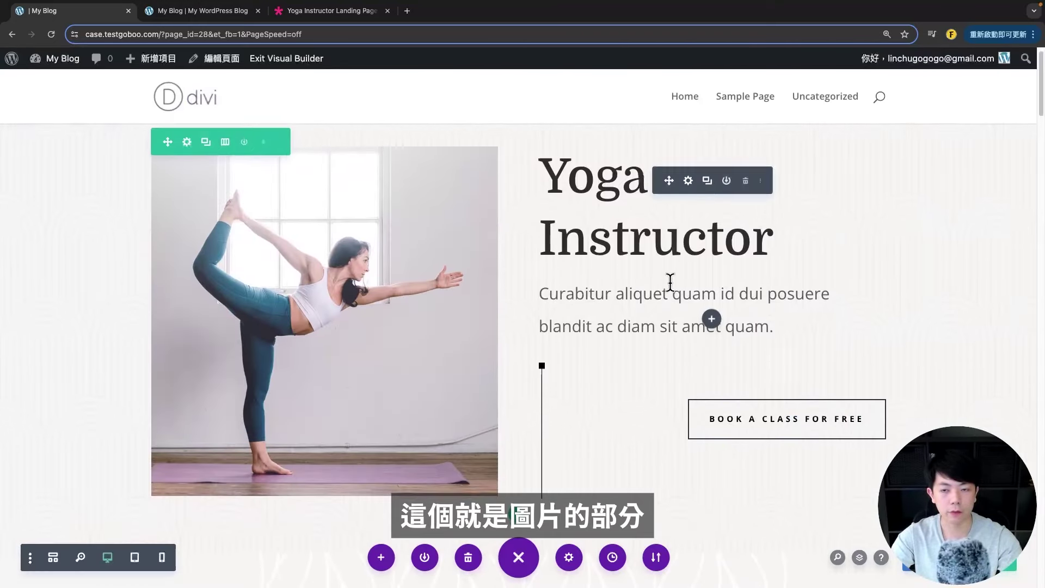
scroll(599, 245, "up", 1)
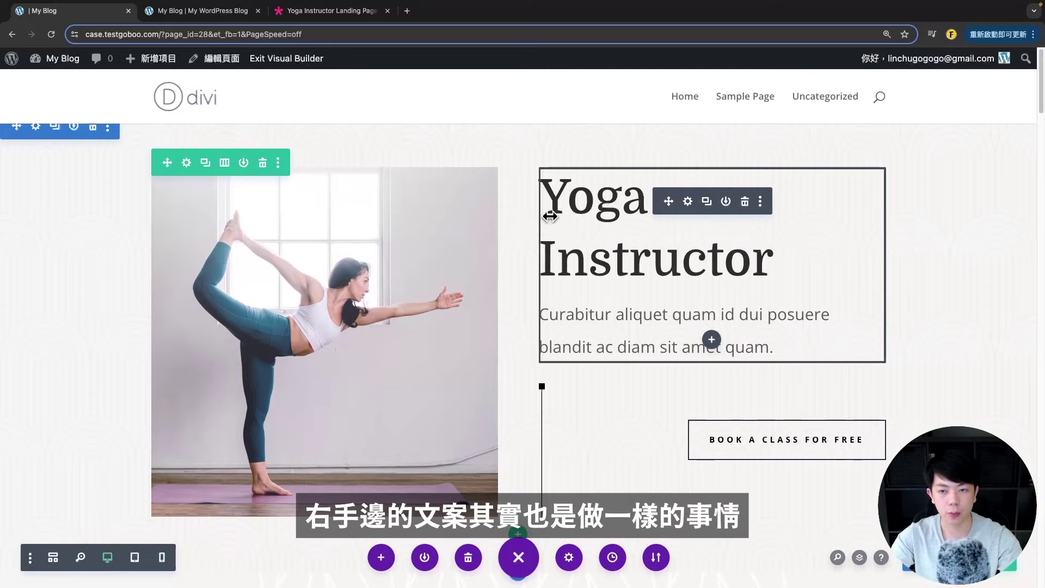
- Open the heading text module and view its body as raw HTML, locating the h1 tags
left_click(688, 202)
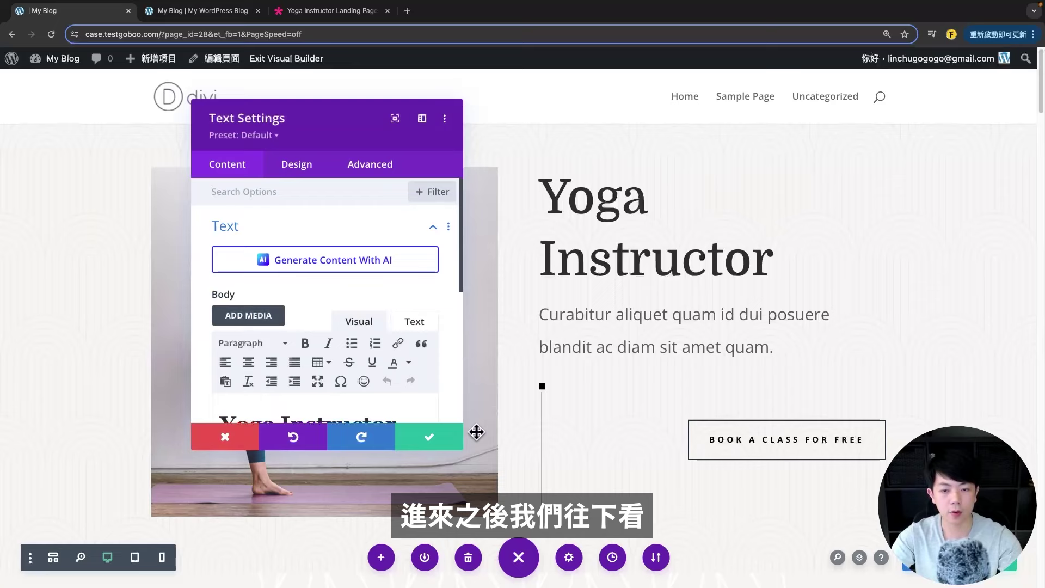
left_click_drag(461, 450, 462, 525)
scroll(354, 308, "down", 5)
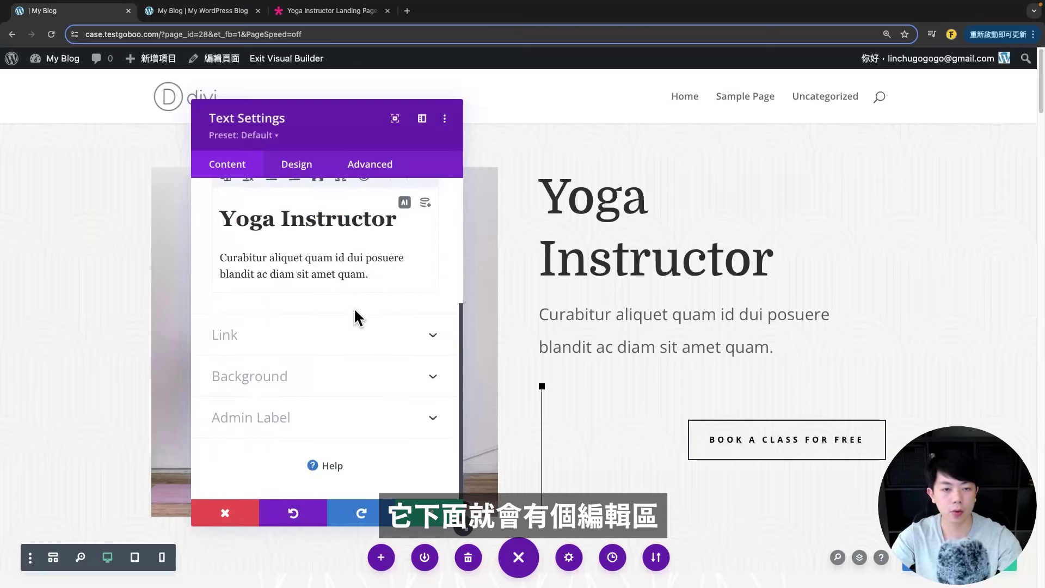
scroll(355, 261, "up", 4)
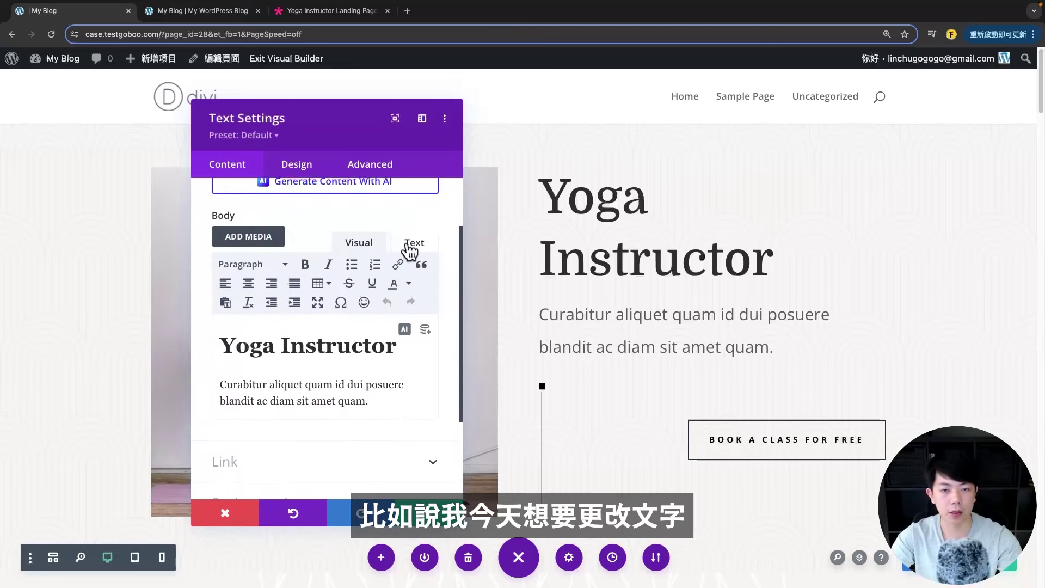
left_click(405, 247)
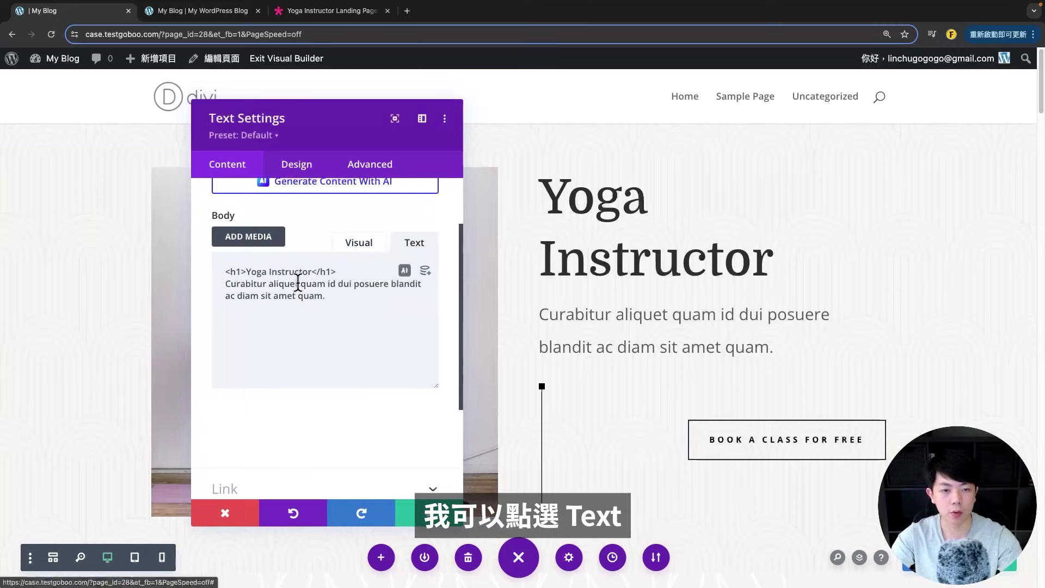
double_click(235, 271)
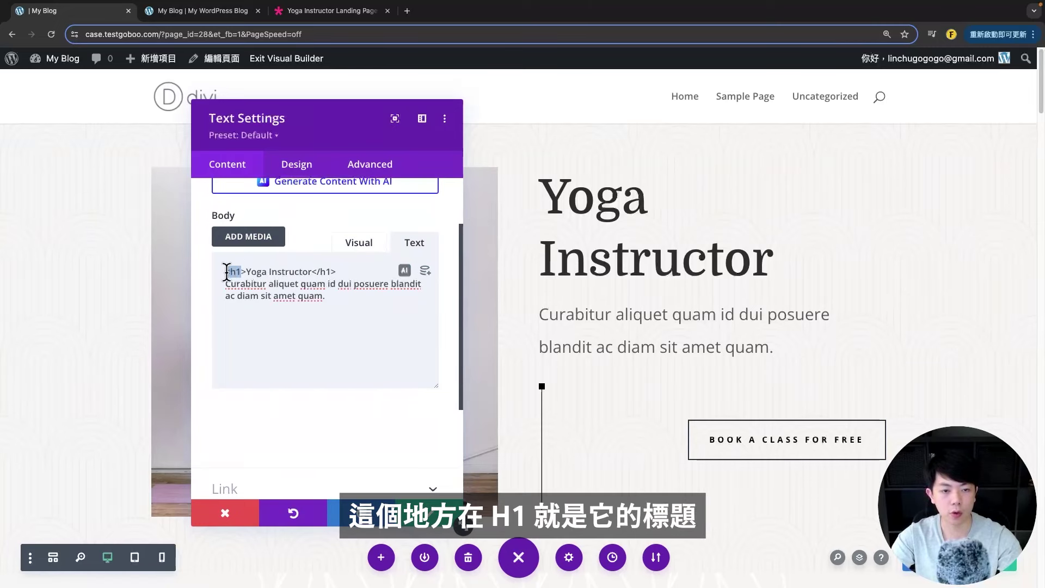
double_click(323, 272)
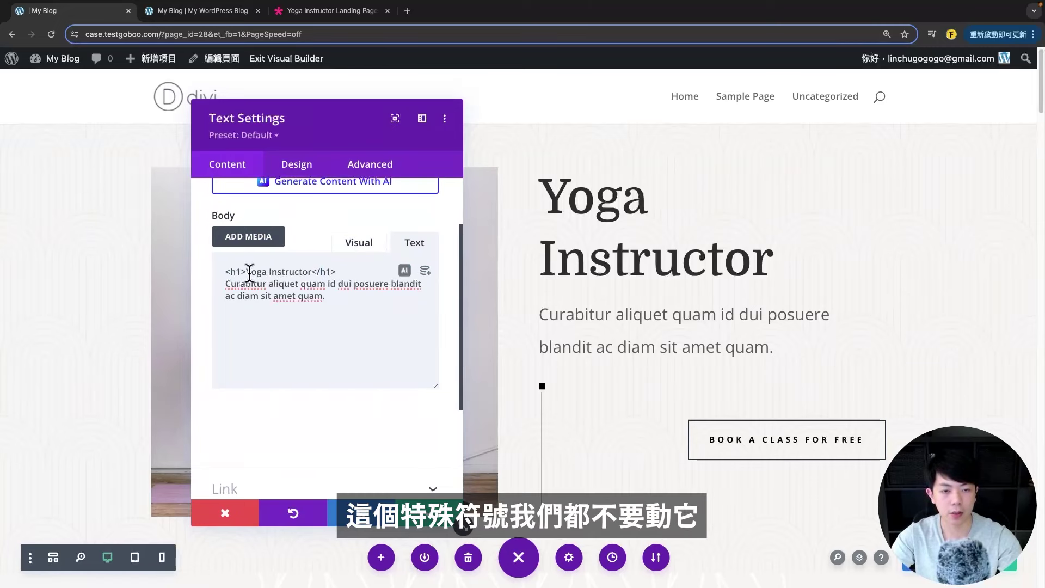
double_click(313, 272)
left_click(268, 284)
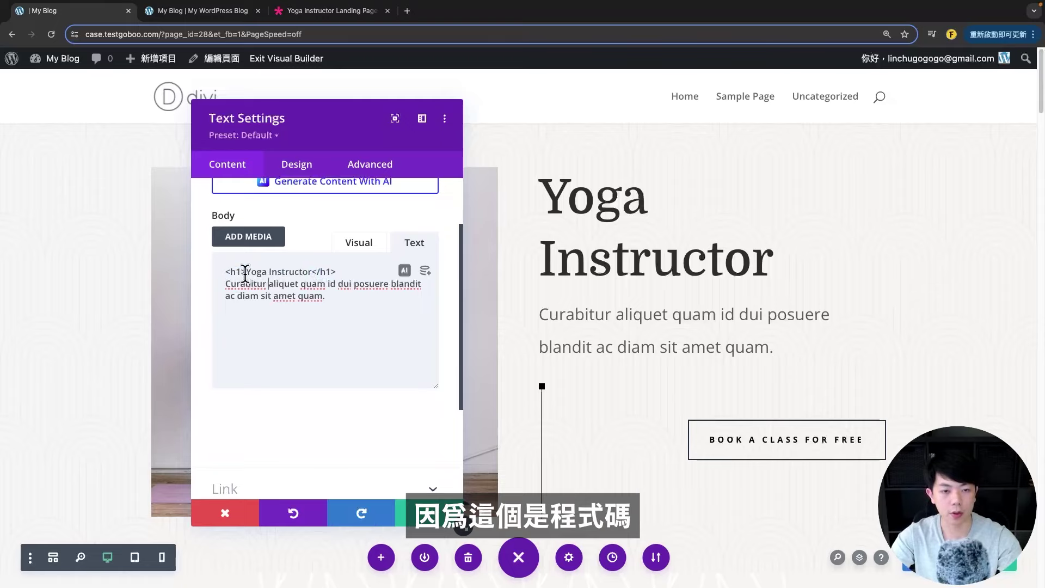
- Replace 'Yoga Instructor' inside the h1 with 'YOGA 瑜珈練習' and check the formatted view
left_click_drag(248, 270, 308, 271)
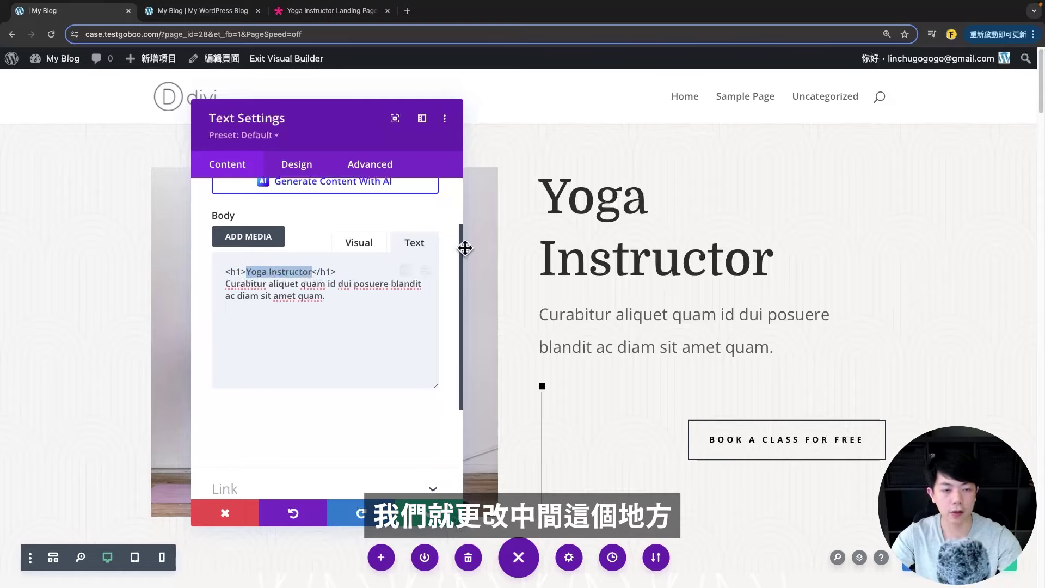
type("ㄎ")
key("BackSpace")
type("YOGA 瑜珈")
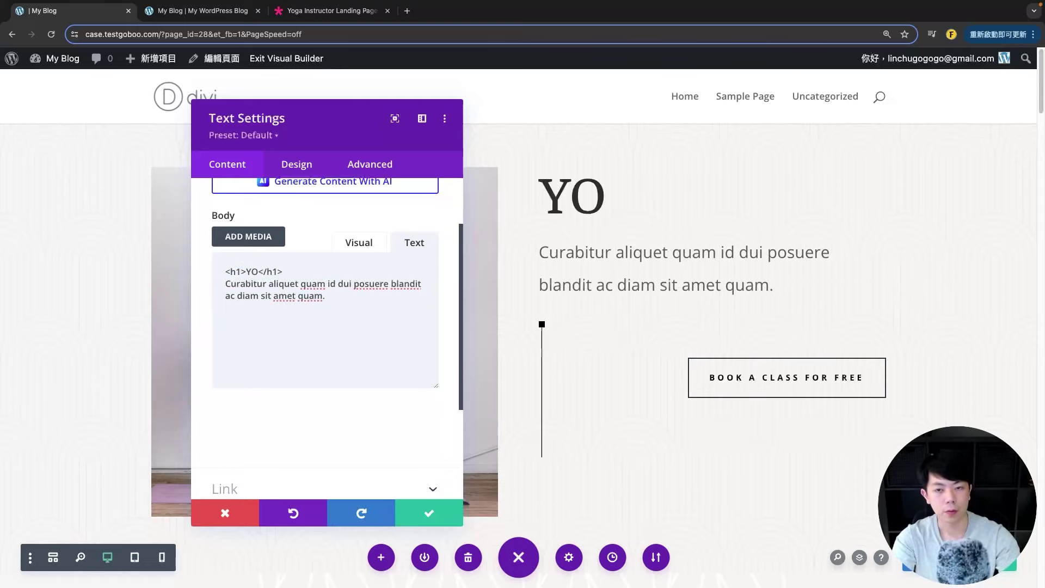
type("練習")
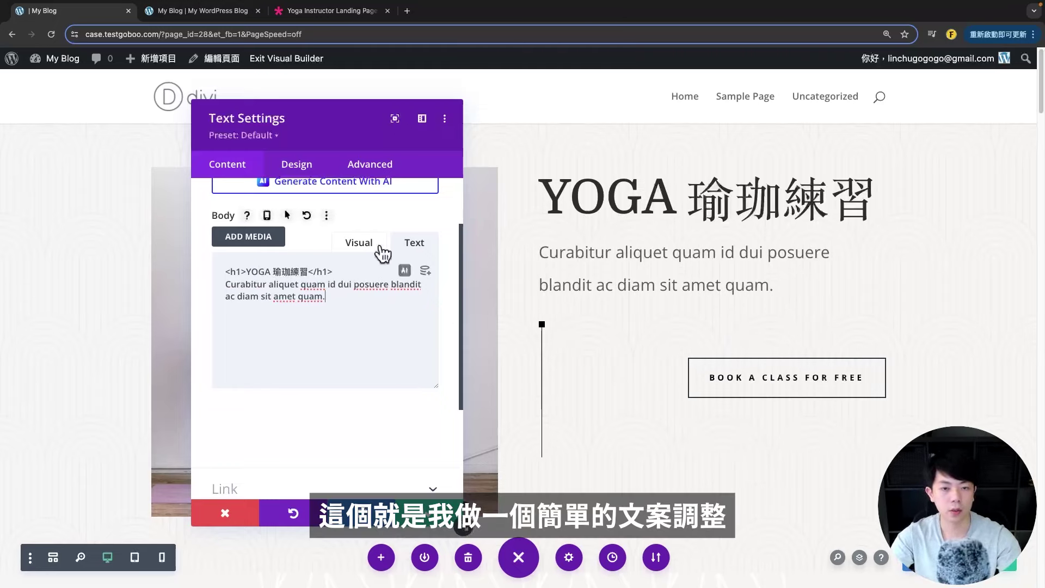
left_click(355, 245)
left_click(414, 242)
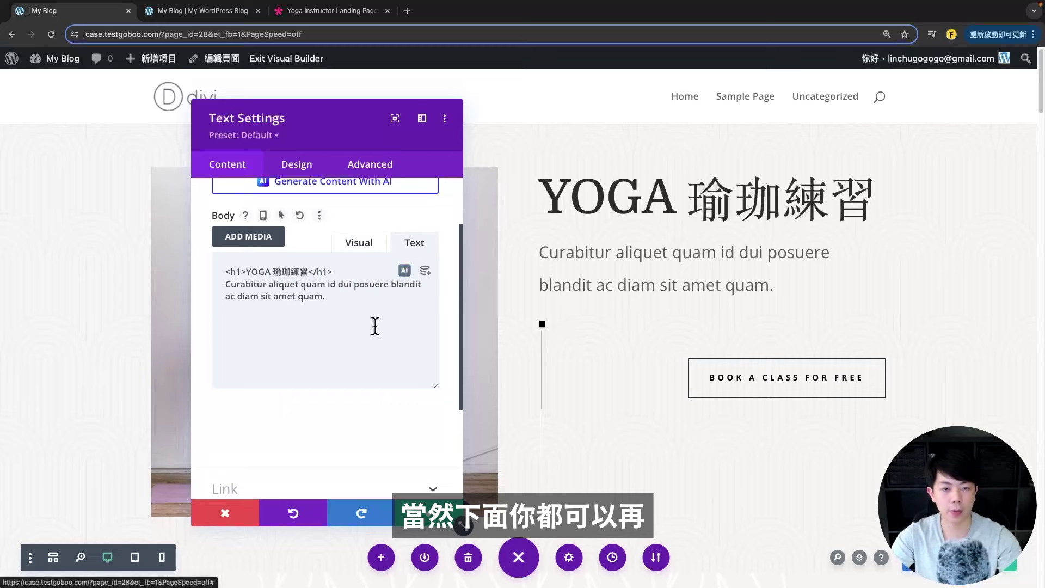
left_click_drag(325, 297, 208, 287)
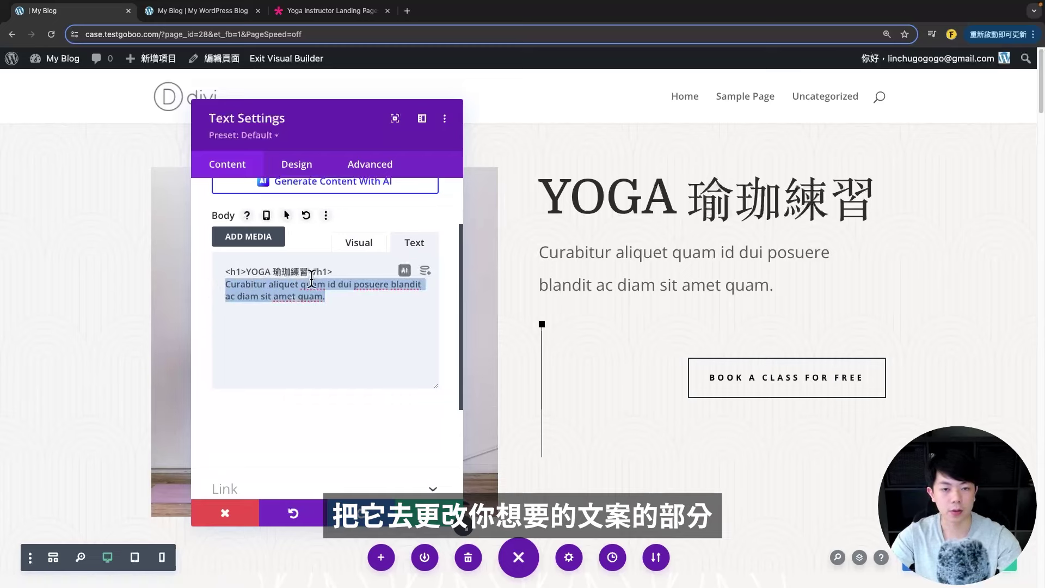
left_click(360, 247)
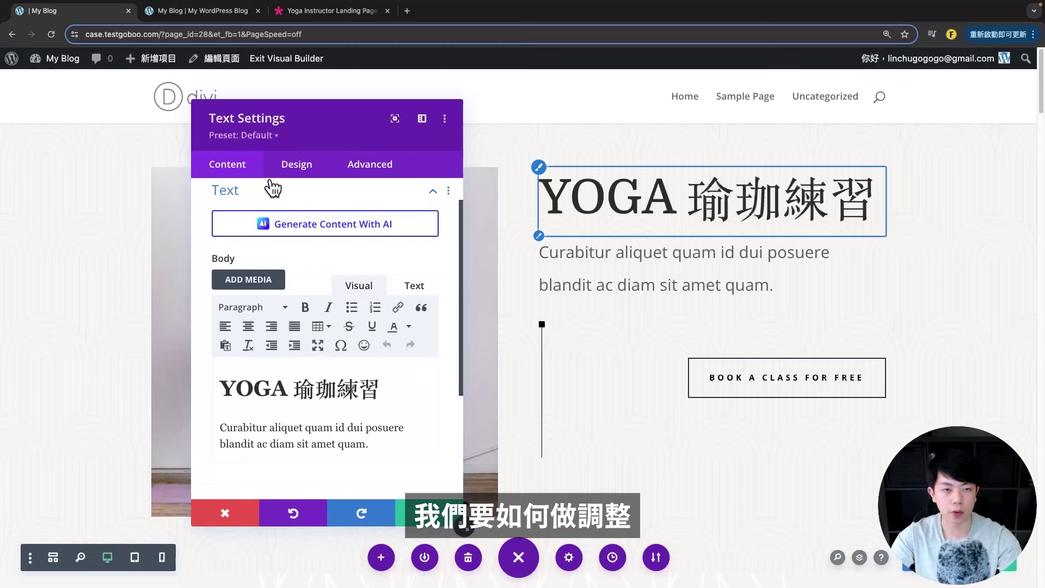
- Set the heading font to Noto Serif TC under Design > Heading Text
left_click(313, 165)
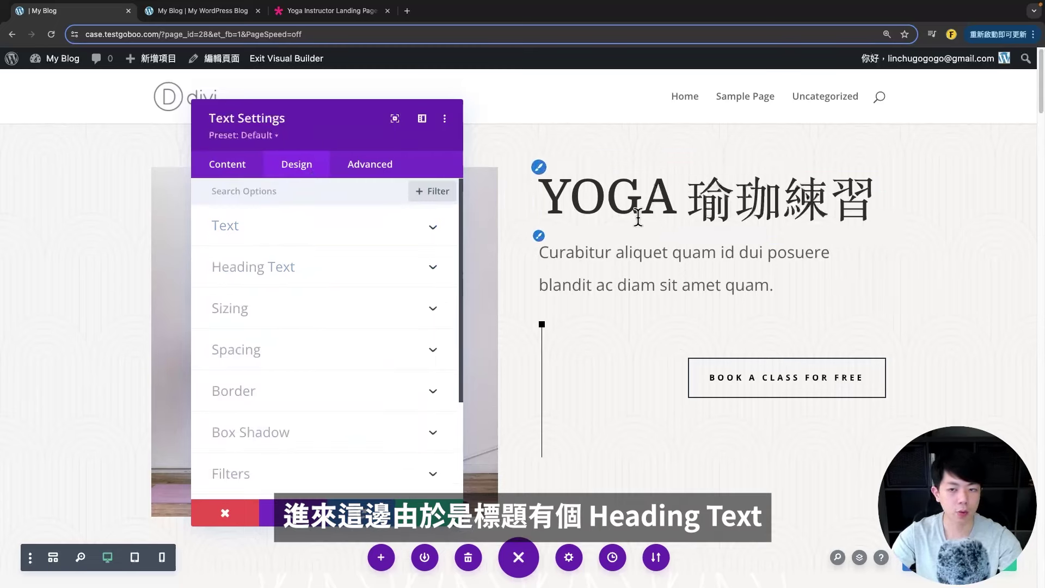
left_click(262, 277)
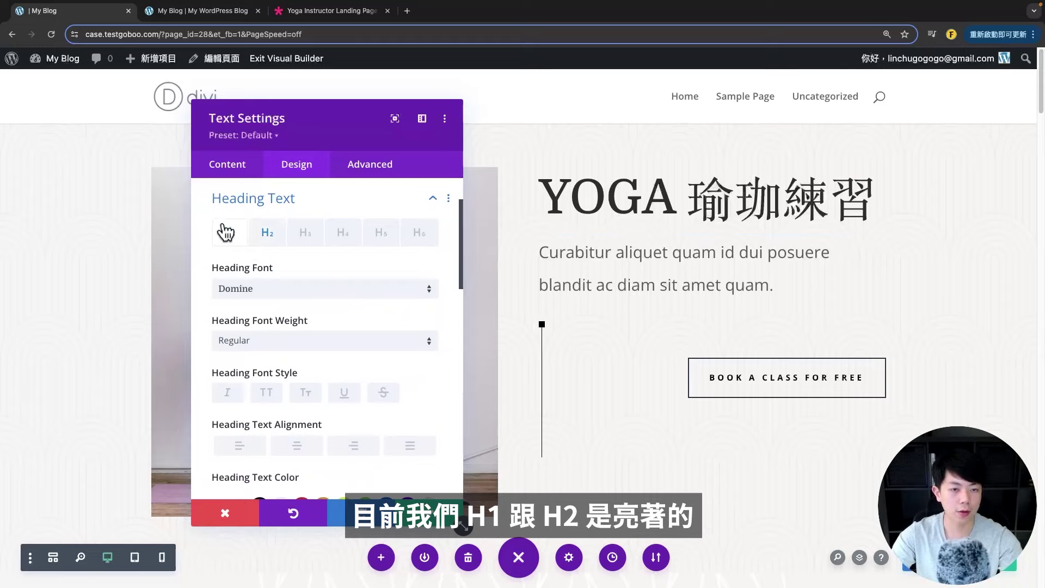
left_click(299, 296)
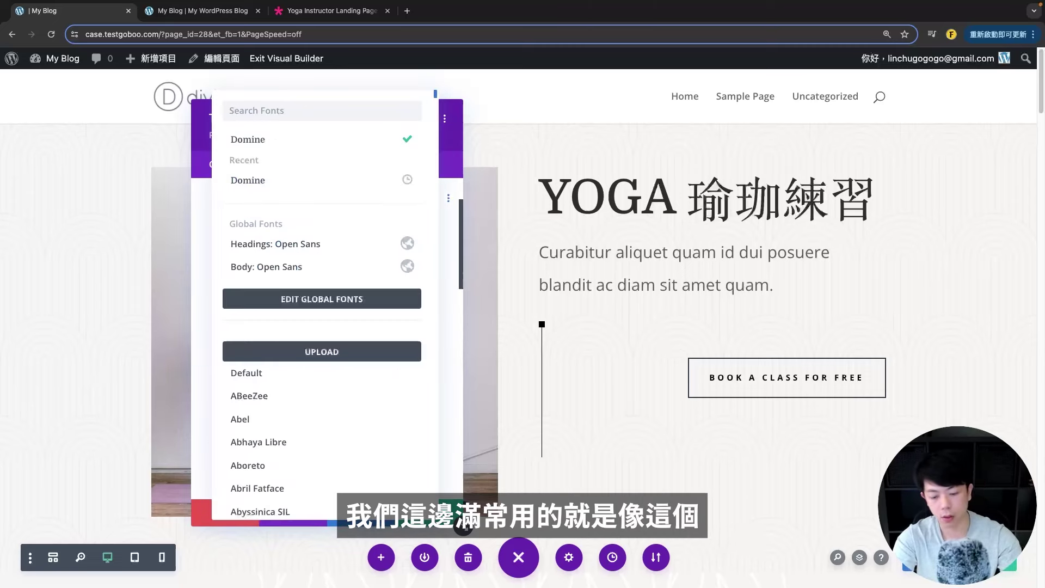
type("noto san")
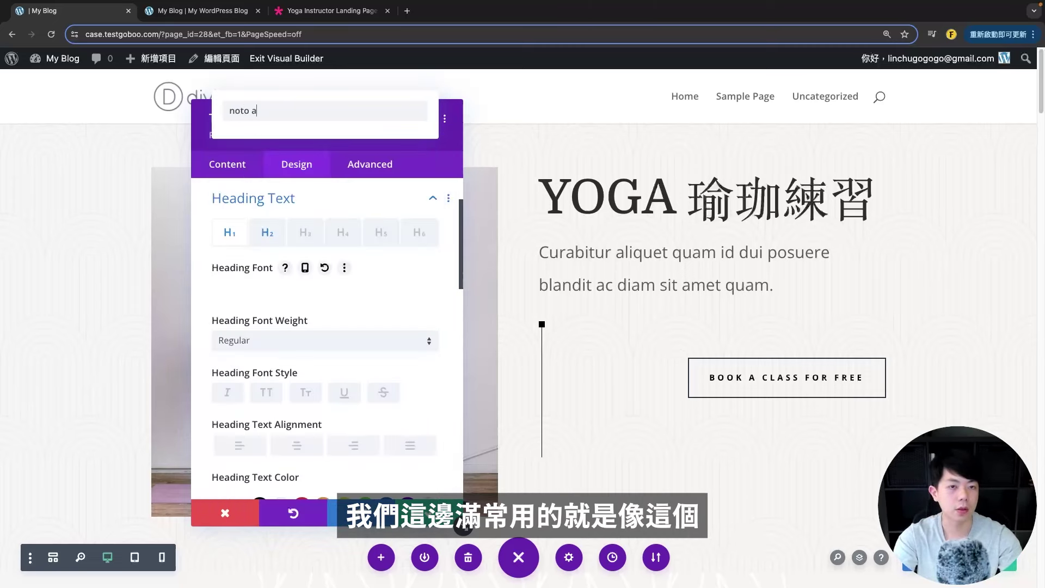
type("s tc")
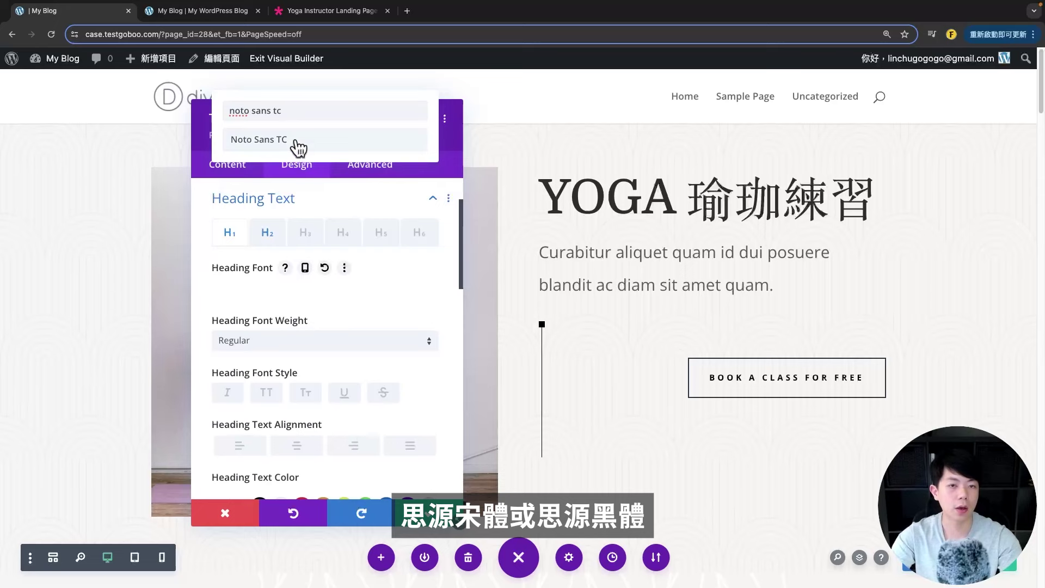
key("BackSpace")
key("BackSpace")
key("BackSpace")
key("BackSpace")
key("BackSpace")
key("BackSpace")
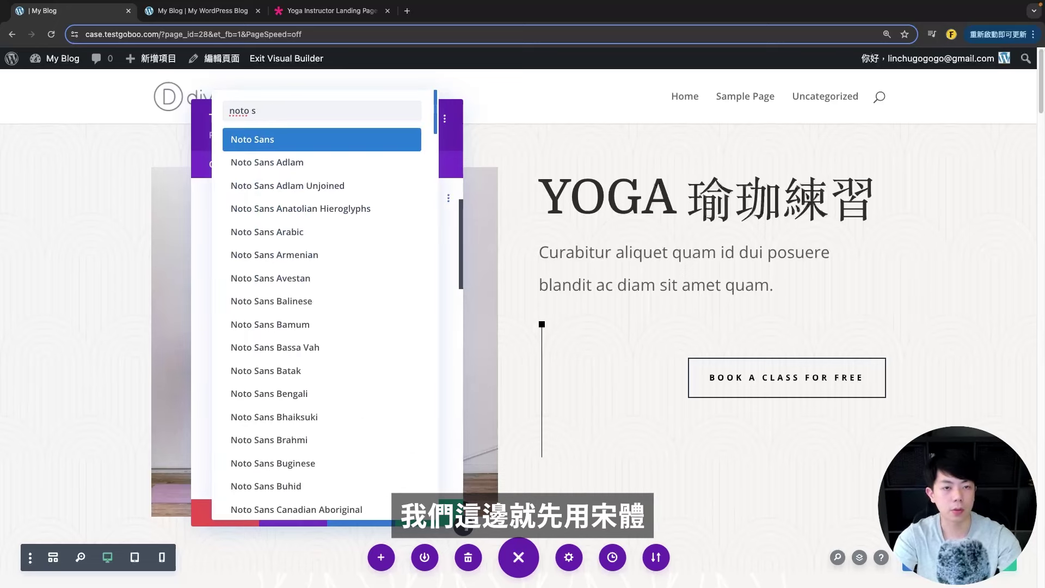
type("erif TC")
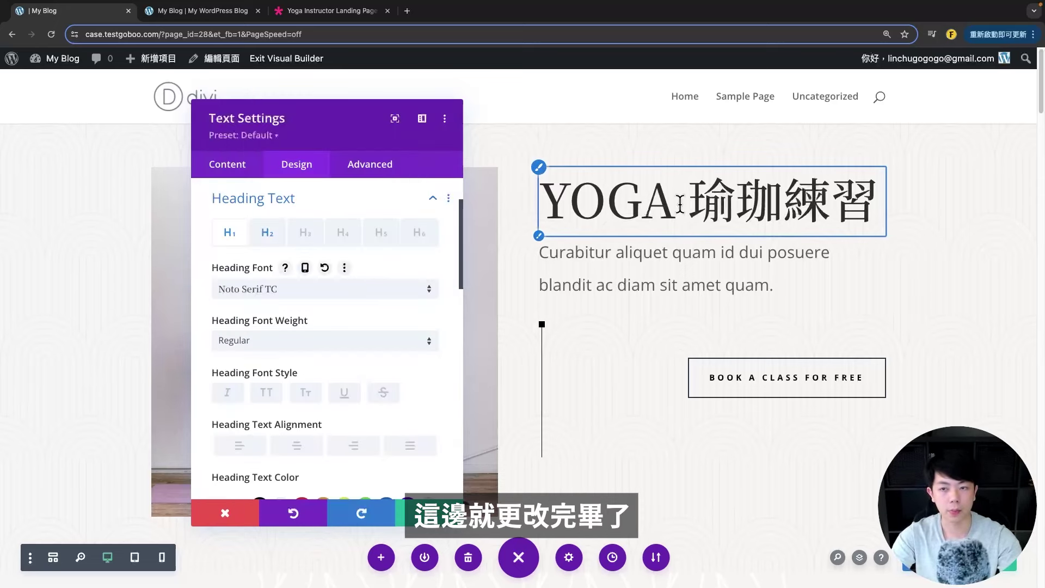
- Make the heading bold with 2px letter spacing and save the changes
scroll(294, 338, "down", 3)
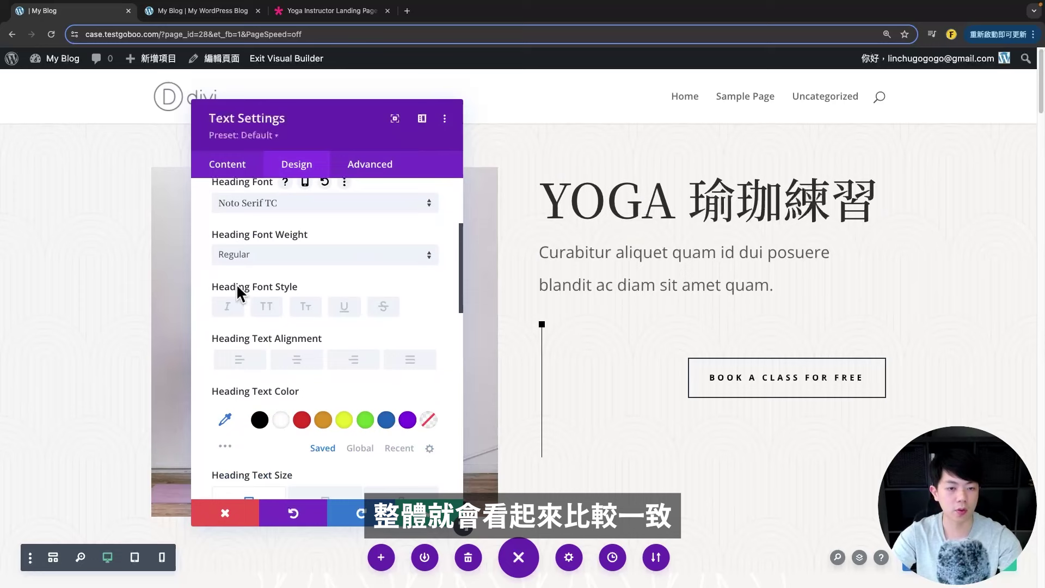
left_click(234, 256)
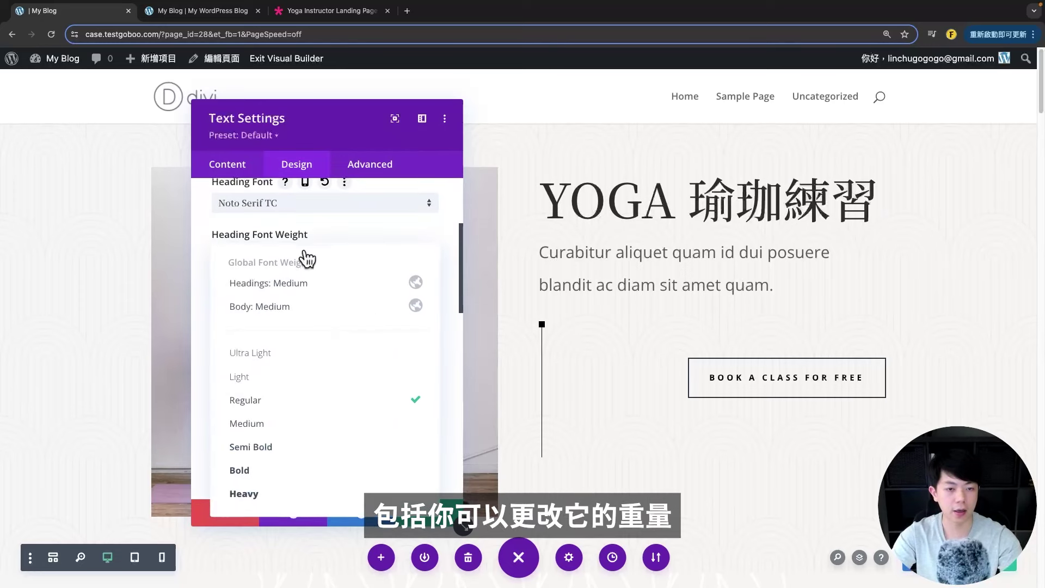
left_click(269, 472)
scroll(416, 302, "down", 1)
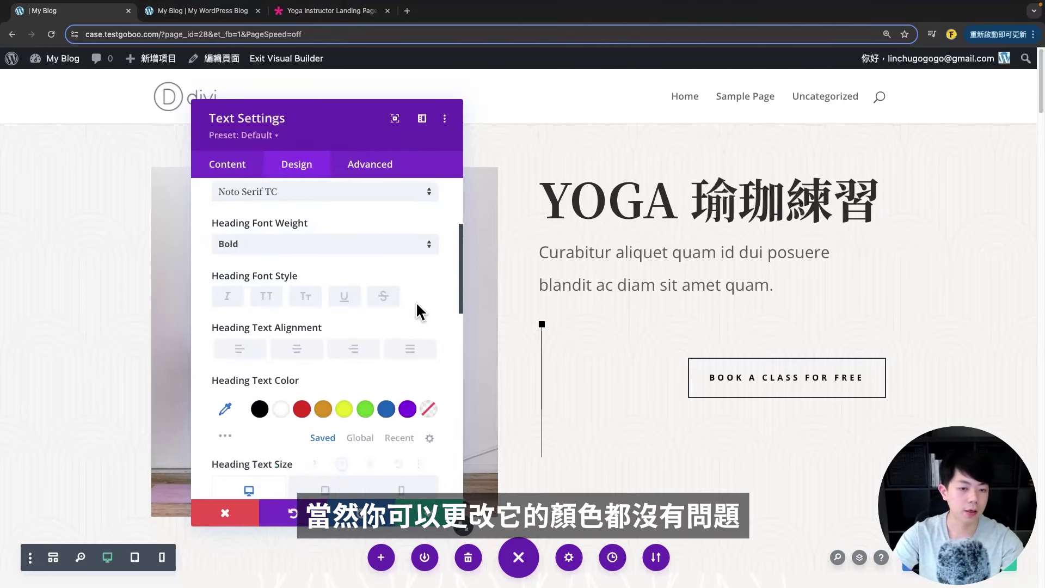
scroll(416, 301, "down", 12)
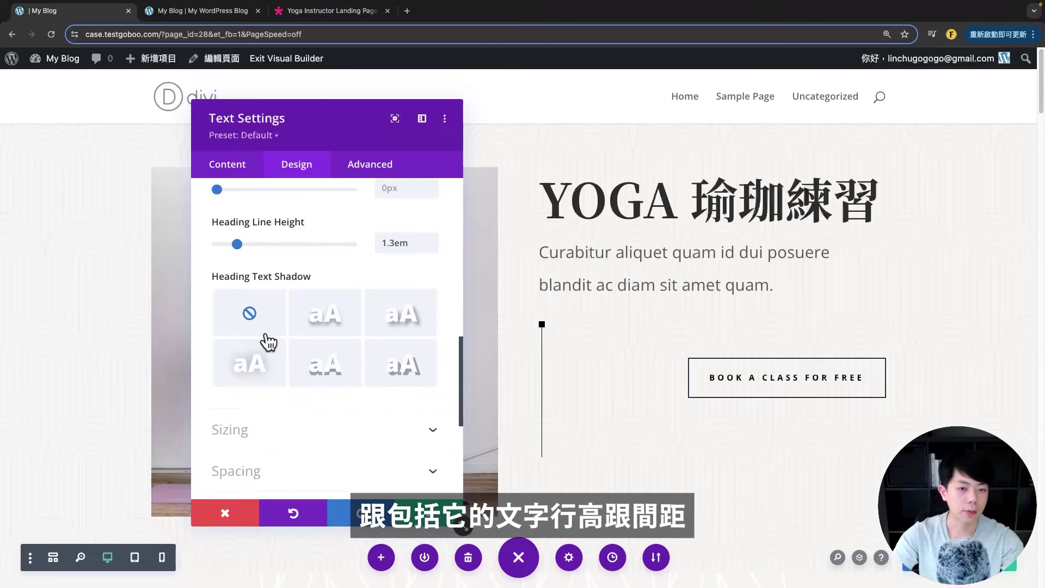
scroll(268, 342, "up", 2)
scroll(253, 240, "up", 2)
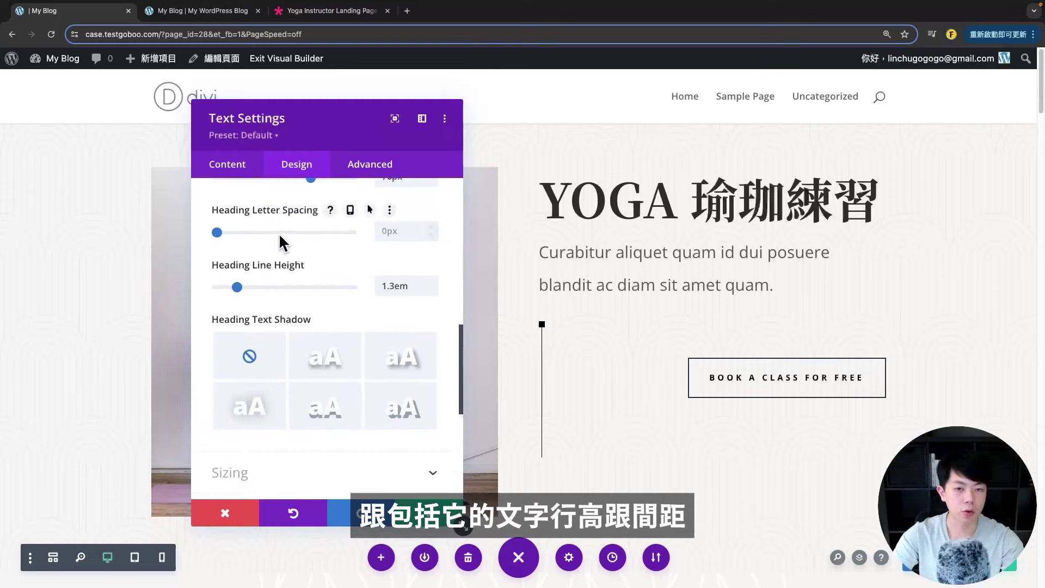
left_click_drag(217, 233, 220, 233)
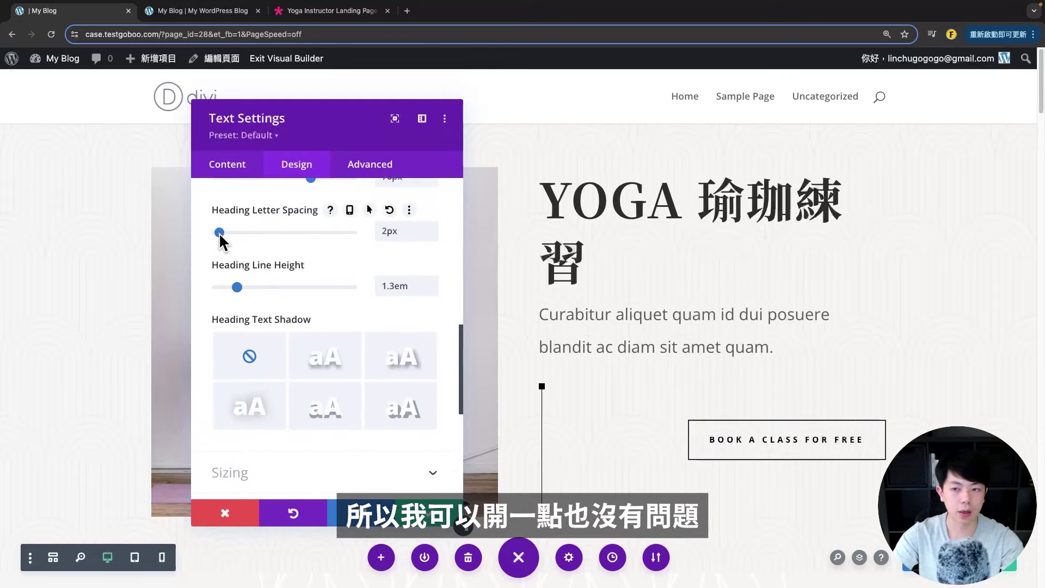
left_click(626, 247)
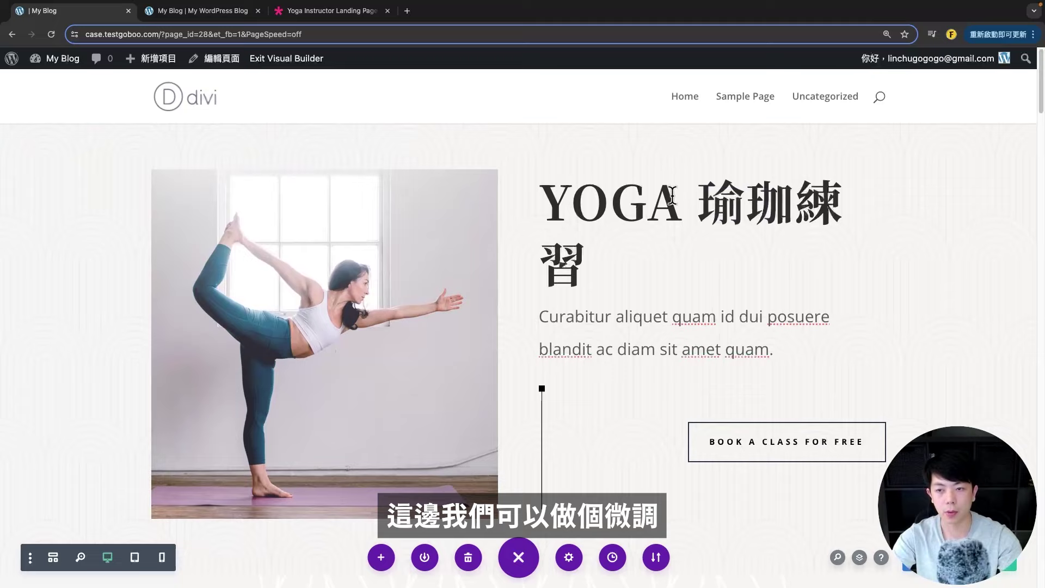
- Reduce the heading text size to 51px so YOGA 瑜珈練習 fits on one line
mouse_move(683, 236)
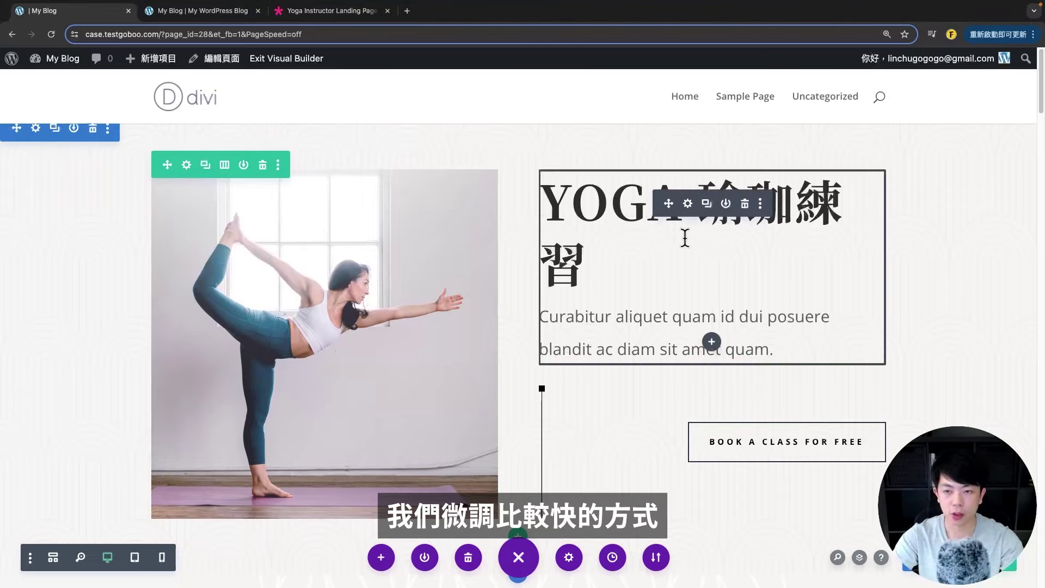
left_click(688, 205)
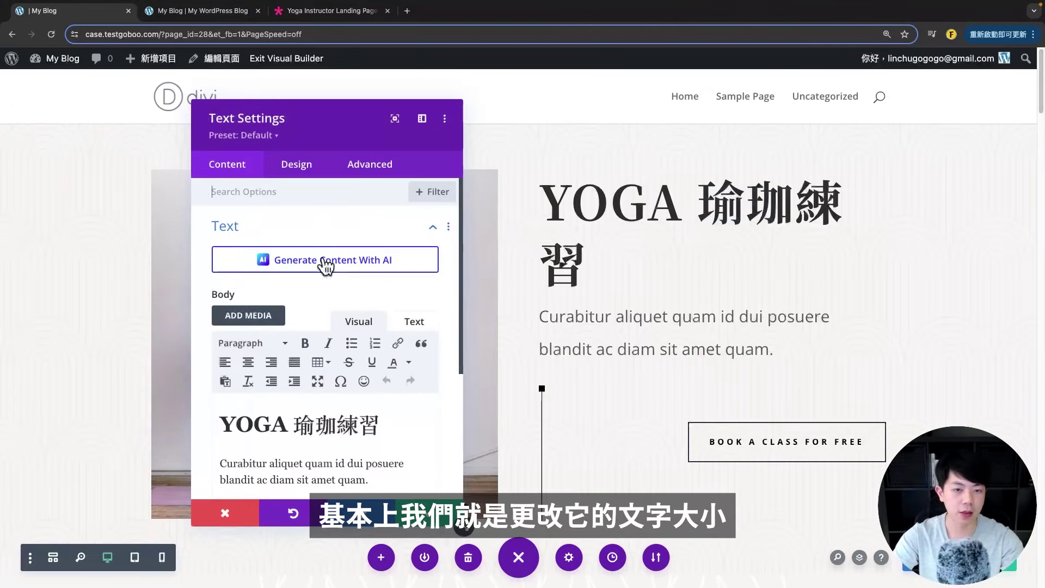
left_click(294, 166)
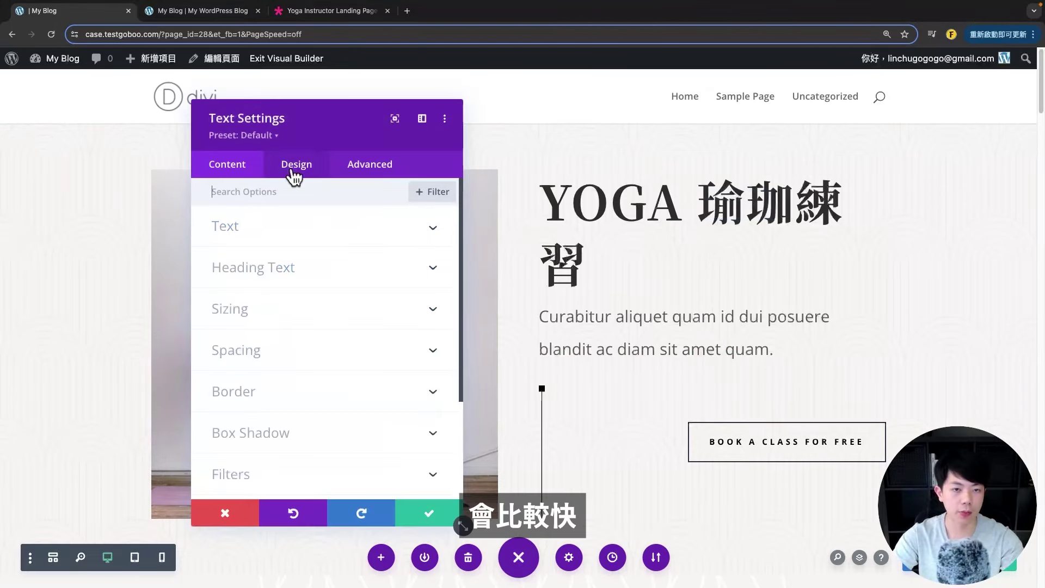
left_click(312, 191)
left_click(294, 165)
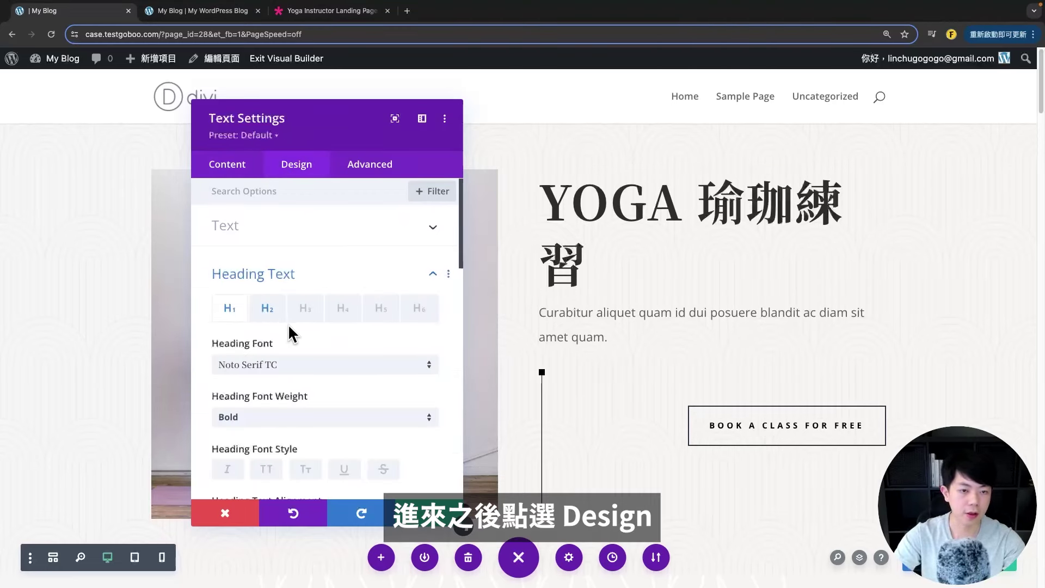
scroll(234, 263, "down", 1)
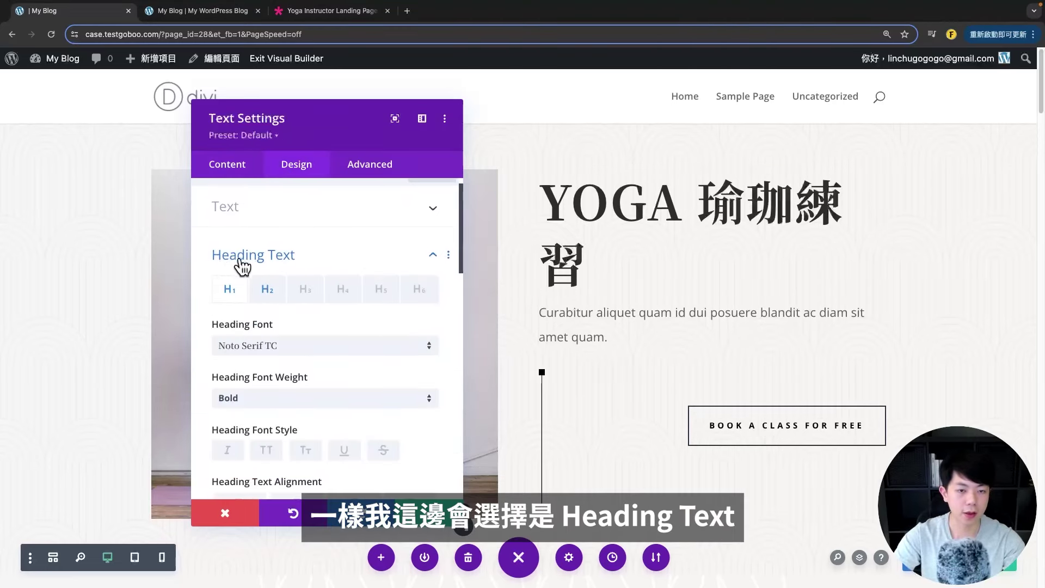
scroll(250, 347, "down", 5)
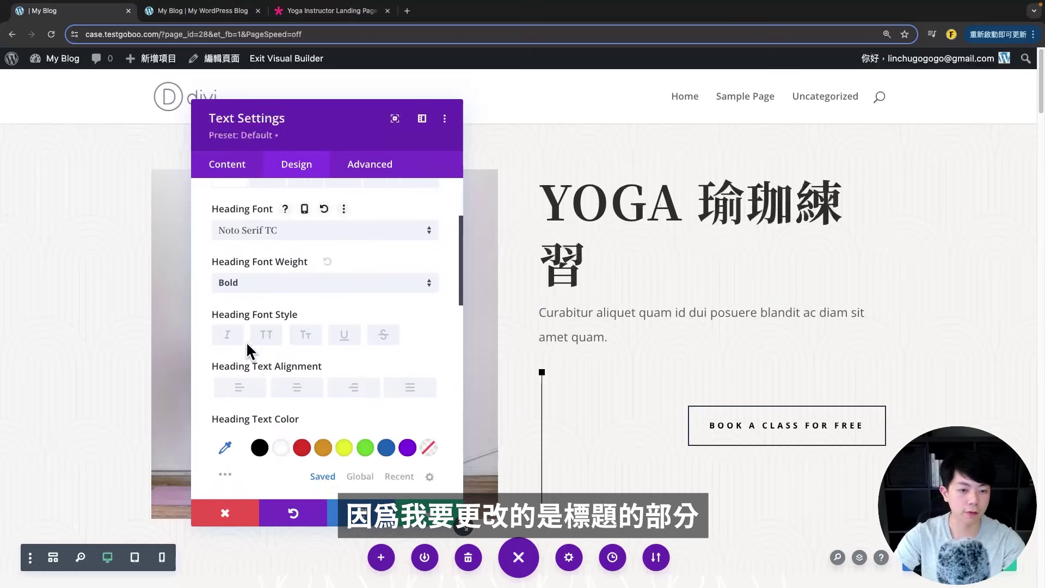
scroll(247, 351, "down", 10)
left_click_drag(311, 275, 285, 276)
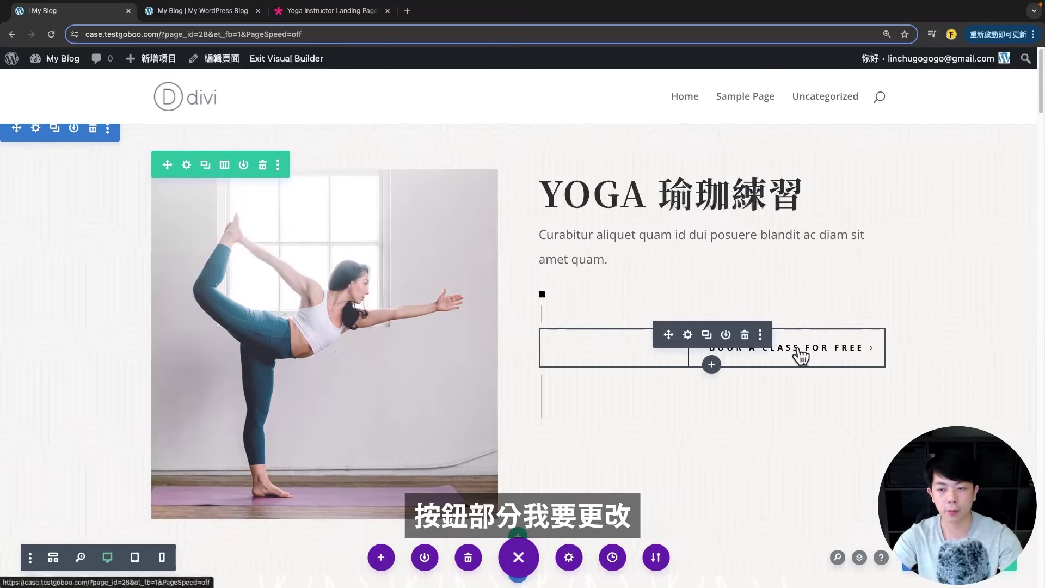
left_click(687, 334)
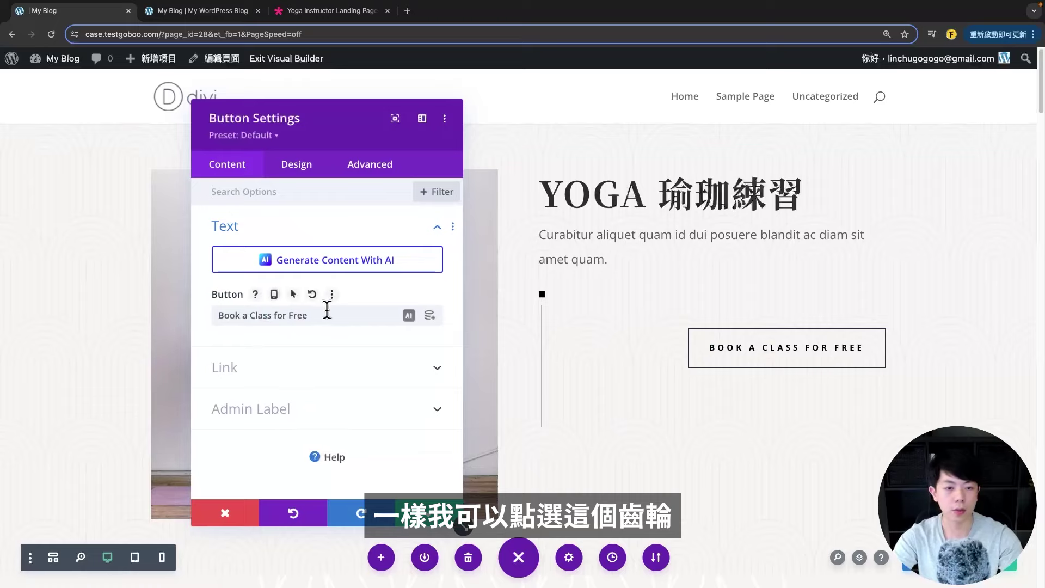
- Change the button label to 立即預約
left_click_drag(327, 315, 241, 316)
key("BackSpace")
key("BackSpace")
key("BackSpace")
key("BackSpace")
key("BackSpace")
key("BackSpace")
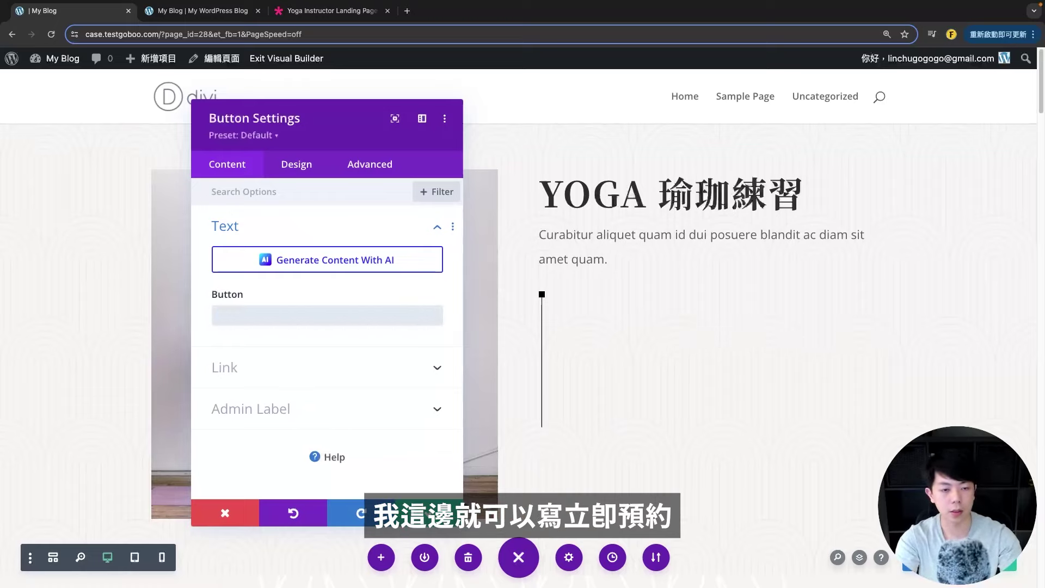
type("立即預約")
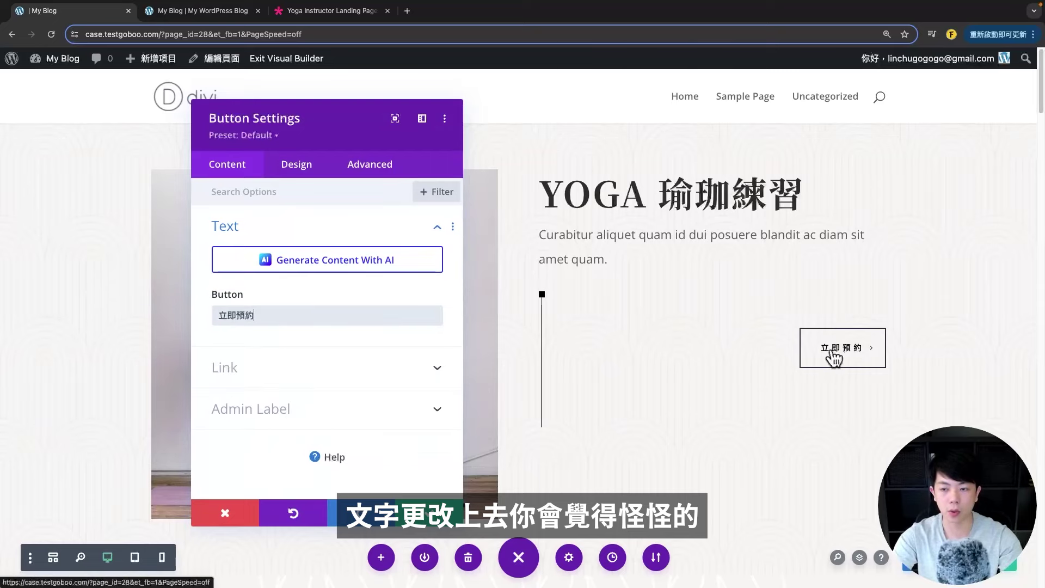
- Keep custom button styles on and enlarge the button text to 15px
left_click(296, 168)
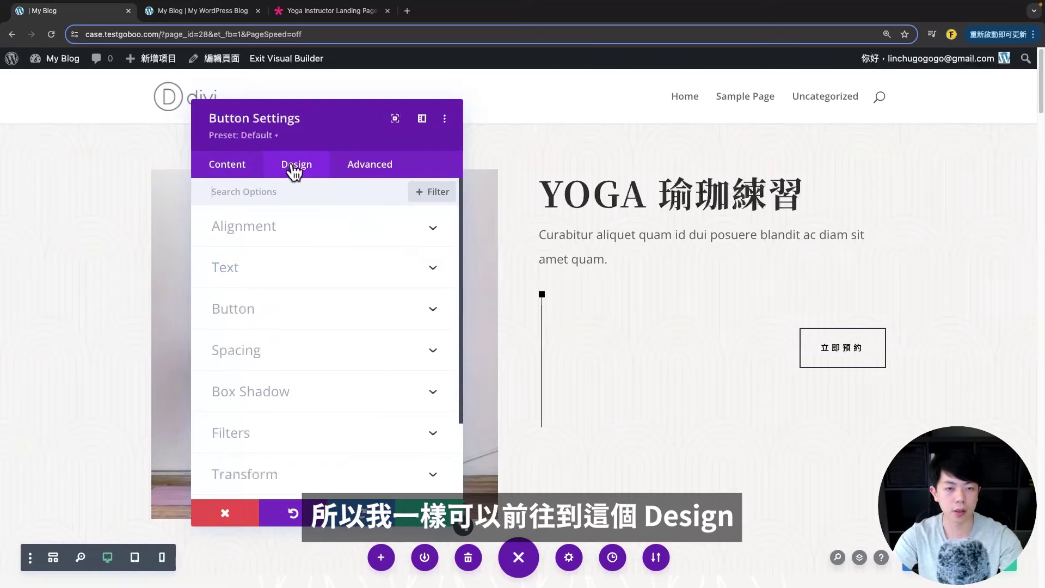
left_click(280, 269)
left_click(272, 267)
left_click(263, 309)
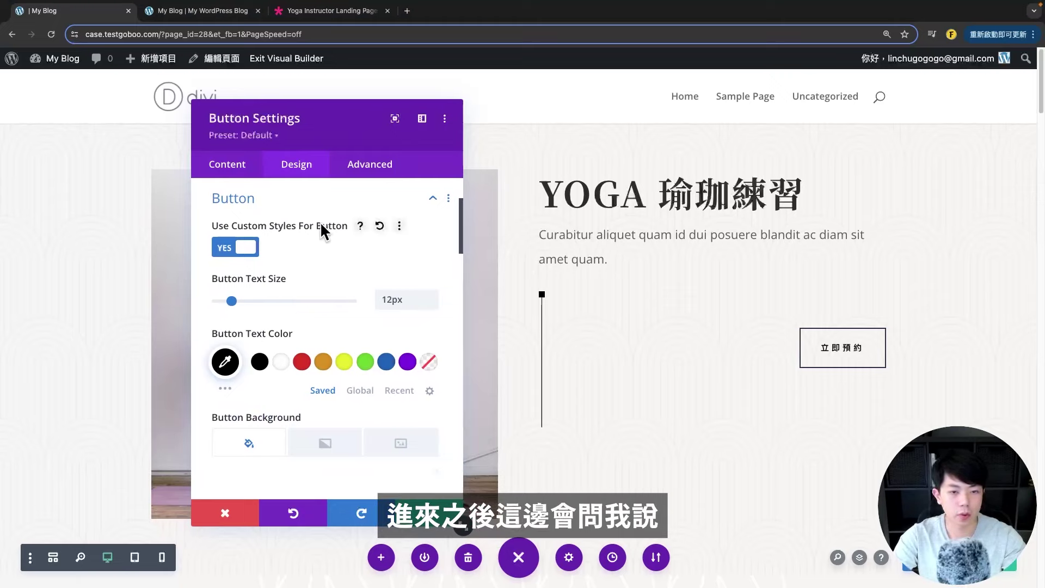
left_click(246, 250)
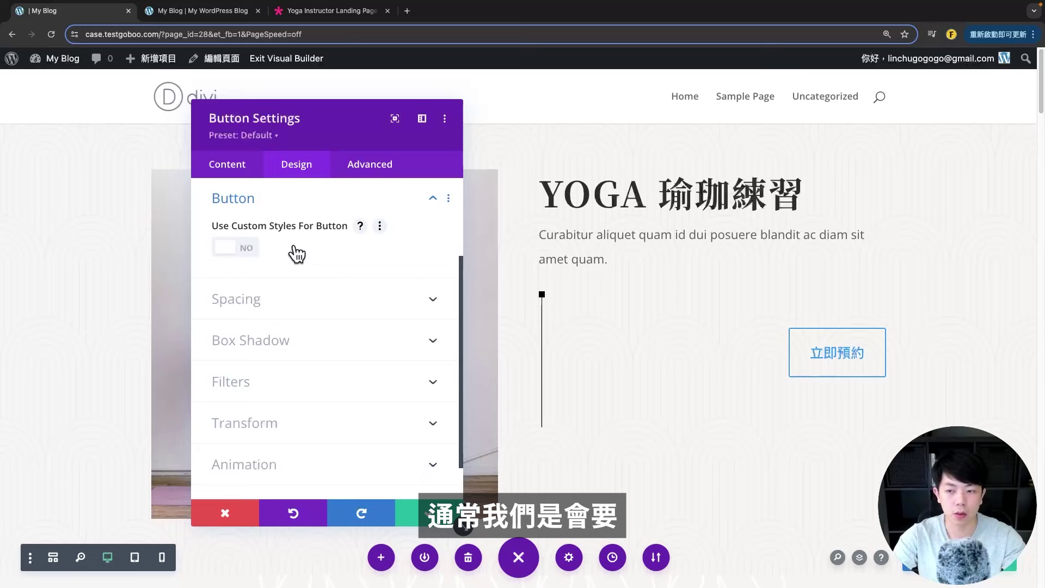
left_click(246, 248)
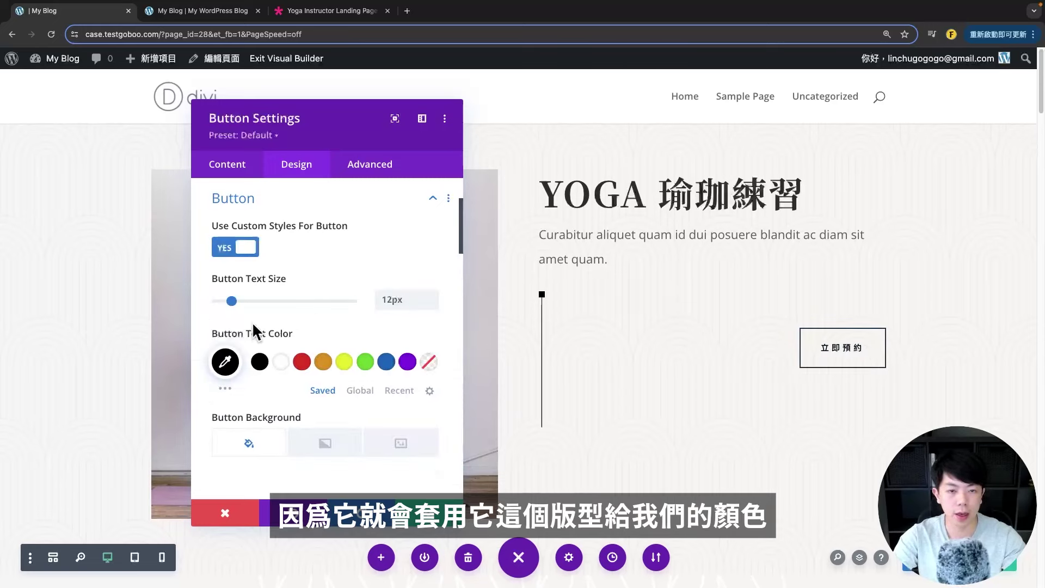
scroll(256, 332, "down", 1)
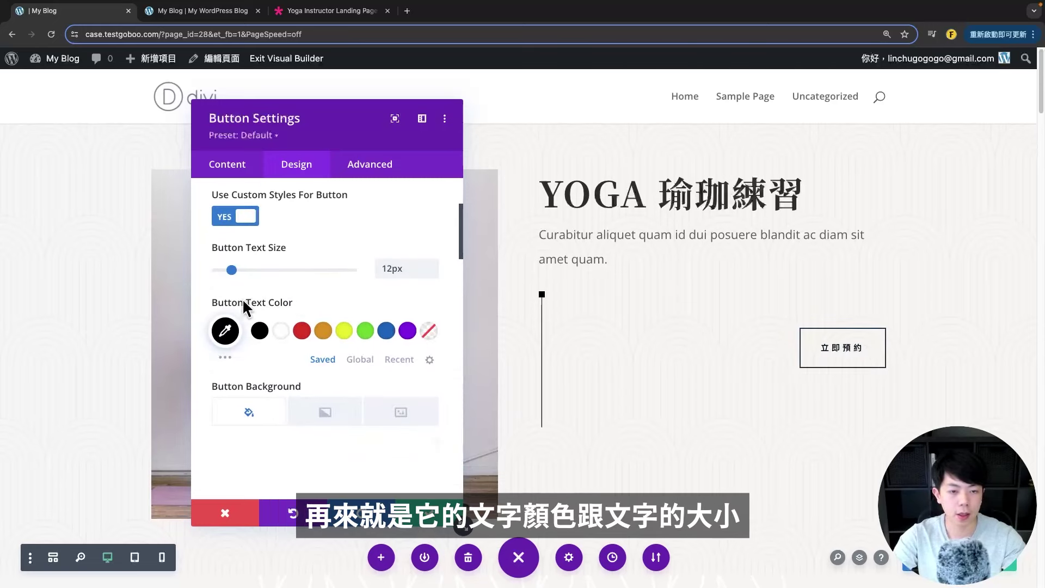
left_click_drag(231, 268, 237, 266)
scroll(299, 370, "down", 3)
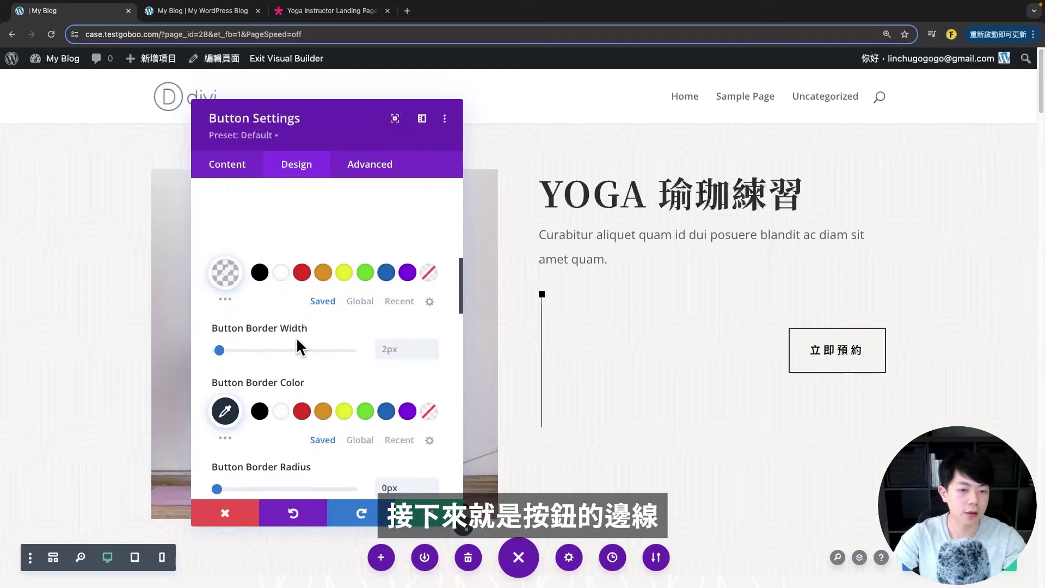
- Reset the button's border radius to its default value
scroll(305, 313, "down", 1)
scroll(261, 269, "down", 4)
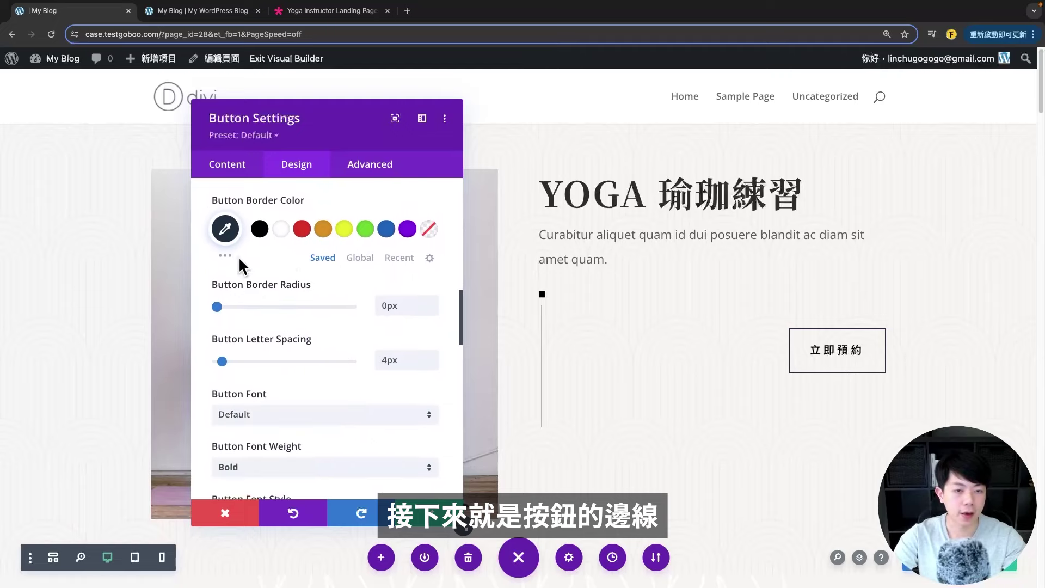
scroll(286, 321, "down", 2)
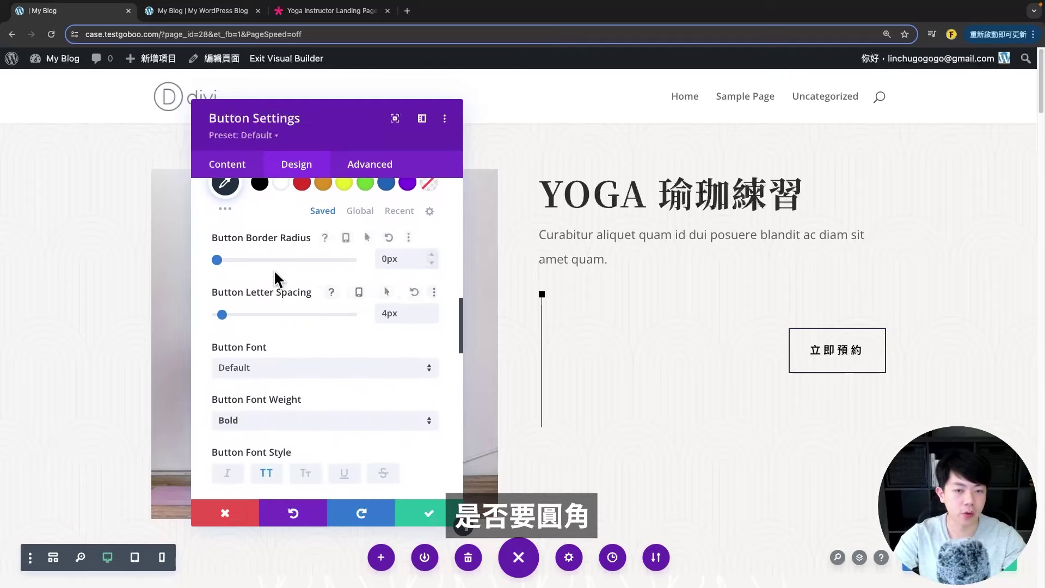
left_click_drag(217, 259, 232, 259)
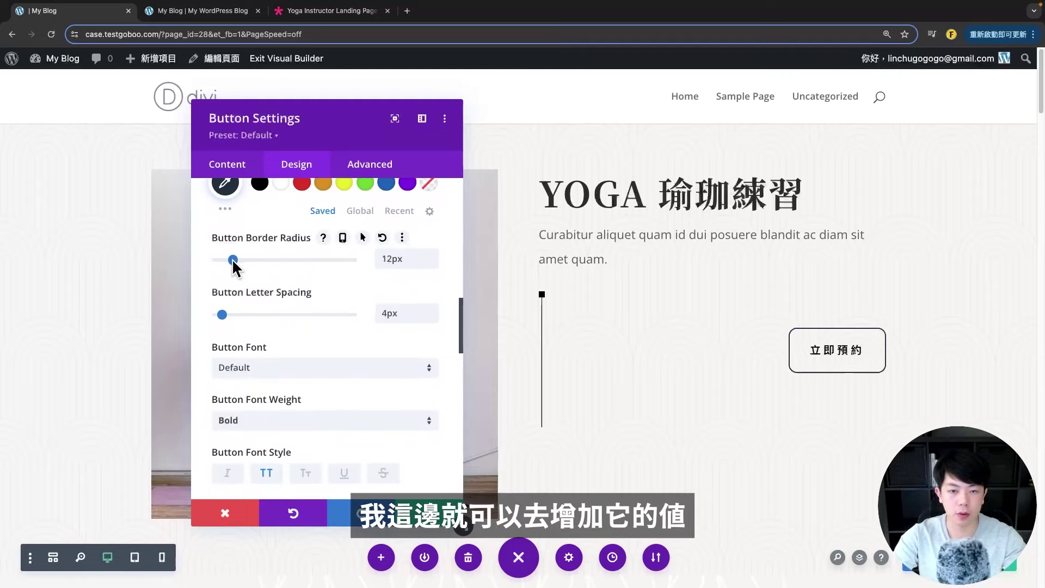
double_click(405, 258)
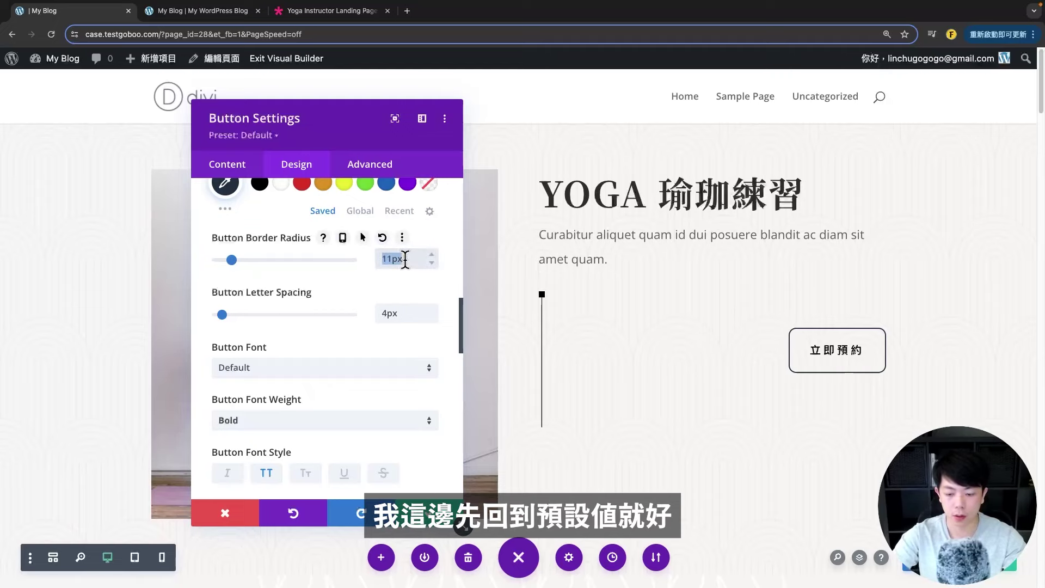
scroll(267, 354, "down", 1)
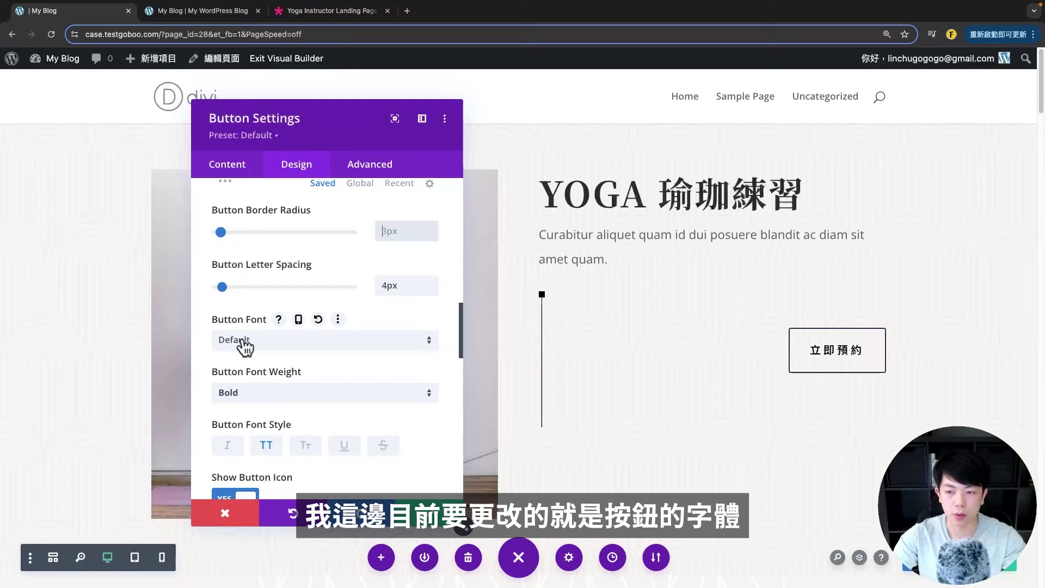
- Set the button font to Noto Serif TC and look over the button icon options
left_click(245, 340)
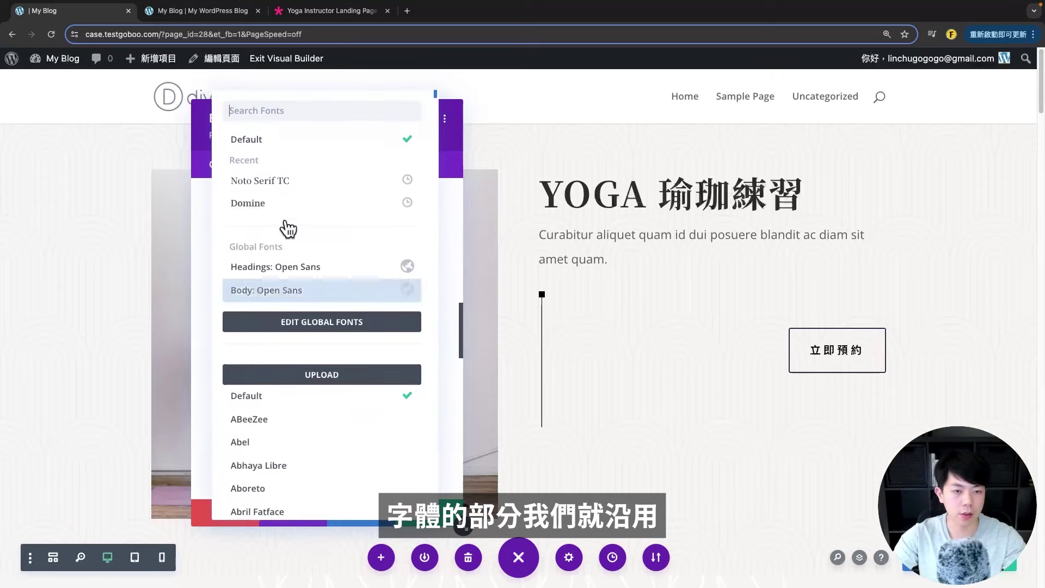
left_click(276, 183)
scroll(250, 393, "down", 1)
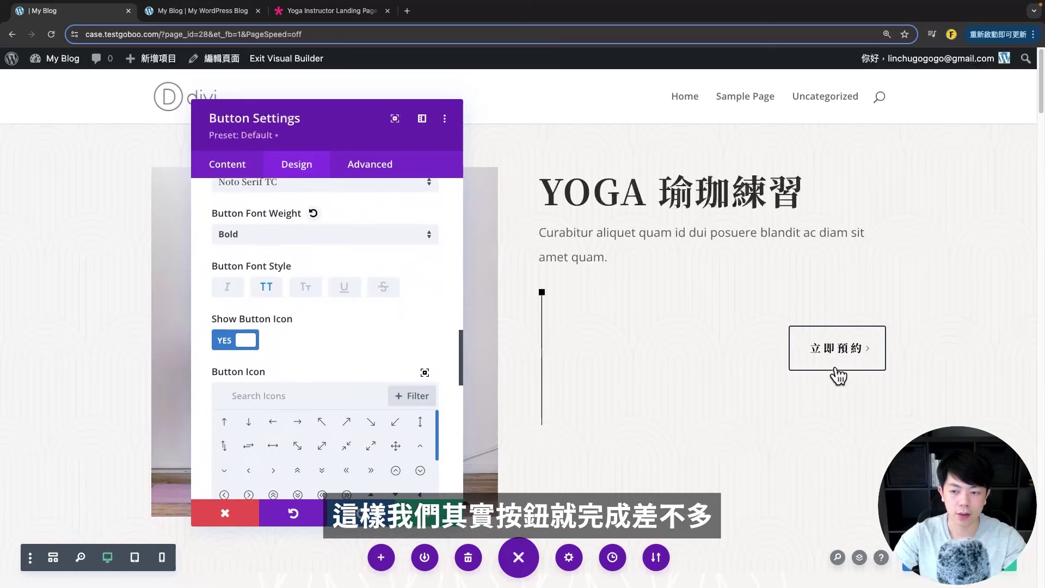
scroll(227, 396, "down", 3)
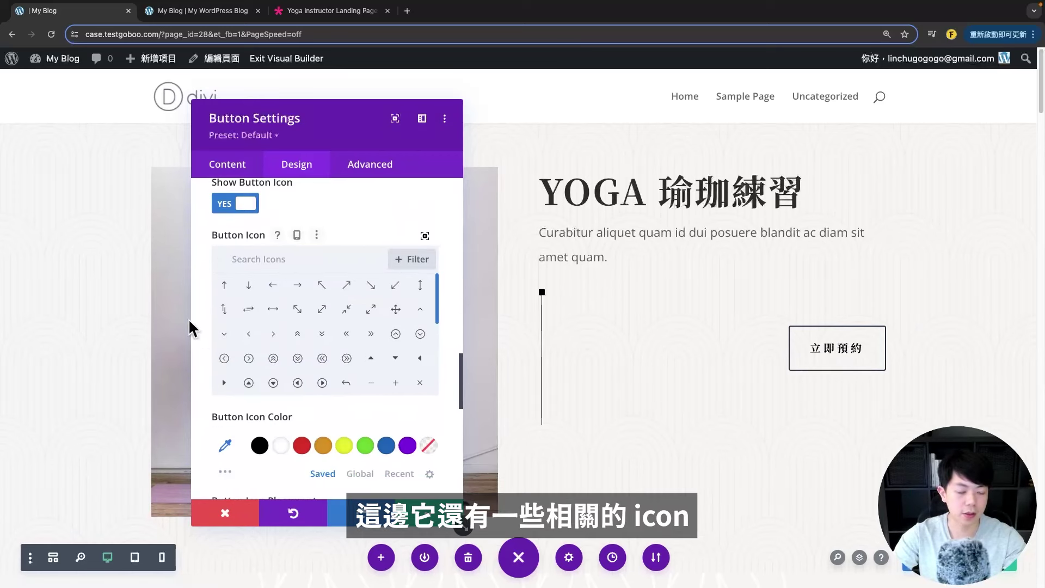
scroll(304, 383, "down", 1)
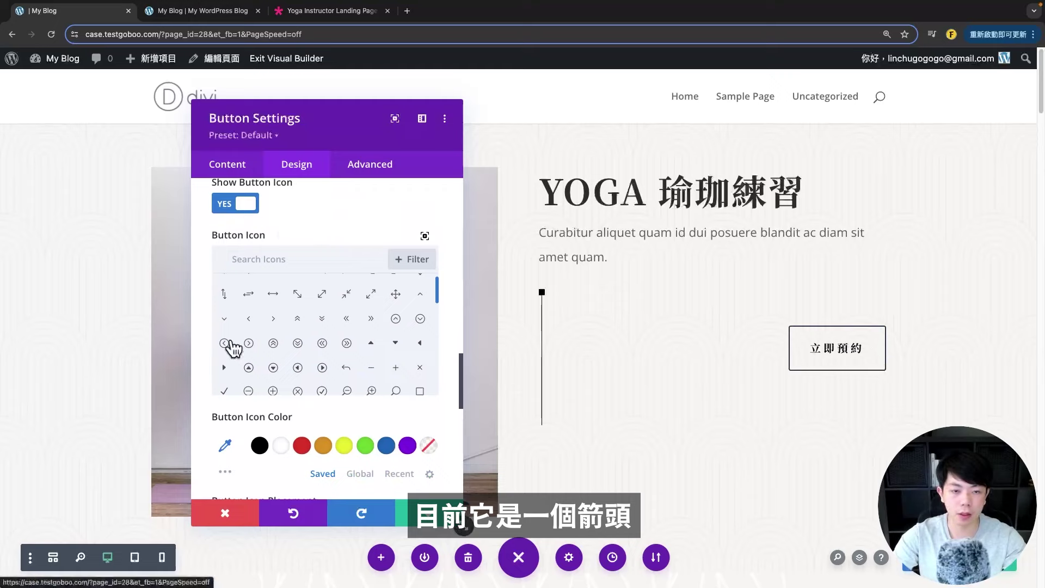
scroll(344, 336, "down", 5)
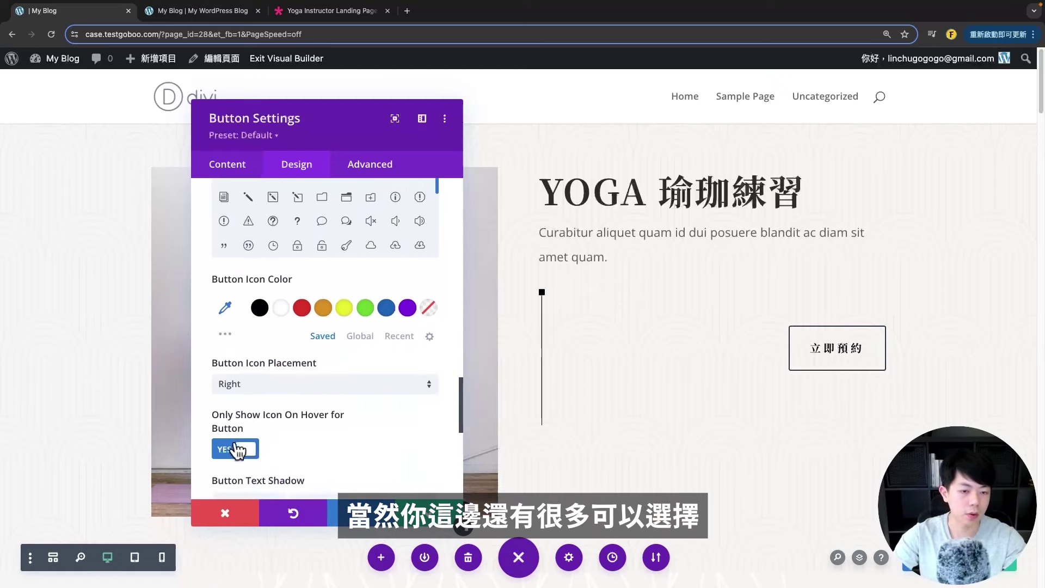
left_click(233, 166)
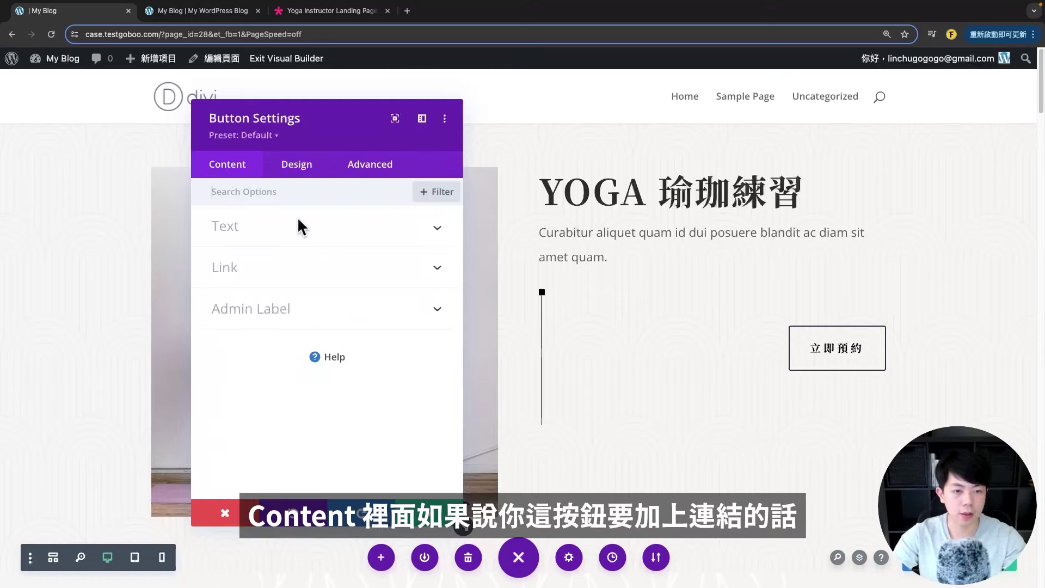
- Leave the button link empty, opening in the same window, and save the button settings
left_click(278, 278)
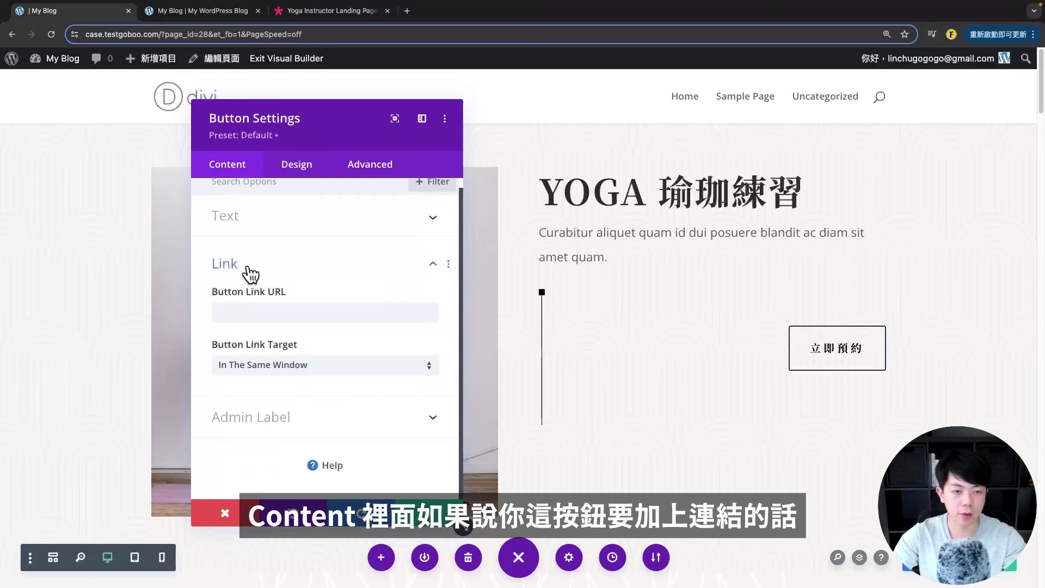
left_click(246, 311)
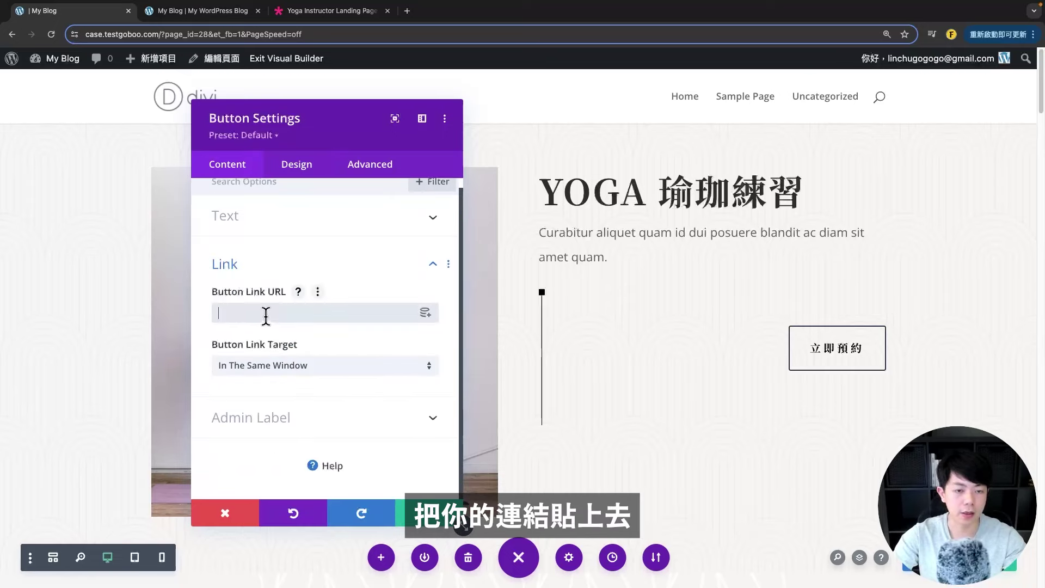
left_click(264, 366)
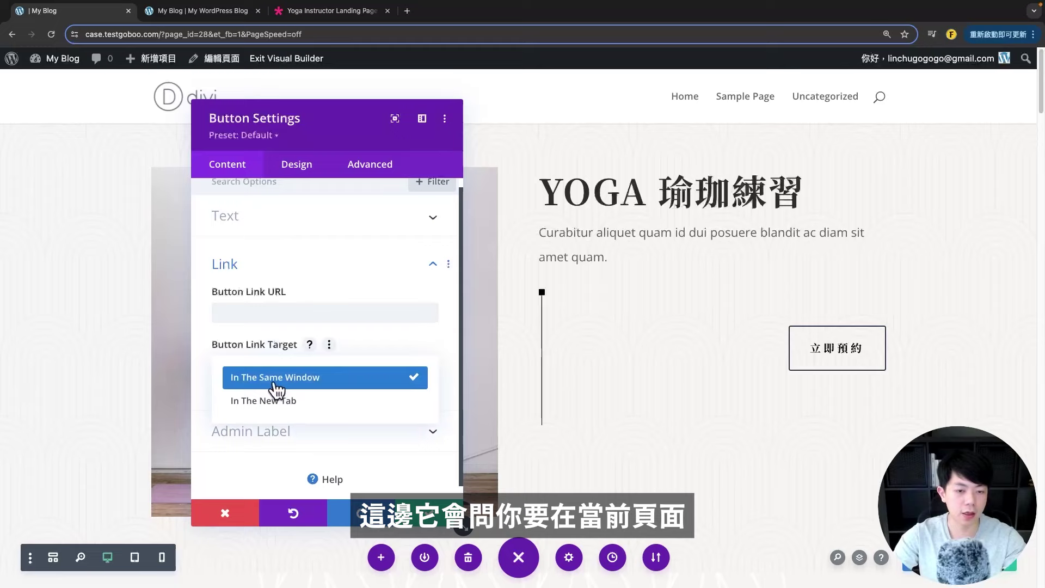
left_click(385, 347)
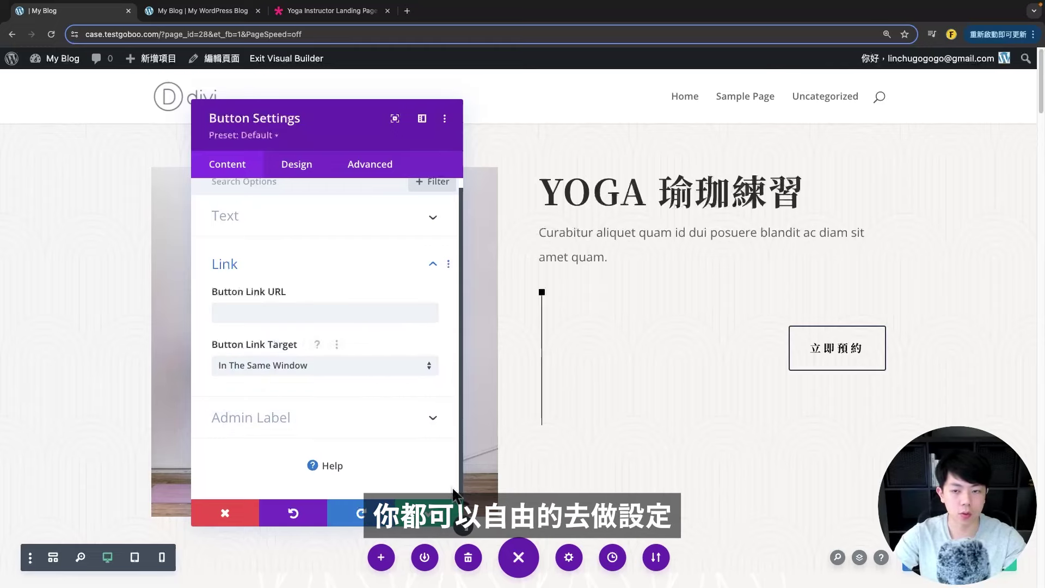
left_click(442, 512)
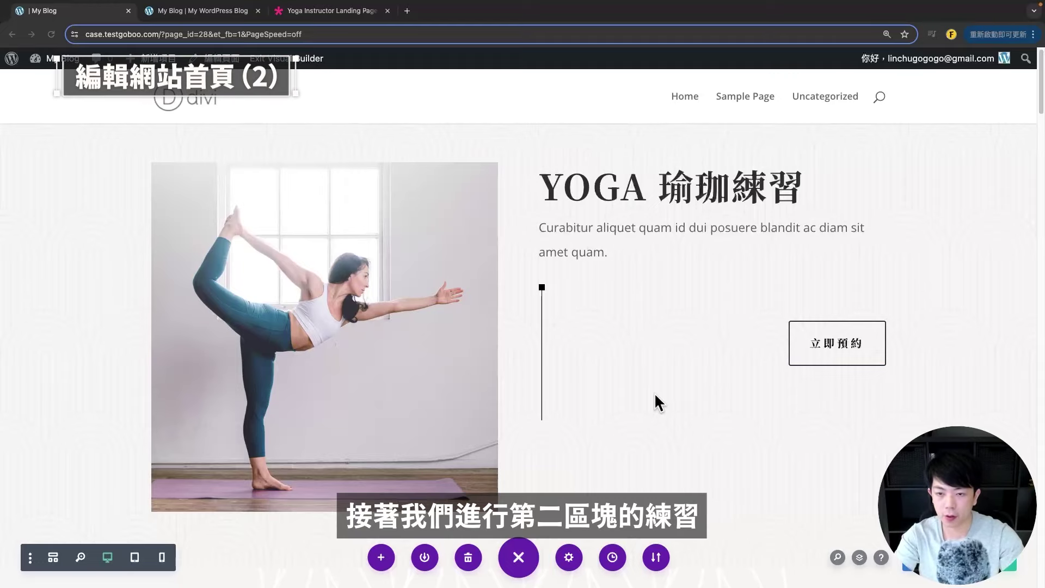
- Scroll to the Yoga Classes section and open the yoga photo's settings
scroll(657, 390, "down", 1)
scroll(660, 390, "down", 8)
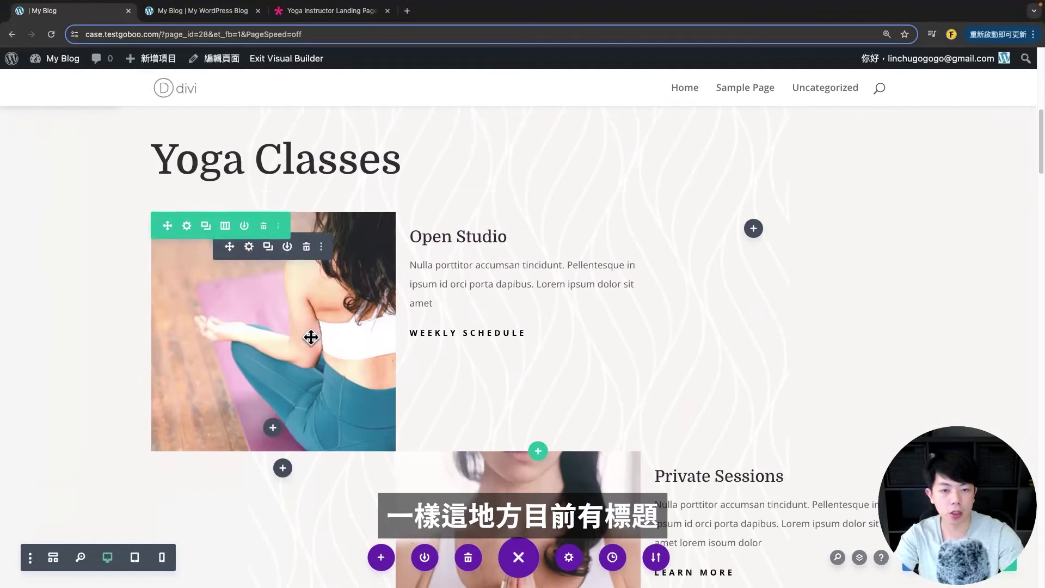
scroll(470, 248, "down", 1)
scroll(469, 248, "down", 12)
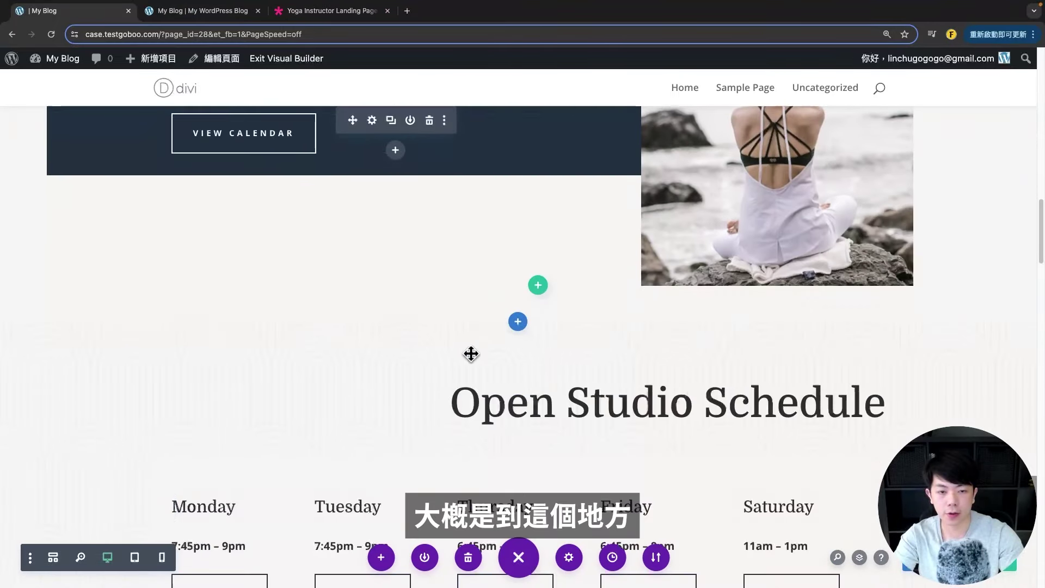
scroll(544, 299, "up", 12)
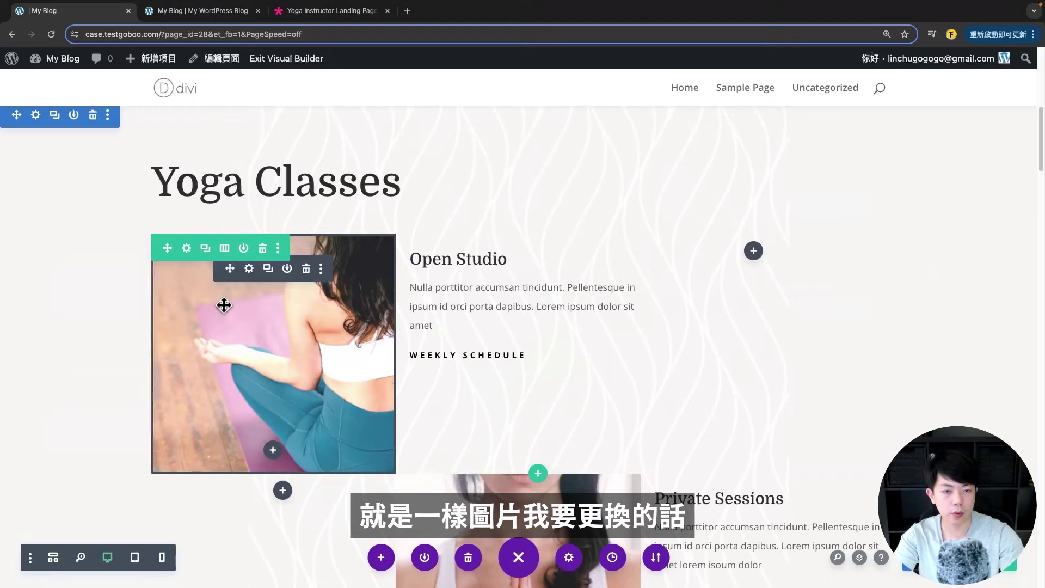
double_click(251, 327)
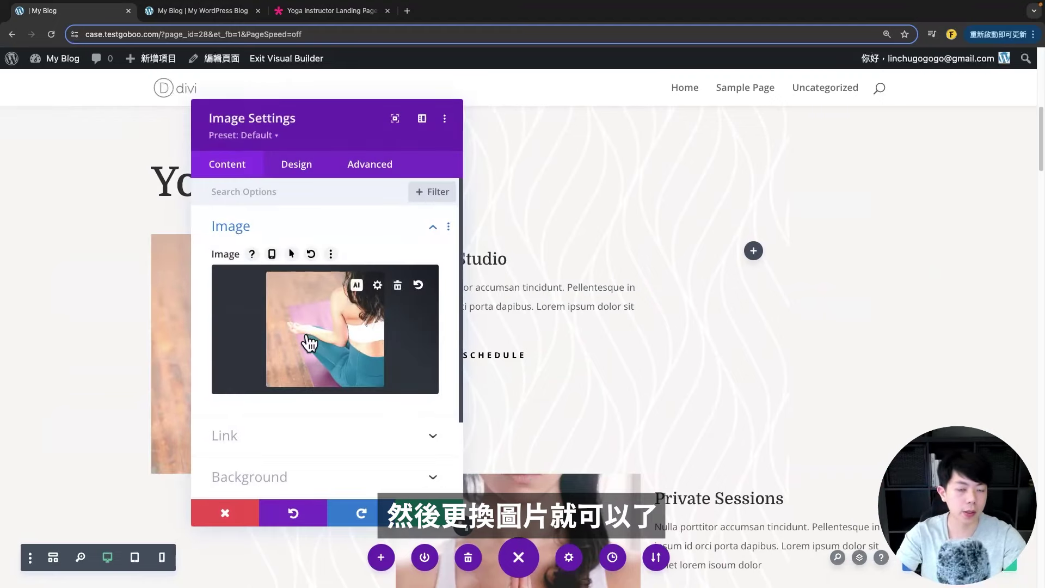
scroll(327, 365, "down", 4)
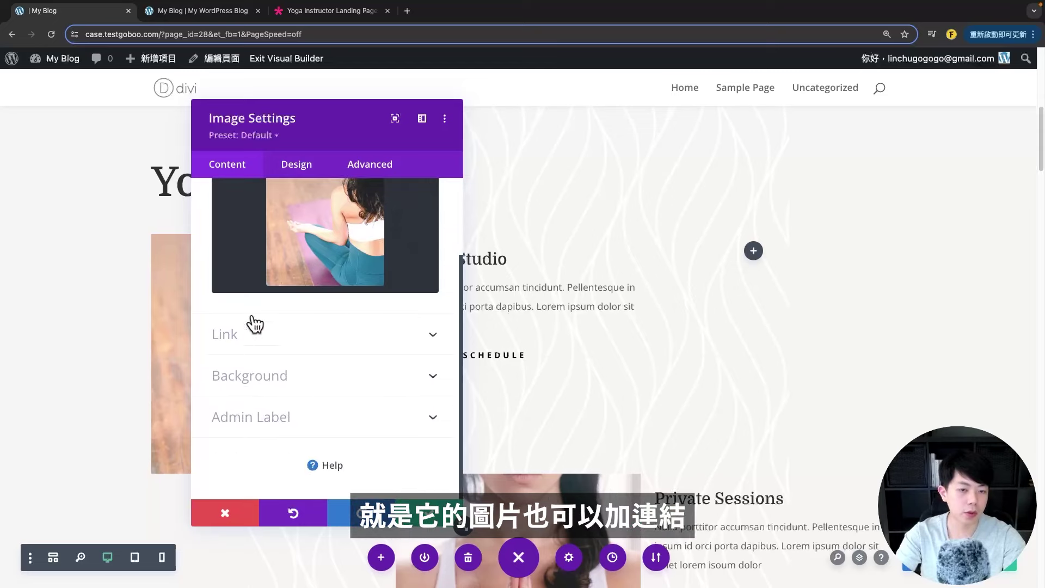
- Check the image link URL and keep its target as In The Same Window
left_click(234, 340)
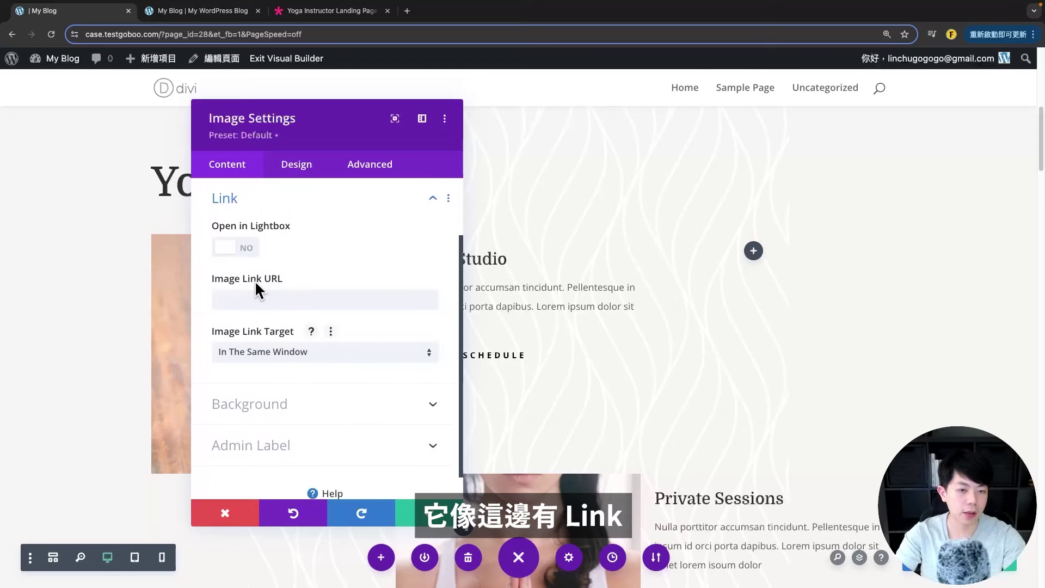
left_click(248, 300)
left_click(272, 354)
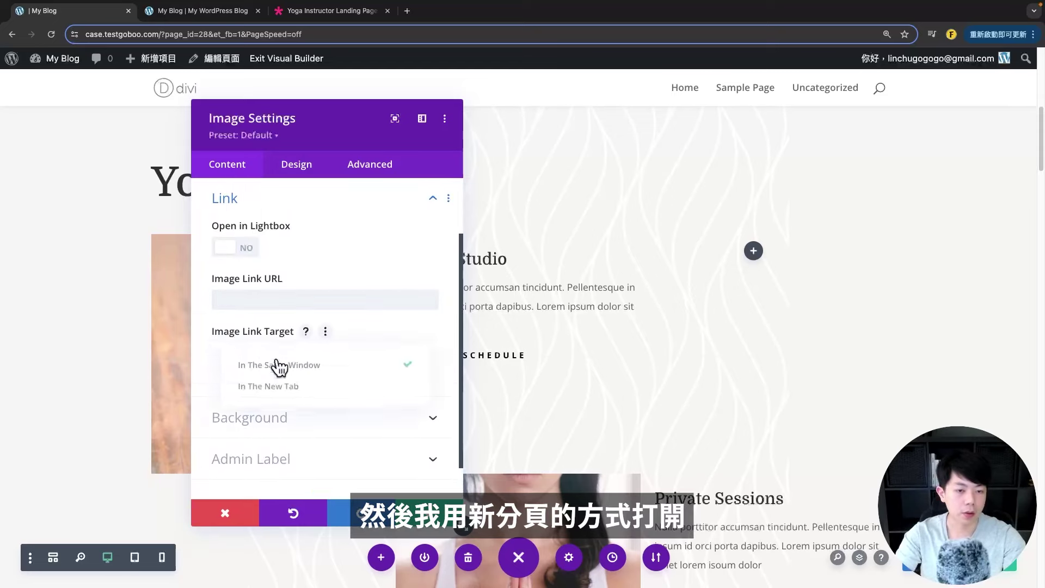
left_click(197, 310)
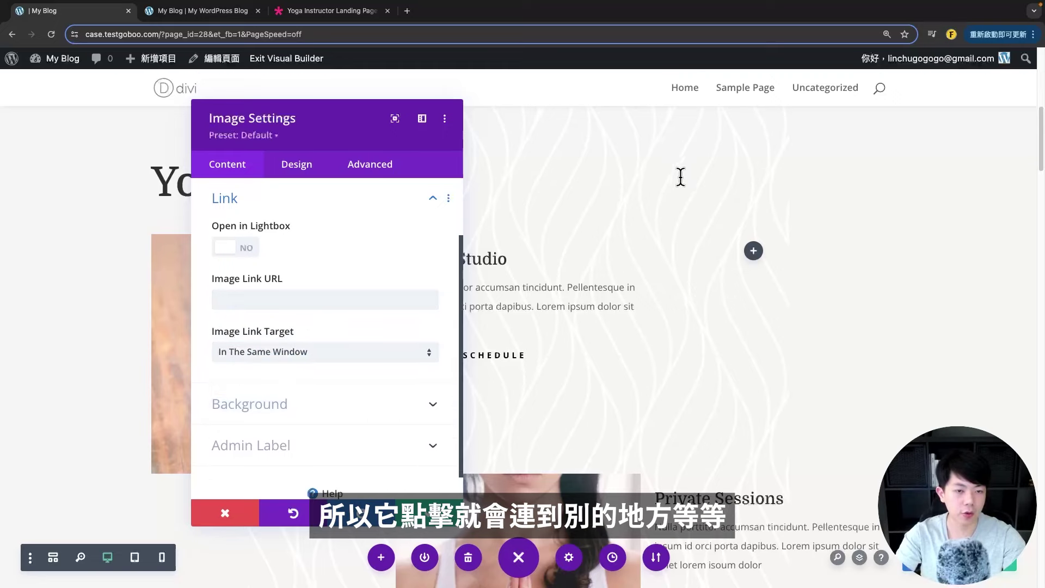
left_click(292, 361)
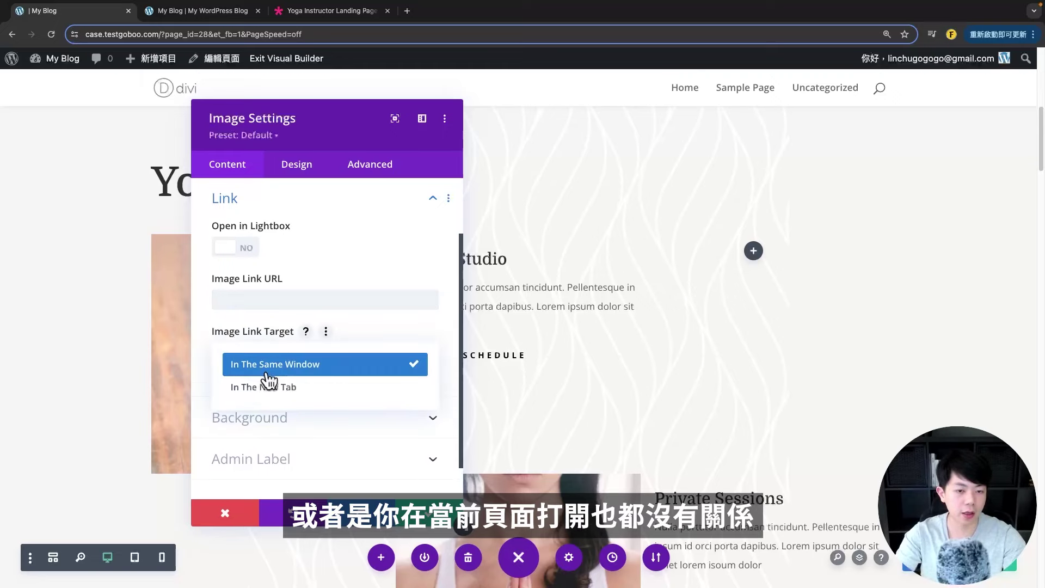
left_click(270, 370)
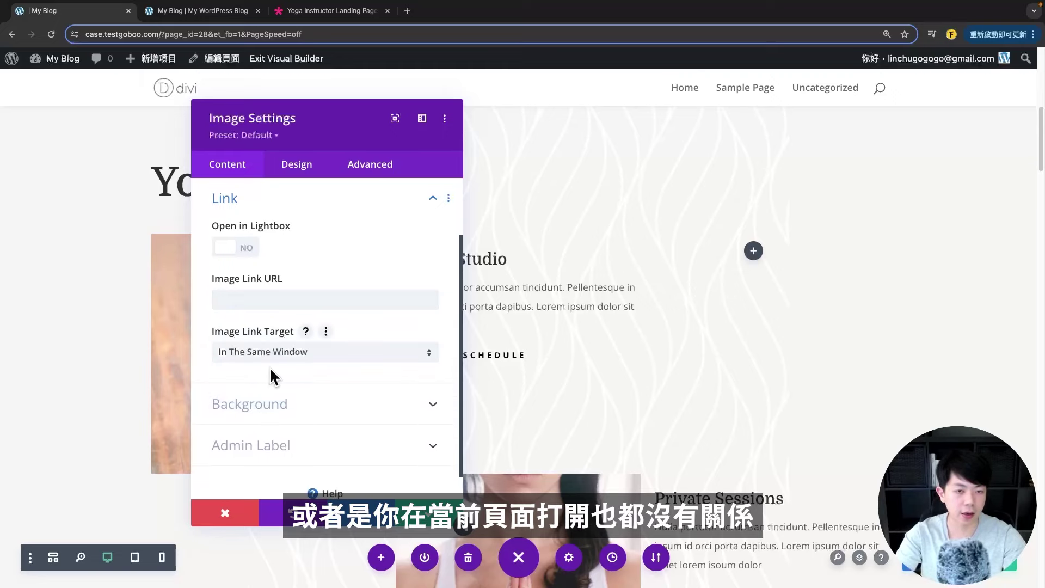
- Try the Open in Lightbox toggle, then close the image settings with lightbox left off
left_click(235, 248)
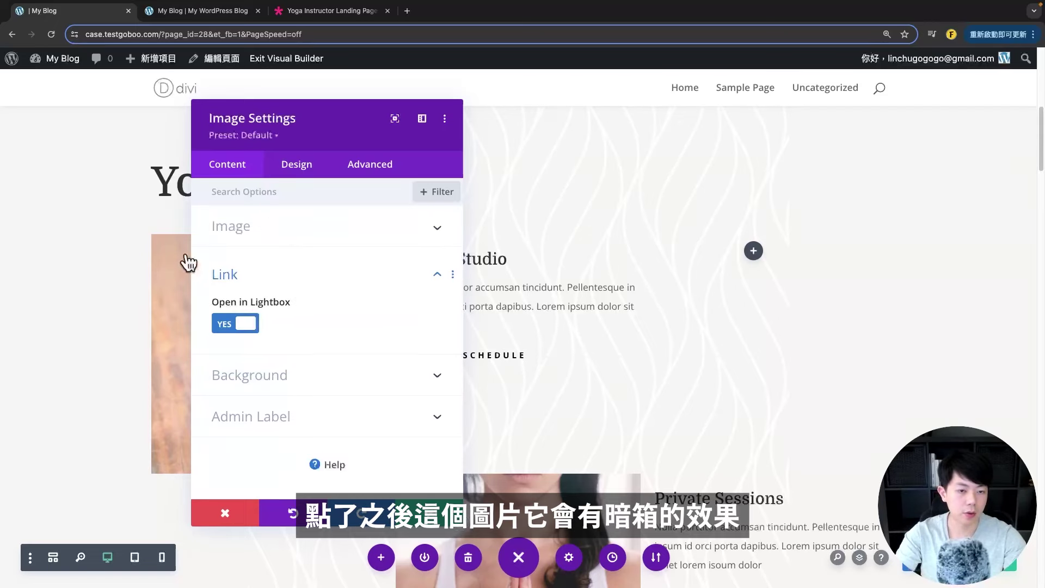
left_click(403, 503)
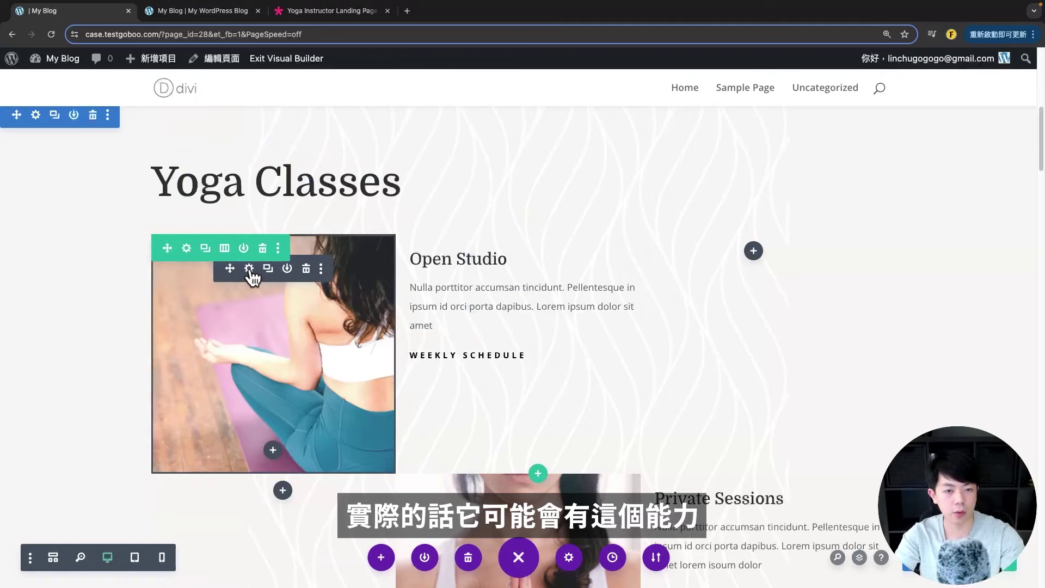
left_click(251, 273)
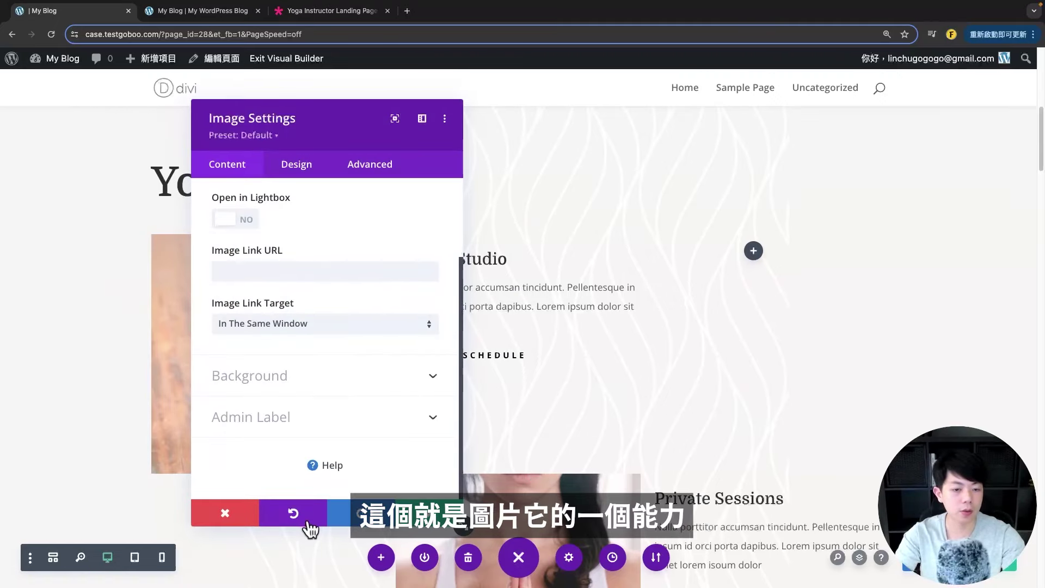
key("Escape")
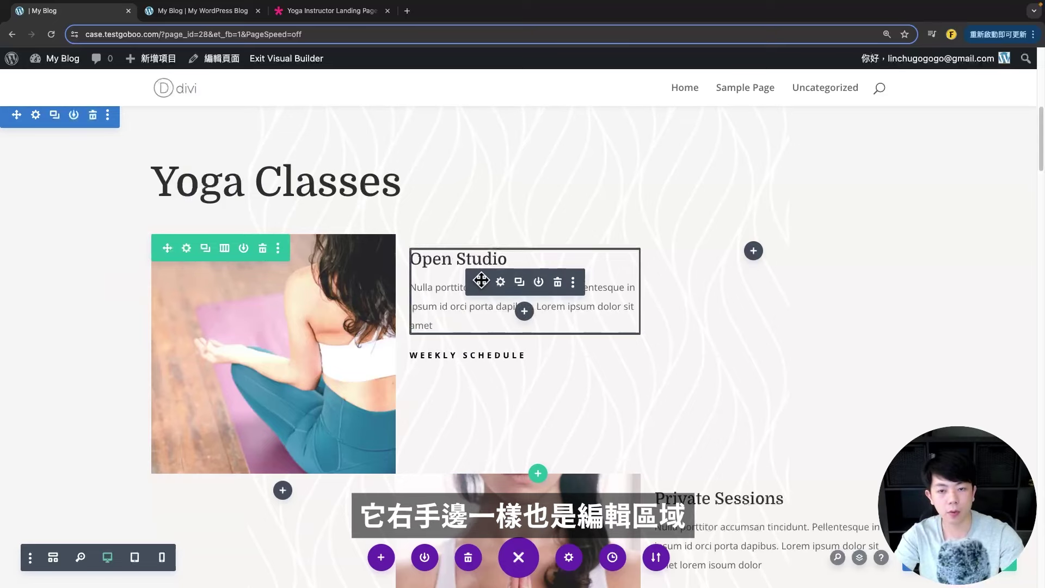
- Open the Open Studio blurb's settings and move the panel to the right side
left_click(501, 281)
left_click_drag(338, 139, 719, 140)
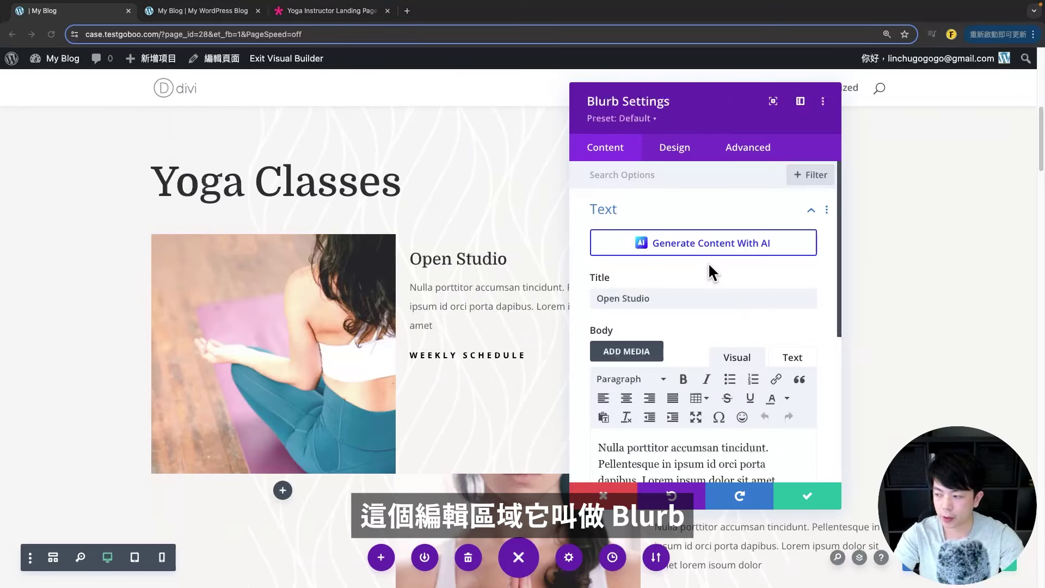
left_click_drag(607, 95, 739, 109)
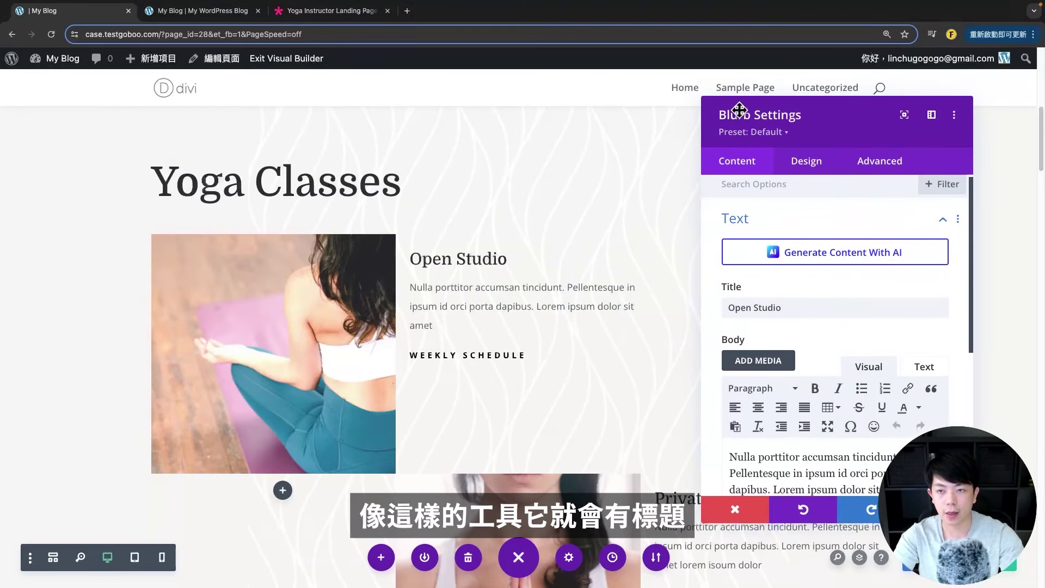
- Append test digits to the Open Studio title, then delete them to restore 'Open Studio'
triple_click(798, 305)
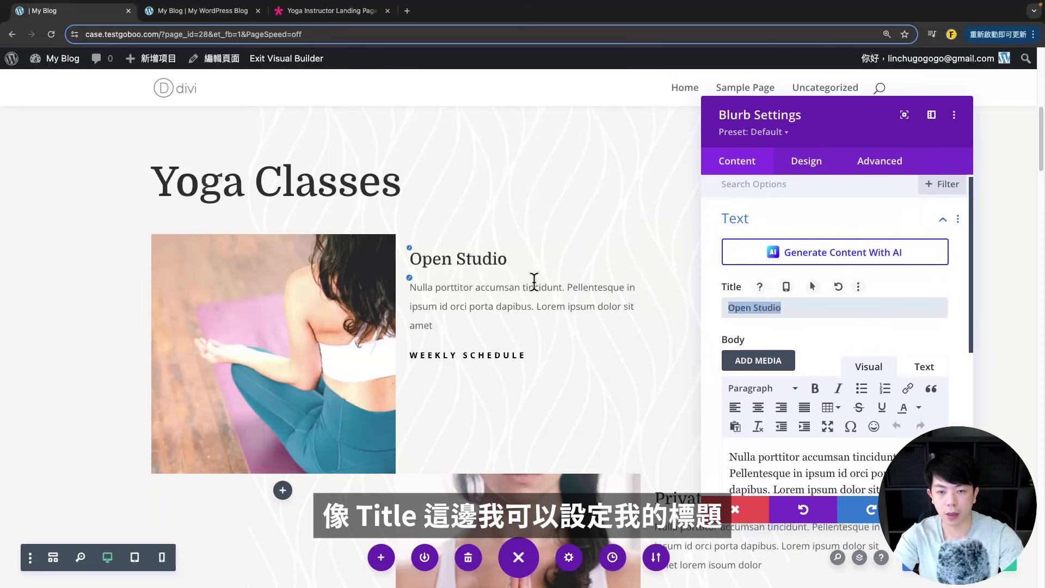
scroll(771, 381, "down", 3)
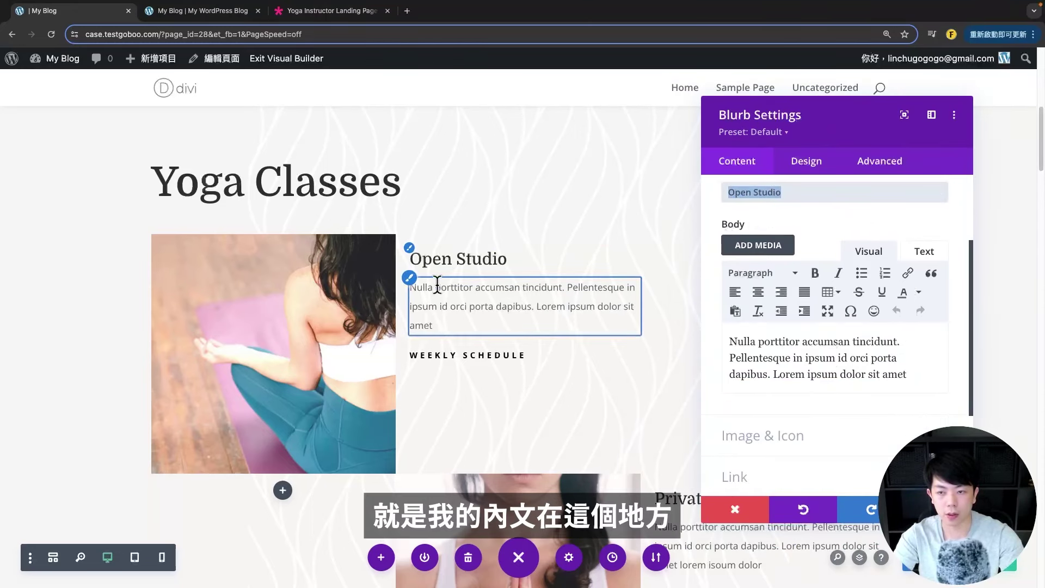
left_click(810, 192)
type("1231312311231")
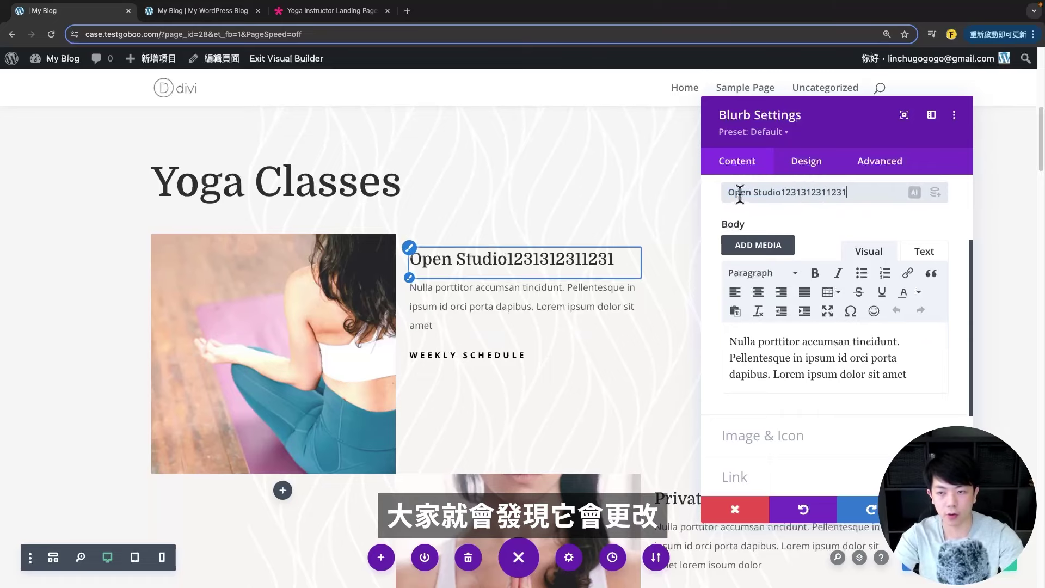
left_click_drag(785, 192, 917, 194)
key("BackSpace")
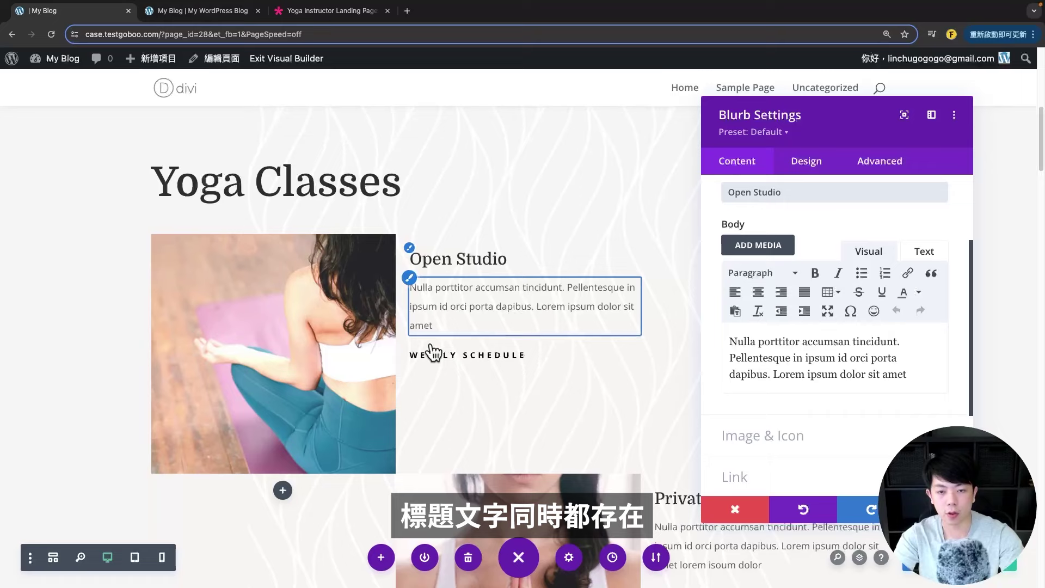
- Expand the blurb's Image & Icon options in the Content tab
scroll(861, 371, "down", 3)
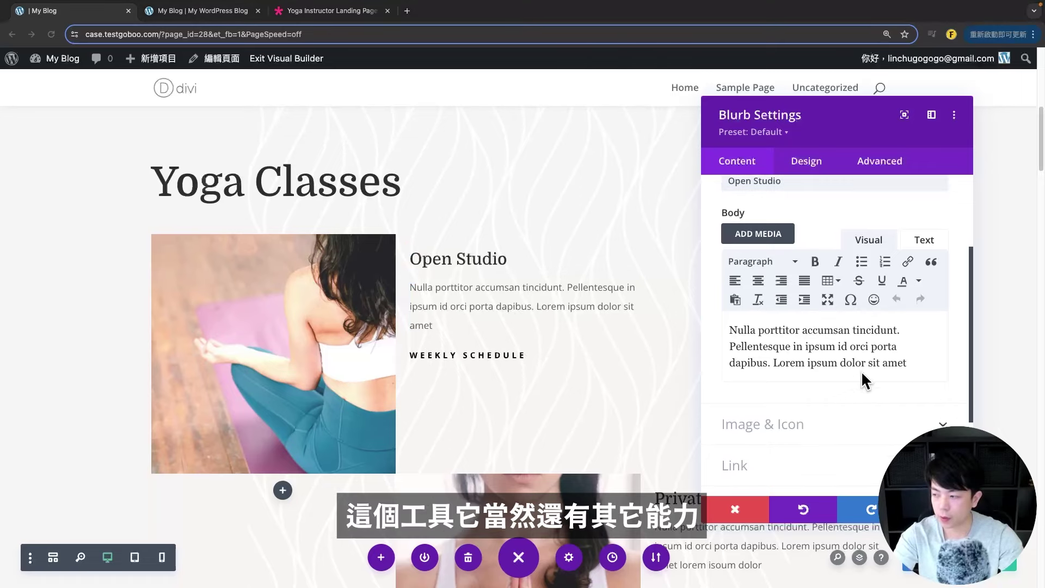
scroll(871, 370, "down", 1)
left_click(747, 332)
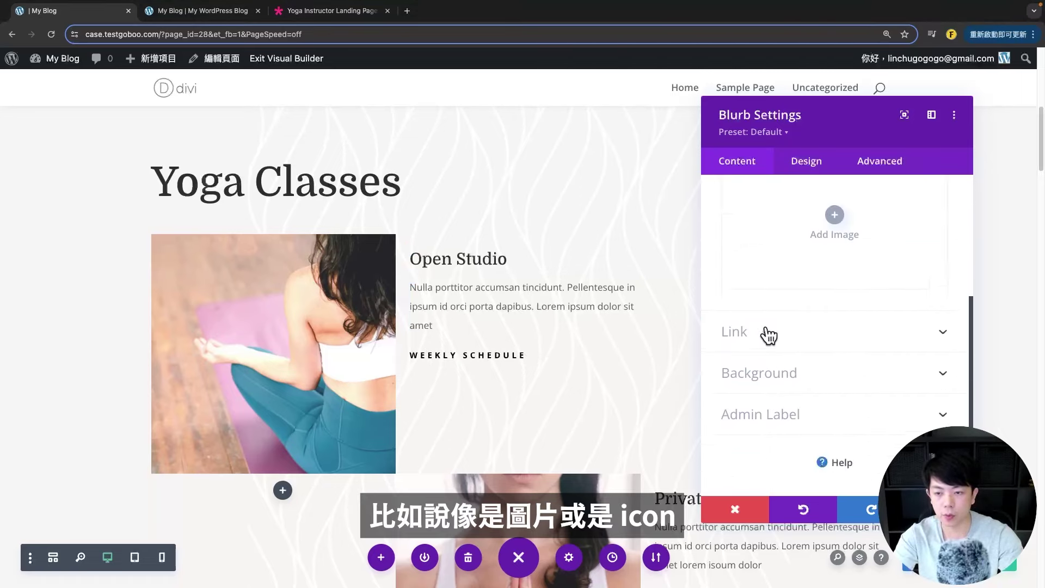
left_click(843, 346)
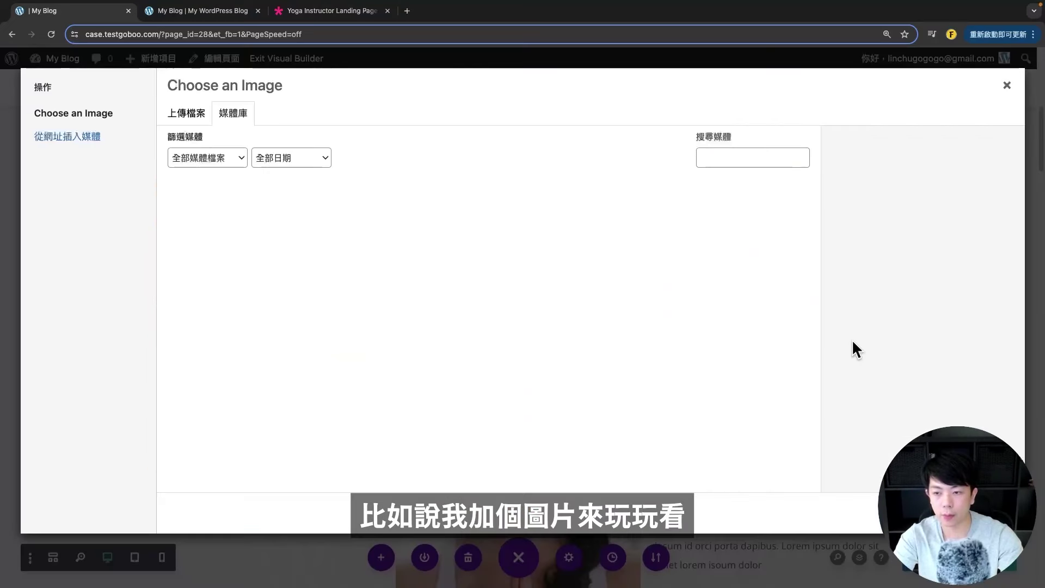
left_click(752, 239)
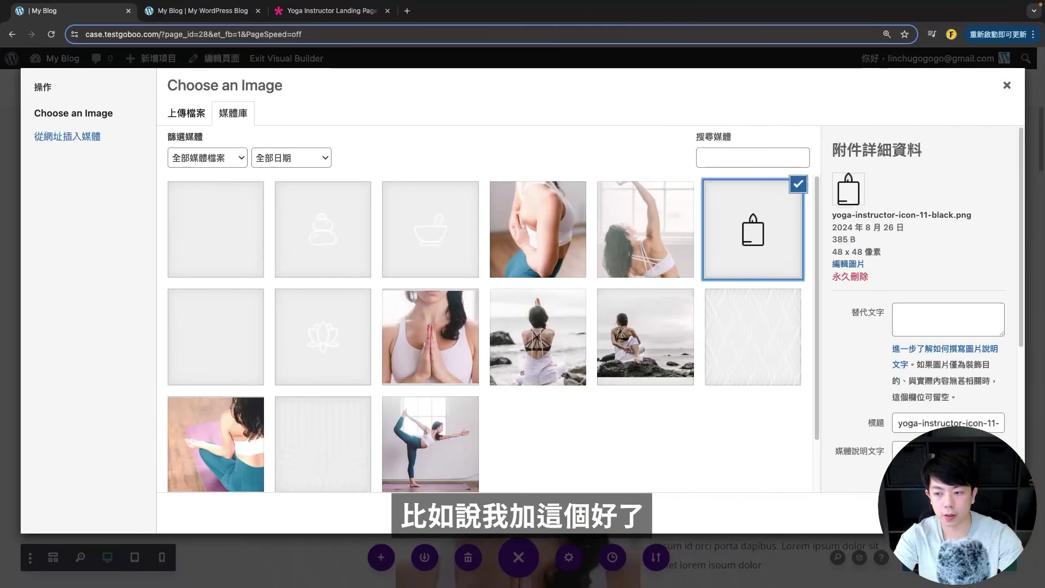
left_click(974, 513)
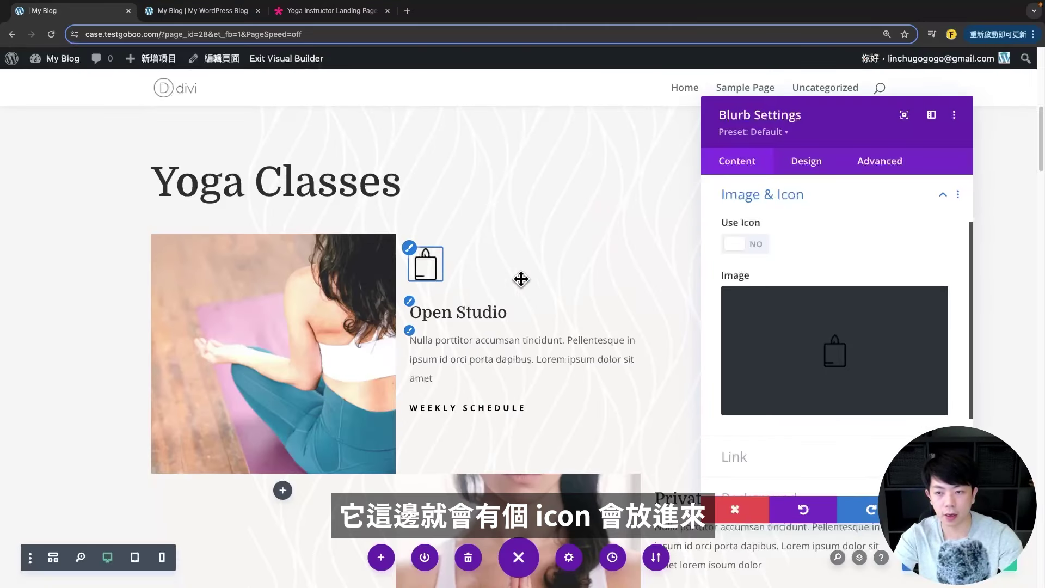
left_click(745, 246)
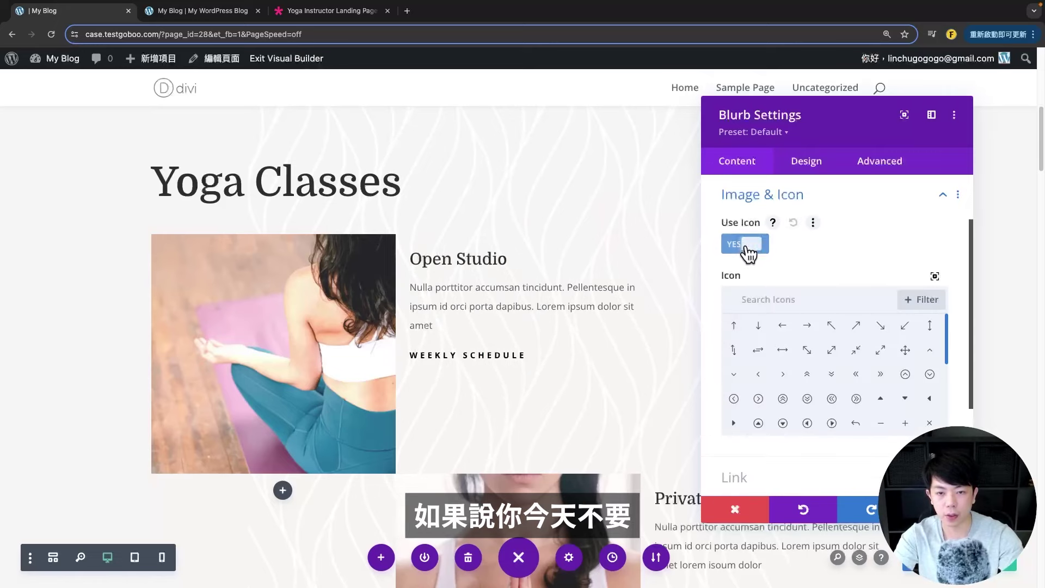
left_click(750, 246)
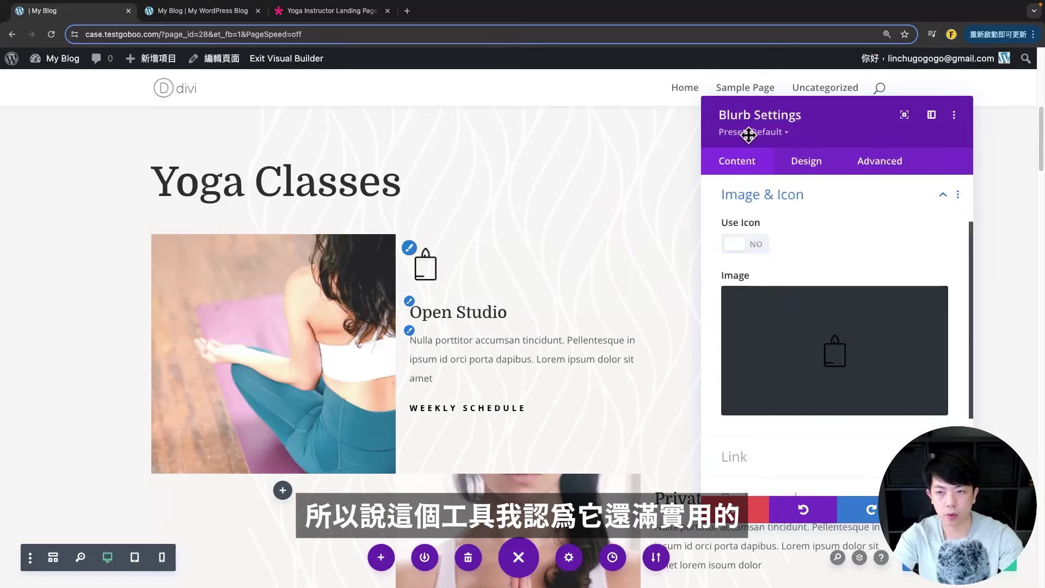
mouse_move(835, 354)
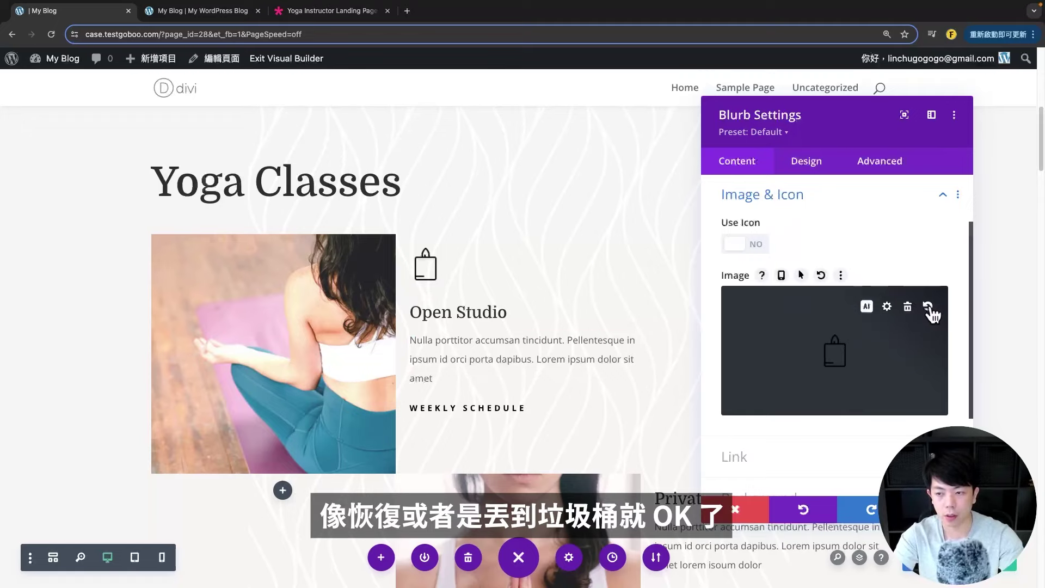
left_click(908, 308)
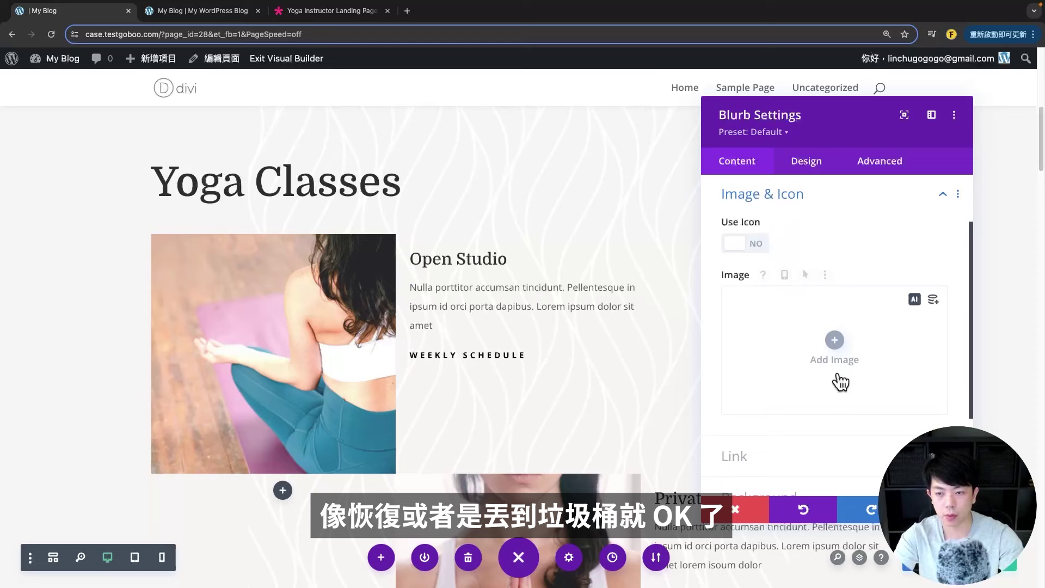
scroll(816, 327, "down", 3)
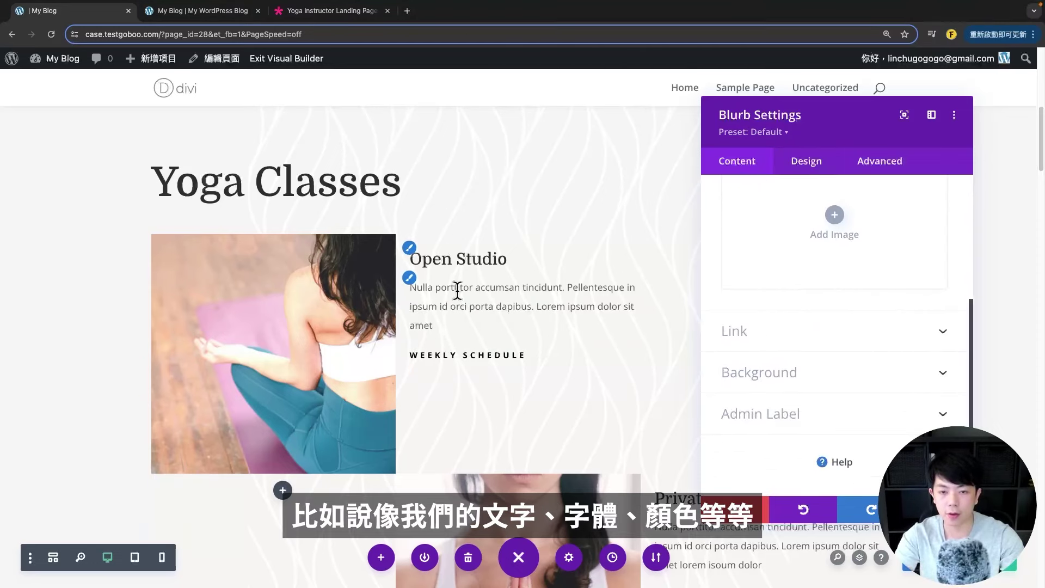
- Go to the blurb's Design tab and bring up the Title Text styling options
left_click(801, 161)
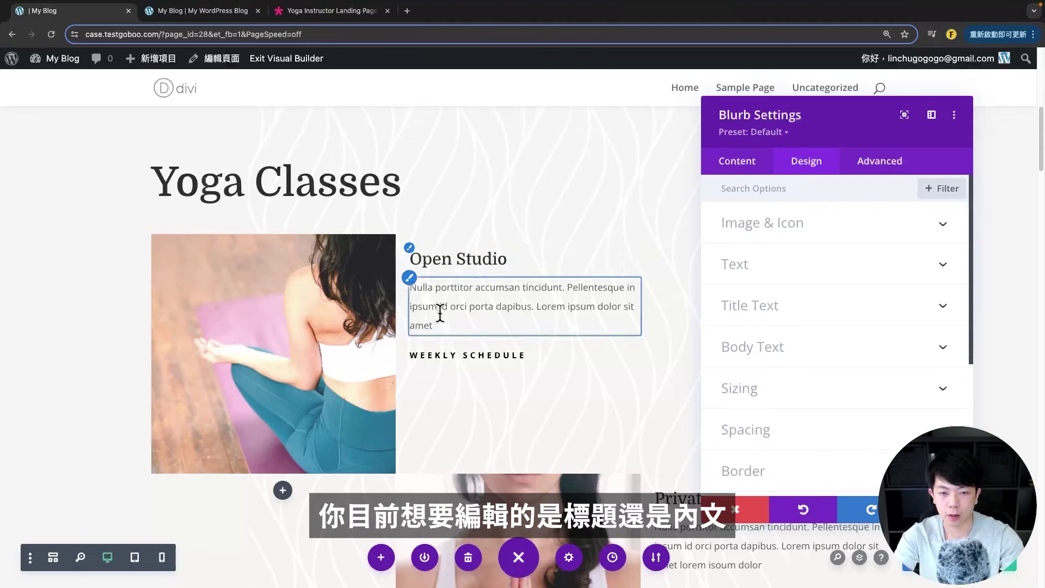
left_click(410, 249)
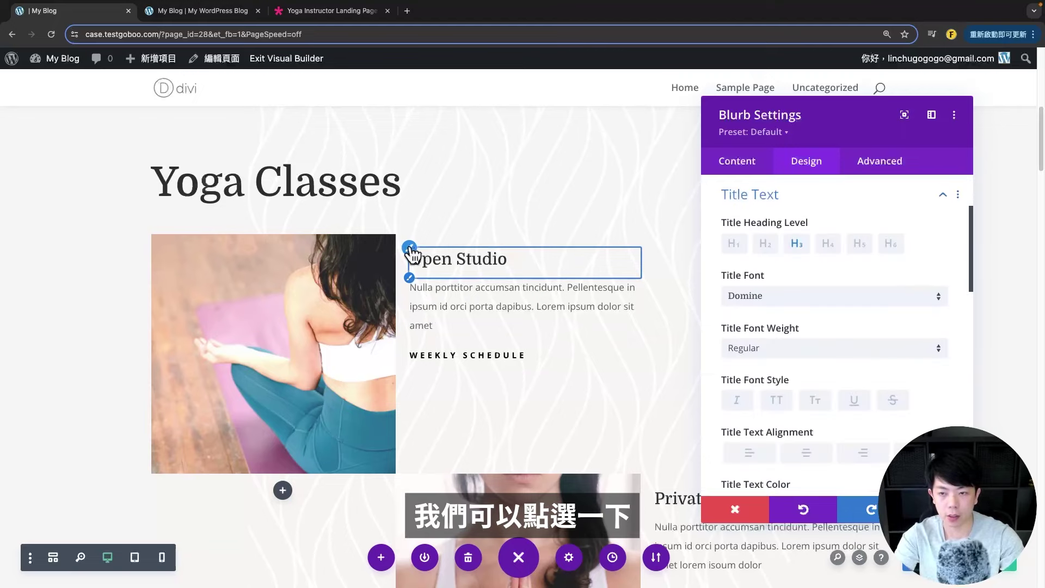
scroll(710, 264, "up", 2)
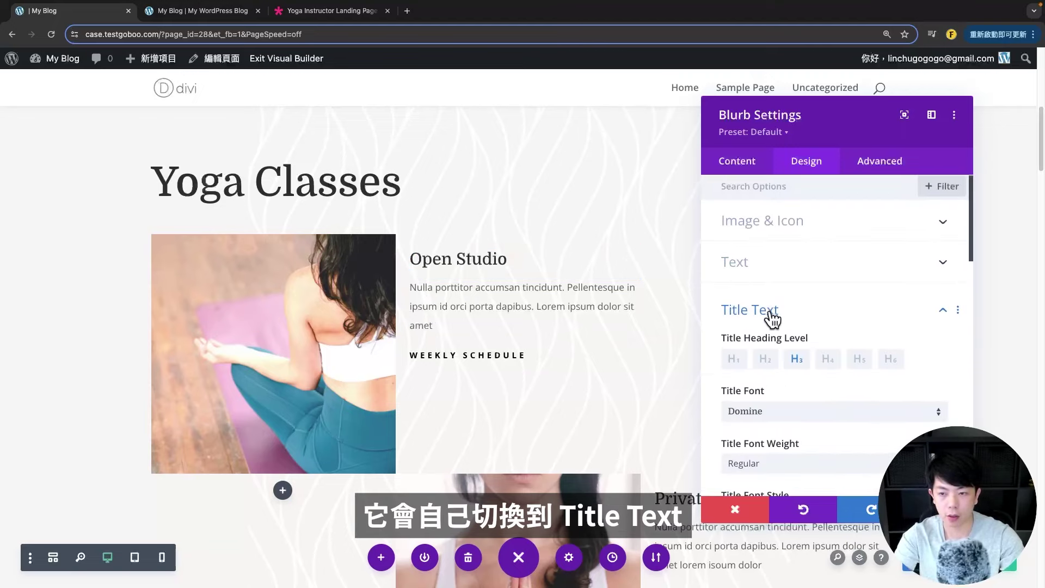
scroll(884, 370, "down", 1)
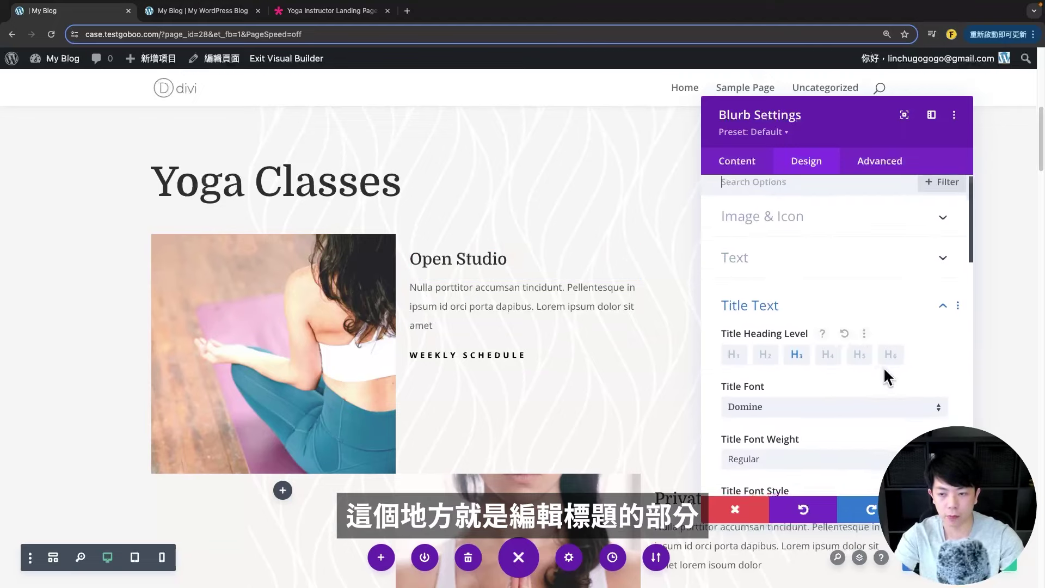
scroll(796, 354, "down", 2)
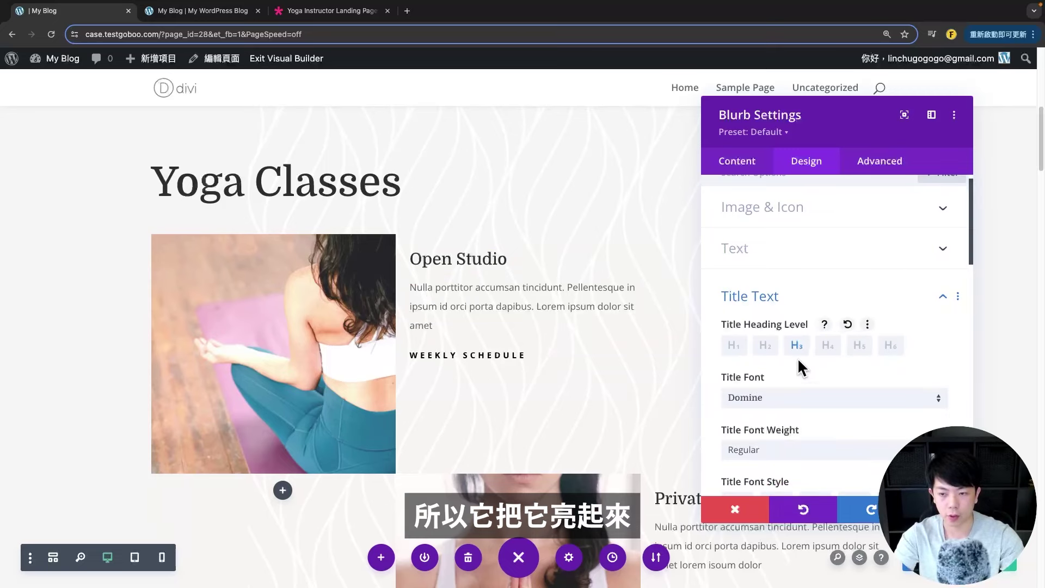
scroll(798, 353, "down", 3)
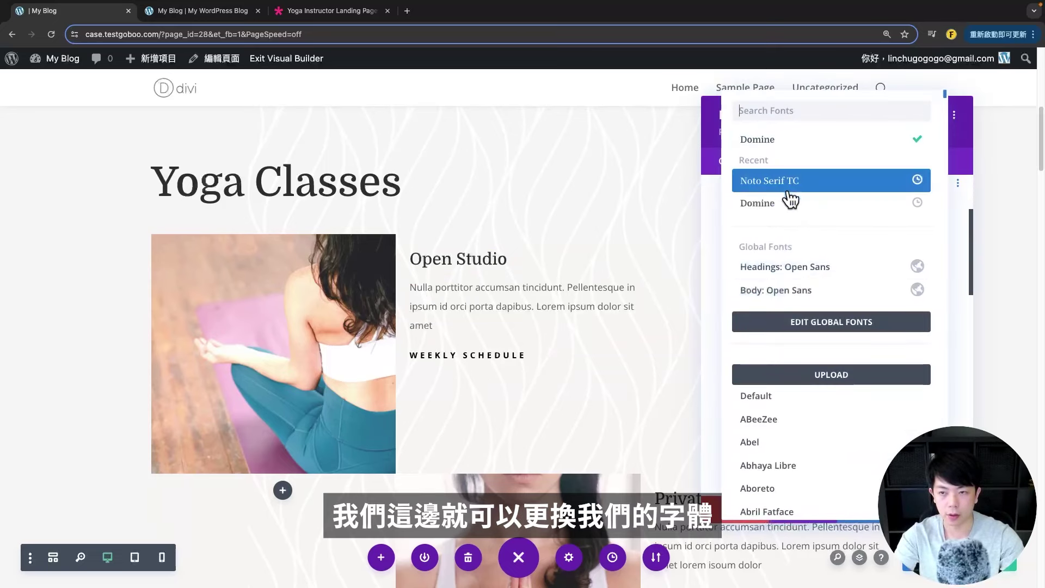
- Set the title font to Noto Serif TC with Bold weight, then collapse Title Text
left_click(791, 200)
left_click(789, 337)
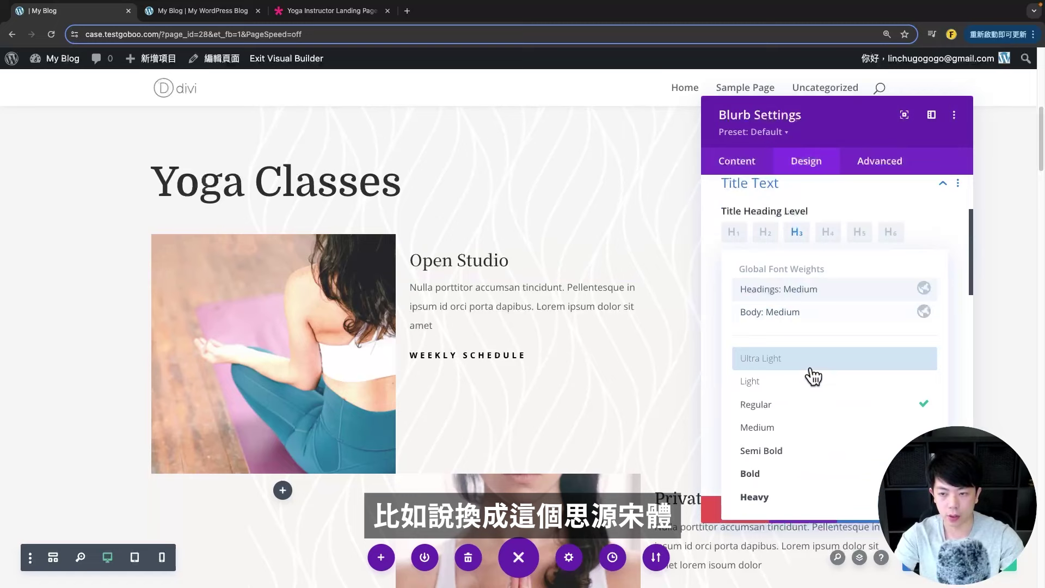
left_click(794, 478)
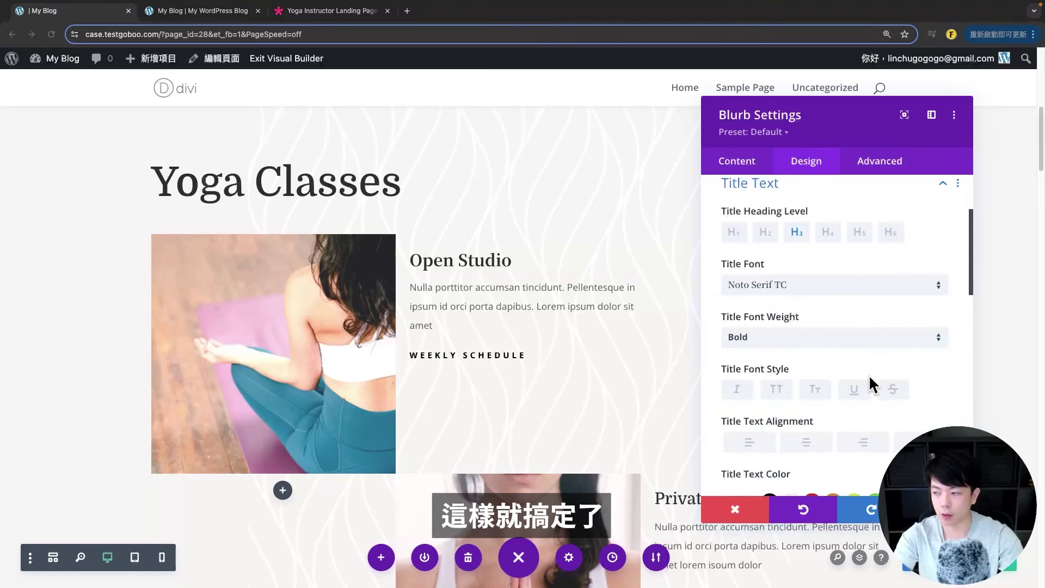
scroll(849, 370, "down", 4)
scroll(789, 371, "up", 6)
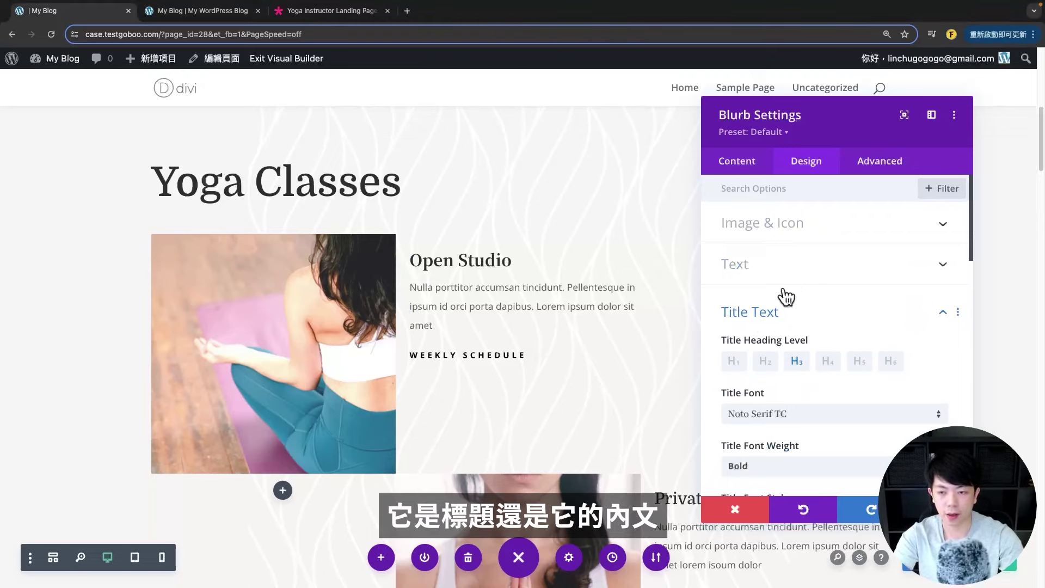
left_click(745, 321)
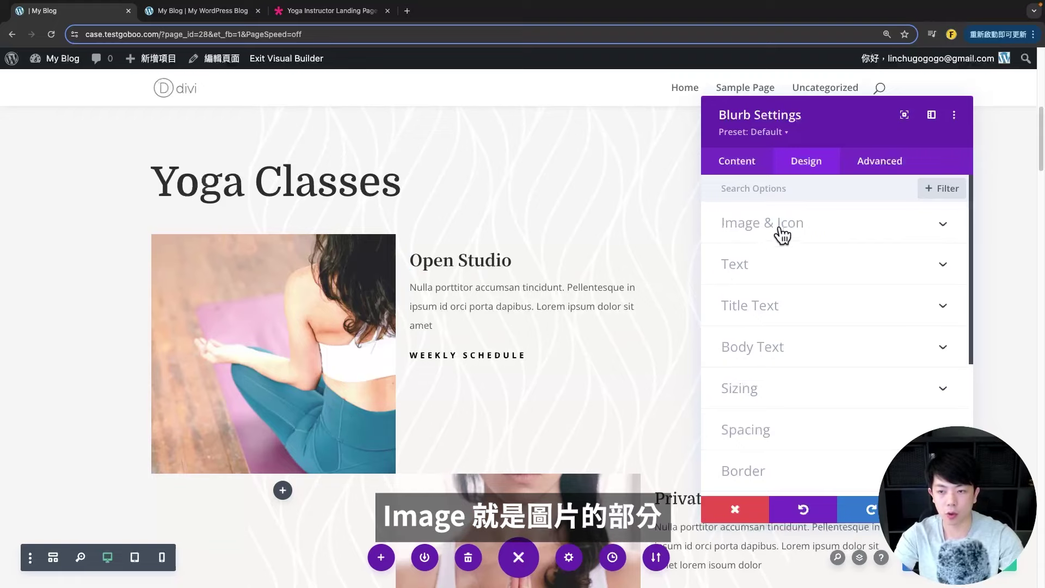
scroll(778, 238, "down", 3)
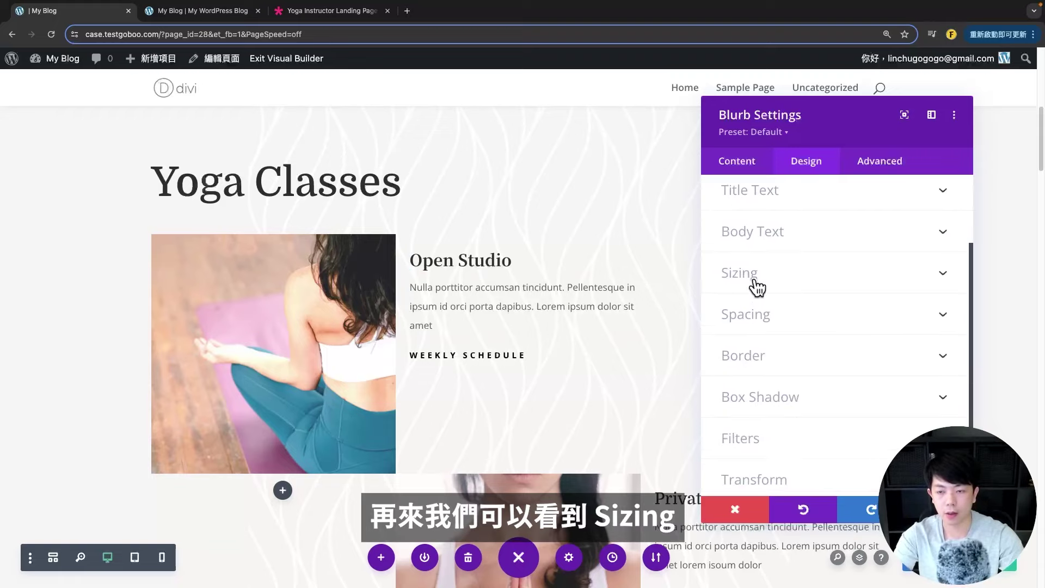
left_click(754, 281)
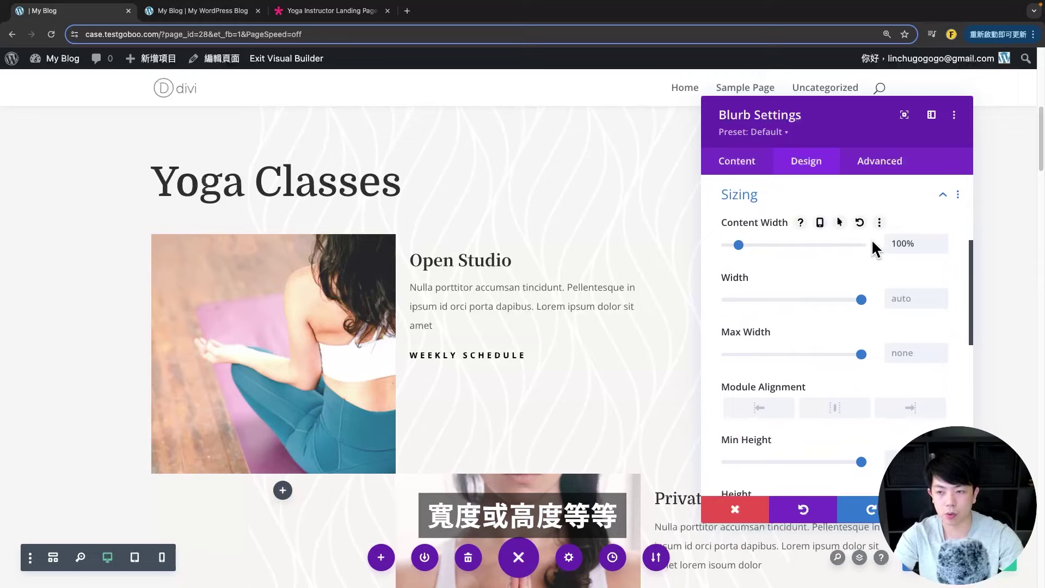
mouse_move(738, 245)
left_mouse_down()
mouse_move(718, 246)
mouse_move(733, 246)
left_mouse_up()
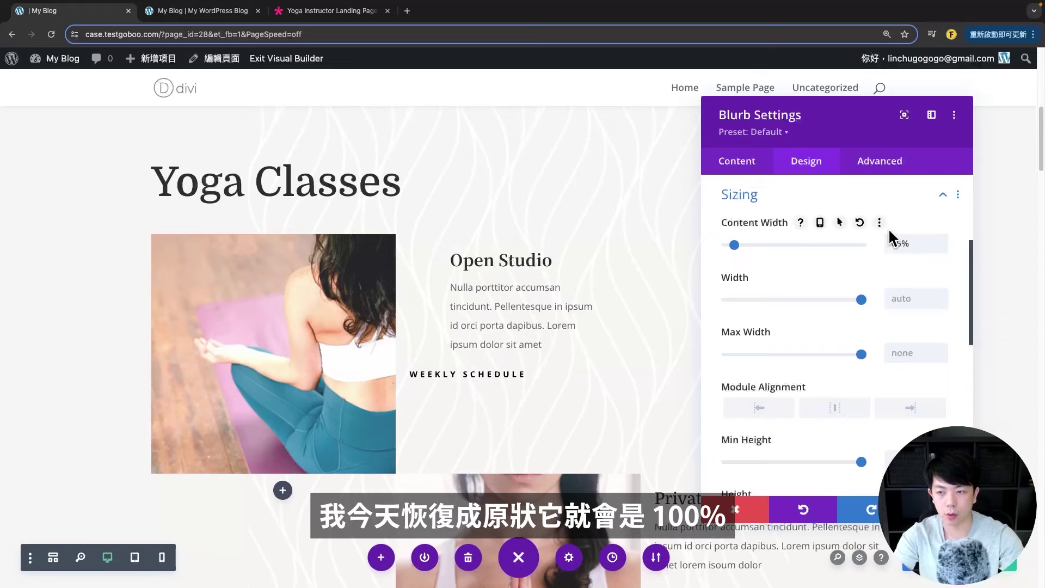
type("1")
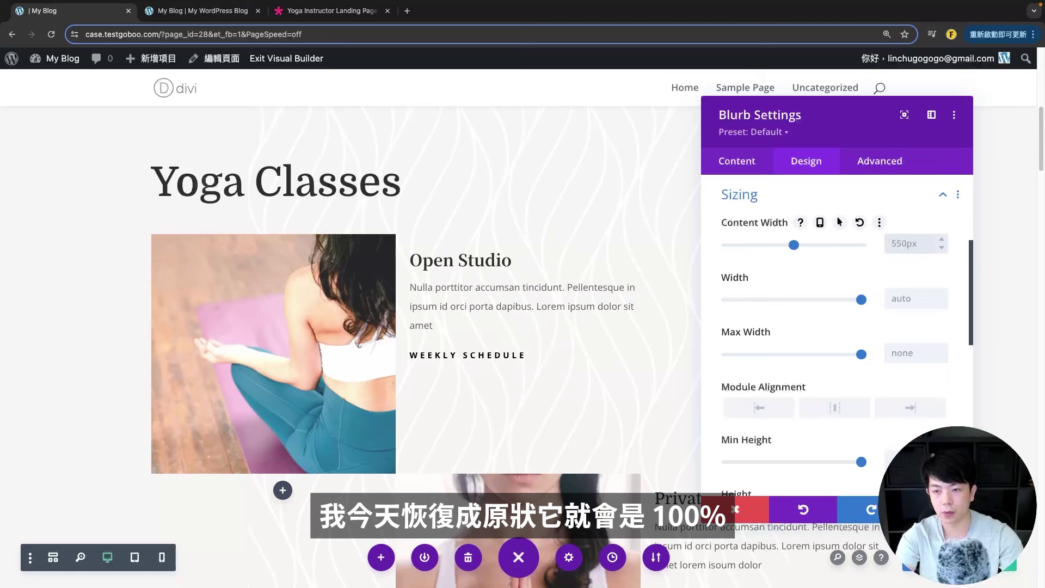
scroll(816, 369, "down", 10)
left_click(787, 294)
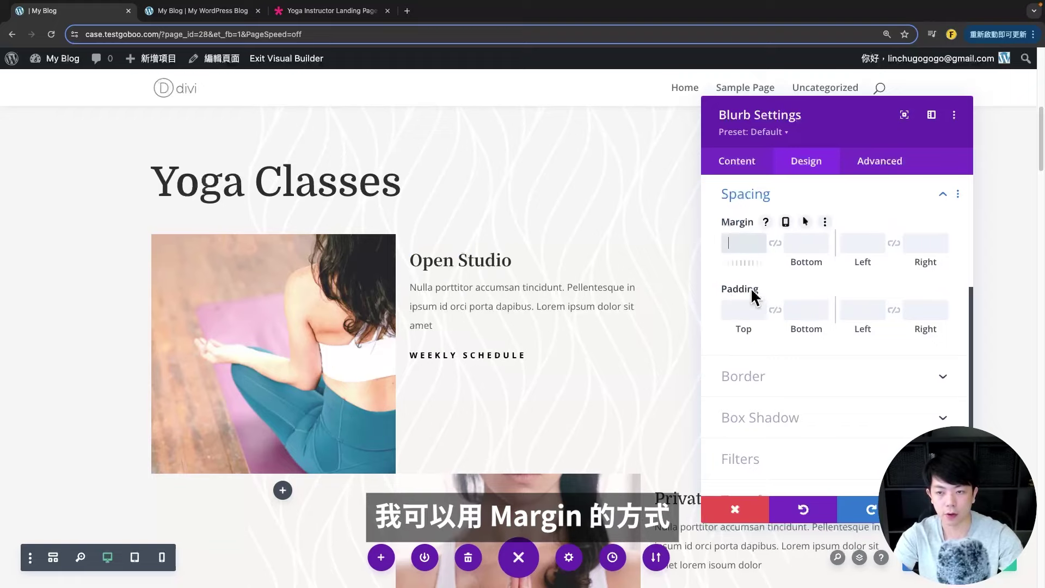
left_click(739, 245)
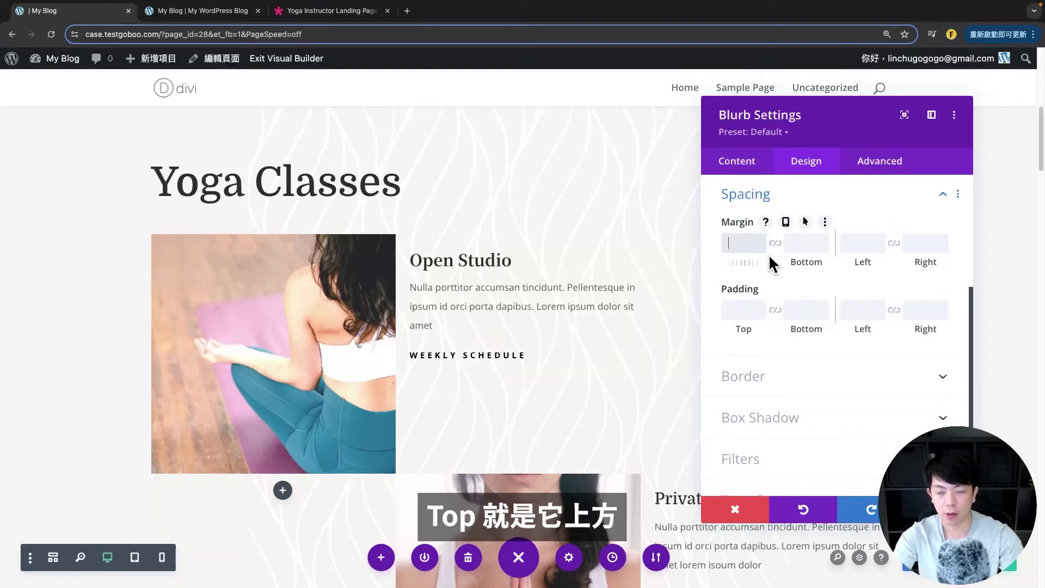
type("50px")
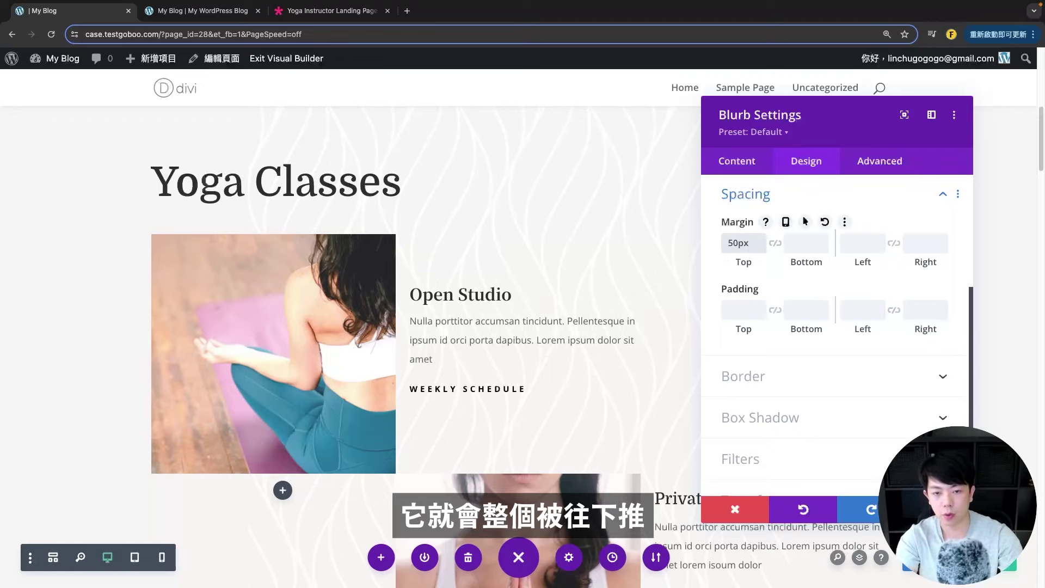
key("BackSpace")
key("BackSpace")
key("BackSpace")
key("BackSpace")
left_click(800, 243)
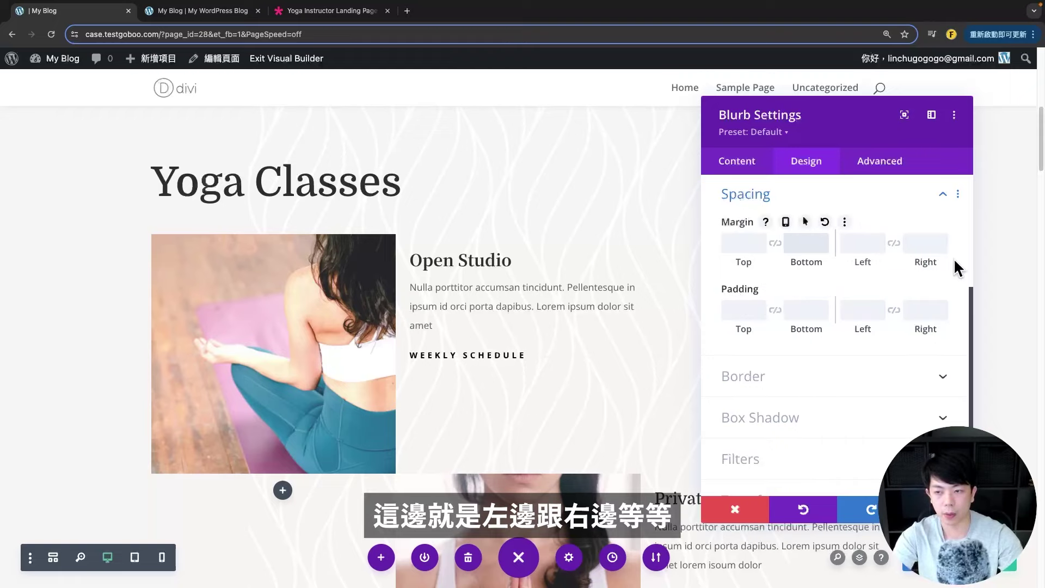
scroll(754, 357, "down", 3)
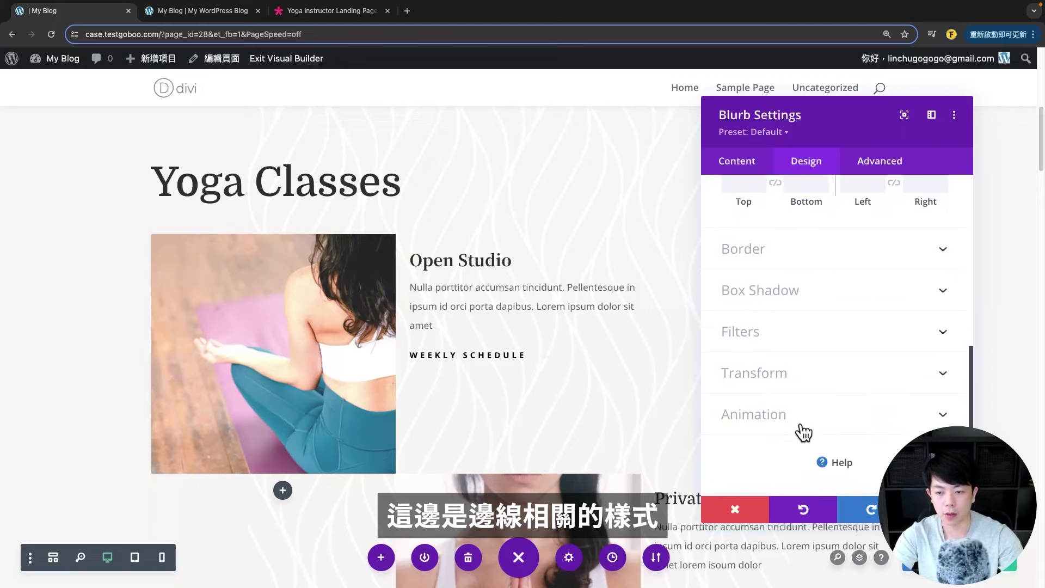
scroll(821, 354, "up", 5)
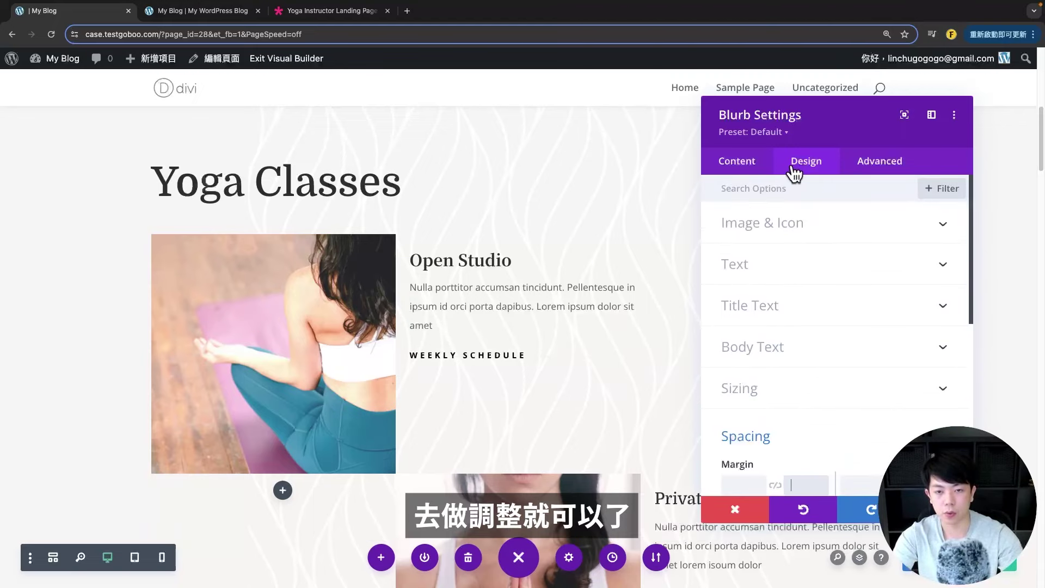
- Close the blurb settings and browse the Insert Module list for the empty right column
key("Escape")
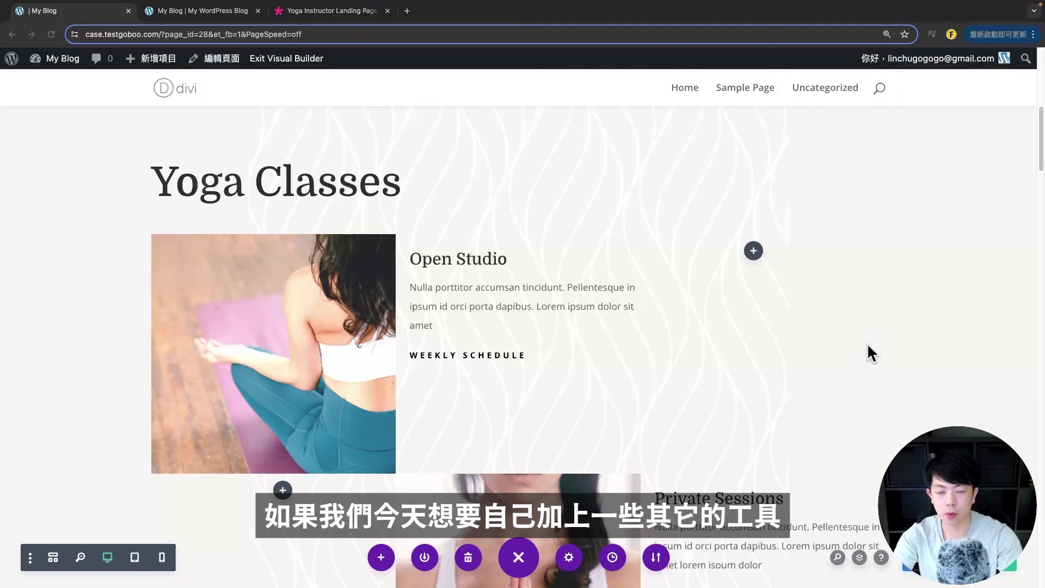
mouse_move(560, 258)
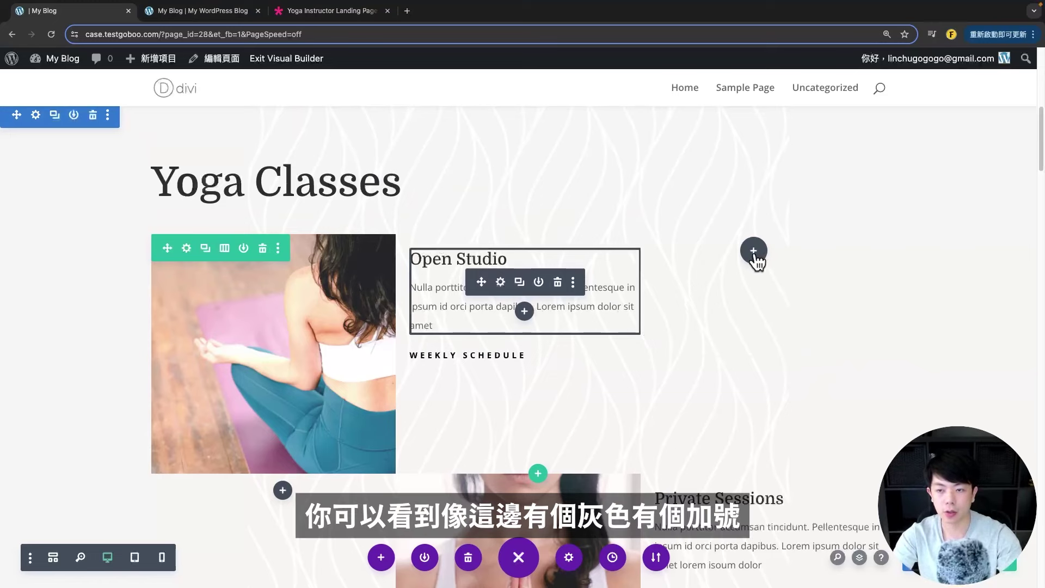
left_click(753, 252)
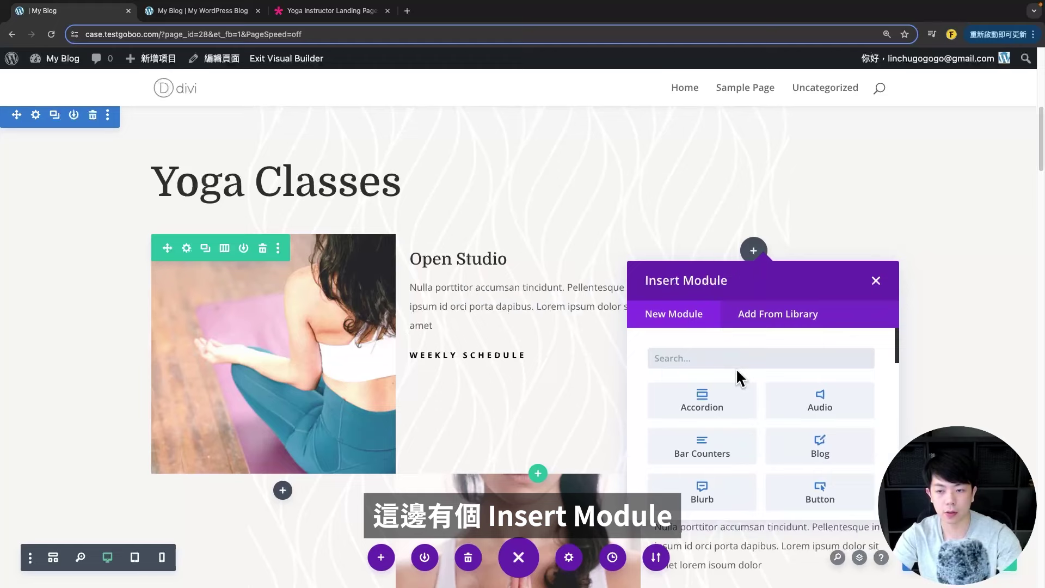
scroll(769, 423, "down", 4)
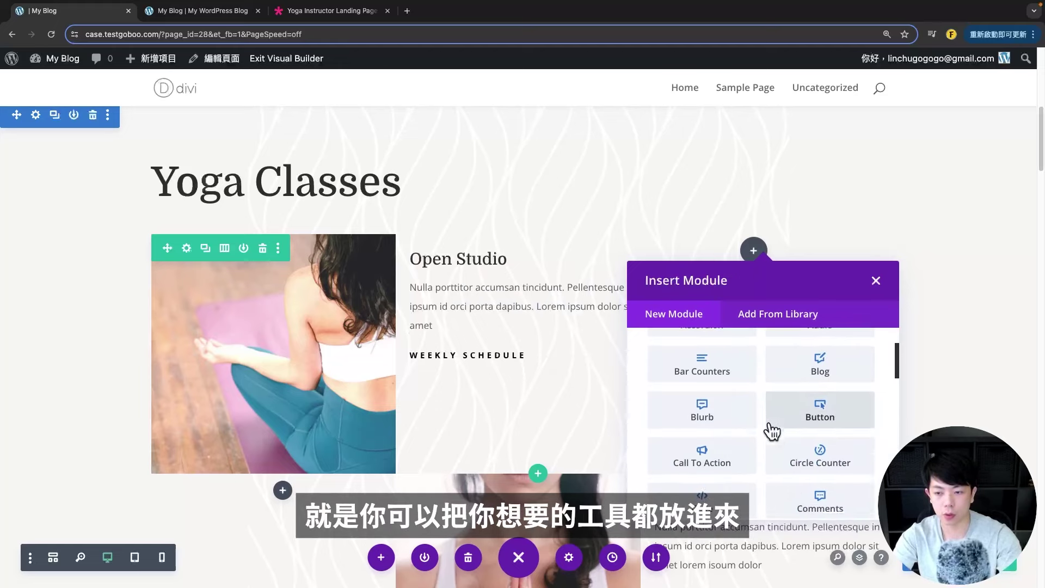
scroll(765, 419, "up", 4)
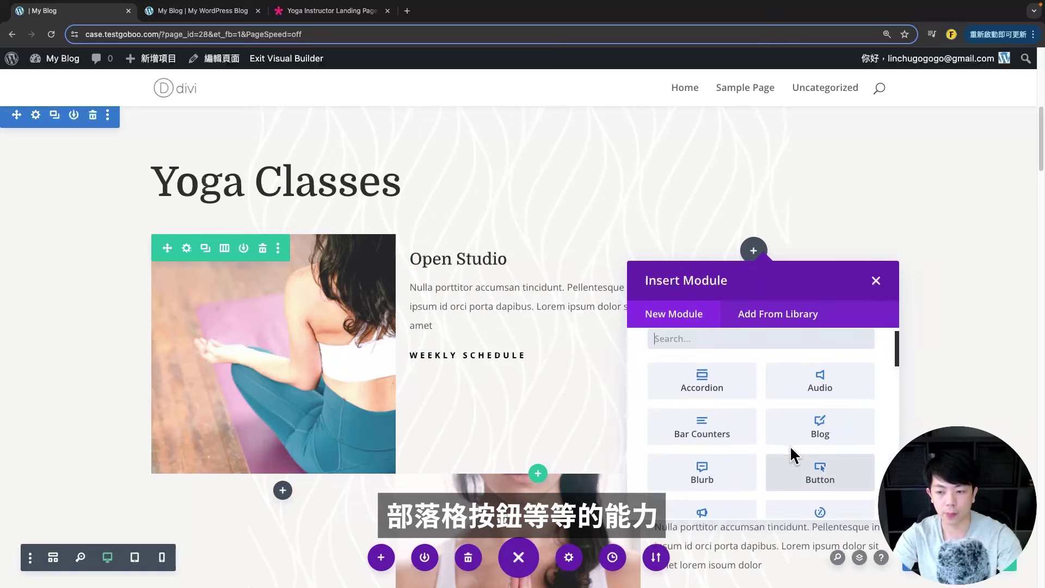
scroll(789, 446, "down", 3)
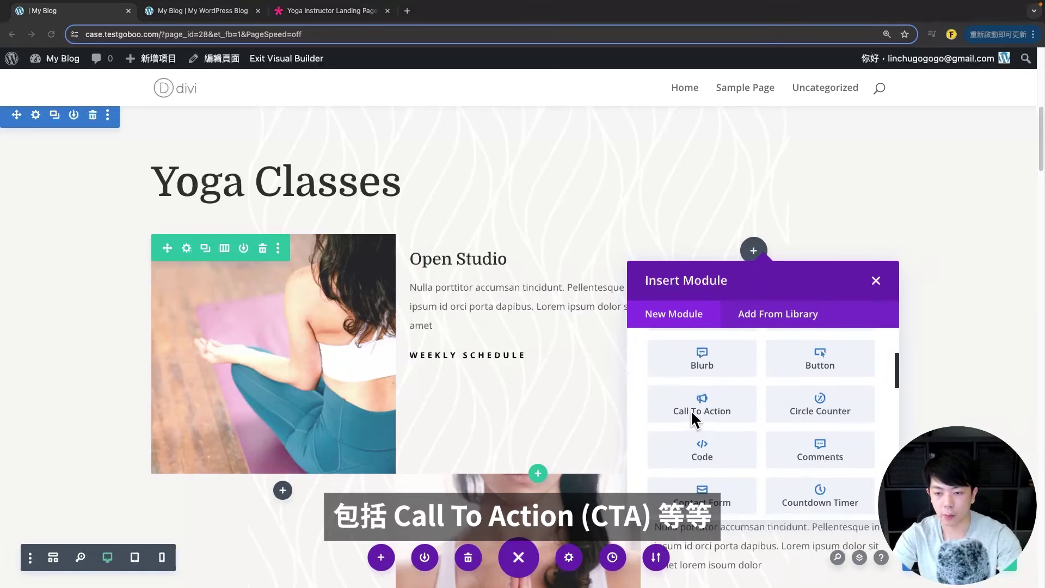
scroll(726, 426, "down", 5)
scroll(807, 449, "up", 7)
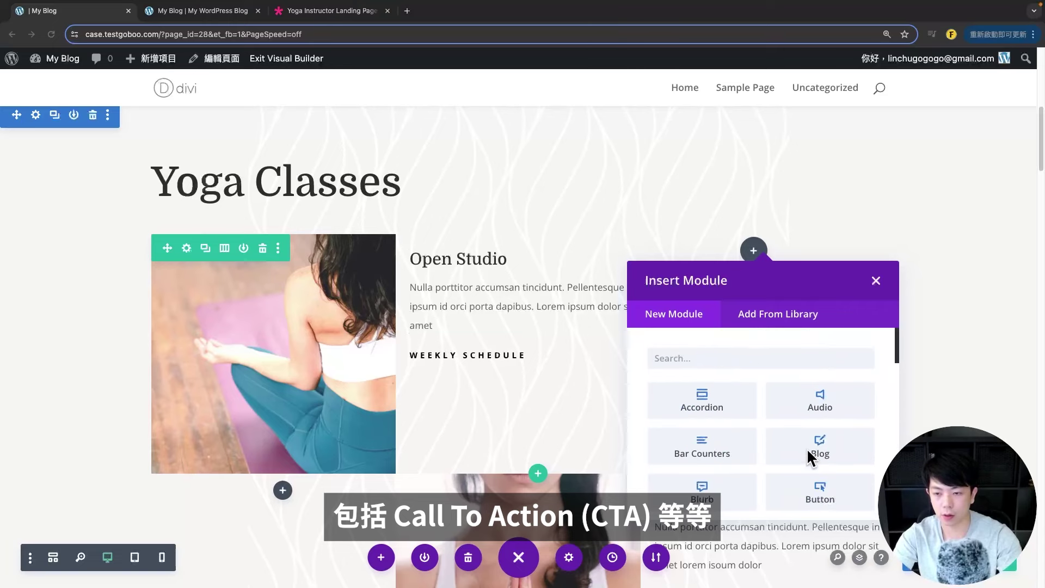
- Insert an Accordion module and add a third accordion item
left_click(721, 407)
left_click_drag(851, 112, 300, 103)
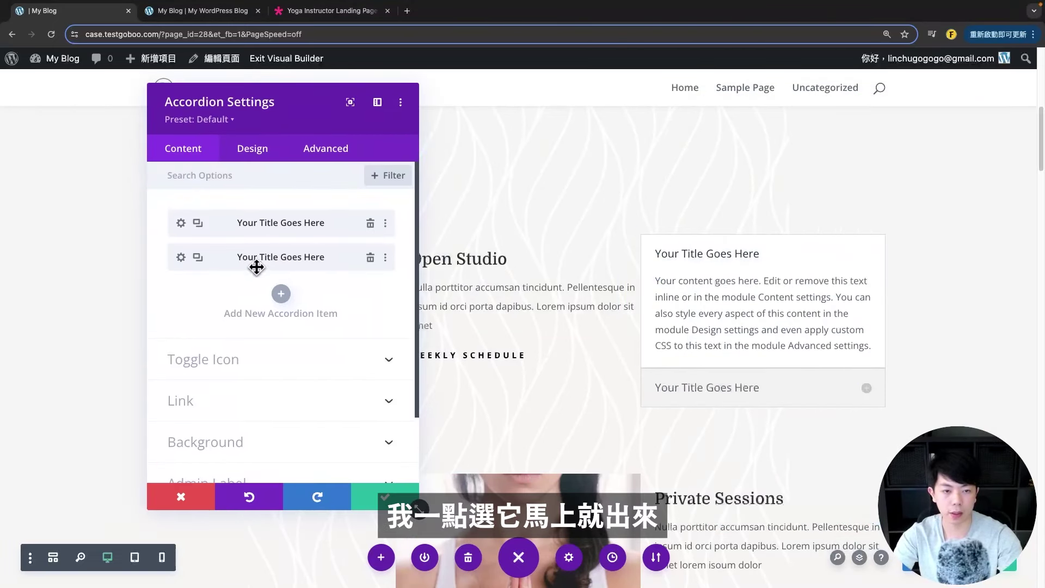
left_click(281, 294)
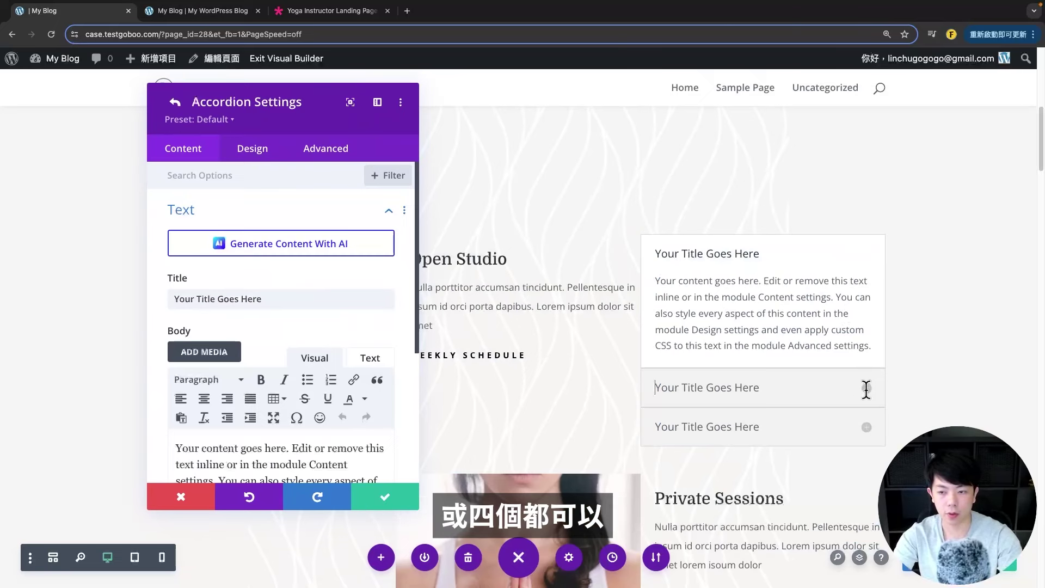
left_click(865, 388)
- Delete the accordion module and drag the Open Studio blurb into the third column
left_click(818, 492)
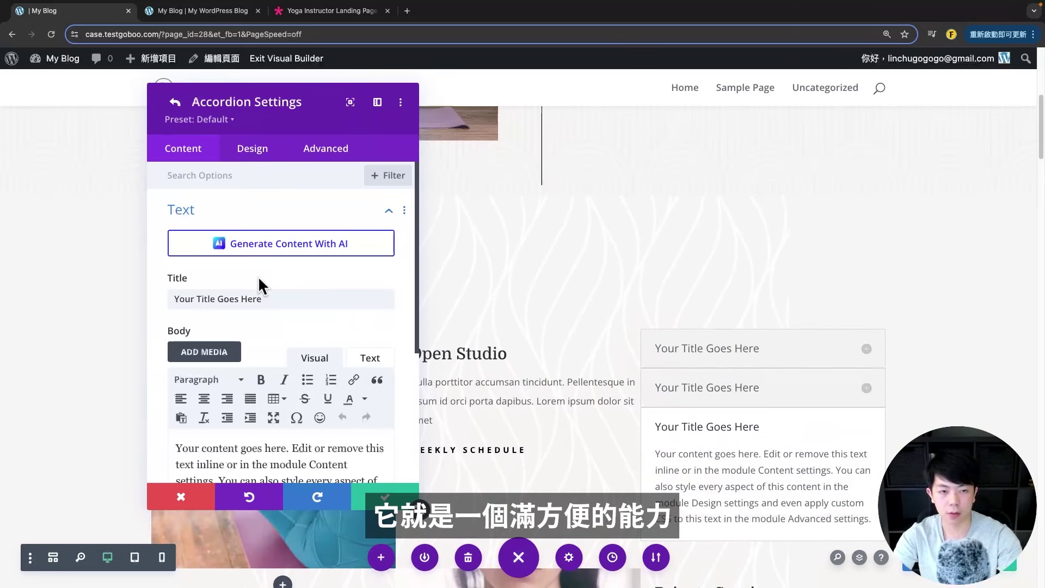
left_click(174, 102)
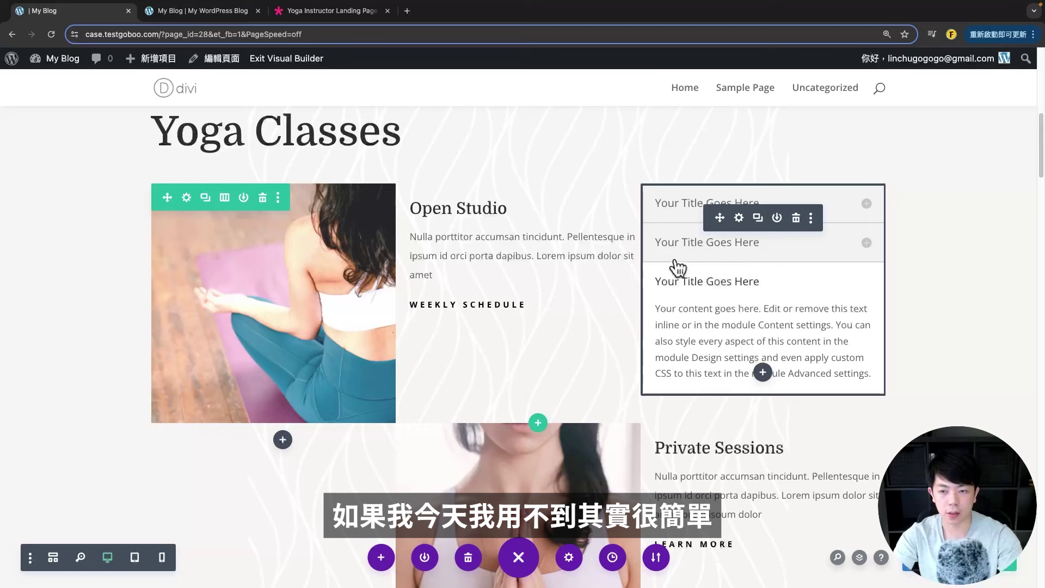
left_click(796, 218)
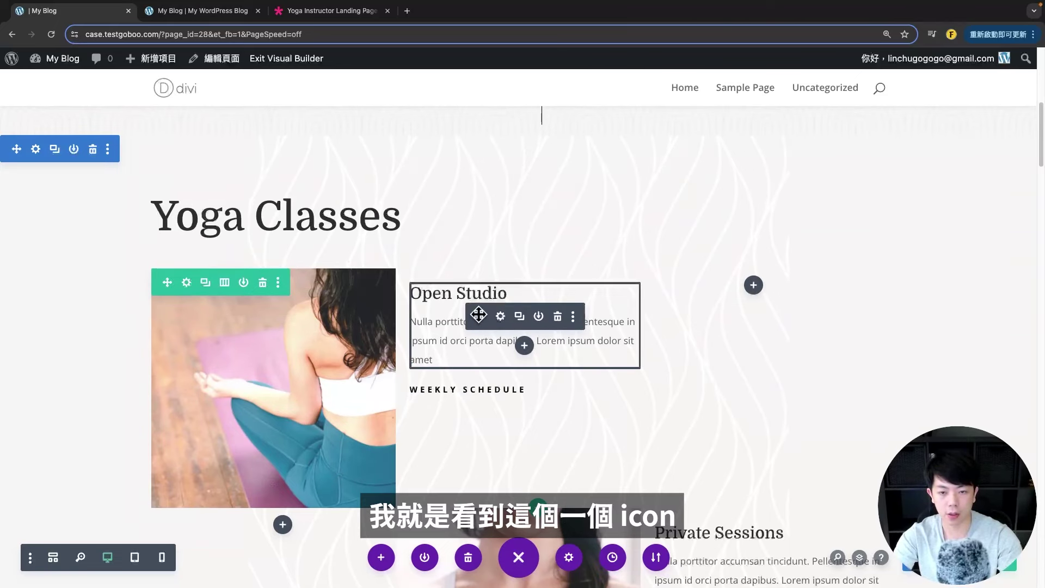
left_click_drag(478, 315, 737, 411)
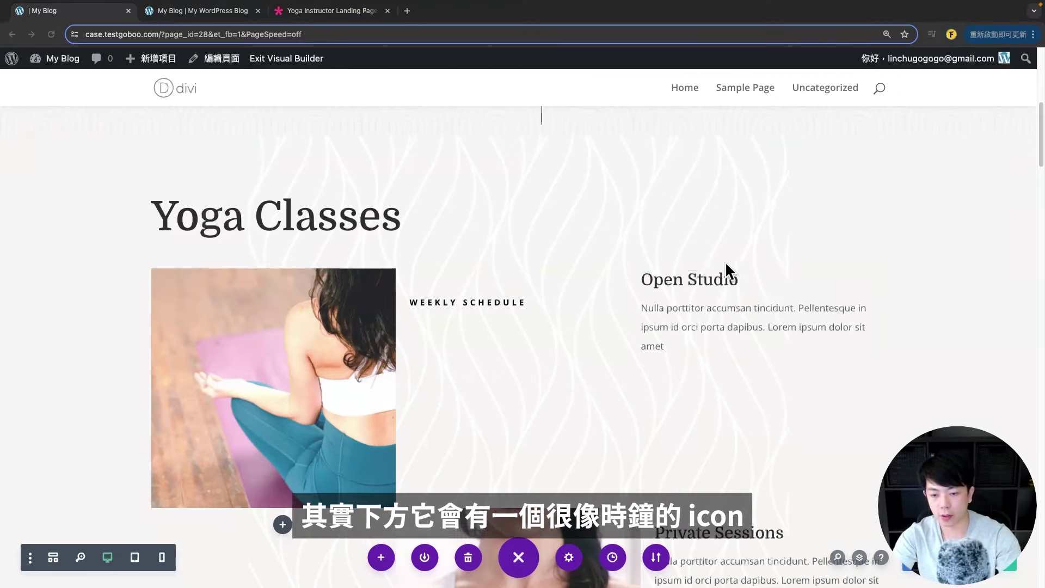
- Revert to the 'Removed Accordion' state in Editing History and confirm it
left_click(613, 559)
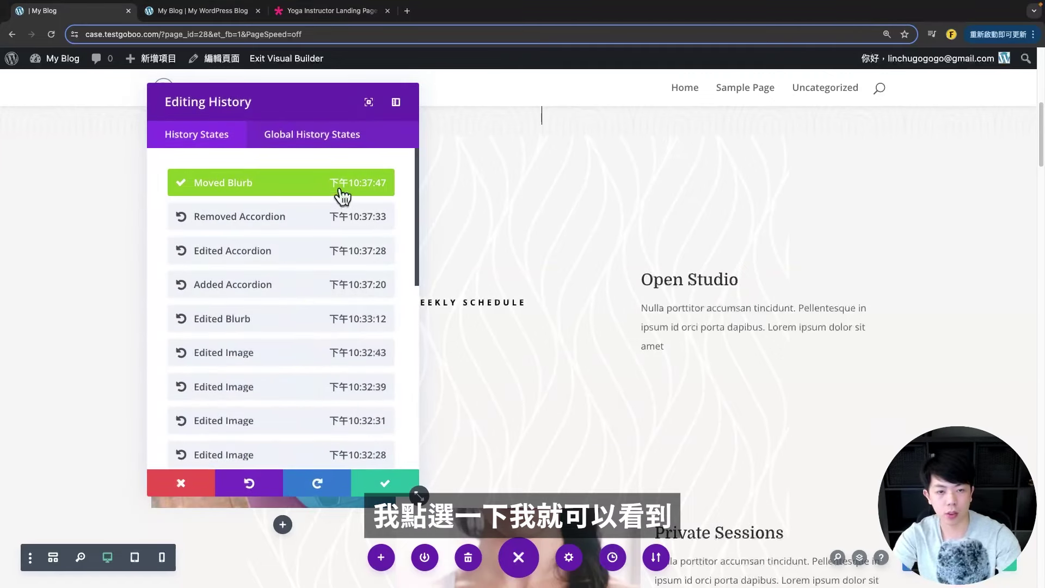
scroll(338, 245, "down", 3)
scroll(334, 296, "up", 3)
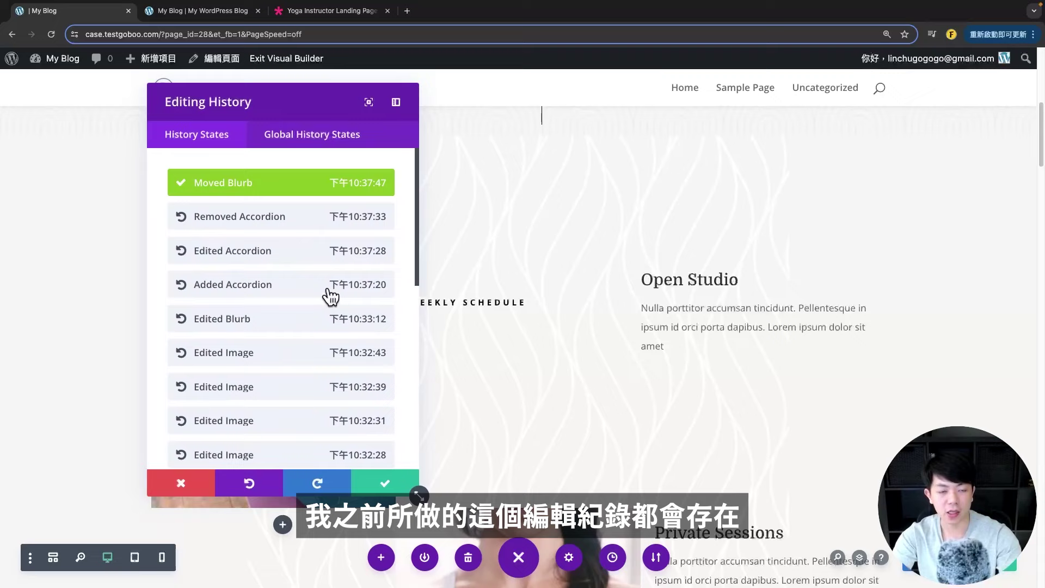
left_click(233, 222)
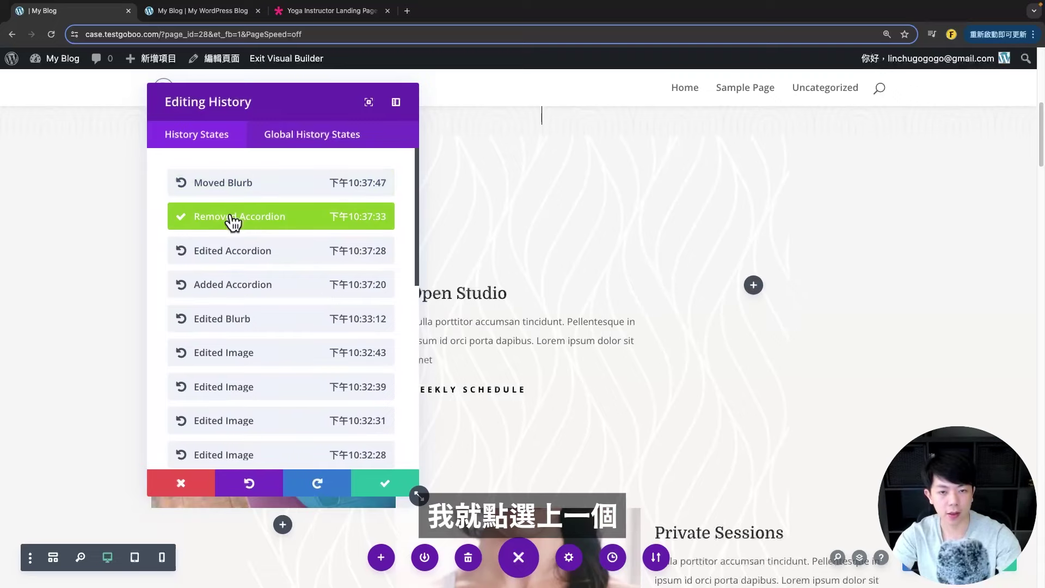
left_click(381, 483)
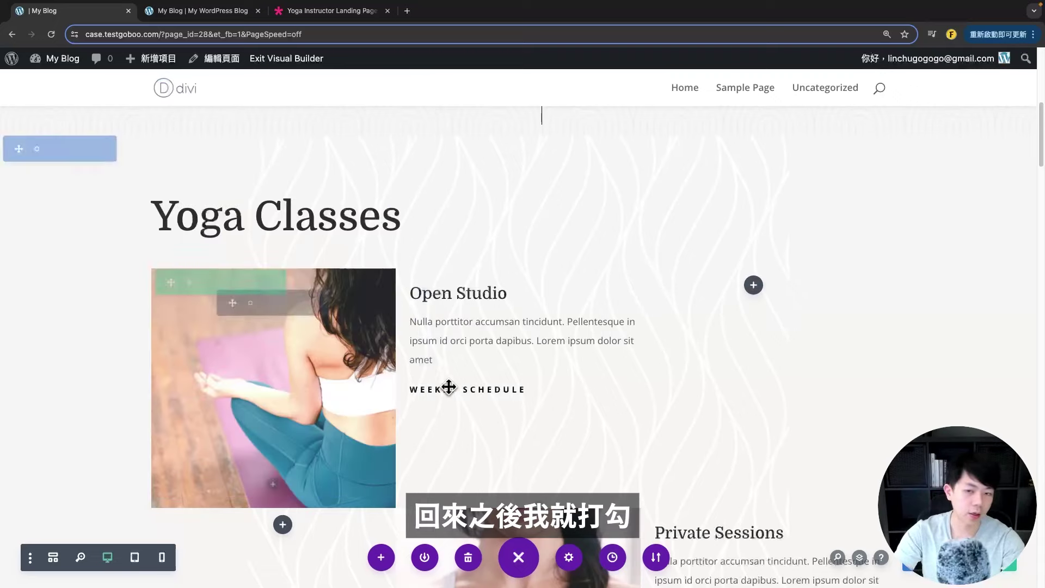
scroll(532, 274, "down", 5)
scroll(531, 274, "up", 5)
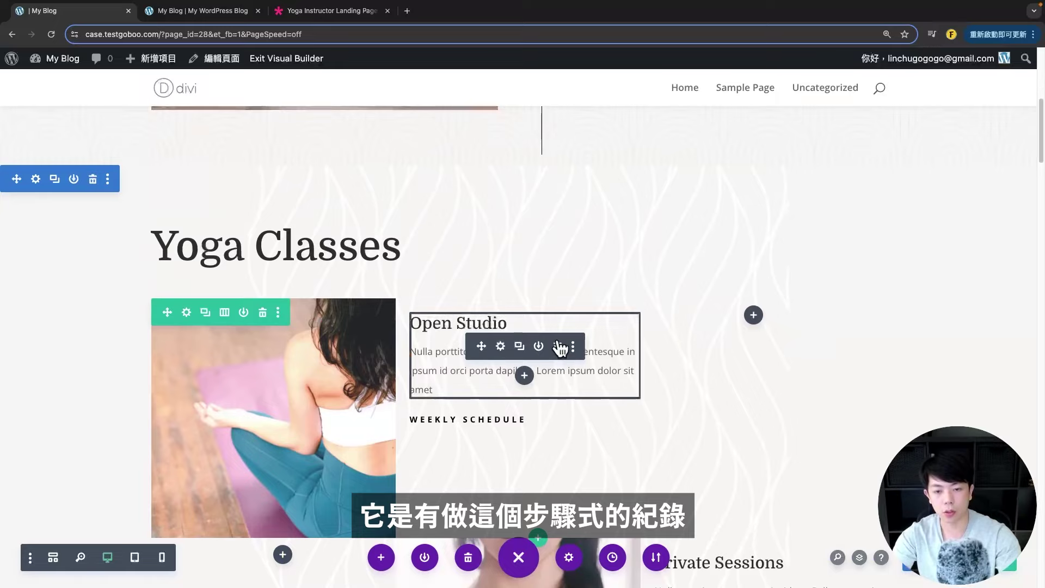
scroll(636, 376, "down", 1)
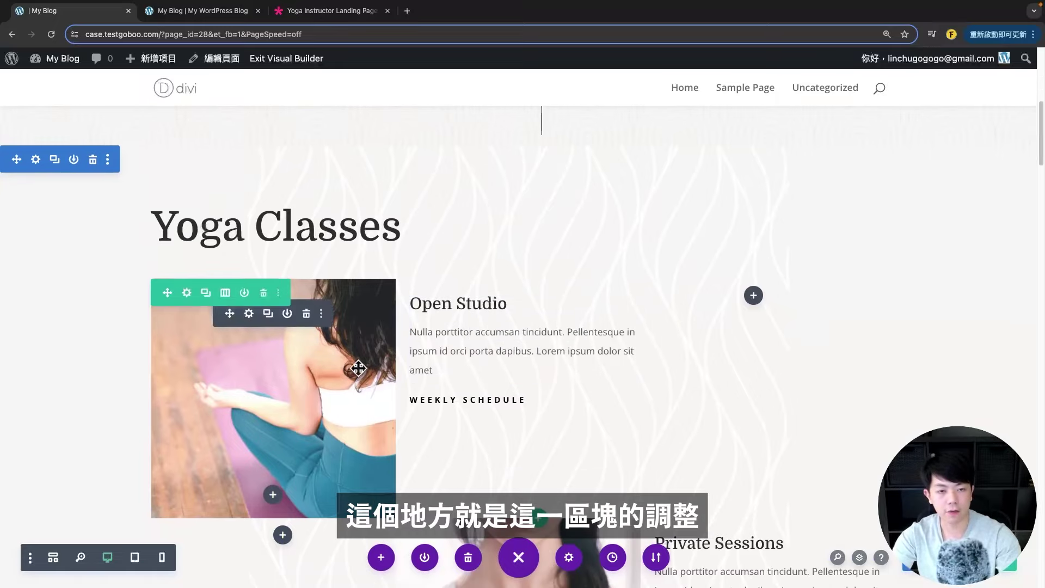
scroll(401, 321, "down", 5)
scroll(401, 320, "up", 1)
scroll(401, 322, "down", 2)
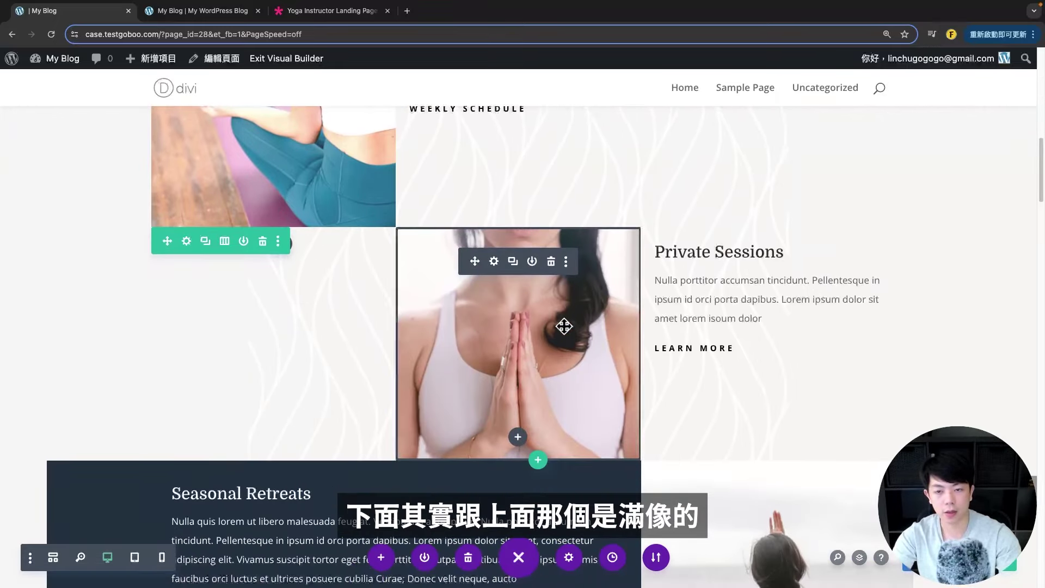
scroll(585, 337, "down", 5)
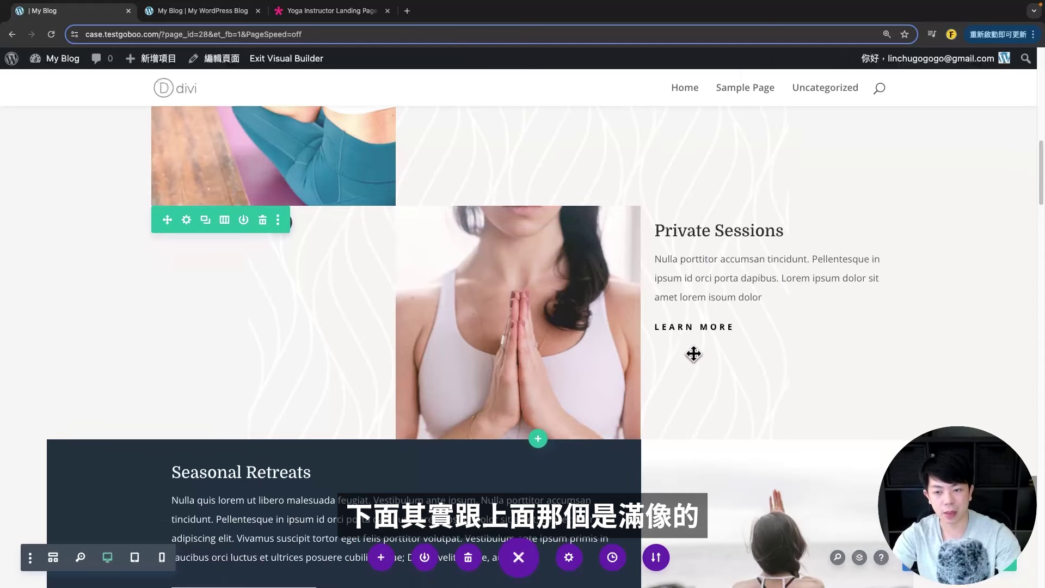
scroll(556, 277, "down", 1)
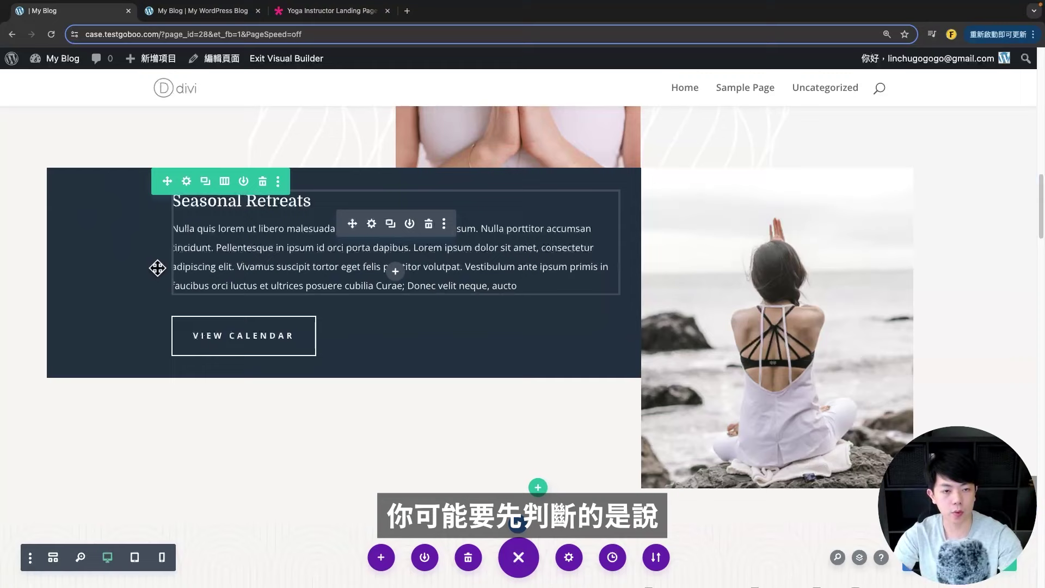
left_click(373, 224)
left_click(434, 291)
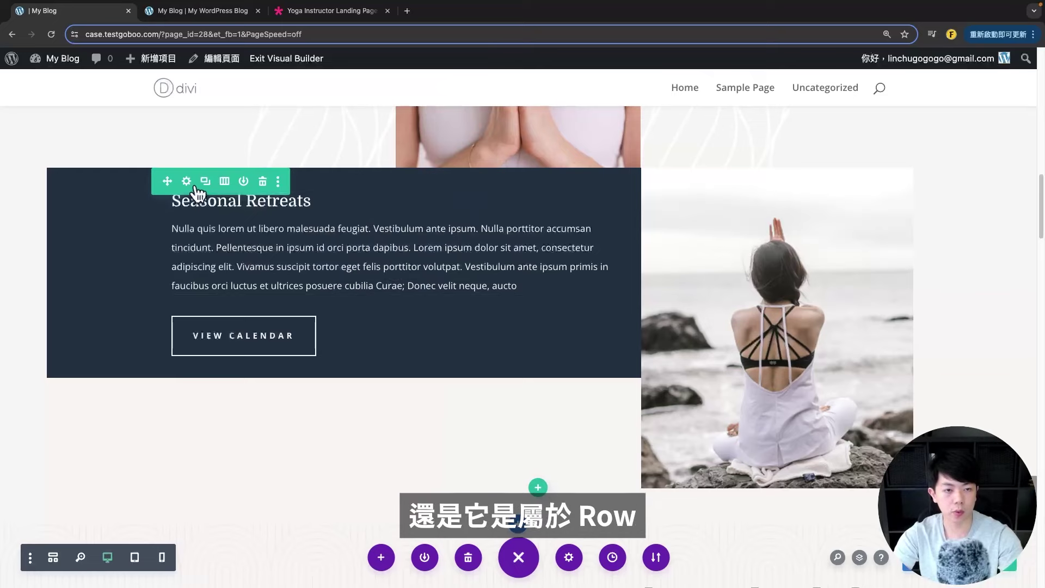
left_click(186, 181)
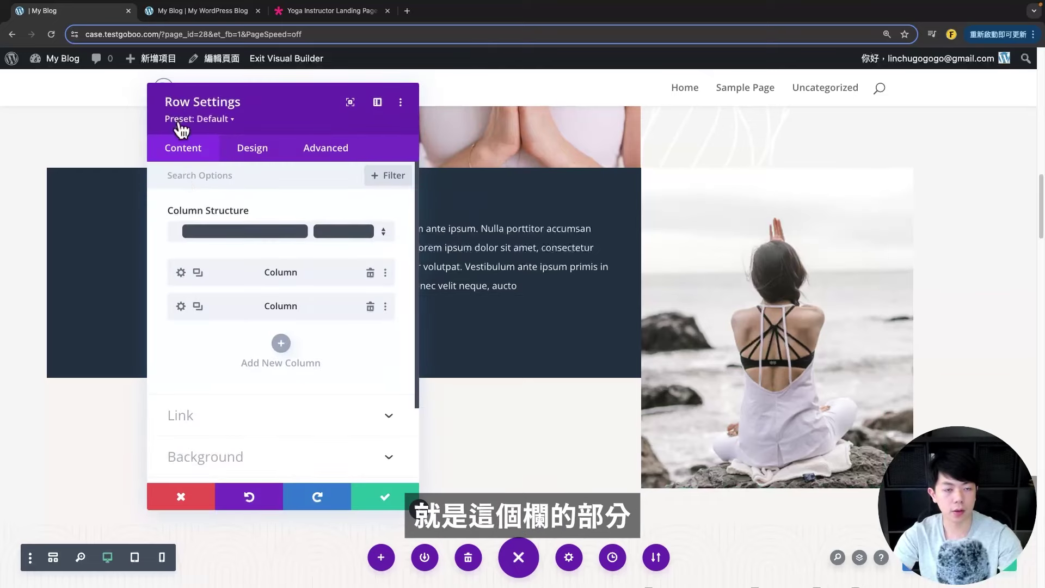
key("Escape")
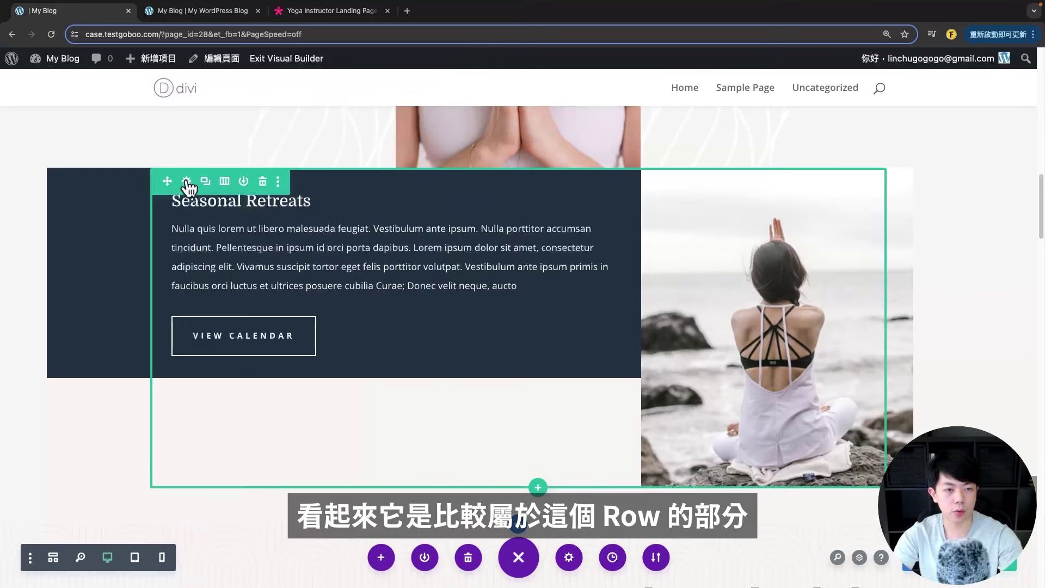
left_click(186, 182)
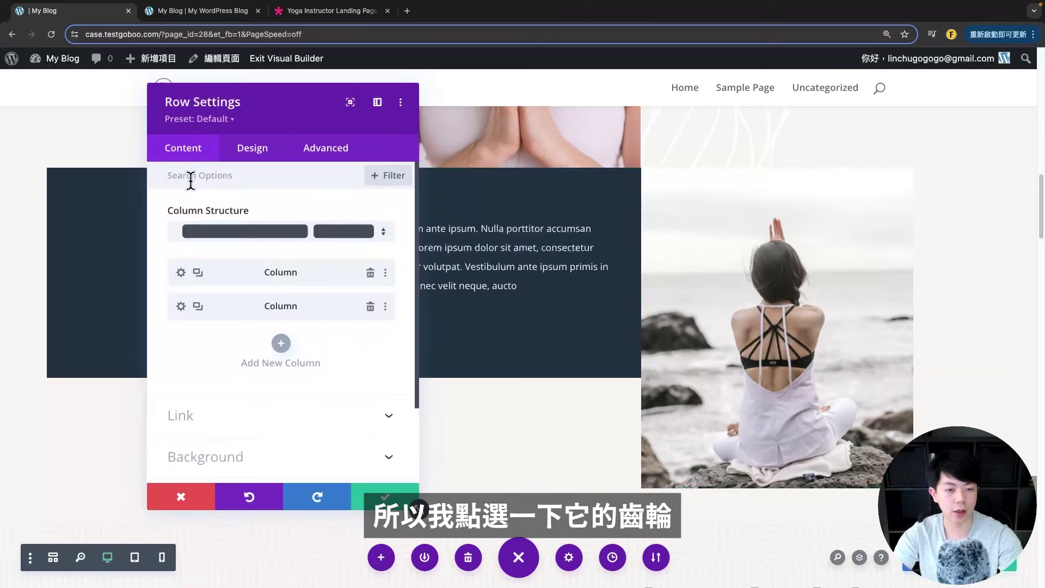
left_click_drag(311, 101, 897, 321)
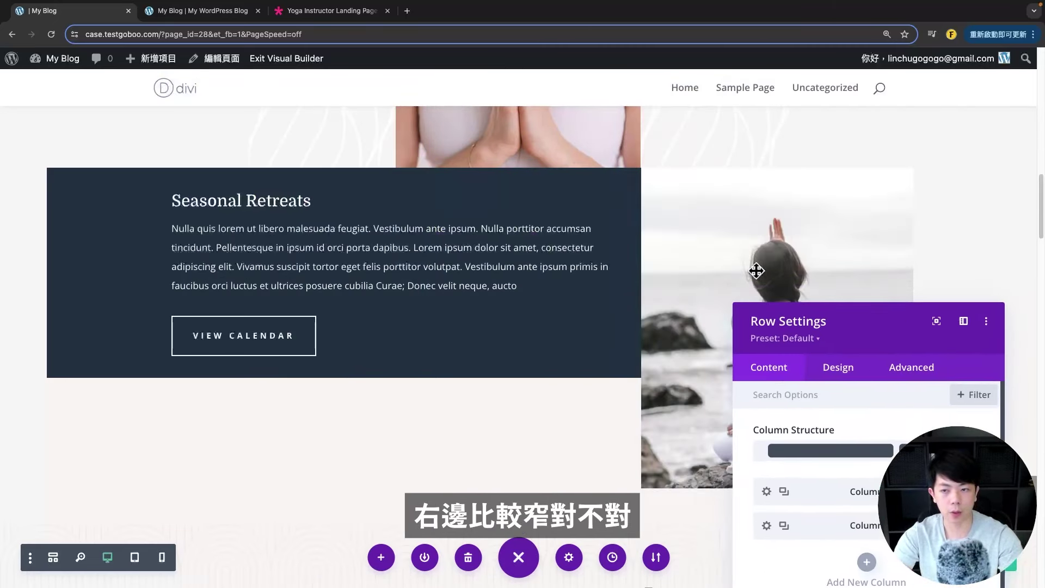
left_click_drag(816, 321, 643, 320)
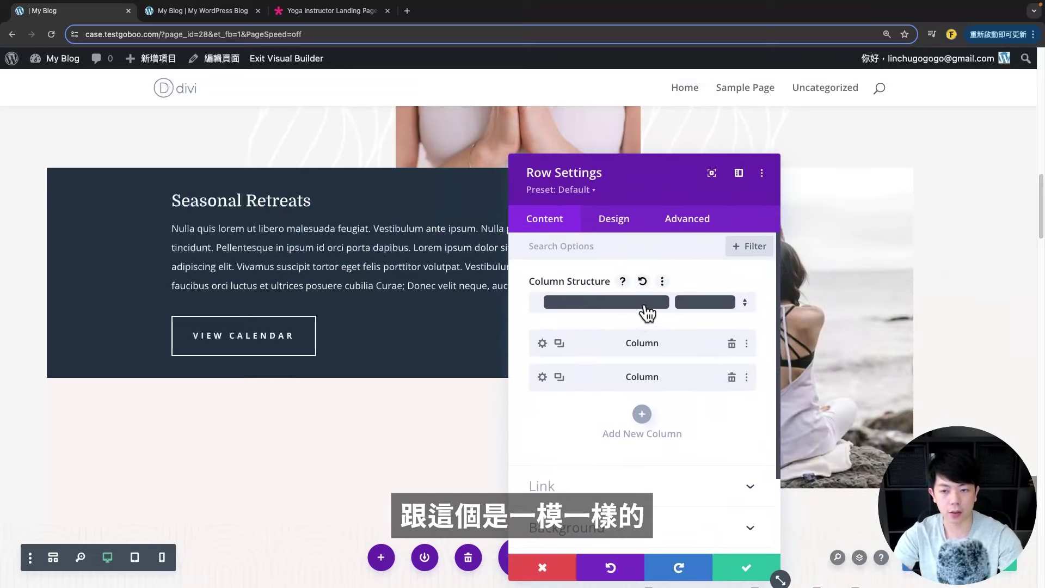
left_click_drag(648, 174, 644, 144)
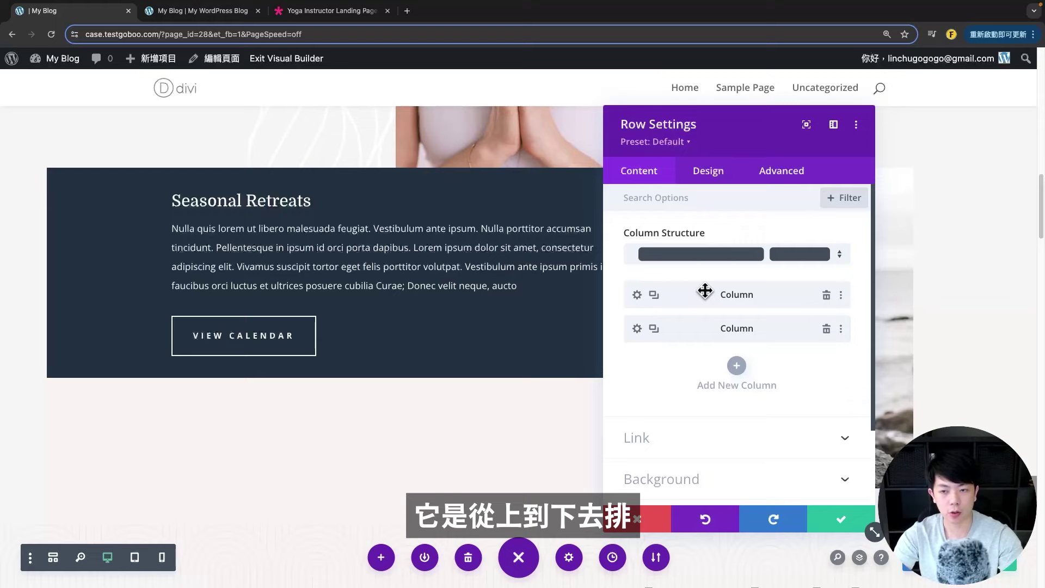
left_click(637, 295)
left_click_drag(754, 122, 606, 115)
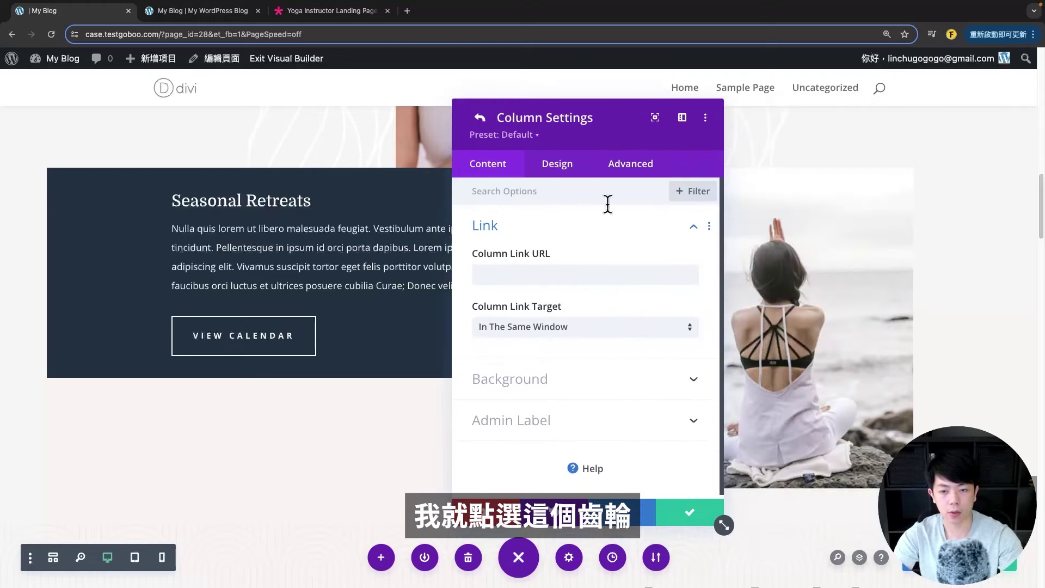
left_click(537, 381)
scroll(533, 305, "down", 3)
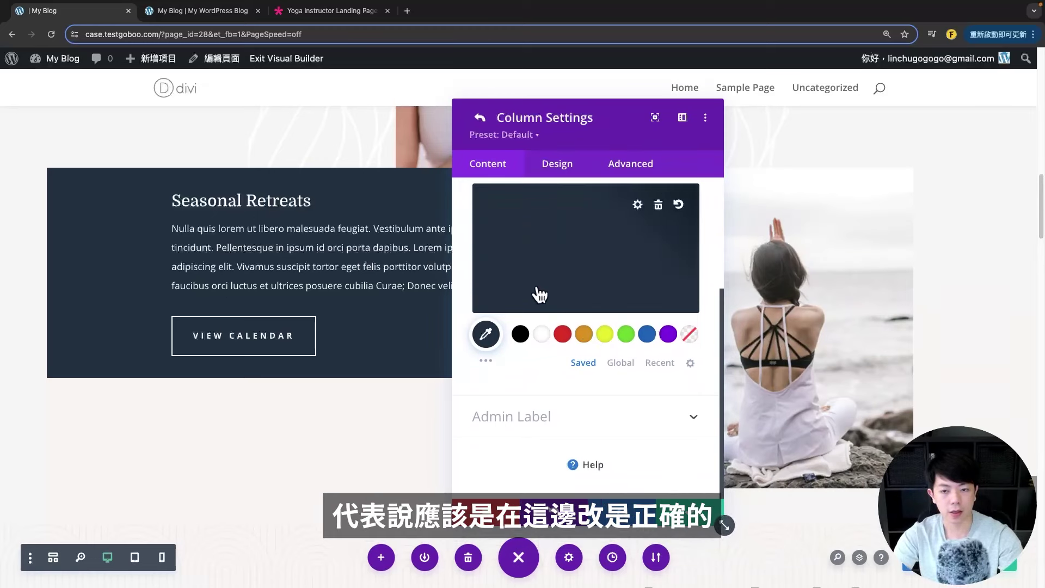
left_click(645, 337)
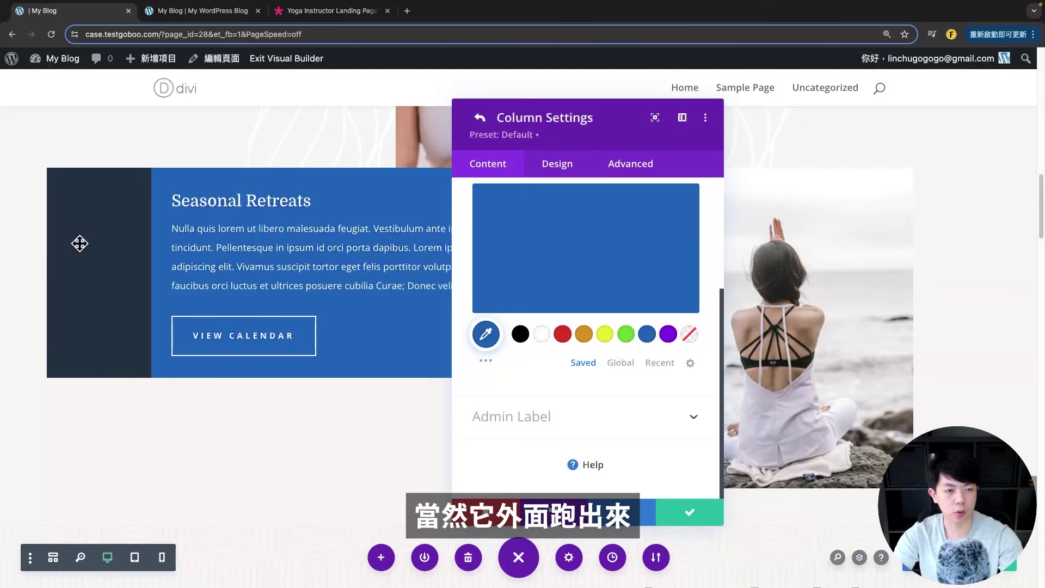
left_click(463, 509)
scroll(79, 267, "up", 2)
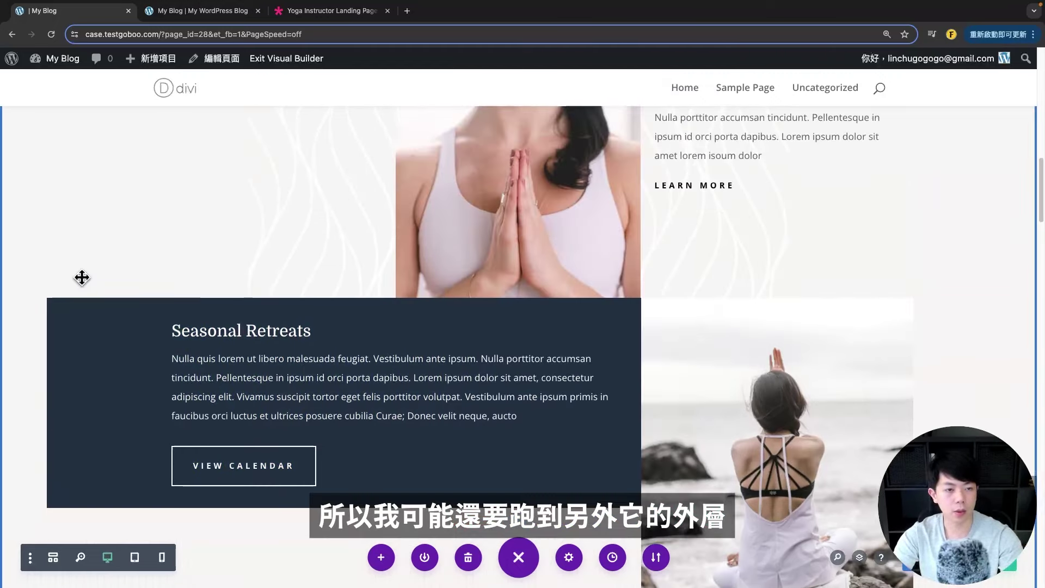
scroll(82, 210, "down", 2)
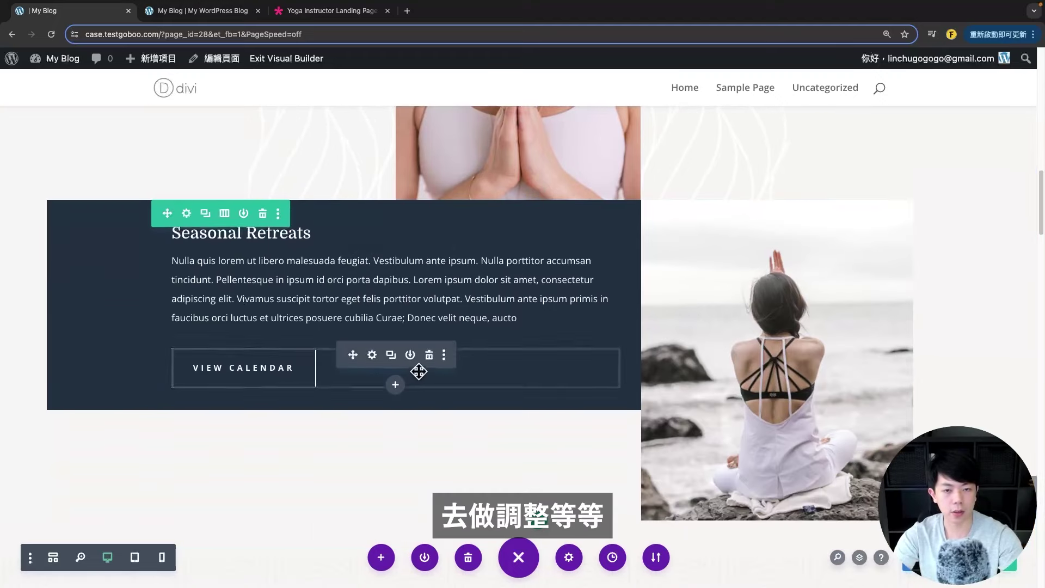
scroll(118, 277, "up", 1)
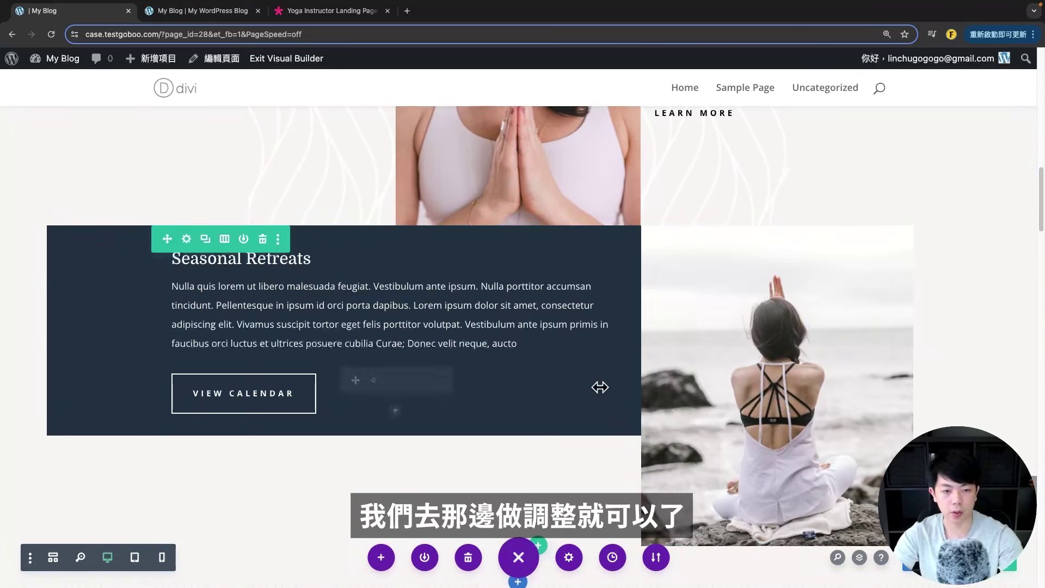
scroll(239, 350, "down", 2)
scroll(226, 272, "down", 1)
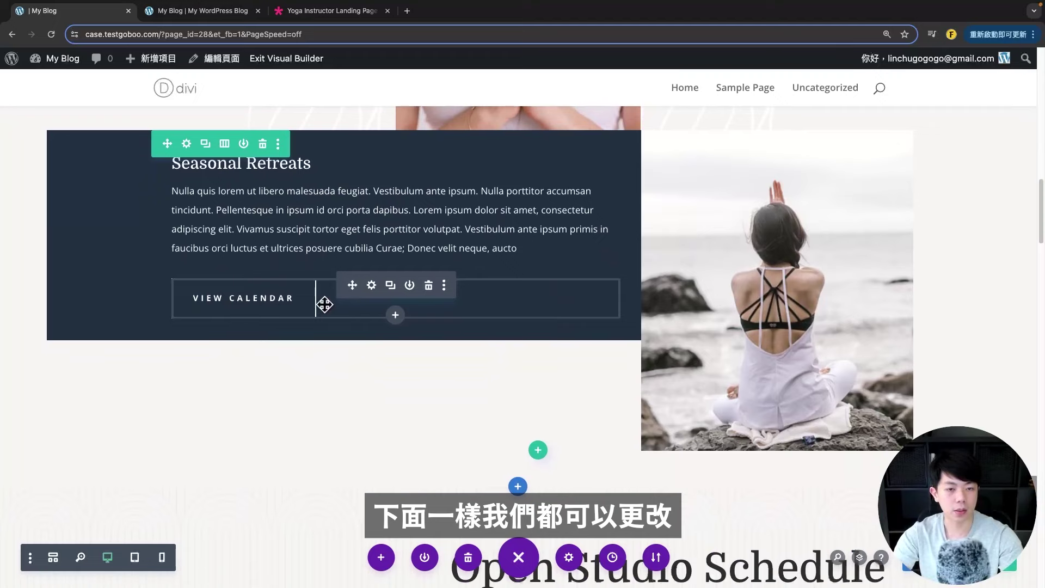
scroll(576, 364, "down", 5)
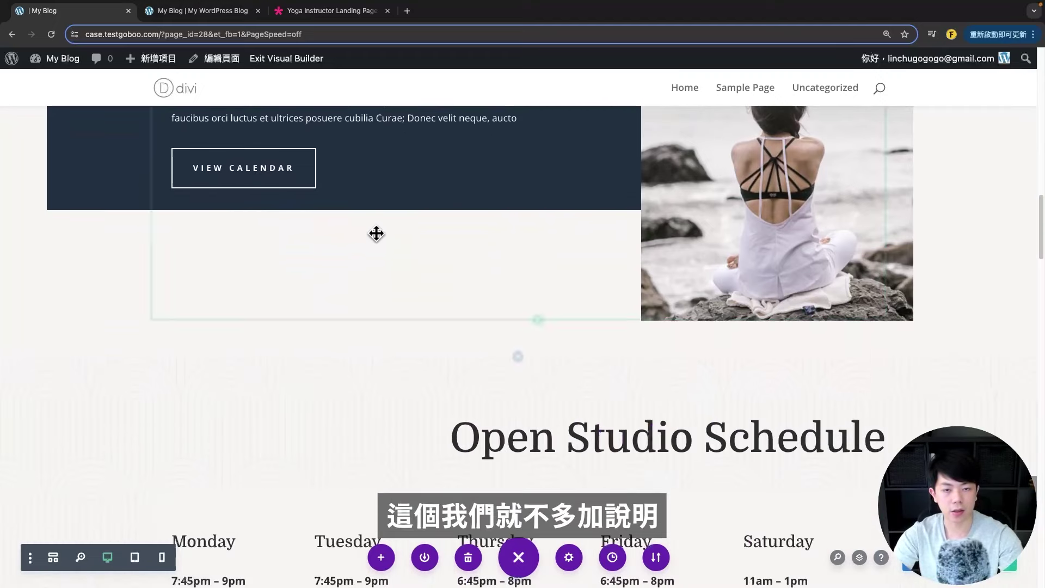
scroll(883, 304, "down", 6)
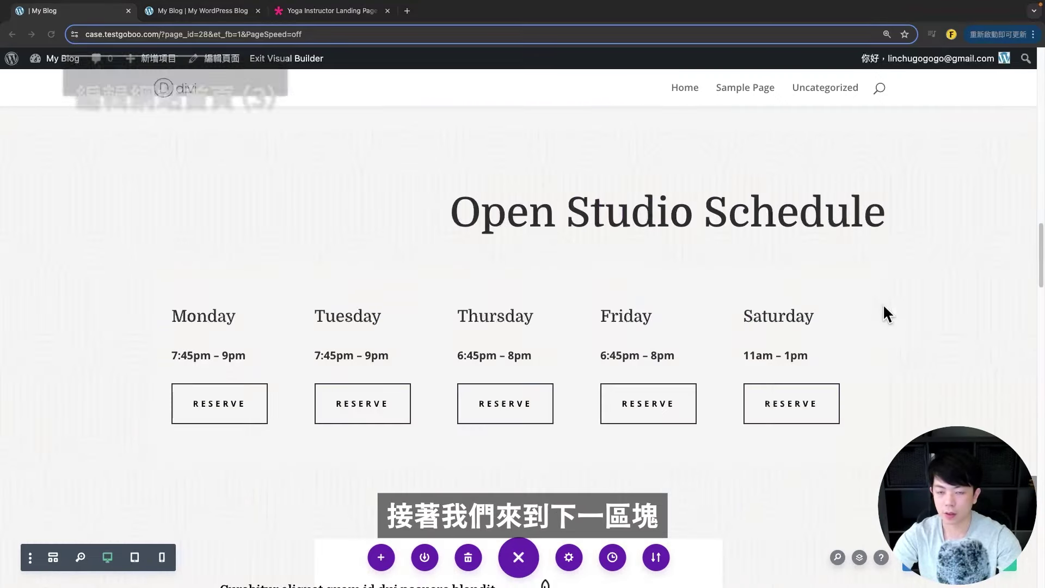
scroll(799, 266, "up", 1)
scroll(799, 266, "up", 1)
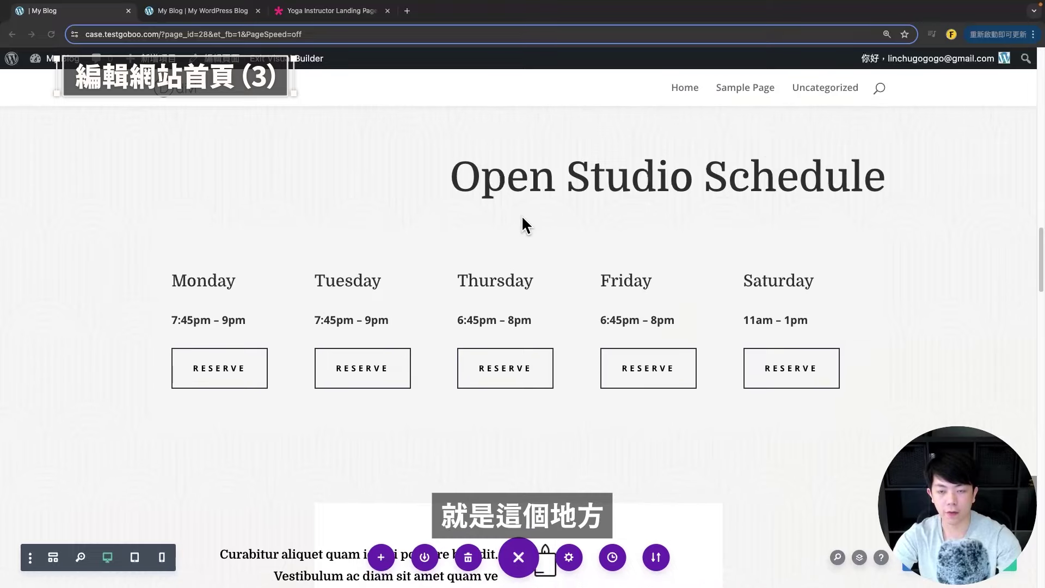
scroll(566, 207, "up", 1)
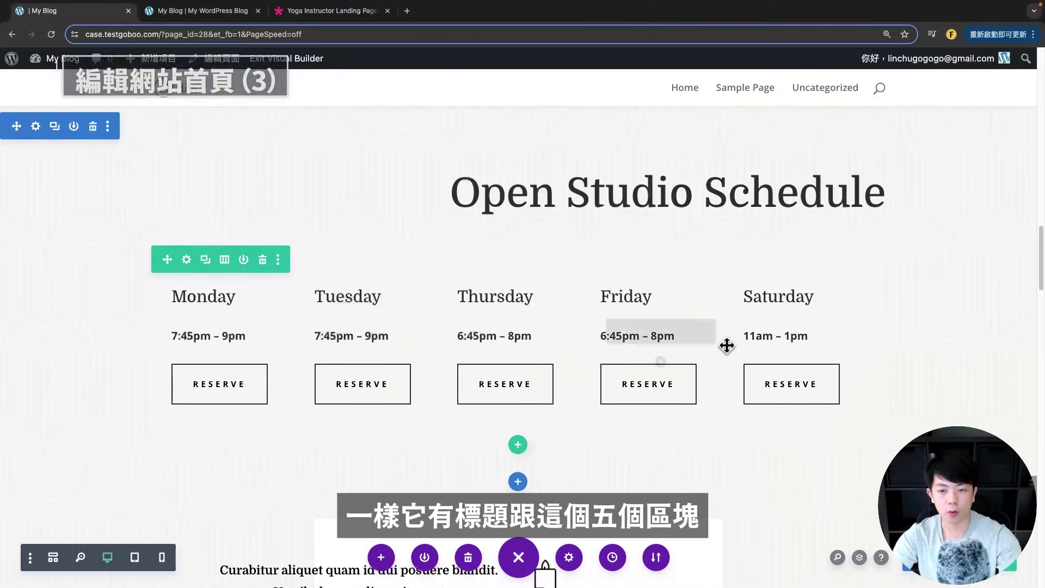
scroll(511, 351, "up", 1)
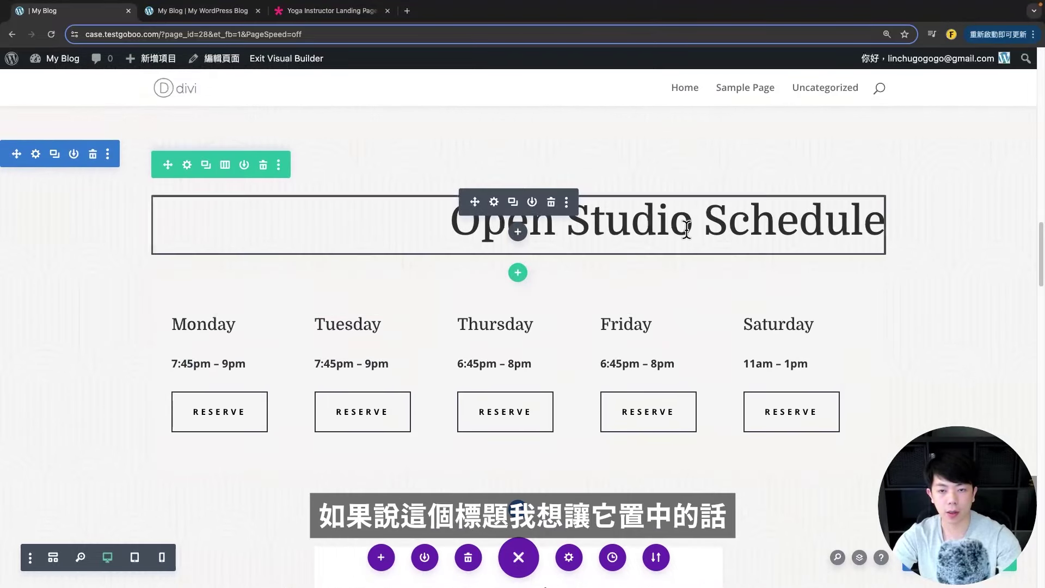
- Center-align the Open Studio Schedule H2 heading text and save
left_click(494, 205)
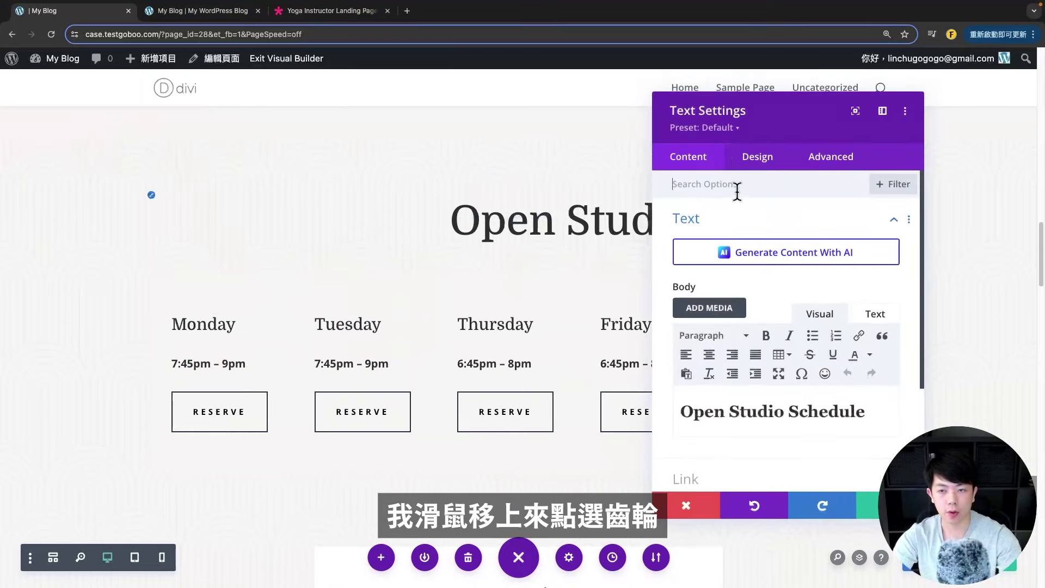
left_click(757, 156)
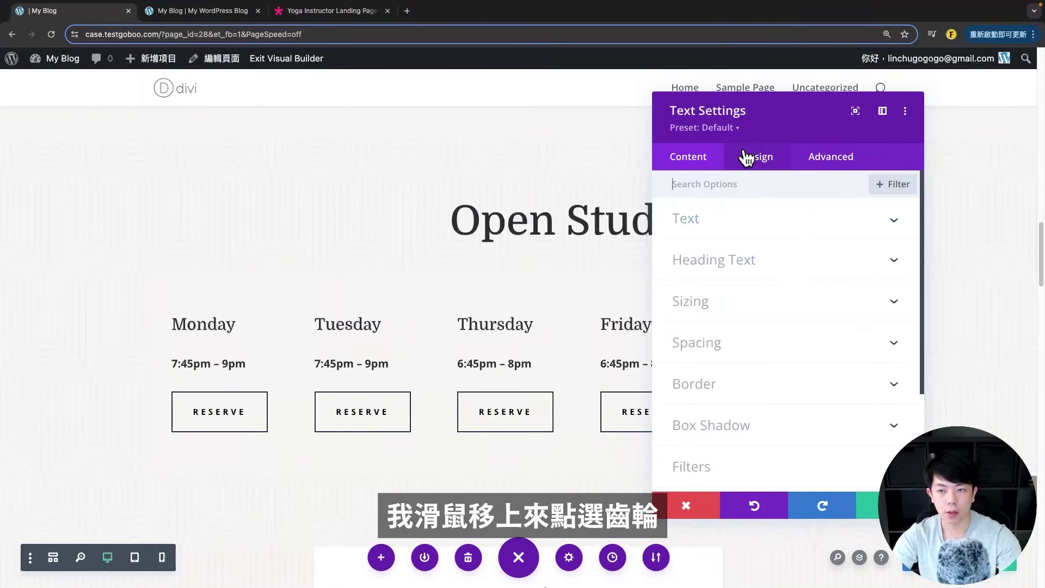
left_click(757, 258)
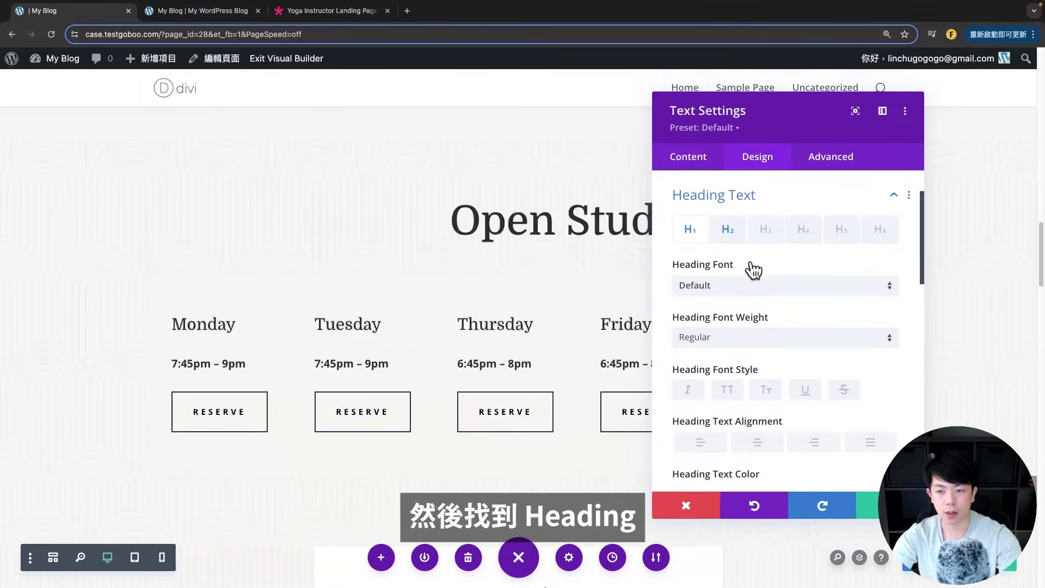
left_click(726, 233)
left_click(748, 440)
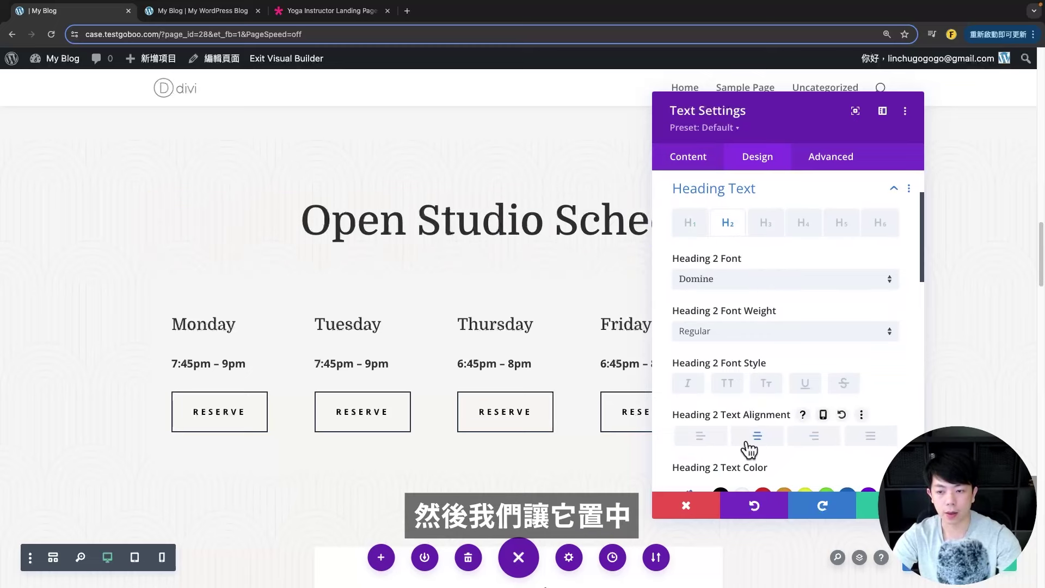
scroll(706, 340, "down", 2)
left_click(721, 331)
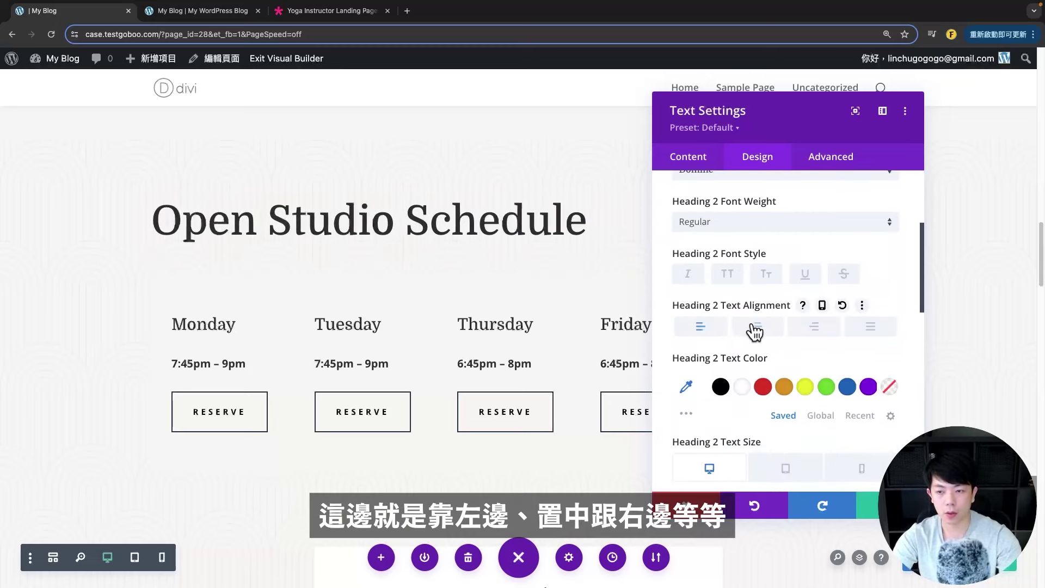
left_click(756, 327)
left_click(871, 506)
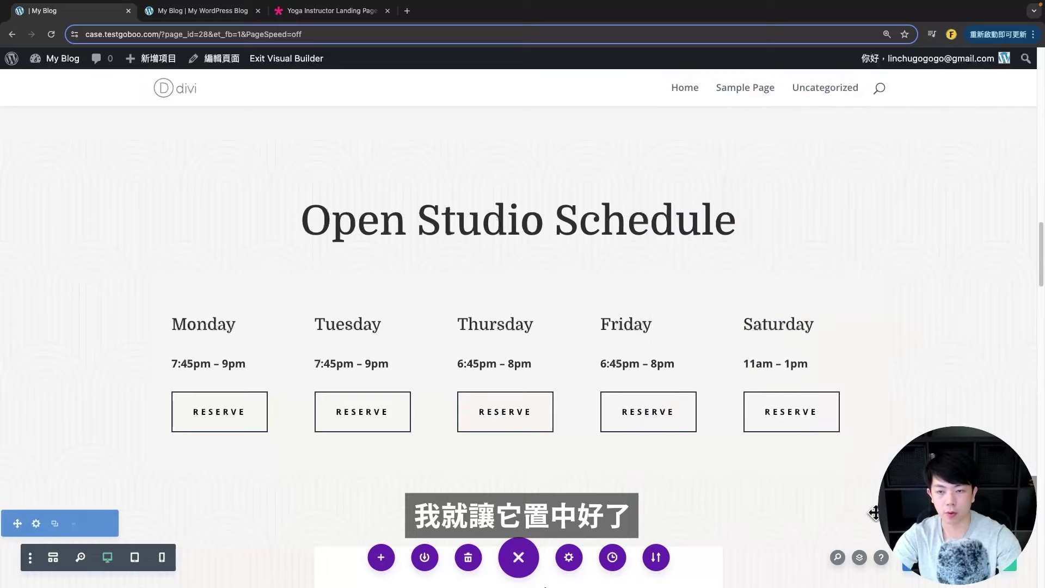
scroll(422, 282, "down", 4)
scroll(246, 325, "up", 2)
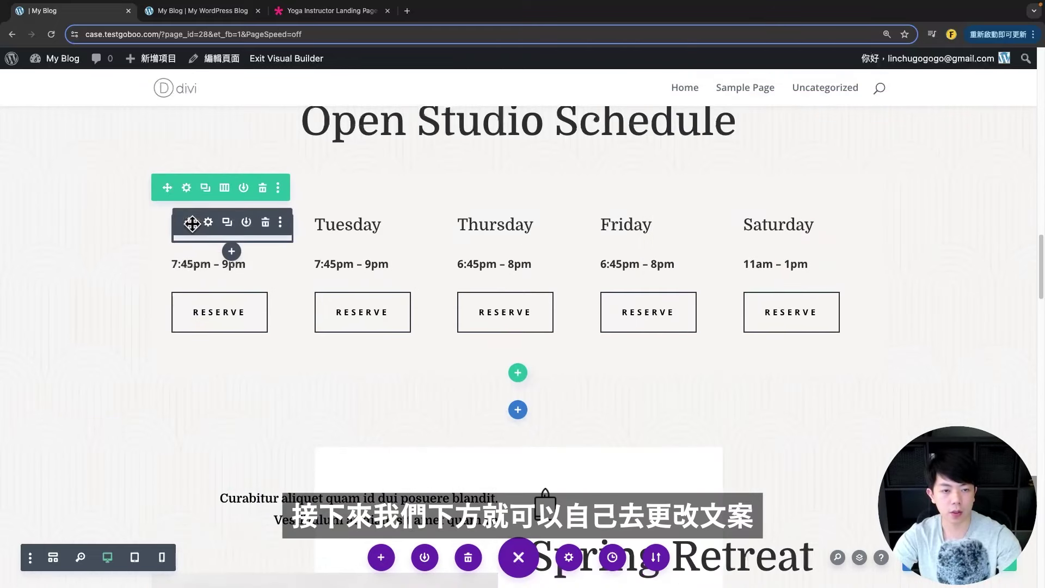
- Open the Monday text module's settings and close them without changes
left_click(209, 222)
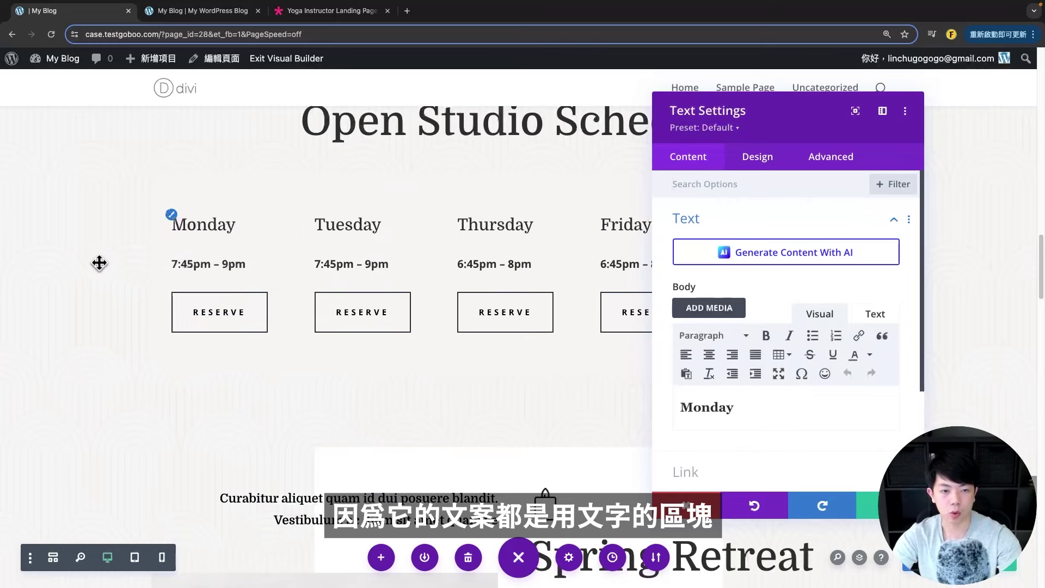
left_click(686, 508)
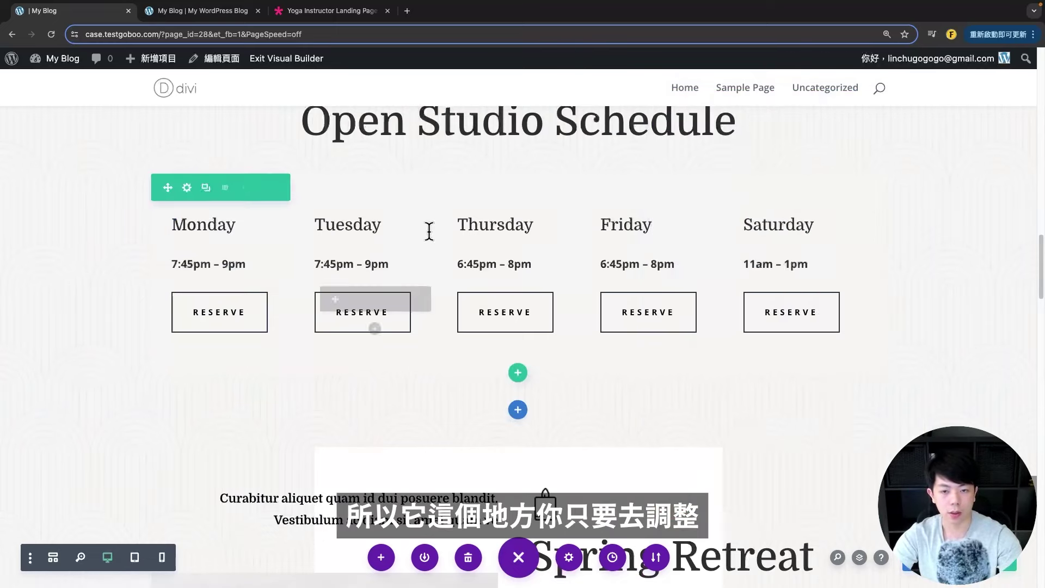
scroll(409, 370, "down", 1)
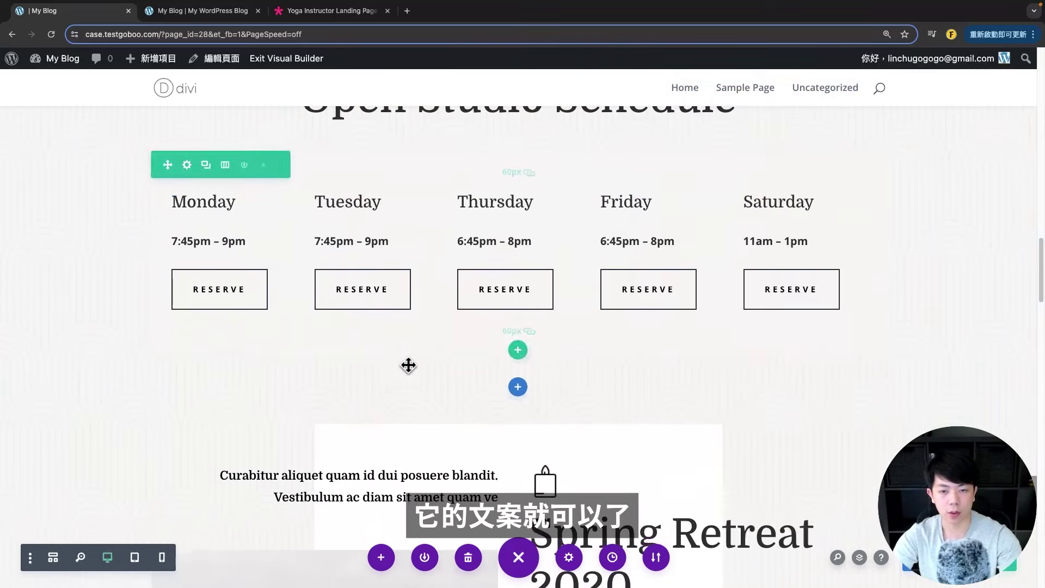
scroll(408, 366, "up", 4)
scroll(455, 359, "down", 1)
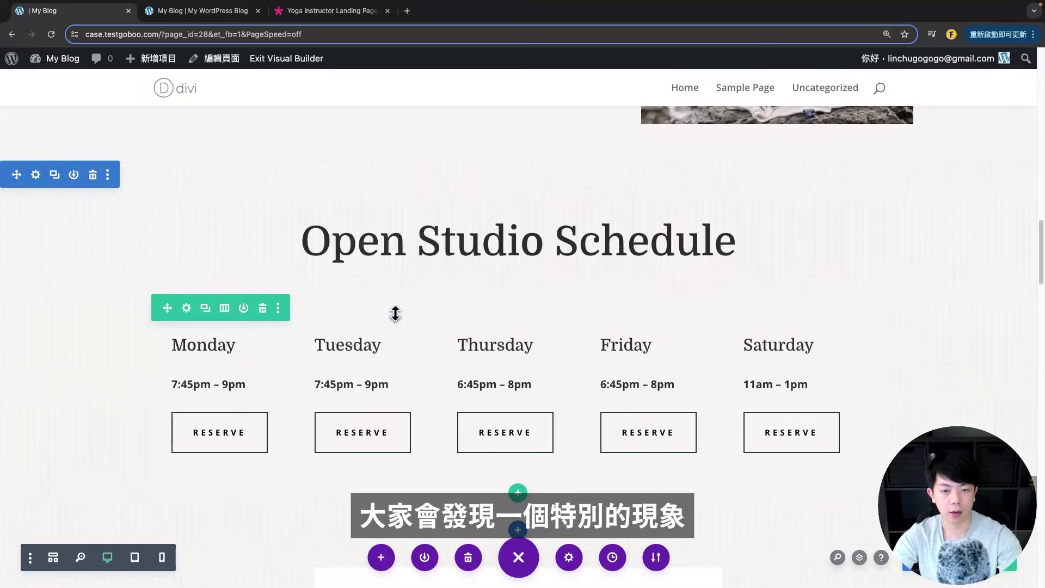
- Drag the schedule row's padding handle to 43px top and bottom, then verify in Spacing
left_click(186, 308)
key("Escape")
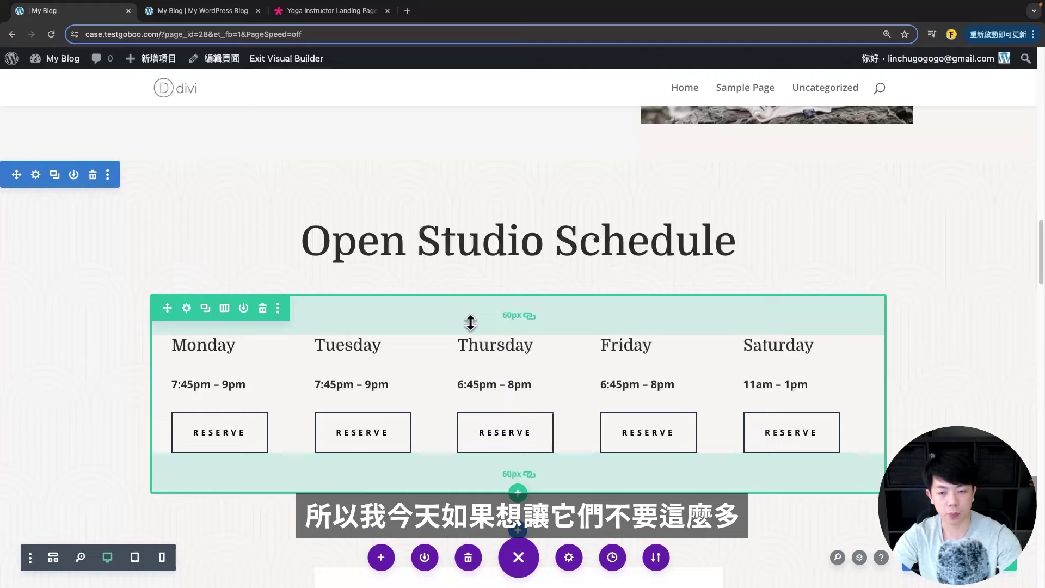
left_click_drag(470, 322, 469, 311)
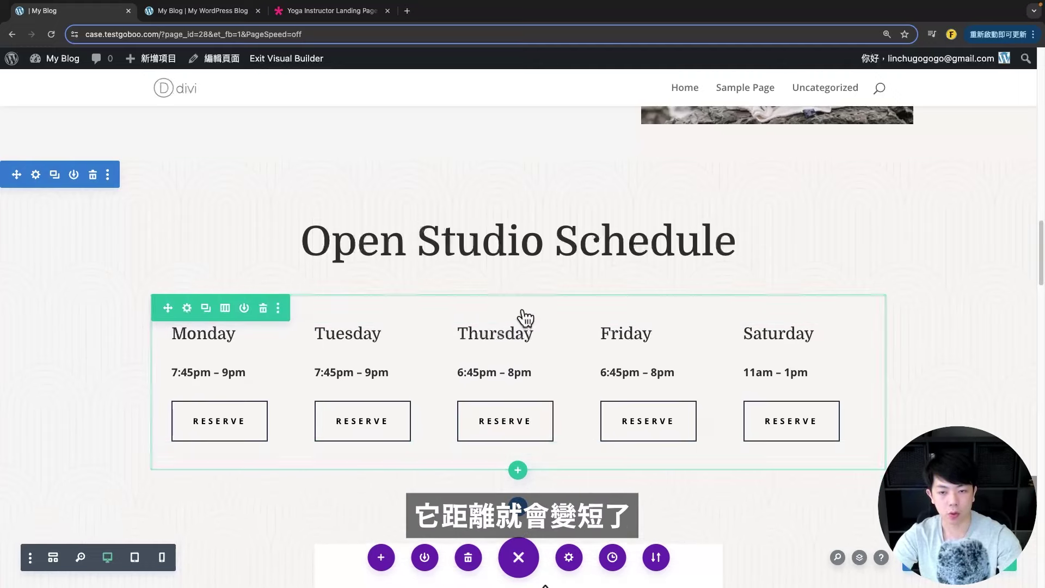
left_click(187, 309)
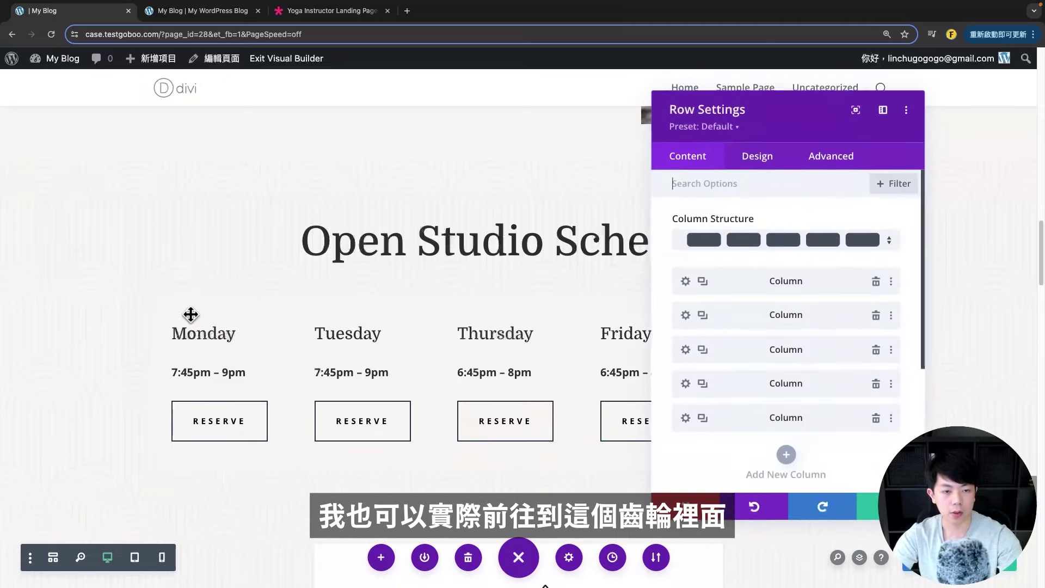
left_click(776, 165)
scroll(763, 335, "down", 1)
left_click(711, 241)
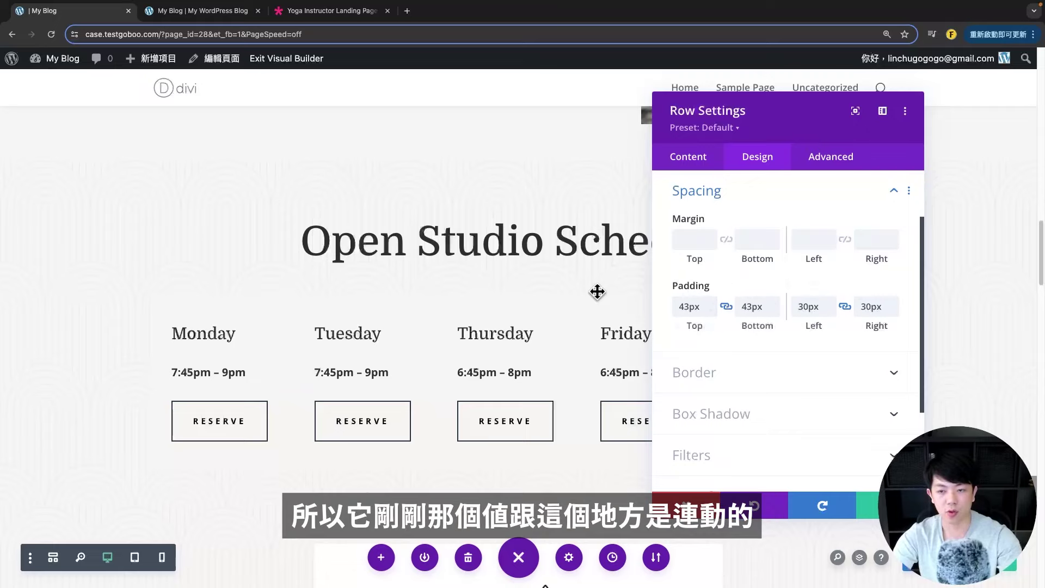
key("Escape")
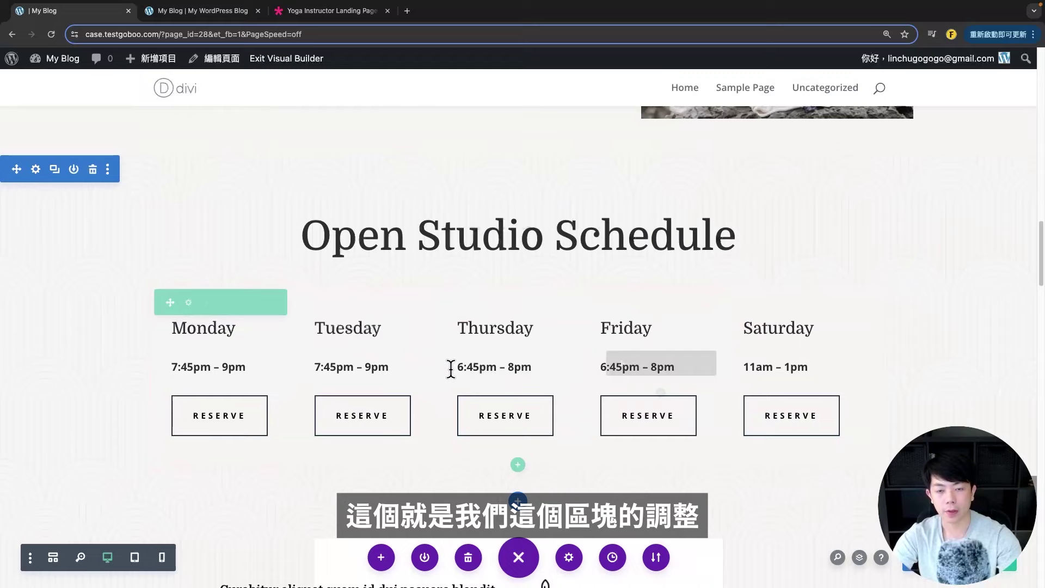
- Open and close the Spring Retreat text module's settings without changes
scroll(500, 285, "down", 5)
scroll(500, 285, "down", 3)
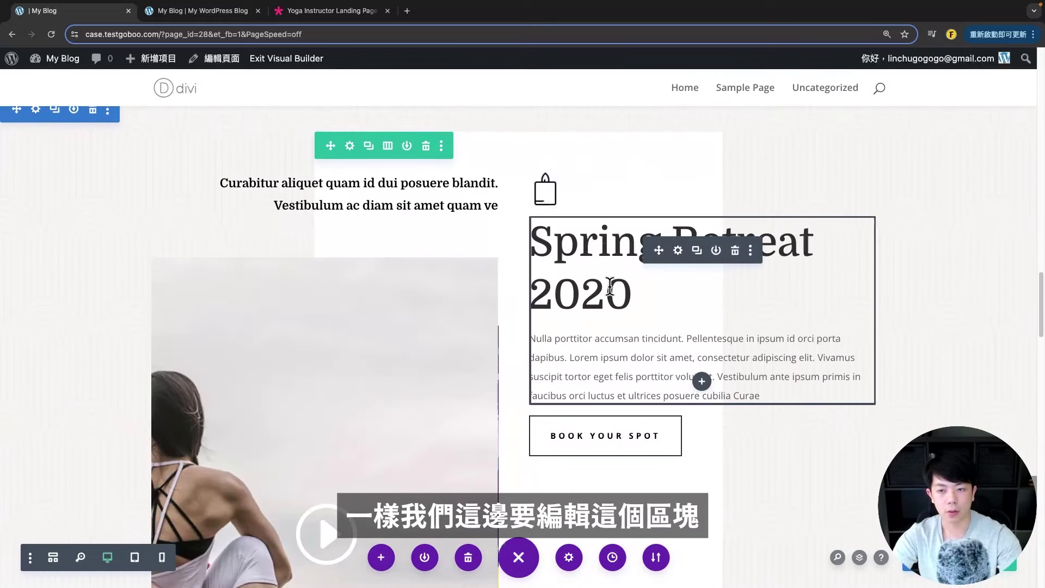
left_click(679, 251)
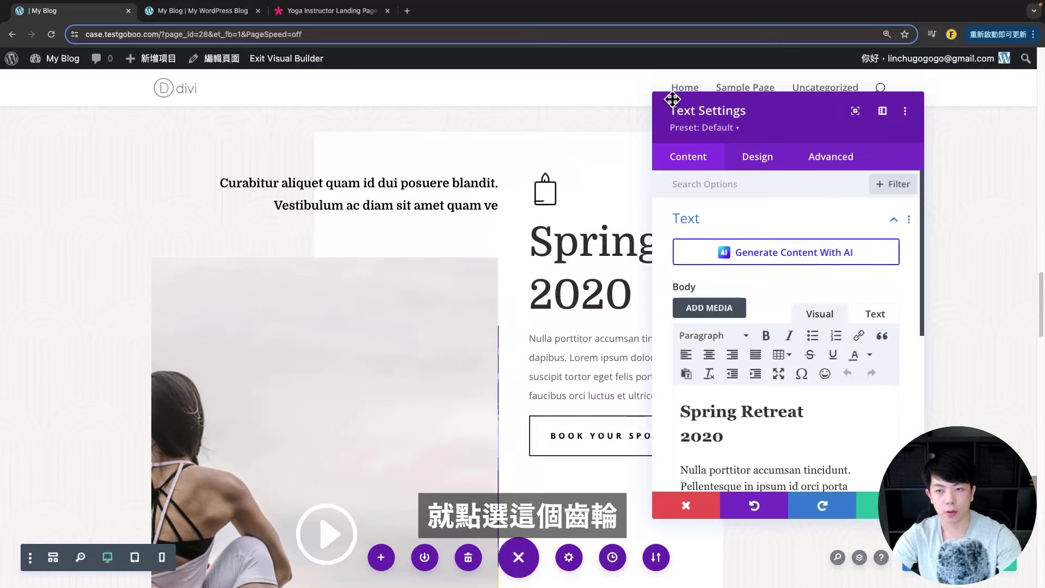
key("Escape")
scroll(509, 336, "down", 5)
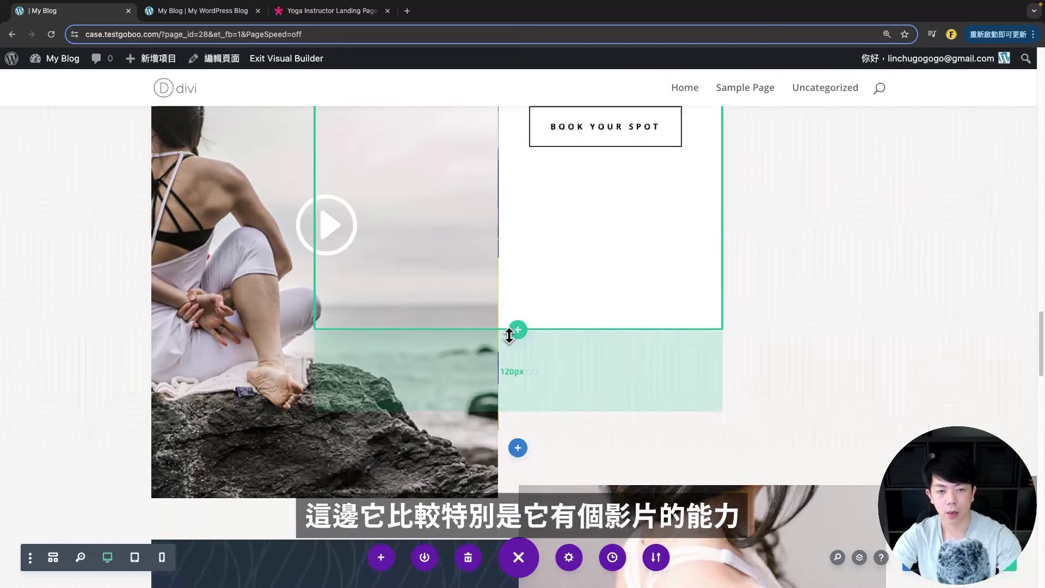
scroll(250, 229, "up", 1)
scroll(285, 272, "up", 2)
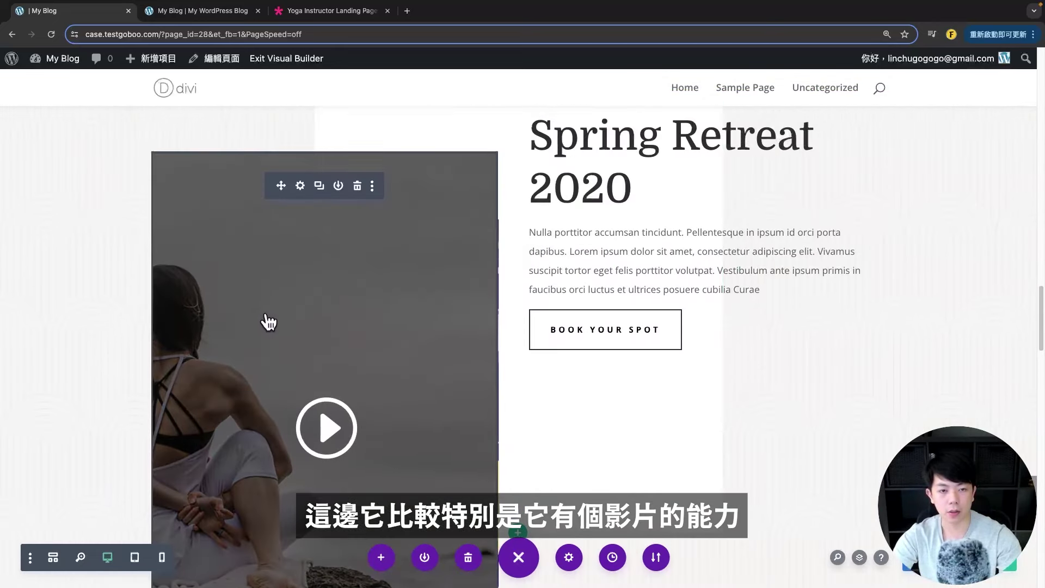
- Open the video module's settings and remove the current video
left_click(301, 187)
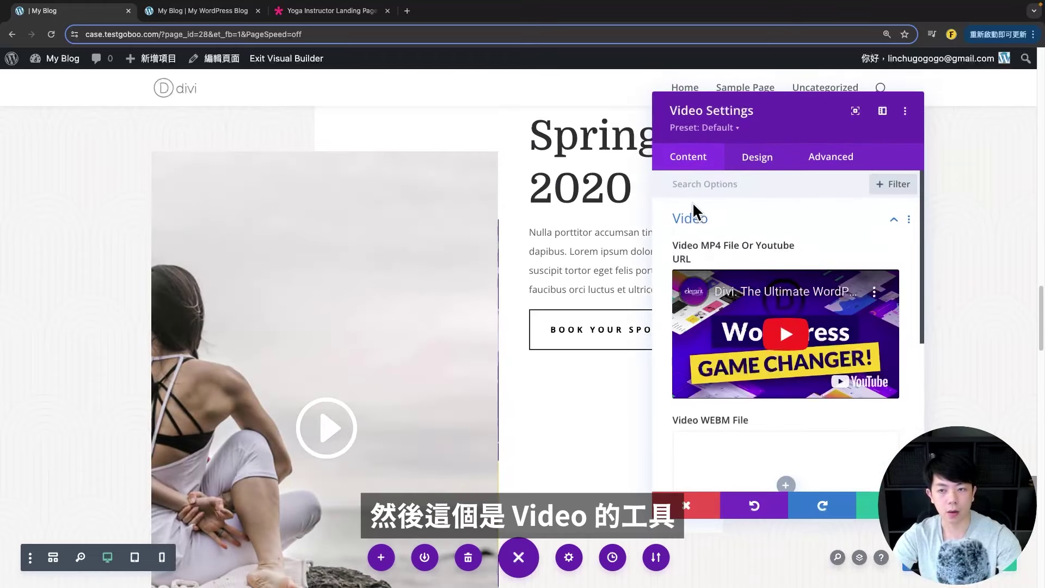
scroll(724, 245, "down", 1)
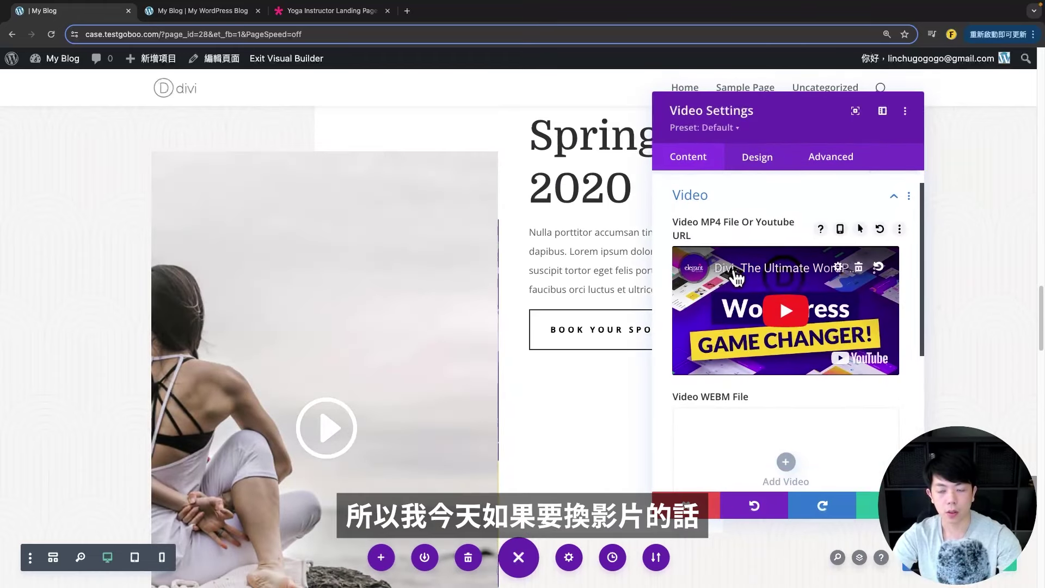
scroll(854, 294, "down", 5)
scroll(827, 299, "up", 5)
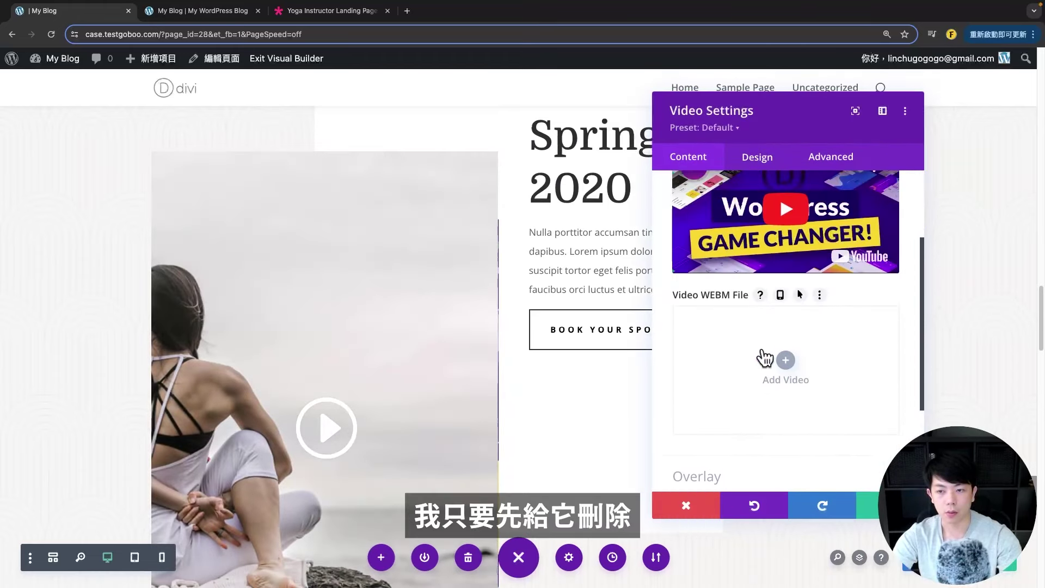
left_click(859, 291)
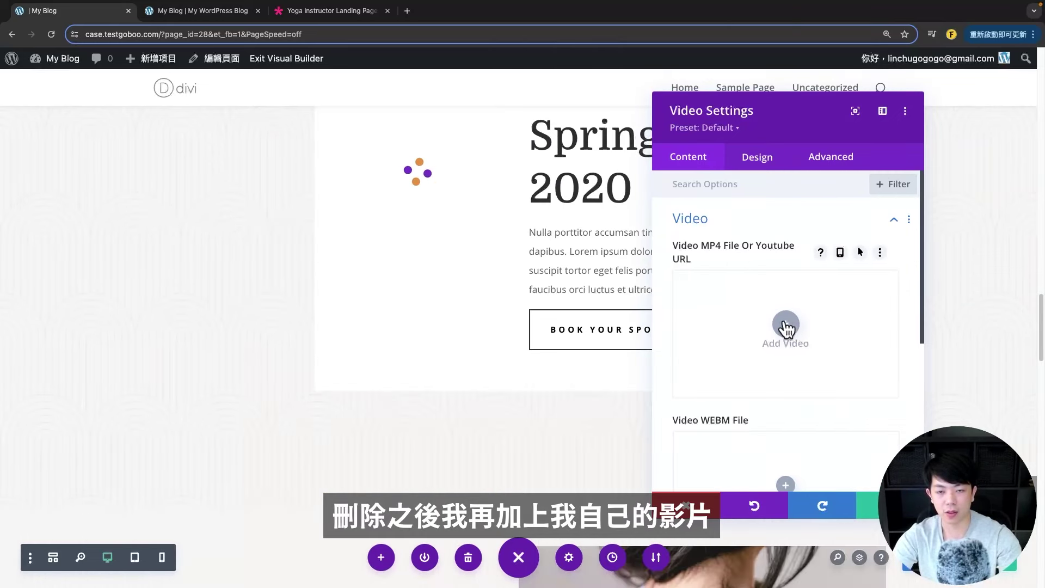
scroll(784, 326, "down", 5)
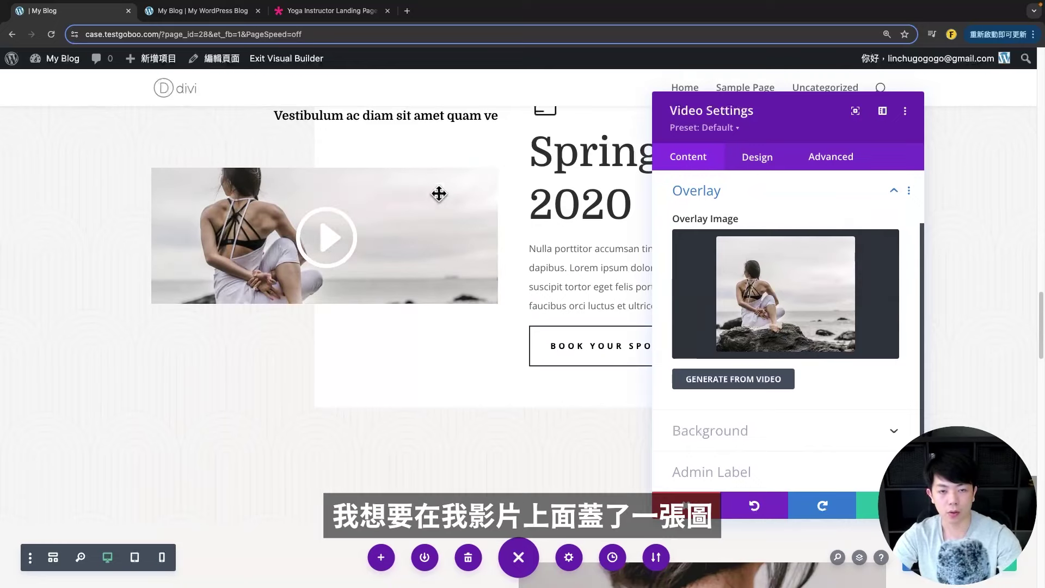
- Try the arm-raised yoga photo as the overlay image, then discard the changes
left_click(793, 310)
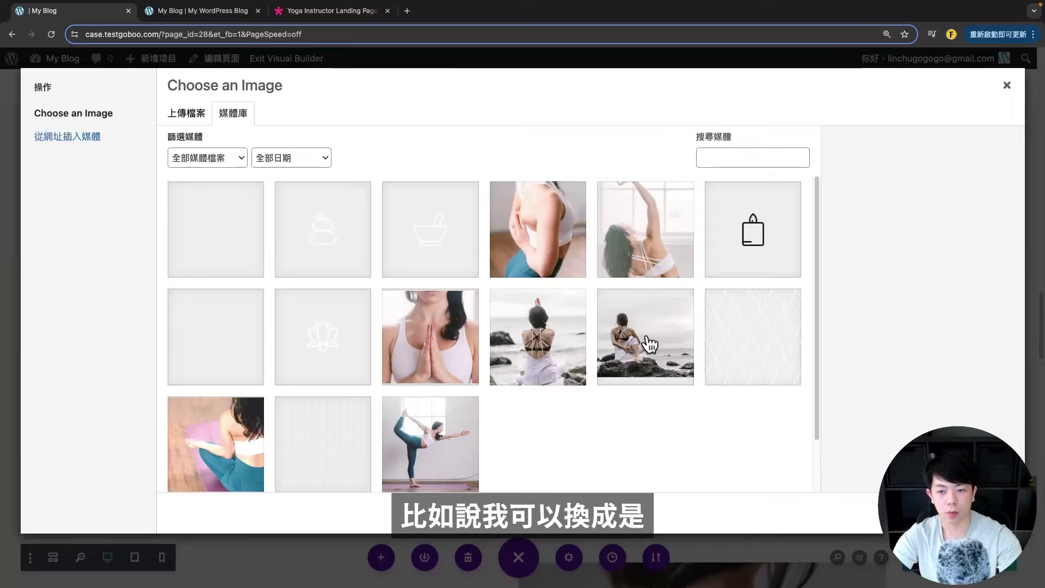
left_click(632, 256)
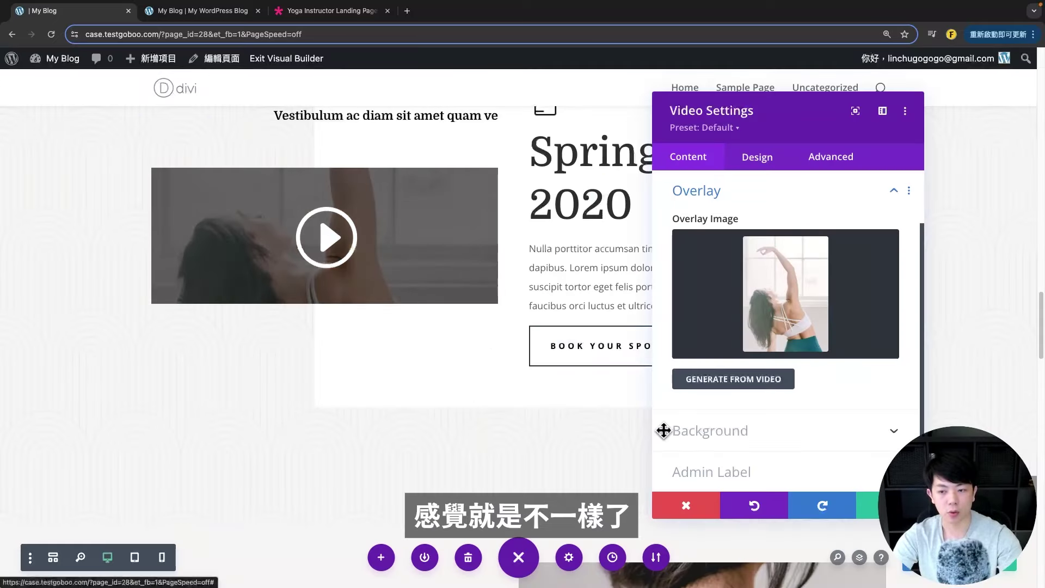
left_click(687, 506)
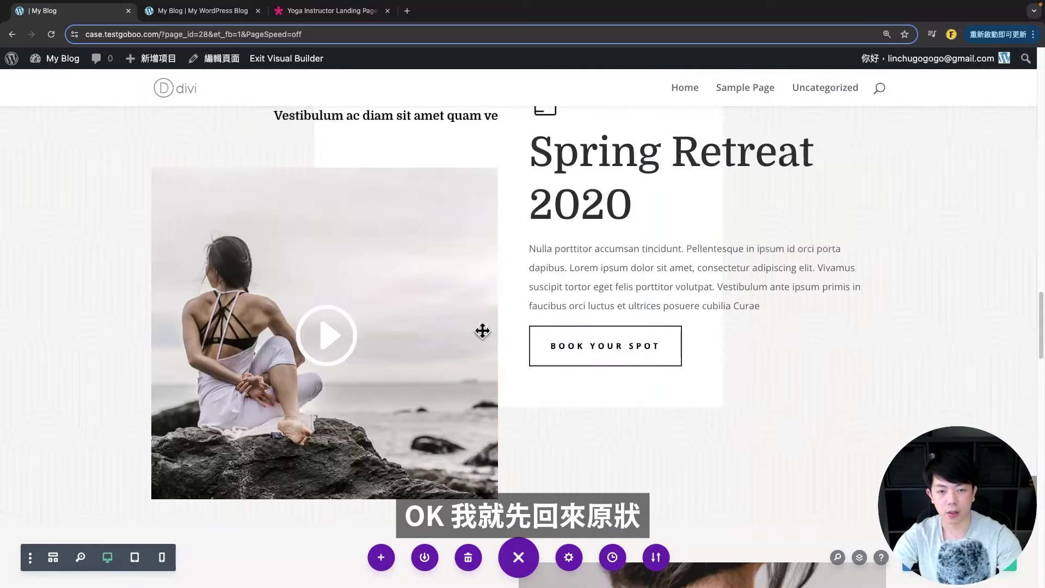
scroll(596, 335, "down", 3)
scroll(596, 335, "down", 10)
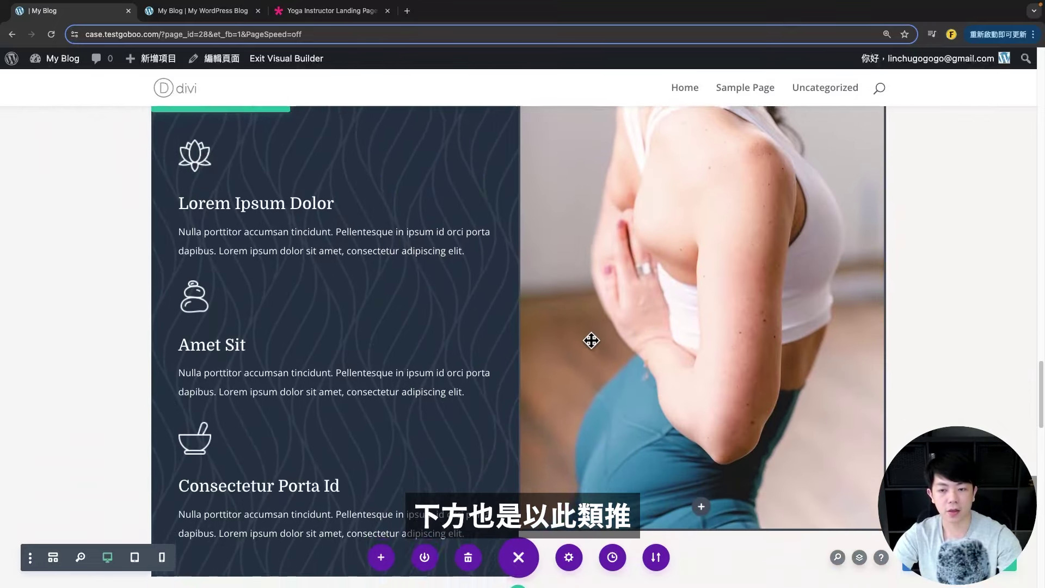
- Open the social follow settings and browse the network list without adding one
scroll(466, 306, "down", 20)
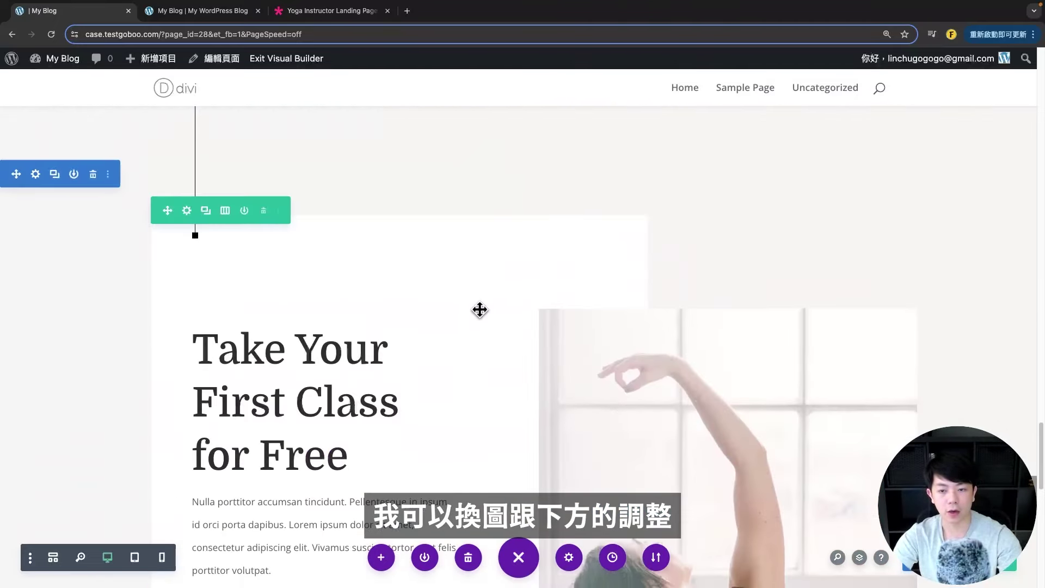
scroll(481, 309, "up", 3)
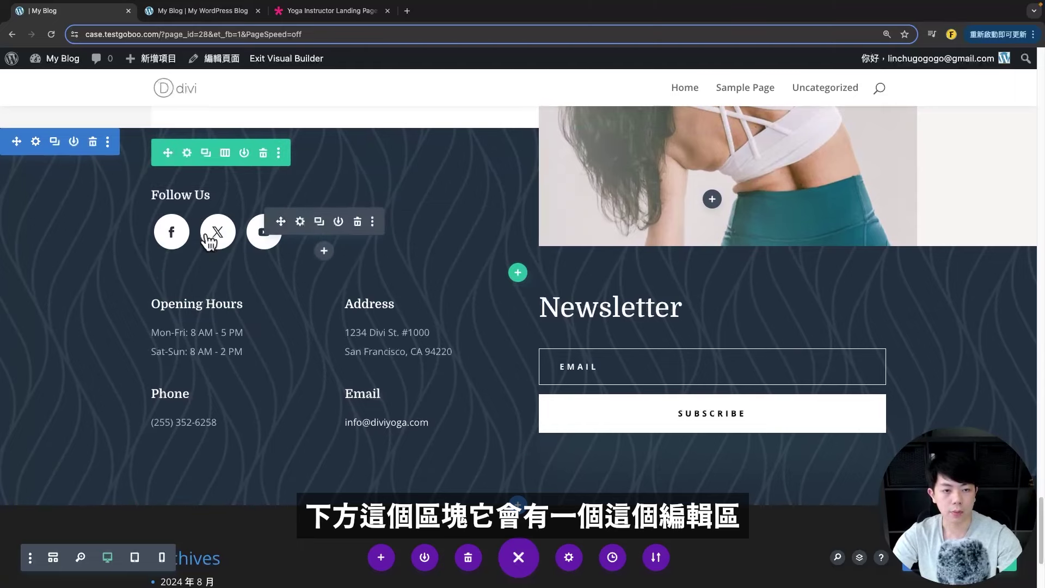
left_click(300, 220)
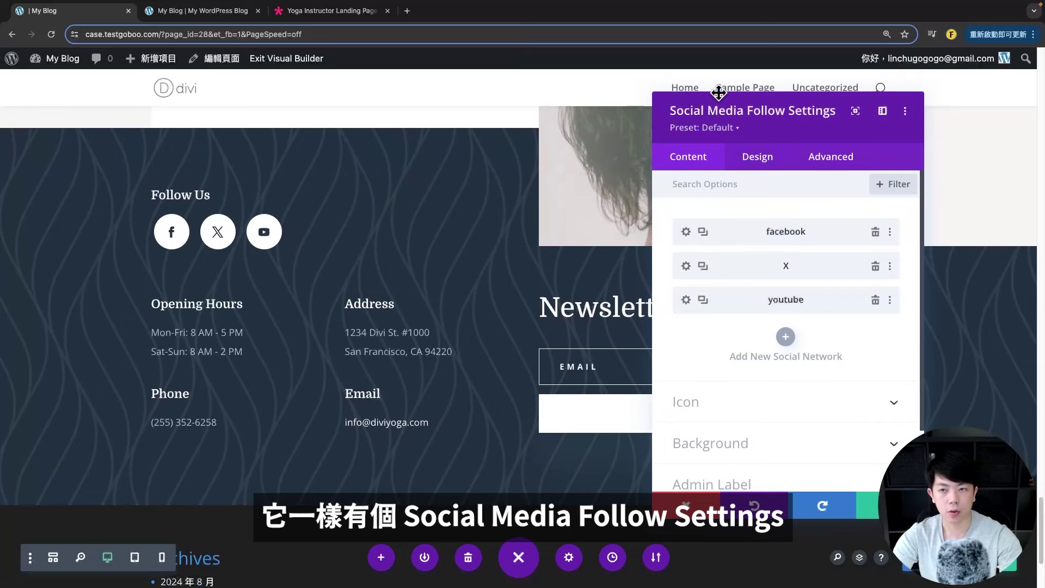
left_click_drag(778, 115, 767, 120)
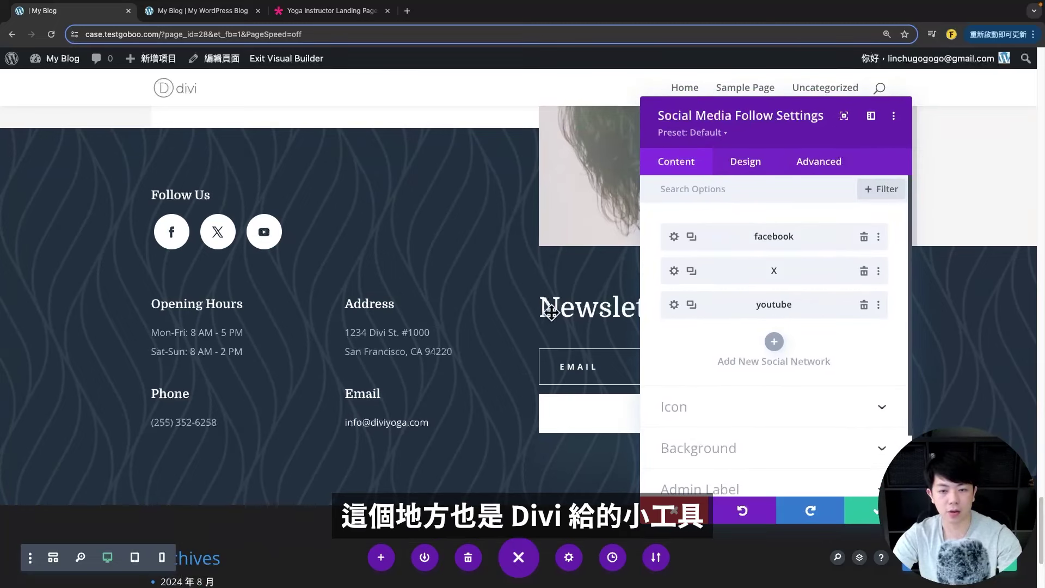
left_click(775, 342)
left_click(712, 275)
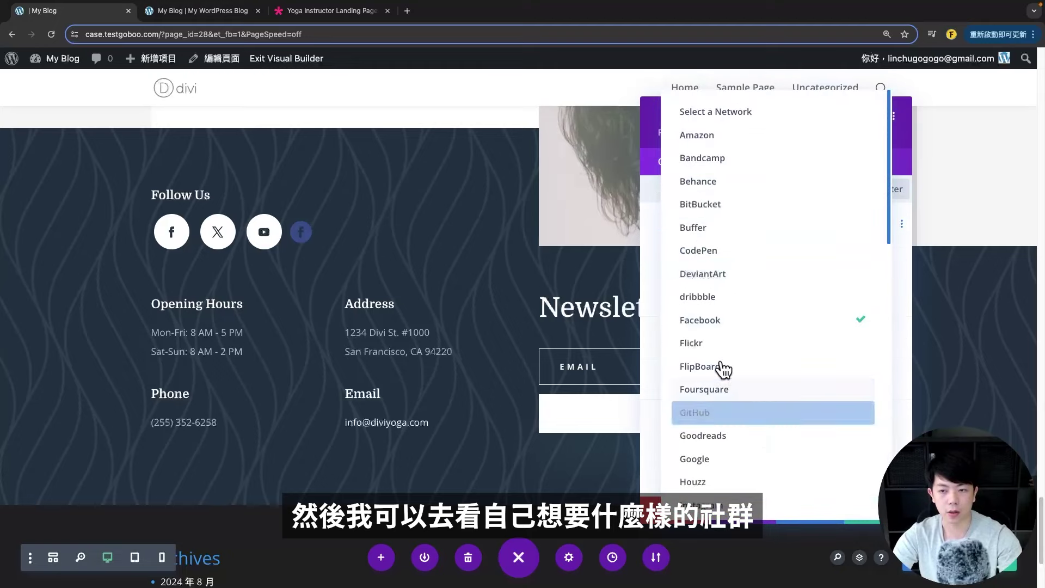
scroll(704, 233, "down", 10)
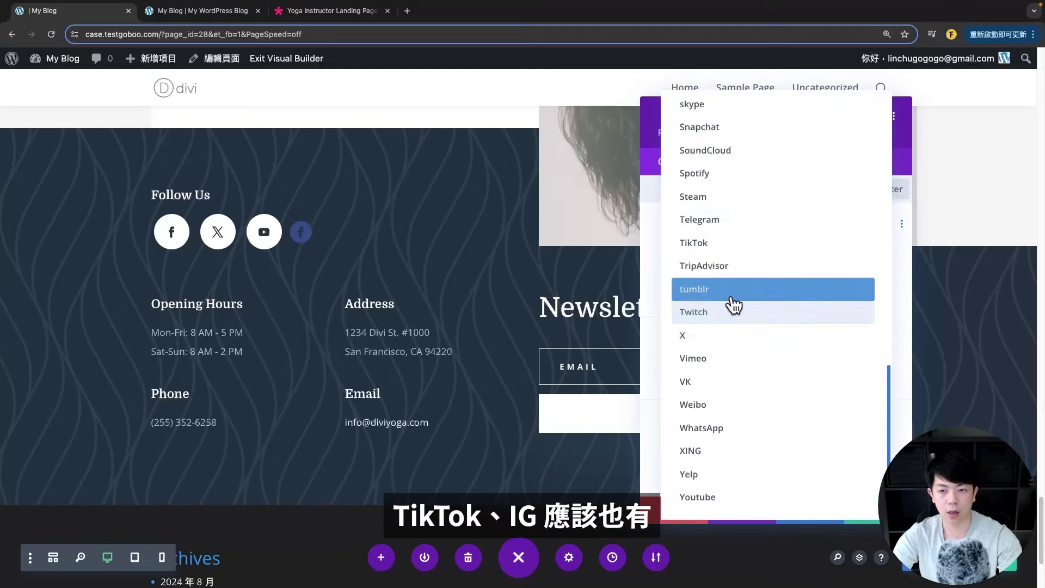
key("Escape")
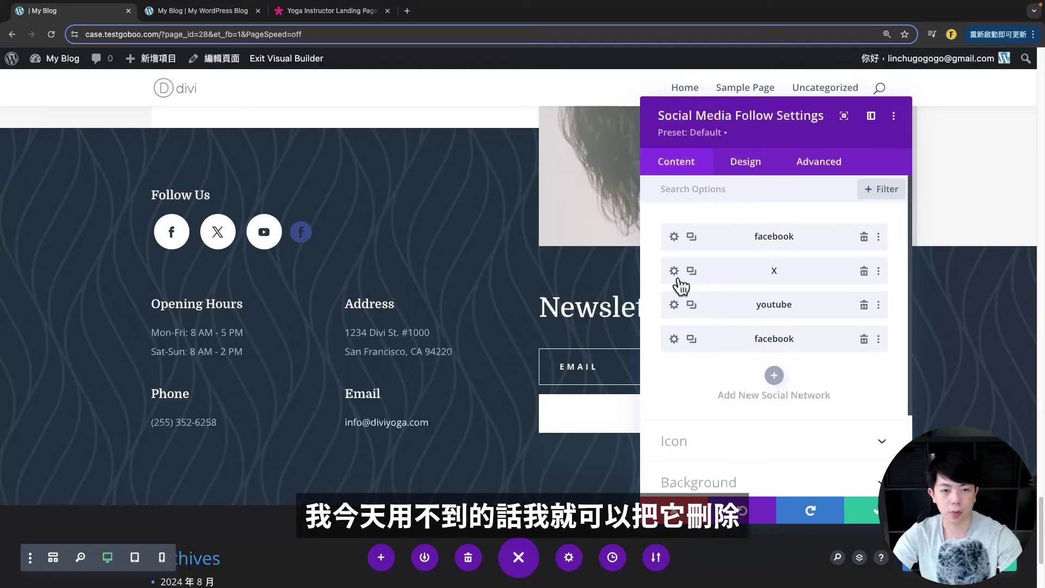
- Remove the X and duplicate Facebook networks, then view the Facebook link setting
left_click(864, 271)
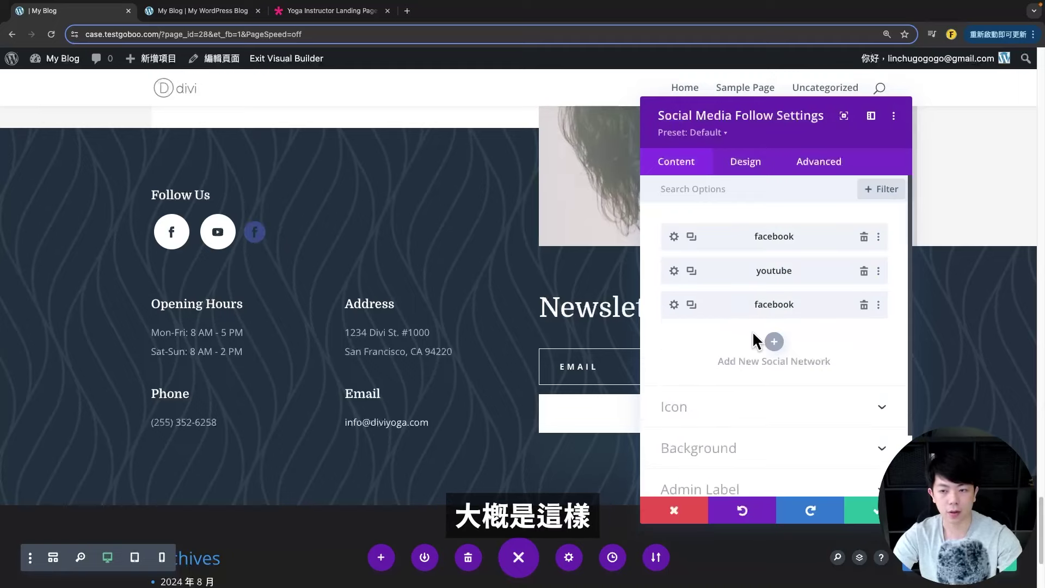
left_click(864, 304)
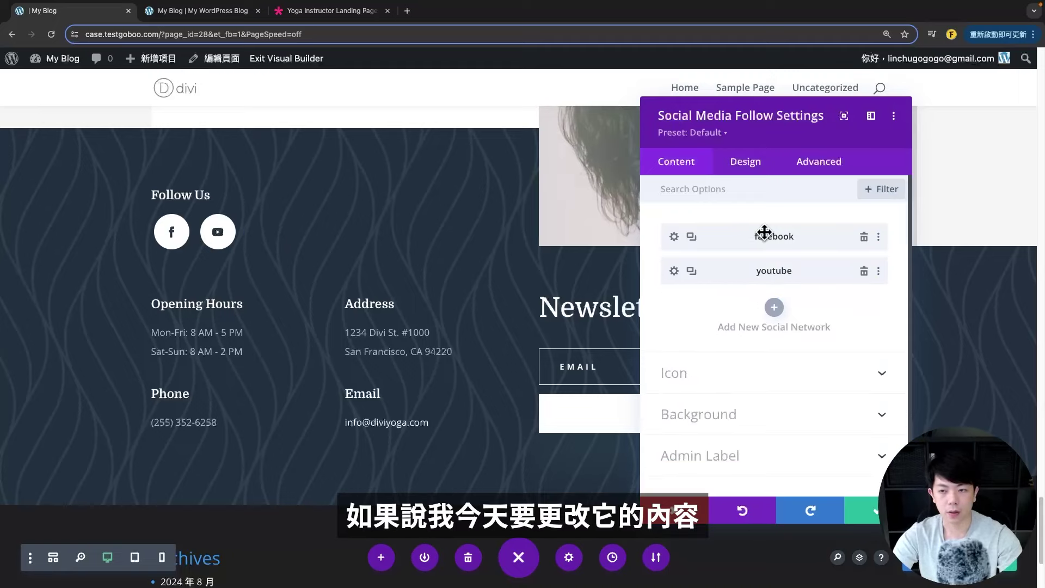
left_click(674, 238)
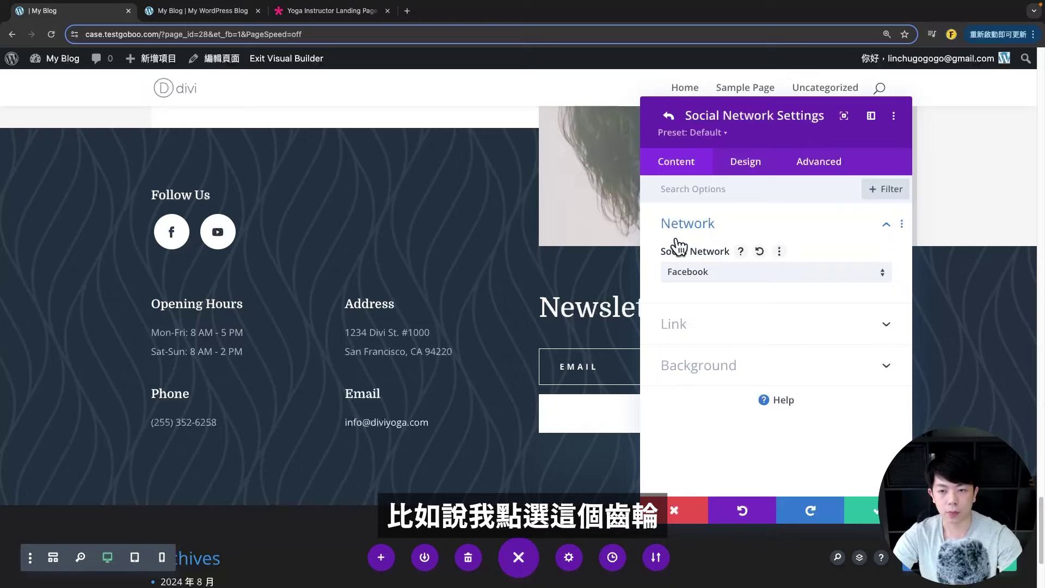
left_click(716, 327)
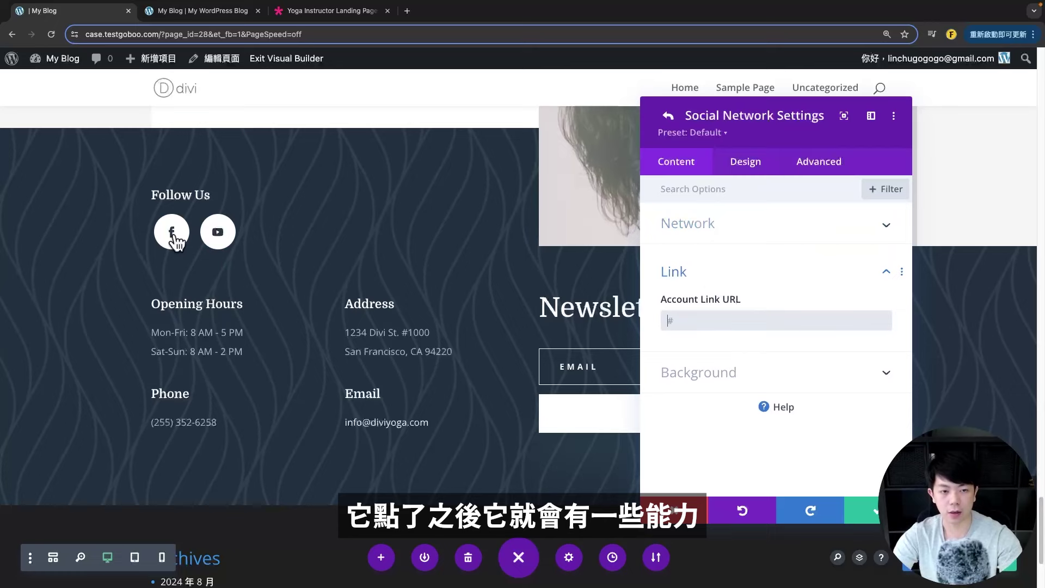
- Try orange and transparent Facebook icon colours, then discard the styling changes
left_click(739, 166)
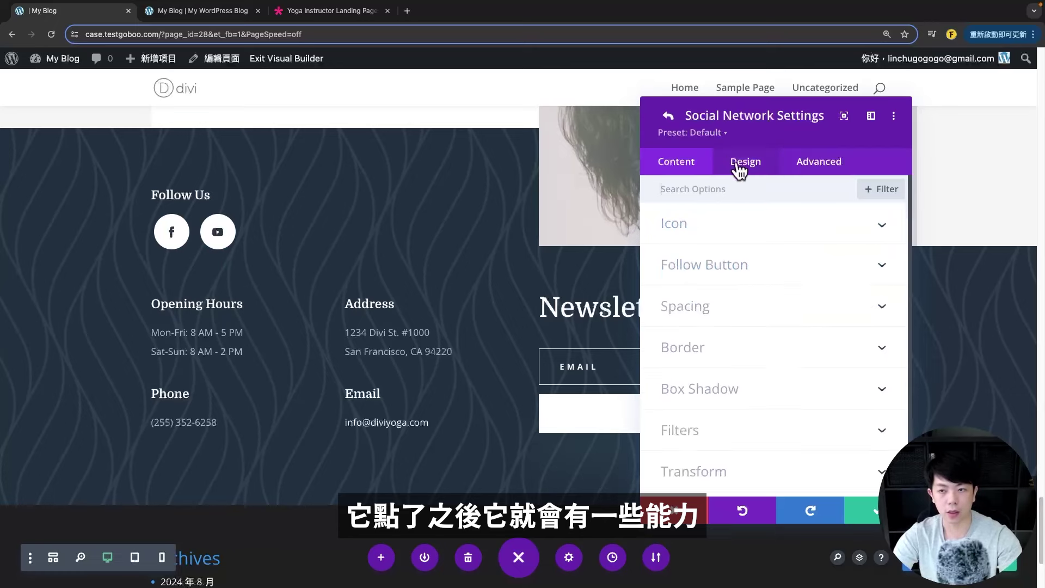
left_click(724, 232)
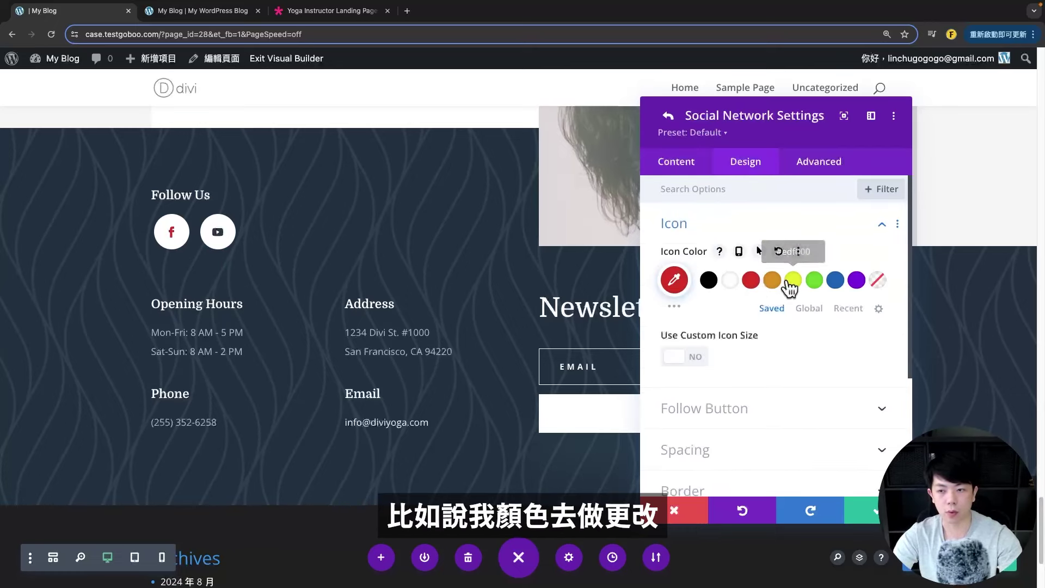
left_click(771, 281)
left_click(880, 269)
scroll(721, 367, "down", 4)
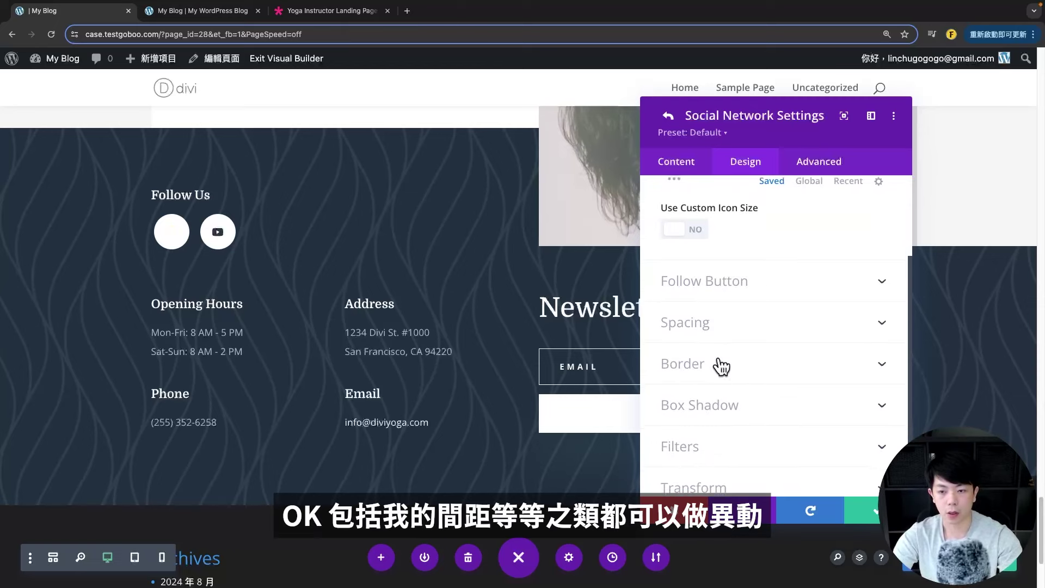
scroll(670, 310, "up", 5)
left_click(679, 511)
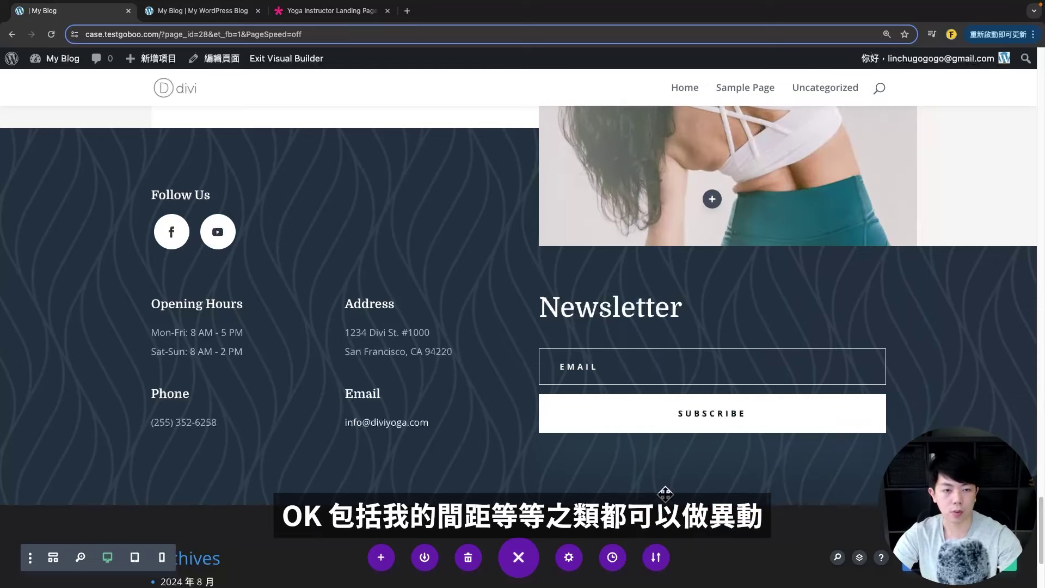
scroll(218, 272, "down", 1)
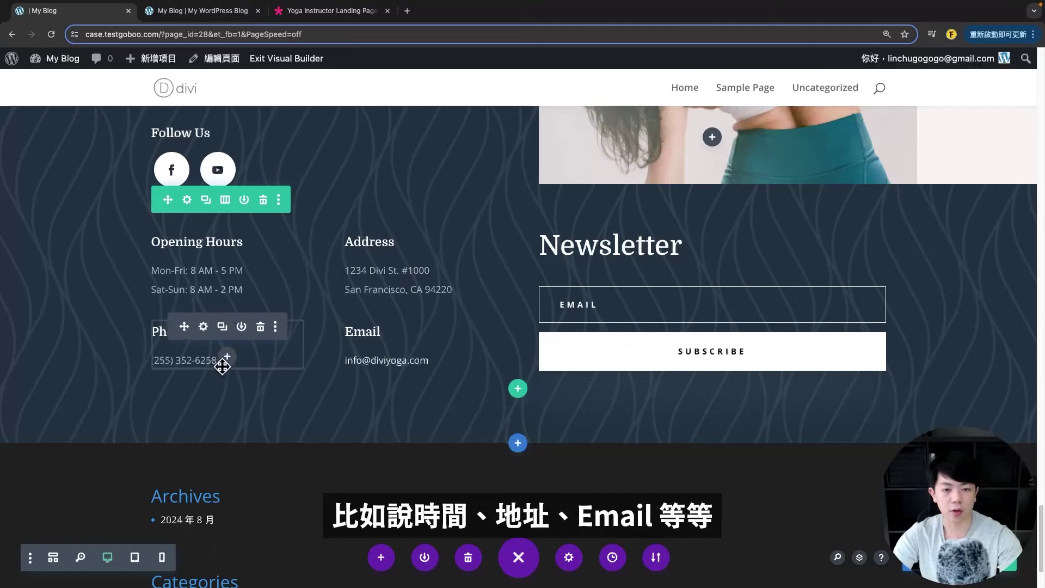
scroll(386, 371, "down", 2)
scroll(387, 378, "up", 5)
scroll(394, 373, "down", 2)
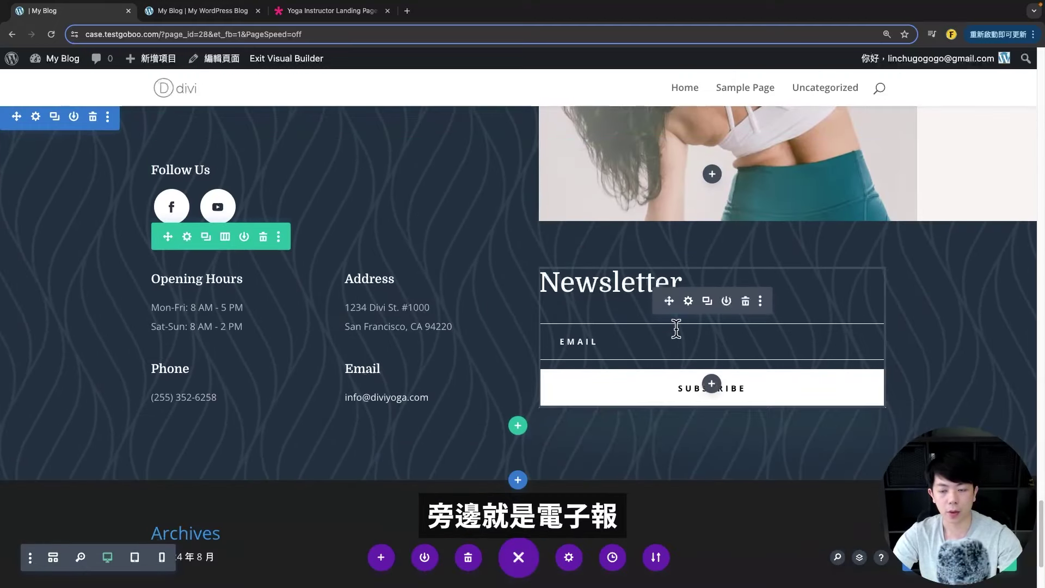
left_click(688, 301)
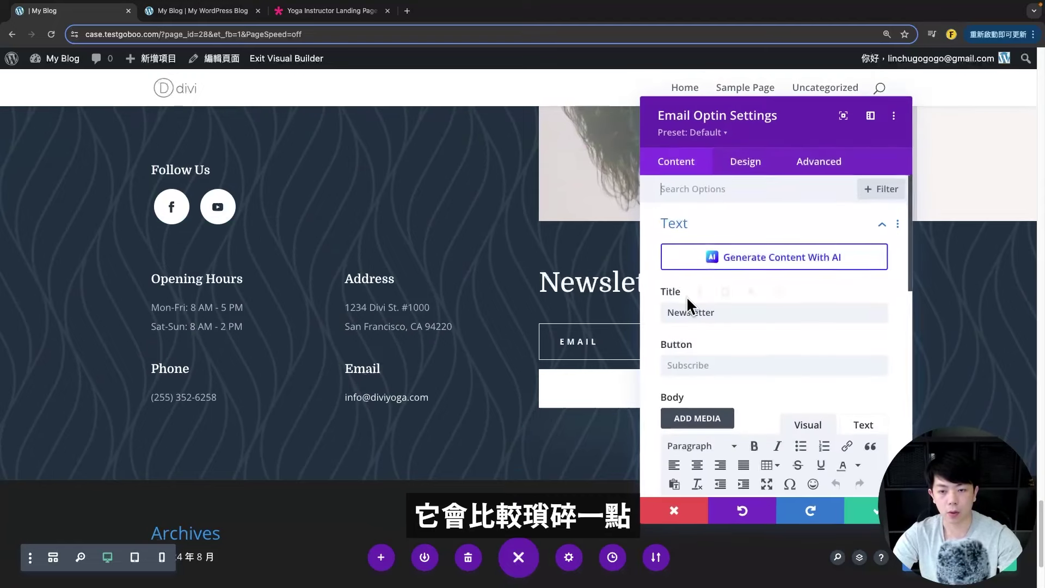
left_click_drag(649, 102, 725, 86)
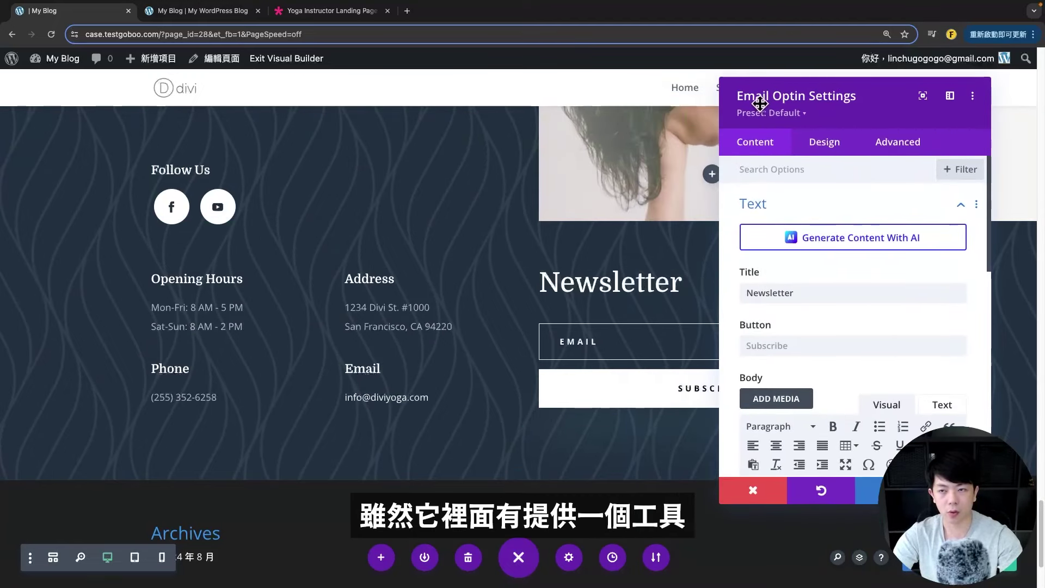
scroll(855, 327, "down", 10)
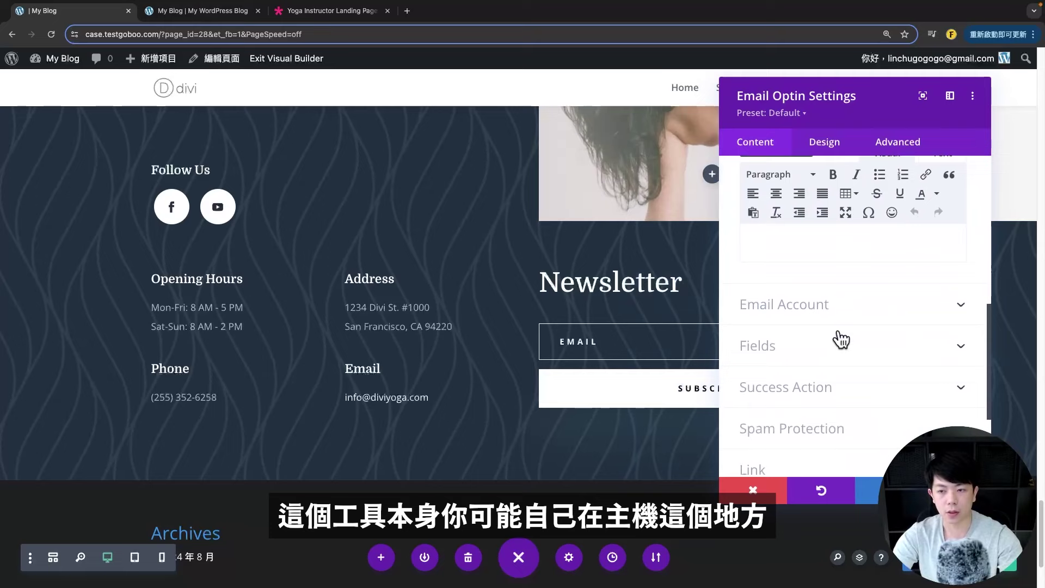
key("Escape")
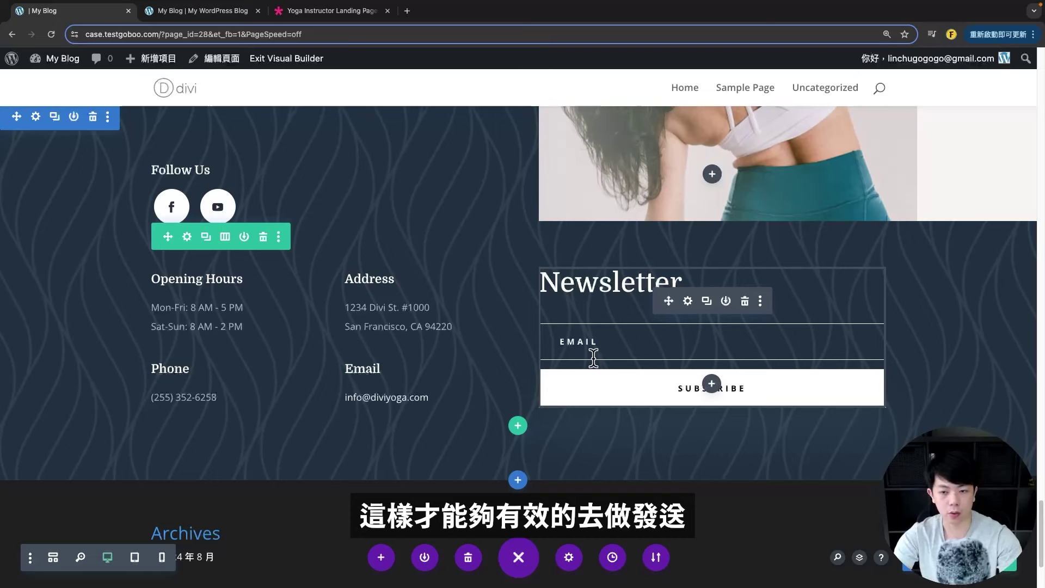
scroll(464, 354, "up", 20)
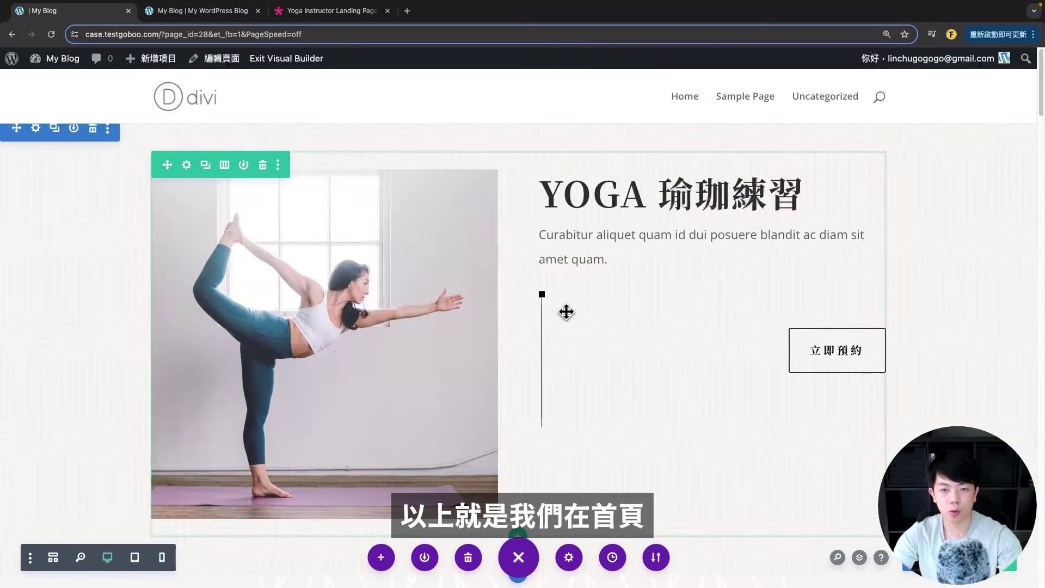
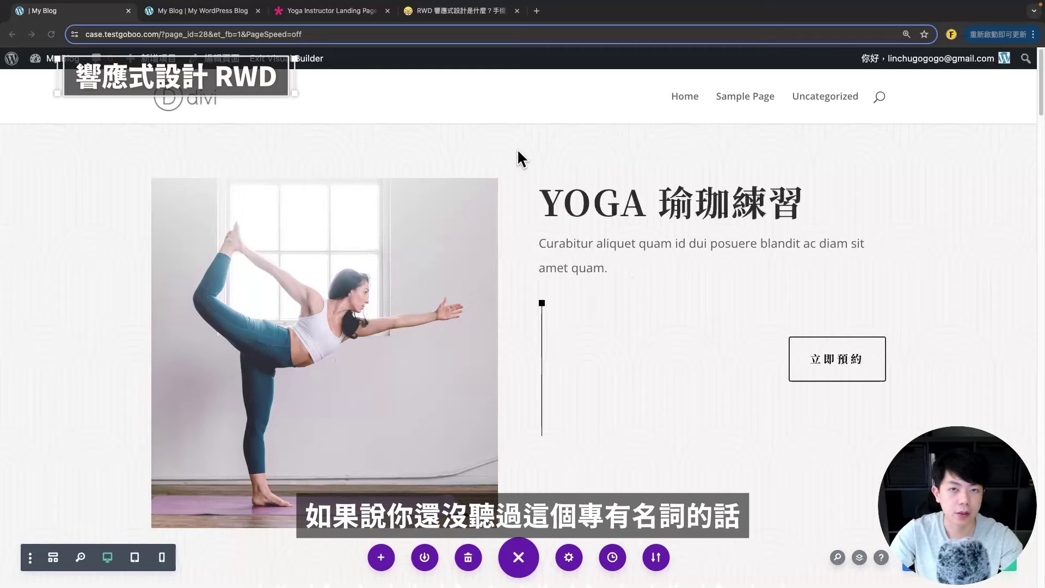
- Read the responsive design article, then return to the Divi yoga page
left_click(473, 12)
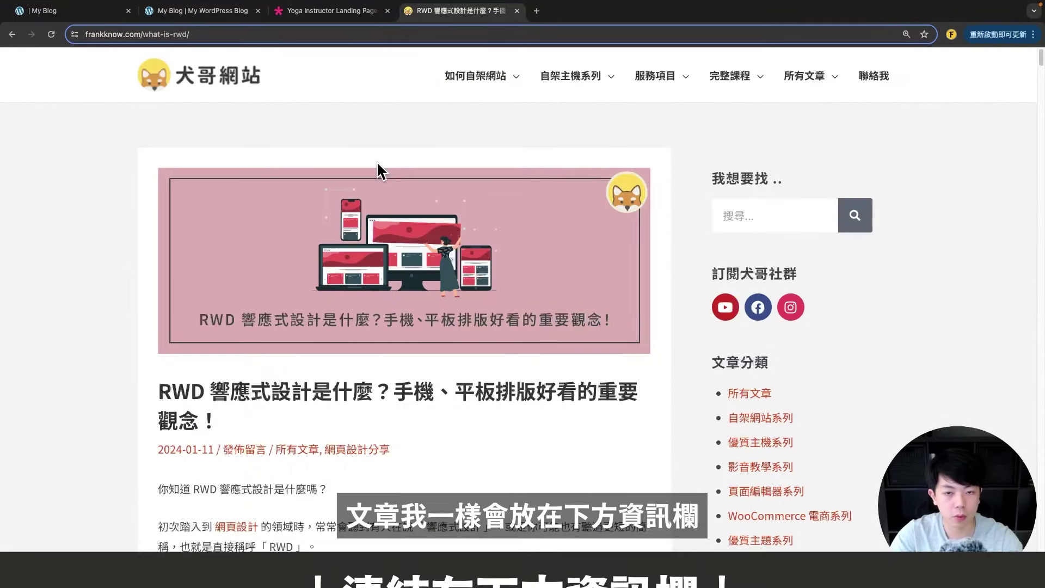
scroll(221, 375, "down", 1)
scroll(222, 375, "down", 5)
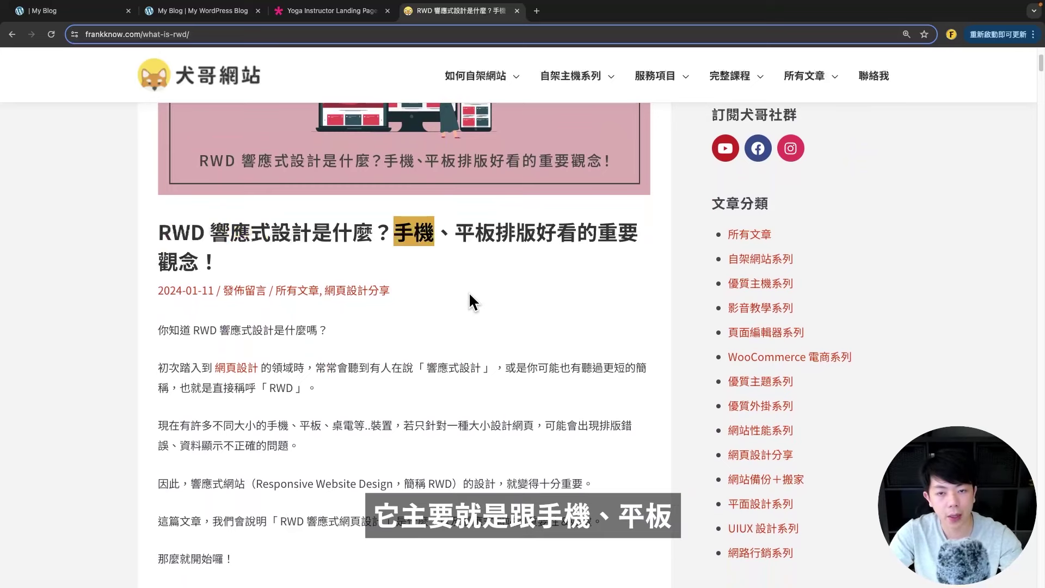
scroll(469, 294, "down", 5)
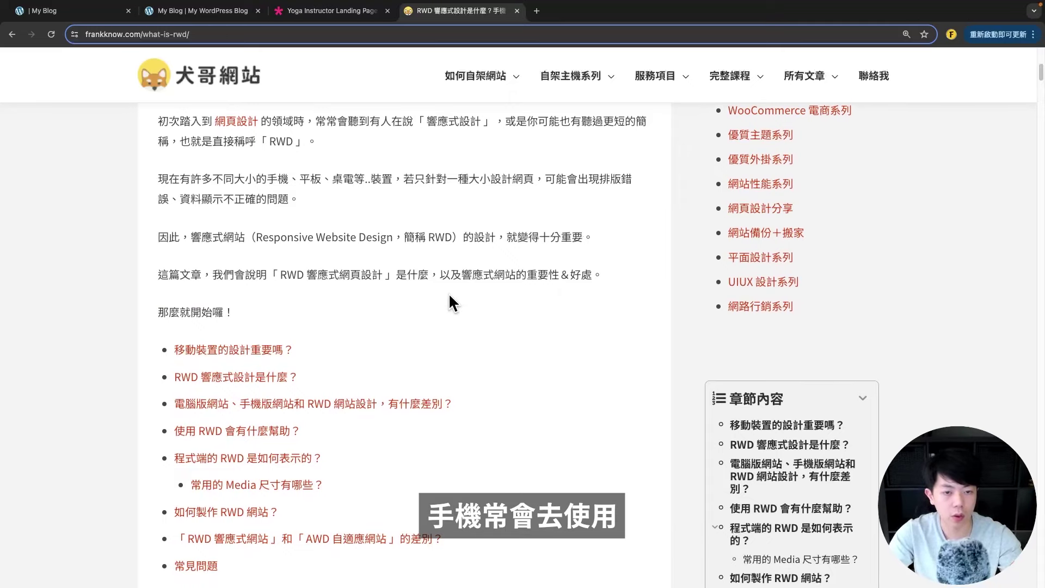
scroll(442, 305, "up", 4)
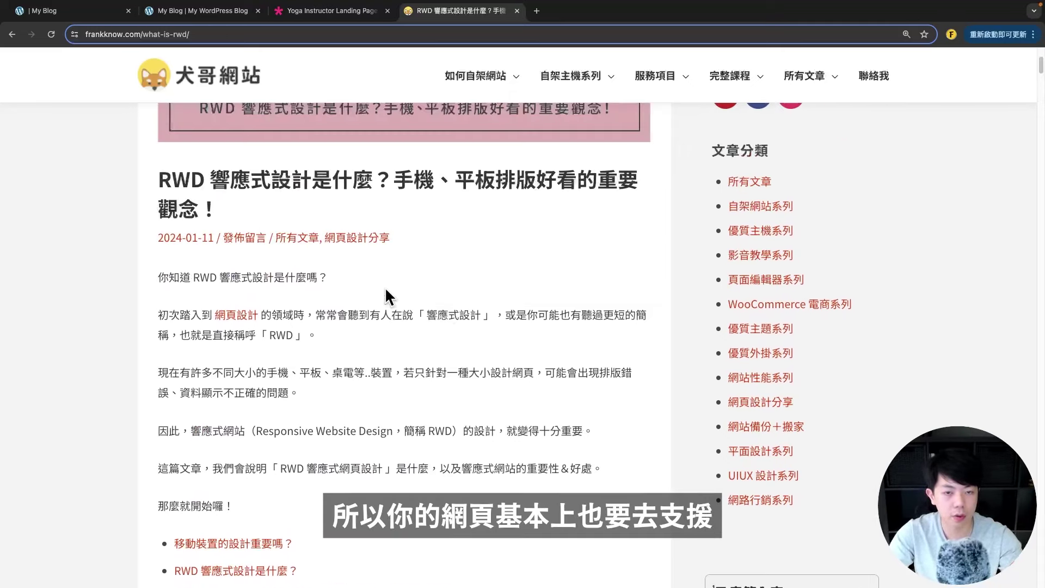
scroll(440, 307, "down", 6)
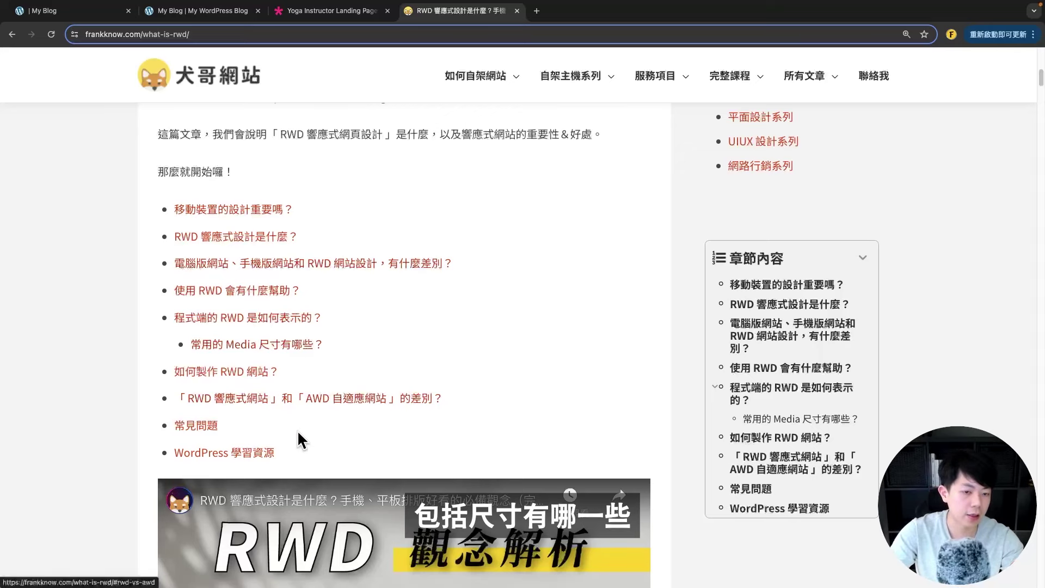
scroll(377, 380, "up", 10)
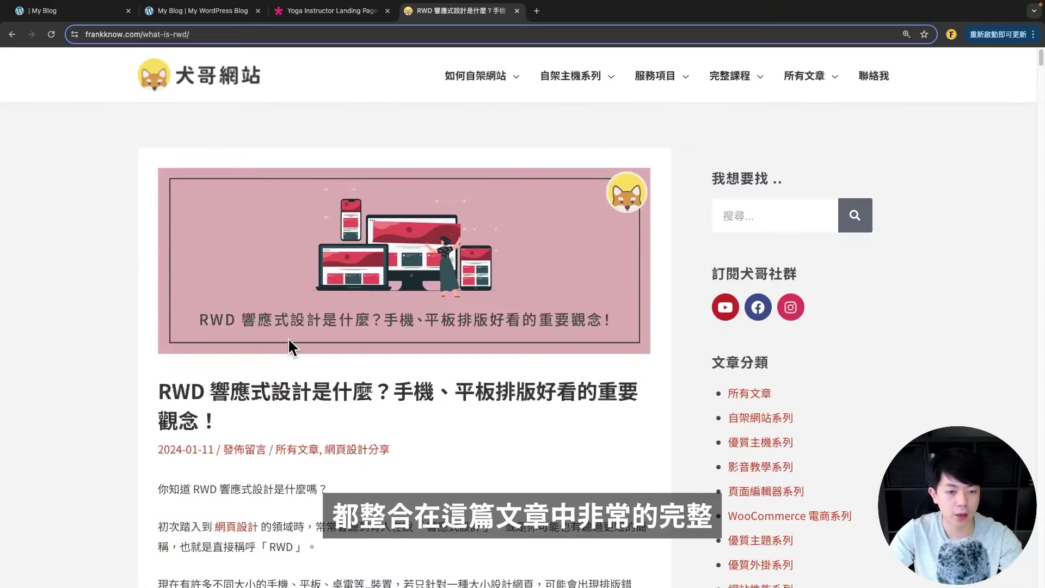
left_click_drag(170, 391, 345, 401)
left_click(345, 386)
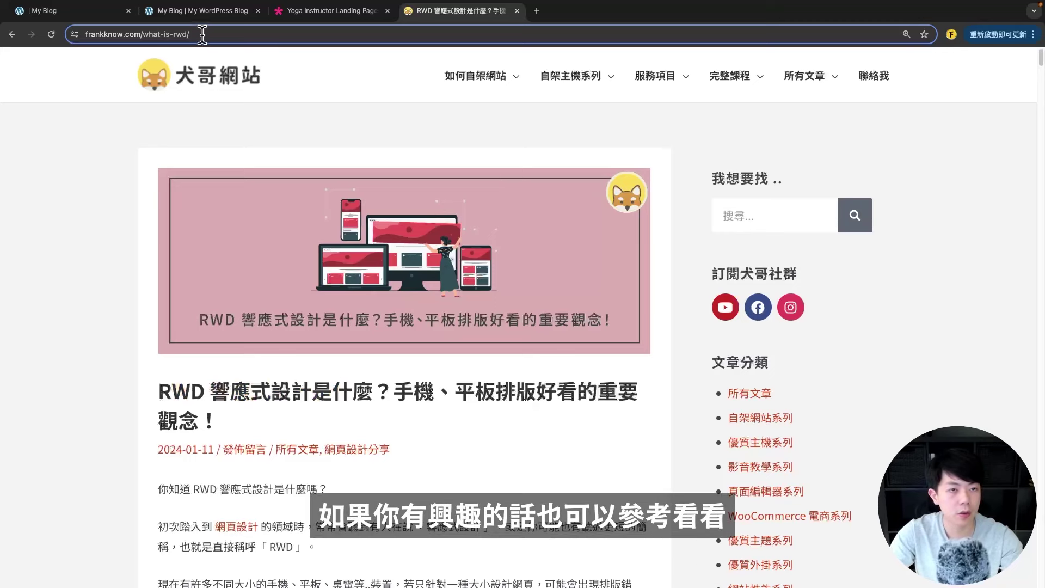
key("super+1")
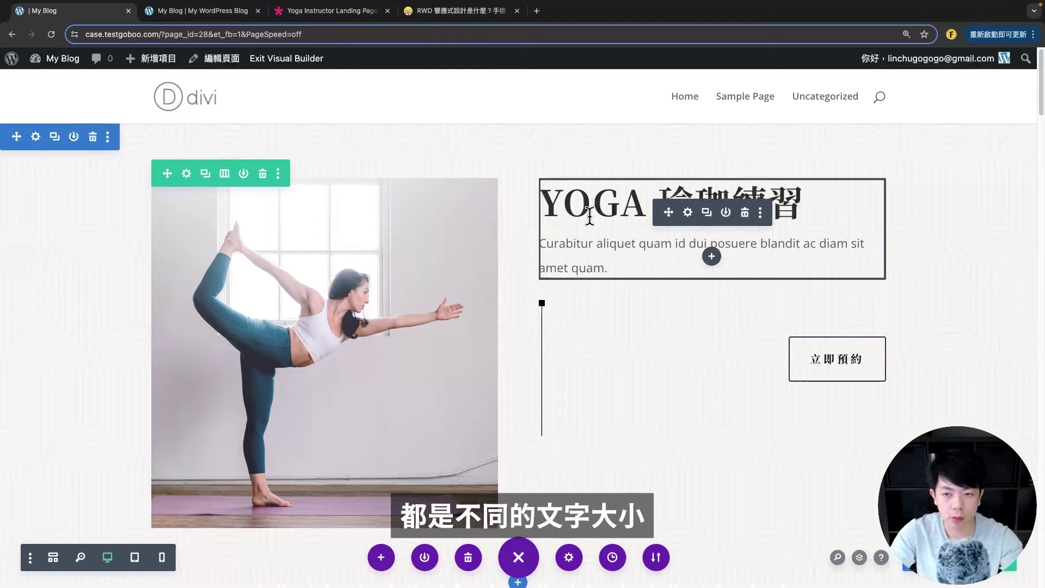
- Open the YOGA text module's Design > Heading Text settings and move the panel aside
left_click(689, 214)
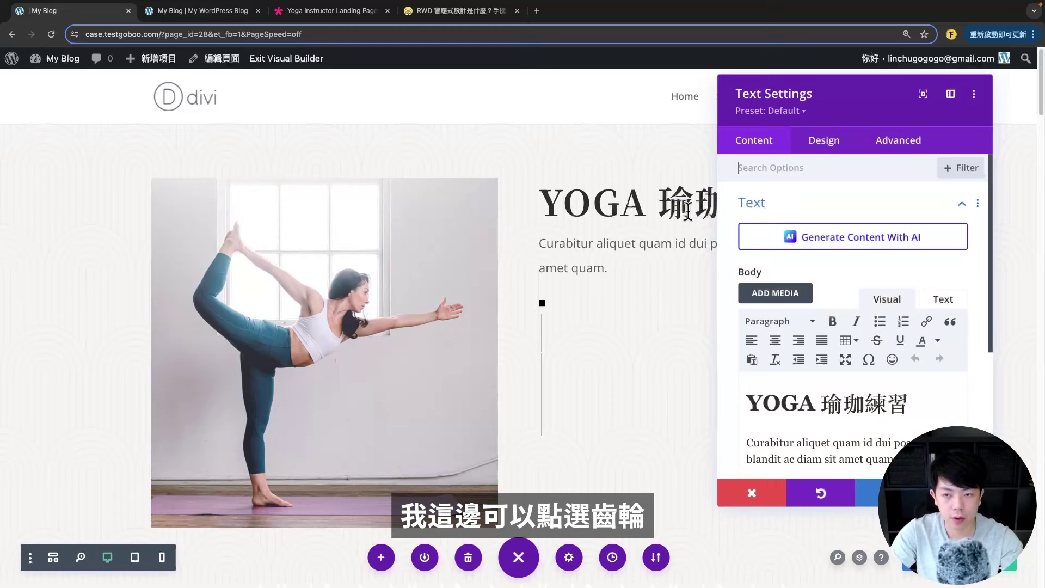
scroll(827, 227, "down", 1)
left_click(825, 143)
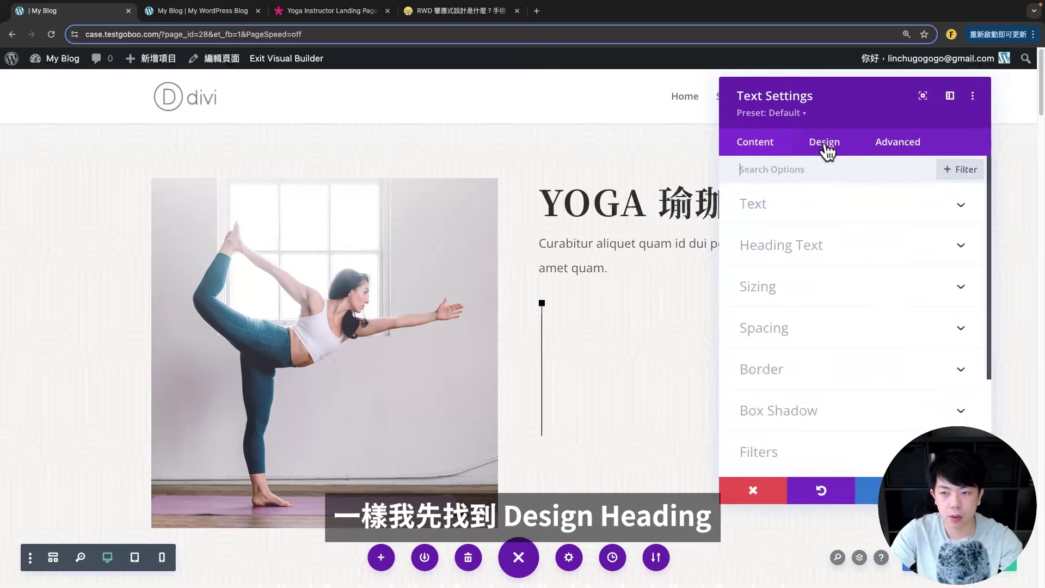
left_click(828, 253)
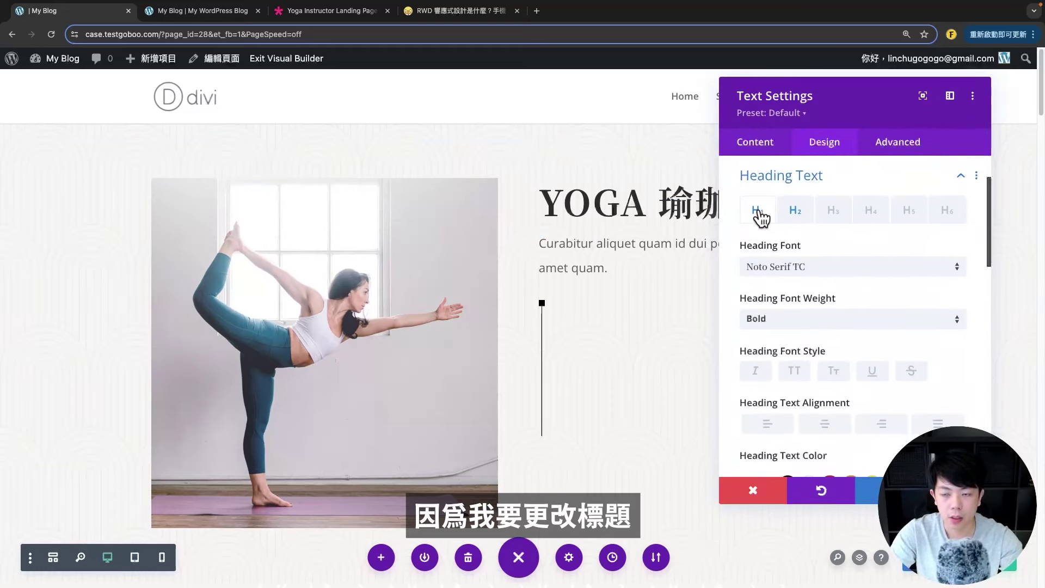
left_click_drag(864, 107, 303, 83)
scroll(277, 296, "down", 6)
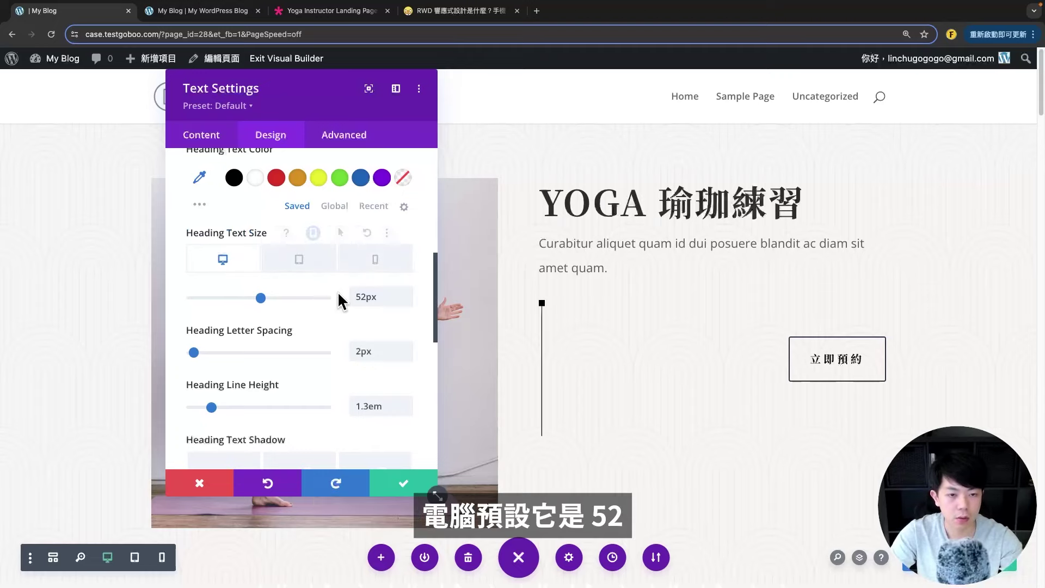
- Enlarge the tablet heading size and shrink the phone heading size to 32px
left_click(311, 266)
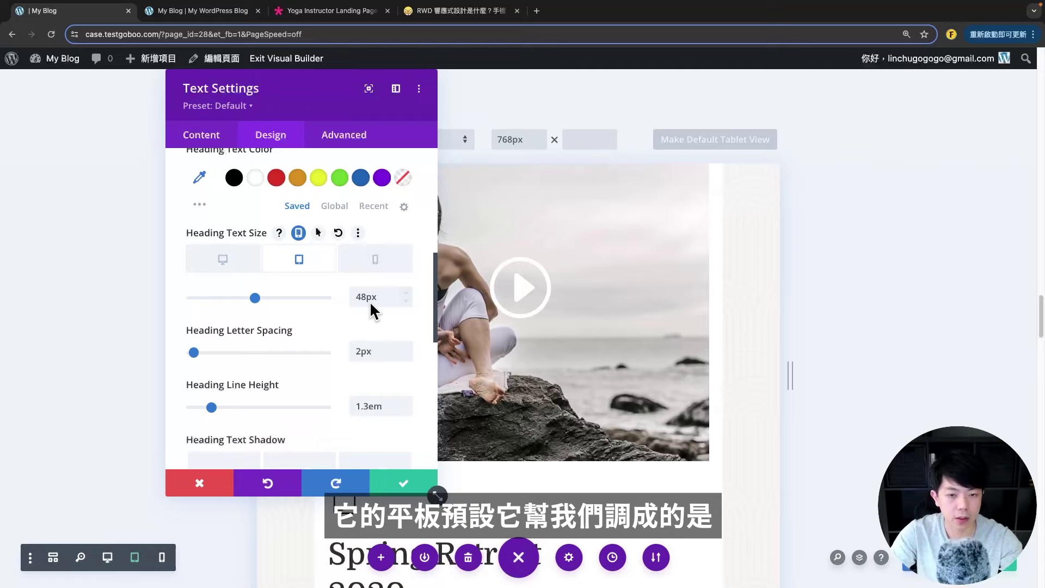
left_click_drag(215, 89, 94, 98)
scroll(479, 377, "down", 5)
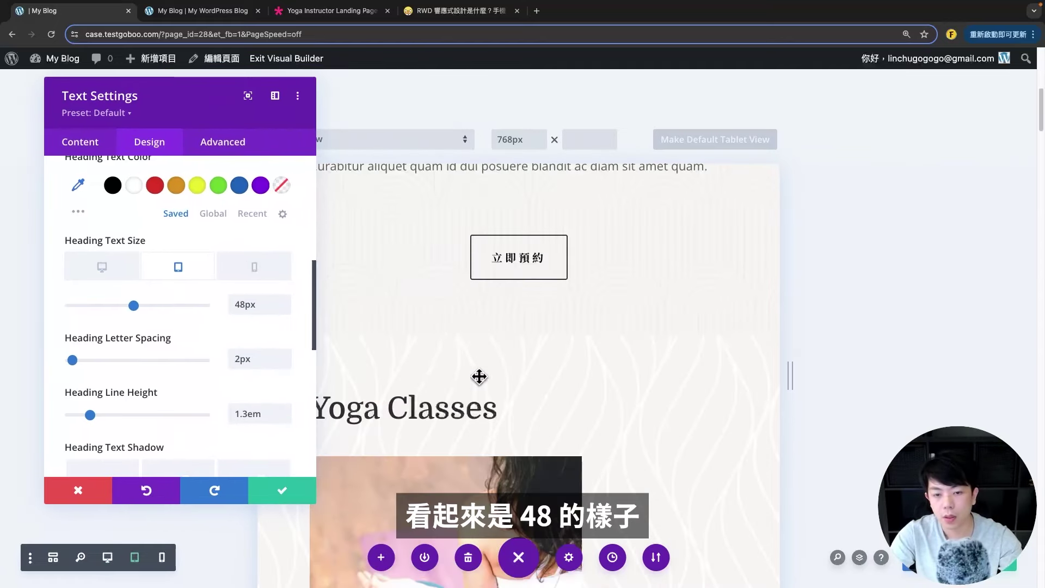
scroll(479, 377, "up", 5)
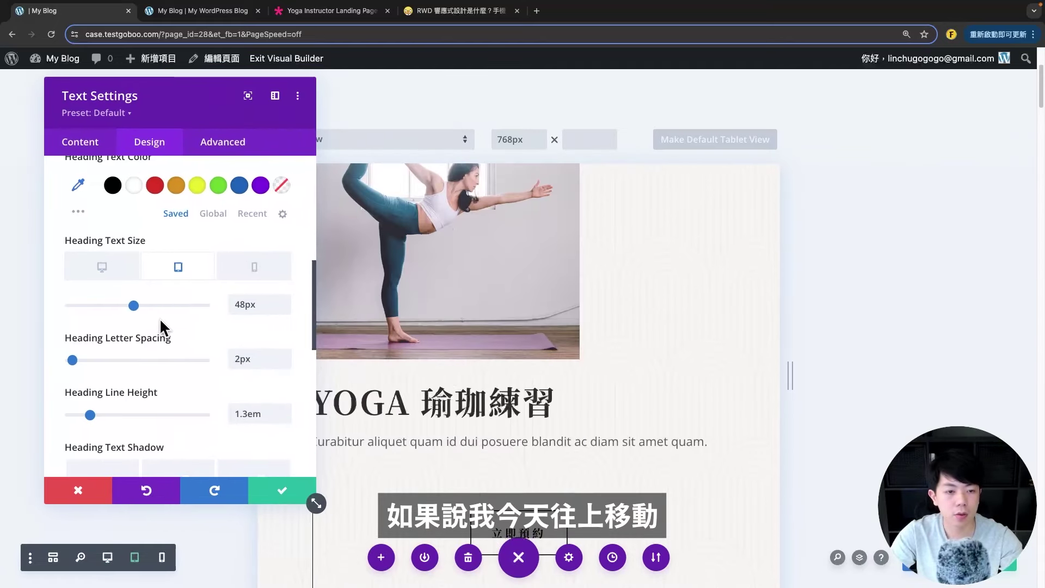
mouse_move(133, 306)
left_mouse_down()
mouse_move(168, 315)
mouse_move(121, 310)
mouse_move(148, 308)
left_mouse_up()
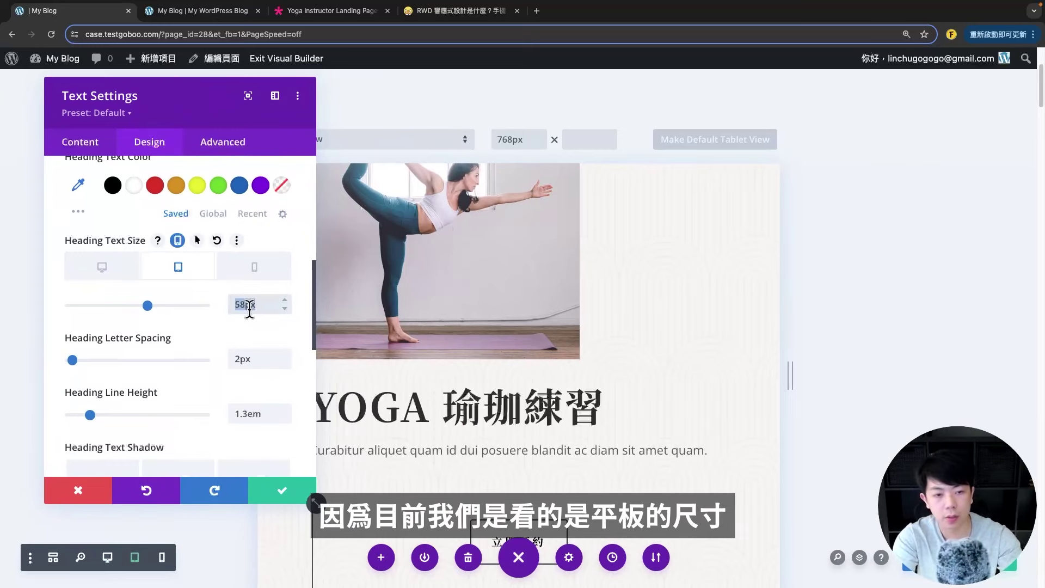
left_click(254, 267)
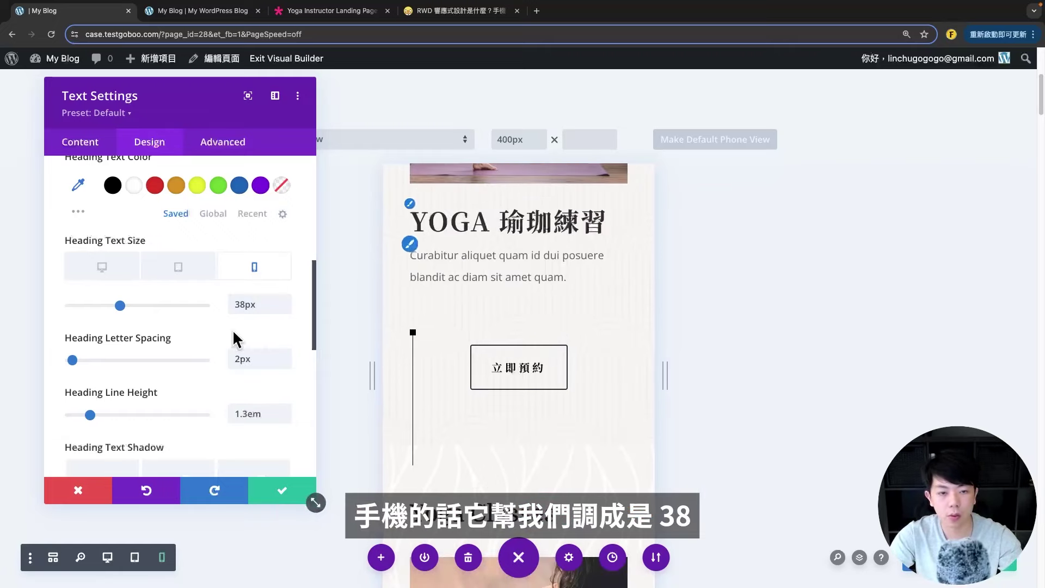
left_click_drag(119, 306, 111, 306)
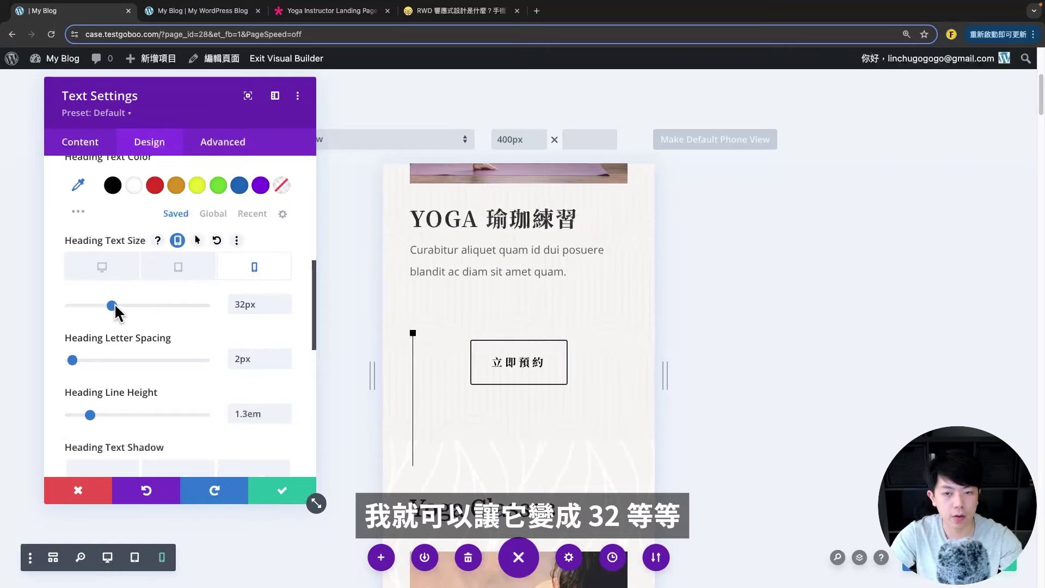
- Keep the heading letter spacing at 2px for every device and close the settings panel
scroll(204, 353, "down", 1)
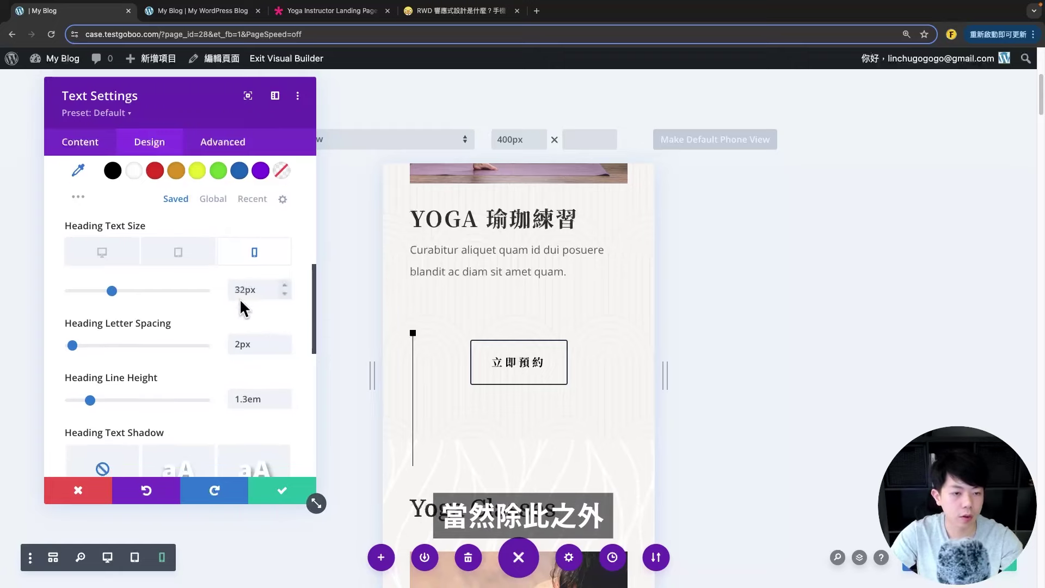
scroll(123, 310, "down", 2)
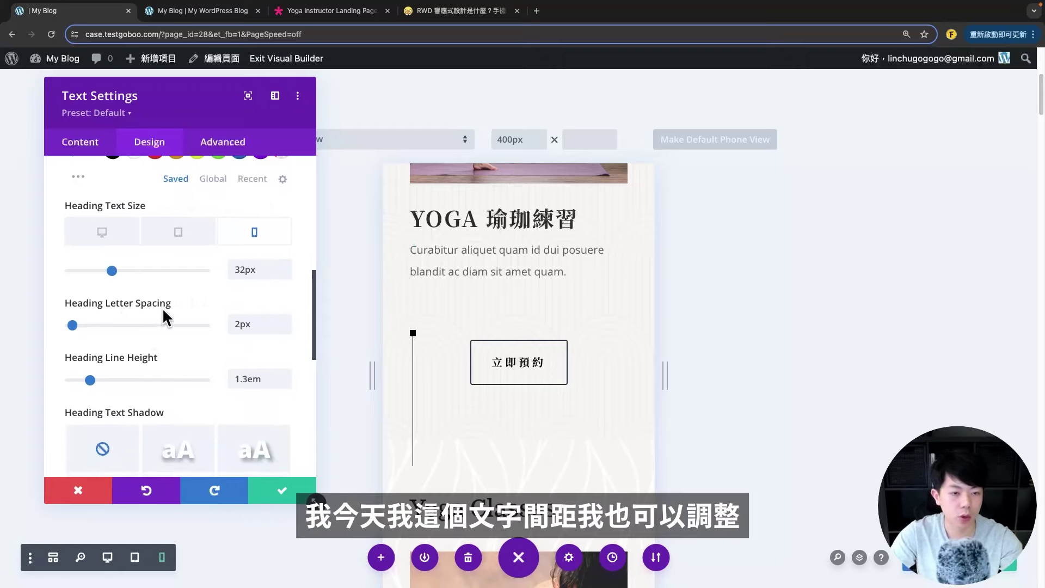
left_click(203, 303)
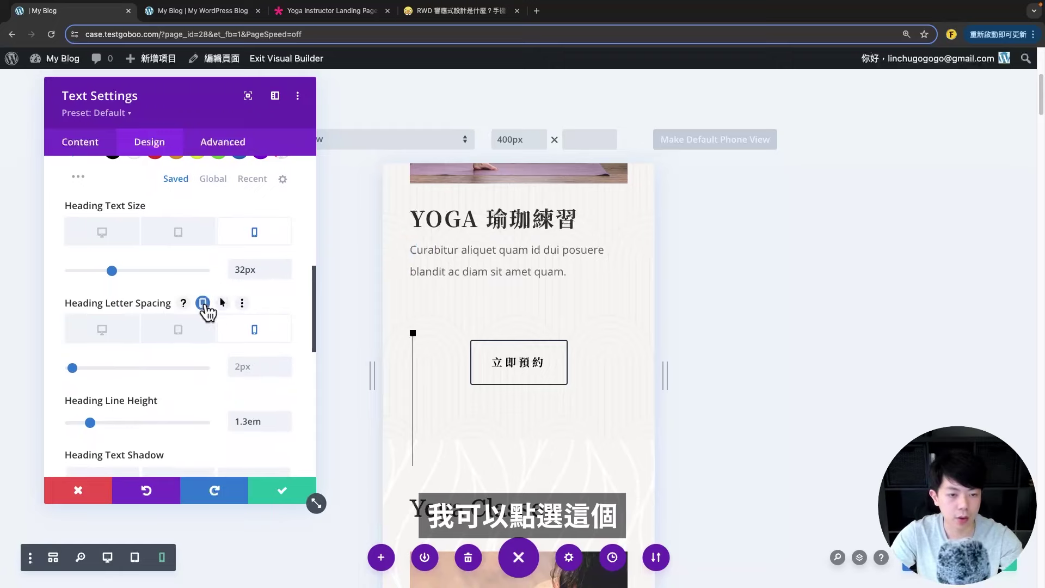
left_click(269, 367)
type("0px")
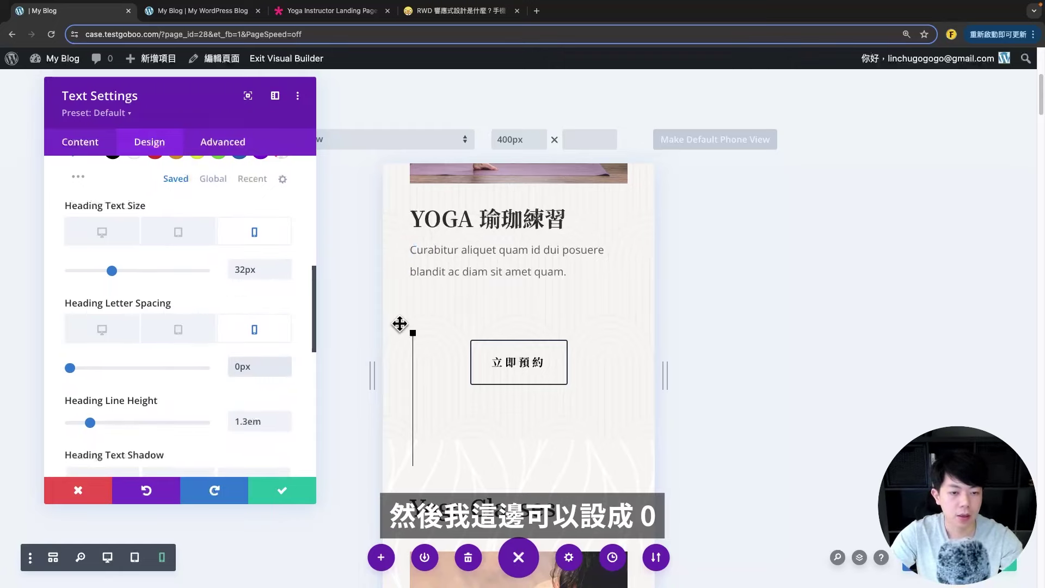
key("BackSpace")
key("BackSpace")
key("BackSpace")
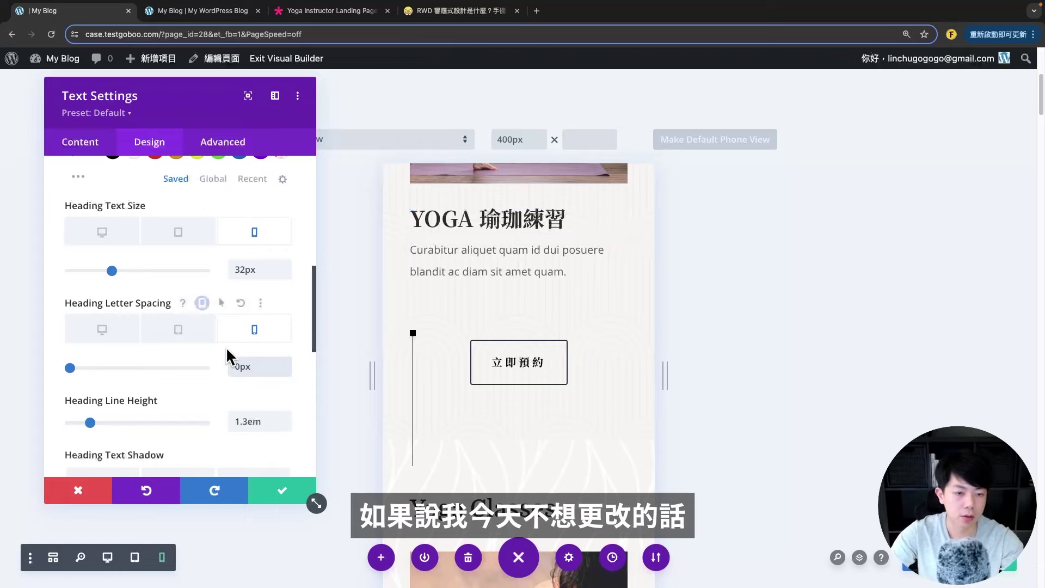
left_click(203, 302)
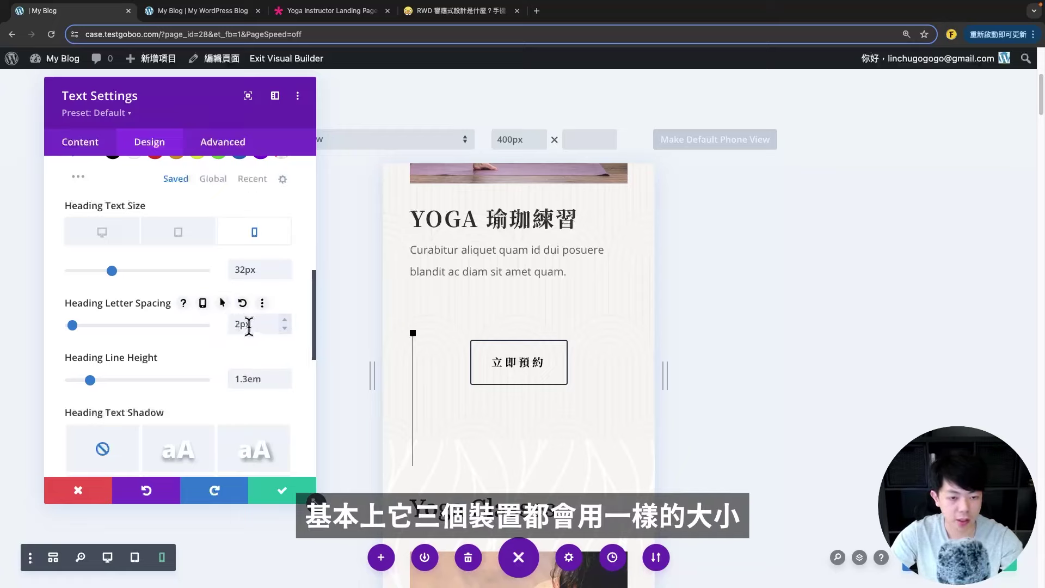
scroll(217, 326, "up", 1)
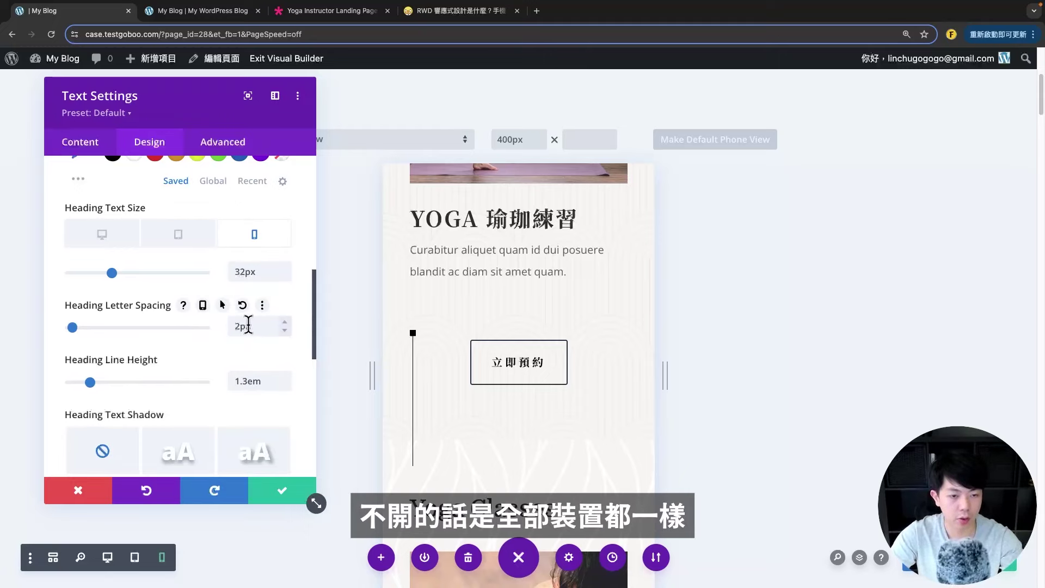
scroll(248, 326, "up", 1)
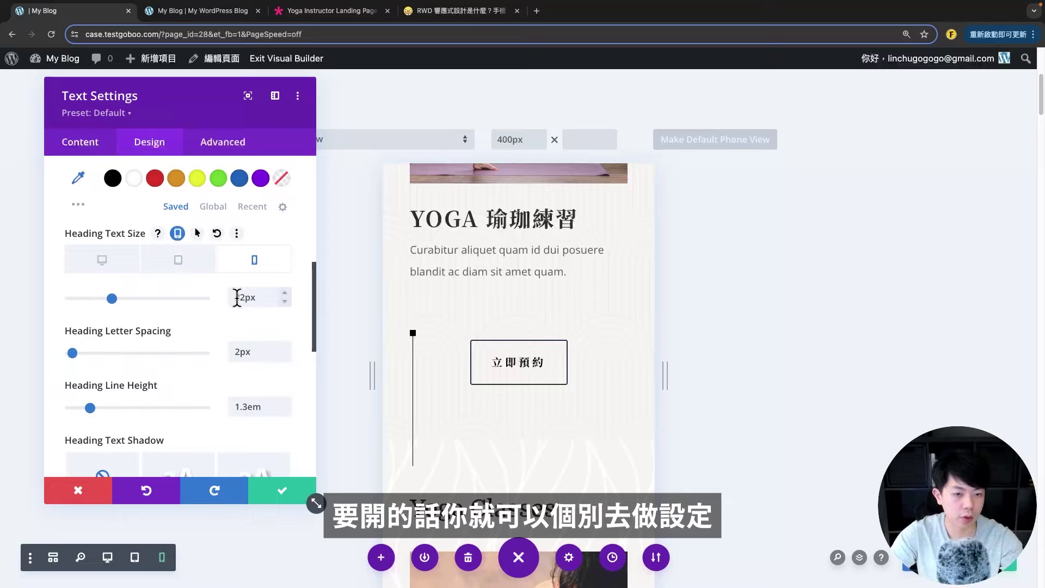
left_click(106, 487)
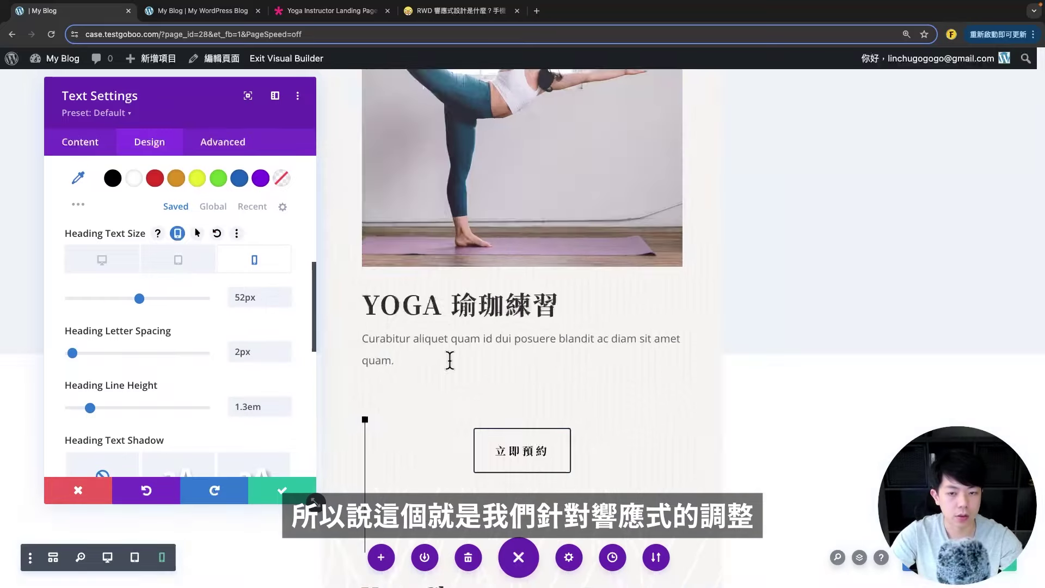
scroll(494, 358, "down", 15)
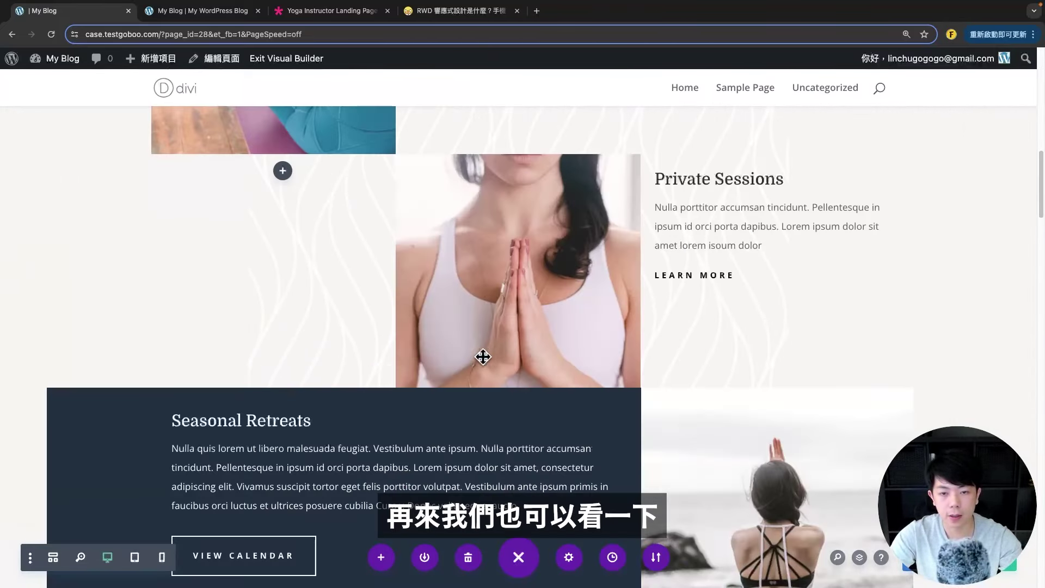
scroll(626, 363, "up", 6)
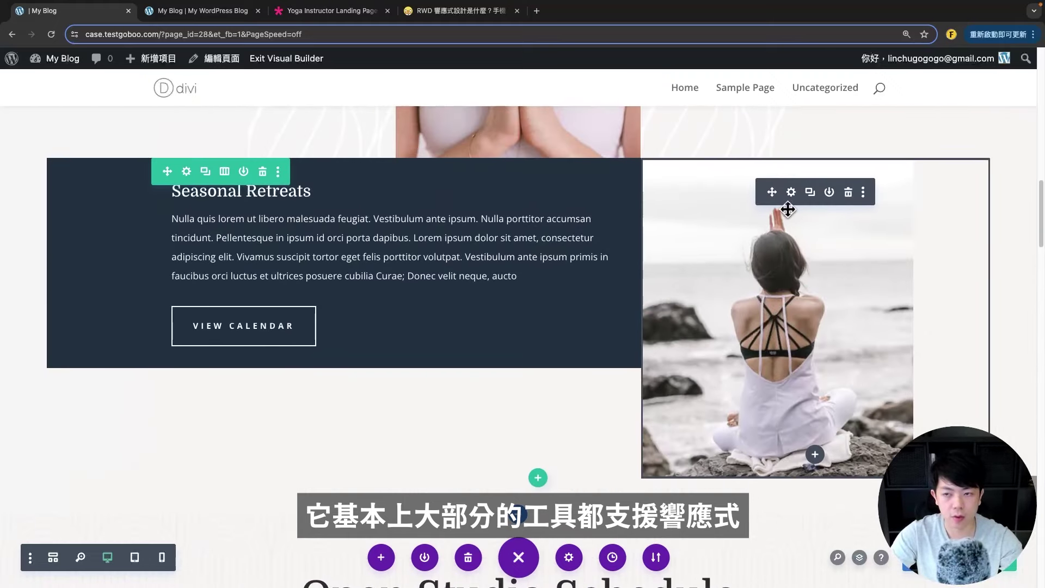
left_click(790, 193)
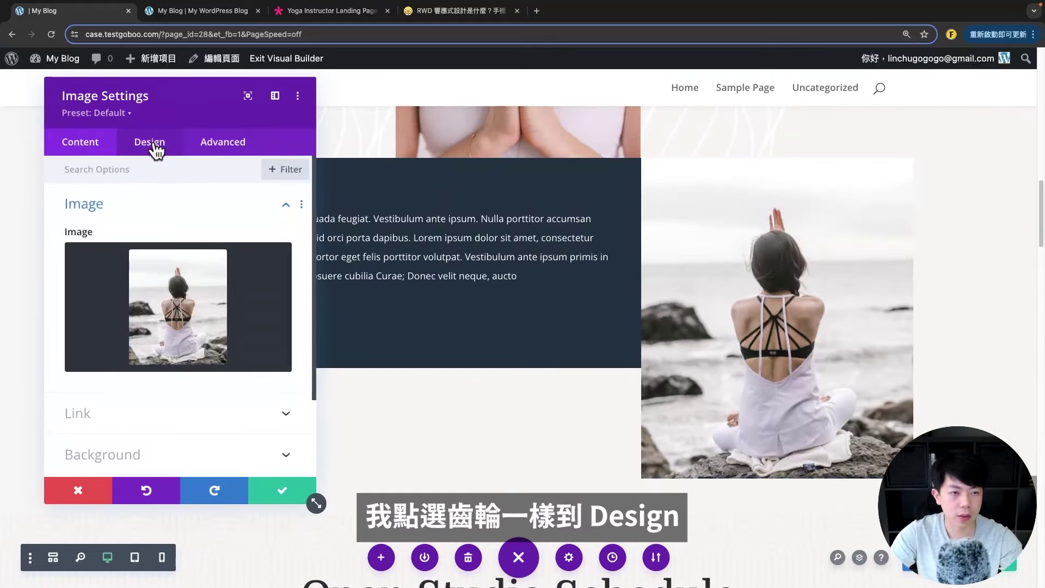
left_click(155, 145)
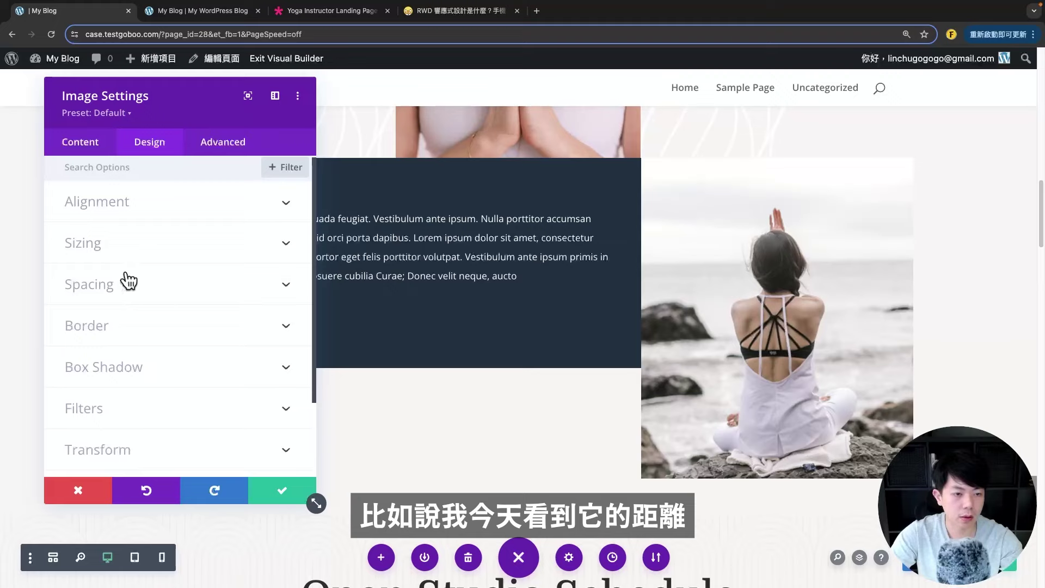
left_click(129, 282)
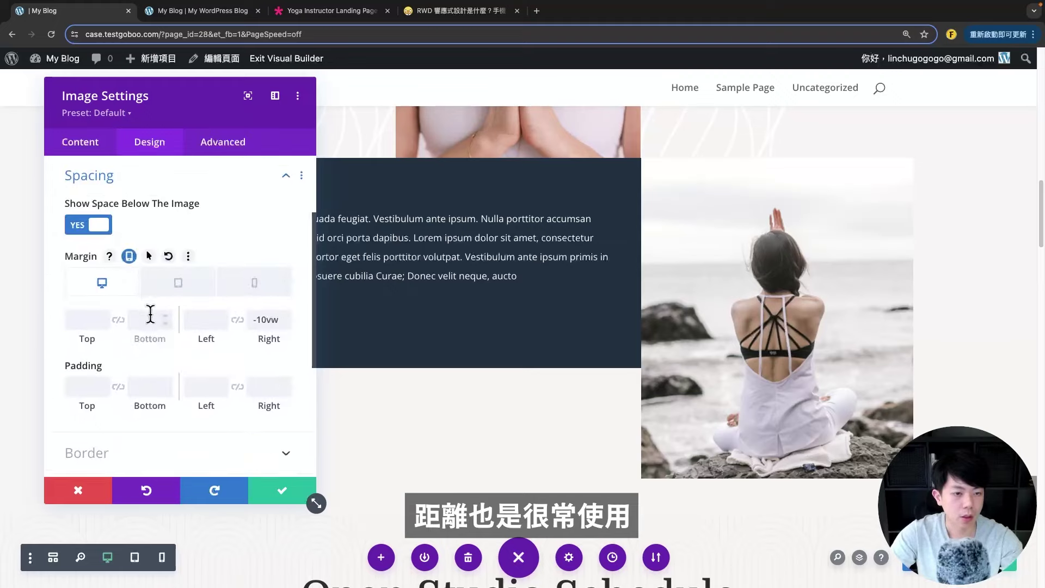
scroll(109, 289, "down", 1)
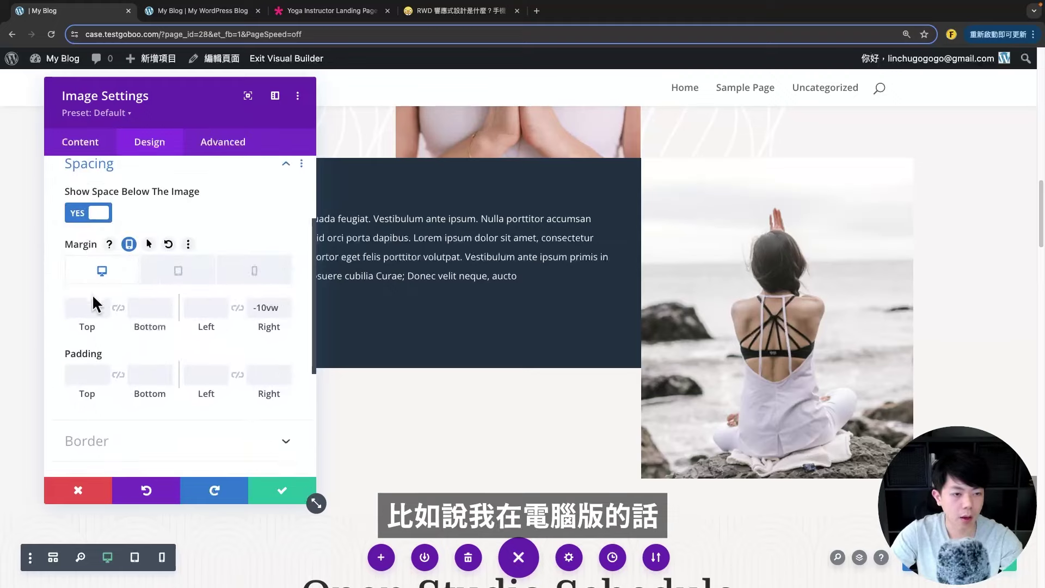
left_click(170, 273)
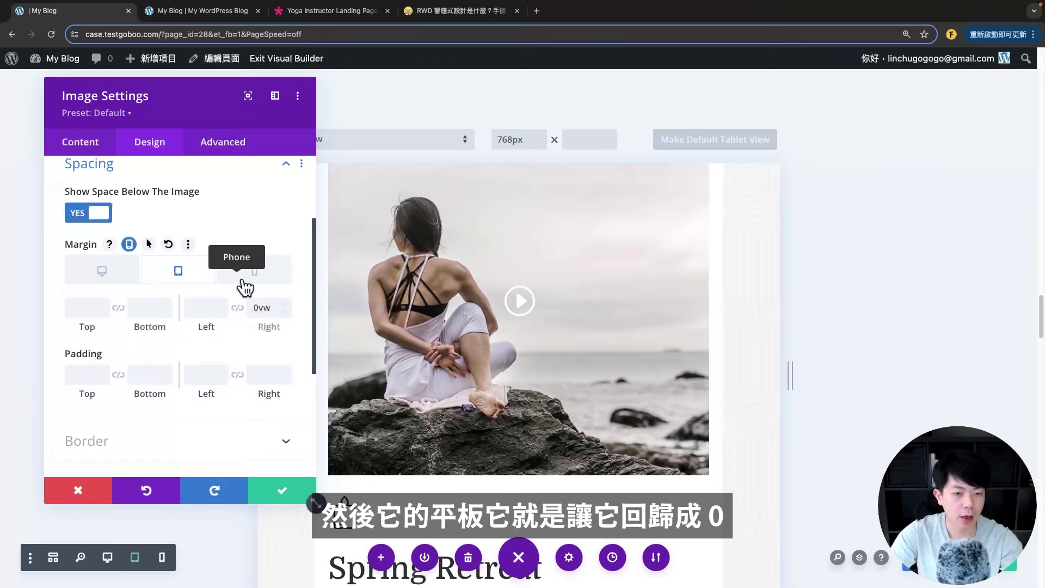
left_click(253, 276)
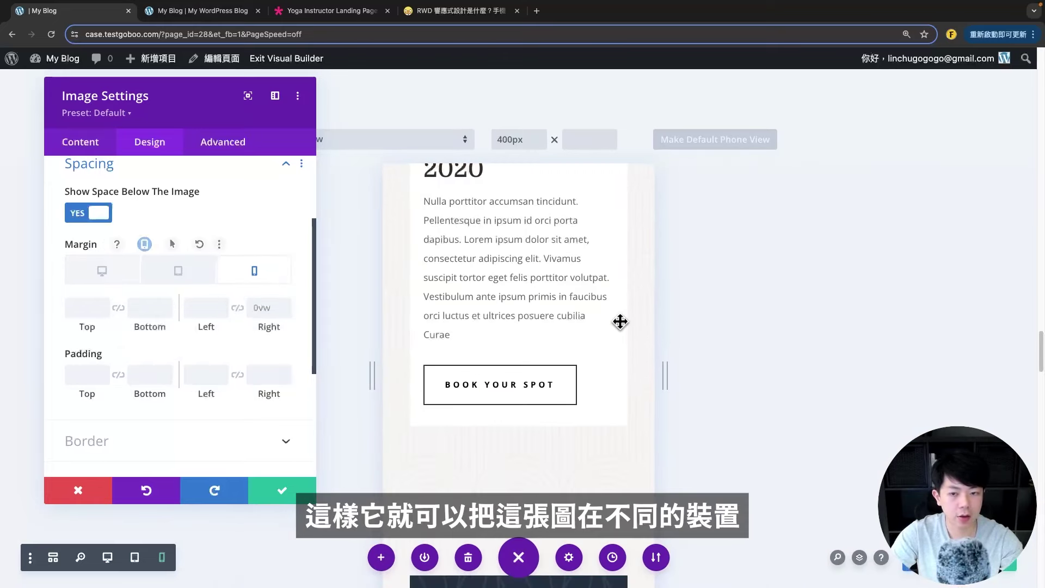
scroll(572, 378, "down", 5)
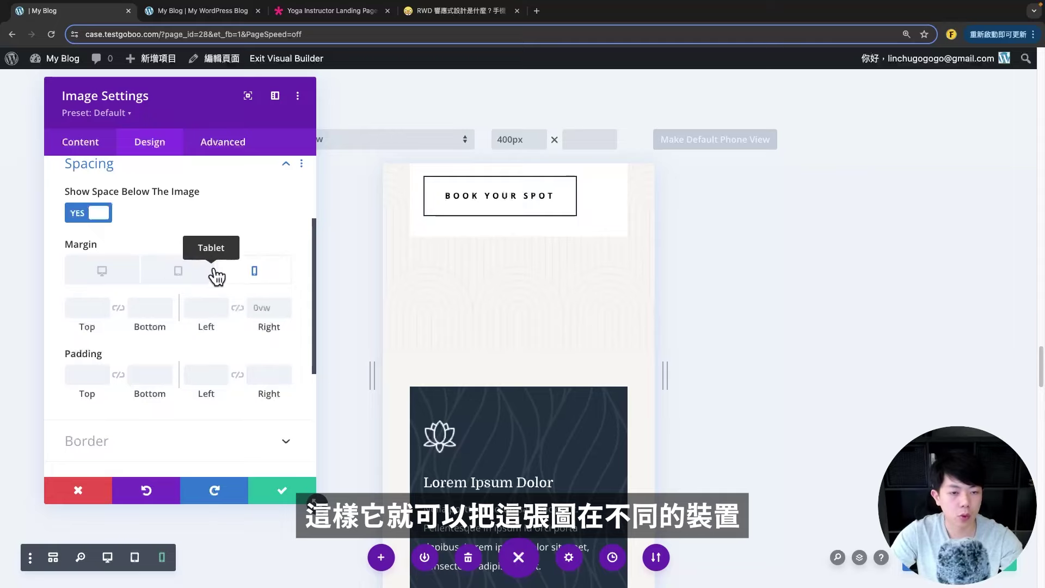
left_click(128, 278)
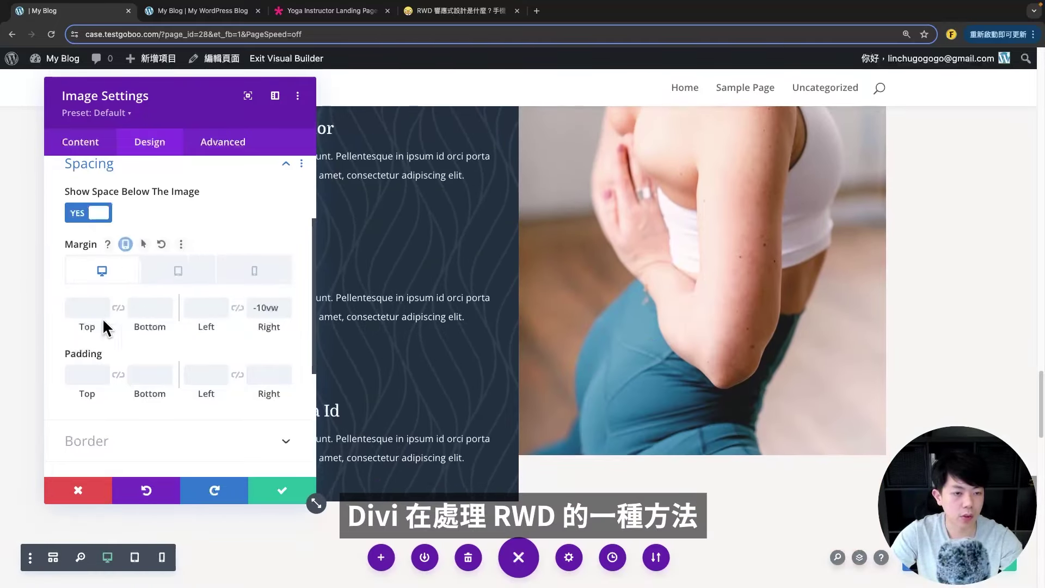
left_click(82, 490)
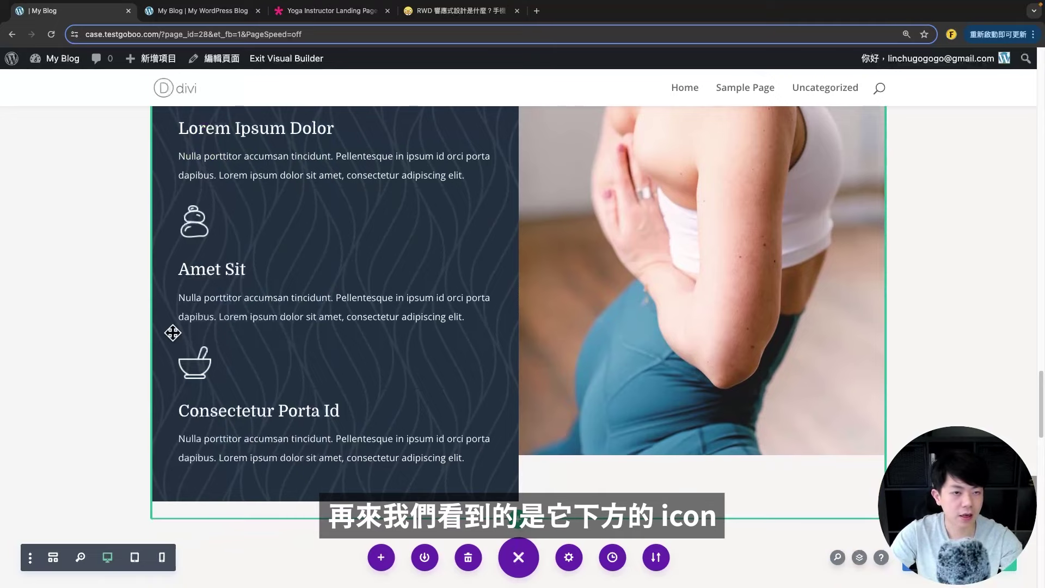
left_click(135, 556)
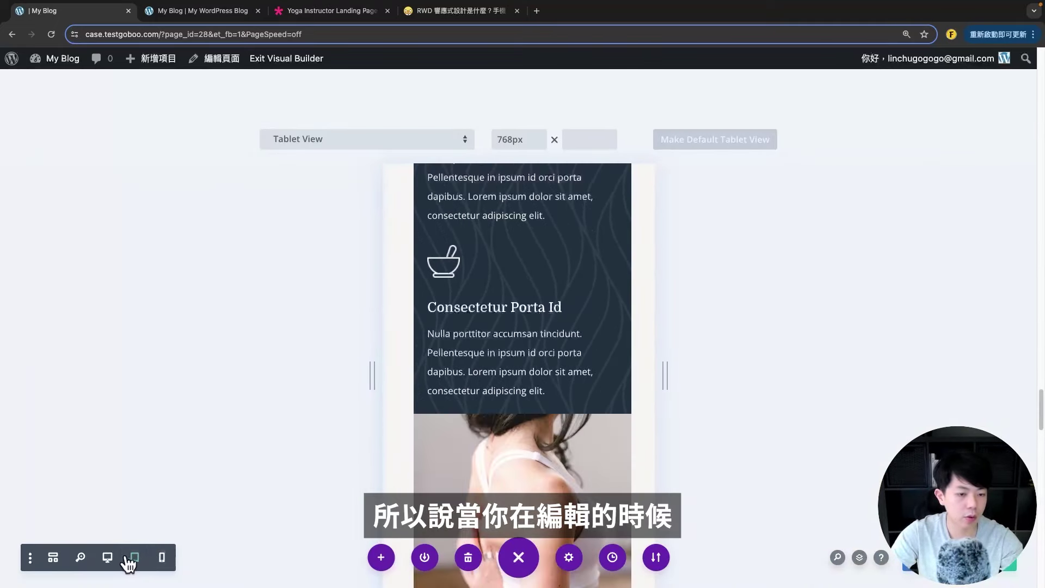
left_click(111, 557)
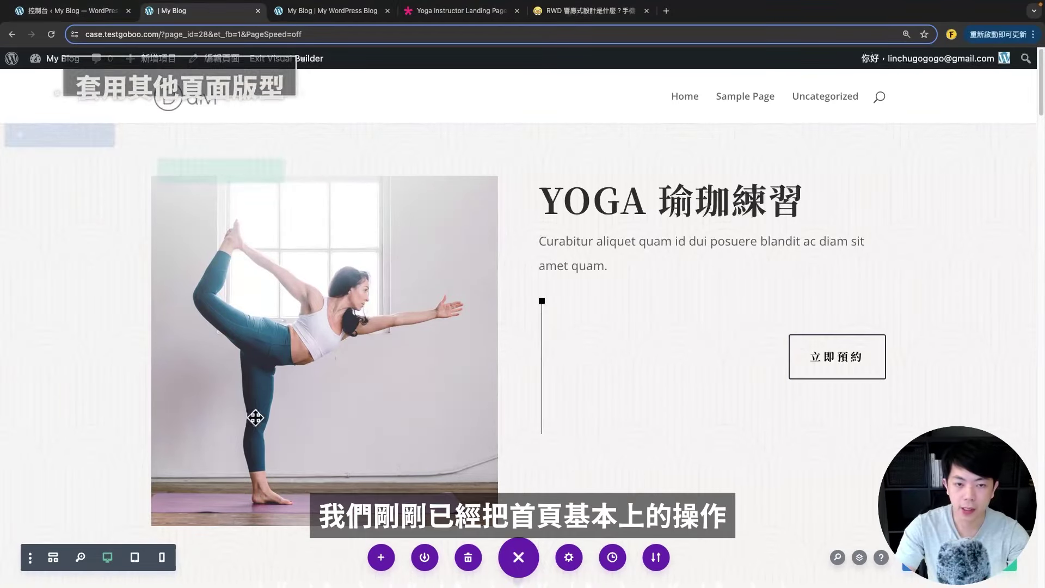
scroll(506, 343, "down", 5)
scroll(518, 343, "up", 5)
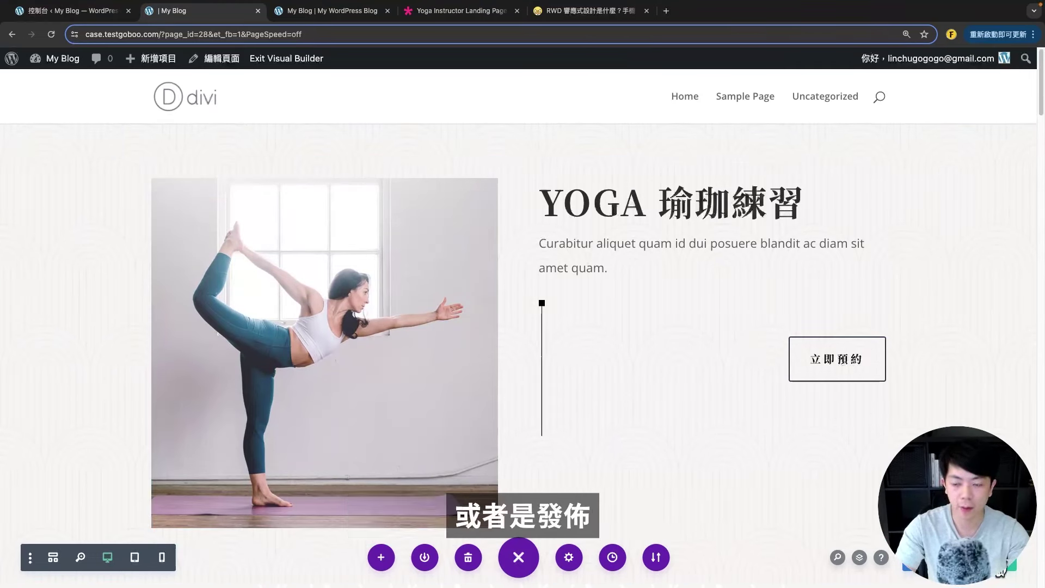
scroll(525, 338, "down", 5)
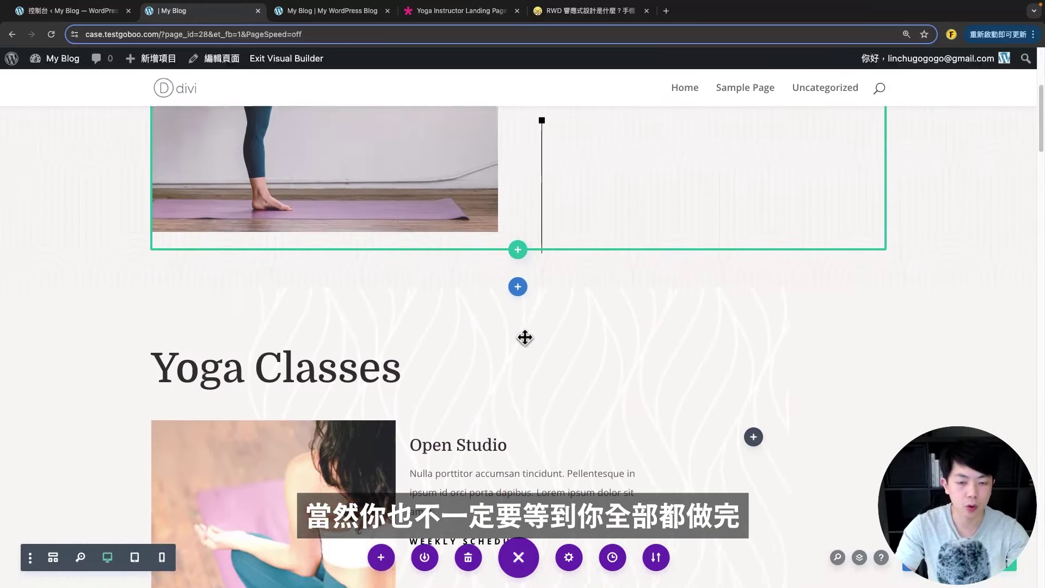
scroll(525, 338, "down", 2)
scroll(525, 368, "up", 8)
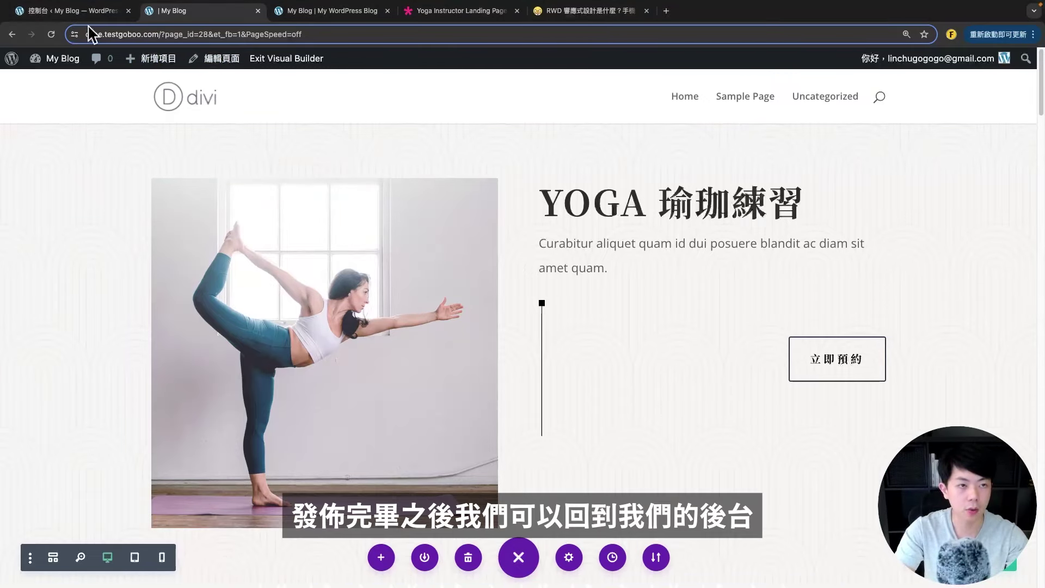
- Quick-edit the untitled Divi page in All Pages to title 首頁 with slug home, then open it
left_click(81, 10)
left_click(47, 212)
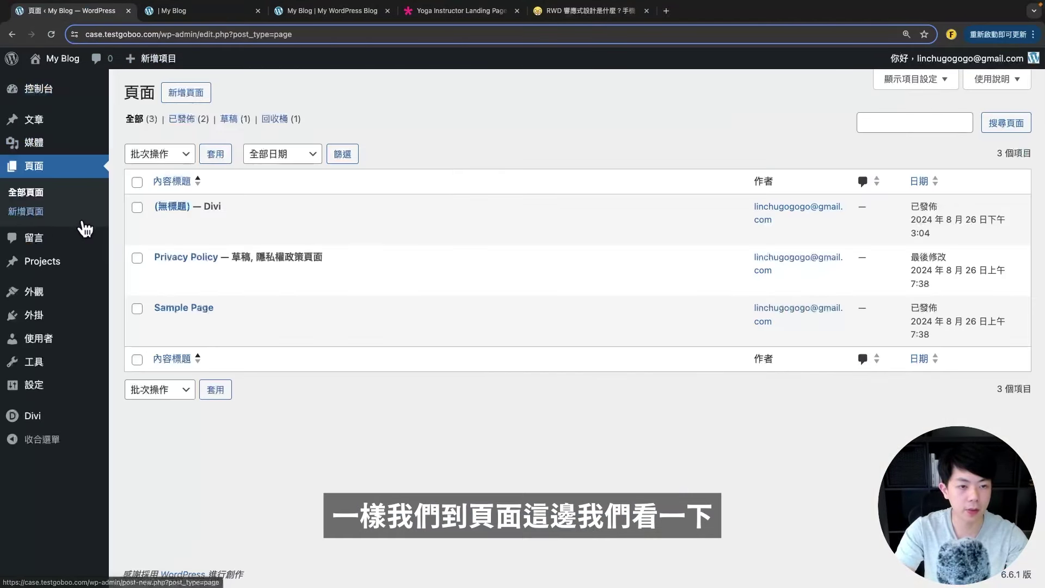
mouse_move(302, 229)
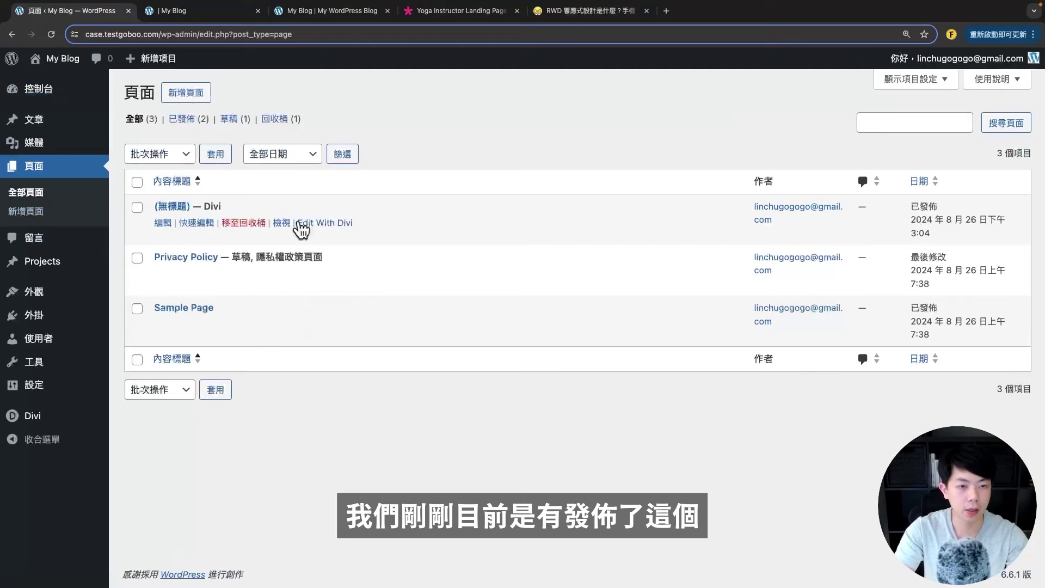
left_click(219, 206)
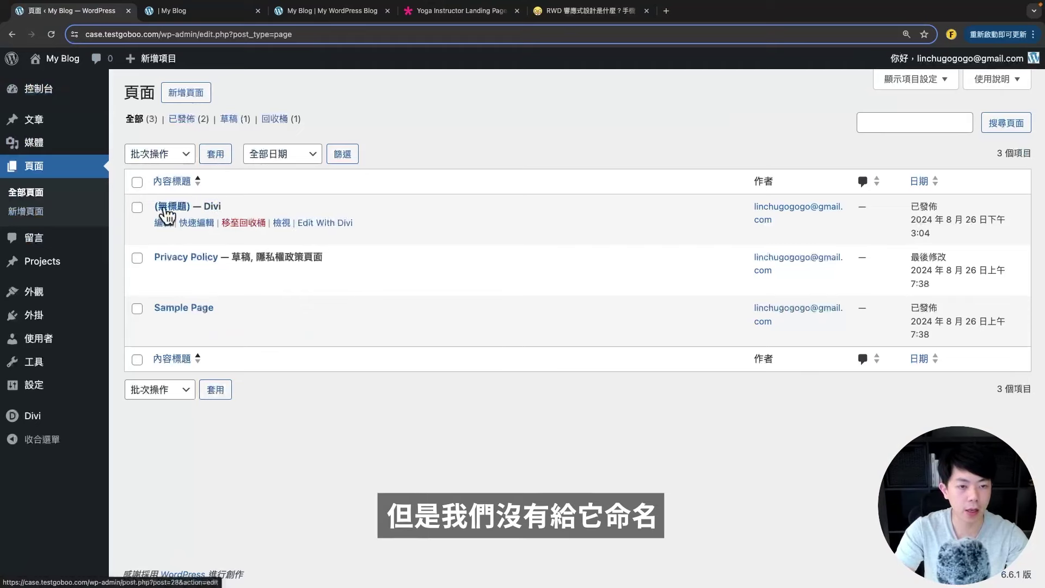
left_click(200, 223)
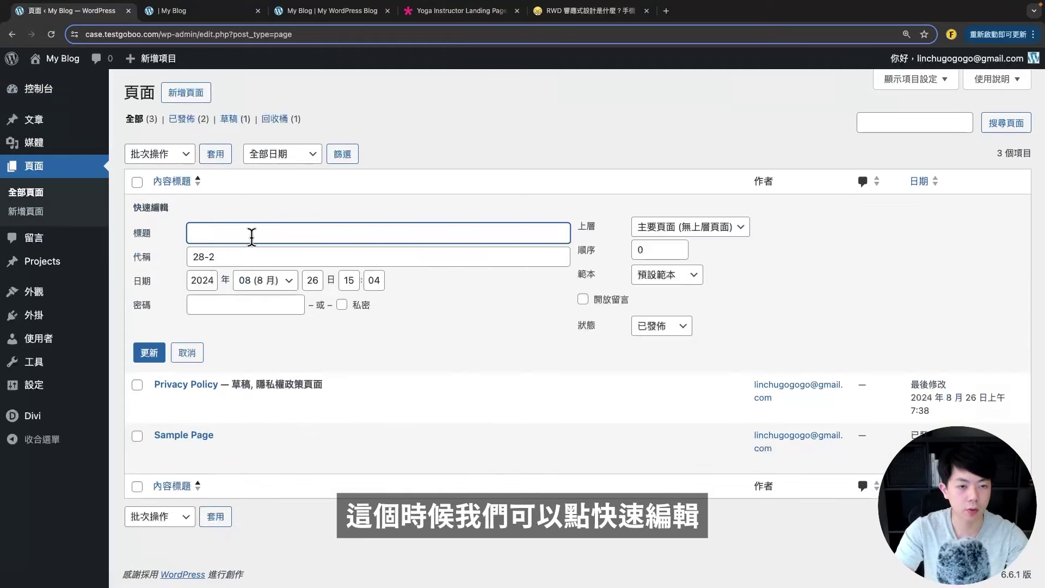
type("首頁")
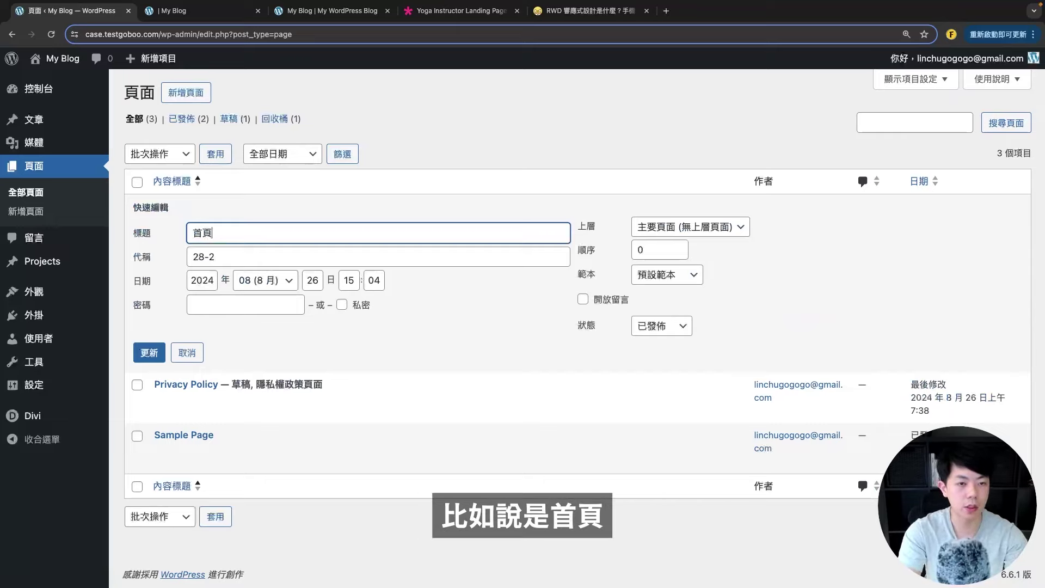
key("Tab")
type("home")
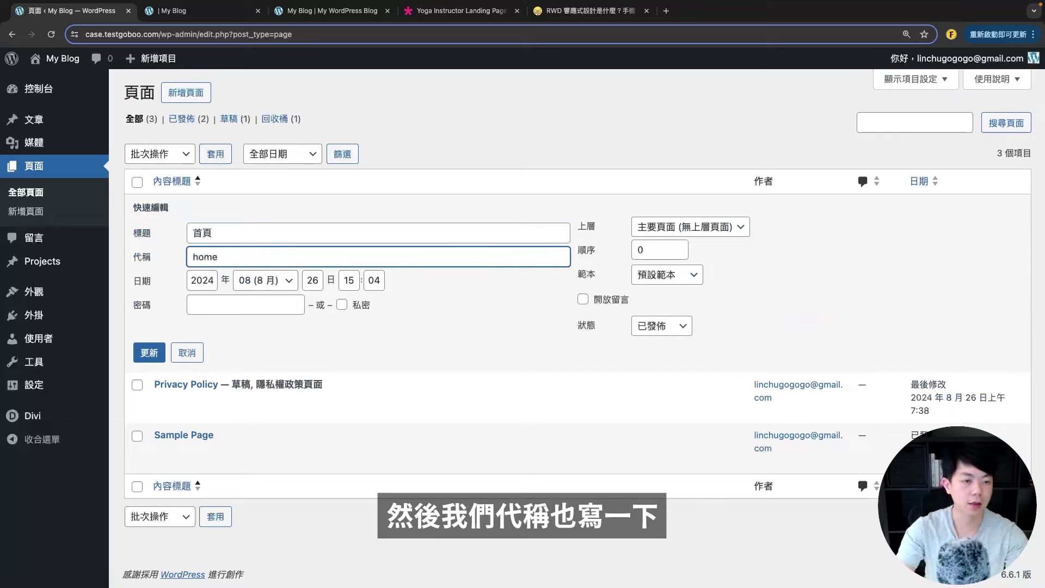
left_click(148, 353)
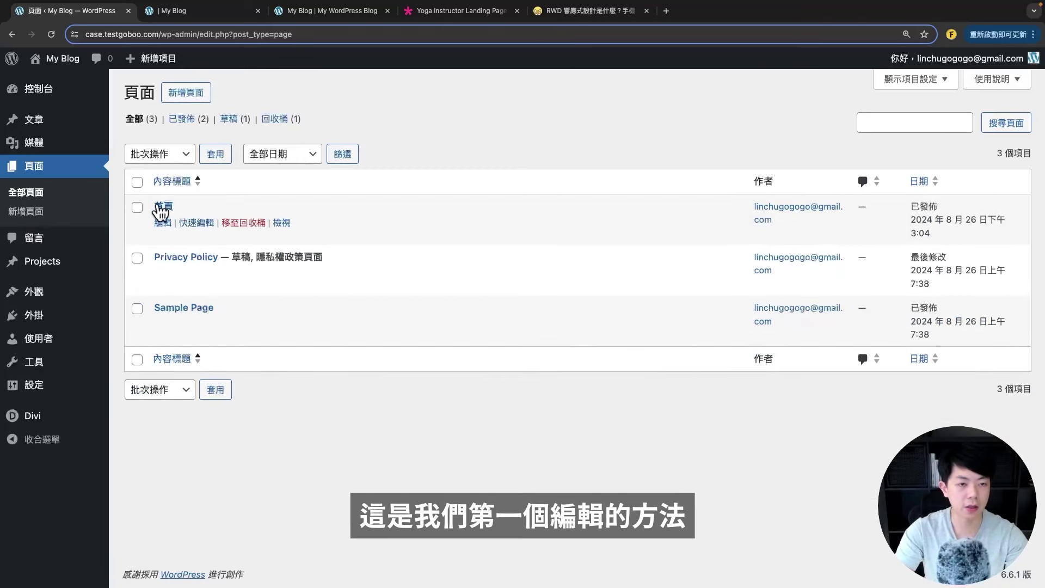
left_click(164, 207)
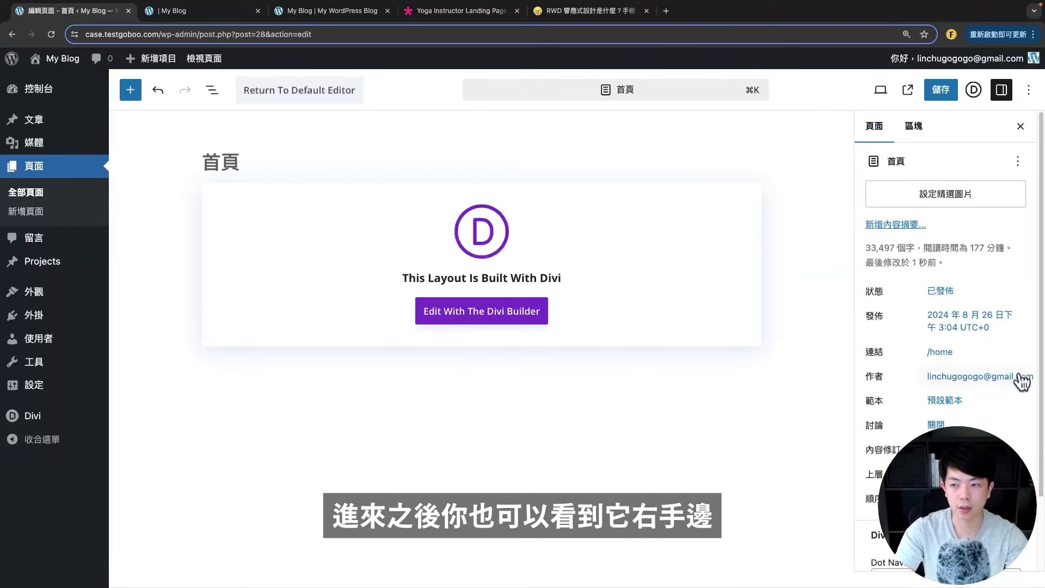
scroll(991, 407, "down", 1)
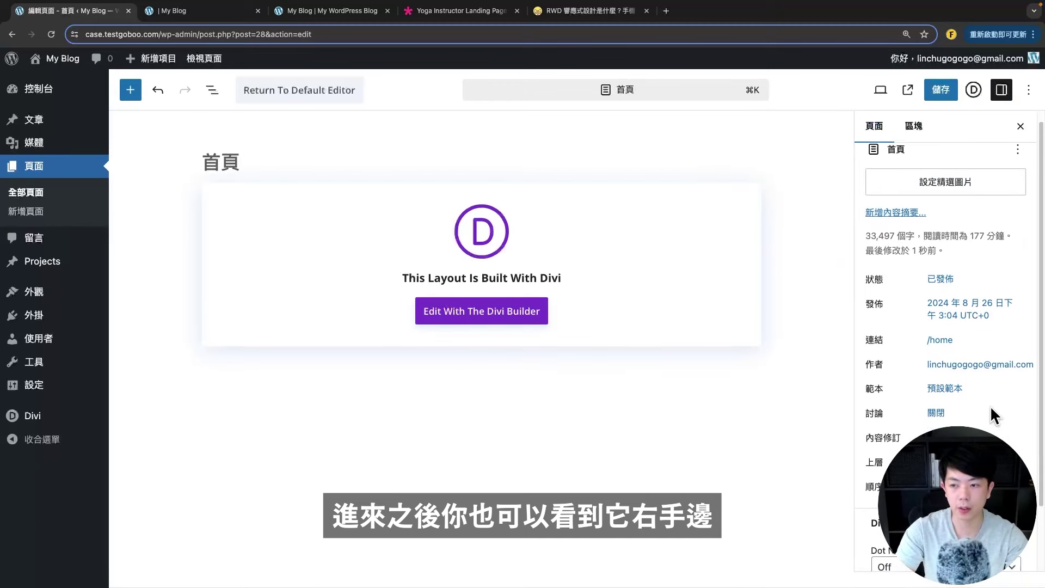
left_click(940, 329)
left_click(822, 336)
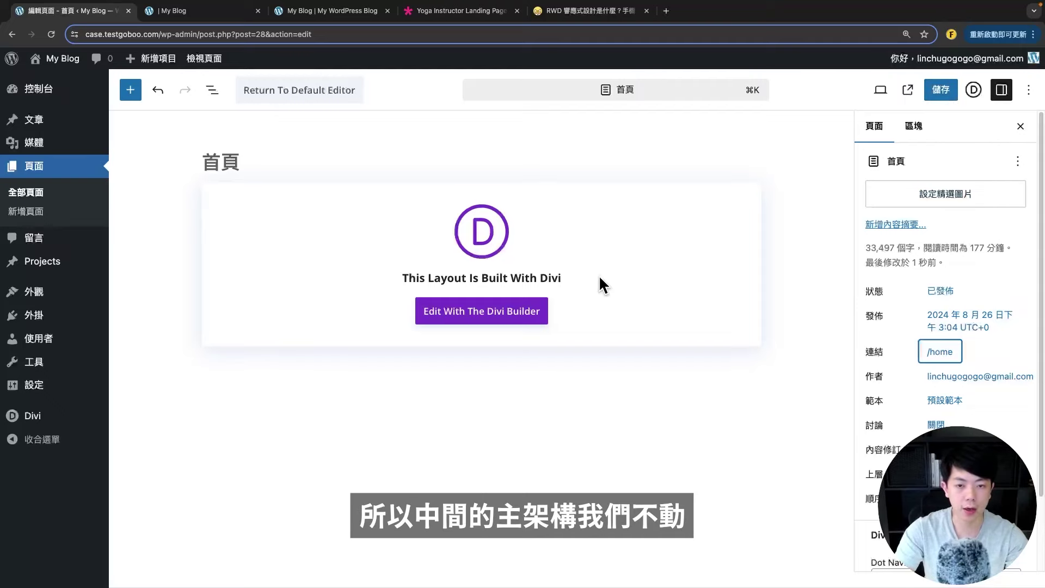
left_click(446, 324)
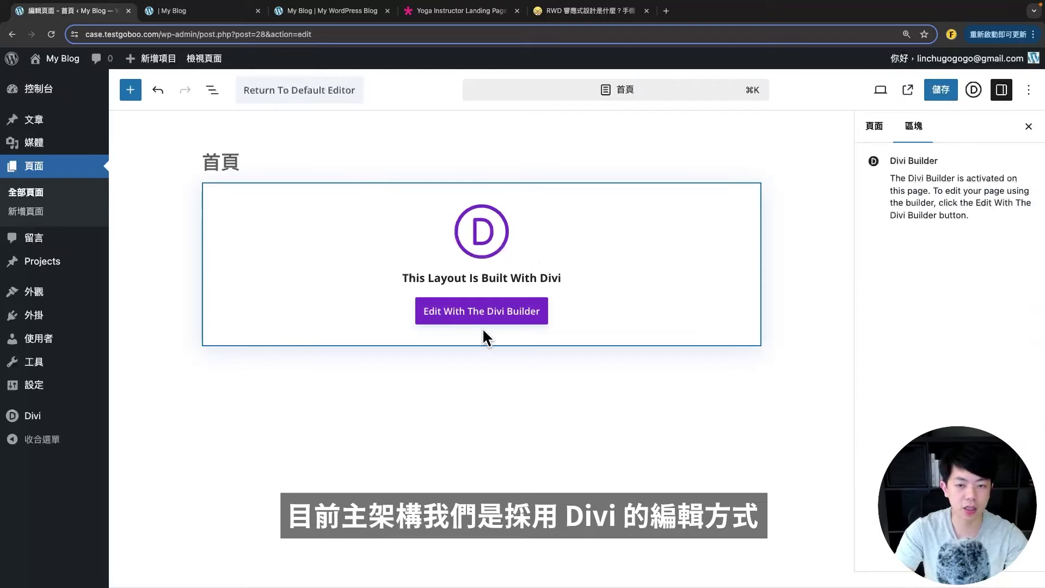
left_click(35, 193)
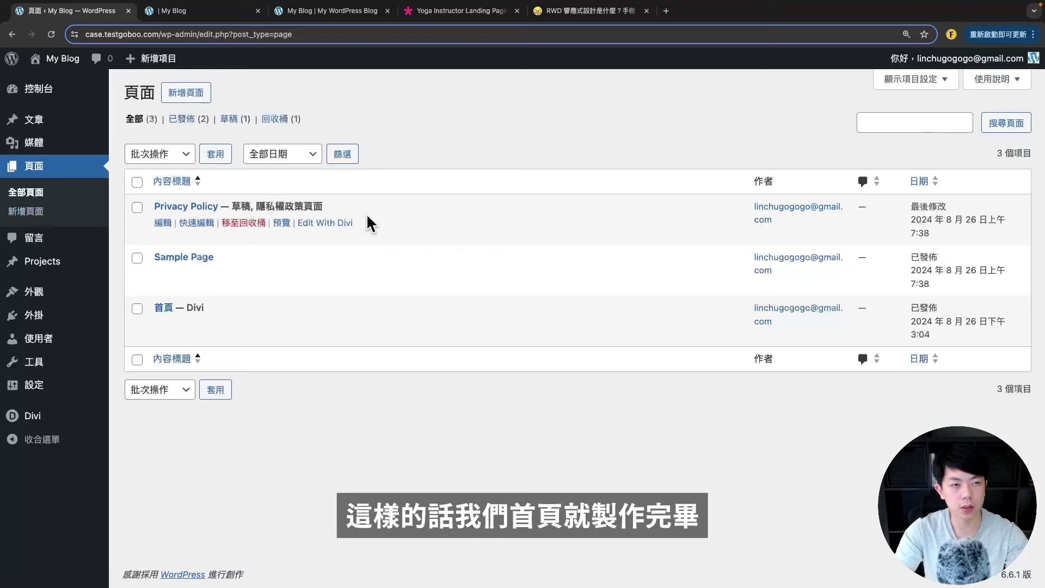
- View the live 首頁 page in a new tab, then return to the Pages list
mouse_move(210, 296)
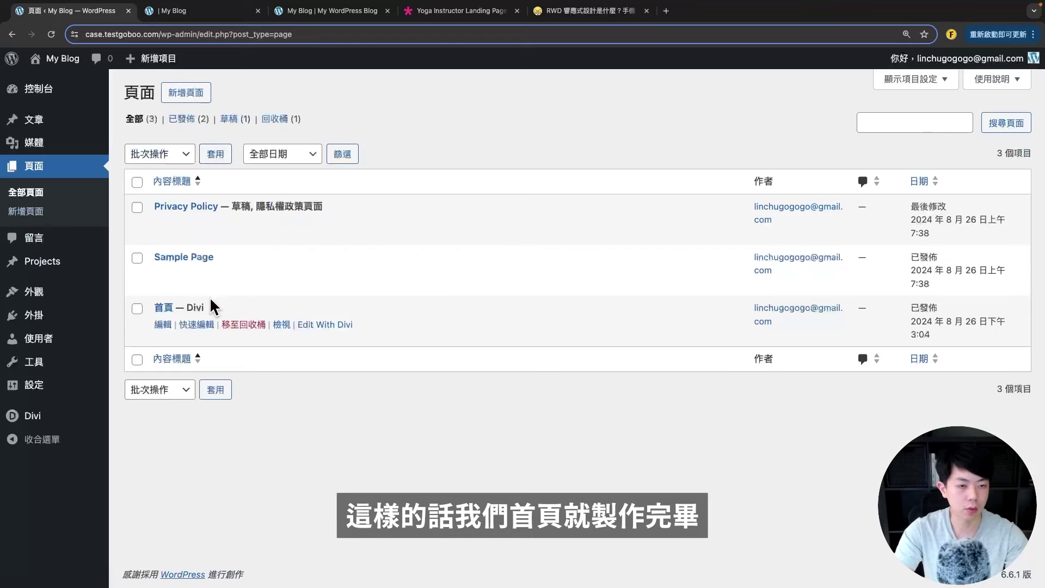
right_click(278, 330)
left_click(297, 330)
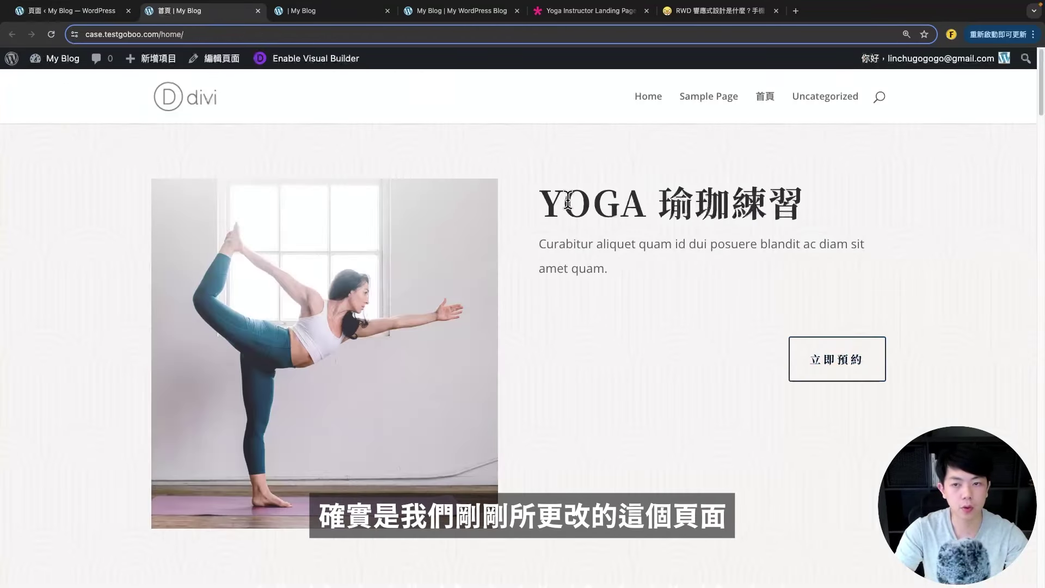
left_click_drag(568, 202, 815, 199)
left_click(610, 321)
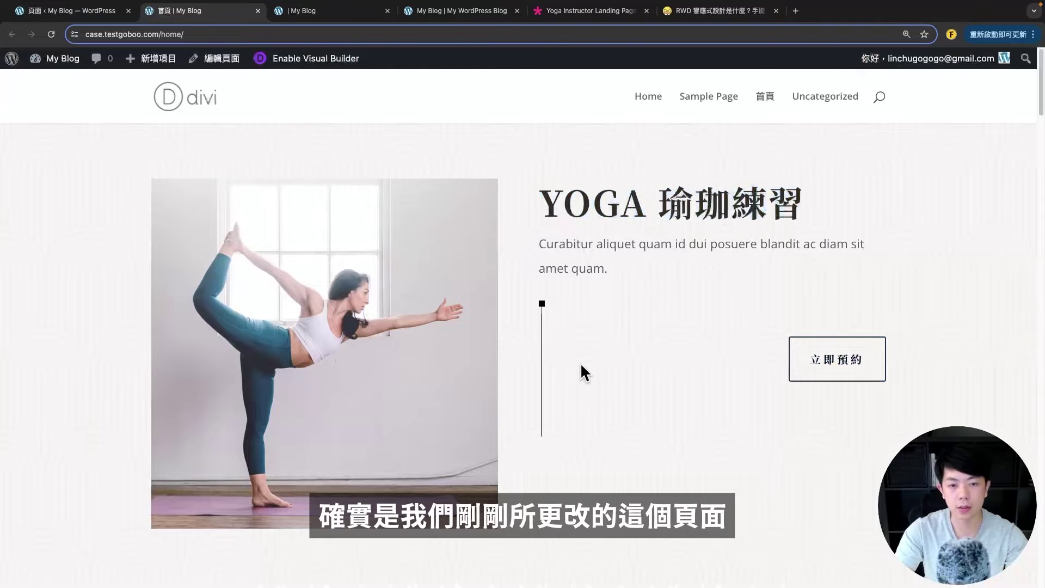
scroll(581, 368, "down", 6)
scroll(586, 374, "up", 6)
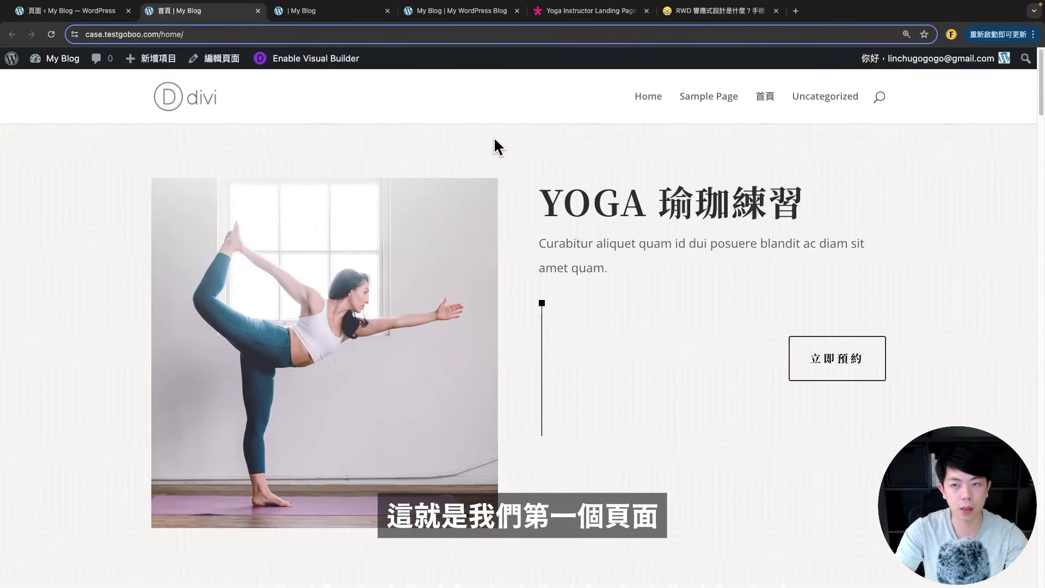
left_click(62, 11)
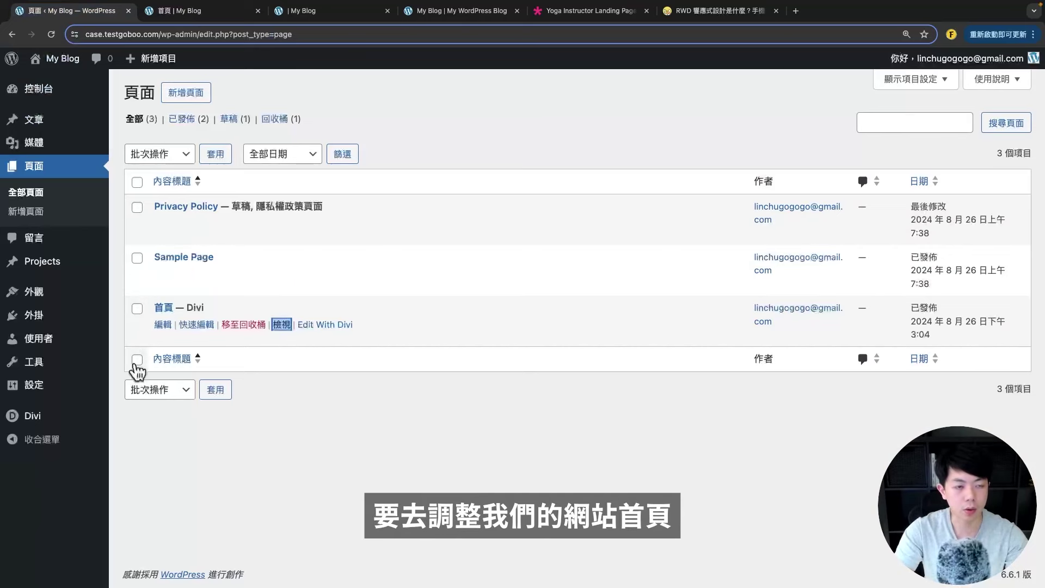
- Remove home/ from the site tab's URL to load the root address showing Hello world
left_click(185, 11)
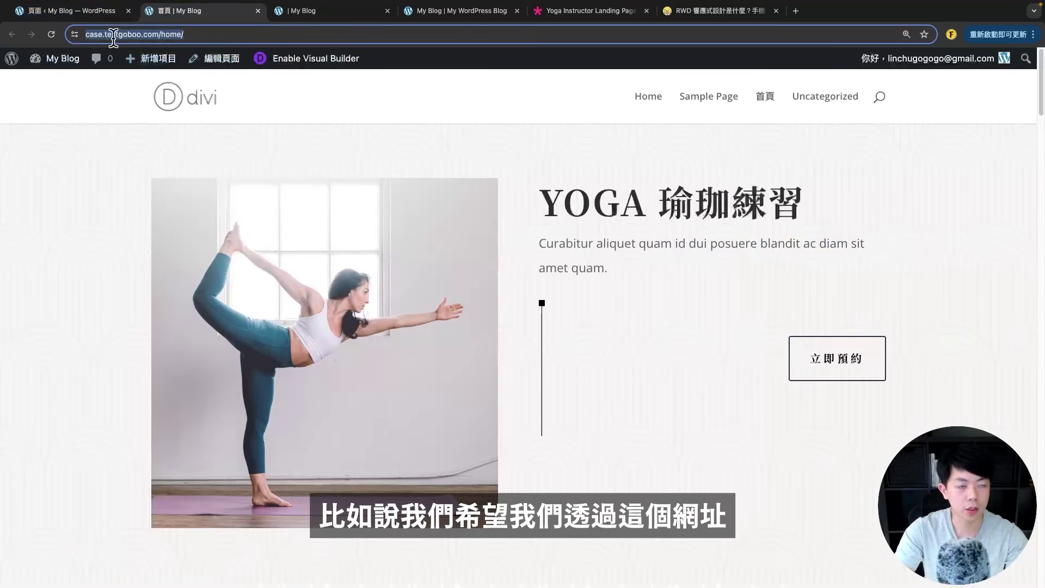
left_click(161, 35)
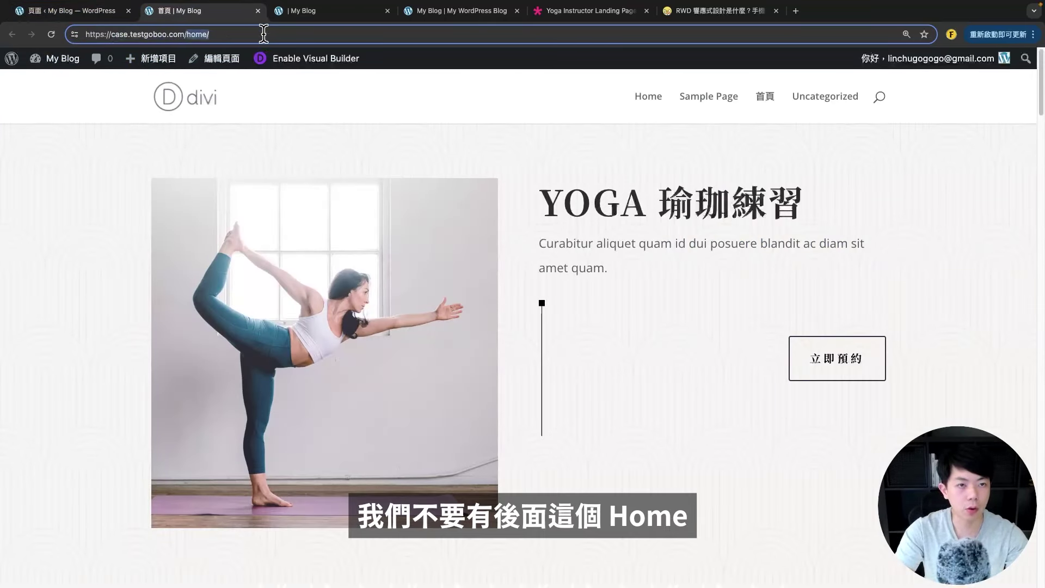
key("BackSpace")
key("Return")
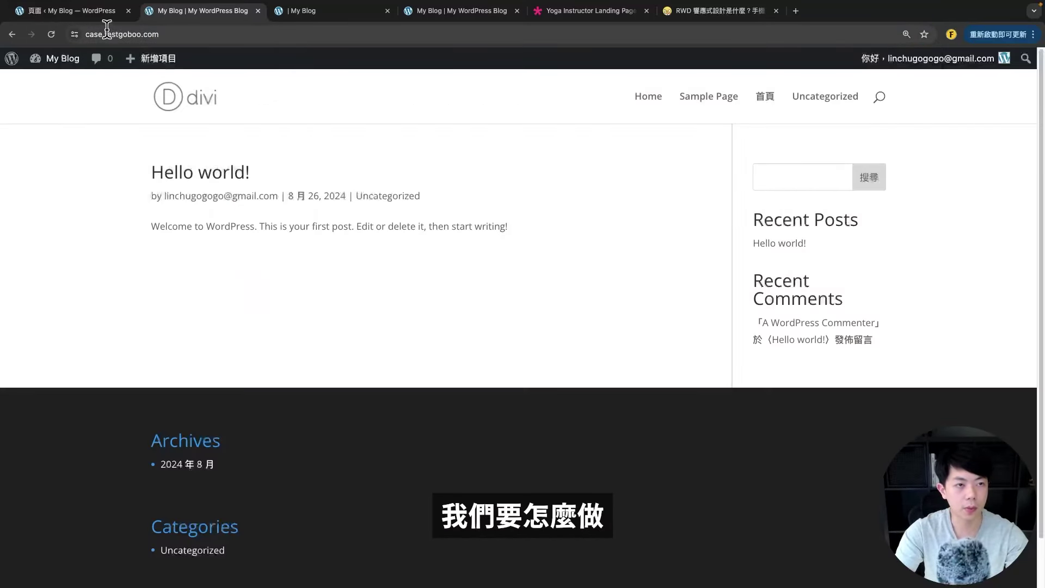
left_click(79, 12)
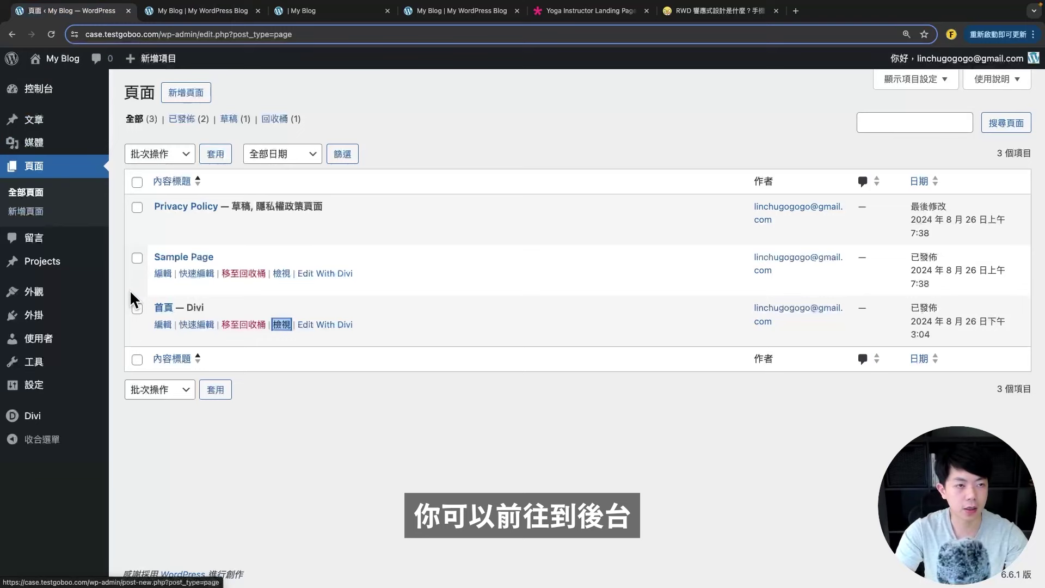
- In Settings > Reading, make the static page 首頁 the homepage and save
mouse_move(45, 393)
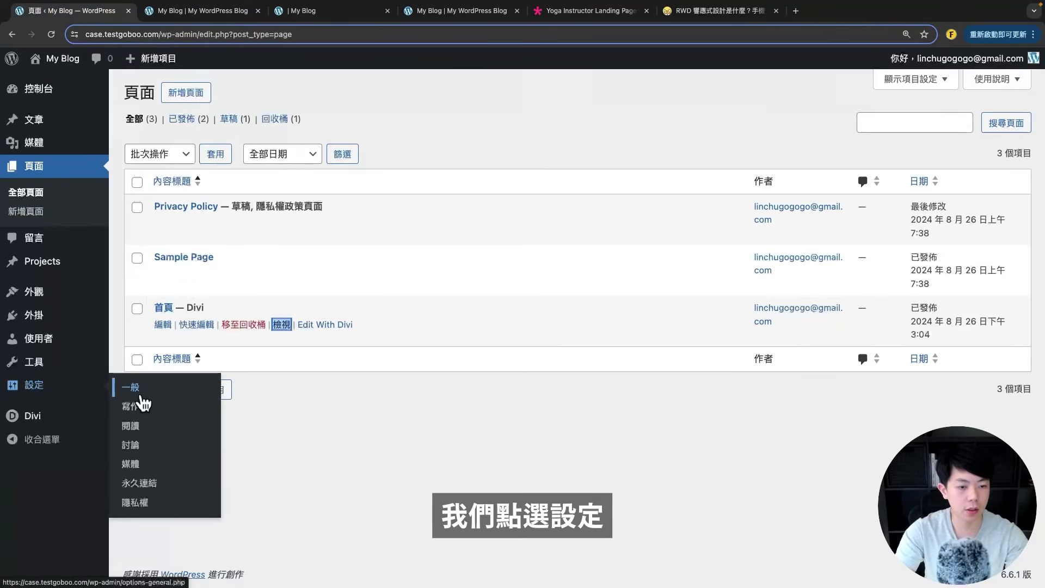
left_click(131, 426)
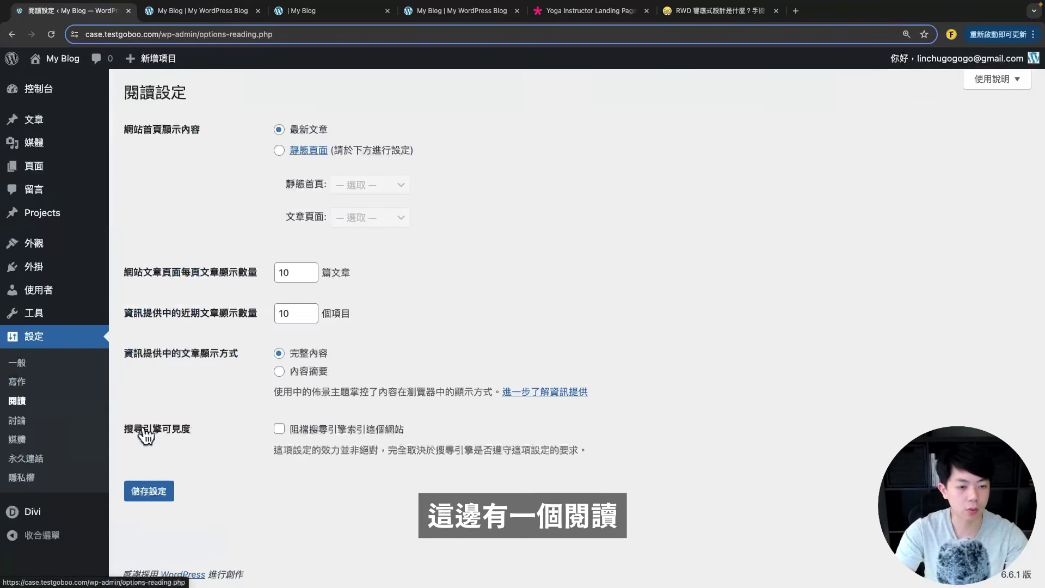
left_click(279, 151)
left_click(373, 187)
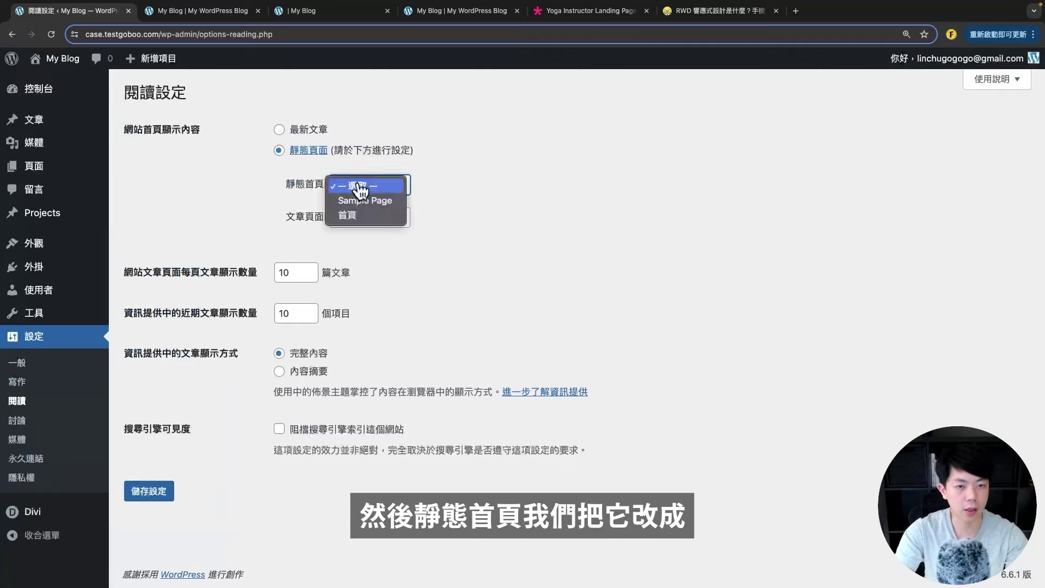
left_click(362, 220)
left_click(362, 185)
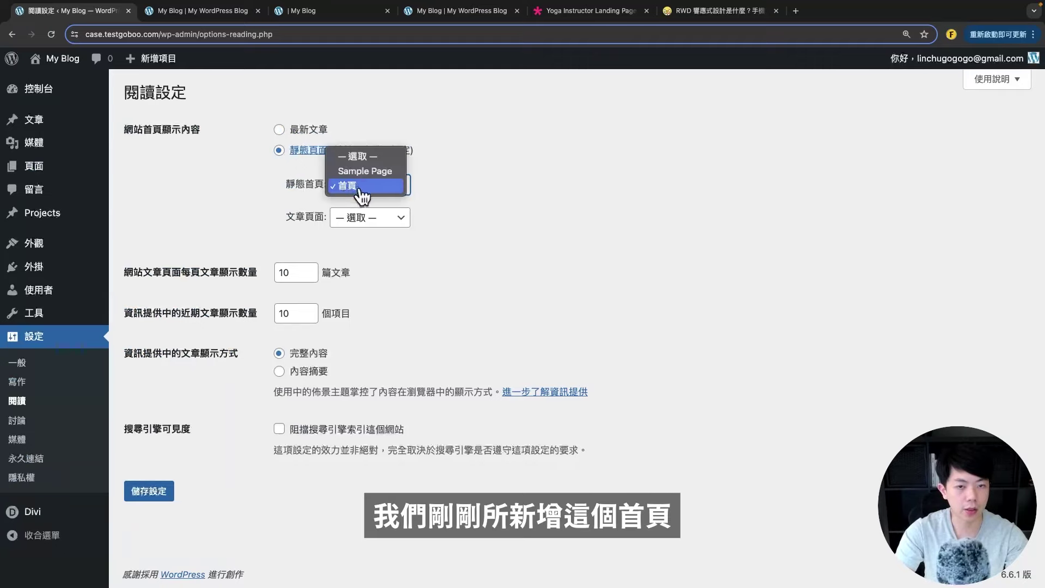
left_click(347, 186)
left_click(348, 188)
left_click(220, 199)
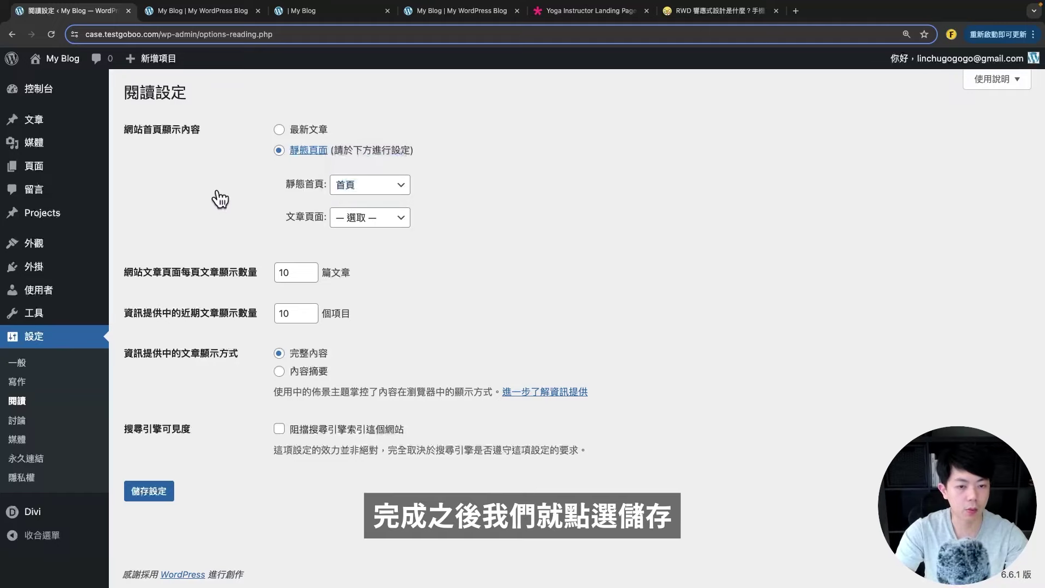
left_click(155, 491)
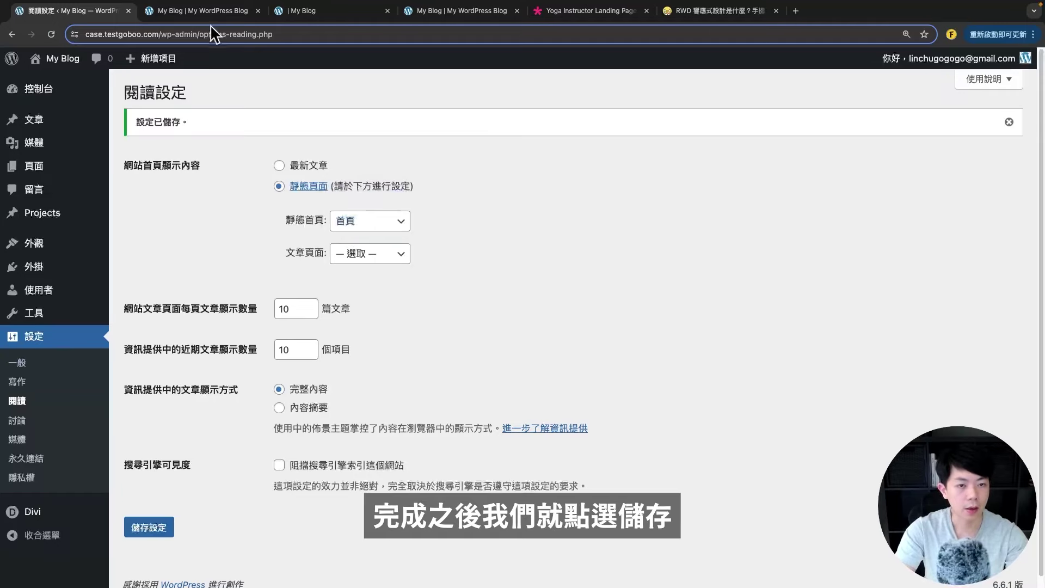
left_click(188, 10)
left_click(108, 37)
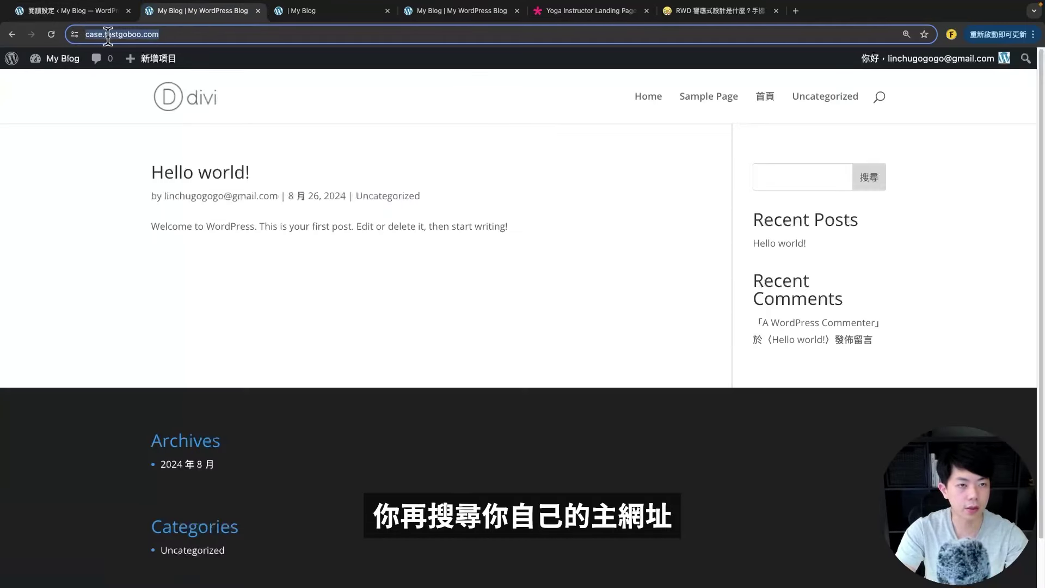
- Reload the site root to confirm it now shows the YOGA 瑜珈練習 homepage
left_click(51, 34)
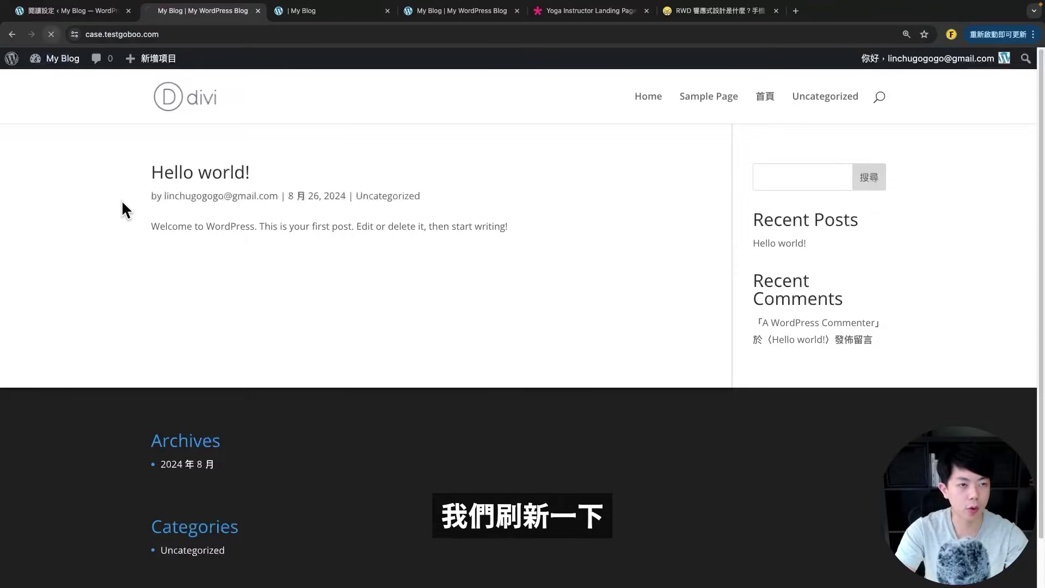
scroll(549, 261, "down", 10)
scroll(550, 263, "up", 10)
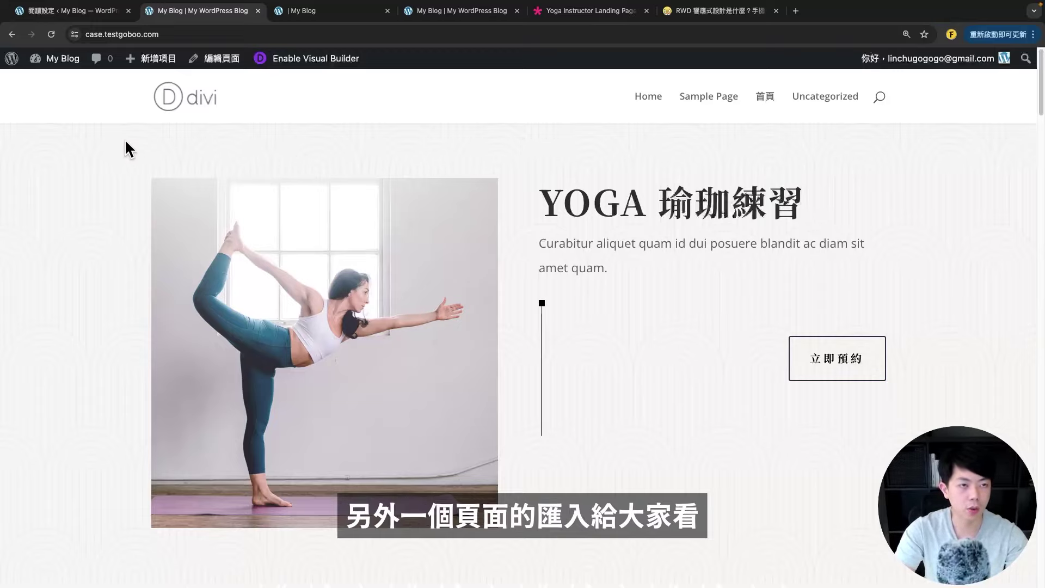
left_click(62, 11)
mouse_move(65, 176)
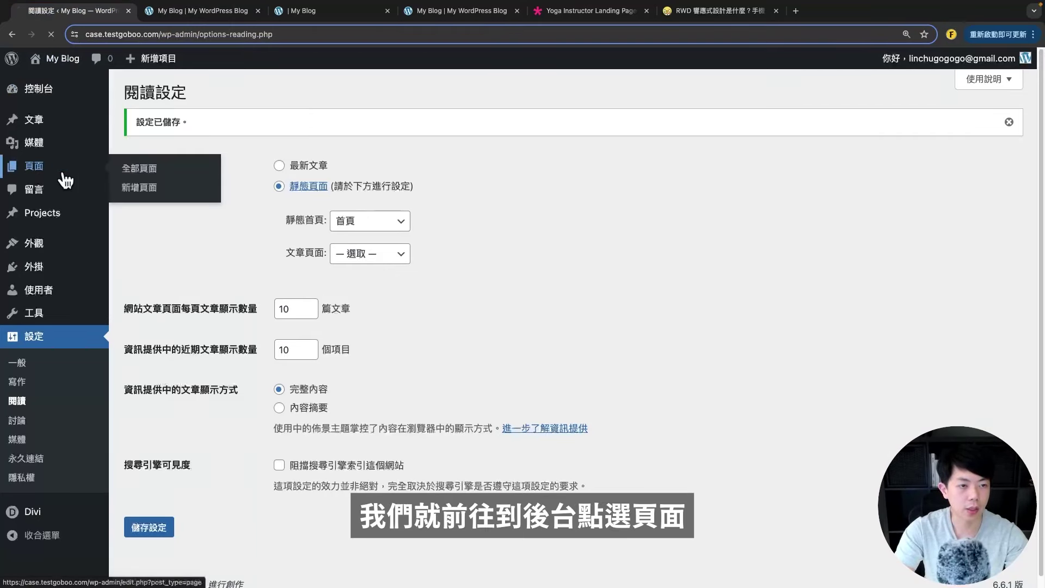
- Start a new page titled 關於我
left_click(166, 92)
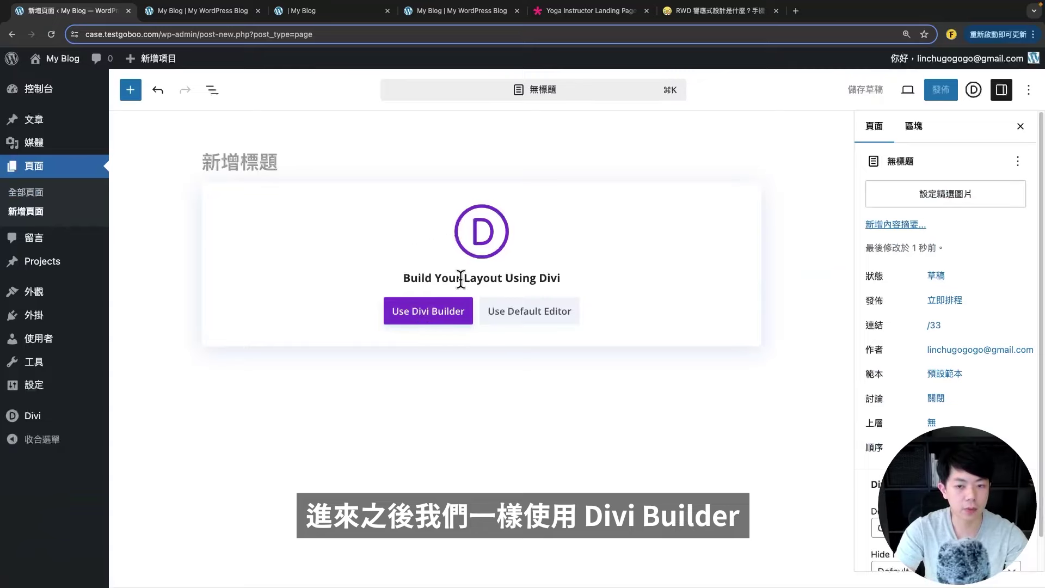
left_click(253, 163)
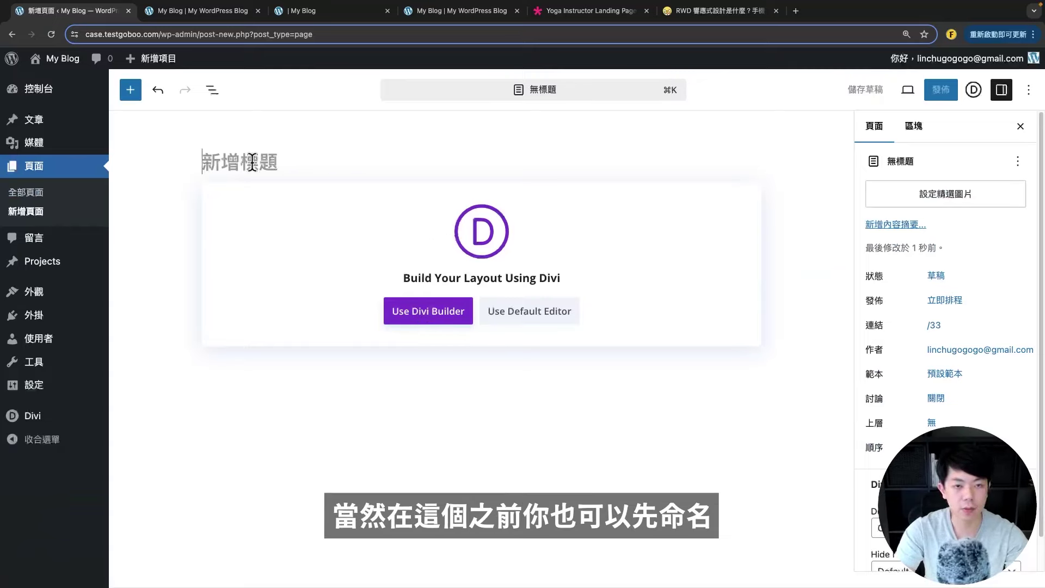
type("d")
key("BackSpace")
type("關")
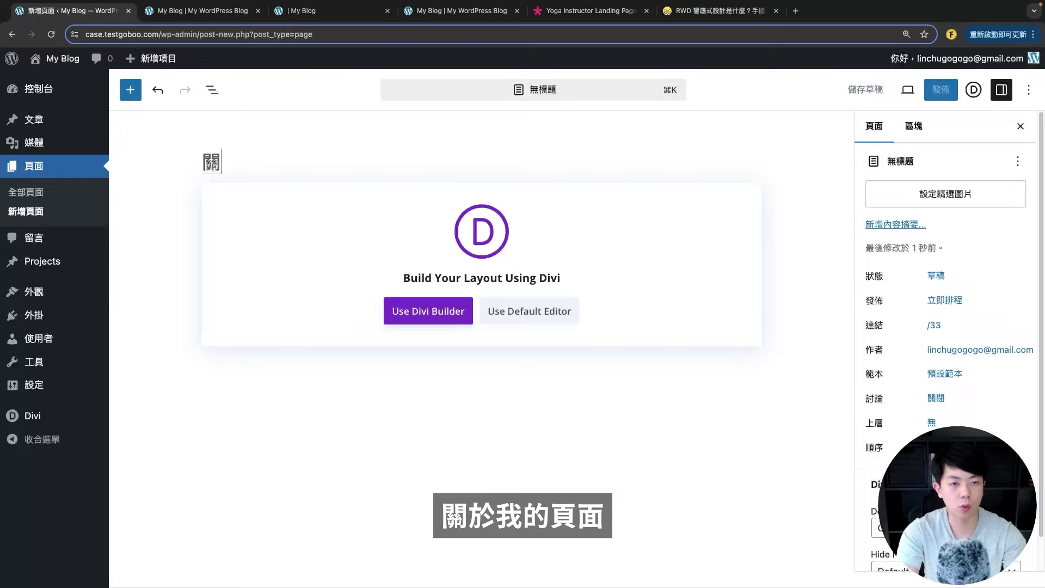
type("於我")
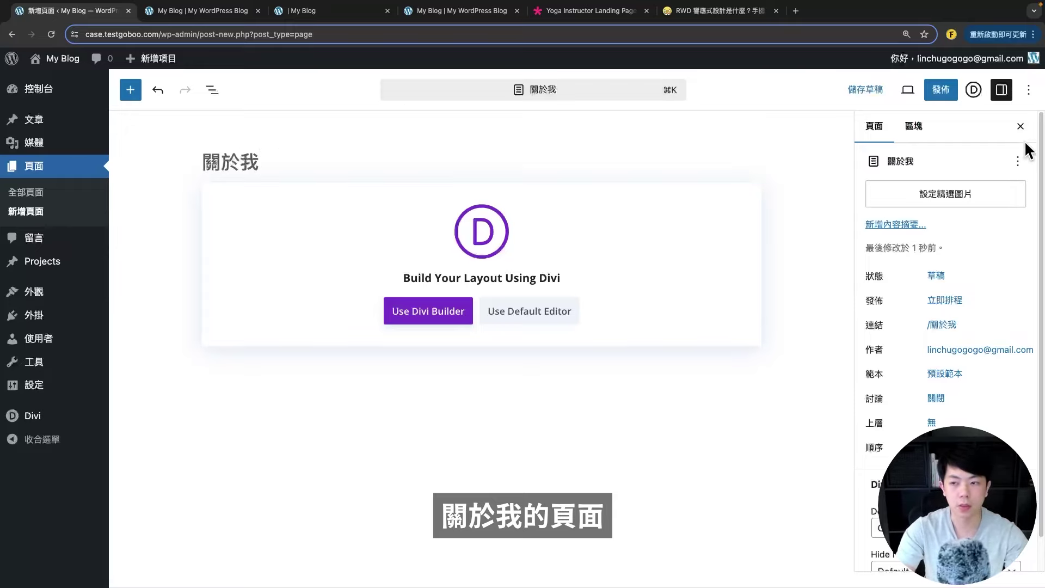
- Set the slug to /about, publish the page, and open it in Divi Builder
left_click_drag(763, 381, 640, 369)
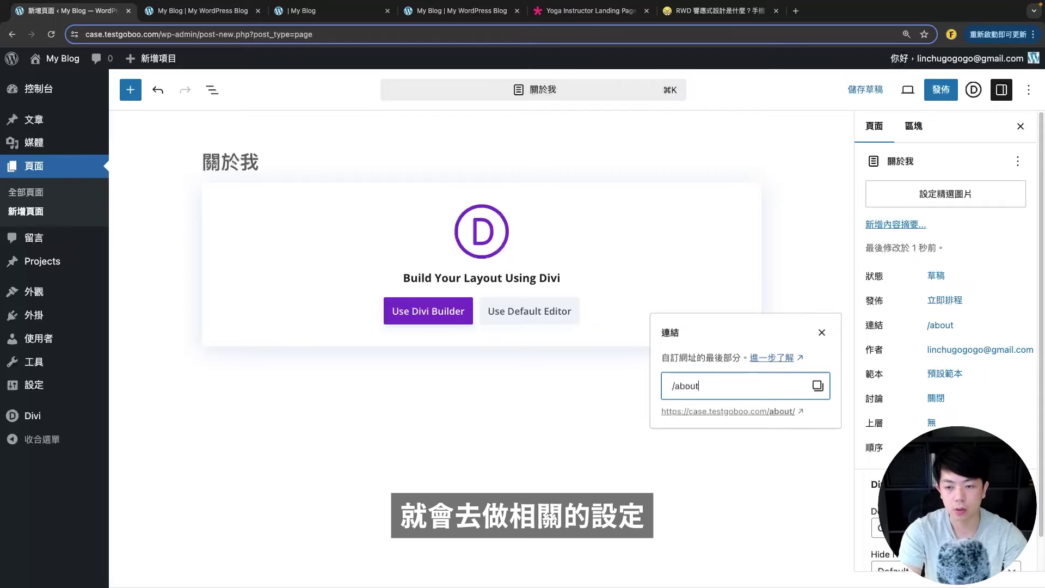
left_click(806, 509)
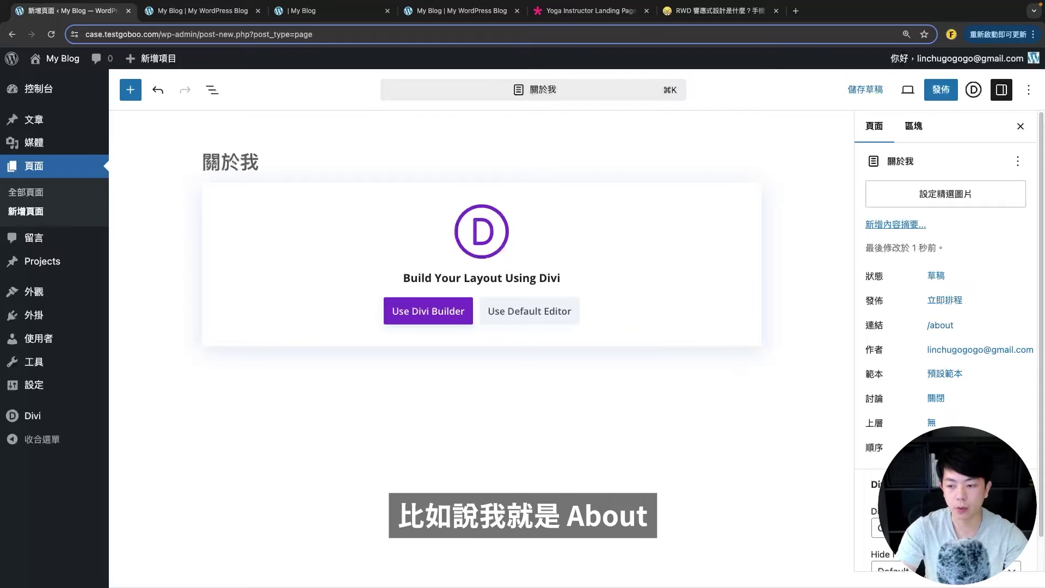
left_click(928, 87)
left_click(924, 86)
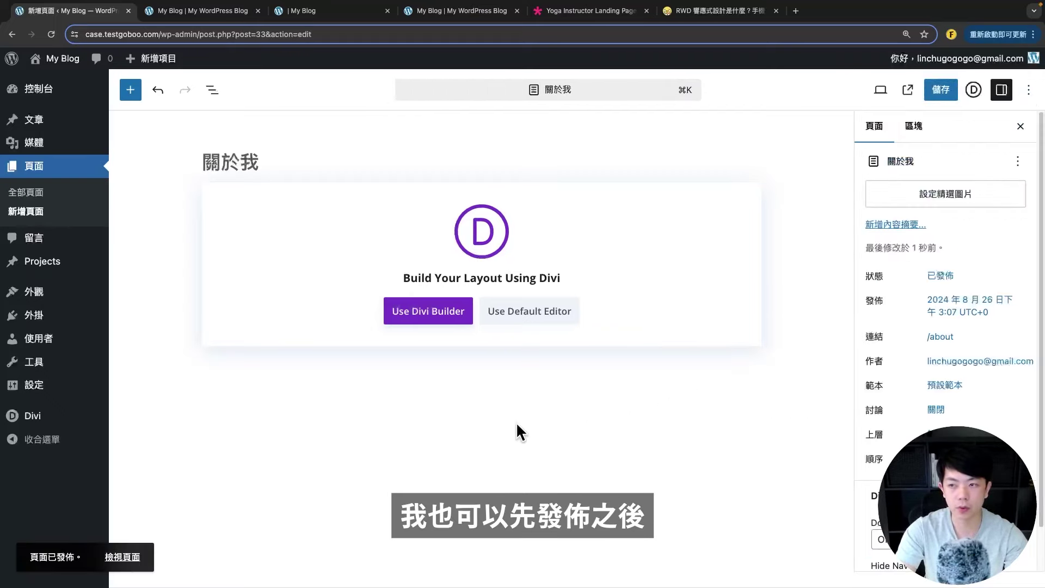
left_click(434, 320)
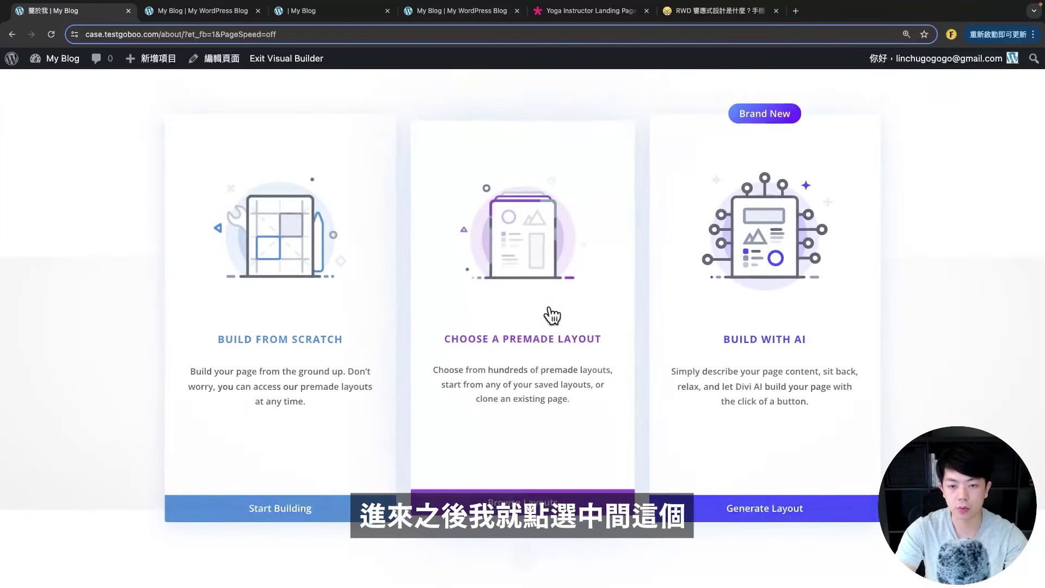
- Apply the About layout from the Yoga Instructor layout pack to the page
left_click(553, 315)
left_click(137, 235)
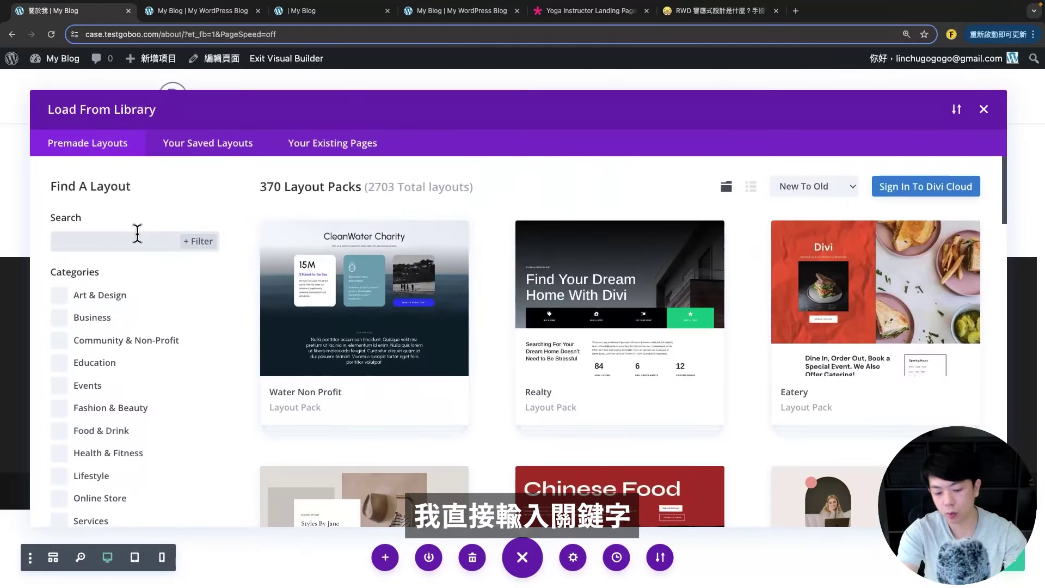
type("yoga")
scroll(858, 327, "down", 10)
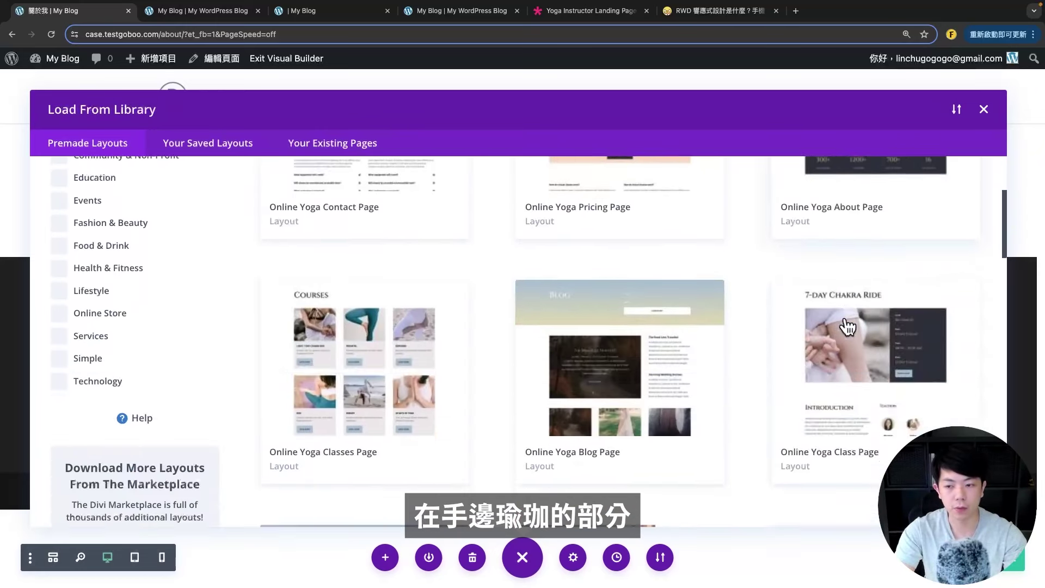
left_click(855, 291)
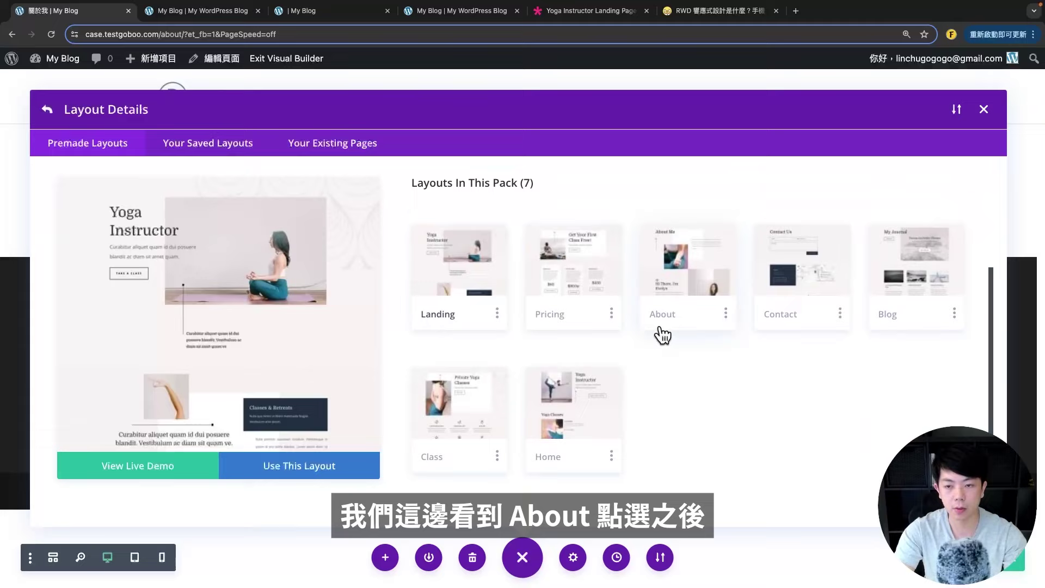
left_click(675, 267)
left_click(303, 468)
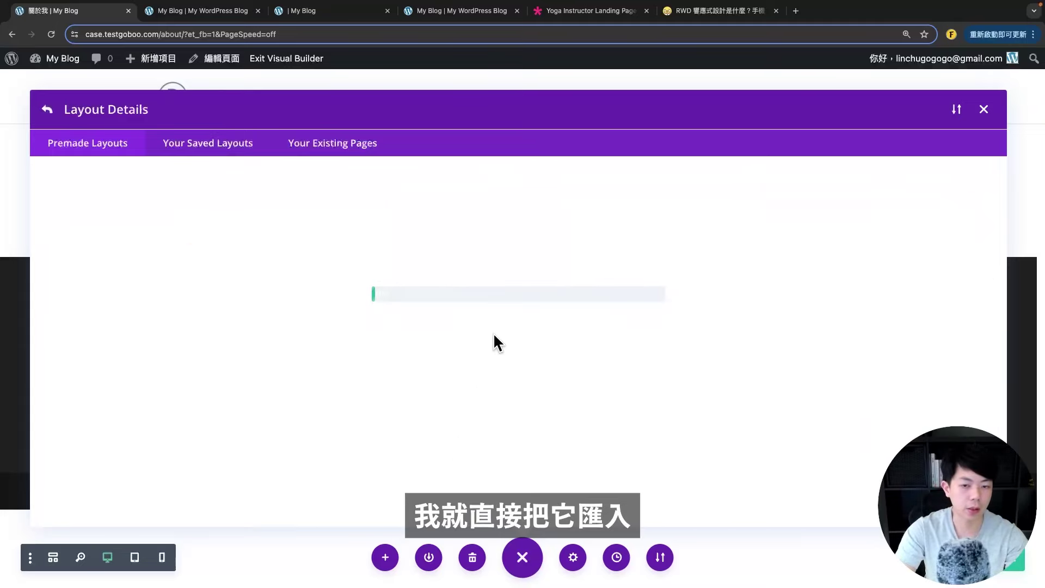
- Review the applied About Me layout, then bring up the 控制台 link options in the admin bar
scroll(422, 332, "down", 5)
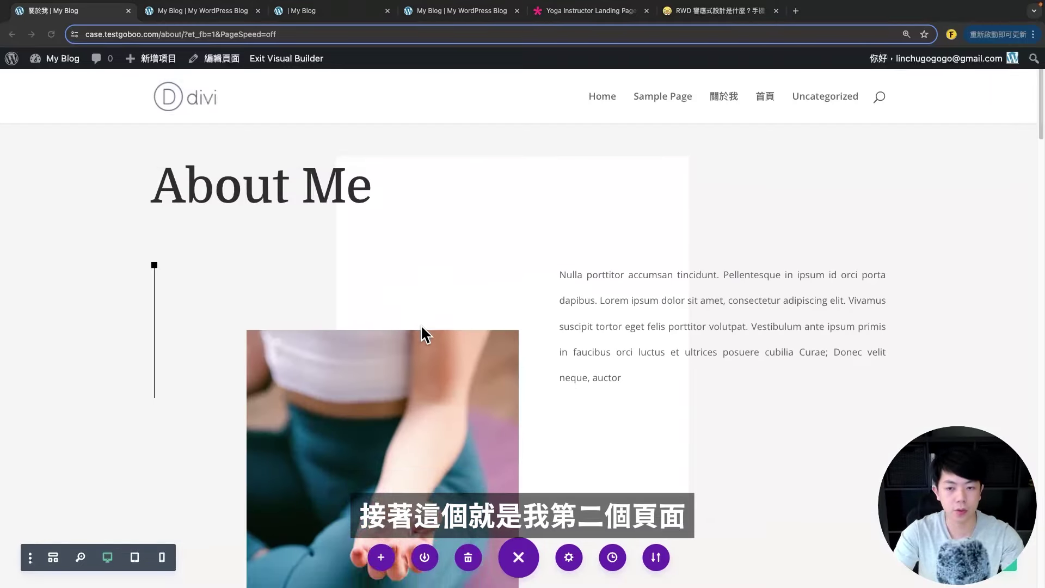
scroll(424, 323, "down", 2)
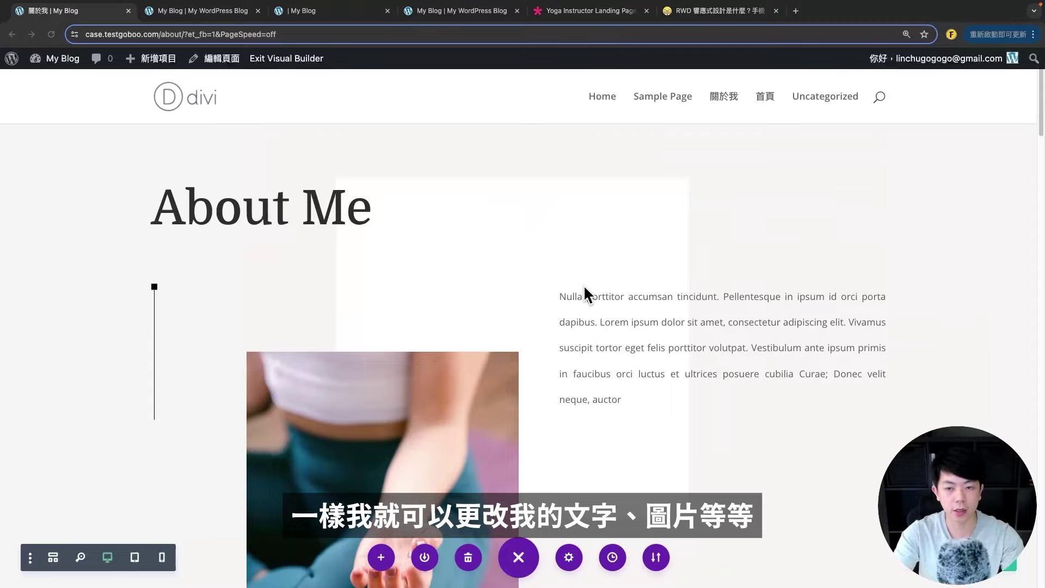
scroll(584, 289, "down", 20)
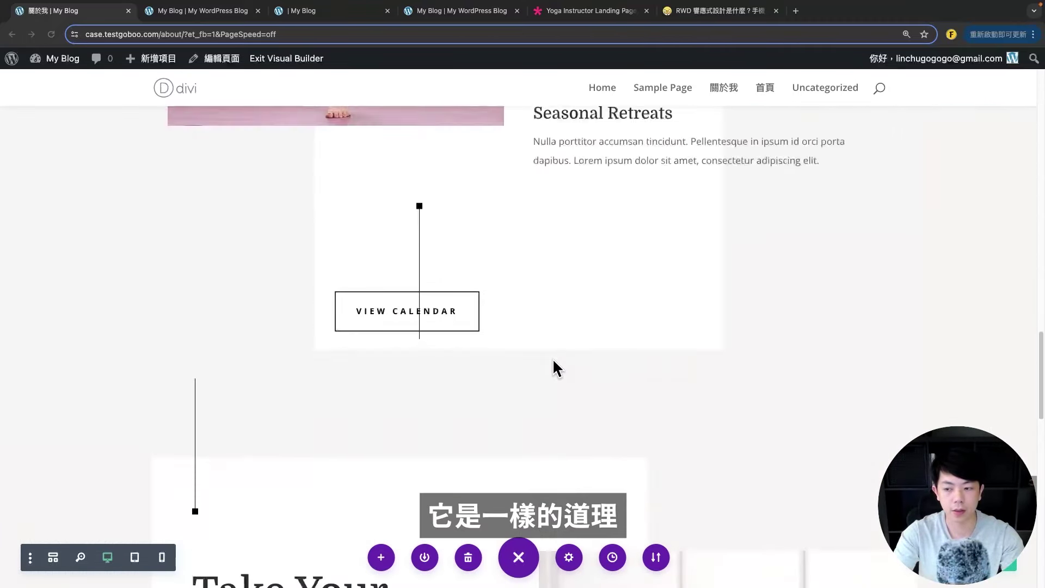
scroll(553, 360, "up", 20)
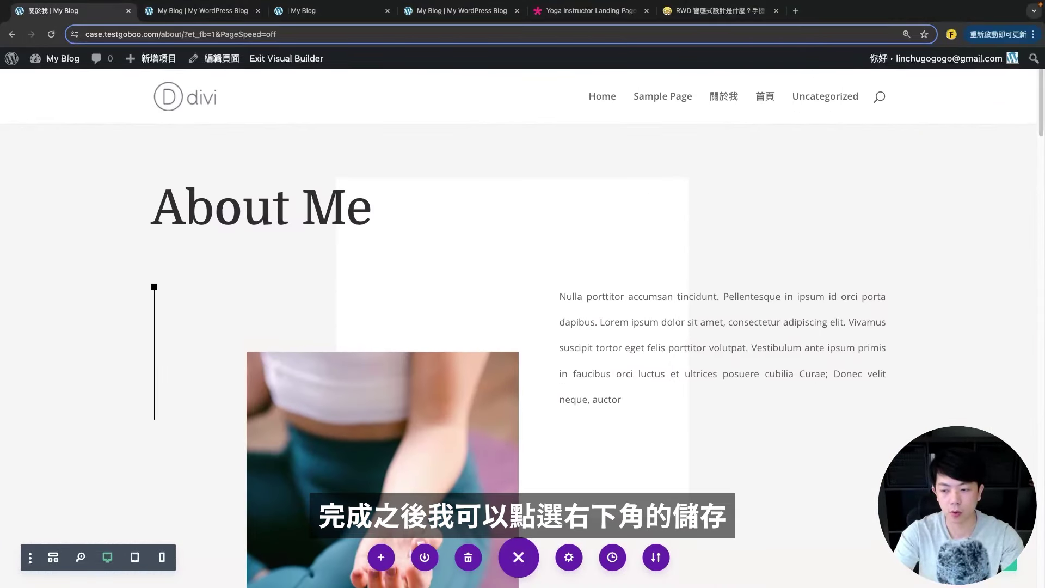
mouse_move(55, 59)
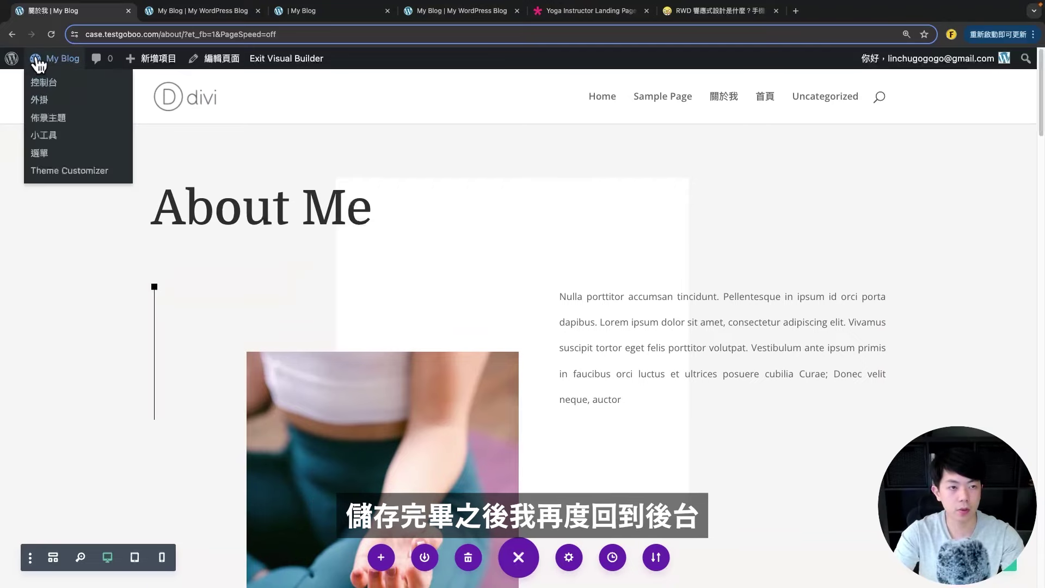
right_click(55, 81)
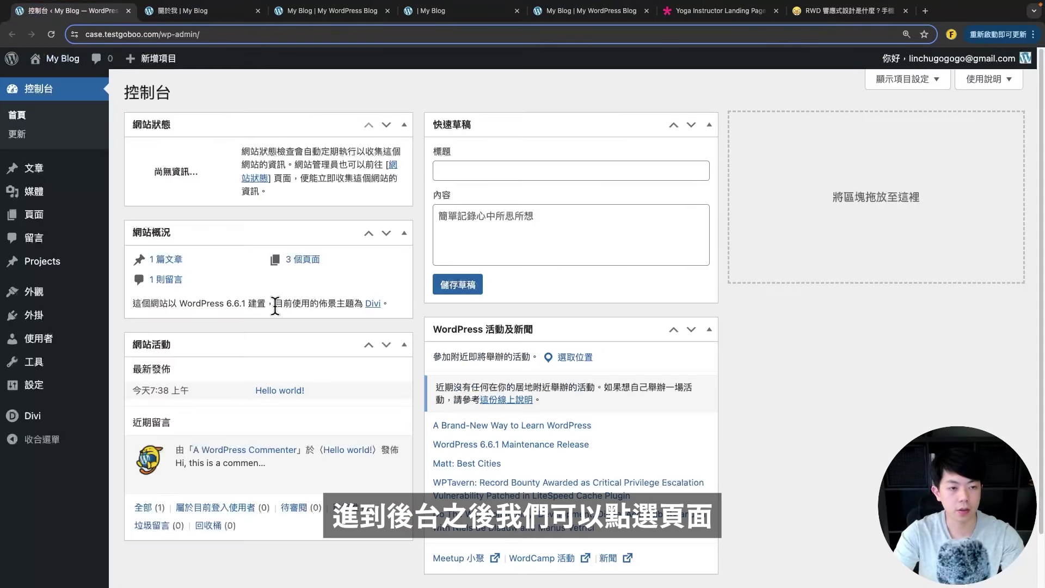
- Open the dashboard in a new tab, view the six-page Pages list, and get 價目表's view options
left_click(55, 220)
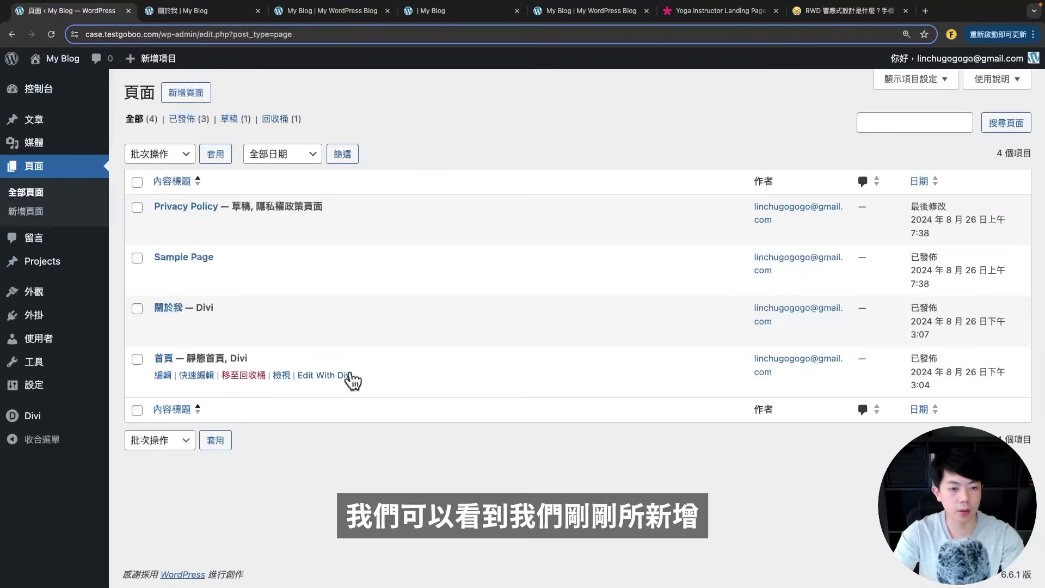
mouse_move(154, 312)
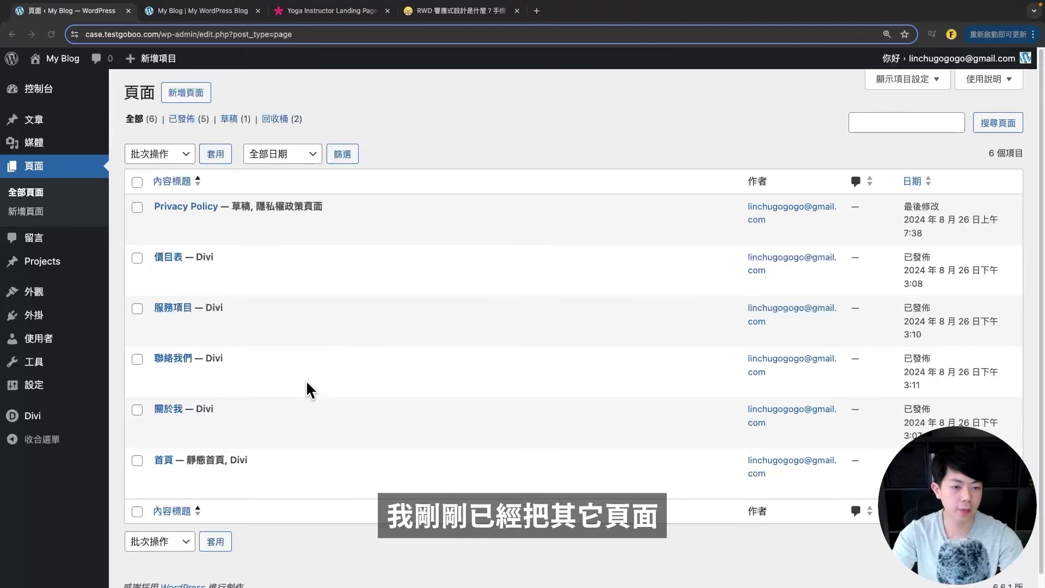
scroll(286, 341, "down", 1)
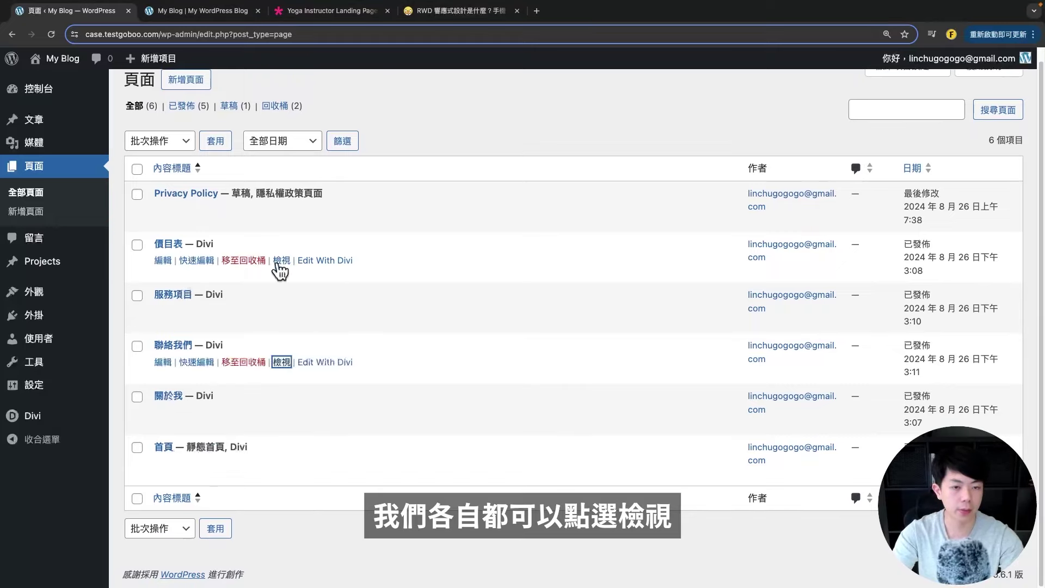
right_click(292, 264)
- Preview the live 價目表 page in a new tab, then close it
left_click(321, 271)
left_click(182, 11)
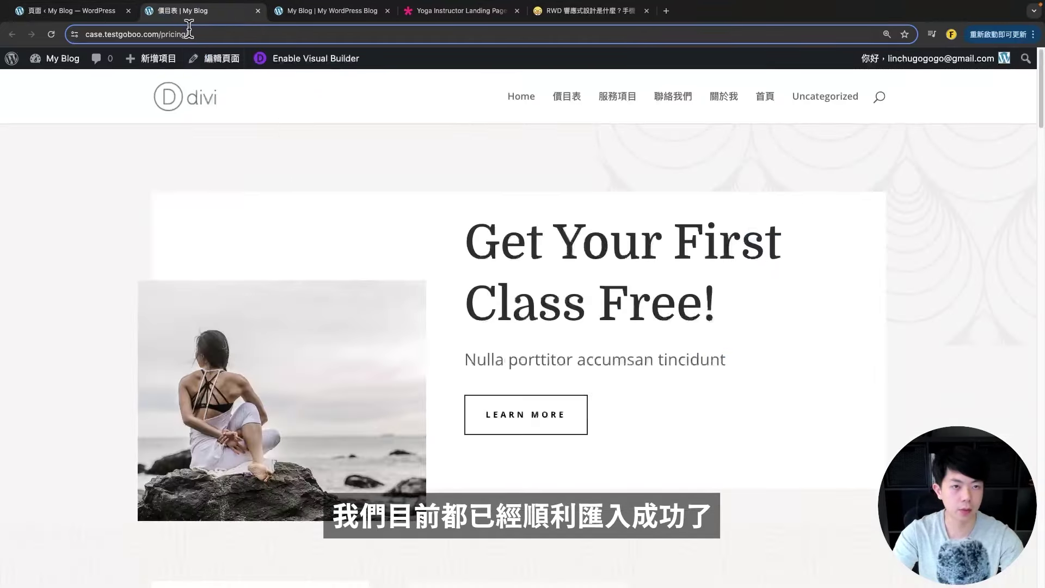
scroll(409, 264, "down", 10)
scroll(423, 337, "up", 10)
left_click(258, 11)
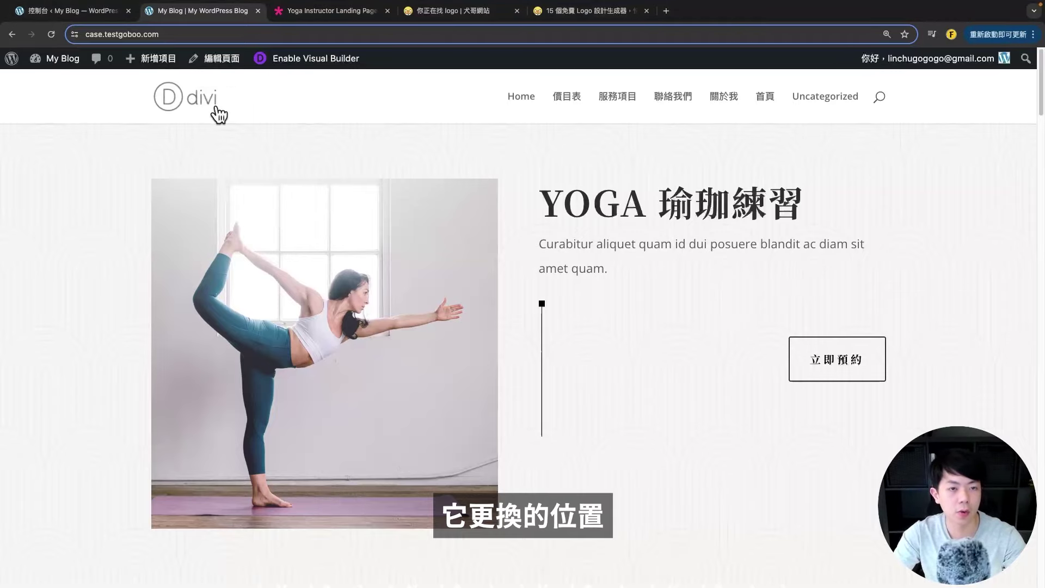
left_click(68, 11)
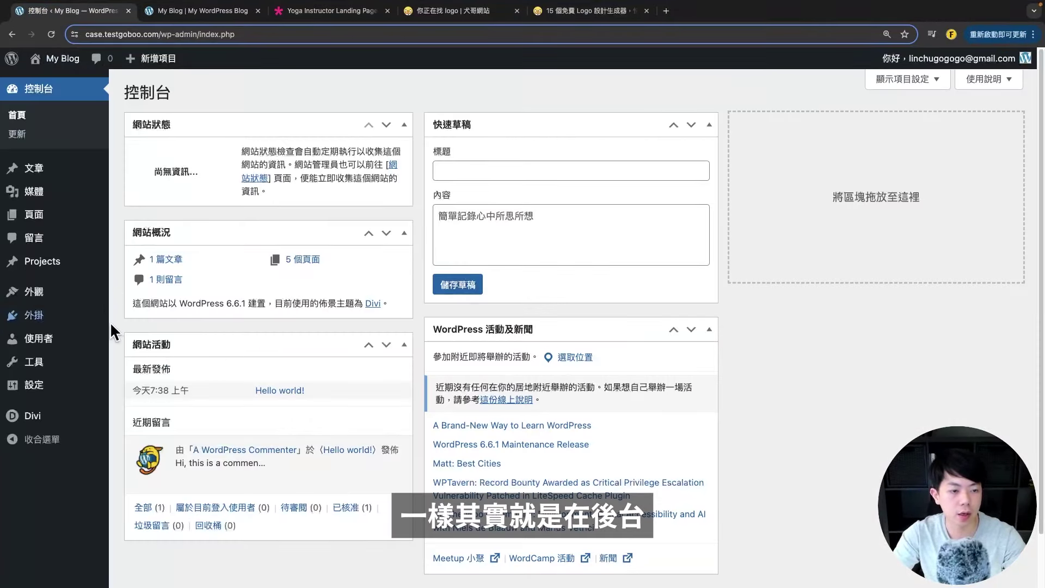
scroll(55, 381, "down", 2)
mouse_move(54, 422)
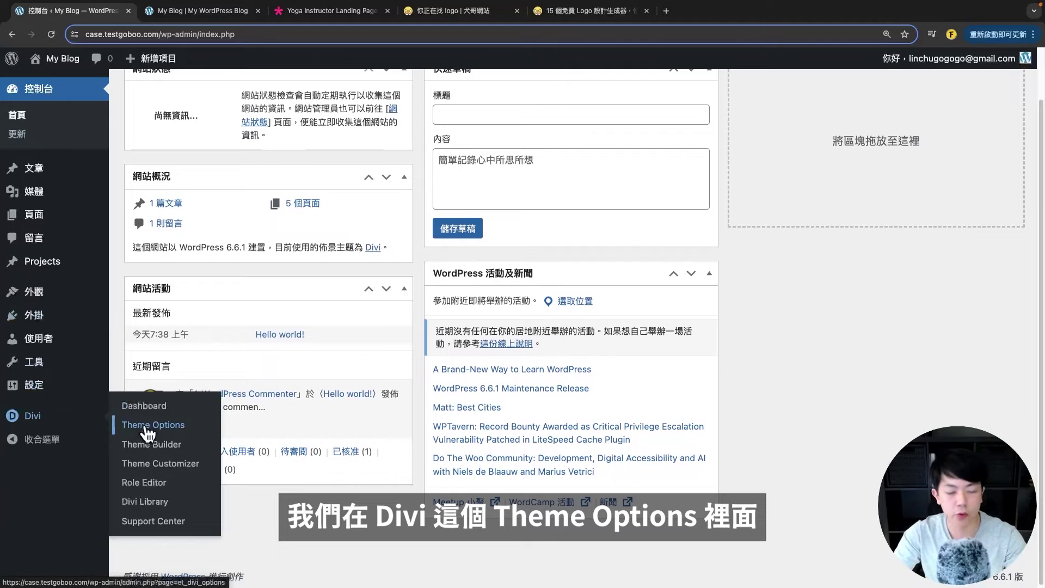
left_click(218, 11)
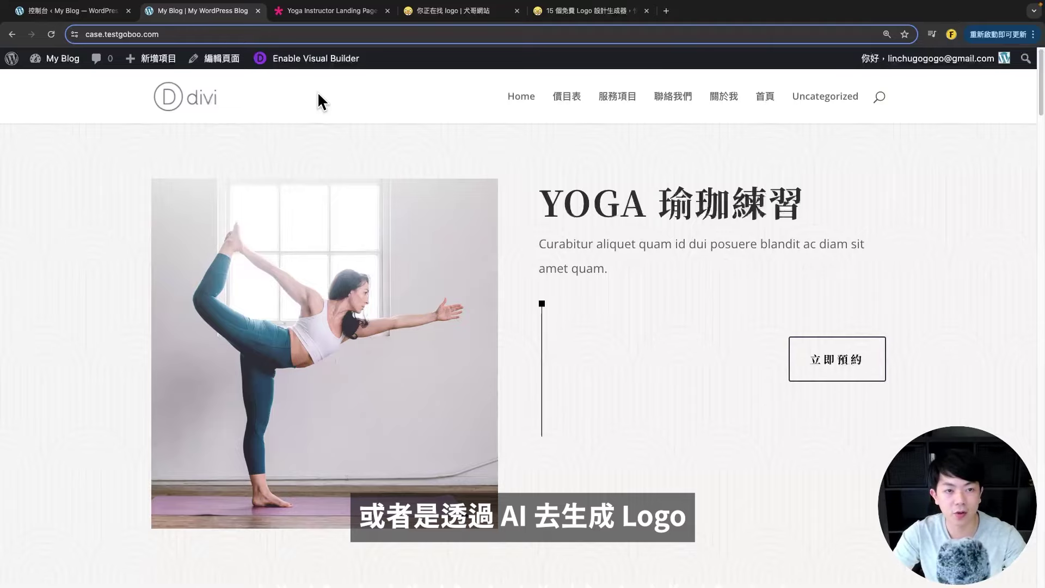
left_click(448, 11)
scroll(408, 179, "up", 10)
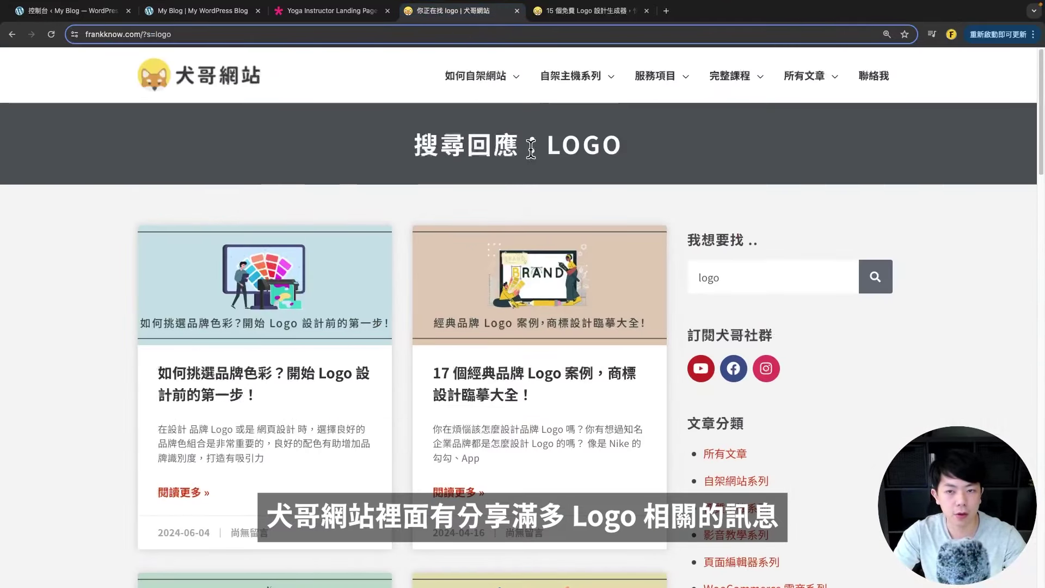
scroll(626, 229, "down", 1)
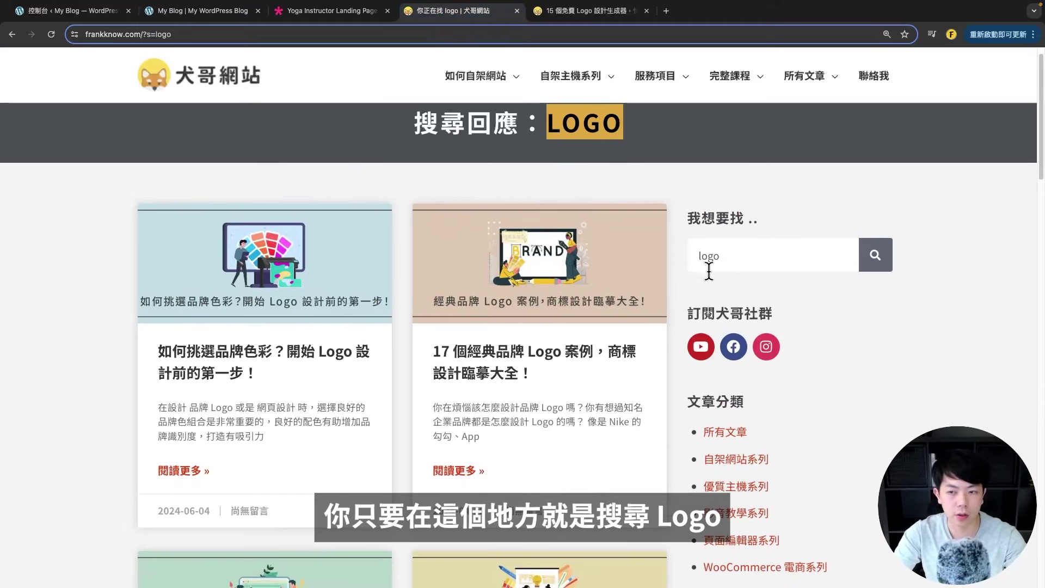
left_click_drag(730, 257, 688, 251)
scroll(680, 294, "down", 3)
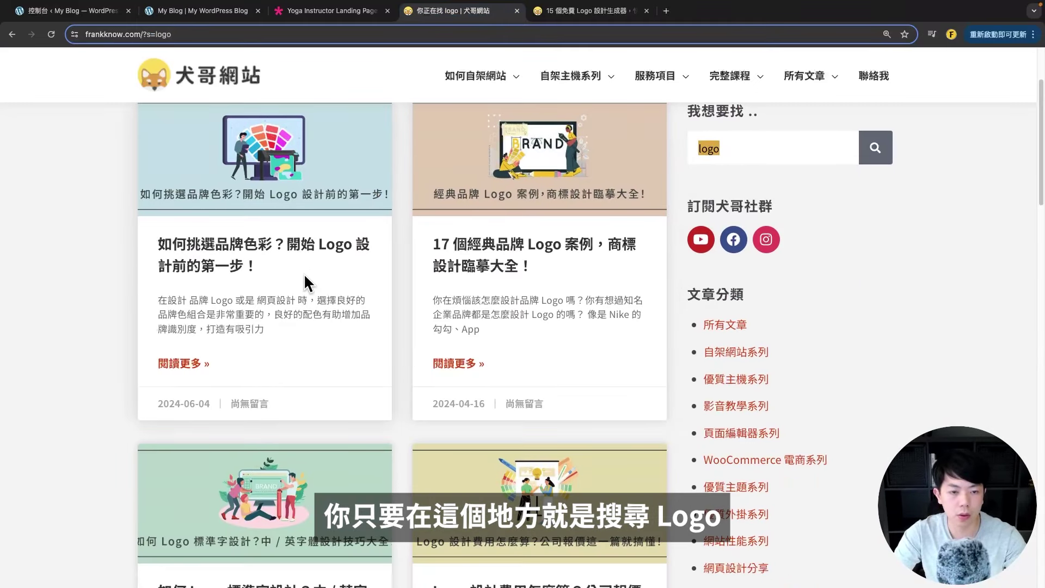
scroll(485, 295, "down", 2)
scroll(485, 297, "down", 2)
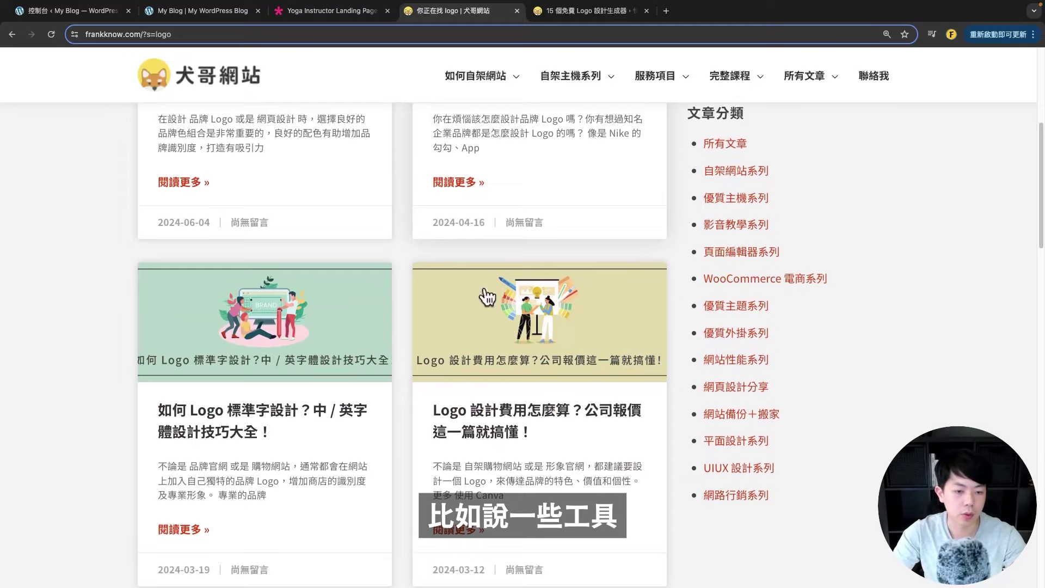
scroll(490, 299, "up", 6)
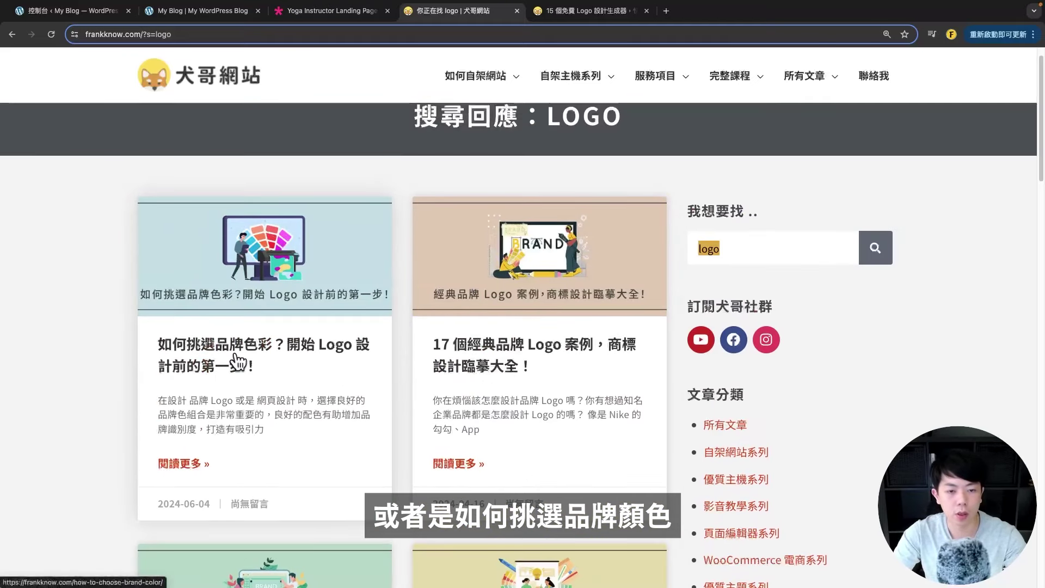
scroll(468, 376, "down", 5)
scroll(488, 360, "down", 12)
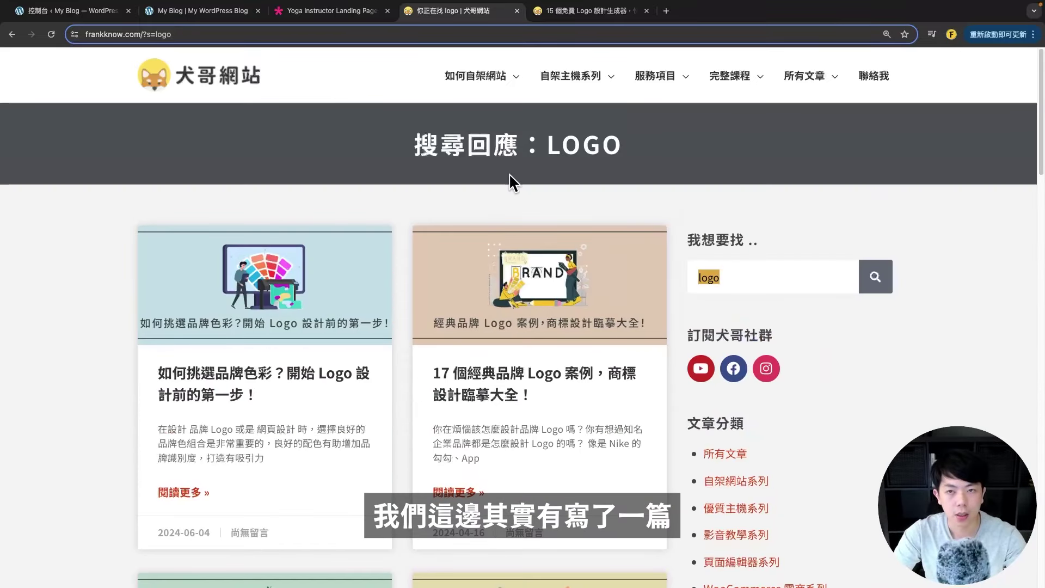
left_click(585, 11)
scroll(279, 395, "down", 3)
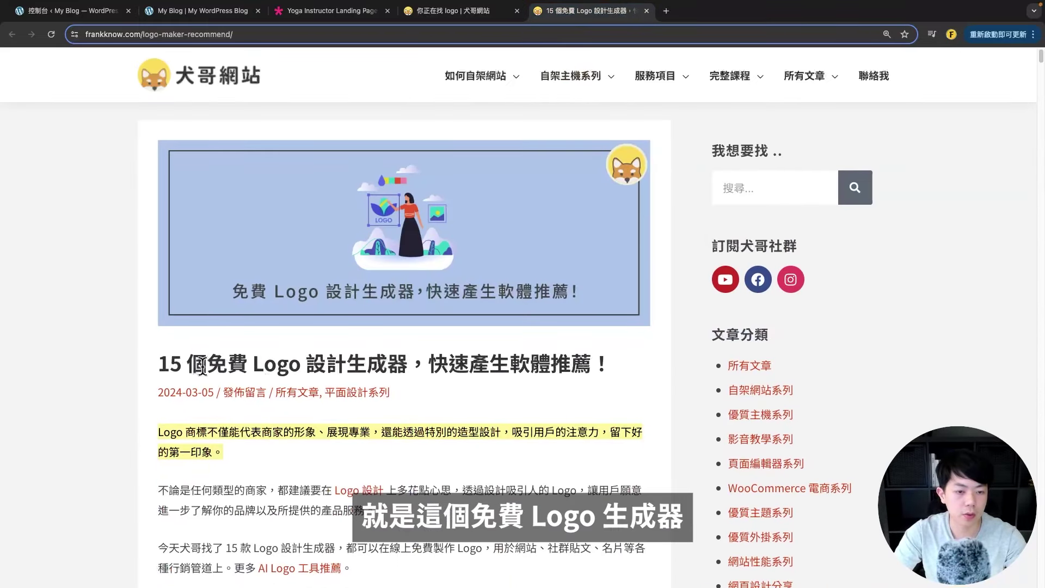
left_click_drag(228, 239, 401, 238)
scroll(401, 238, "down", 6)
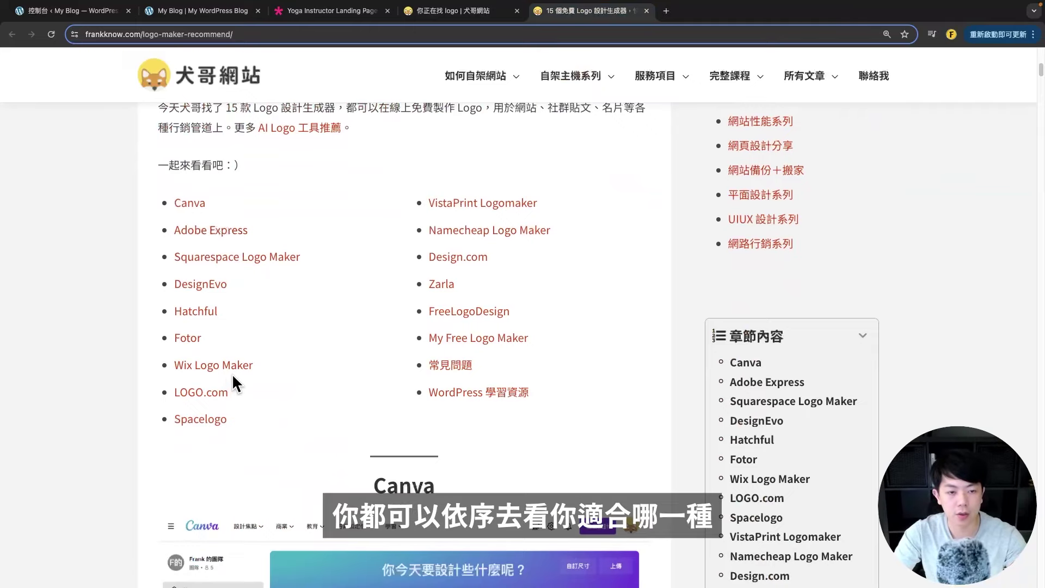
scroll(233, 372, "up", 10)
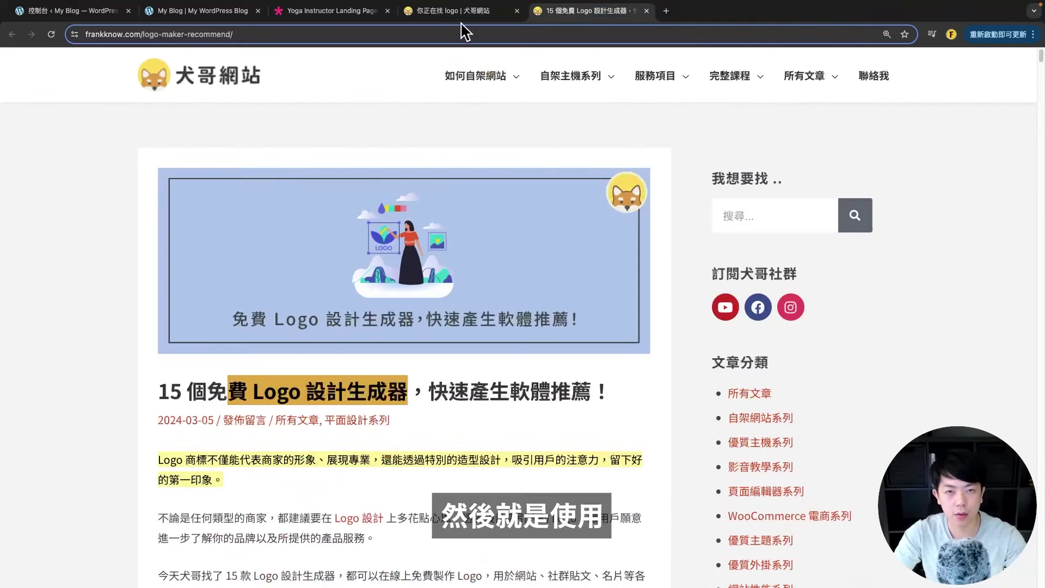
key("super+2")
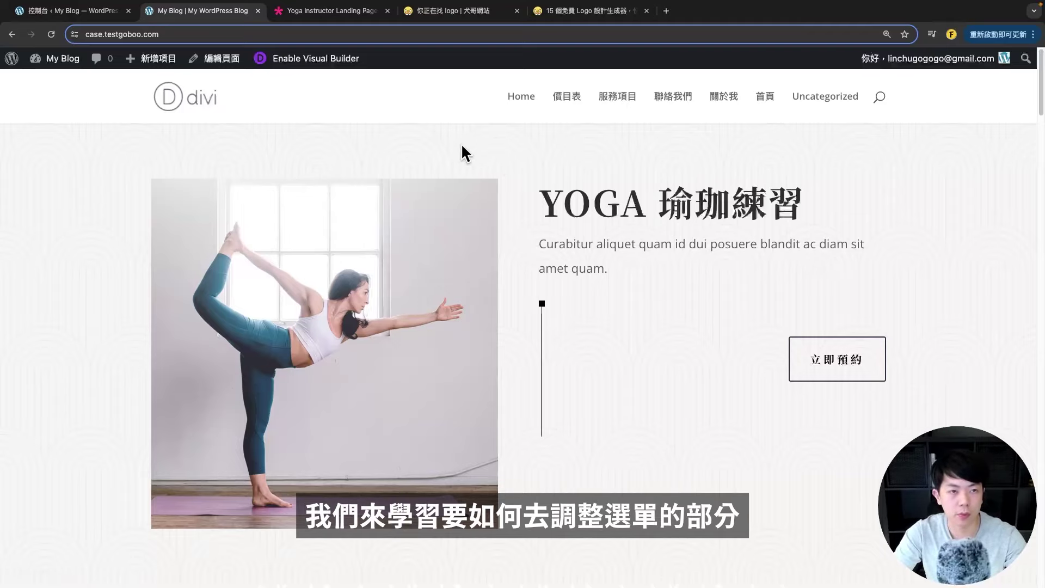
- Under 外觀 > 選單, create the menu 網站主選單 with the Primary Menu location ticked
left_click(73, 11)
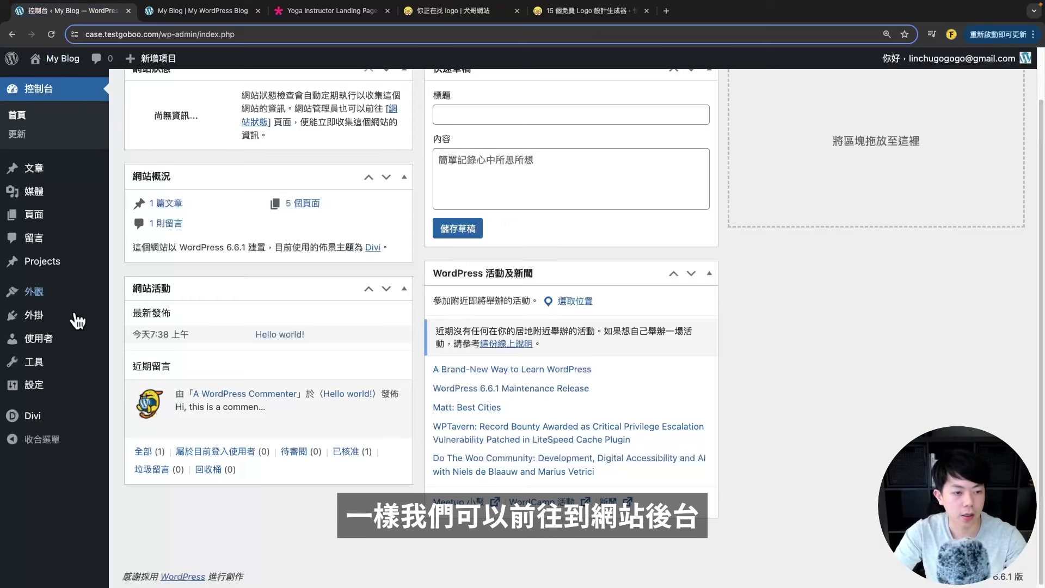
mouse_move(55, 294)
left_click(146, 380)
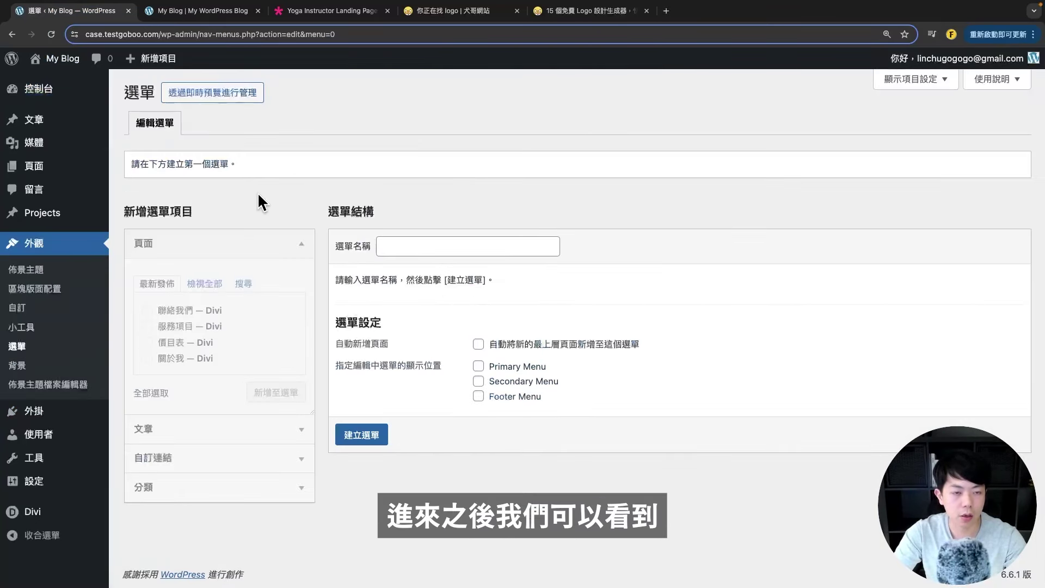
left_click(421, 247)
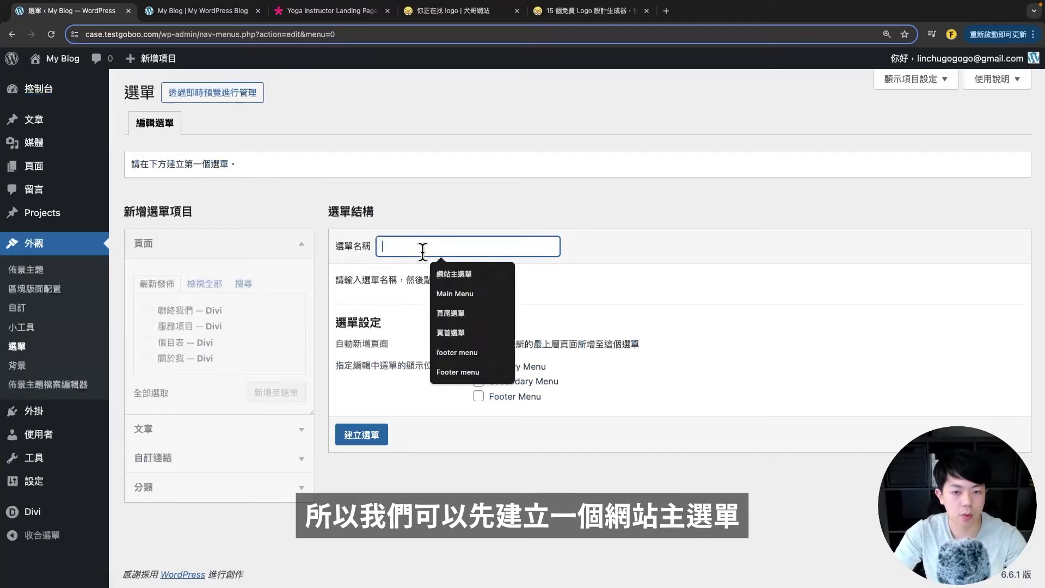
left_click(460, 271)
left_click_drag(431, 246, 386, 251)
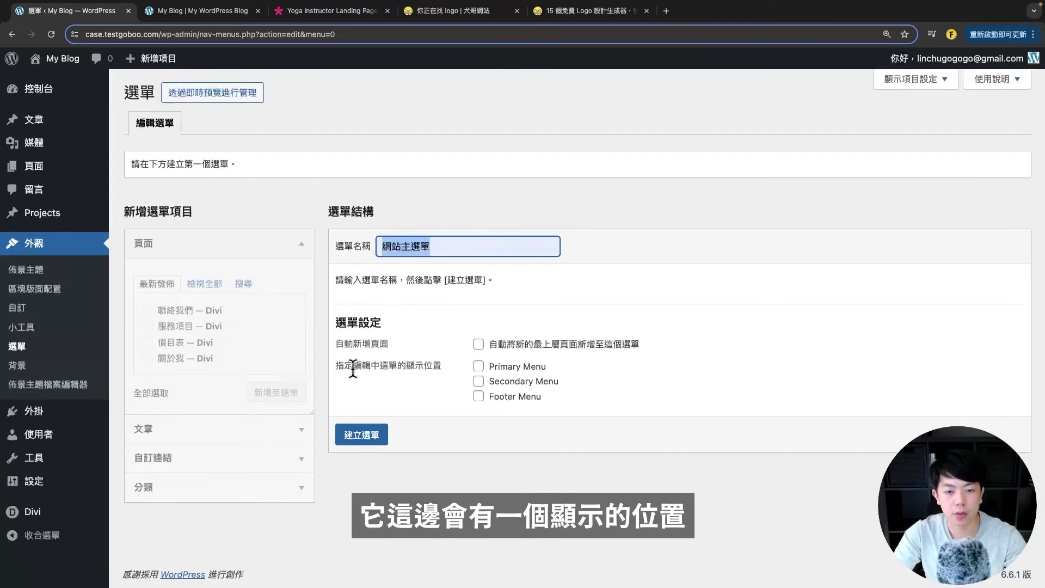
left_click_drag(354, 365, 413, 366)
left_click(549, 370)
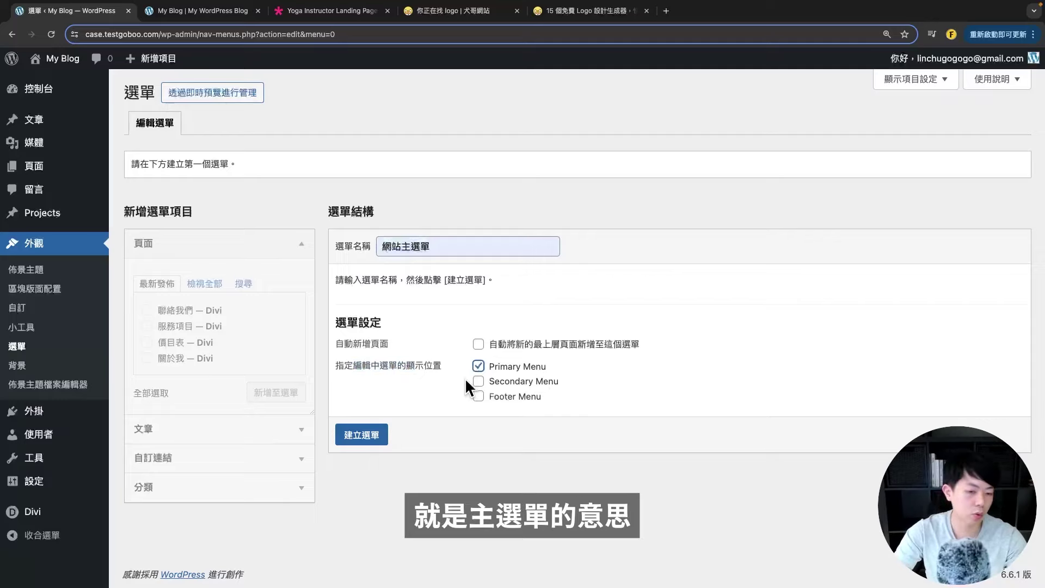
left_click(373, 436)
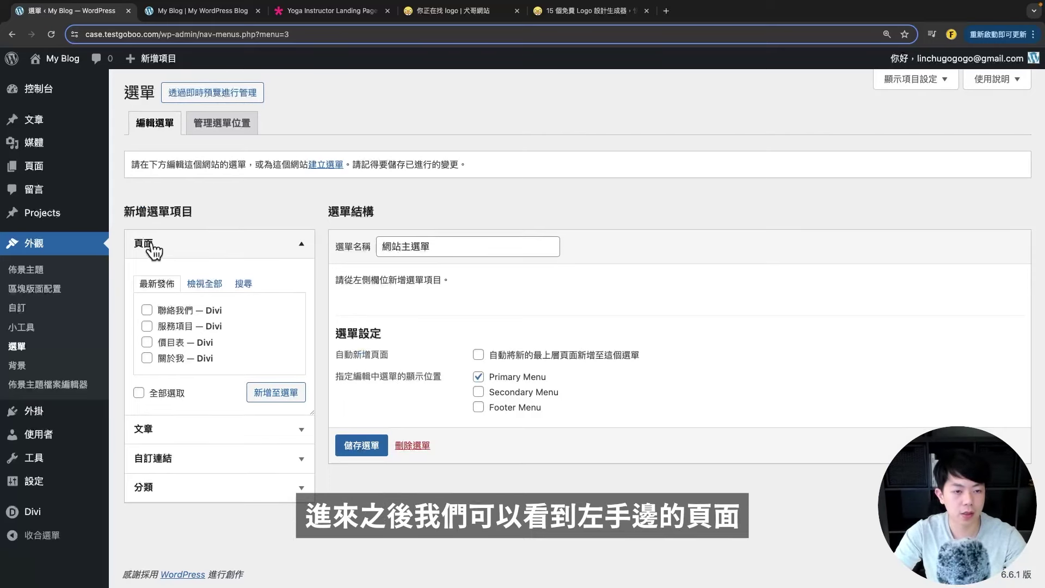
- Add the pages 首頁, 關於我, 服務項目, 價目表 and 聯絡我們 to the 網站主選單 menu
left_click(205, 285)
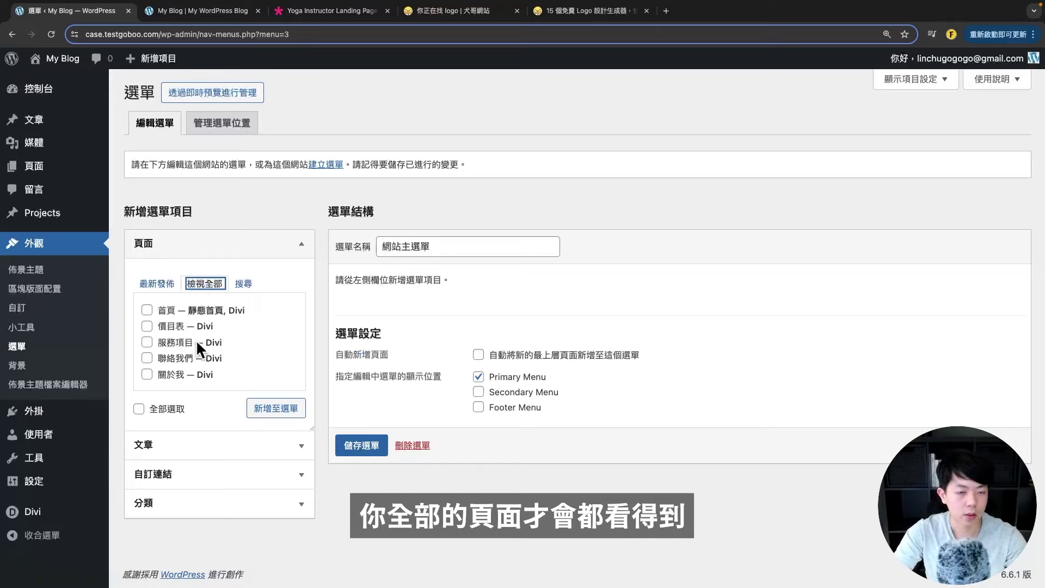
left_click(165, 375)
left_click(275, 408)
scroll(645, 375, "down", 3)
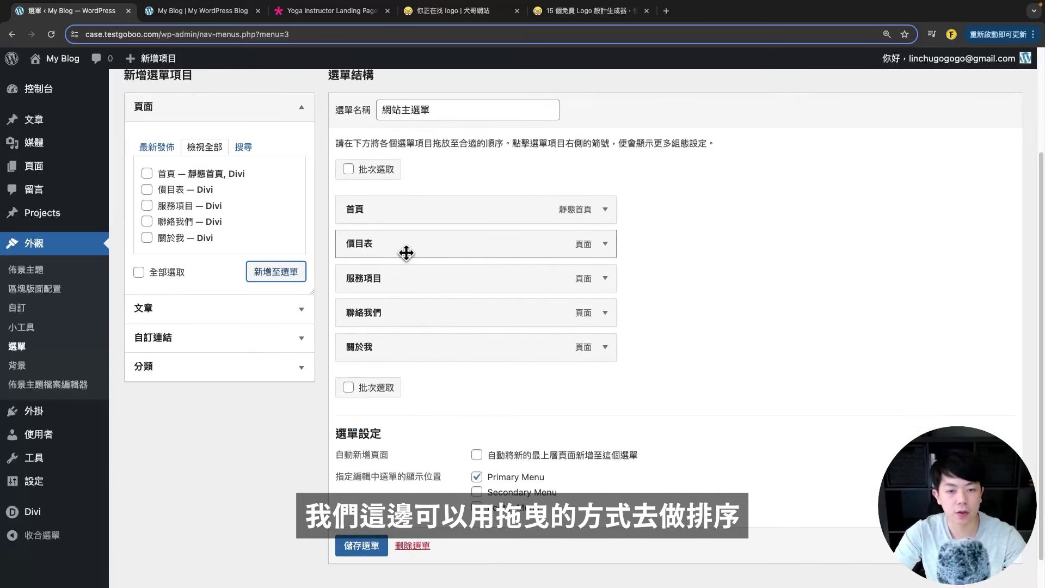
- Move 關於我 below 首頁 and 服務項目 above 價目表, all top-level, and save
left_click_drag(383, 343, 357, 246)
left_click_drag(381, 312, 376, 276)
scroll(427, 273, "up", 1)
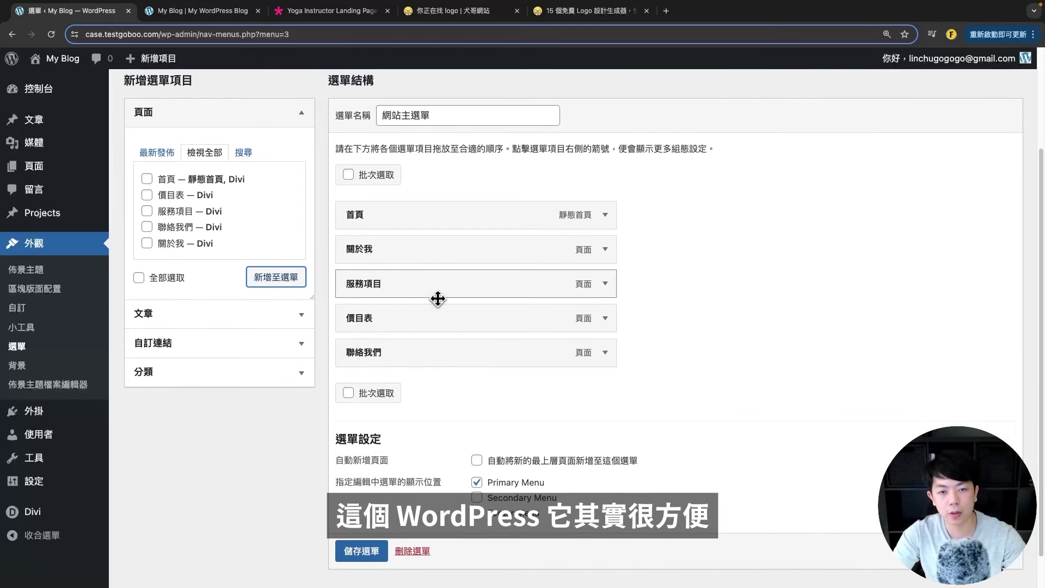
scroll(430, 304, "up", 1)
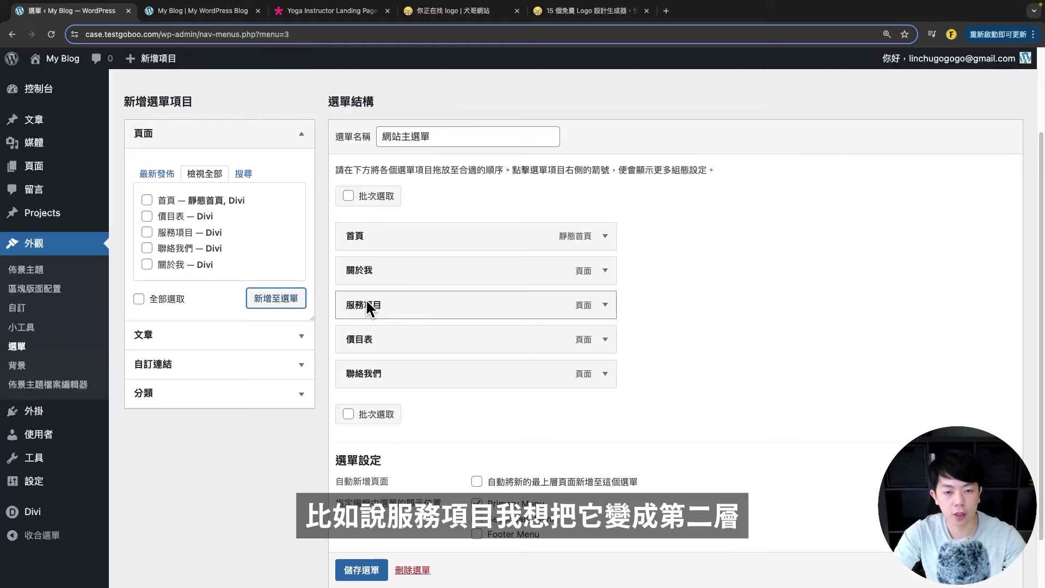
left_click_drag(366, 304, 440, 311)
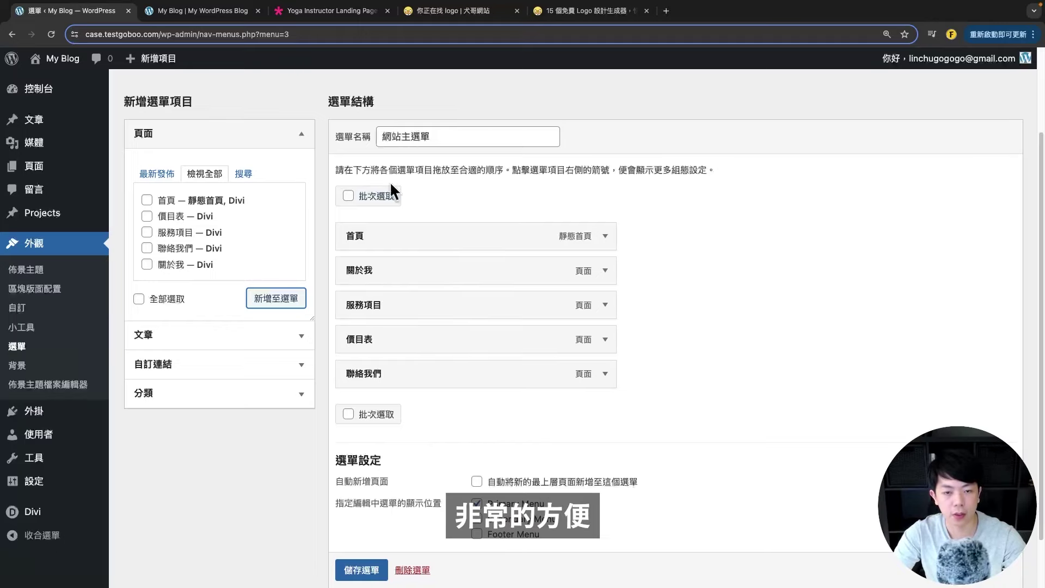
scroll(497, 282, "down", 1)
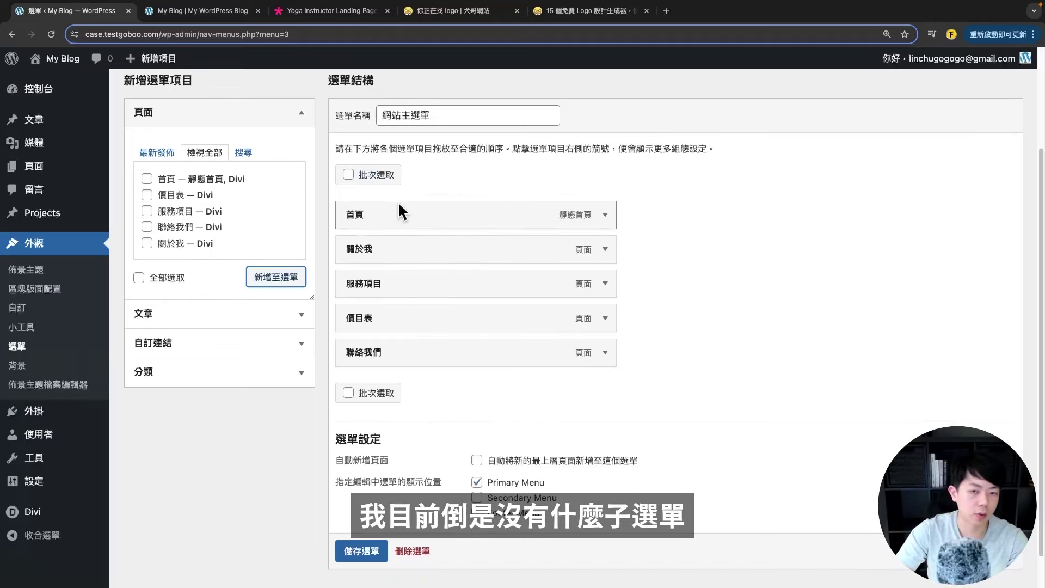
scroll(461, 403, "down", 2)
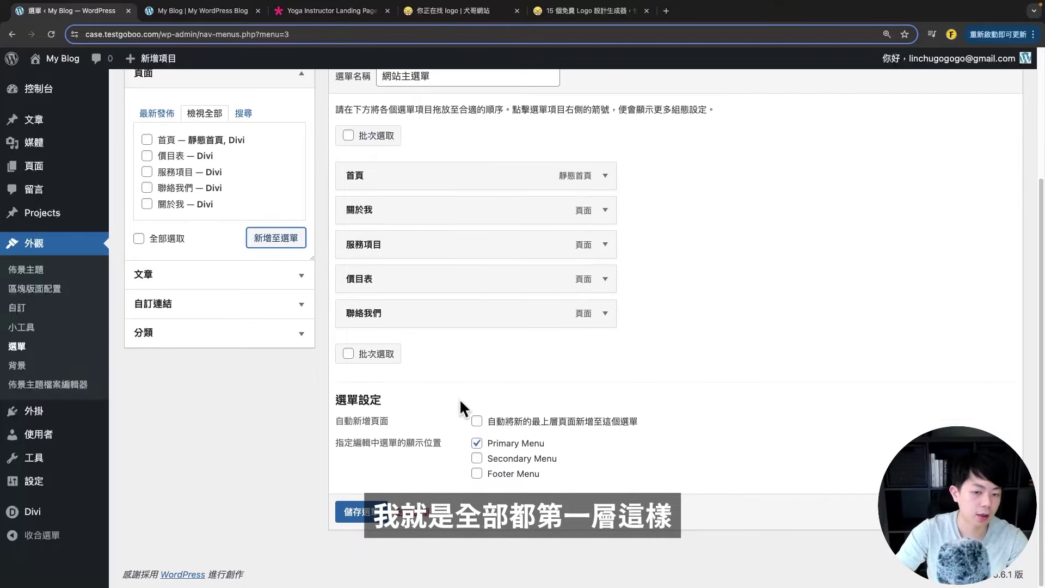
left_click(361, 511)
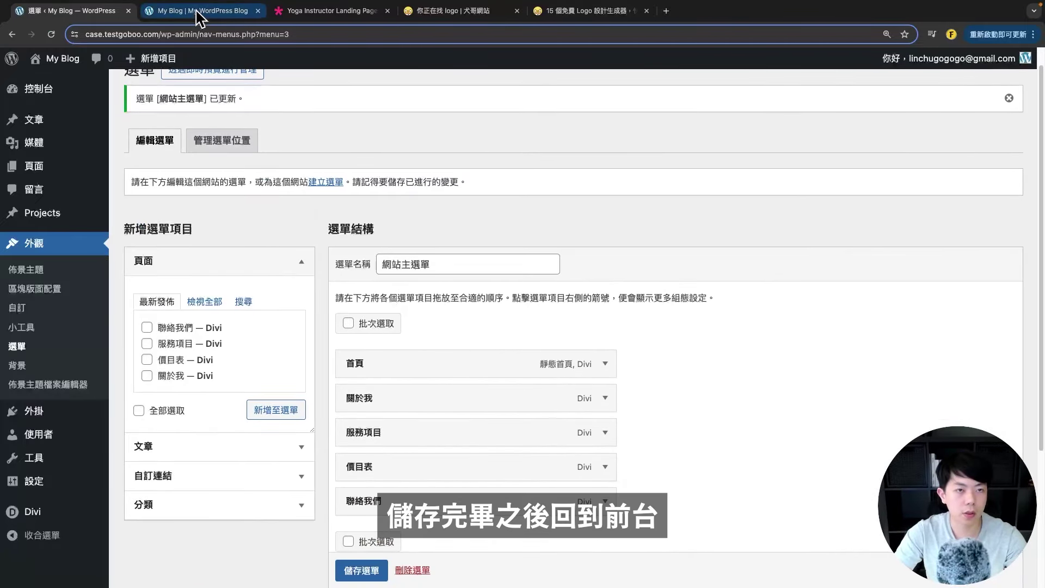
- Reload the live site and check the front page and the 關於我 page
left_click(197, 12)
left_click(50, 34)
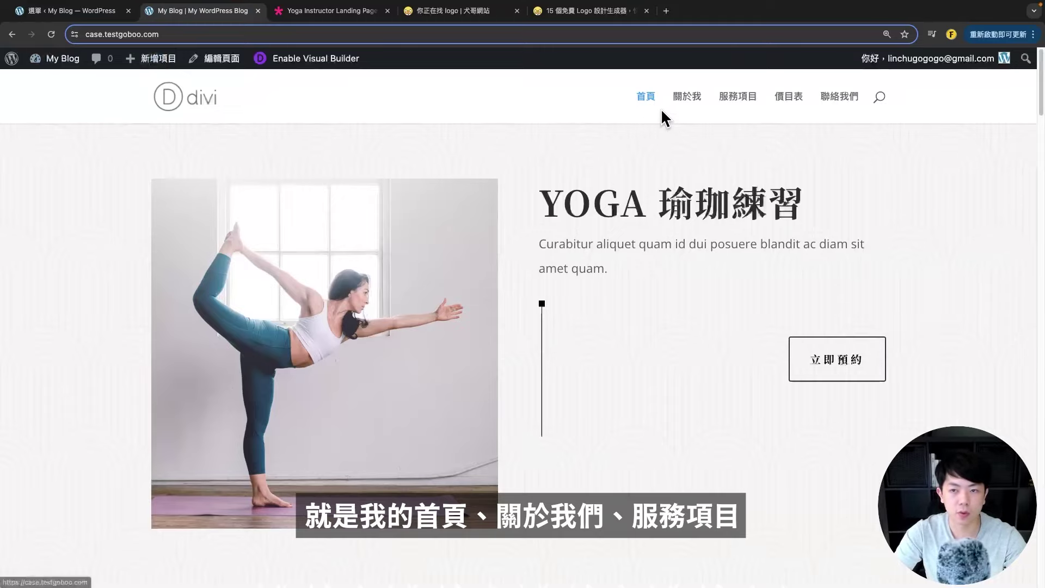
scroll(729, 261, "down", 10)
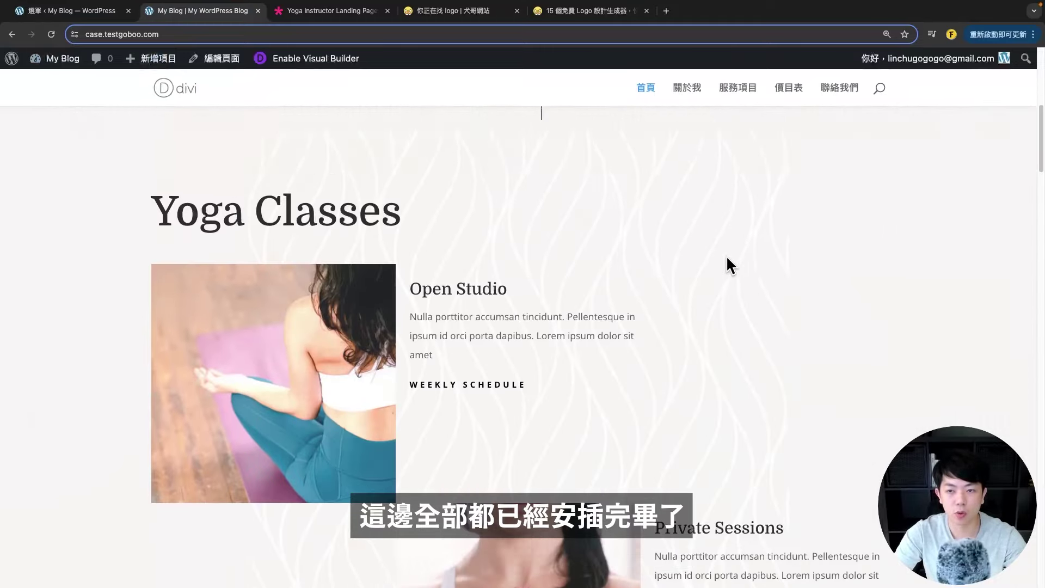
scroll(732, 180, "up", 10)
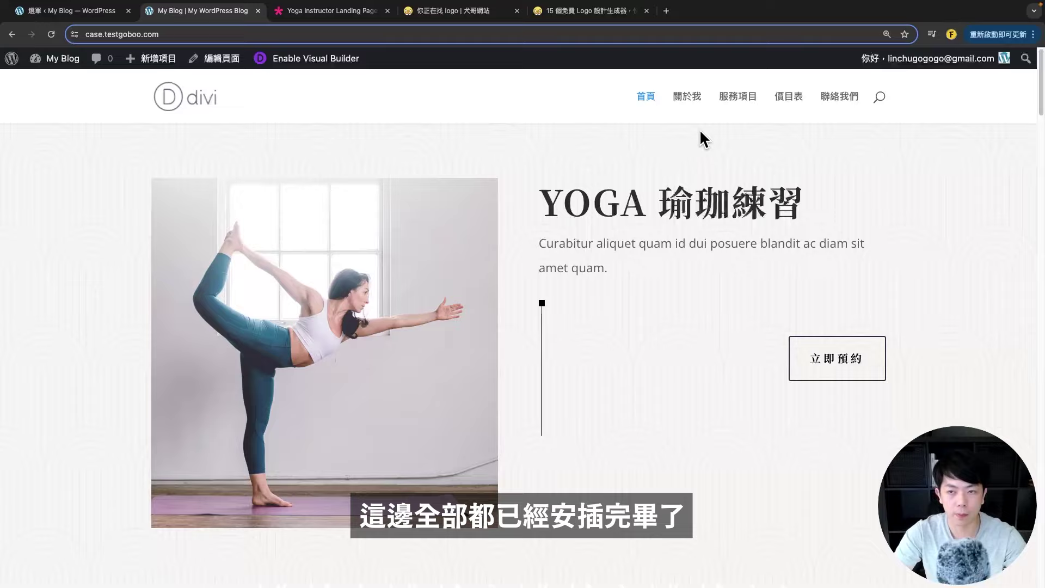
scroll(567, 302, "down", 1)
scroll(580, 299, "up", 1)
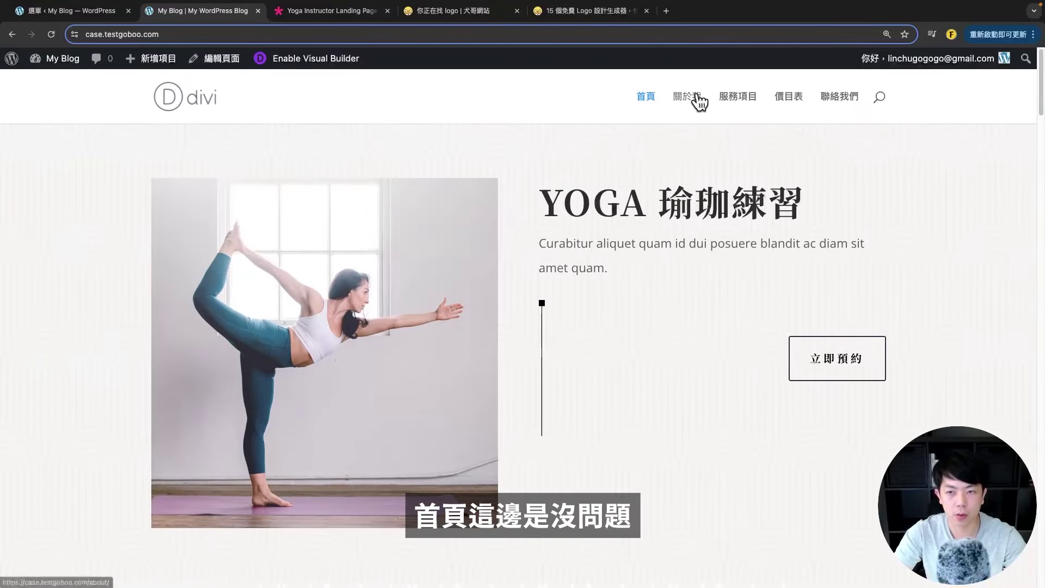
left_click(698, 101)
scroll(642, 287, "down", 5)
scroll(635, 294, "up", 4)
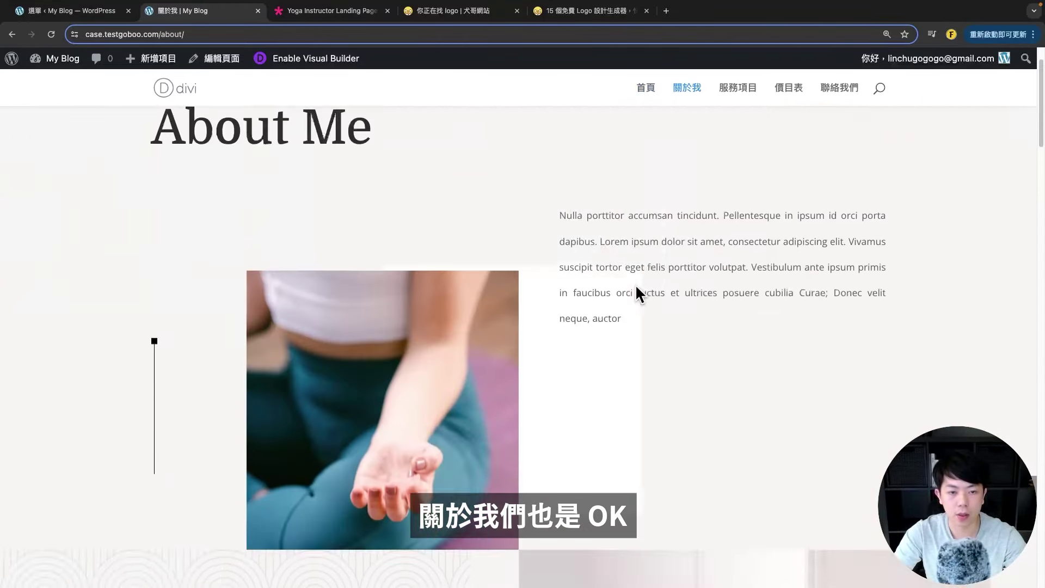
scroll(635, 284, "up", 2)
- Check the 服務項目, 價目表 and 聯絡我們 pages through the navigation menu
left_click(732, 101)
scroll(667, 329, "down", 5)
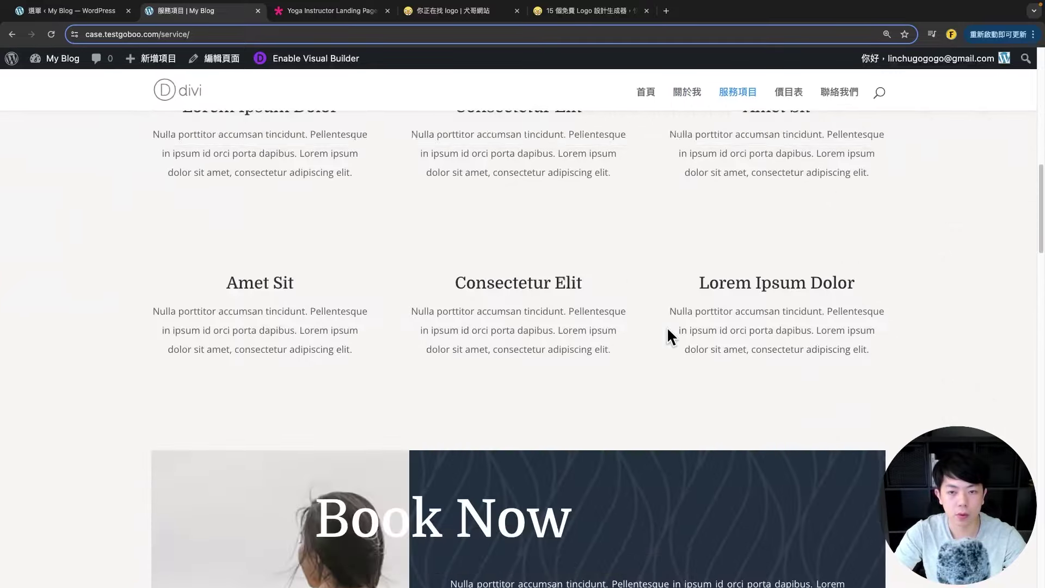
scroll(668, 335, "up", 5)
left_click(796, 97)
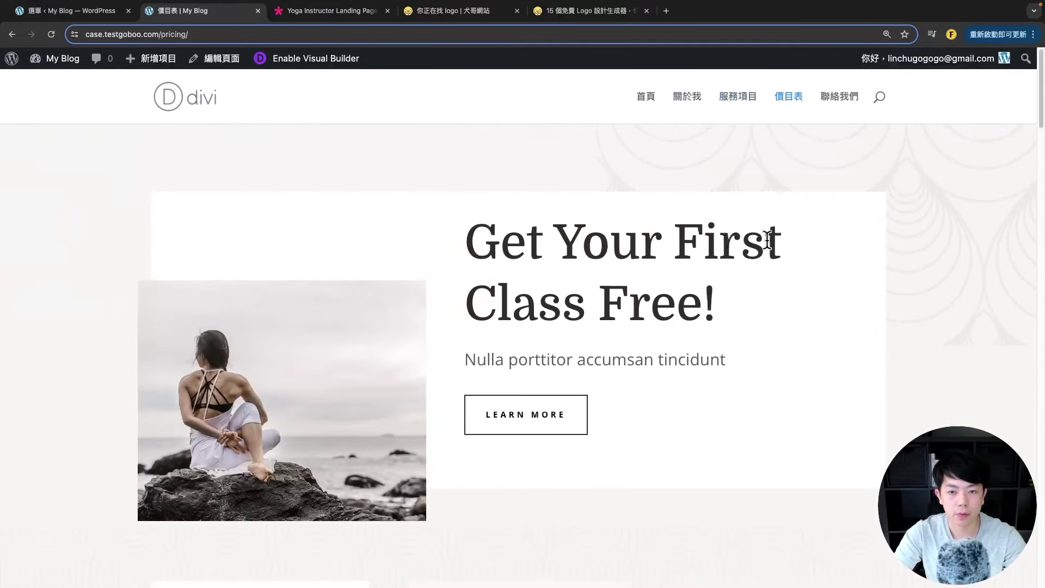
scroll(762, 245, "down", 5)
scroll(753, 250, "up", 5)
left_click(837, 102)
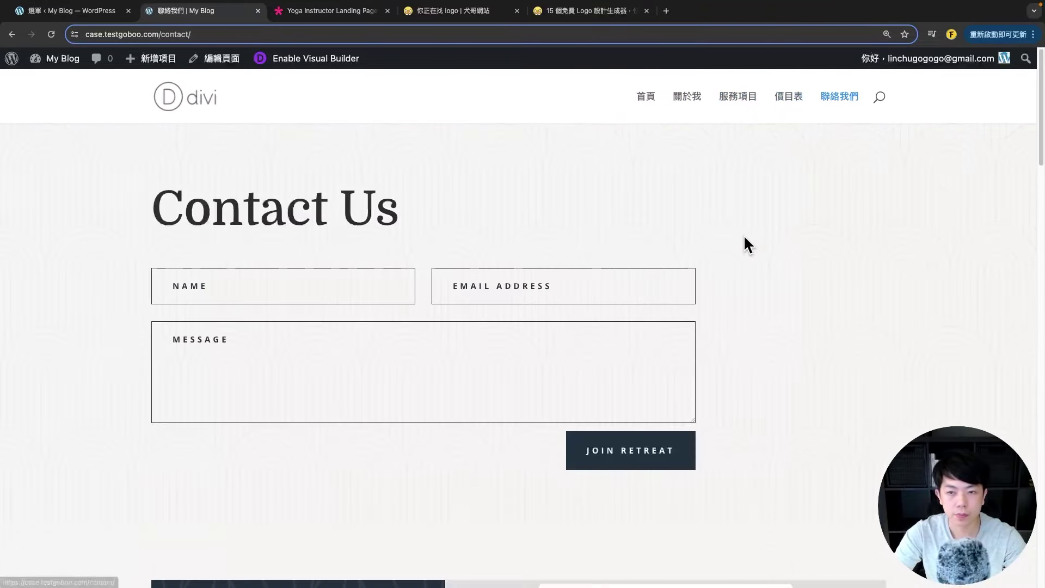
scroll(744, 238, "down", 5)
scroll(730, 303, "up", 5)
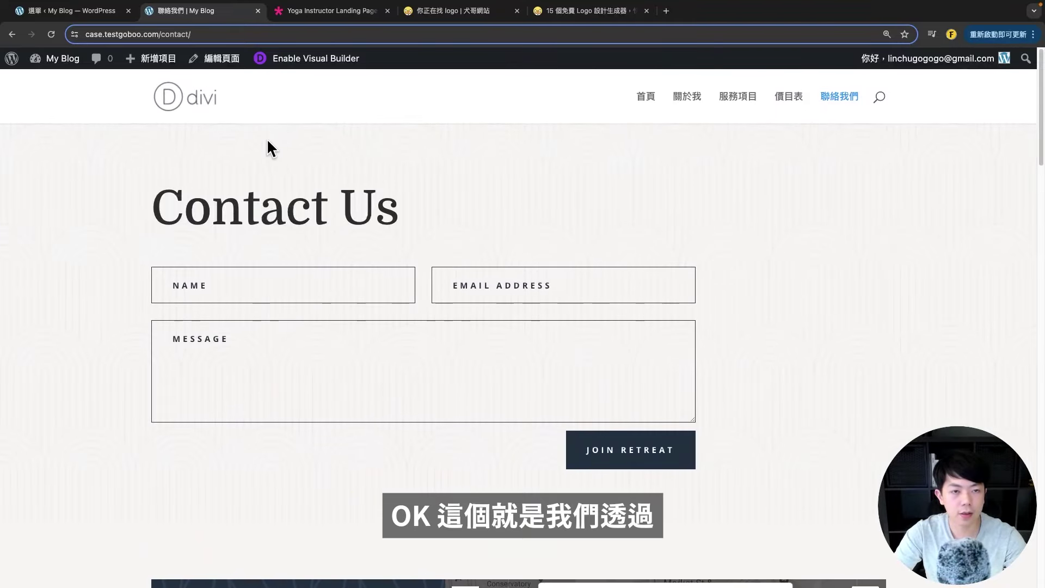
- Open the 聯絡我們 Contact Us page in Divi's Visual Builder
left_click(70, 12)
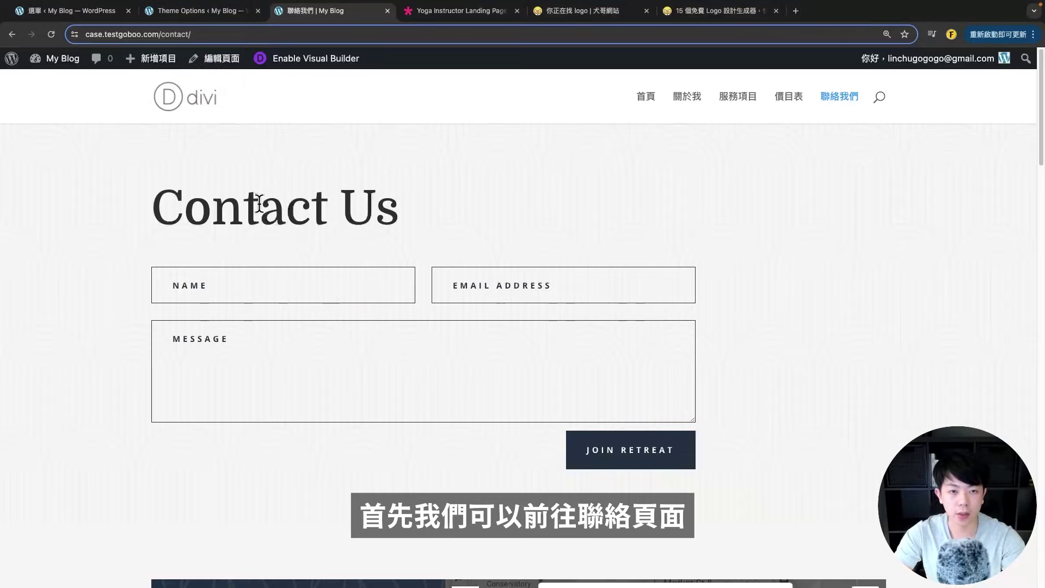
left_click_drag(152, 206, 403, 203)
scroll(419, 250, "down", 2)
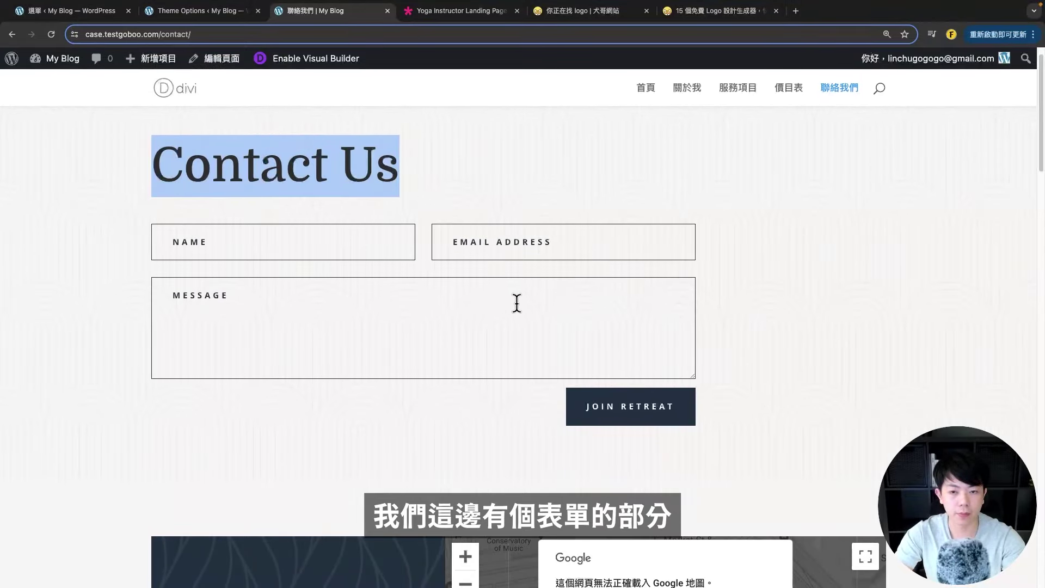
scroll(372, 320, "down", 6)
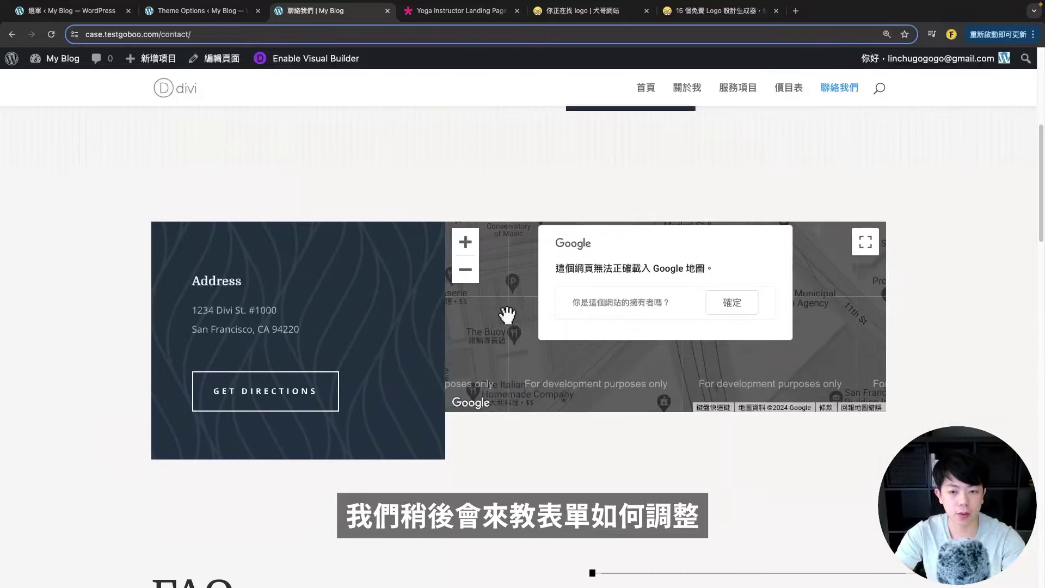
left_click(558, 308)
scroll(557, 308, "up", 1)
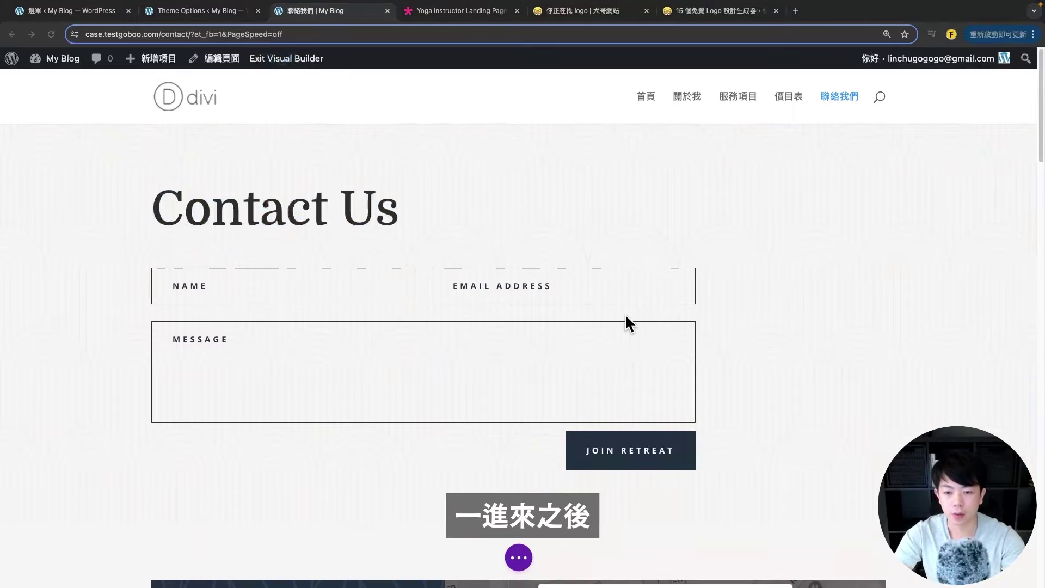
- Open the contact form's settings, docked right, showing its Name, Email and Message fields
scroll(349, 260, "down", 1)
left_click(518, 556)
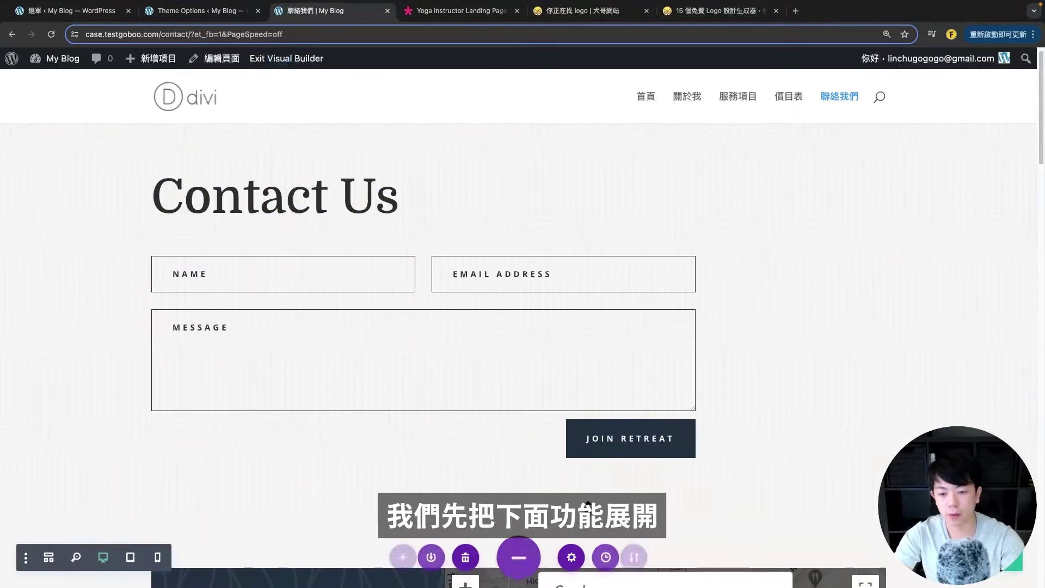
mouse_move(371, 261)
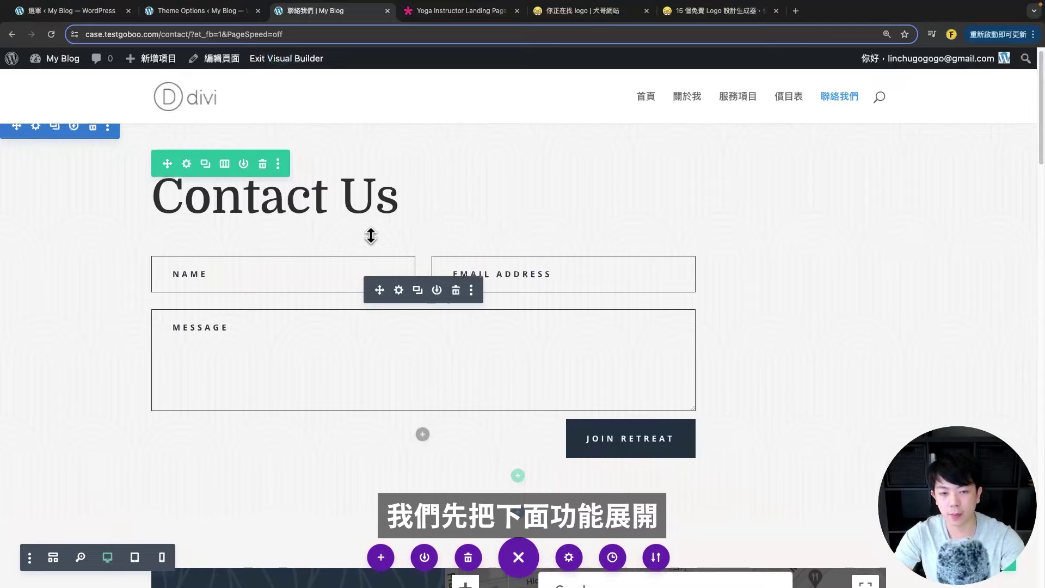
left_click(400, 294)
left_click_drag(184, 121, 841, 104)
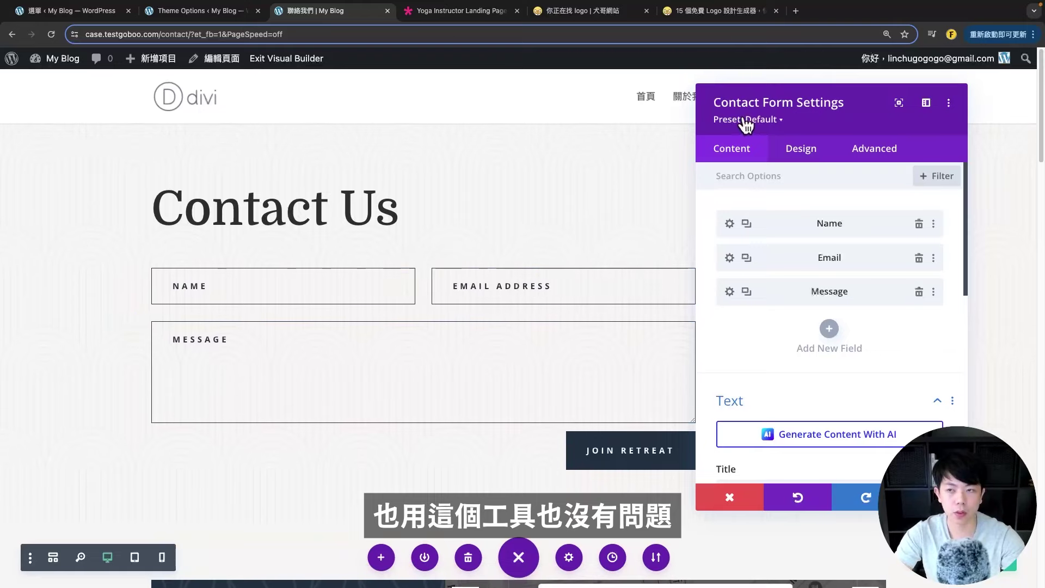
left_click_drag(746, 123, 727, 159)
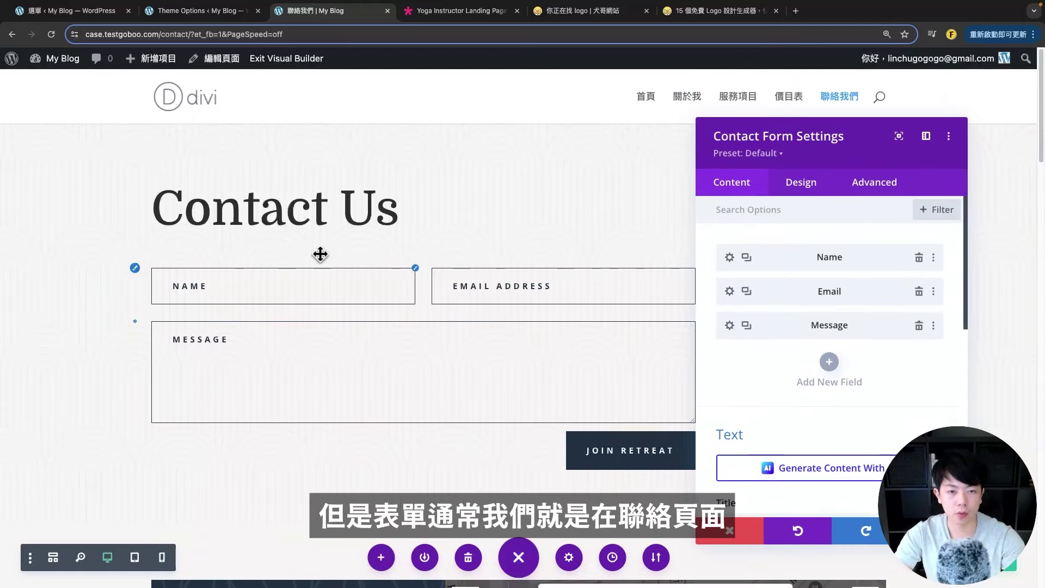
scroll(343, 245, "down", 1)
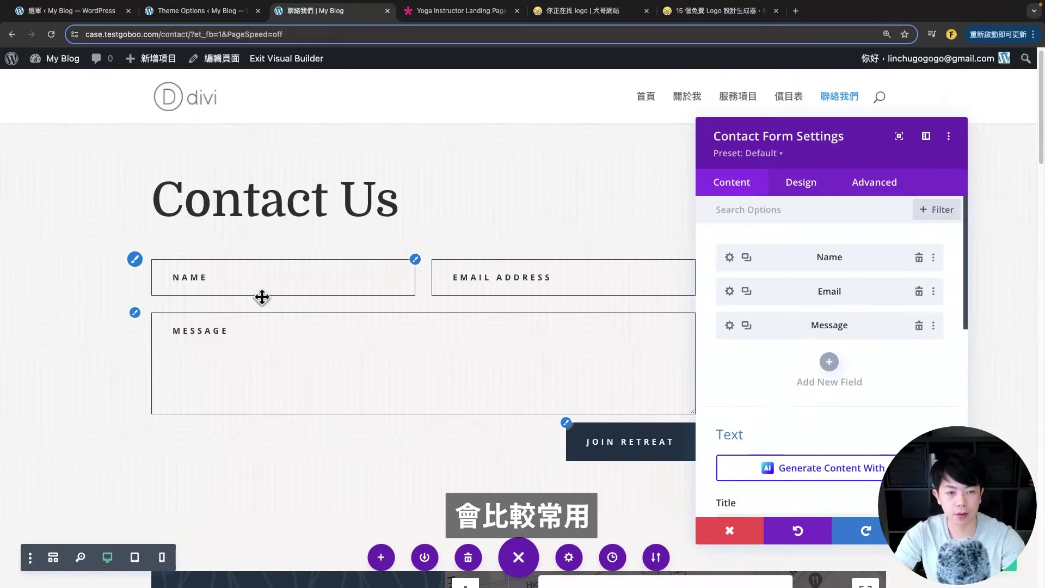
scroll(261, 296, "down", 1)
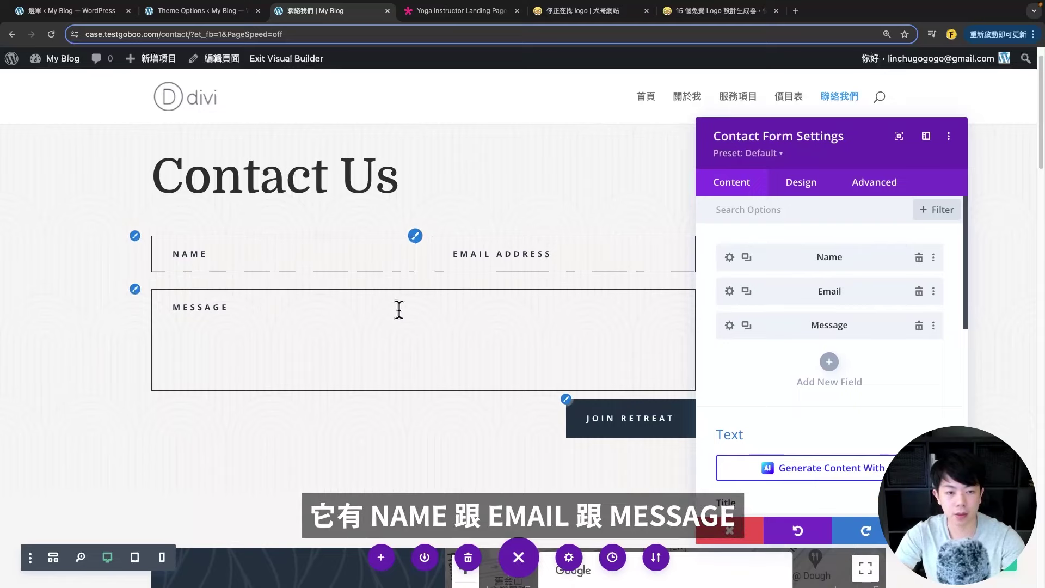
scroll(490, 304, "down", 1)
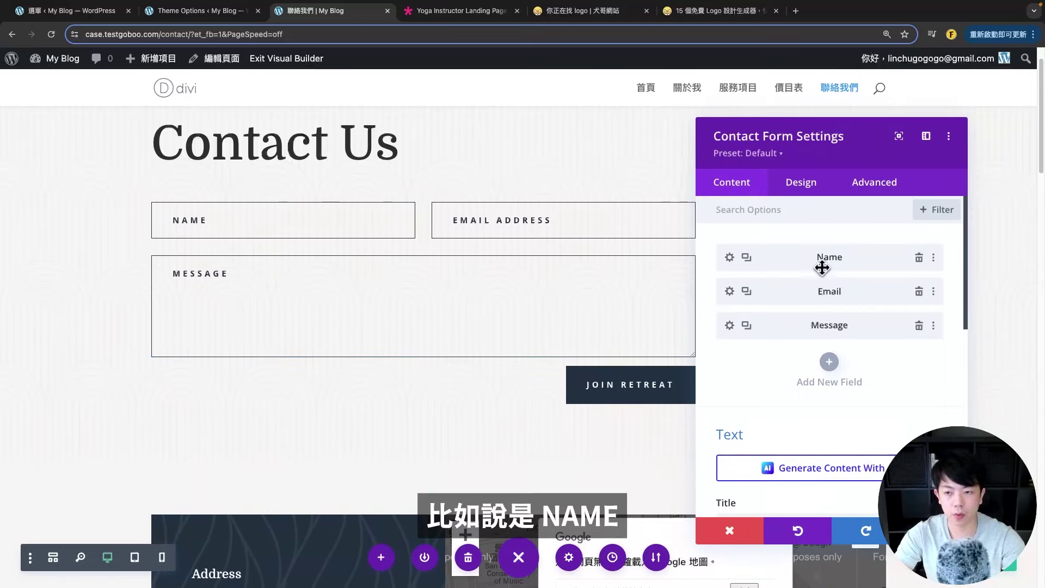
left_click(729, 258)
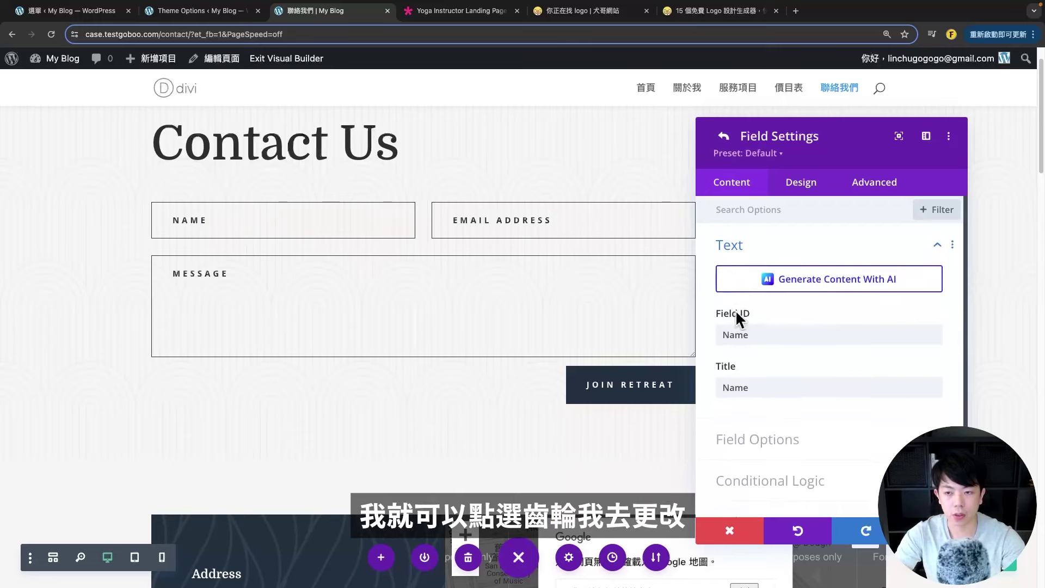
left_click(757, 331)
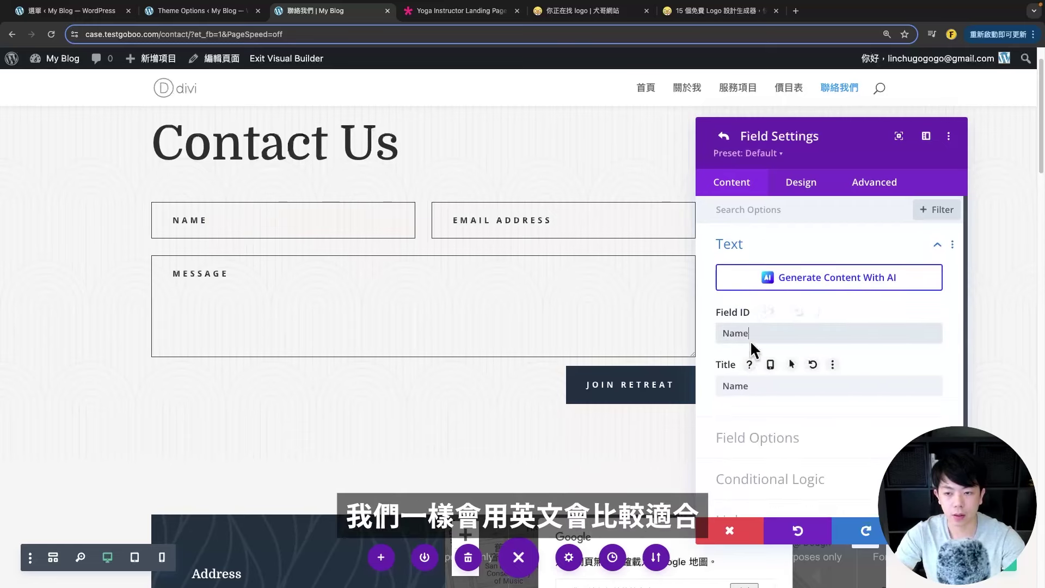
double_click(758, 388)
type("ㄎ")
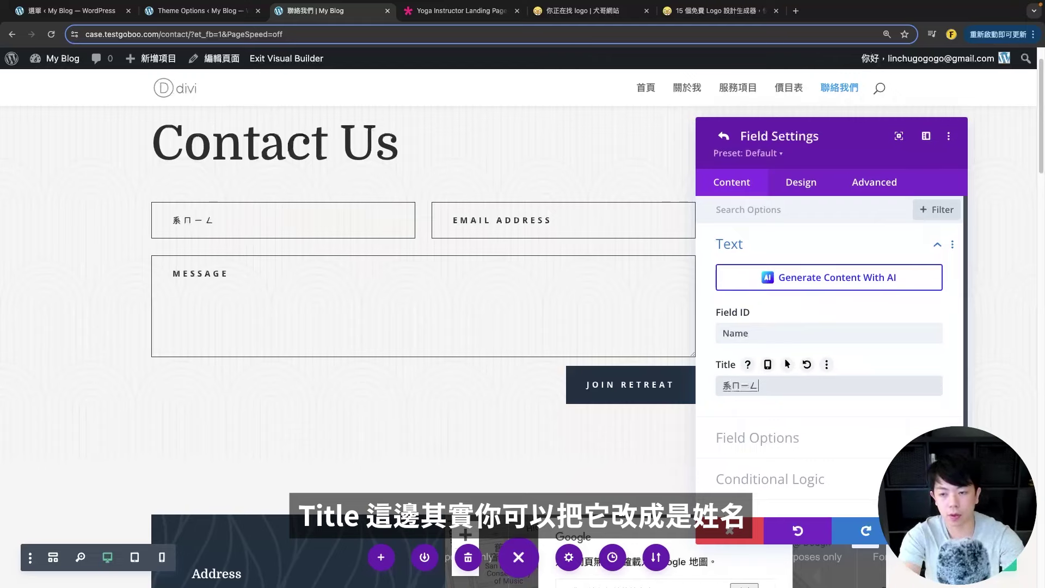
key("Return")
scroll(825, 422, "down", 3)
left_click(793, 329)
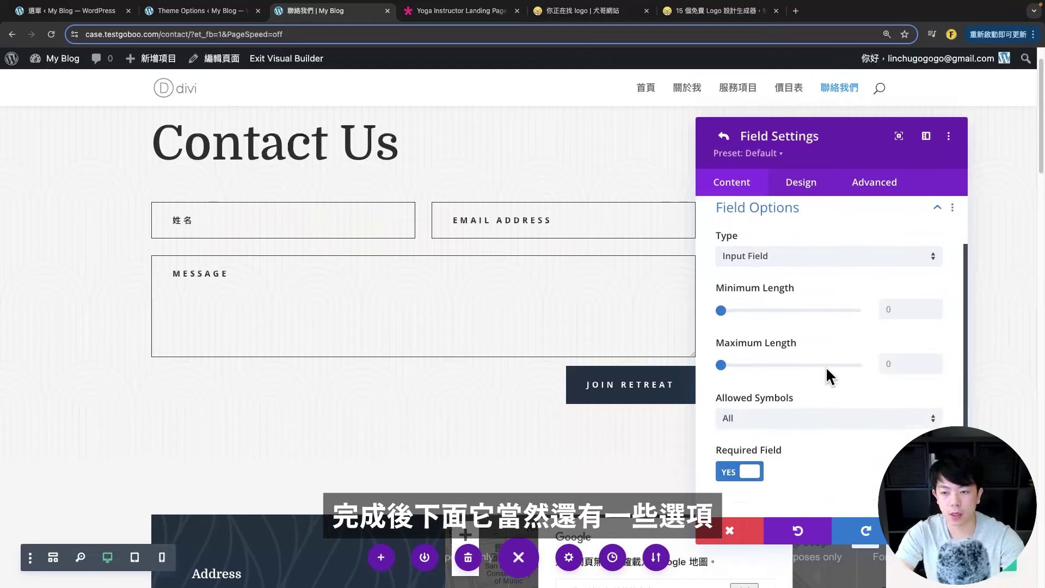
left_click(766, 267)
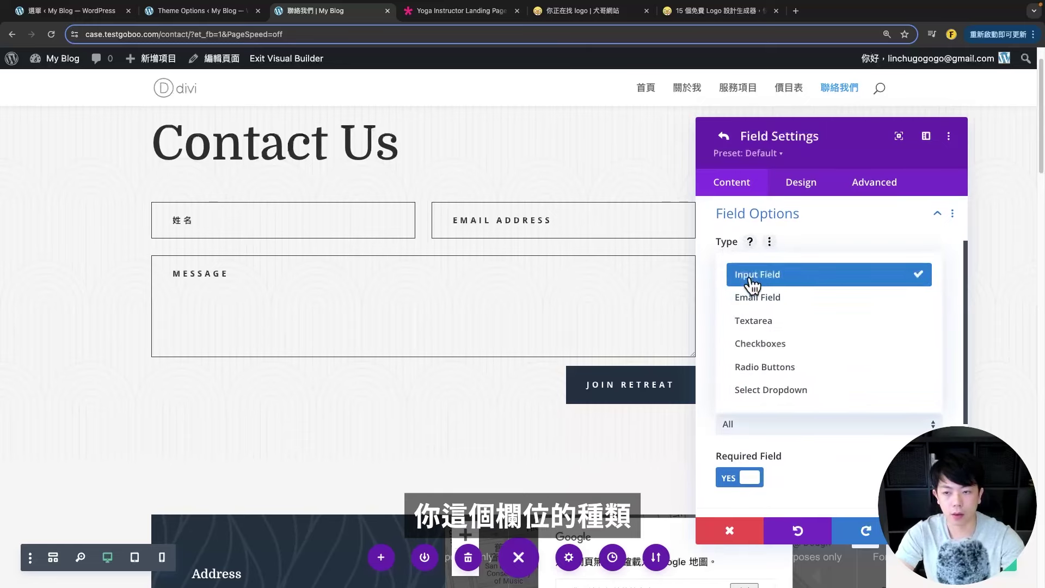
left_click(769, 297)
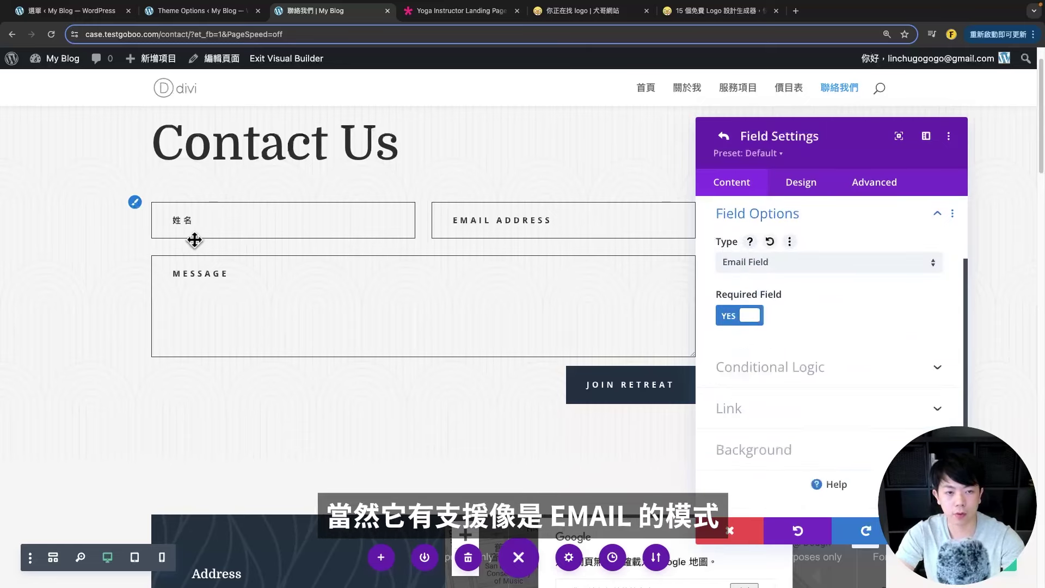
left_click(800, 262)
left_click(773, 320)
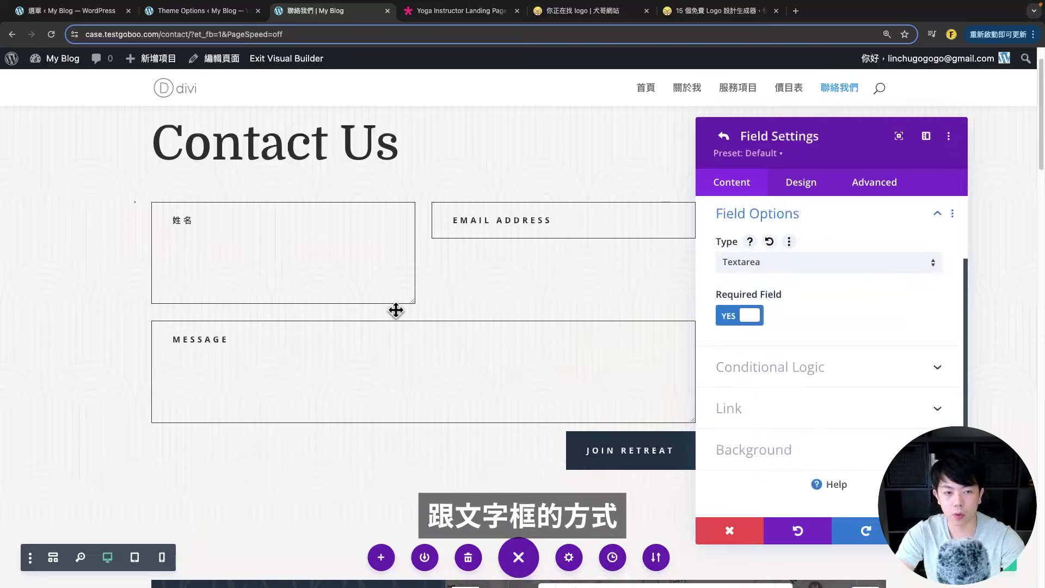
left_click(817, 269)
left_click(773, 343)
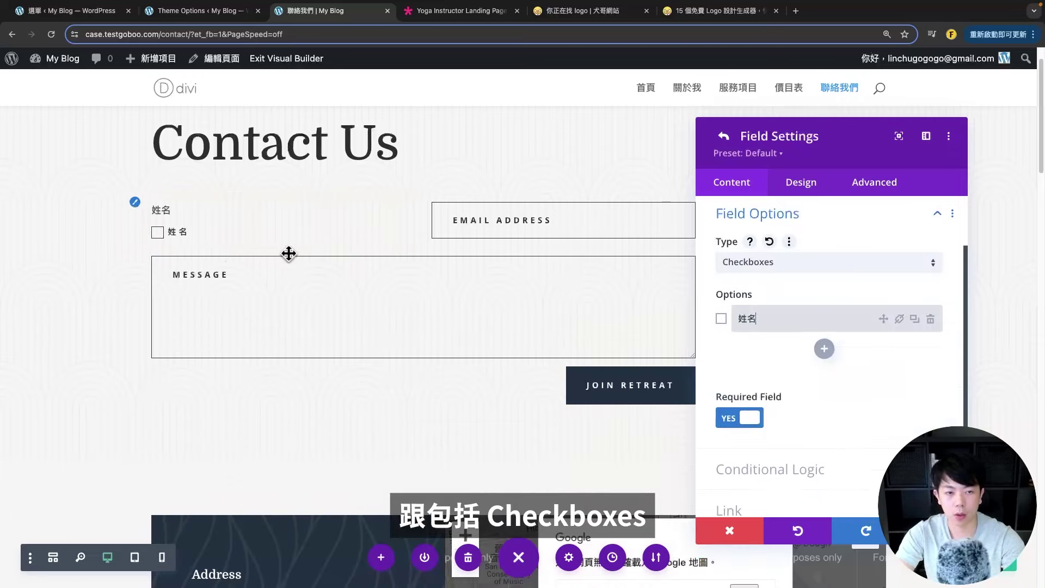
left_click(833, 354)
left_click(823, 383)
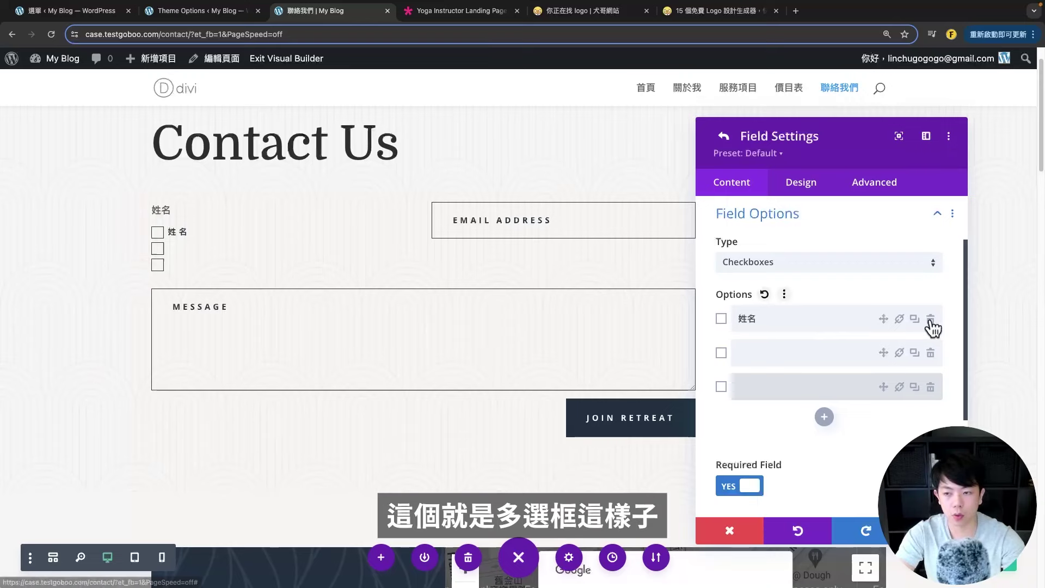
left_click(930, 319)
left_click(817, 263)
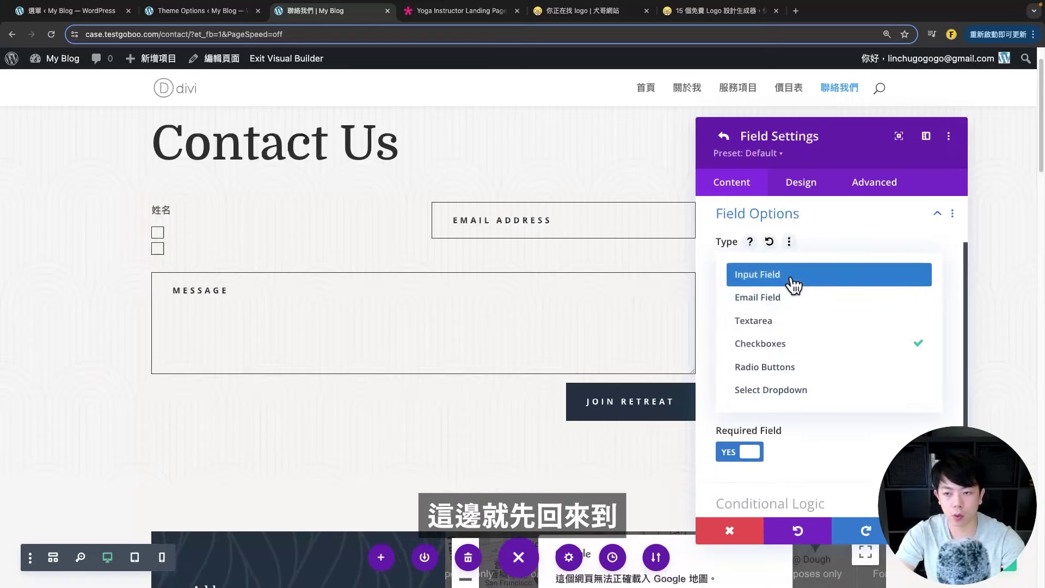
left_click(793, 275)
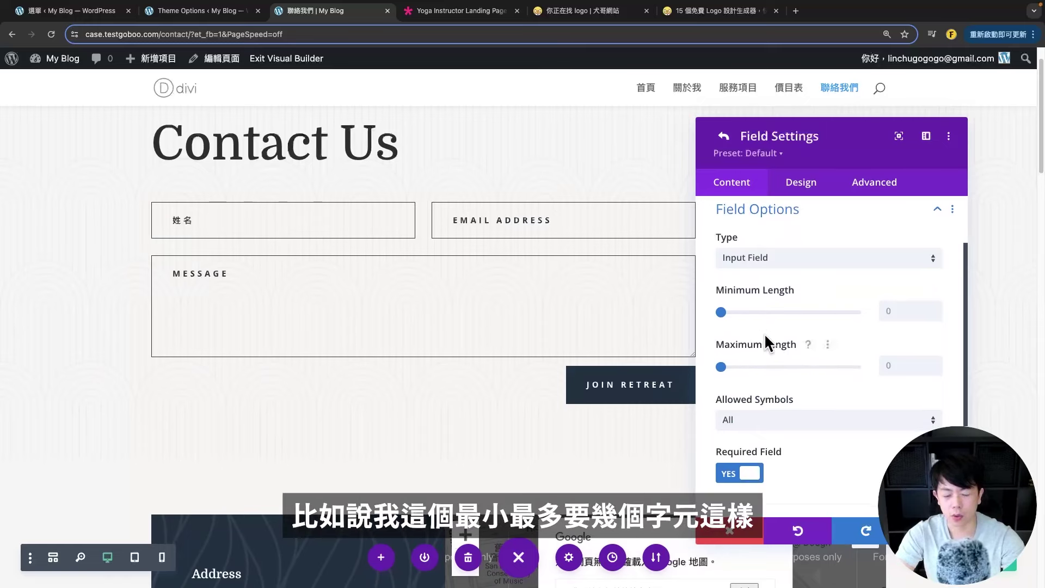
scroll(806, 349, "down", 2)
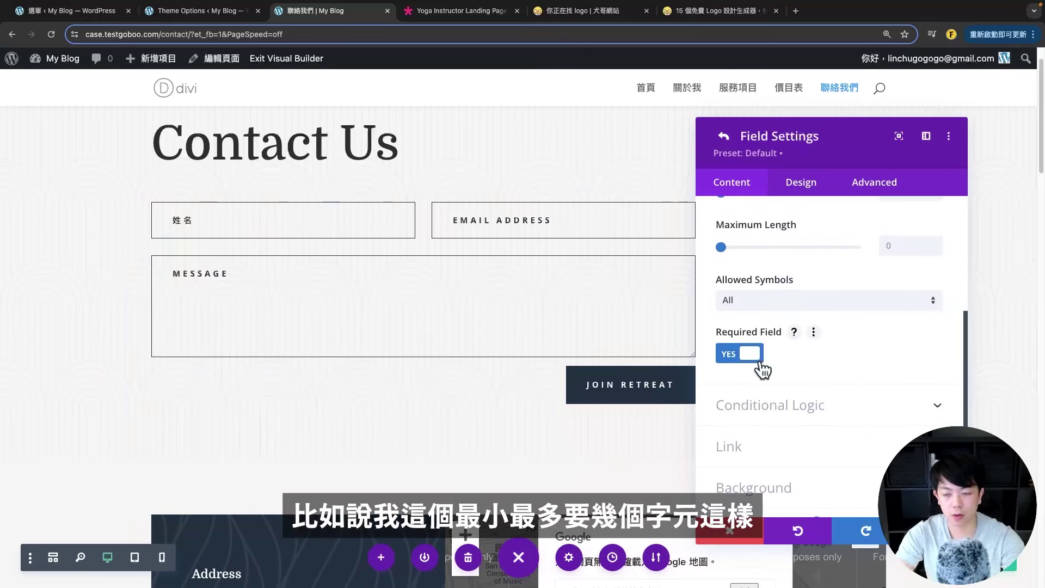
scroll(784, 381, "down", 1)
left_click(784, 389)
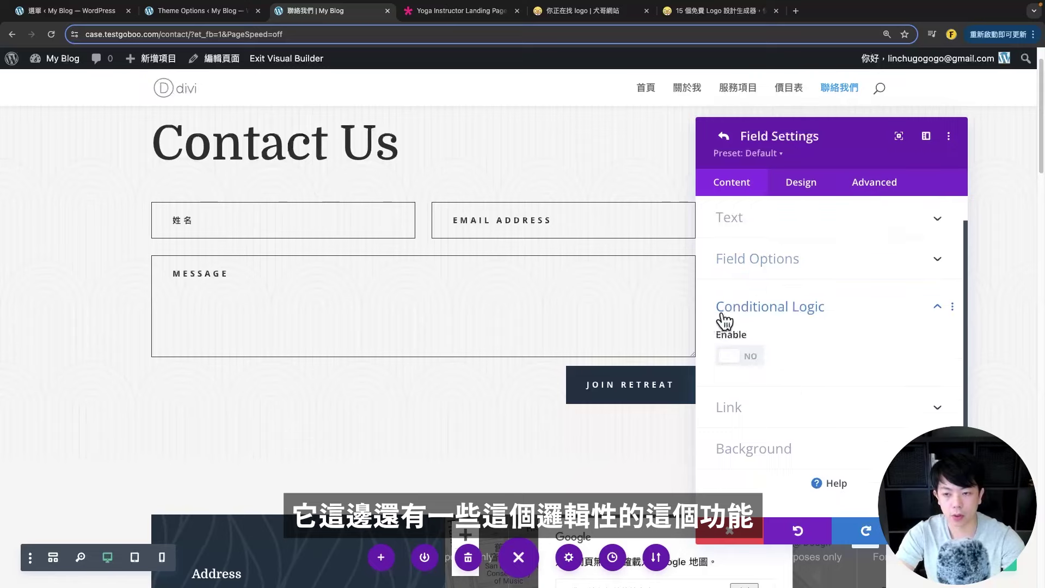
left_click(744, 364)
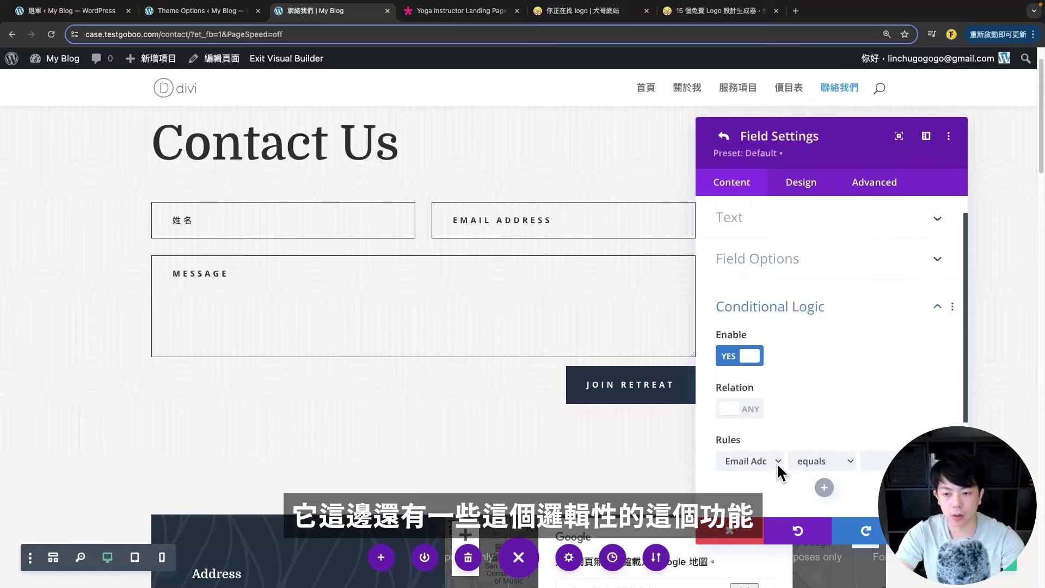
left_click(741, 356)
left_click(762, 408)
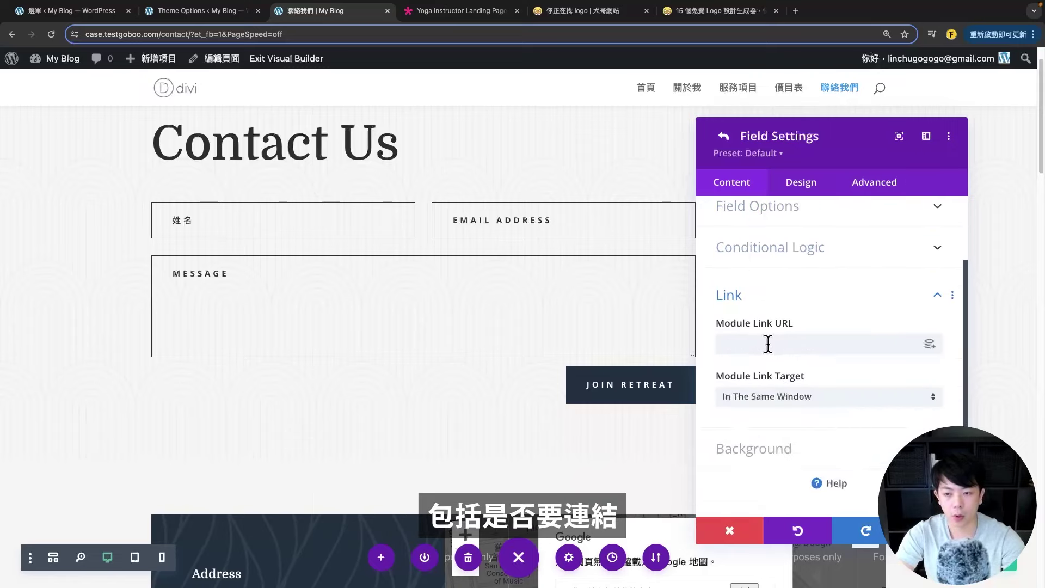
left_click(746, 302)
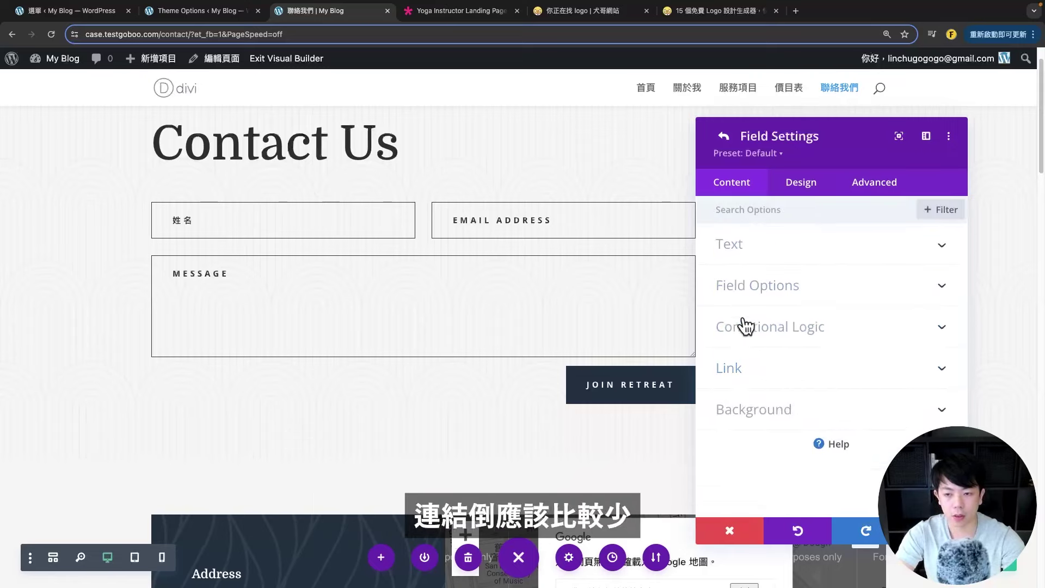
- Try the Make Fullwidth option in the 姓名 field's Design layout settings
left_click(705, 260)
left_click(801, 182)
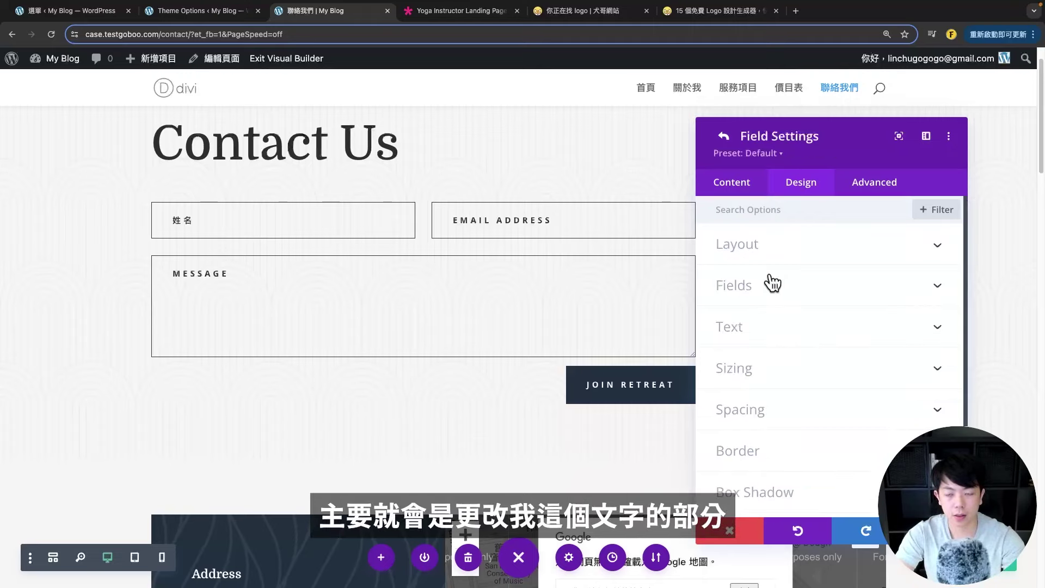
left_click(756, 248)
left_click(727, 302)
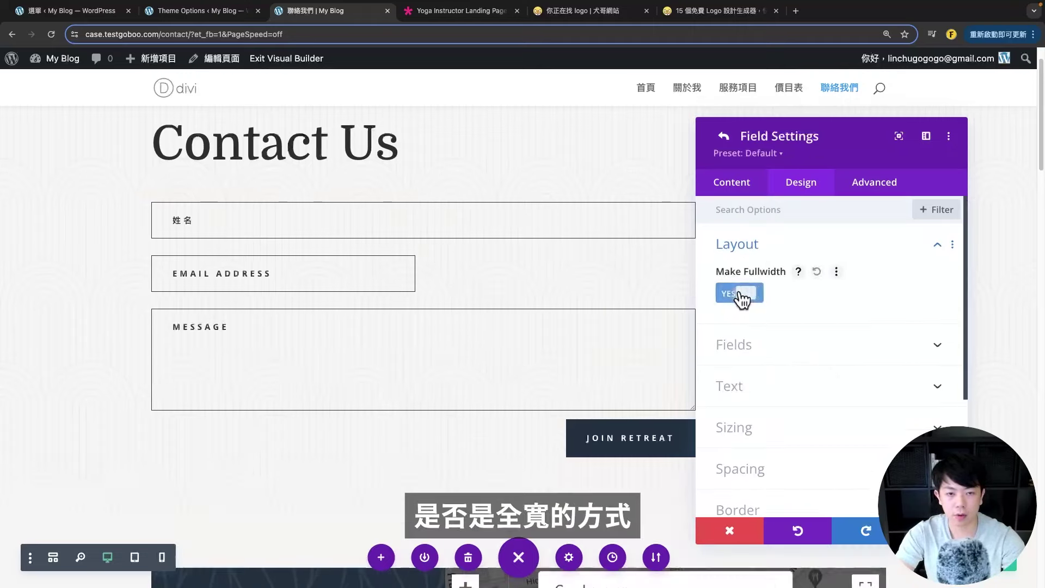
left_click_drag(854, 137, 782, 229)
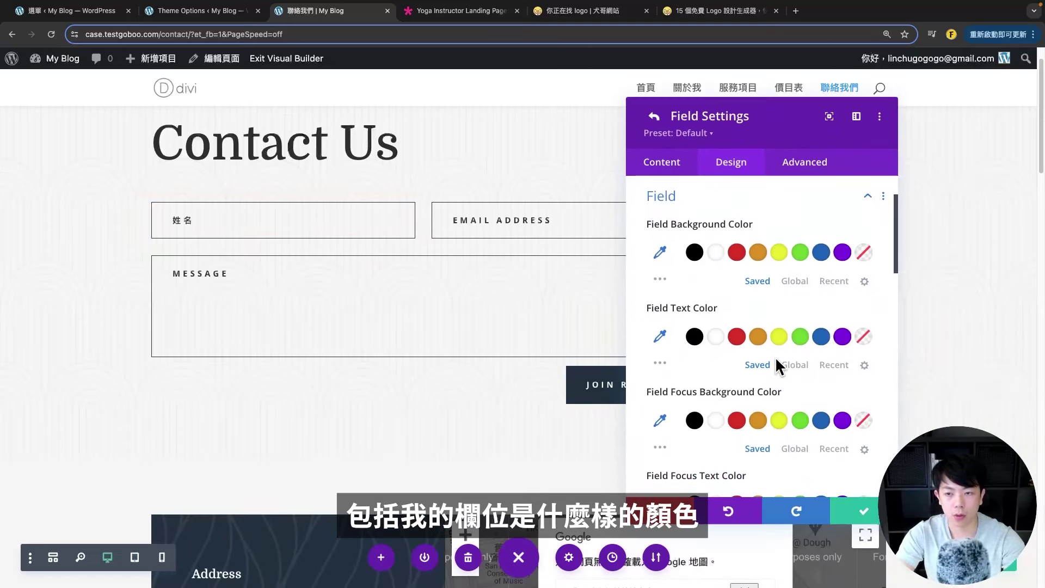
- Try red, green, purple and transparent backgrounds for 姓名, then reset and return to form settings
left_click(736, 252)
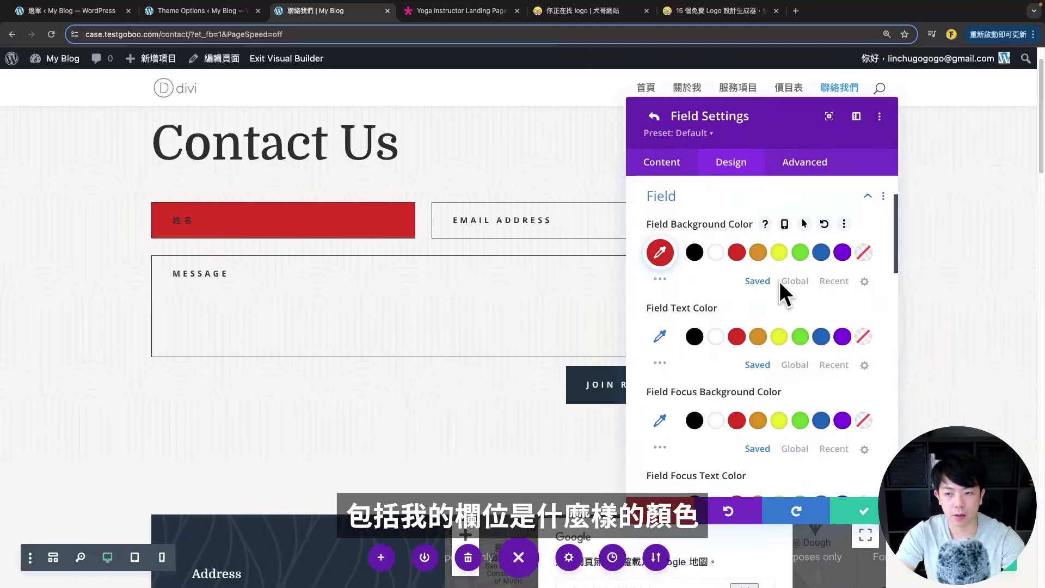
left_click(800, 252)
left_click(842, 252)
left_click(864, 252)
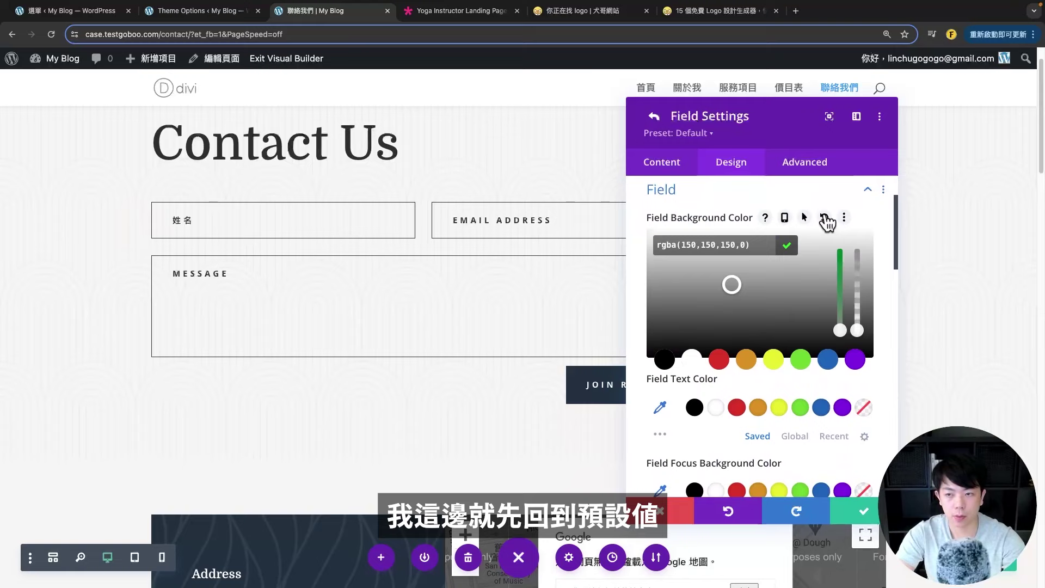
left_click(825, 217)
scroll(845, 223, "down", 10)
scroll(707, 325, "up", 5)
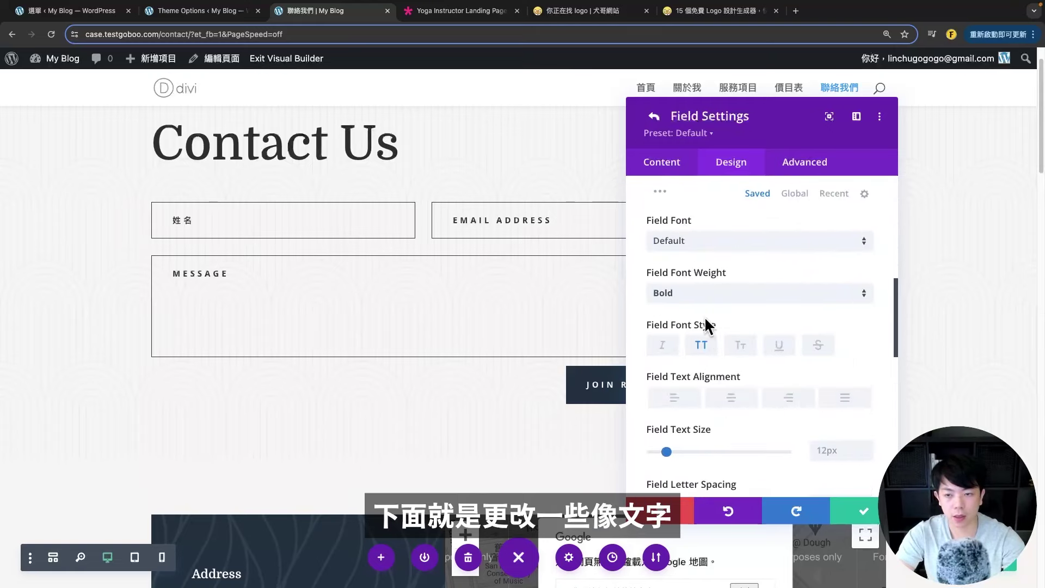
scroll(680, 343, "down", 3)
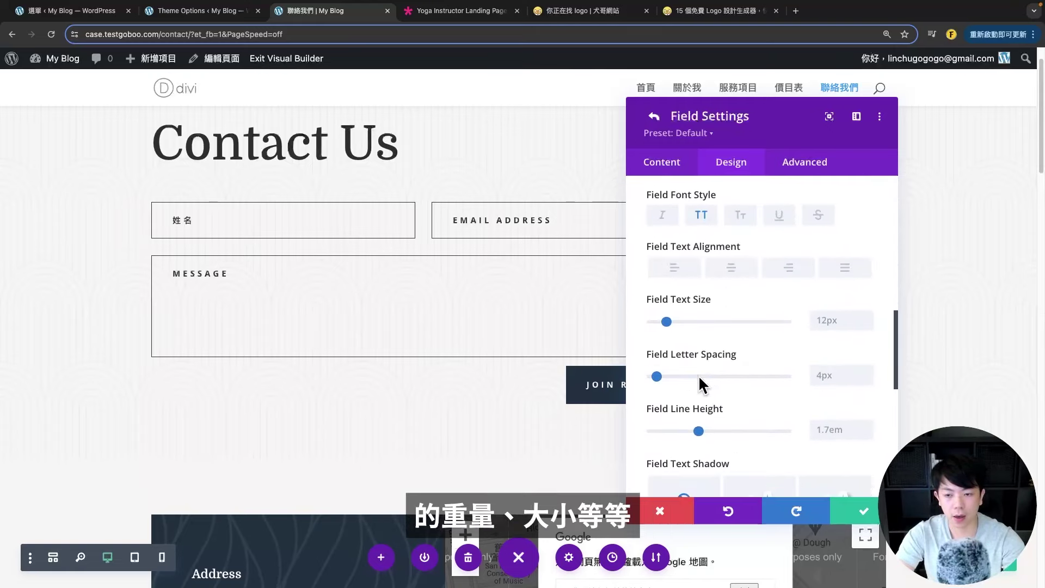
scroll(703, 427, "down", 8)
scroll(699, 427, "up", 15)
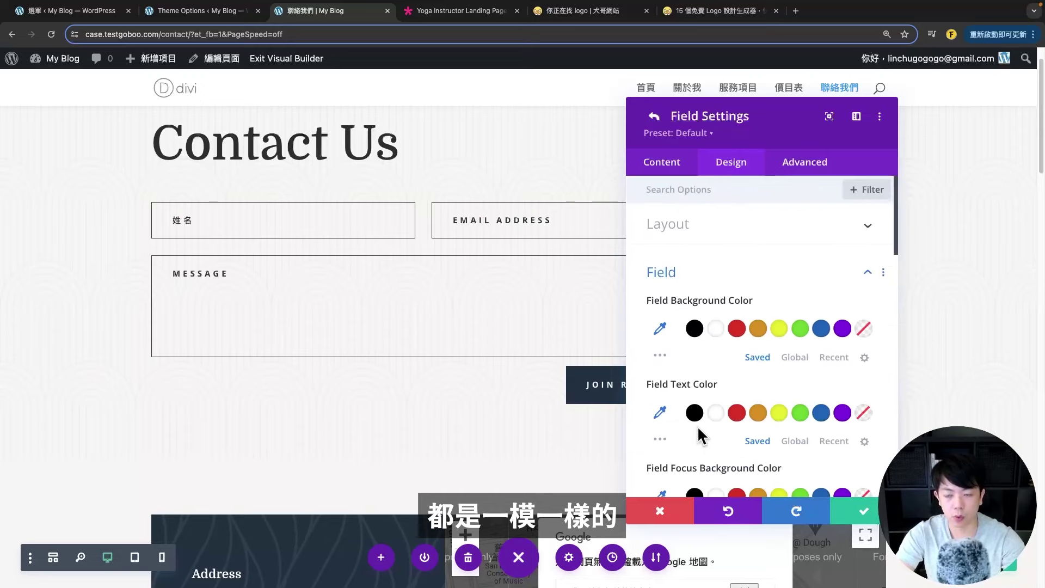
left_click(653, 116)
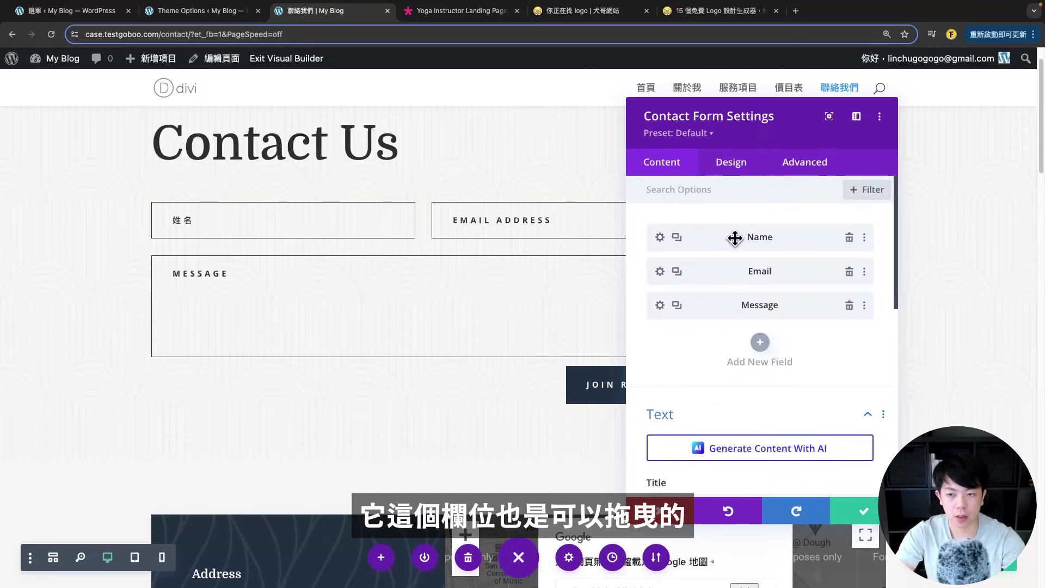
- Try reordering the form's fields, then add a Field_4 field and delete it again
mouse_move(735, 274)
left_mouse_down()
mouse_move(816, 224)
mouse_move(773, 235)
mouse_move(736, 272)
left_mouse_up()
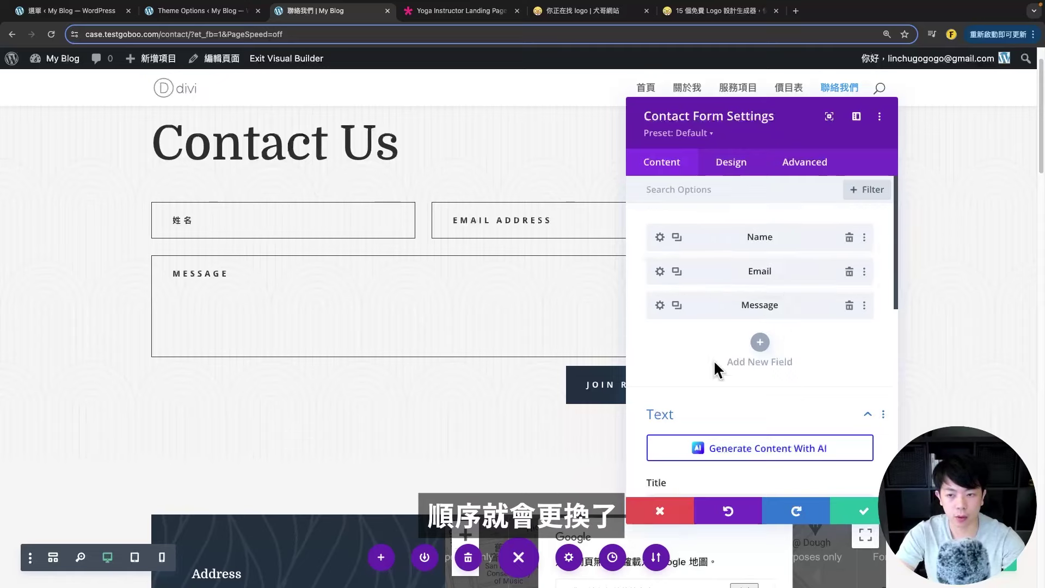
left_click(760, 342)
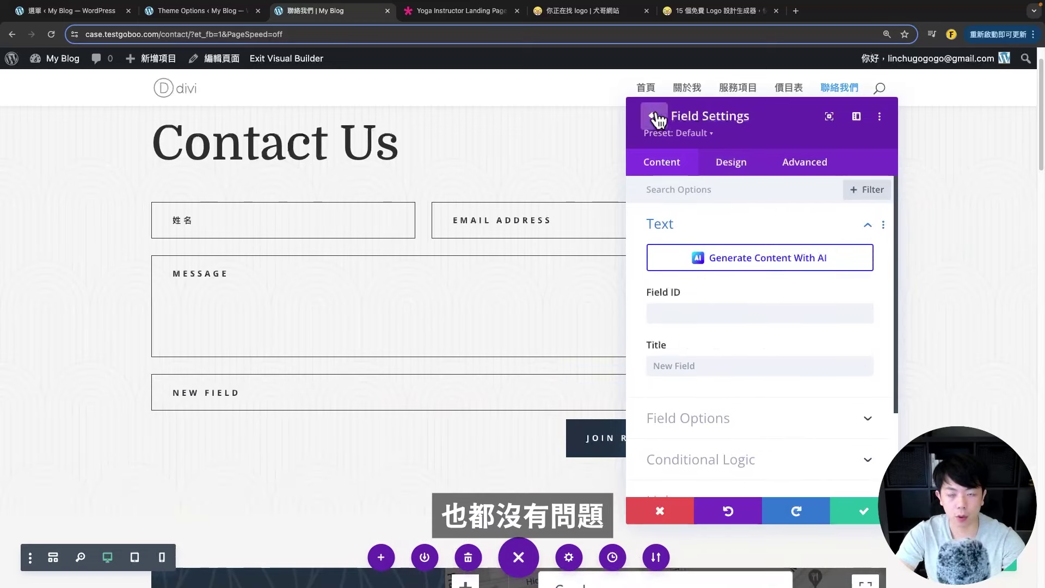
left_click(655, 117)
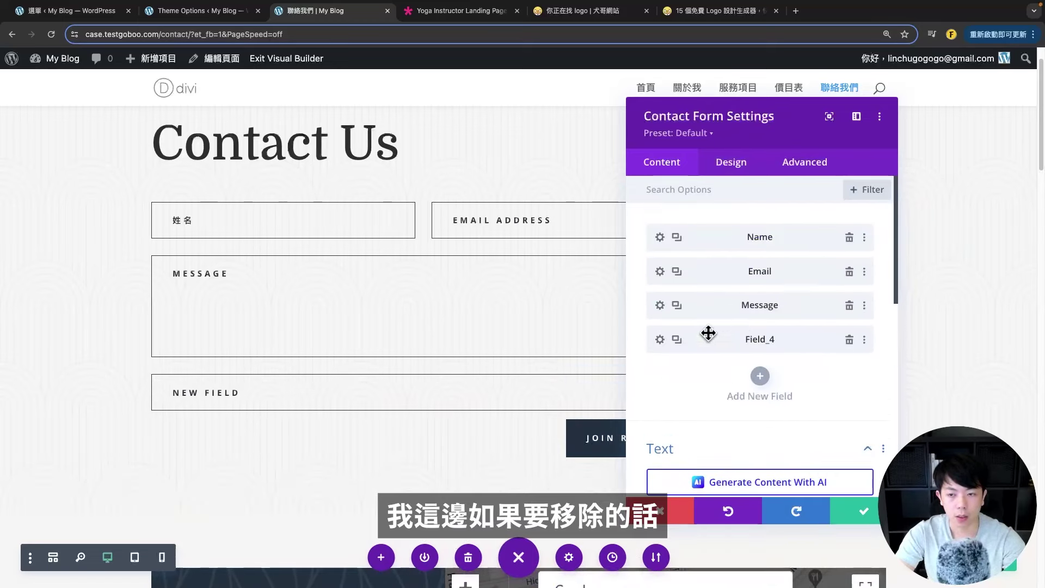
left_click(849, 340)
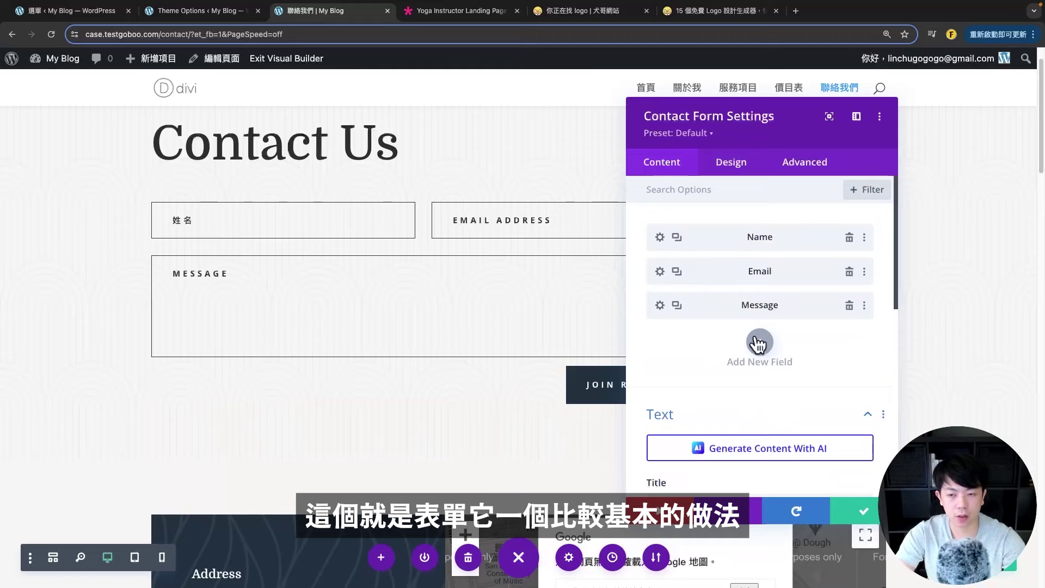
scroll(751, 342, "down", 4)
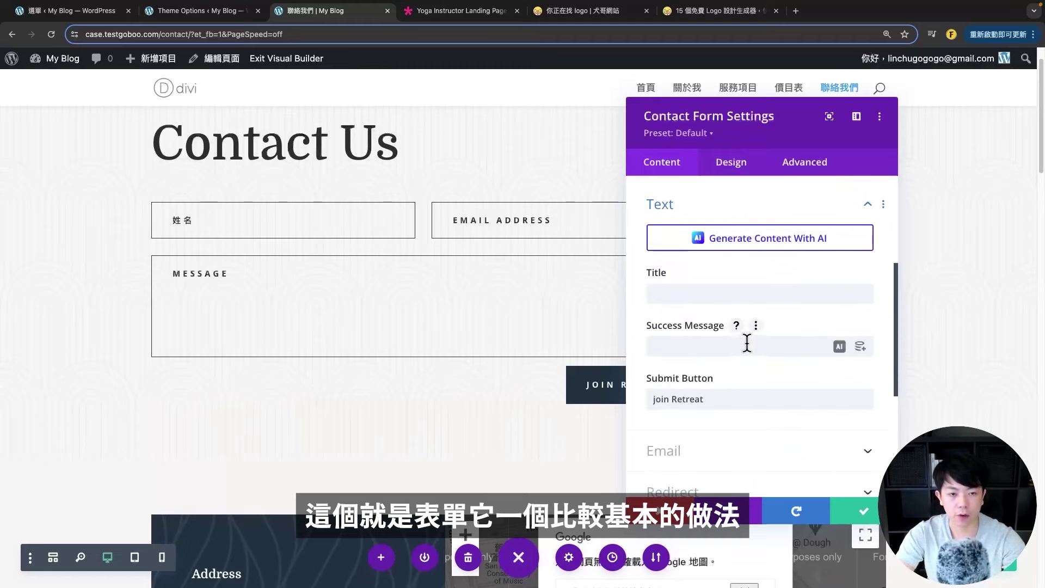
scroll(747, 342, "down", 1)
- Set the form title to 表單 and the success message to 已經發送成功，謝謝您！
left_click(721, 272)
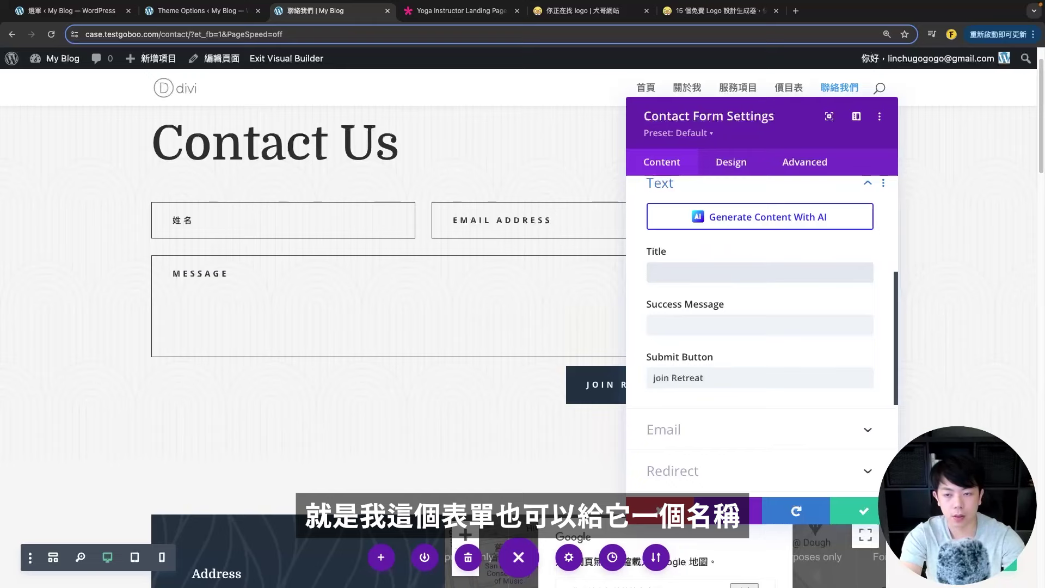
type("表單")
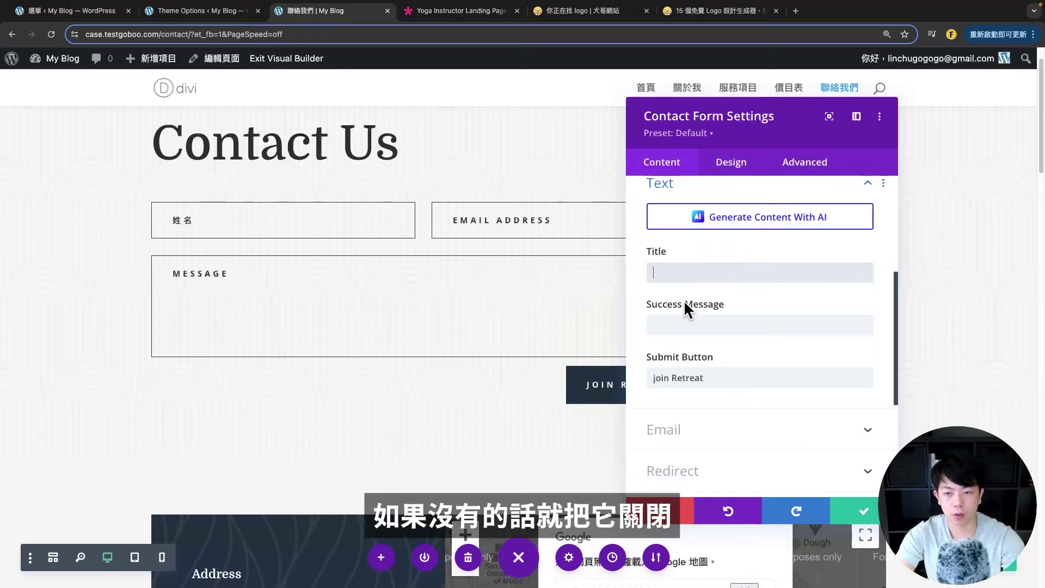
left_click(717, 325)
type("ㄎ")
key("BackSpace")
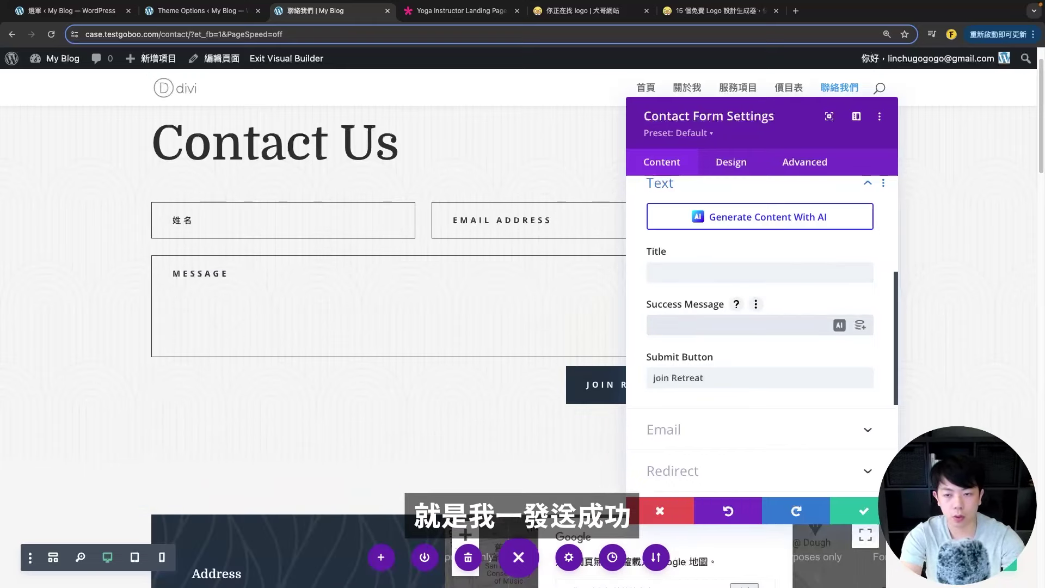
key("BackSpace")
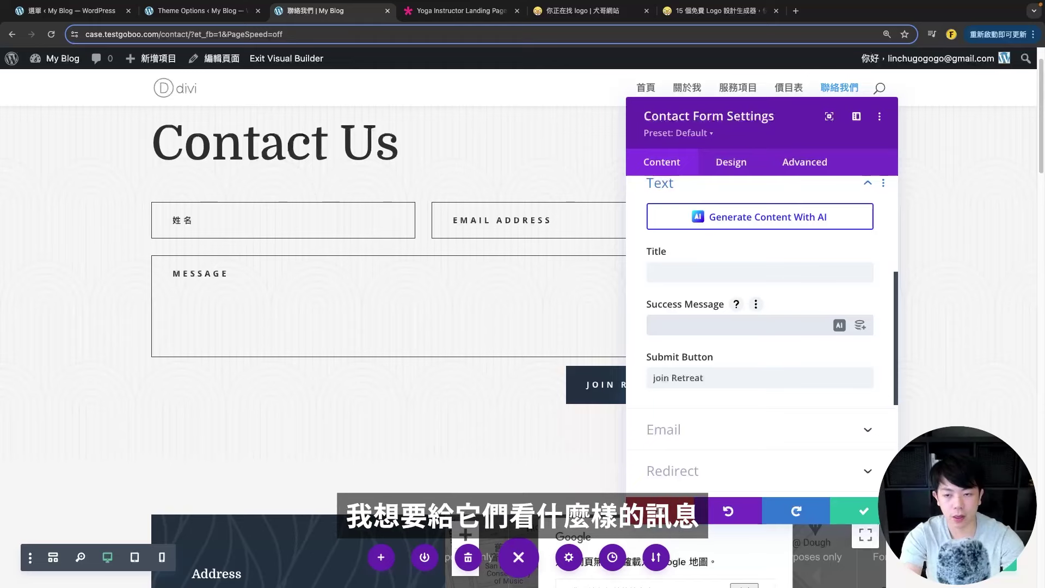
type("已經發送成功，謝謝您！")
left_click_drag(770, 122, 864, 114)
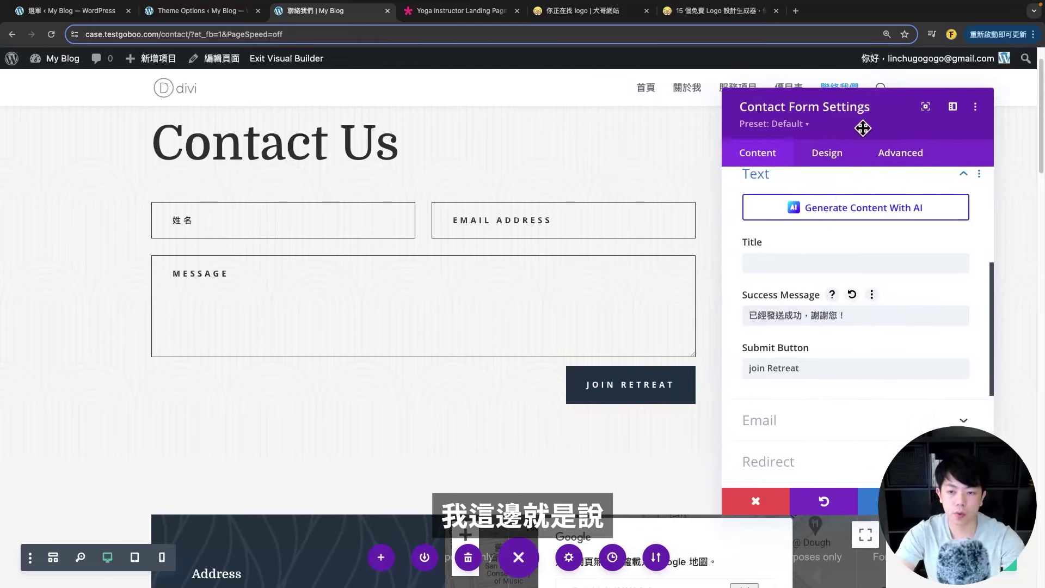
triple_click(847, 314)
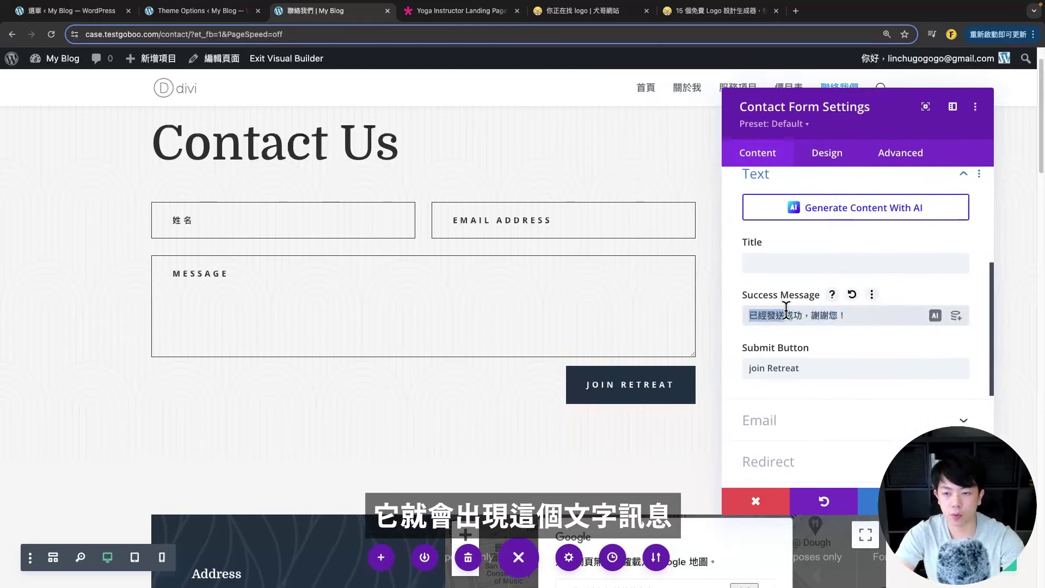
- Change the submit button text from join Retreat to 立即寄出
left_click(831, 370)
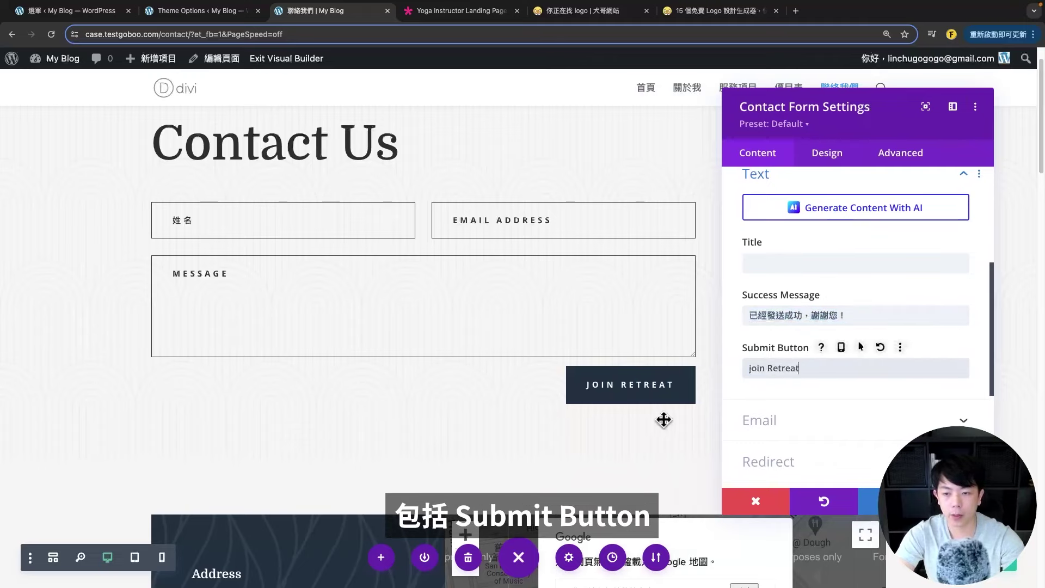
triple_click(831, 369)
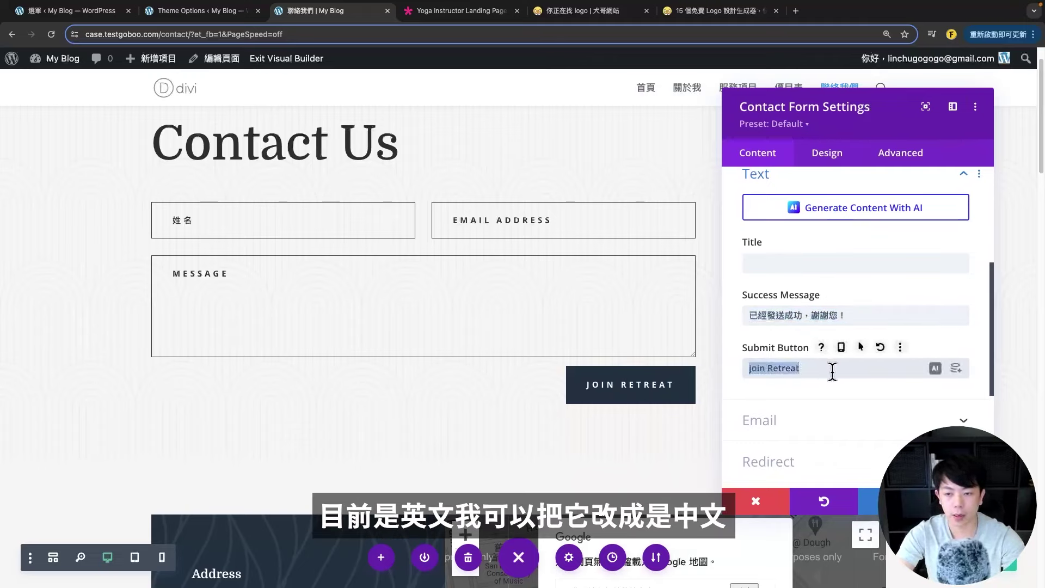
key("BackSpace")
type("立即寄出")
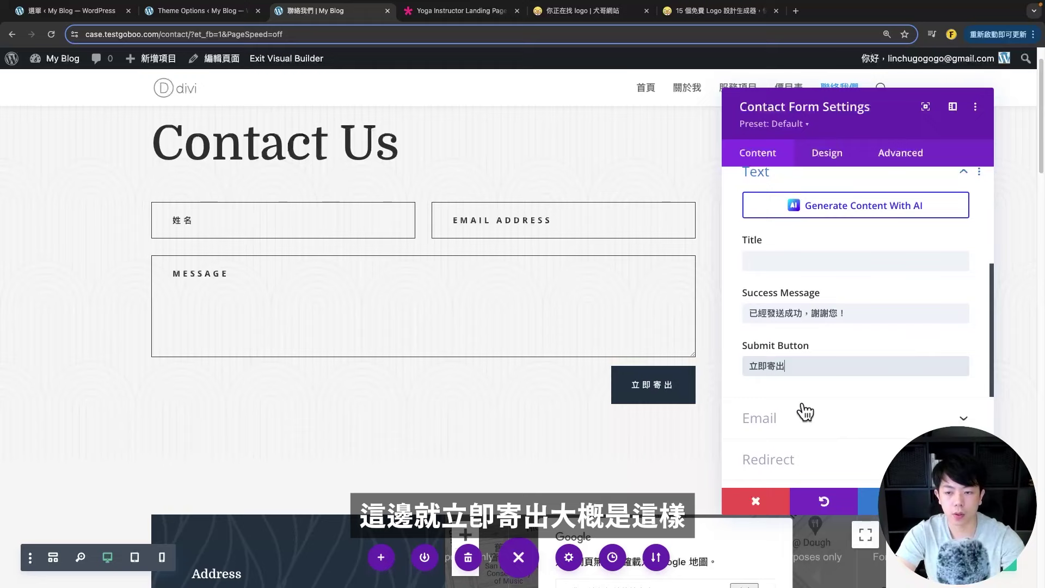
scroll(806, 409, "down", 1)
- Toggle Enable Redirect URL on and off, leaving it disabled, and glance at the Design tab
left_click(817, 398)
scroll(799, 277, "down", 2)
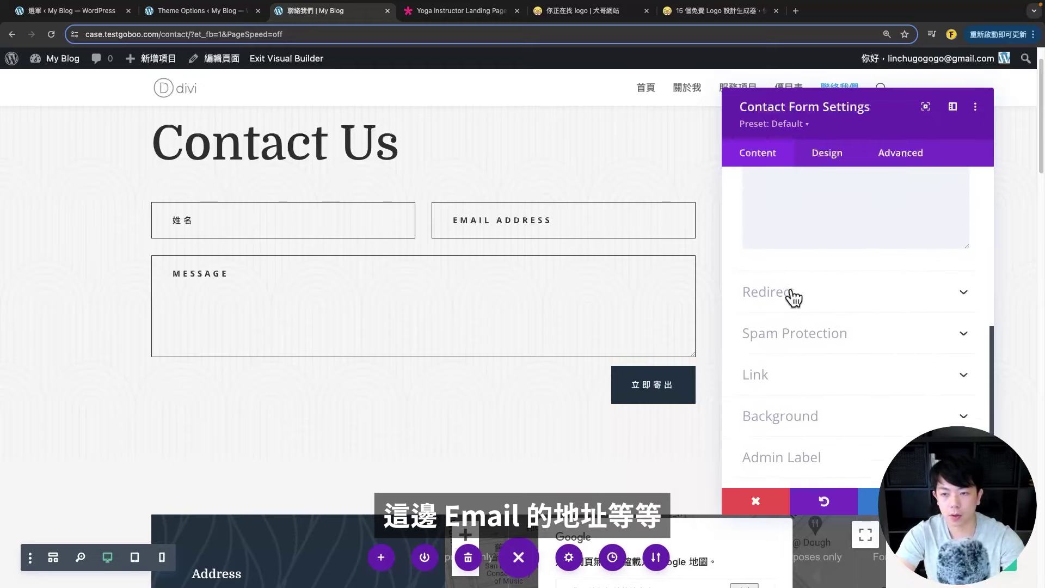
left_click(795, 294)
left_click(763, 237)
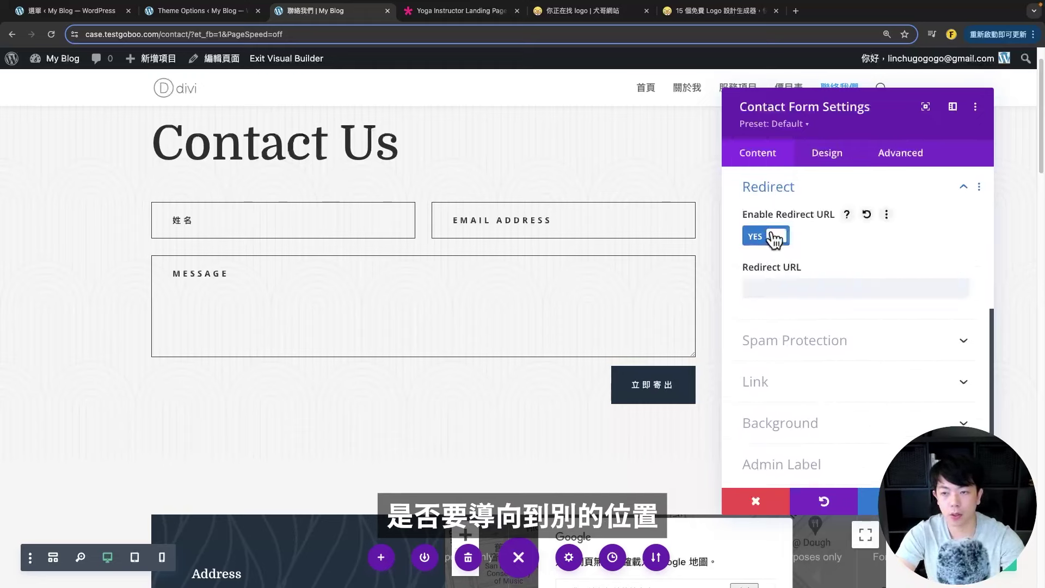
left_click(774, 238)
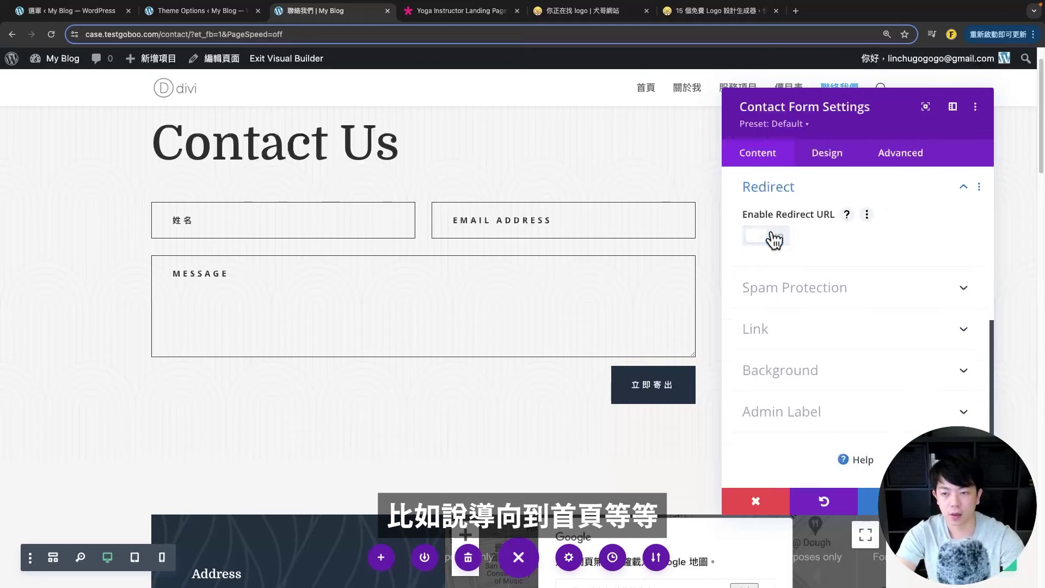
scroll(877, 237, "up", 5)
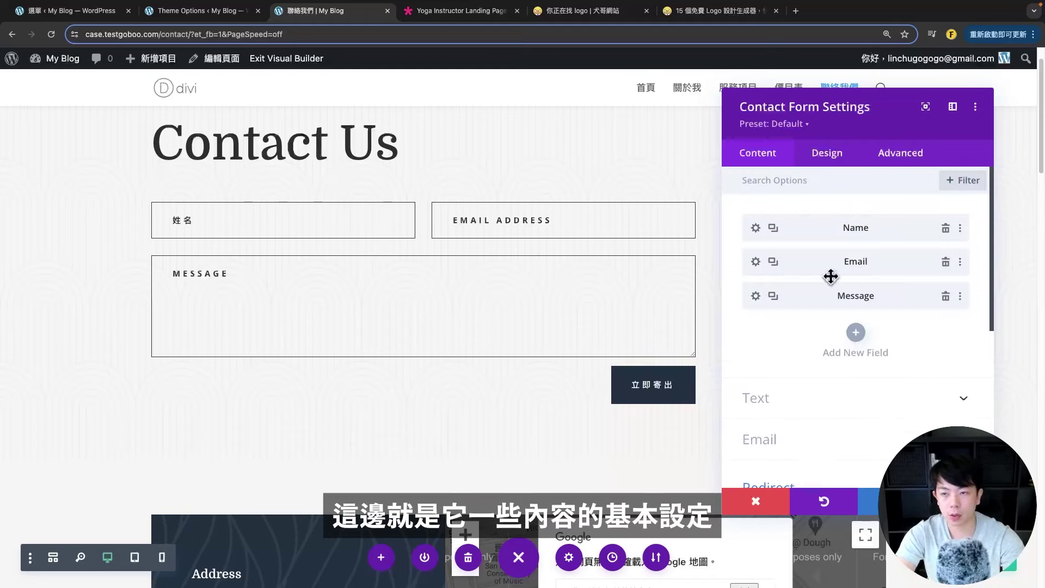
left_click(827, 154)
left_click(757, 158)
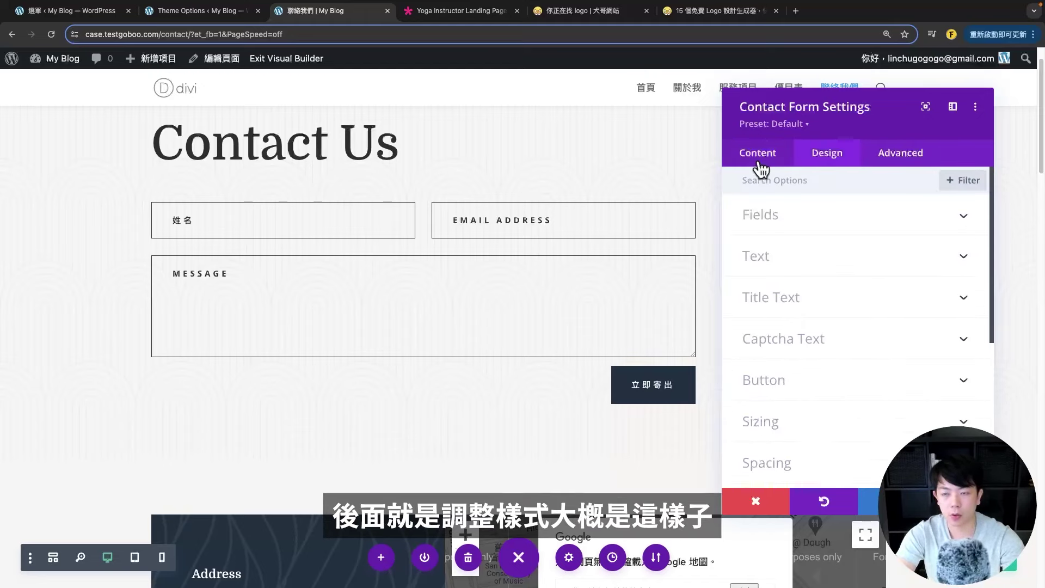
- Close the contact form settings and inspect the map row's settings without changes
left_click(958, 501)
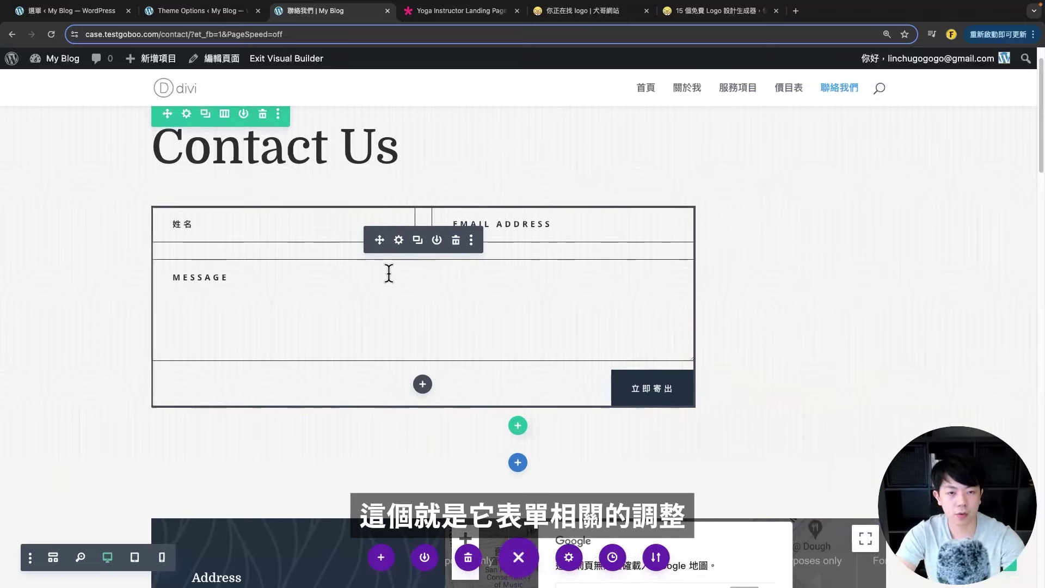
scroll(349, 229, "up", 2)
scroll(648, 424, "down", 4)
scroll(663, 362, "up", 3)
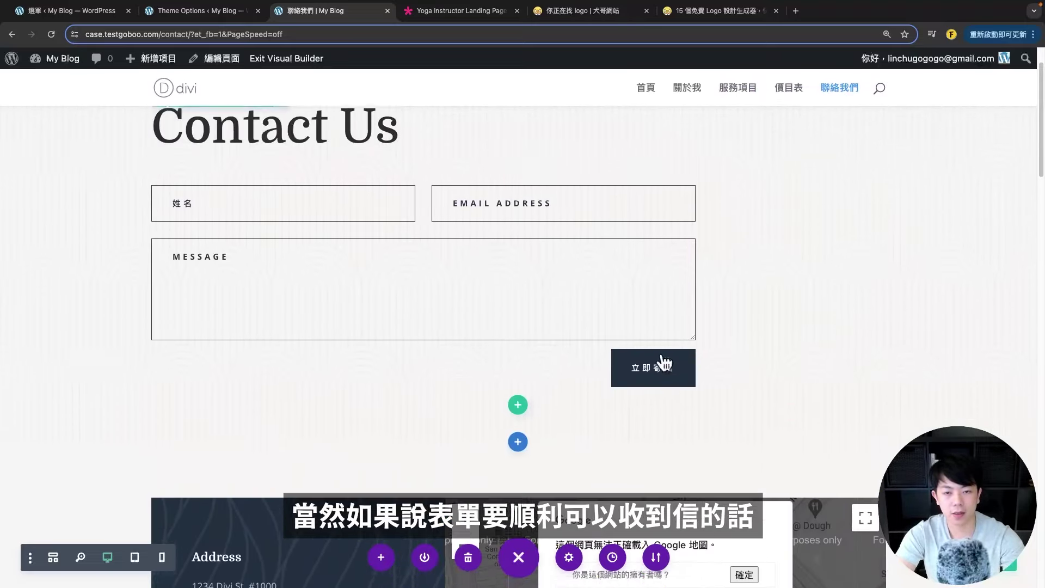
scroll(588, 381, "down", 1)
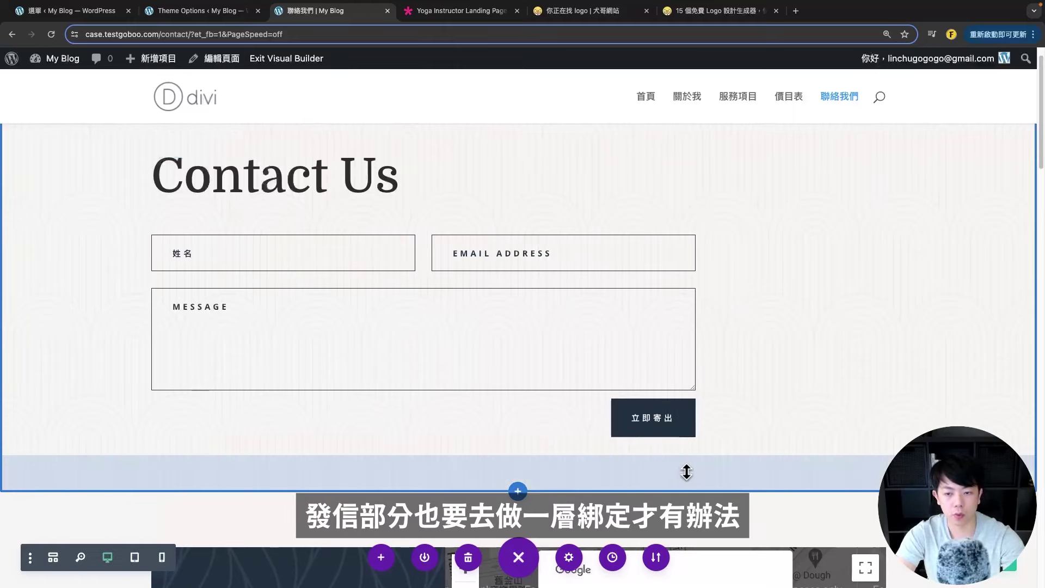
scroll(77, 273, "down", 5)
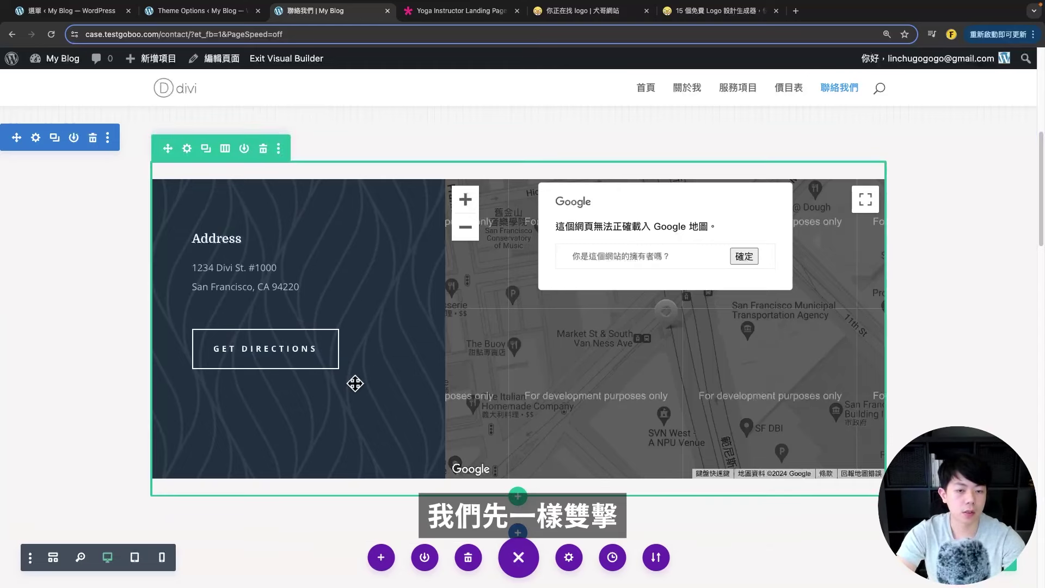
double_click(443, 243)
left_click_drag(887, 133, 840, 117)
left_click(724, 501)
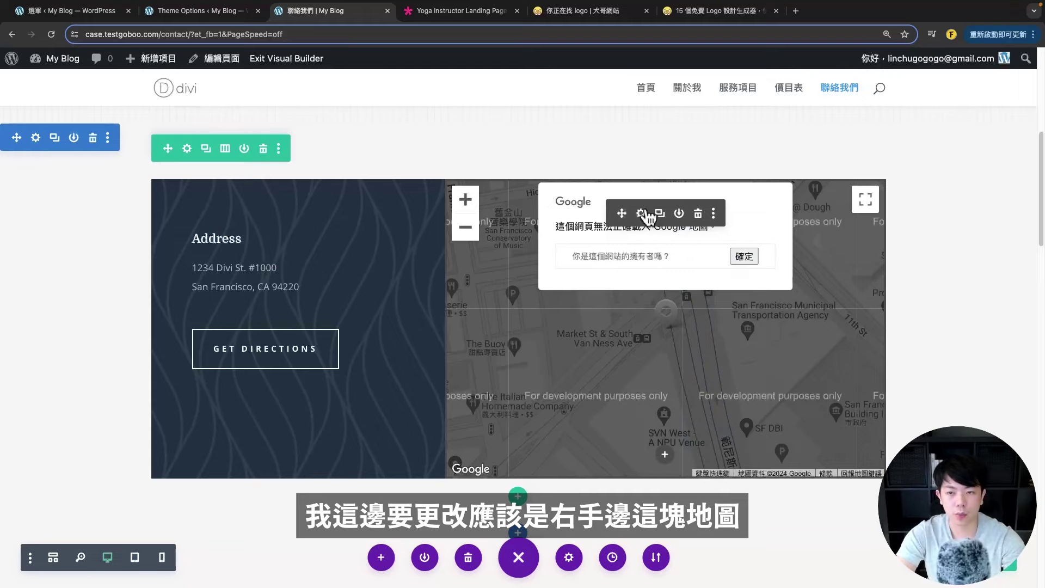
- Inspect the map pin's address, cancel, and delete the map module
left_click(641, 214)
left_click_drag(769, 114, 793, 123)
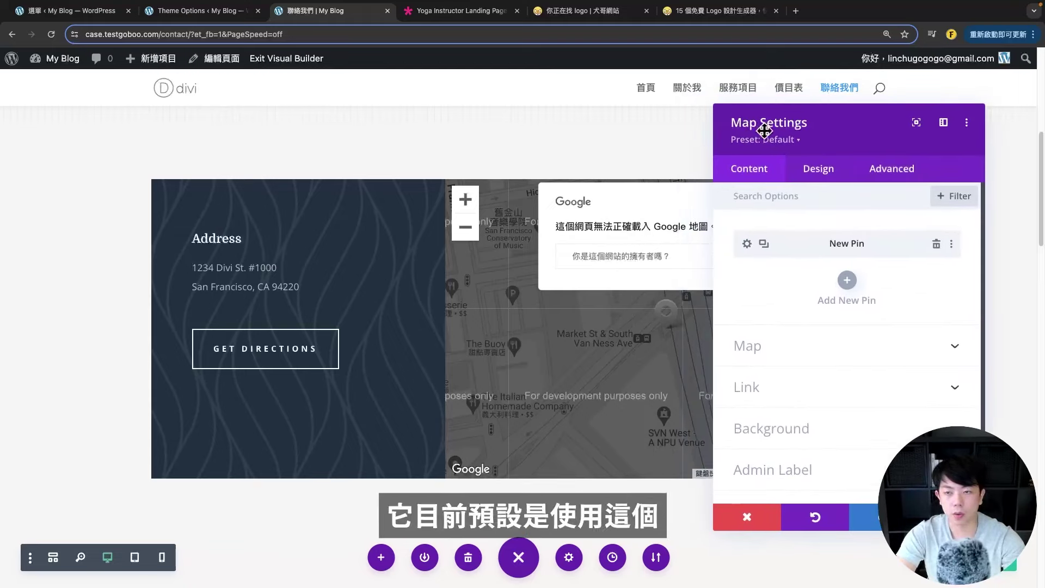
left_click(748, 245)
scroll(833, 381, "down", 5)
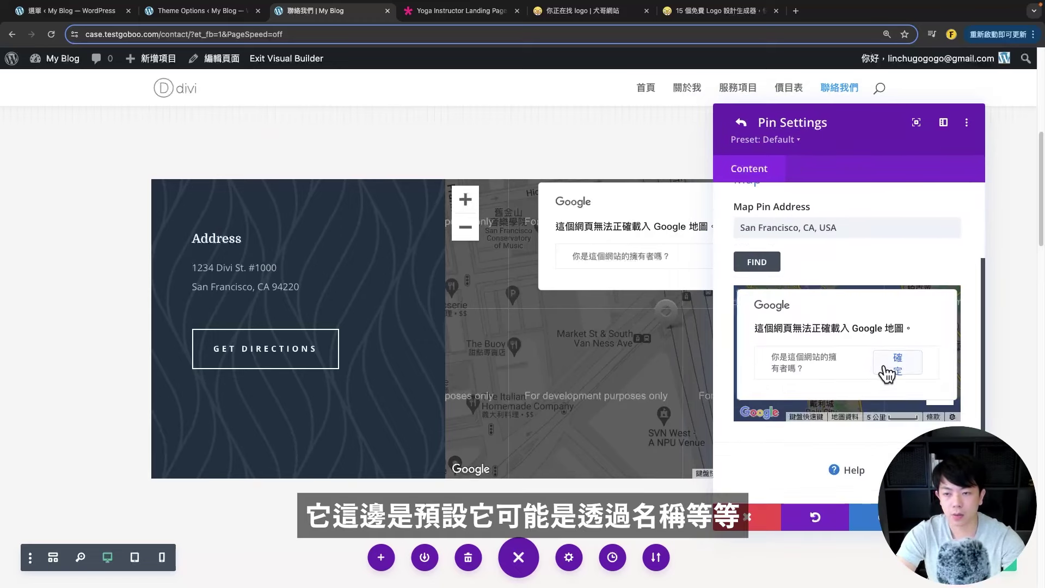
left_click(824, 226)
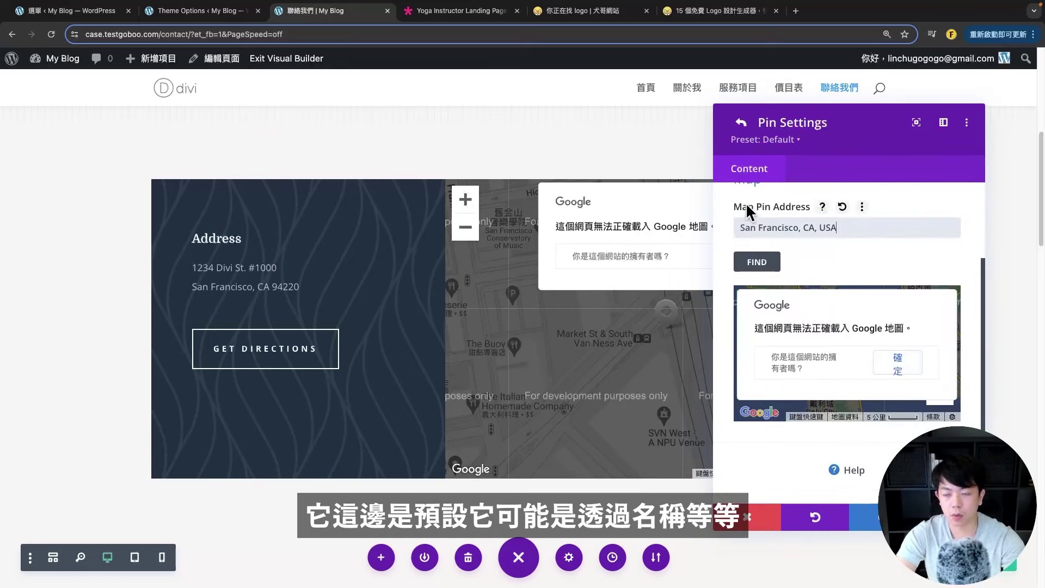
scroll(794, 381, "up", 1)
left_click(751, 520)
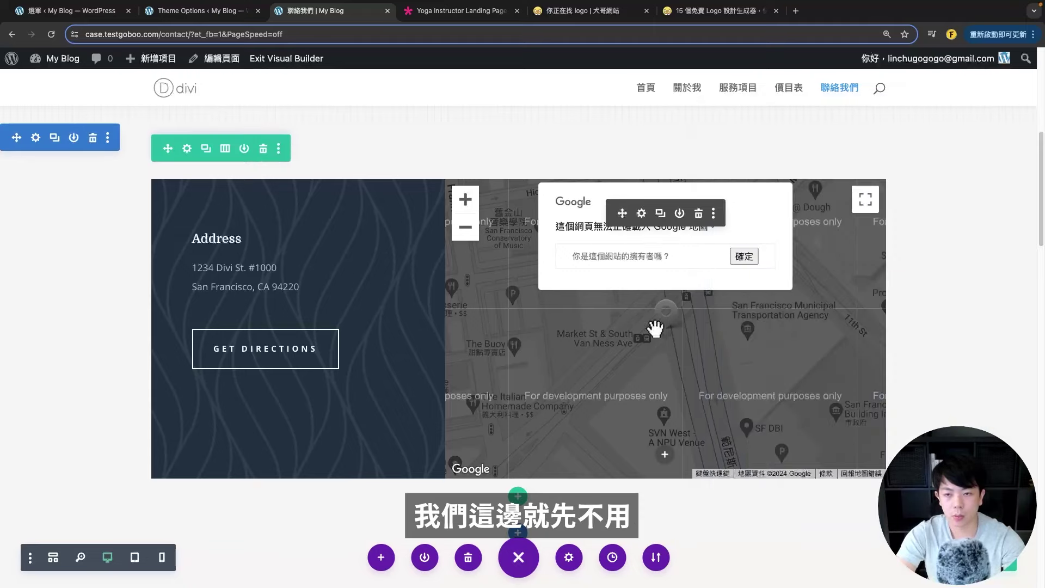
left_click(702, 212)
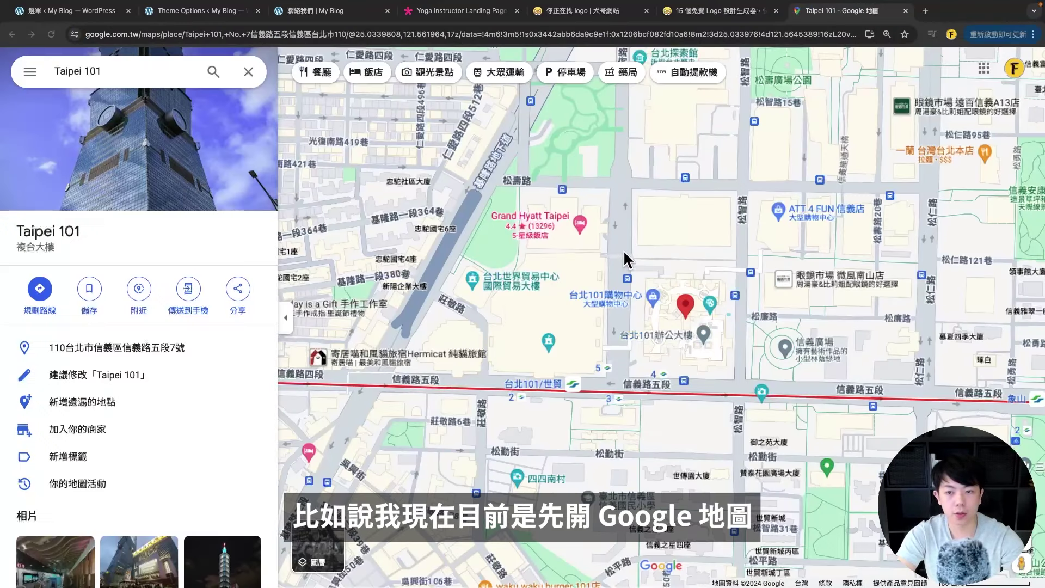
- Copy Taipei 101's 嵌入地圖 iframe HTML from the Google Maps share dialog
left_click(231, 267)
left_click_drag(11, 237, 139, 243)
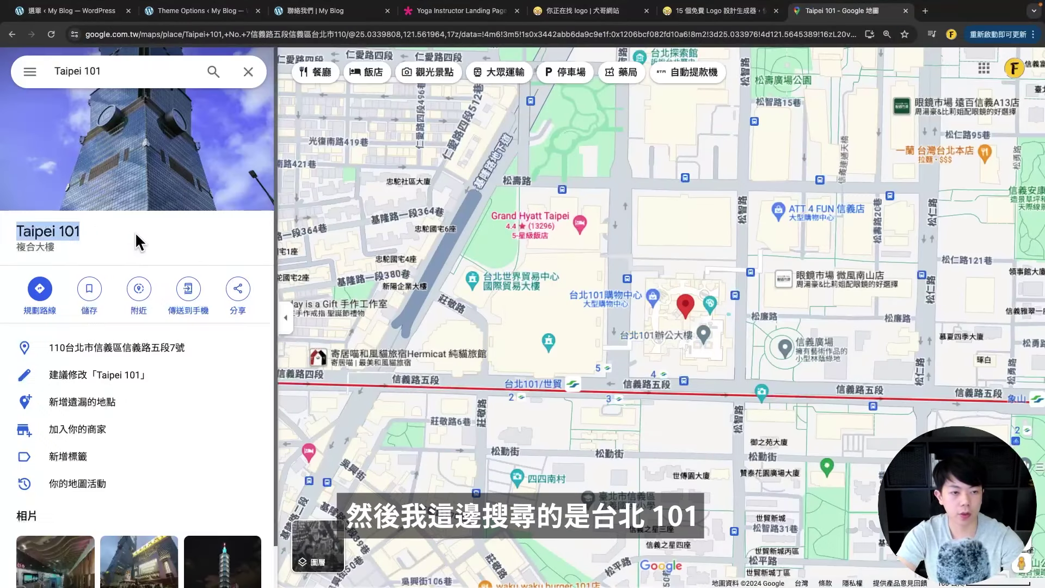
left_click(200, 241)
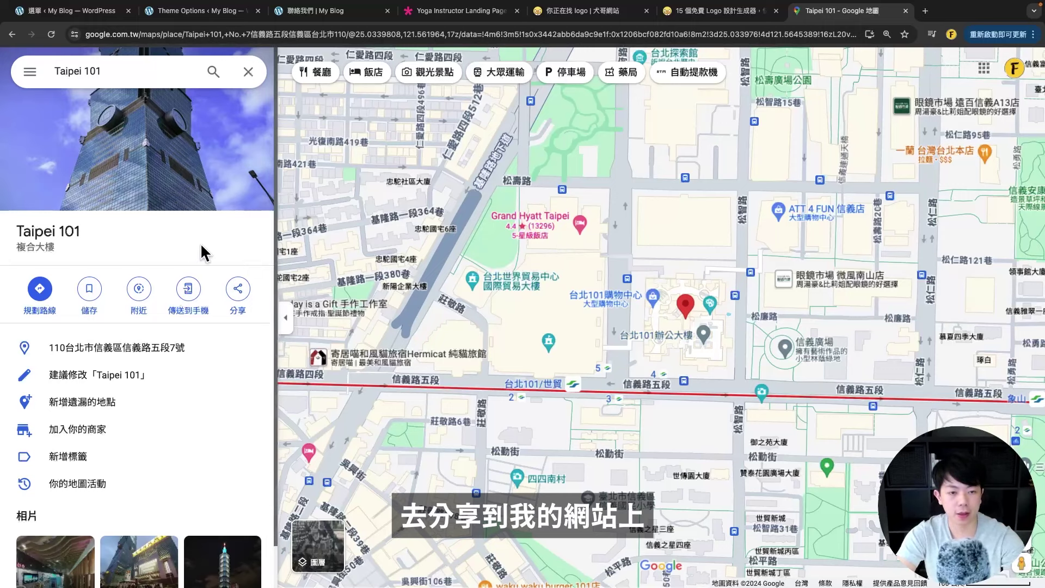
left_click(237, 290)
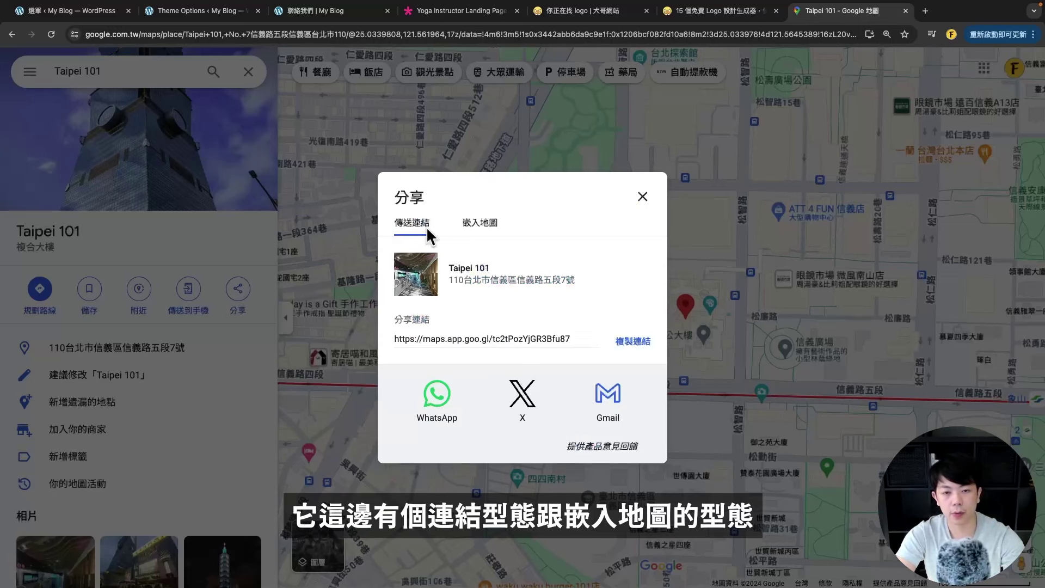
left_click(480, 223)
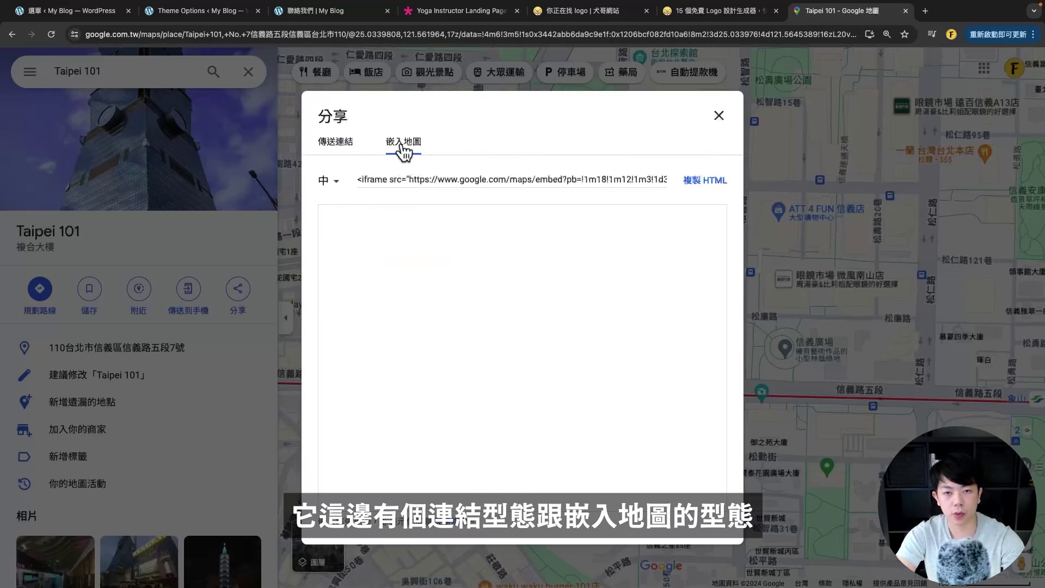
left_click_drag(368, 177, 690, 187)
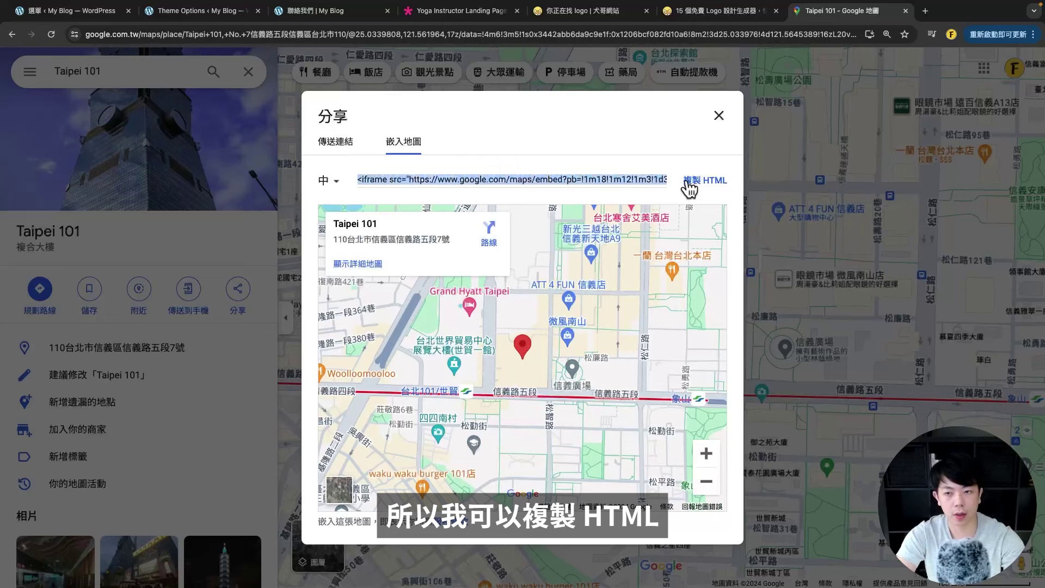
left_click(689, 185)
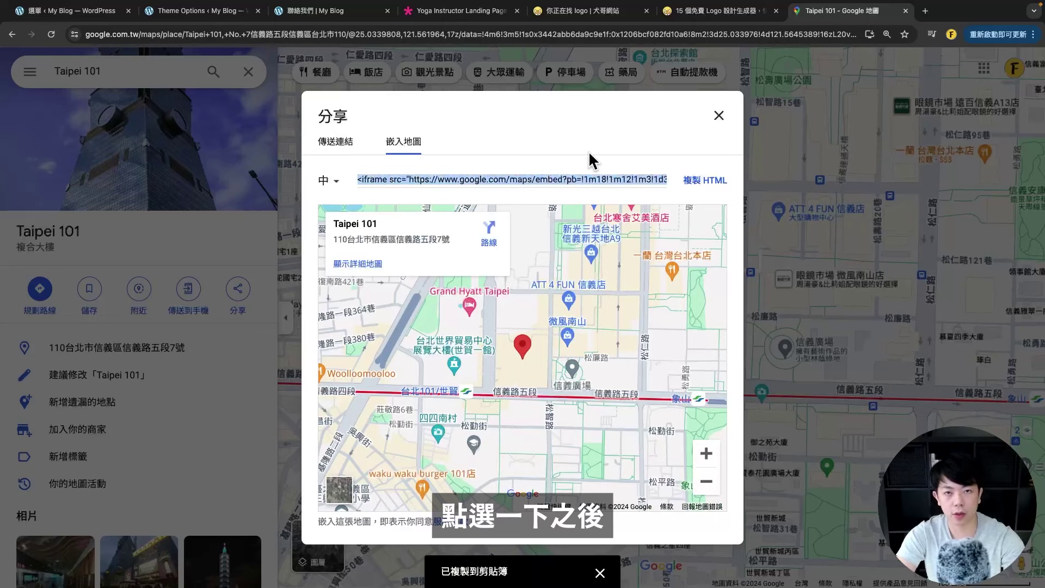
left_click(313, 11)
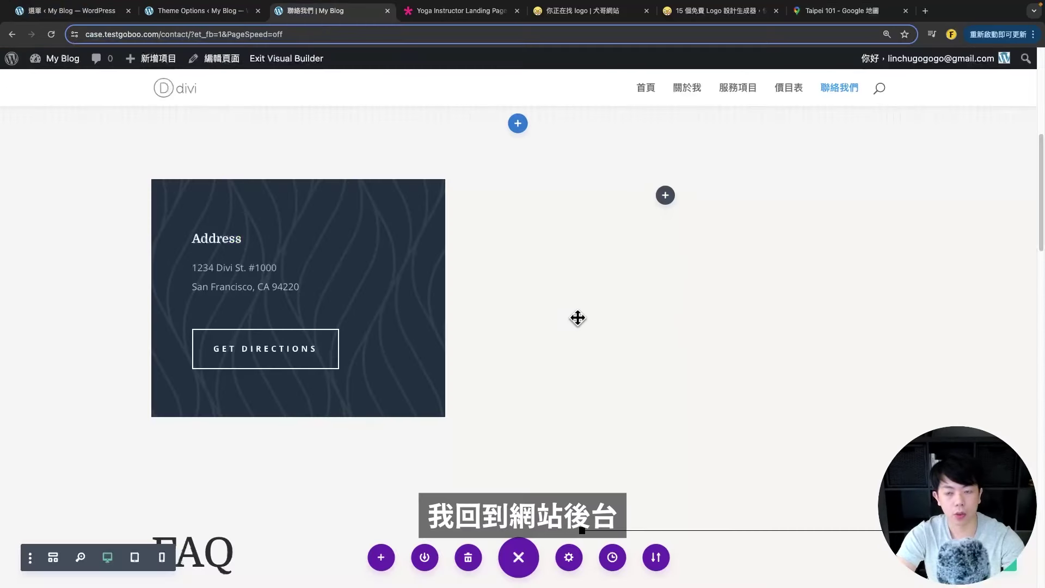
- Add a Code module to the empty column and paste the Taipei 101 embed code
left_click(665, 196)
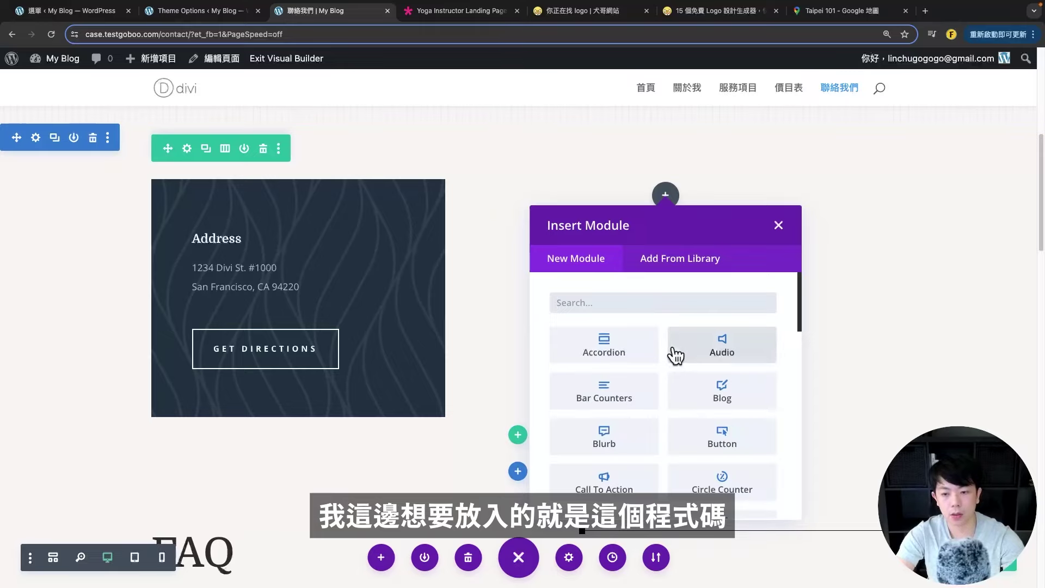
type("code")
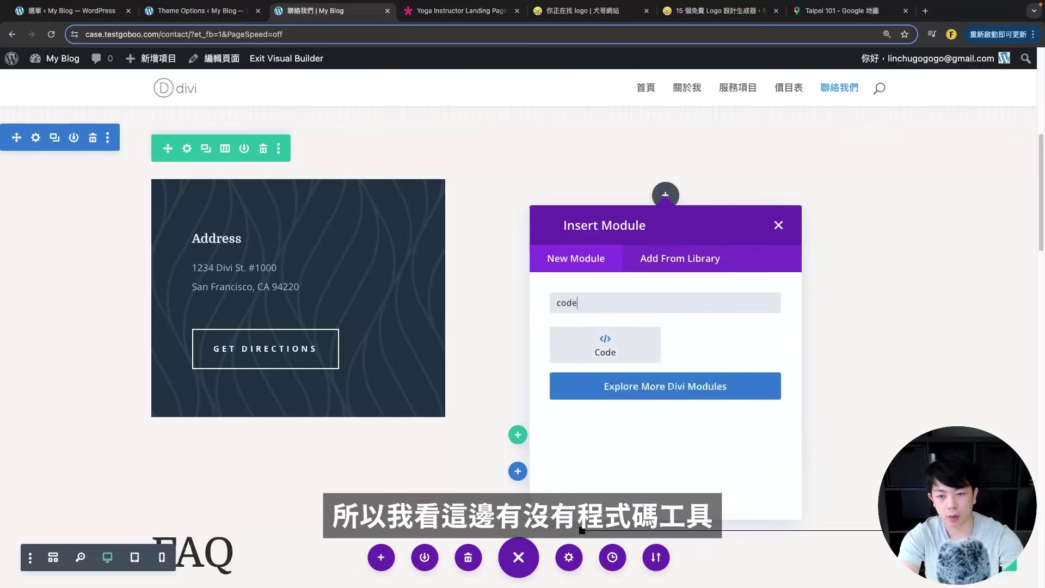
left_click(620, 355)
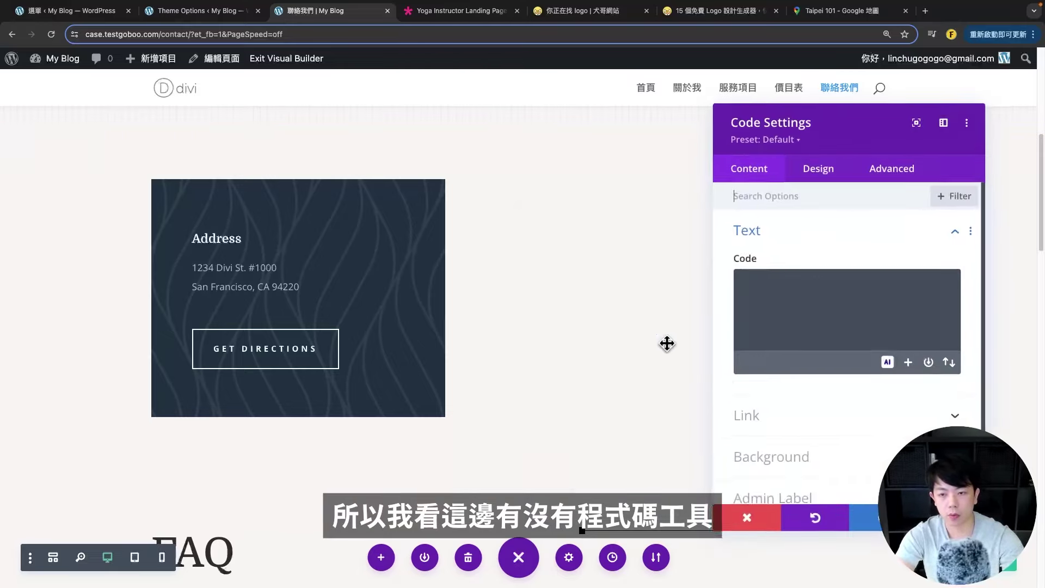
left_click(803, 290)
key("ctrl+v")
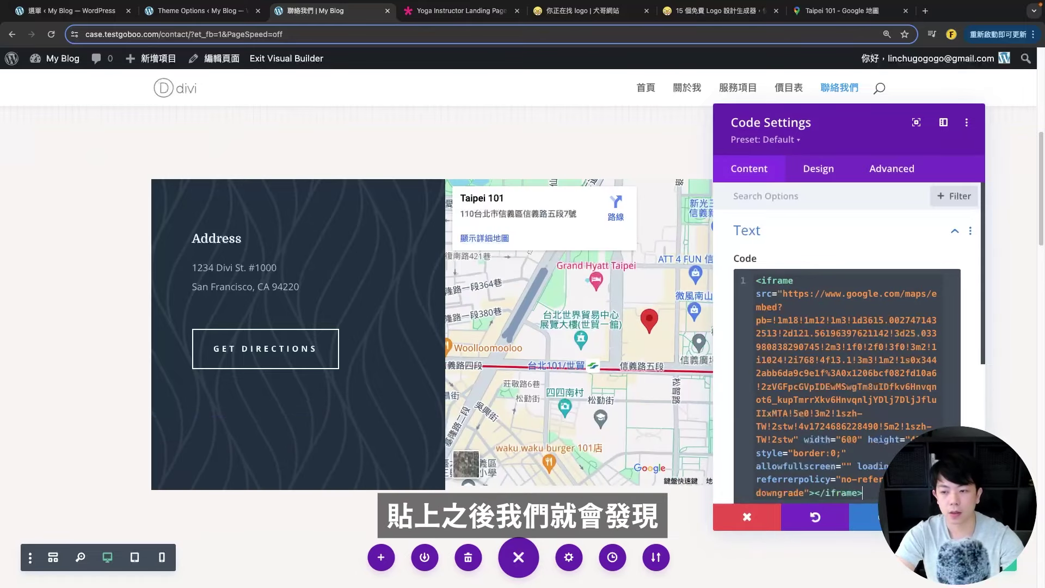
- Review the Code module's Design options, then save its settings
left_click_drag(840, 116, 145, 98)
scroll(614, 361, "down", 1)
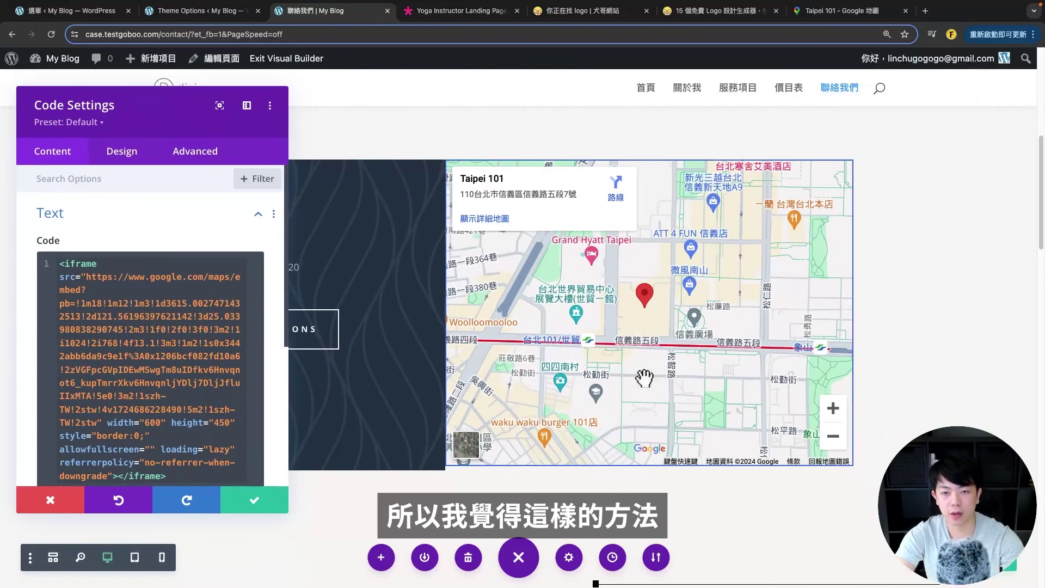
left_click_drag(135, 124, 263, 99)
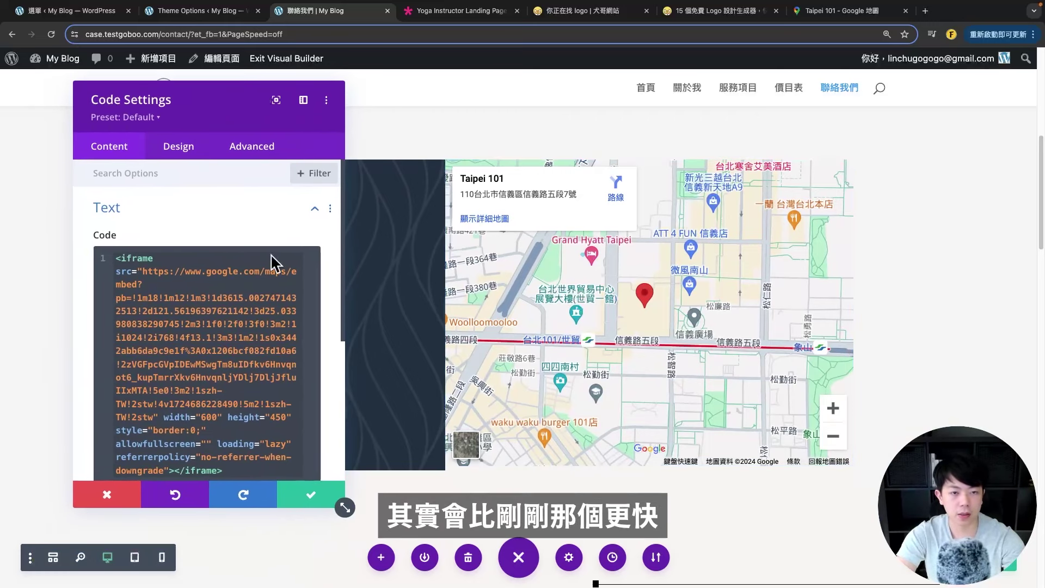
scroll(308, 292, "down", 5)
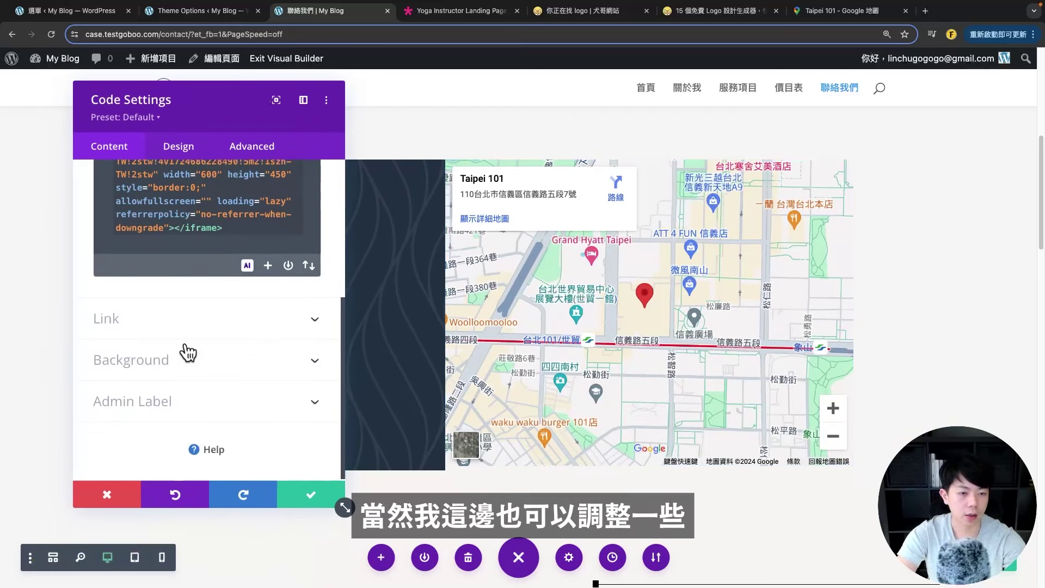
left_click(173, 146)
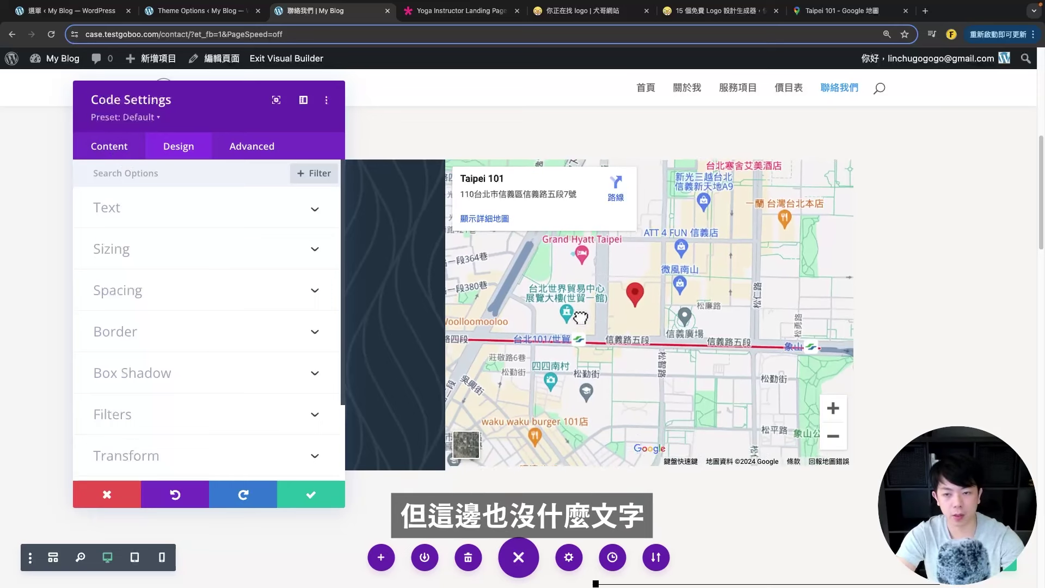
left_click(109, 146)
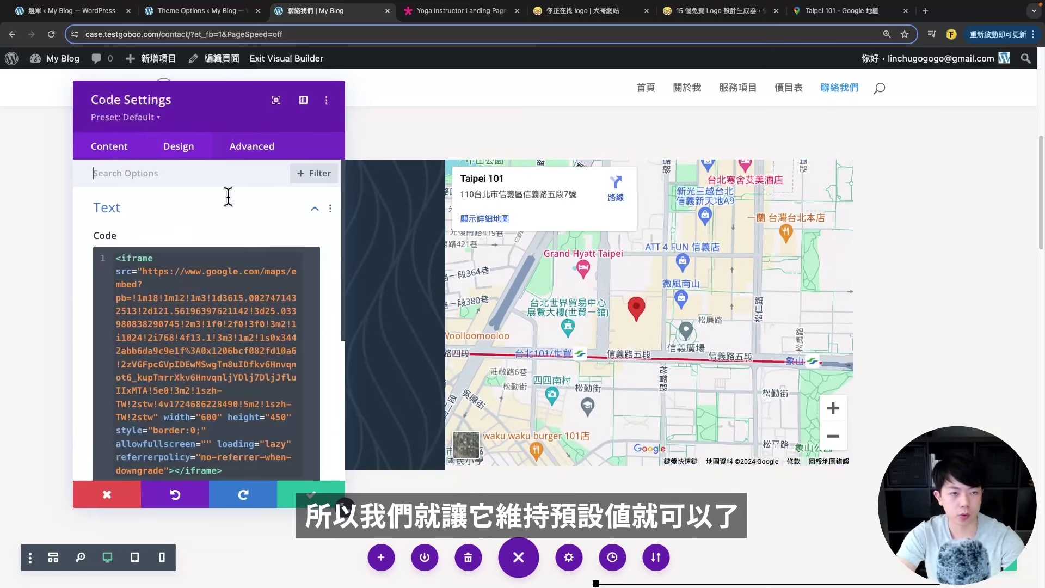
left_click(313, 495)
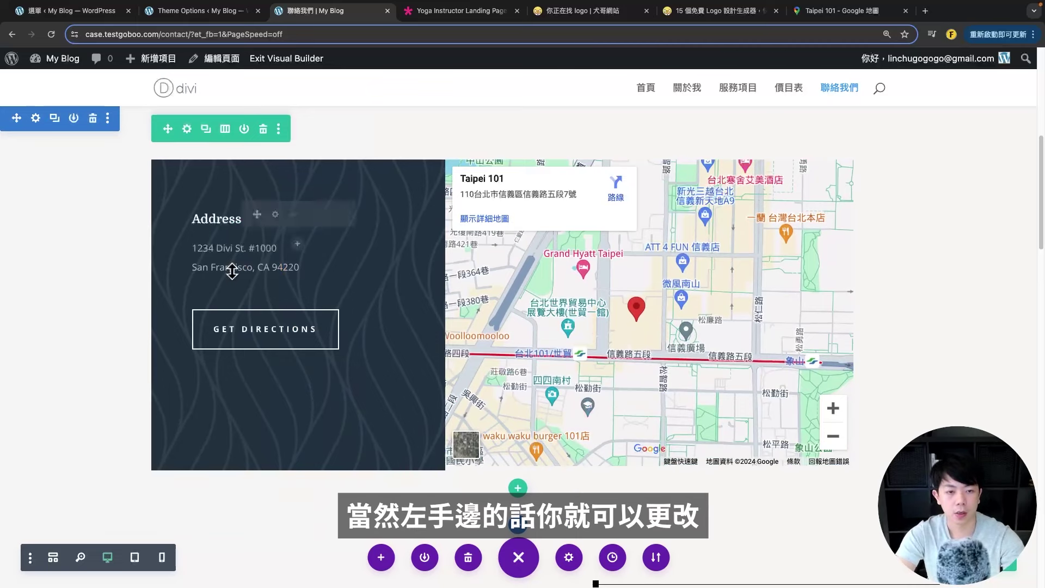
- Dismiss the Address module settings and open the live site in a new tab
left_click(274, 215)
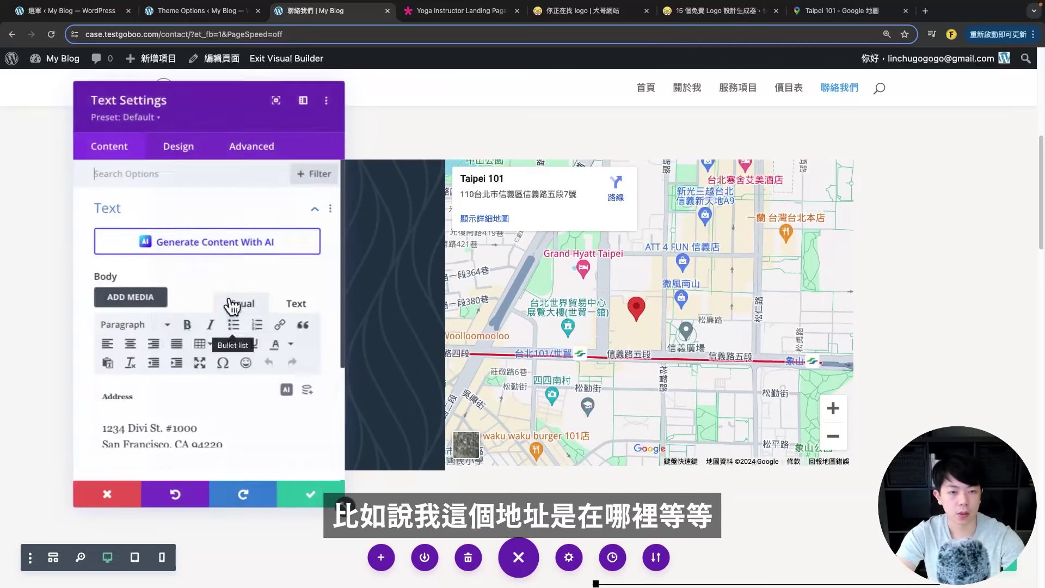
left_click(112, 498)
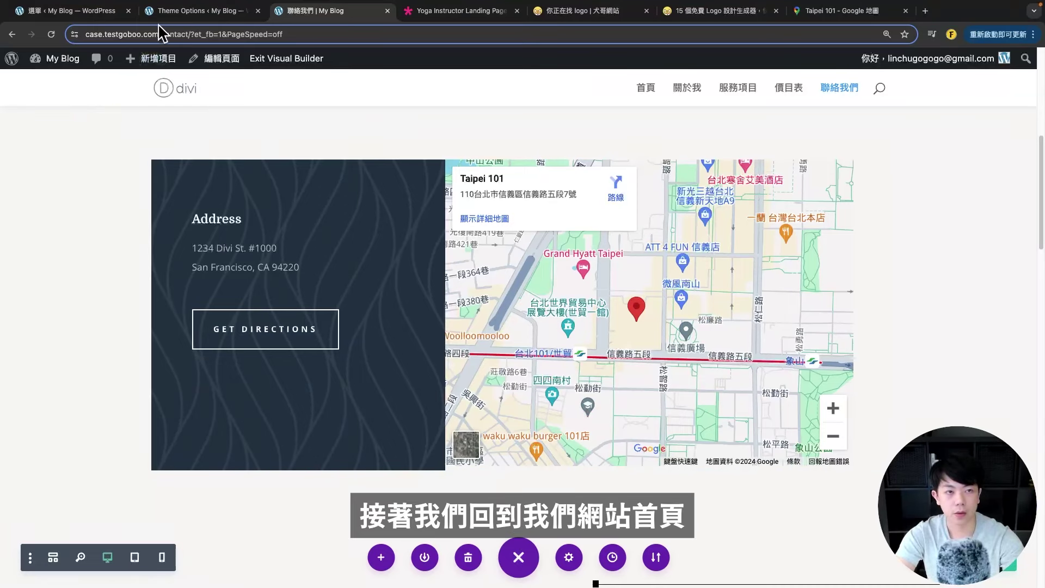
left_click(107, 11)
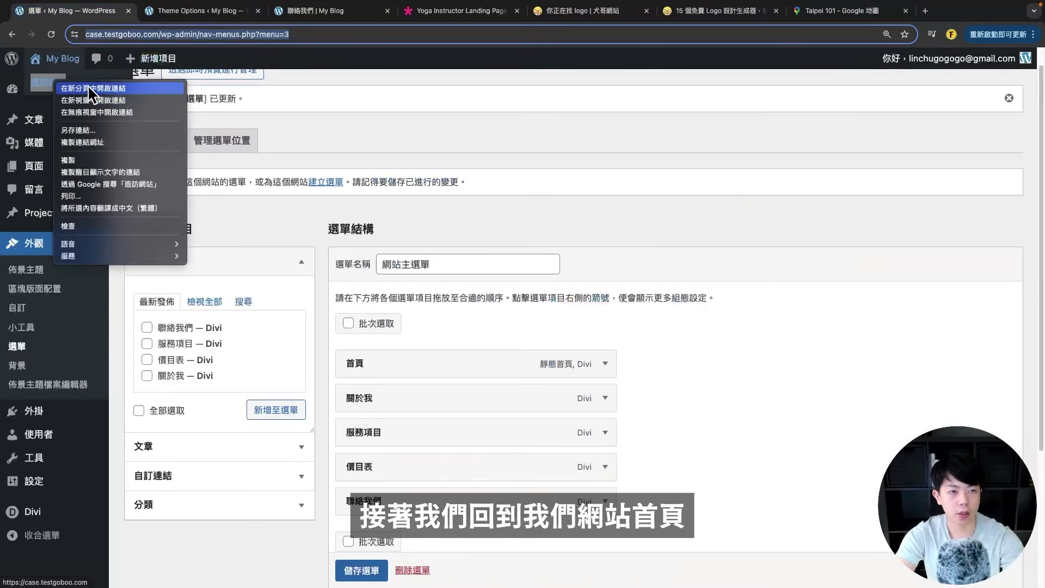
left_click(54, 87)
- View the 聯絡我們 page and pan the embedded Taipei 101 map
left_click(830, 109)
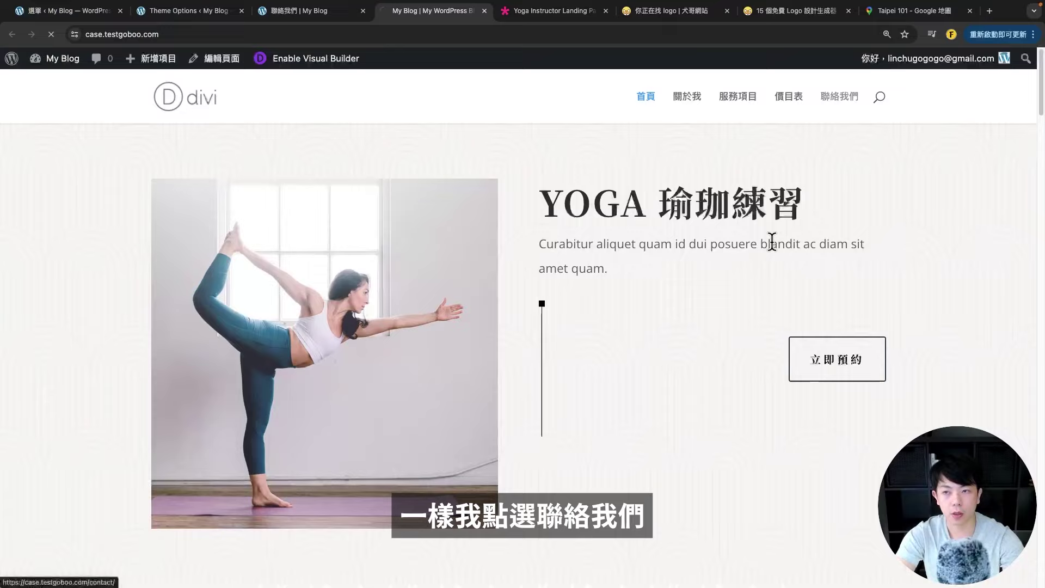
scroll(643, 313, "down", 3)
scroll(643, 308, "down", 4)
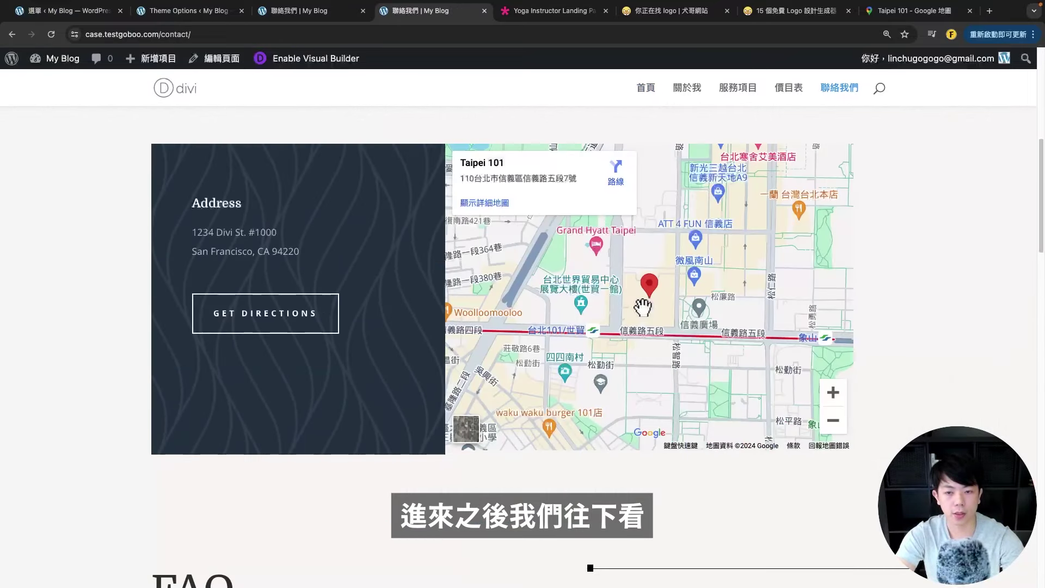
scroll(620, 353, "up", 1)
left_click_drag(645, 356, 621, 364)
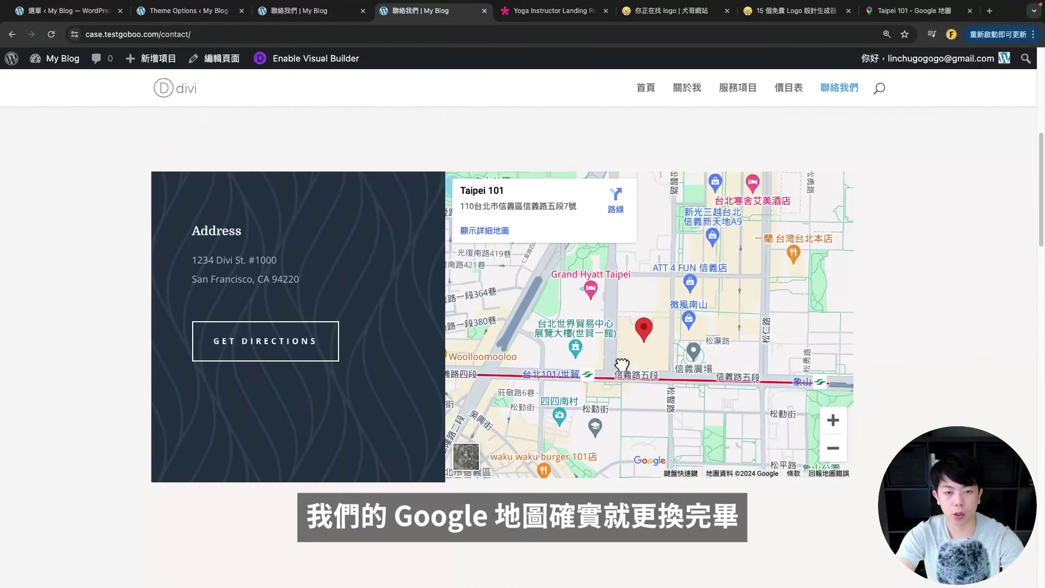
scroll(866, 308, "up", 8)
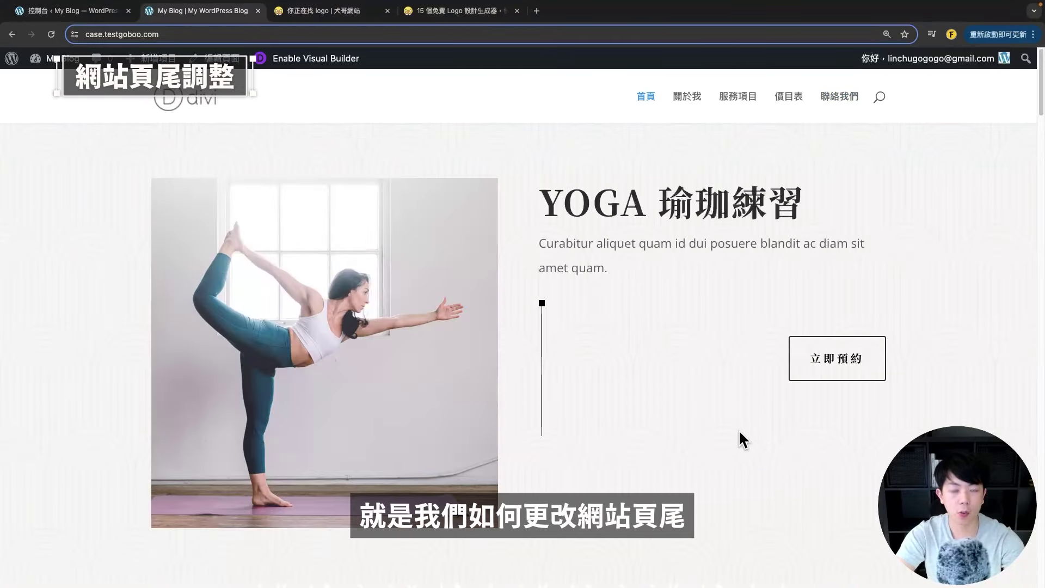
- Scroll down to the site footer and capture it as a screenshot
scroll(681, 426, "down", 5)
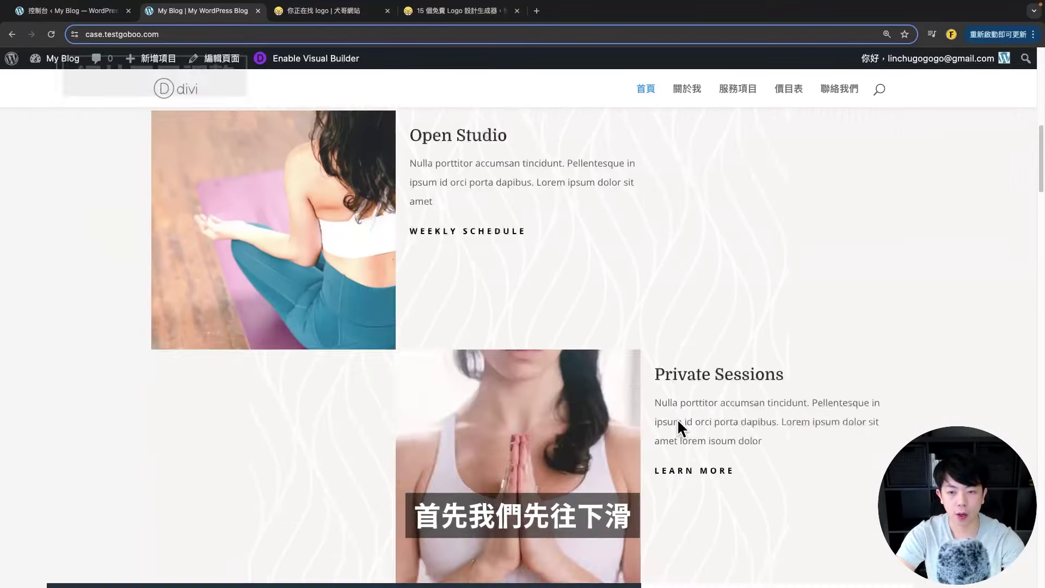
scroll(678, 422, "down", 15)
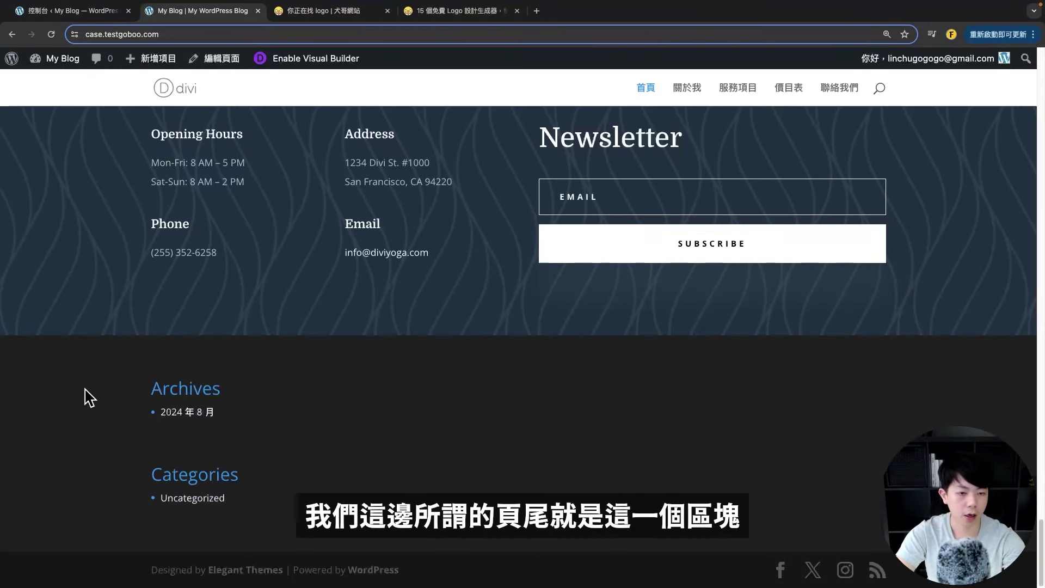
key("super+shift+4")
left_click_drag(11, 338, 1027, 560)
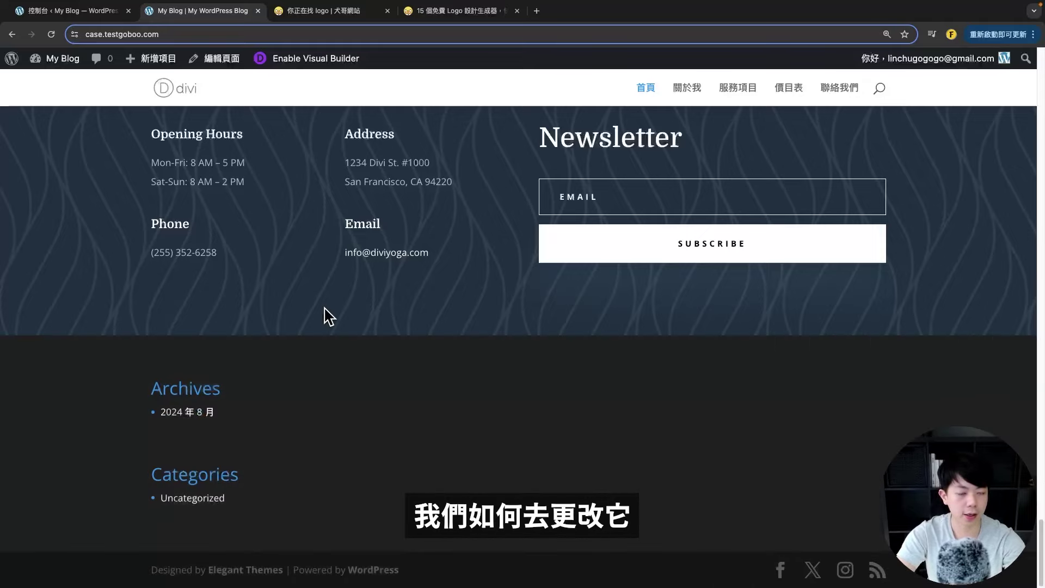
- Open the Widgets admin page via 外觀 > 小工具 in the WordPress dashboard
left_click(55, 11)
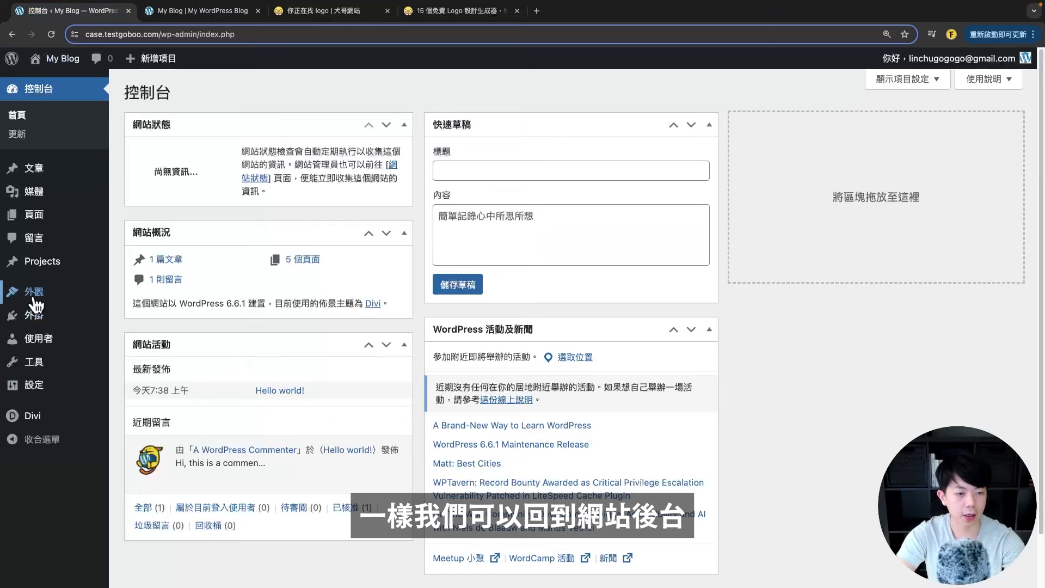
mouse_move(35, 305)
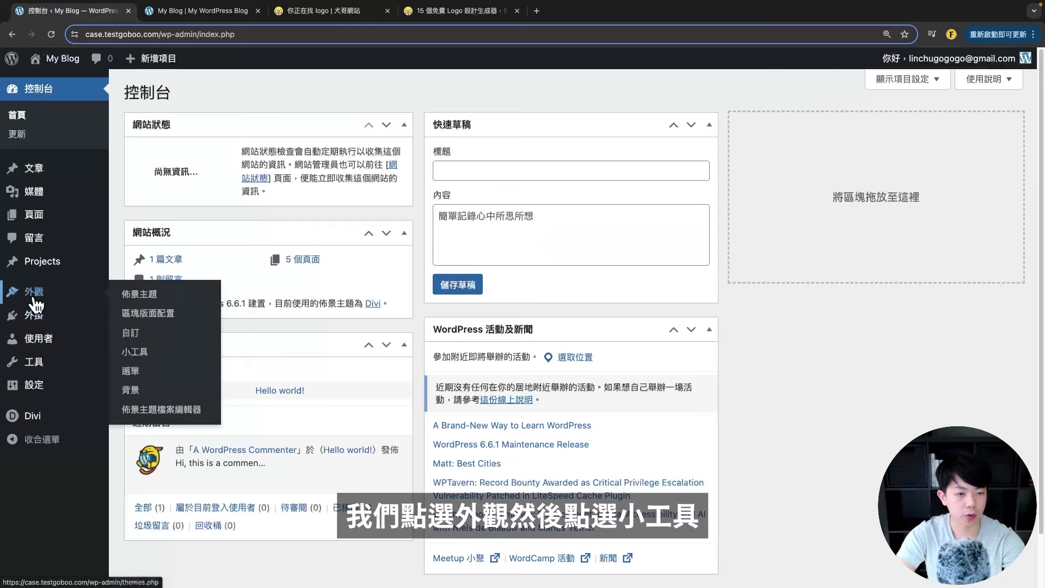
left_click(149, 359)
left_click(179, 11)
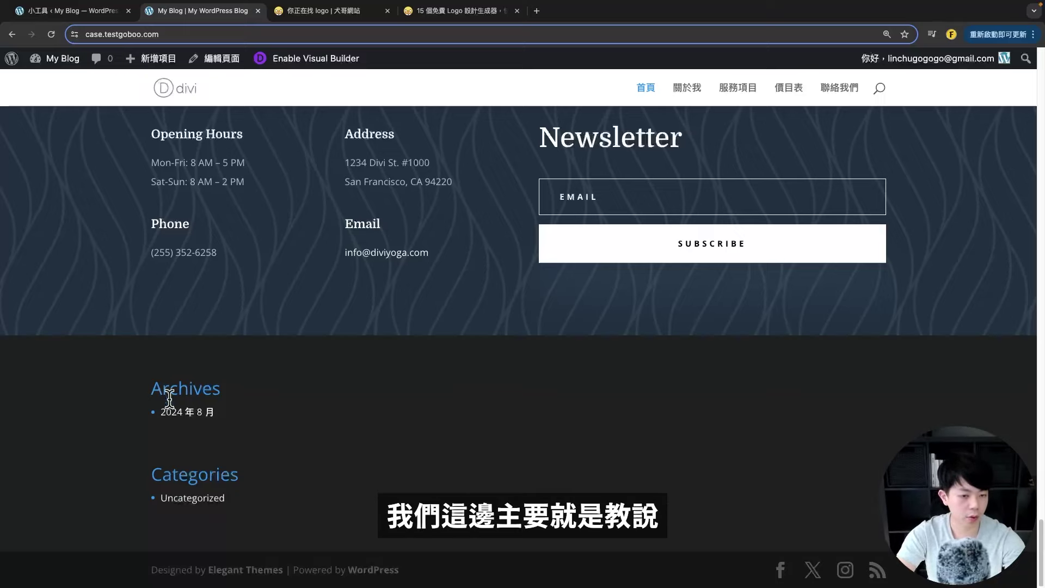
left_click(38, 10)
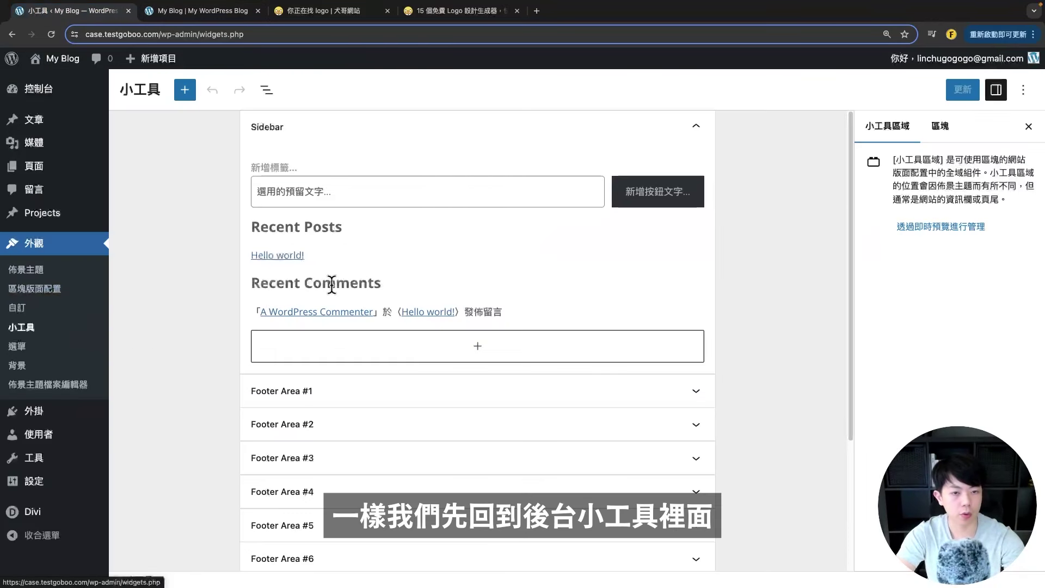
- Collapse the Sidebar and expand Footer Area #1, comparing it with the live footer
left_click(697, 128)
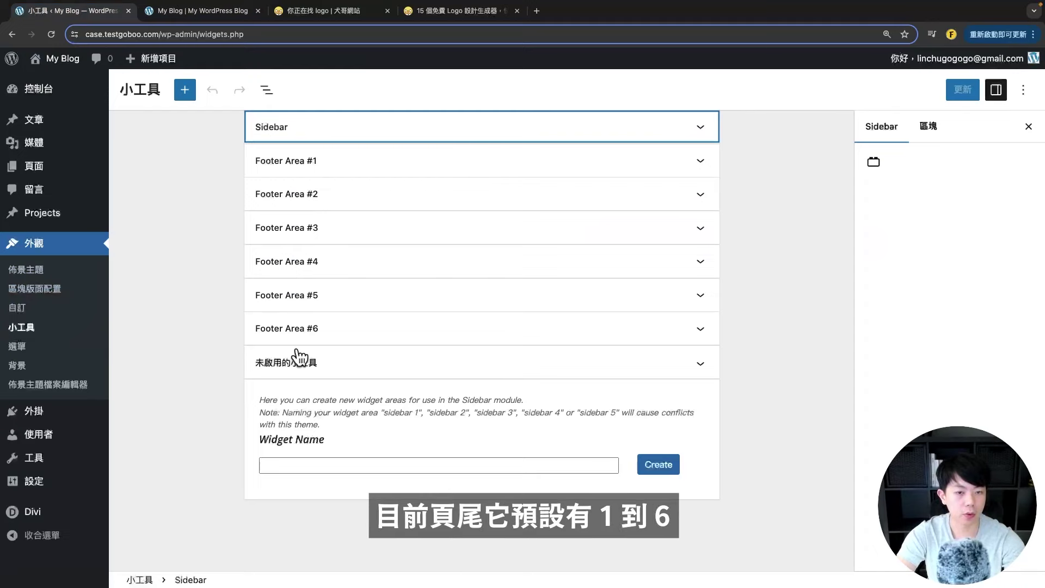
left_click(520, 173)
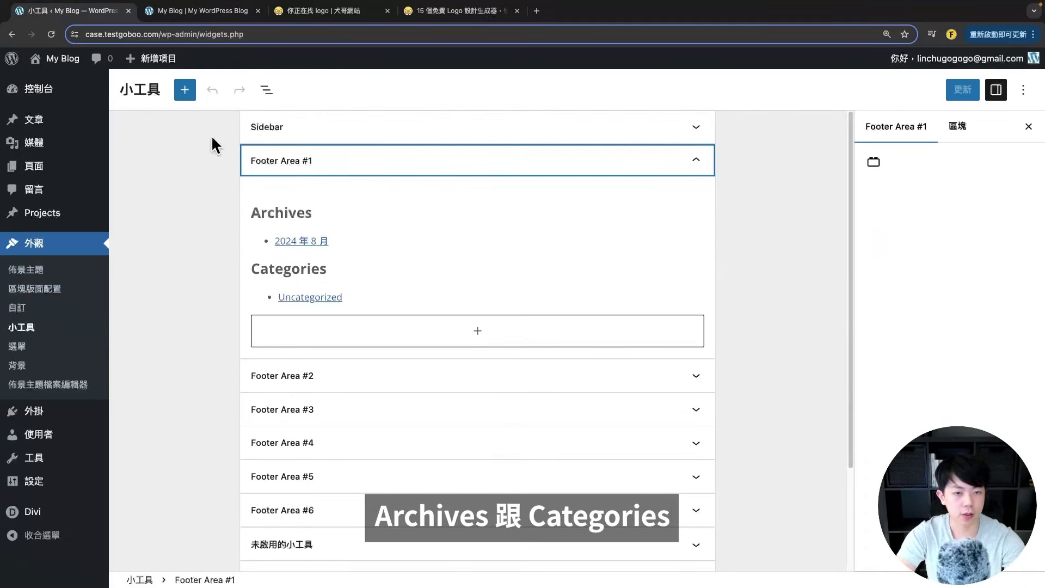
left_click(207, 11)
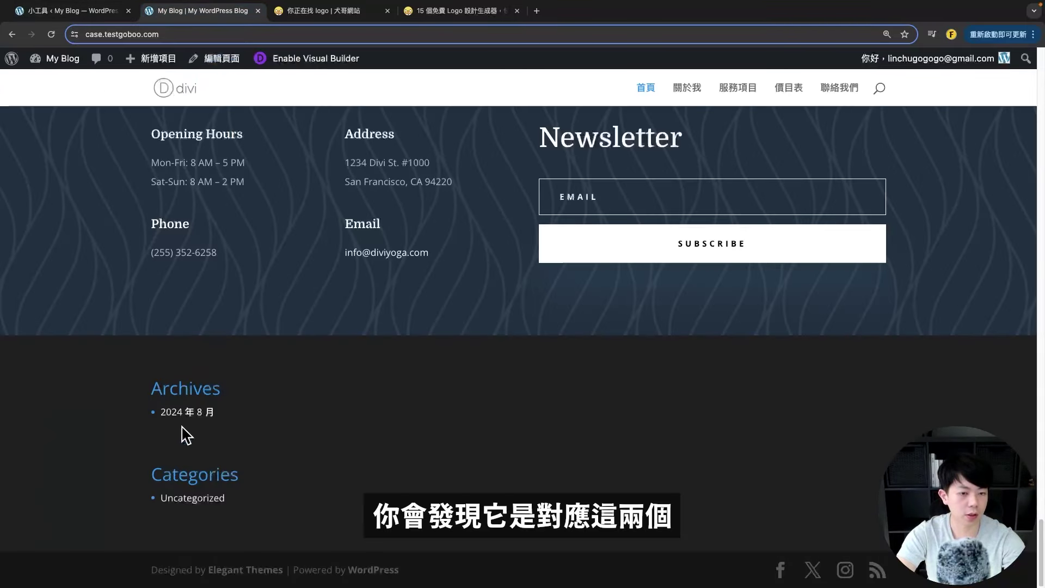
left_click(95, 12)
- Delete the Archives and Categories blocks from Footer Area #1, save, and reload the site
left_click(393, 241)
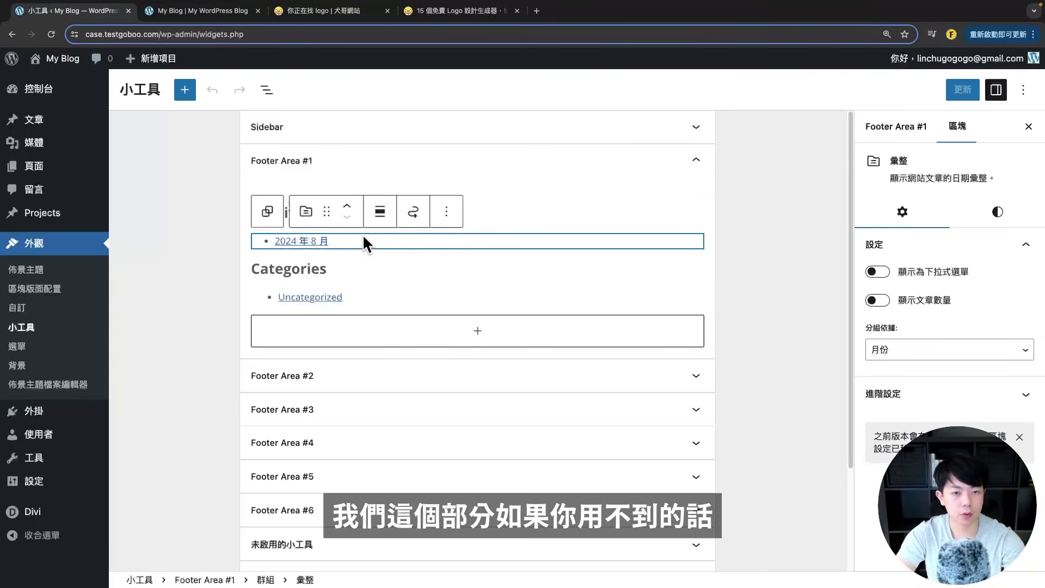
left_click(377, 211)
key("shift+alt+z")
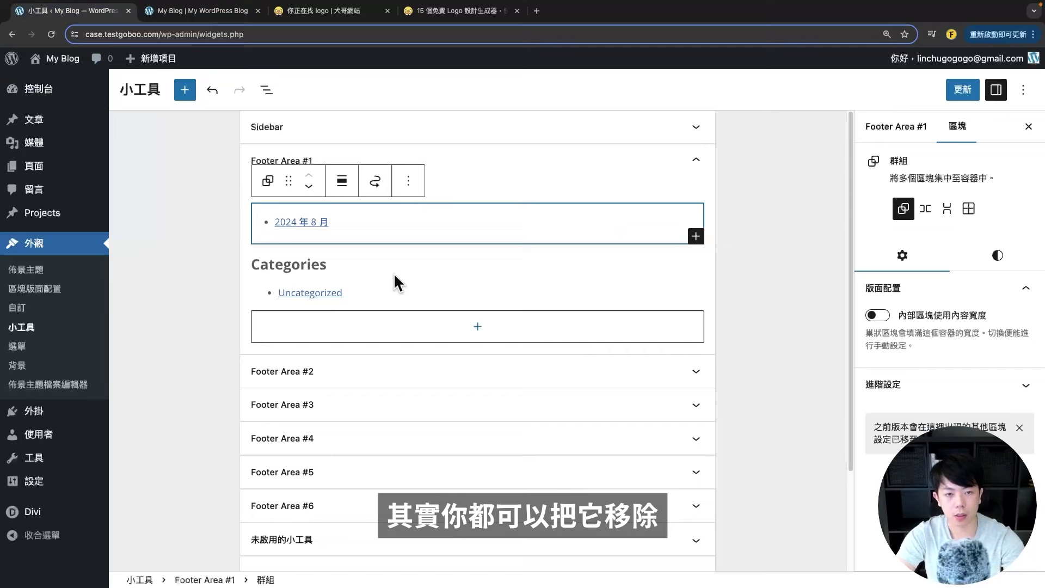
key("shift+alt+z")
key("shift+alt+z")
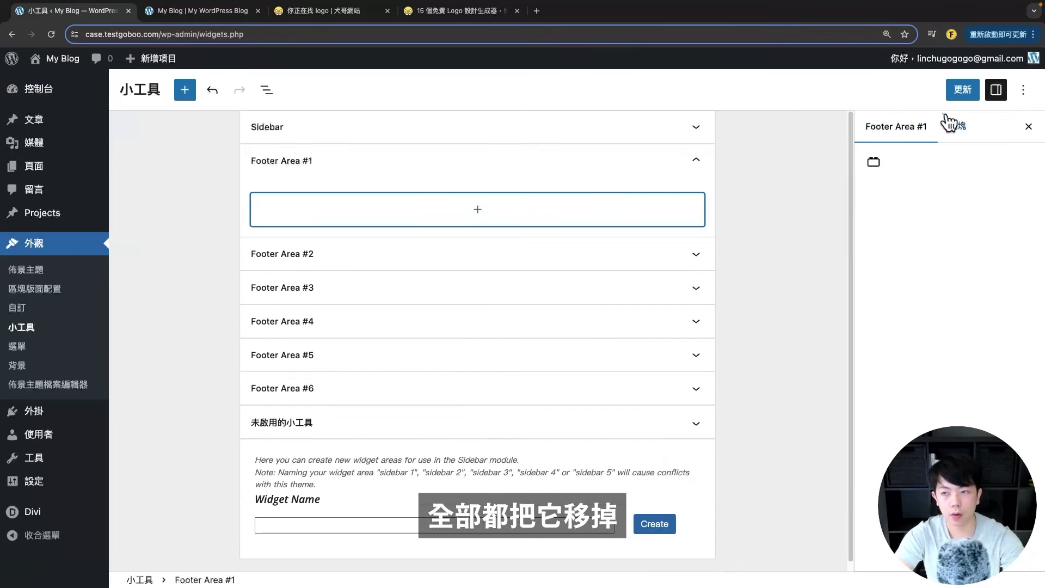
left_click(962, 90)
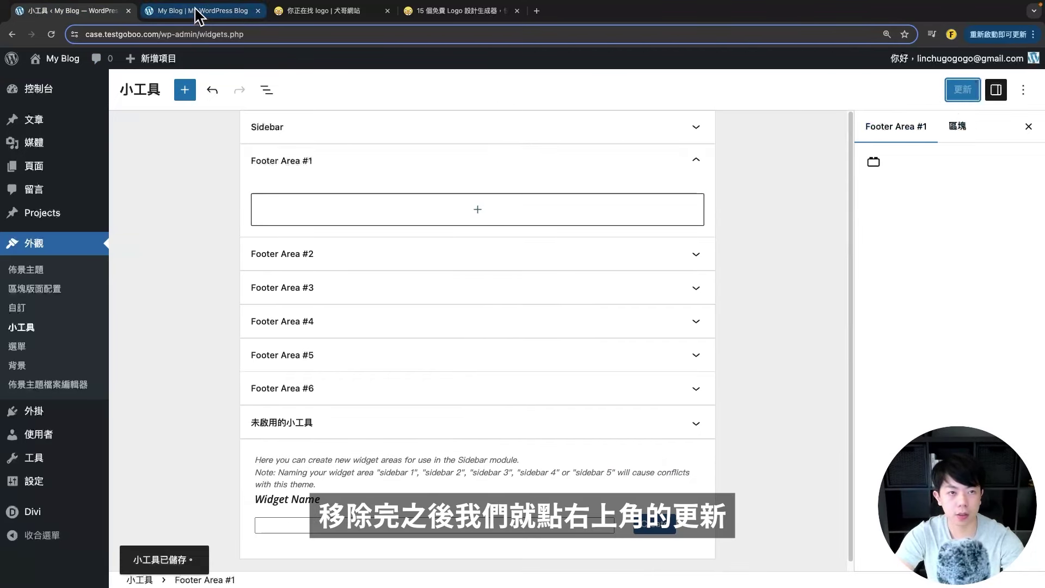
left_click(215, 11)
left_click(51, 34)
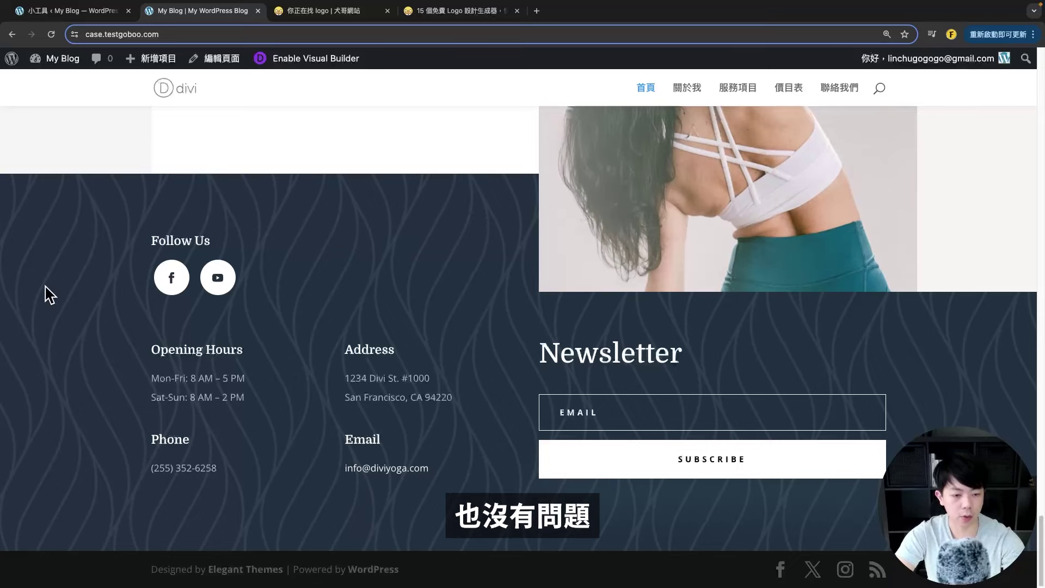
left_click(60, 10)
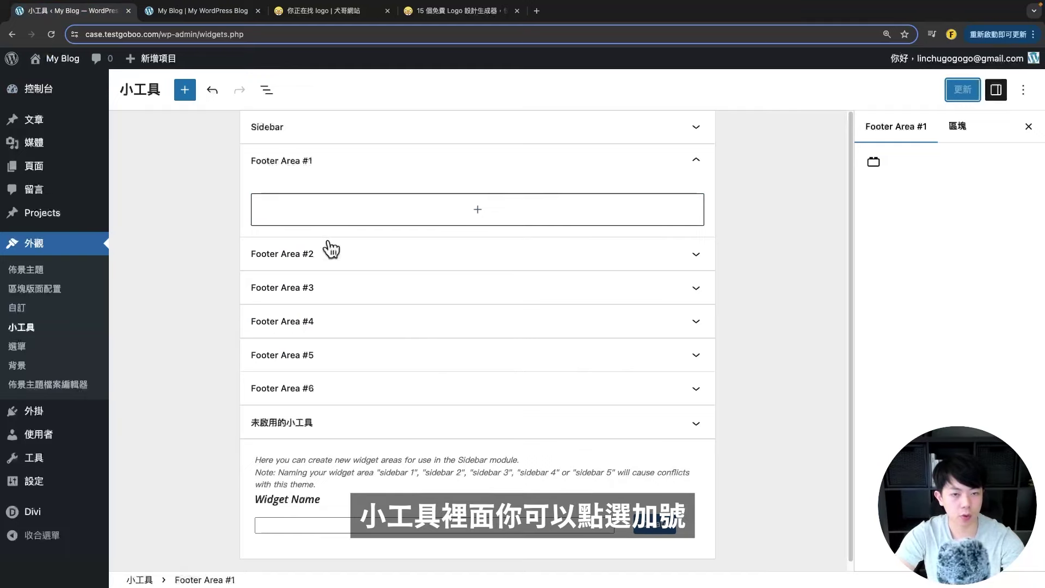
left_click(436, 215)
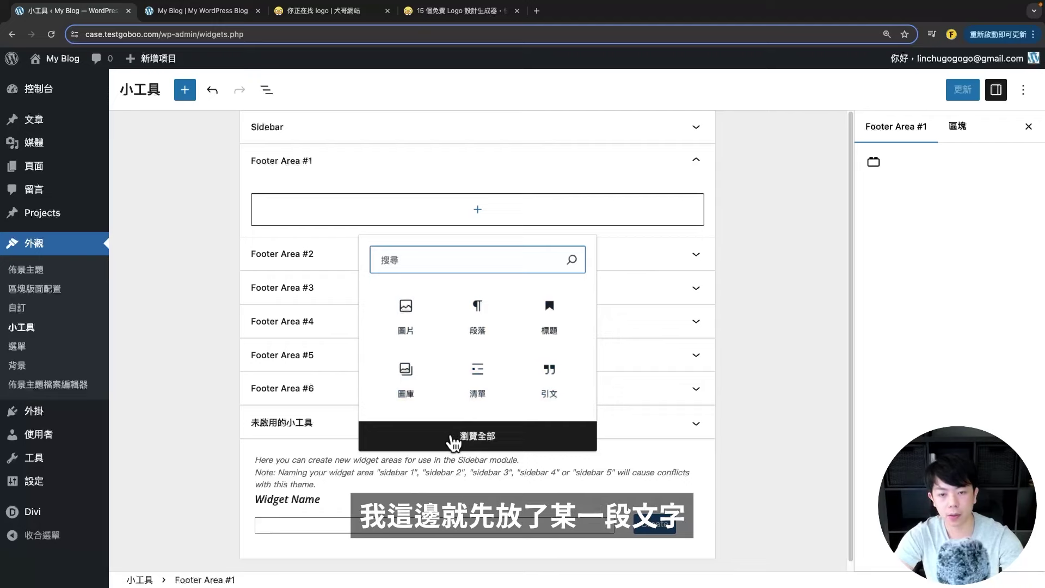
left_click(492, 313)
type("123")
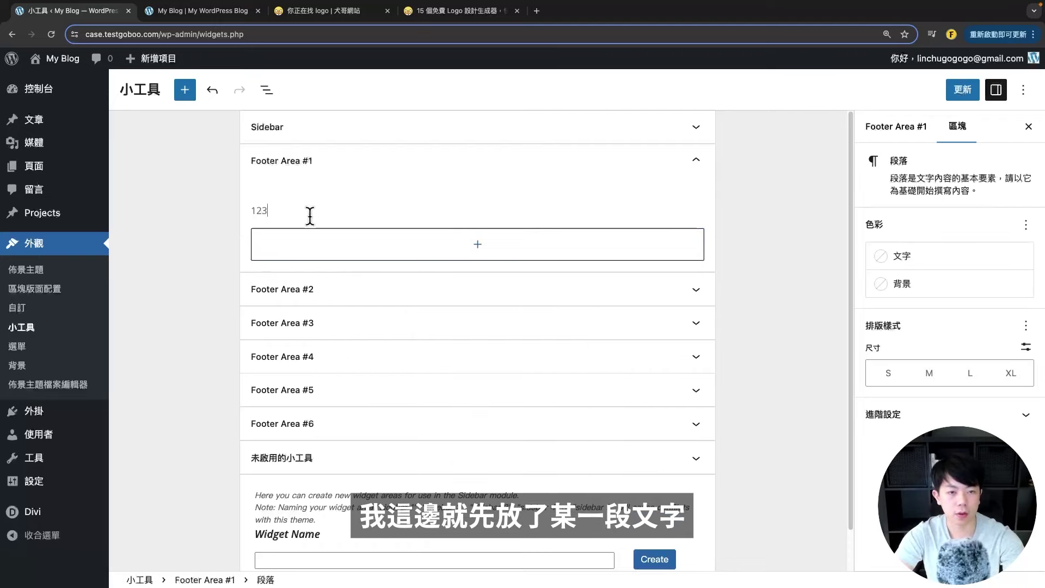
type("3123123131231")
left_click(962, 90)
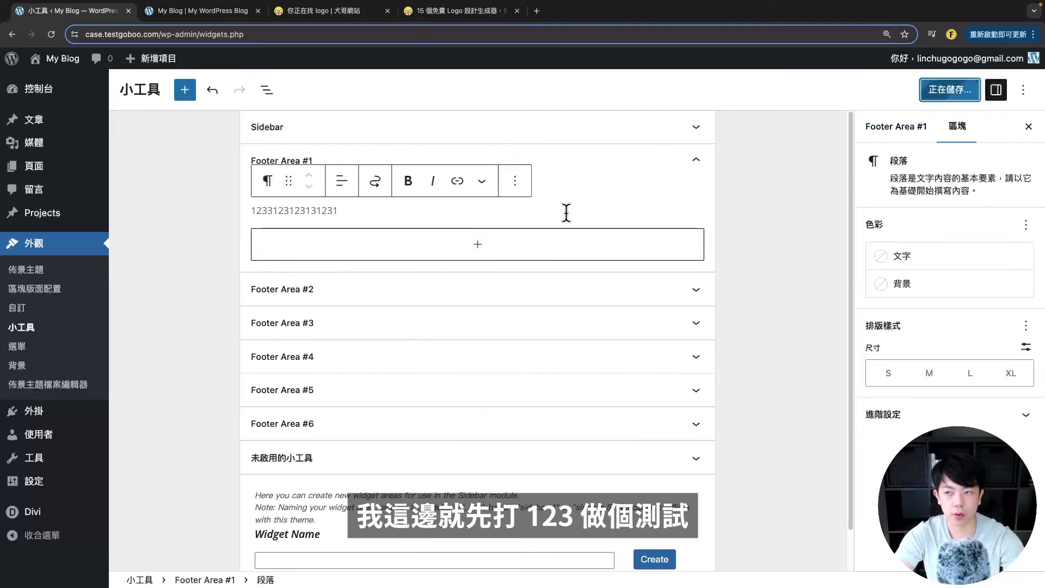
left_click(194, 11)
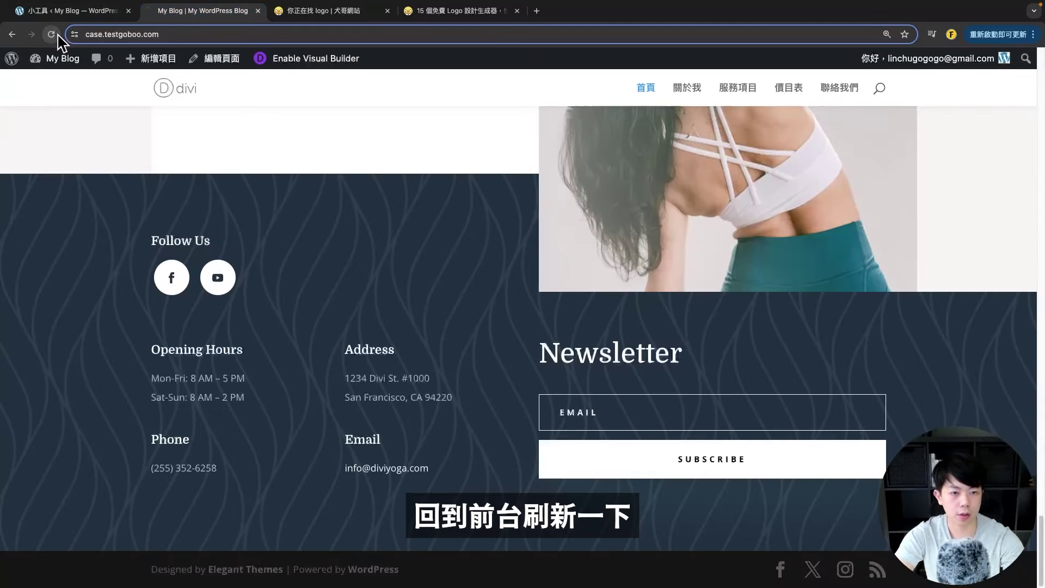
scroll(187, 474, "down", 2)
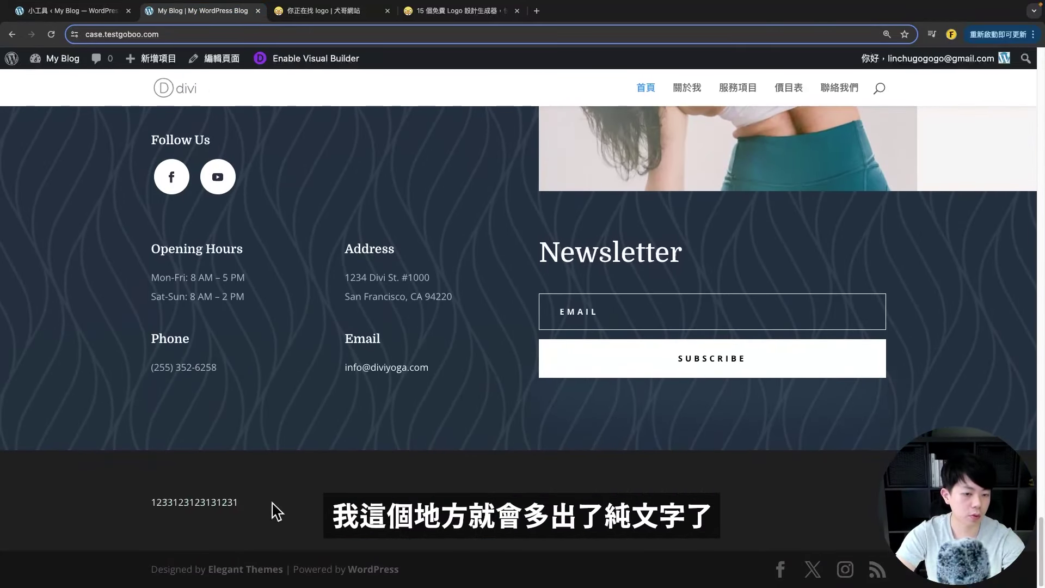
left_click_drag(151, 502, 194, 502)
left_click(242, 501)
- Insert an Image block below the test paragraph in Footer Area #1
left_click(74, 11)
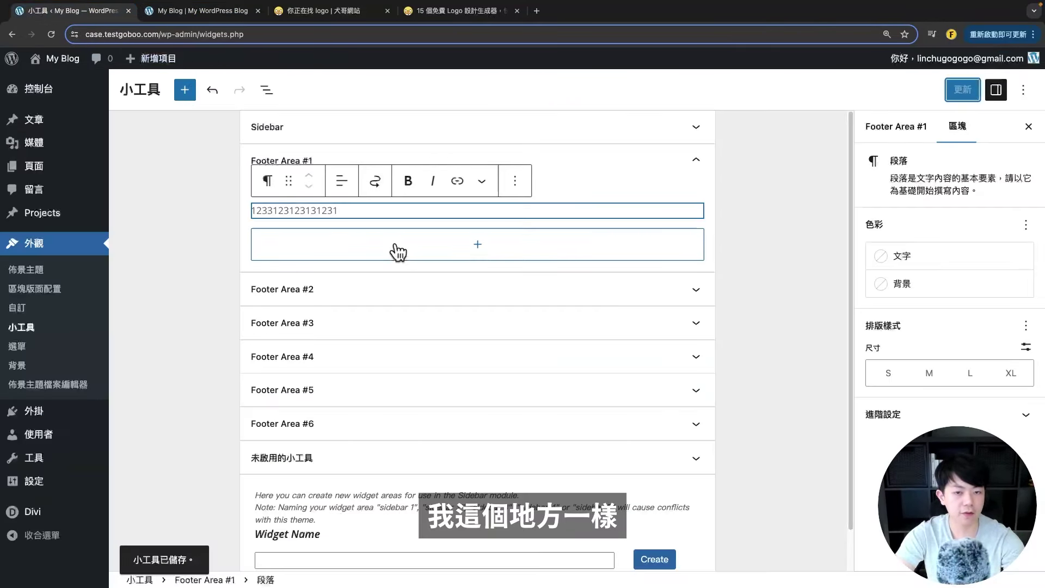
left_click(398, 254)
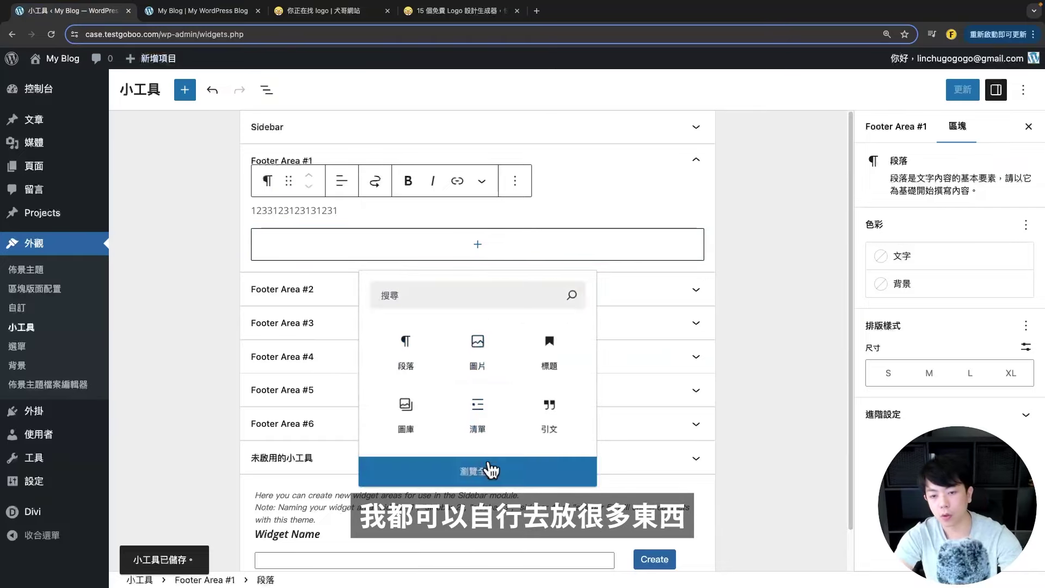
left_click(490, 469)
scroll(229, 289, "down", 5)
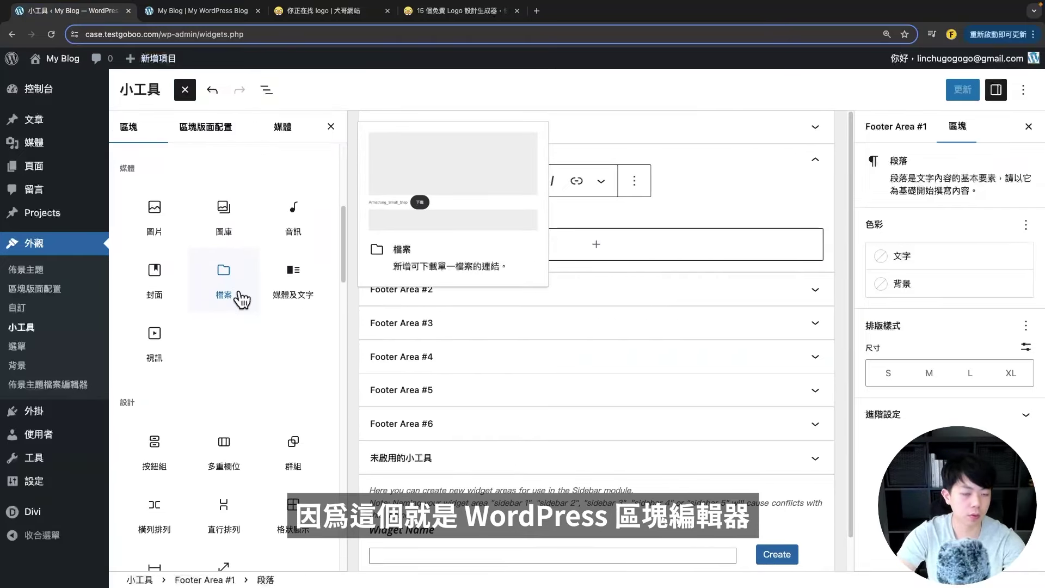
scroll(240, 294, "down", 3)
scroll(234, 294, "up", 10)
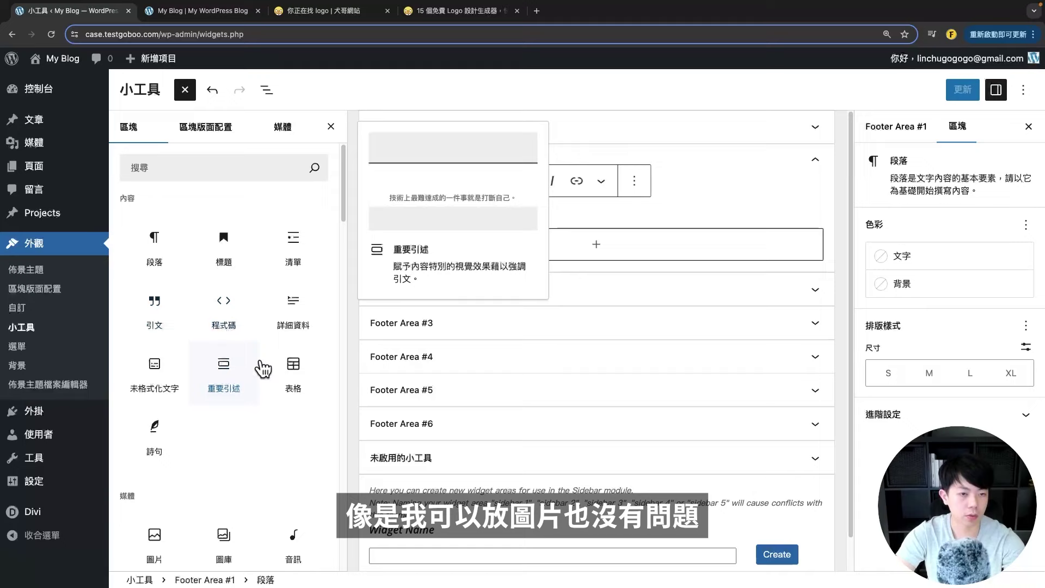
scroll(201, 479, "down", 1)
left_click(159, 512)
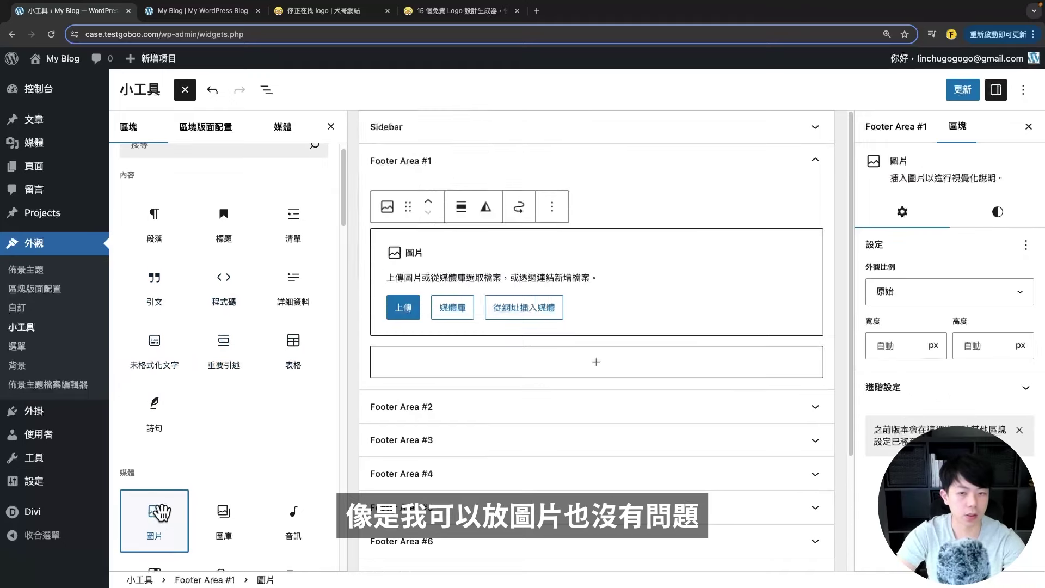
- Fill the block with the yoga-instructor_93 photo from 媒體庫, save, and reload the site
left_click(446, 308)
left_click(74, 425)
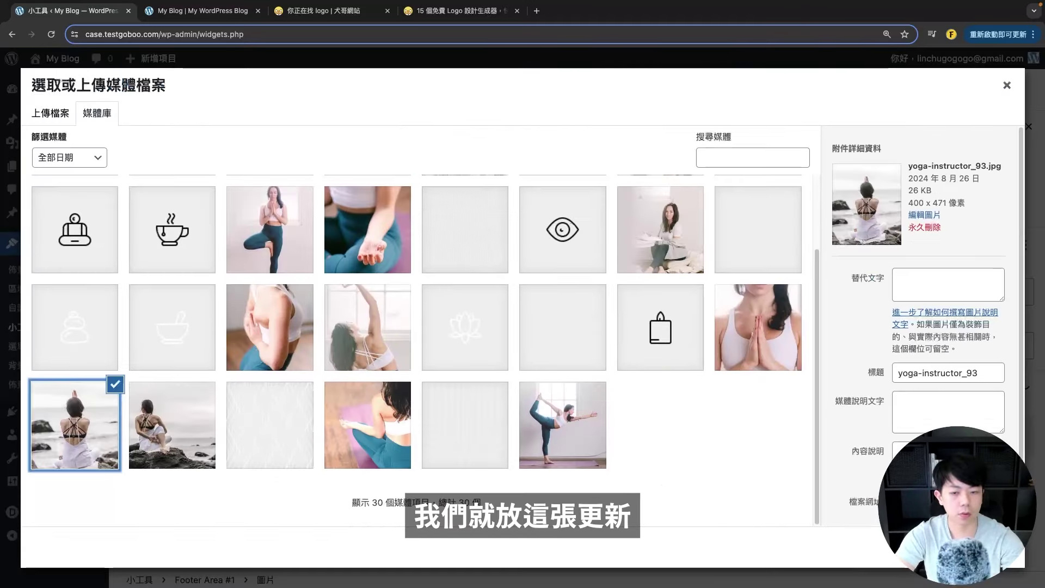
left_click(985, 547)
key("super+s")
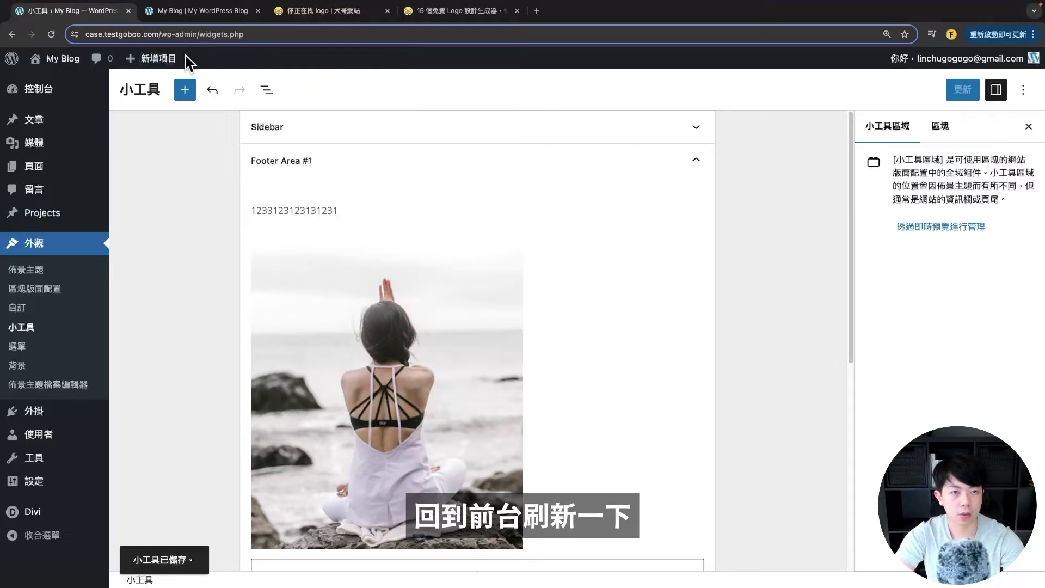
left_click(188, 12)
left_click(52, 34)
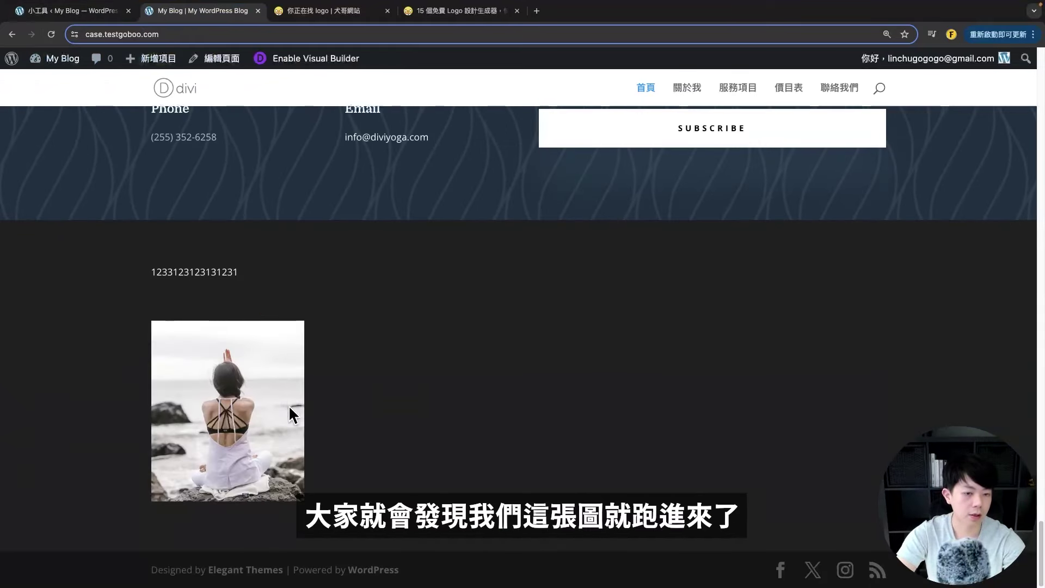
left_click_drag(289, 406, 116, 58)
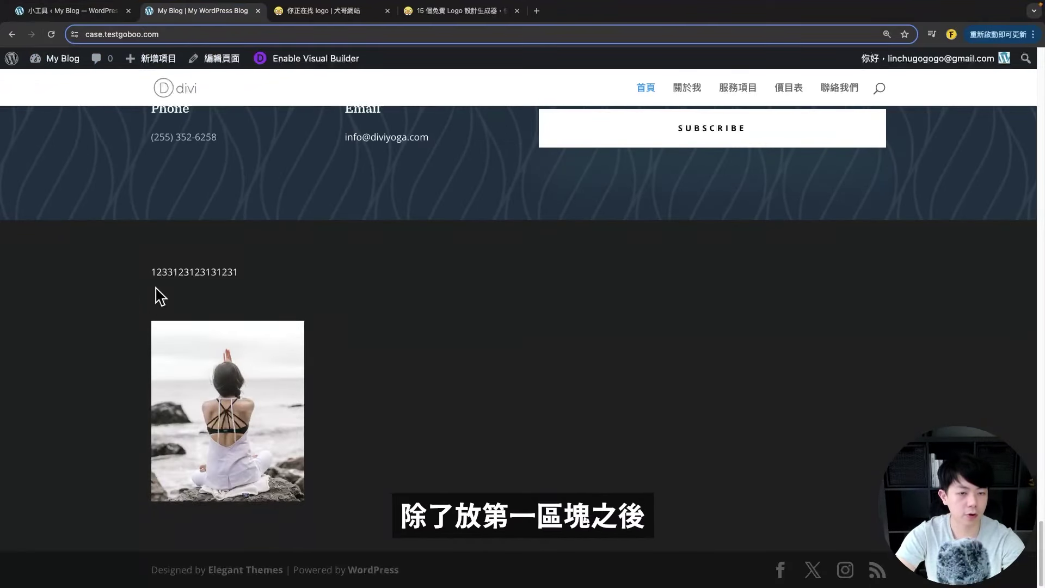
- Expand Footer Area #2 and compare it against the live site footer
left_click(82, 11)
scroll(348, 332, "down", 5)
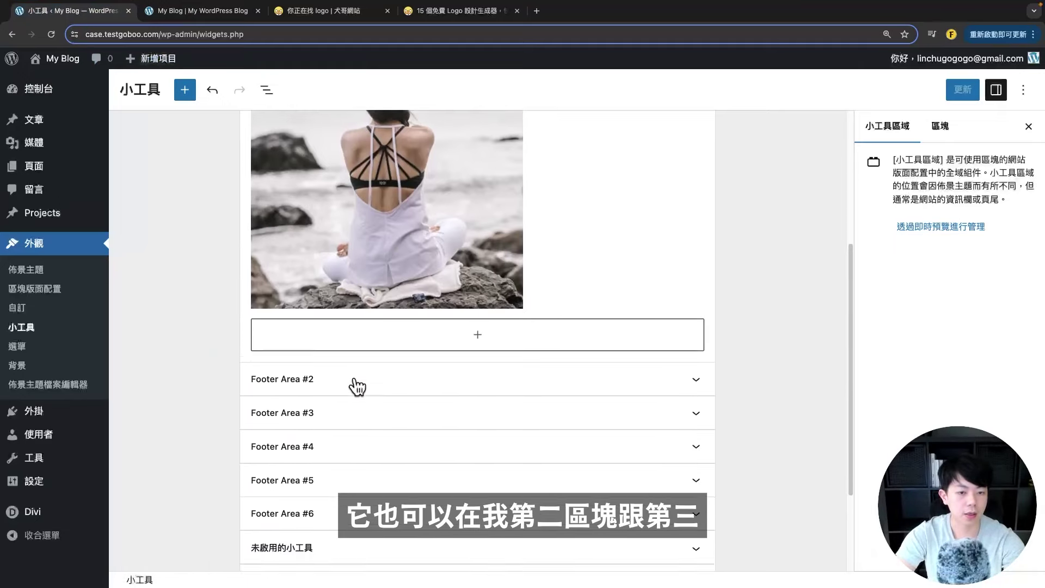
left_click(321, 375)
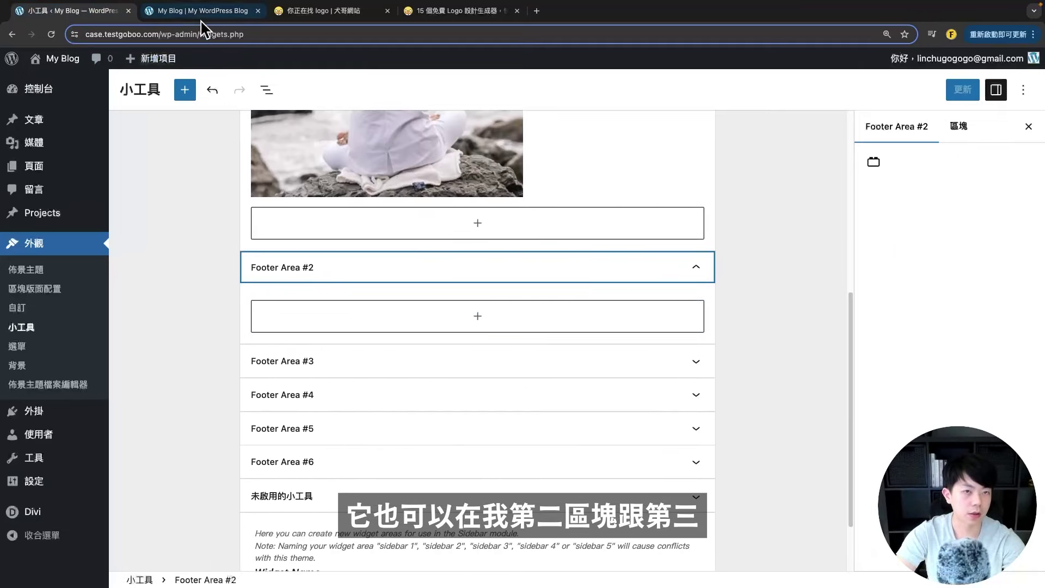
left_click(202, 11)
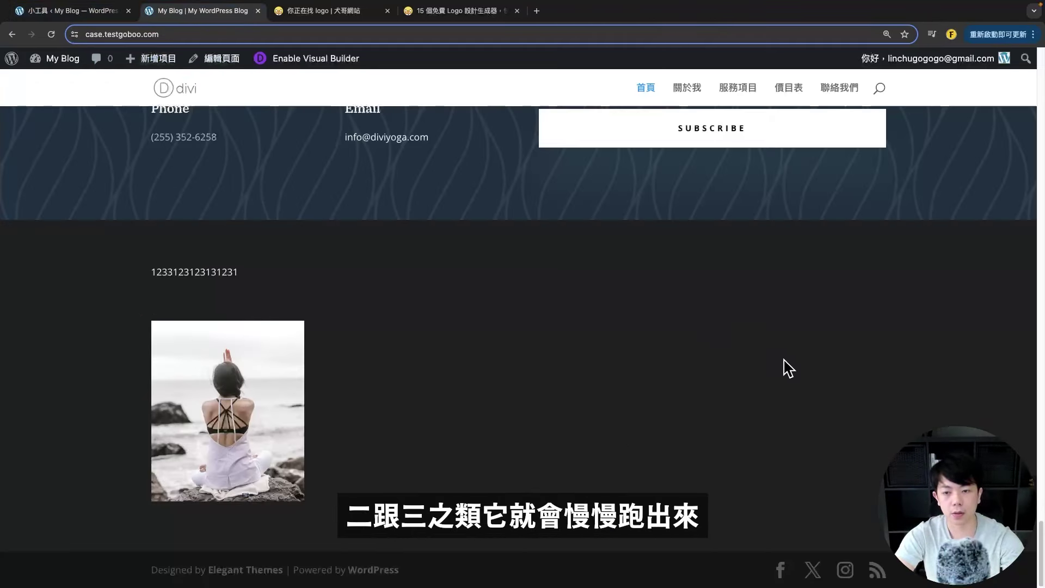
left_click(62, 20)
scroll(489, 276, "up", 8)
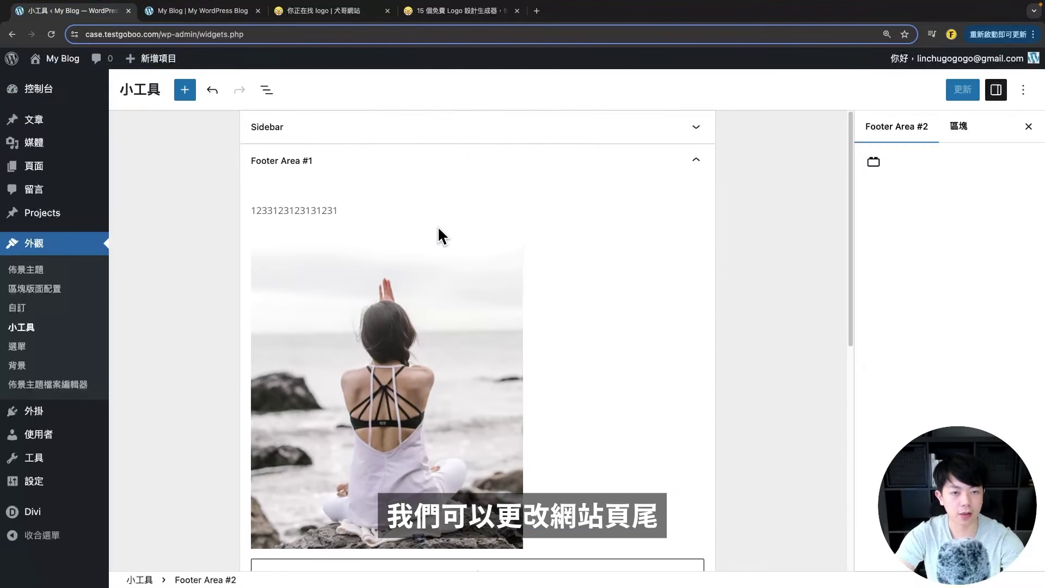
scroll(517, 255, "down", 3)
scroll(504, 245, "up", 3)
left_click(499, 210)
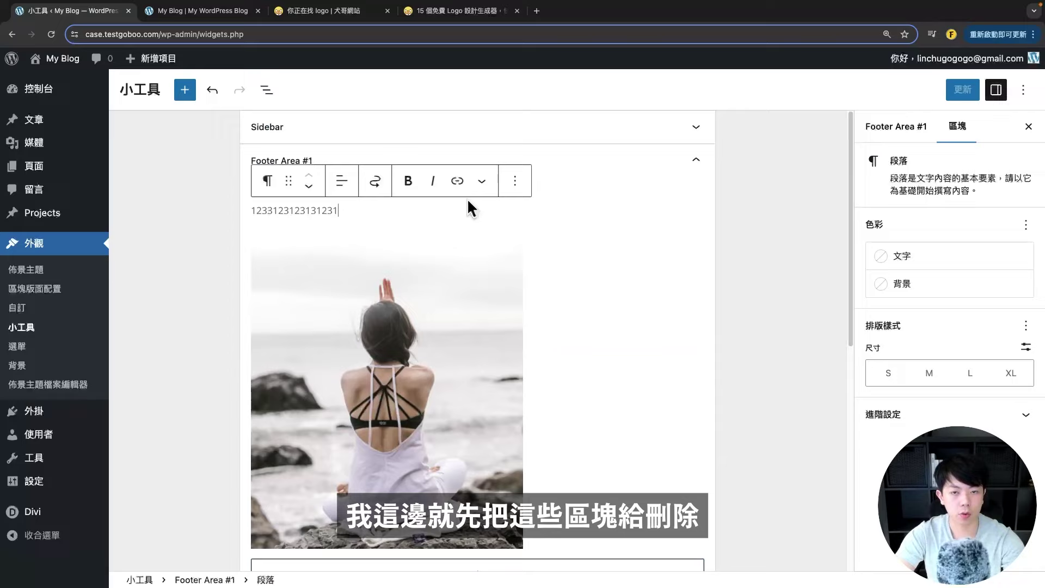
left_click(525, 190)
left_click(514, 358)
left_click(491, 371)
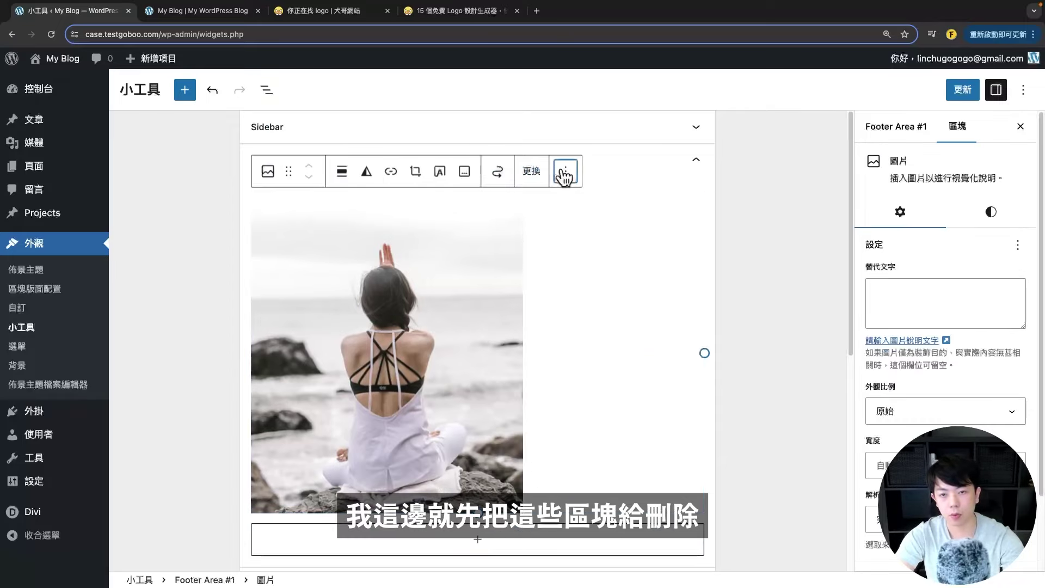
key("Delete")
left_click(962, 90)
left_click(201, 10)
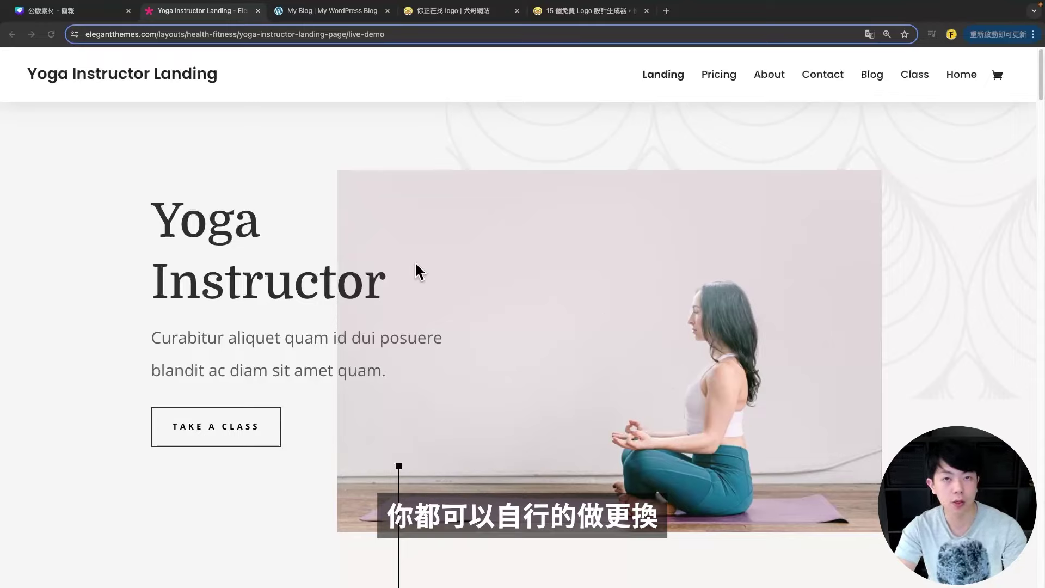
scroll(416, 260, "down", 5)
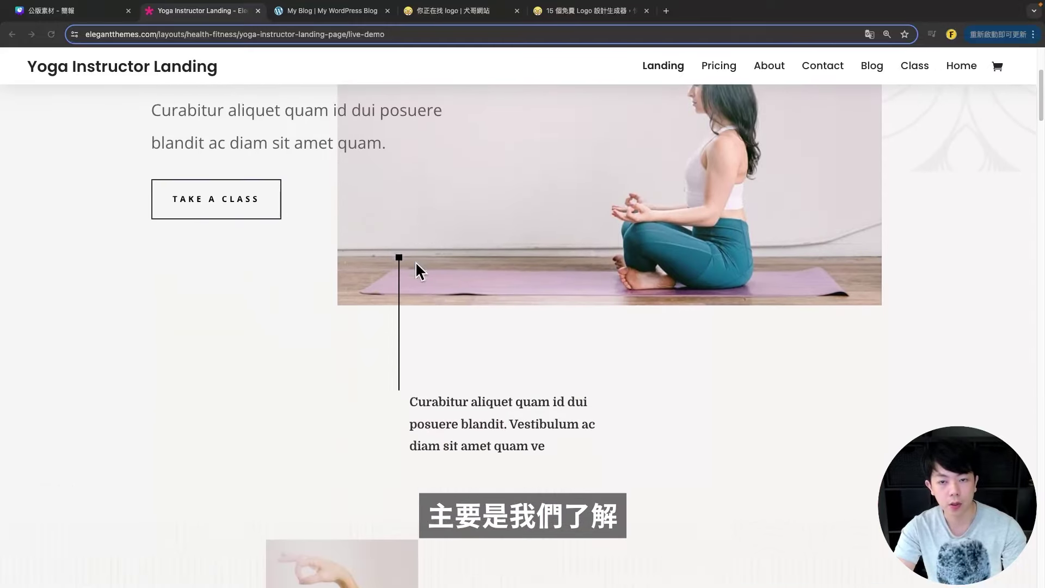
scroll(415, 261, "down", 12)
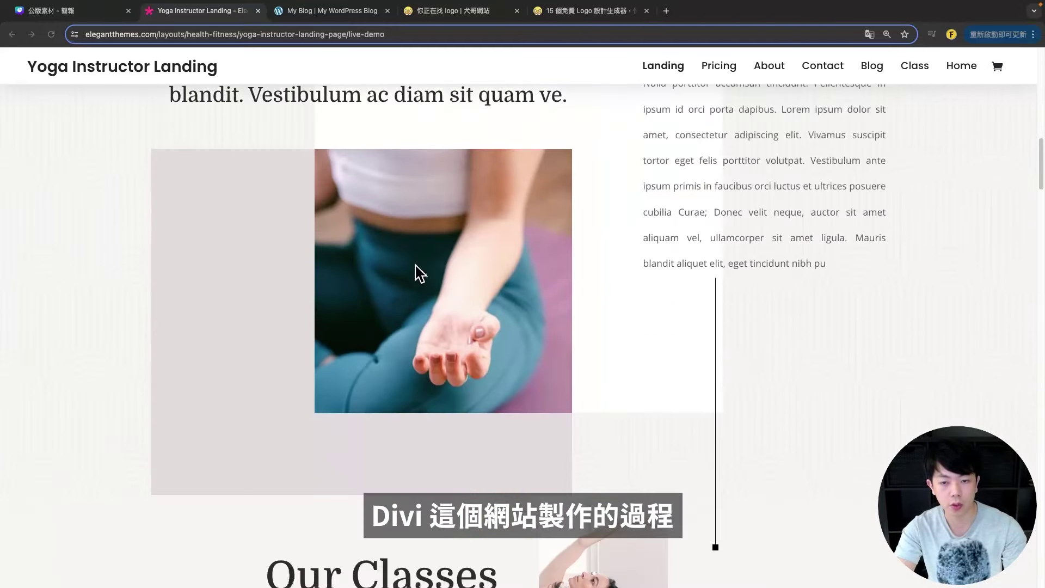
scroll(566, 315, "down", 14)
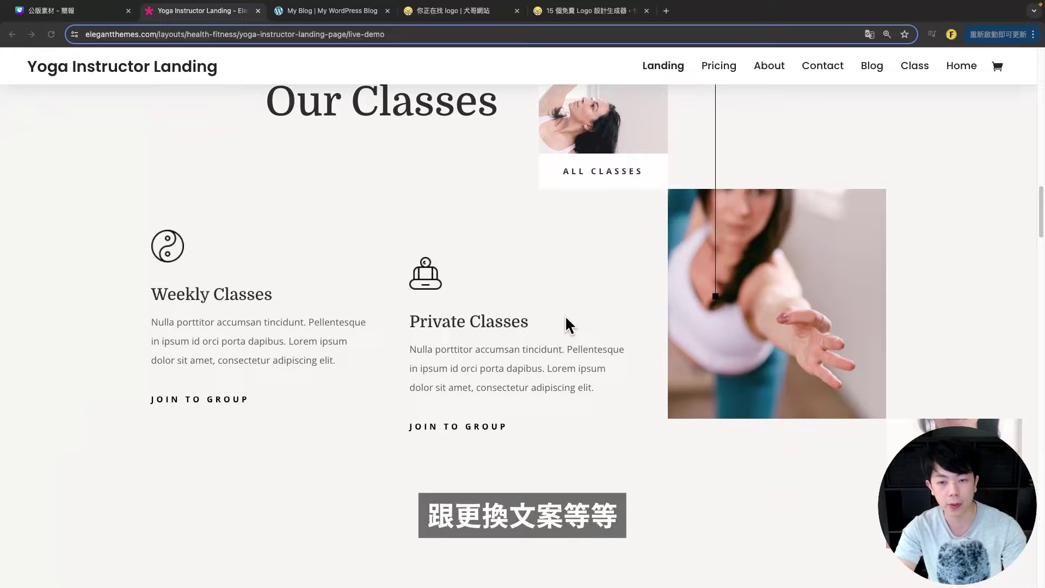
scroll(566, 324, "up", 20)
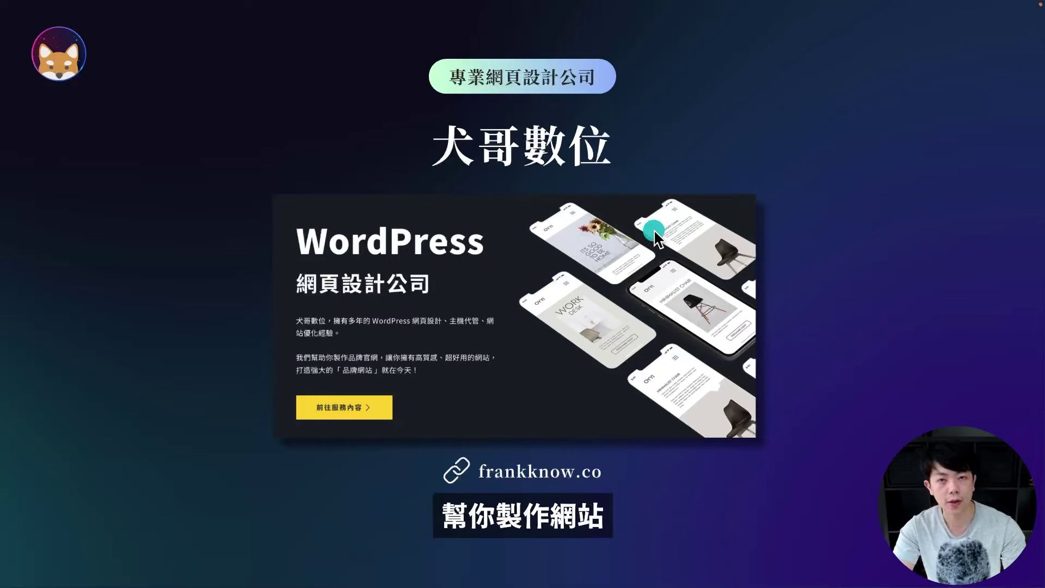
- Advance the slideshow to the closing 犬哥數位 slide linking to frankknow.co
left_click(559, 229)
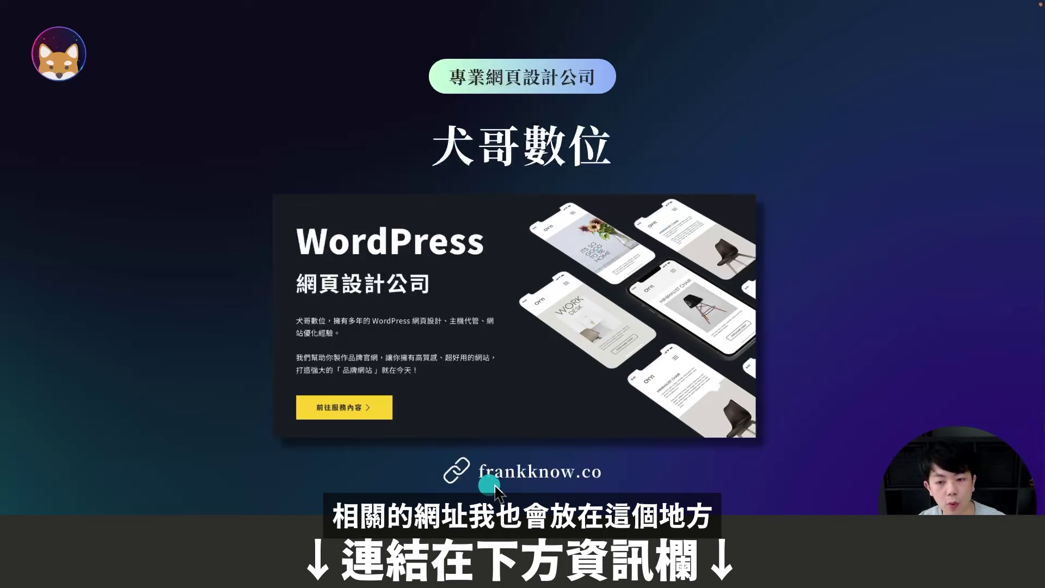
left_click(545, 490)
left_click(834, 236)
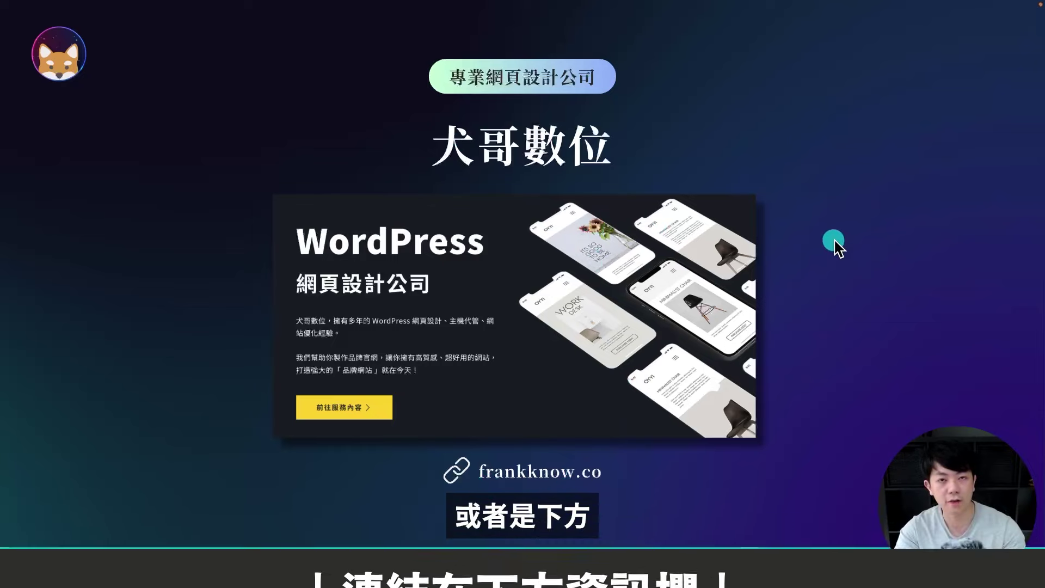